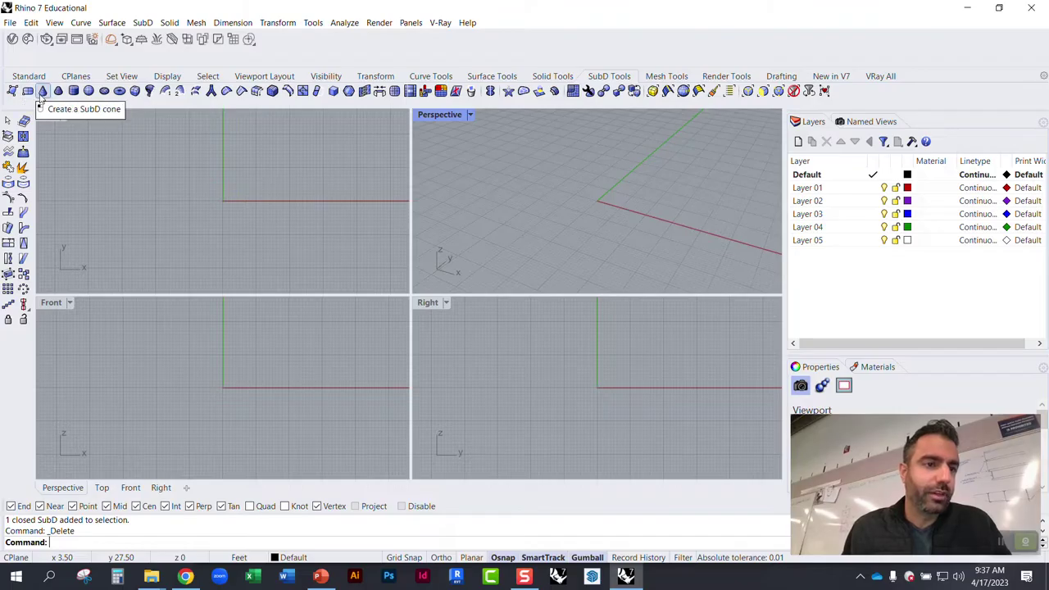
Step: Create a SubD plane with XCount 4 and YCount 4, placed corner to corner around the origin in a maximized Perspective view
left_click(27, 91)
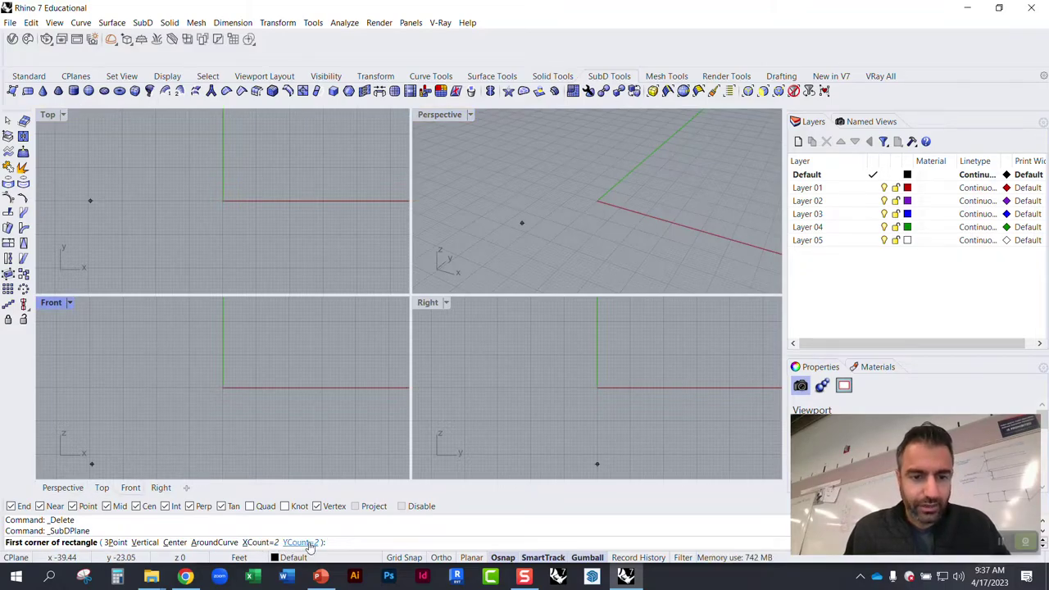
left_click(260, 543)
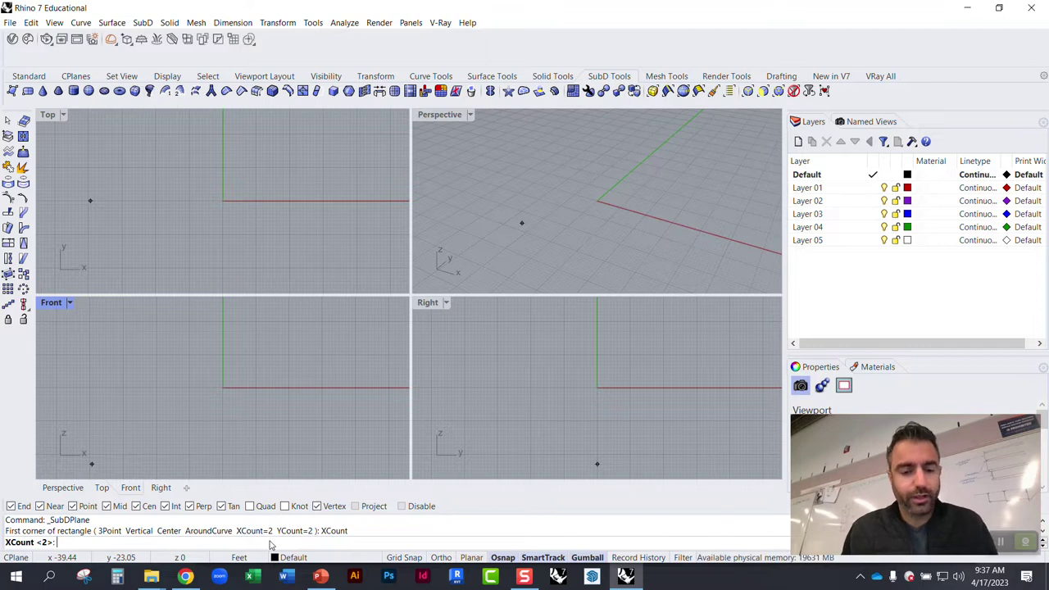
type("4")
key("Return")
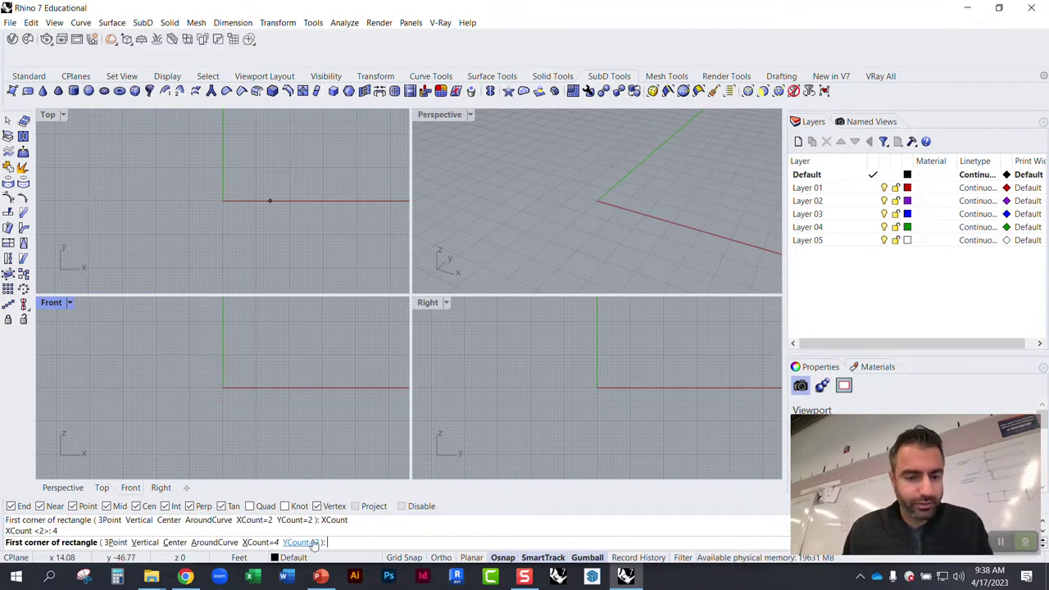
left_click(299, 543)
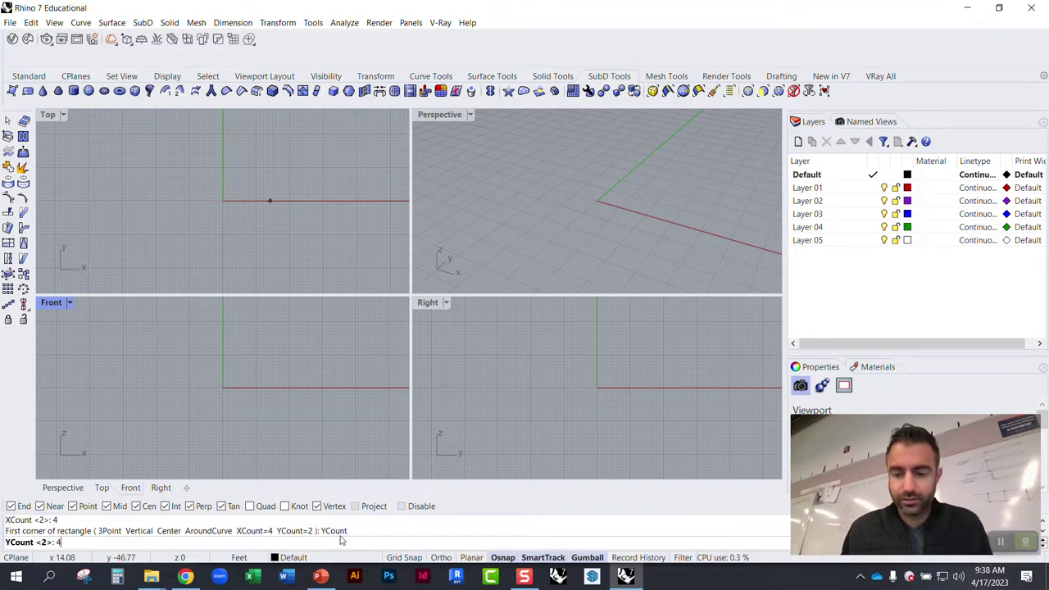
type("4")
key("Return")
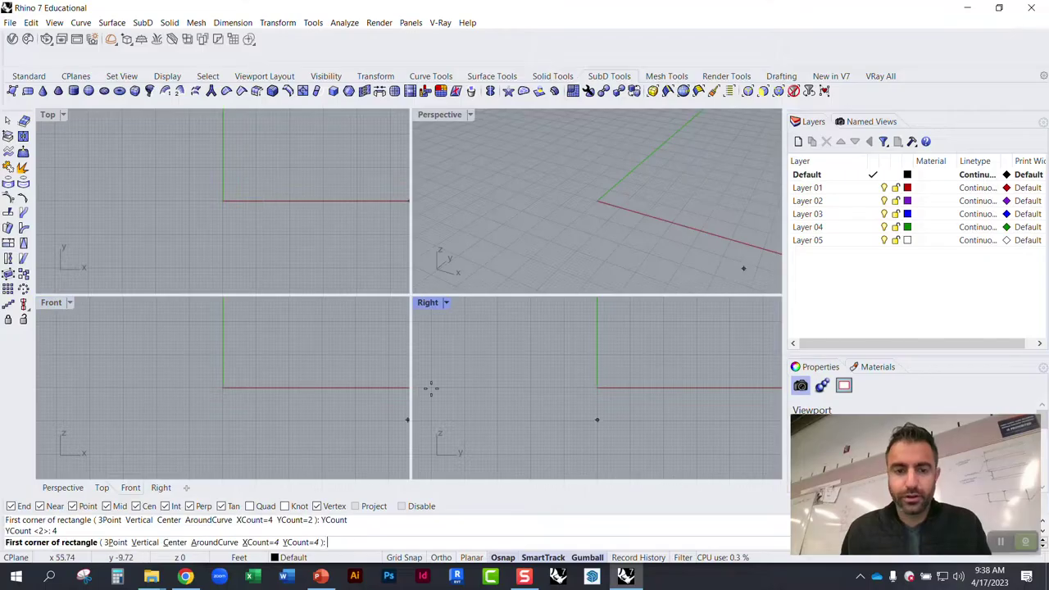
double_click(445, 114)
left_click(373, 198)
left_click(531, 397)
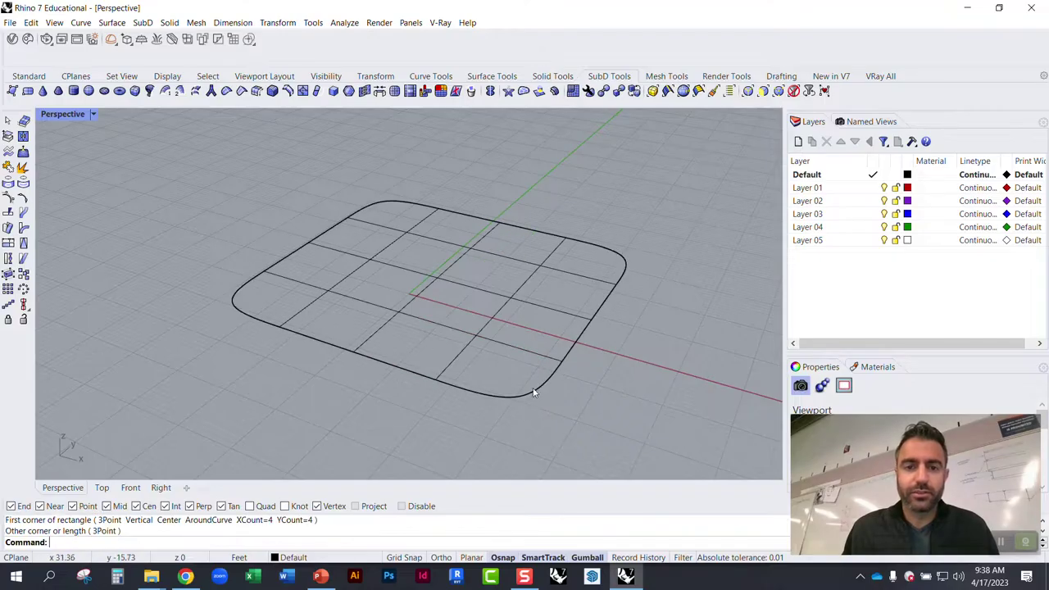
Step: Set the Perspective viewport's display mode to Shaded and examine the SubD plane
mouse_move(451, 252)
right_mouse_down()
mouse_move(278, 221)
mouse_move(320, 237)
right_mouse_up()
left_click(63, 114)
left_click(119, 160)
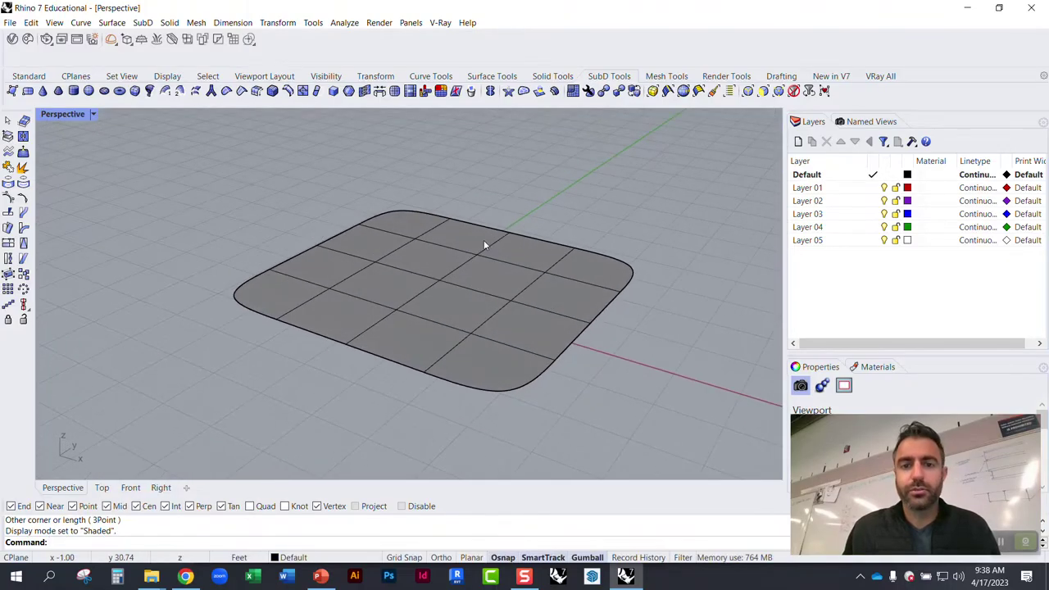
scroll(525, 254, "up", 2)
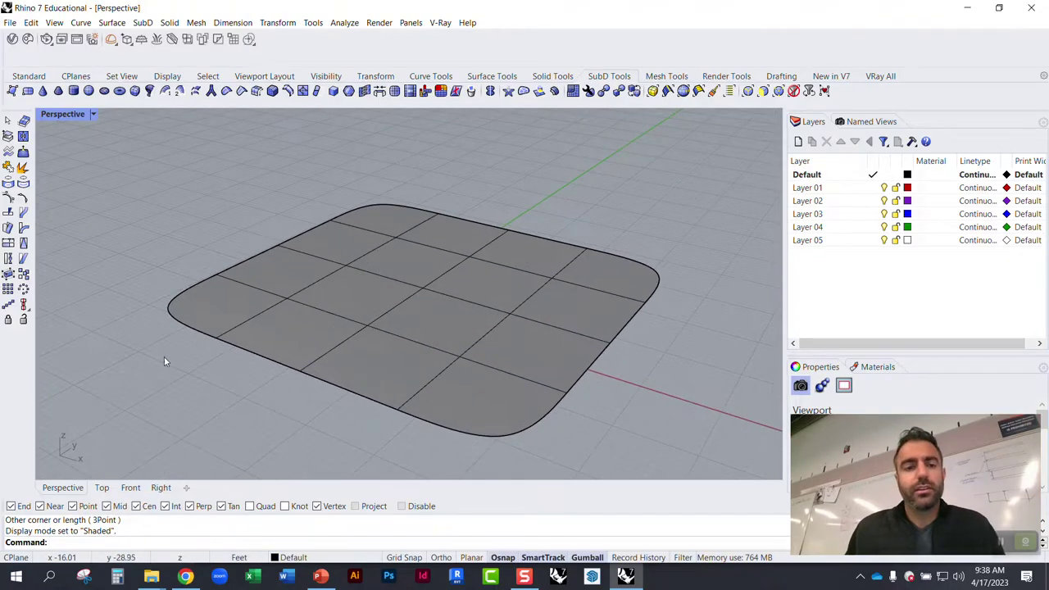
mouse_move(164, 362)
right_mouse_down()
mouse_move(227, 281)
mouse_move(260, 356)
mouse_move(274, 335)
mouse_move(271, 289)
mouse_move(208, 273)
right_mouse_up()
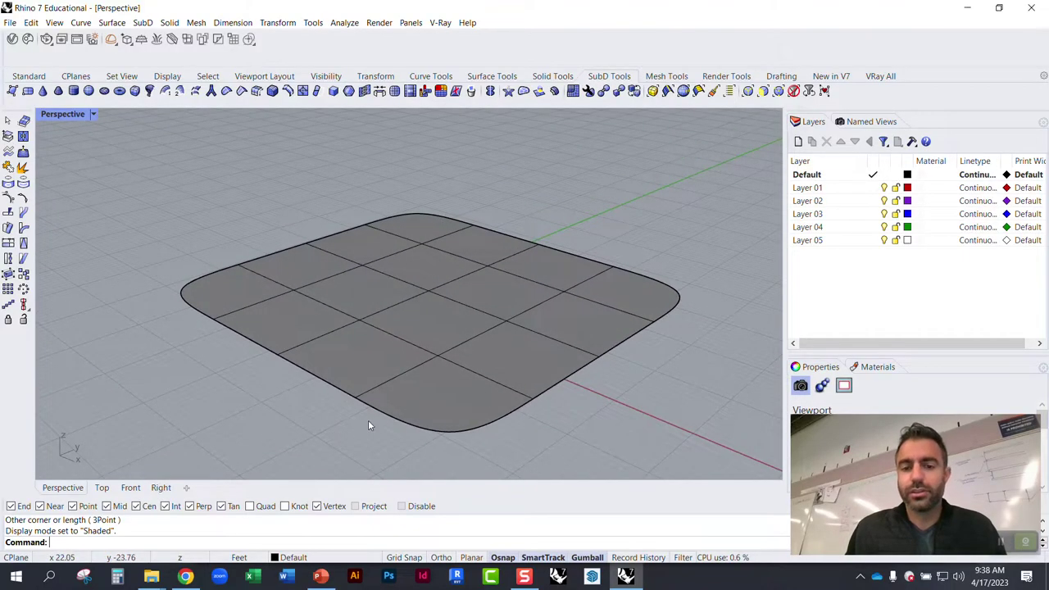
mouse_move(429, 349)
right_mouse_down()
mouse_move(424, 337)
mouse_move(431, 372)
mouse_move(453, 381)
right_mouse_up()
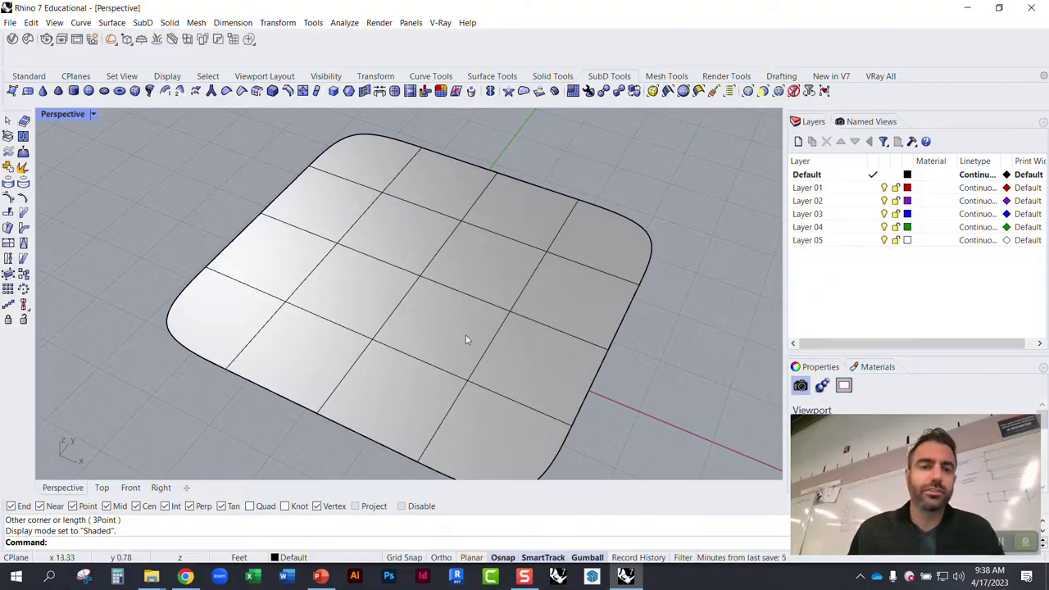
right_click_drag(458, 250, 456, 206)
Step: Try to move the whole SubD plane upward, and undo the move
left_click(462, 271)
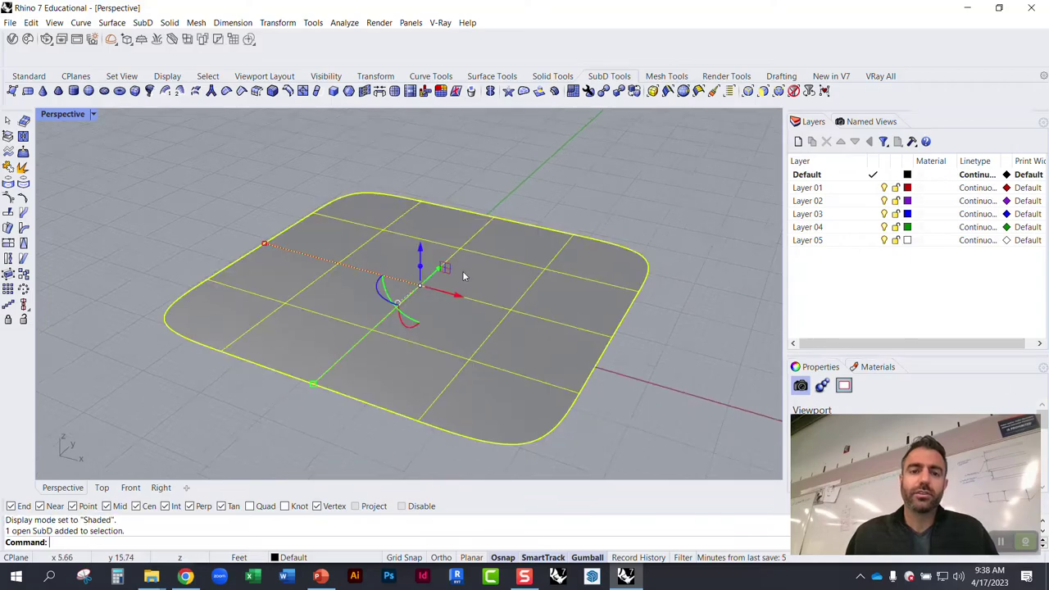
mouse_move(420, 250)
left_mouse_down()
mouse_move(423, 223)
mouse_move(432, 238)
left_mouse_up()
key("ctrl+z")
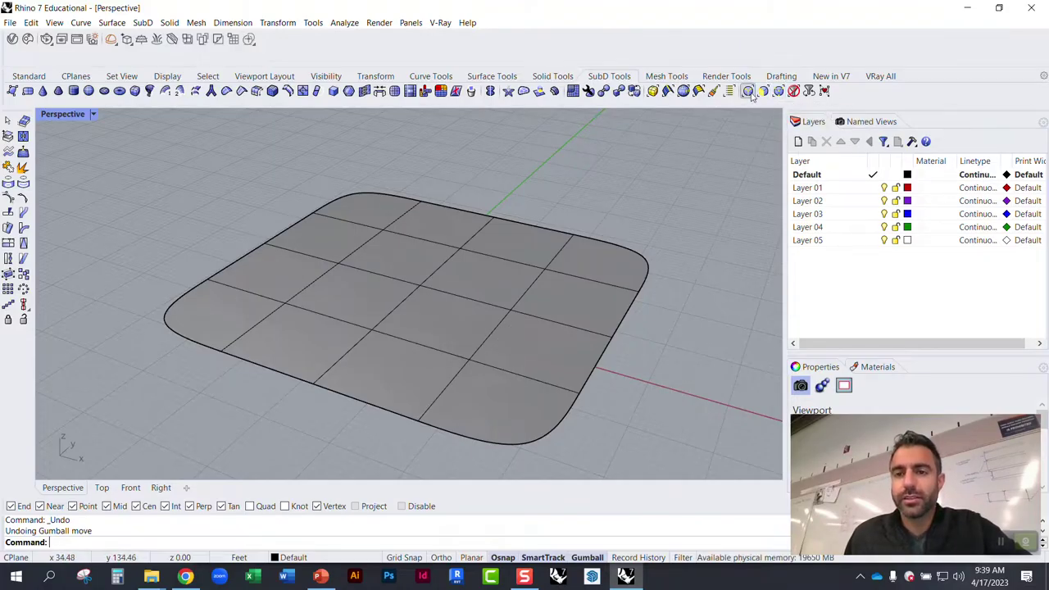
Step: Restrict the selection filter to surfaces/faces and dock the Selection Filter below the object snap options
left_click(763, 91)
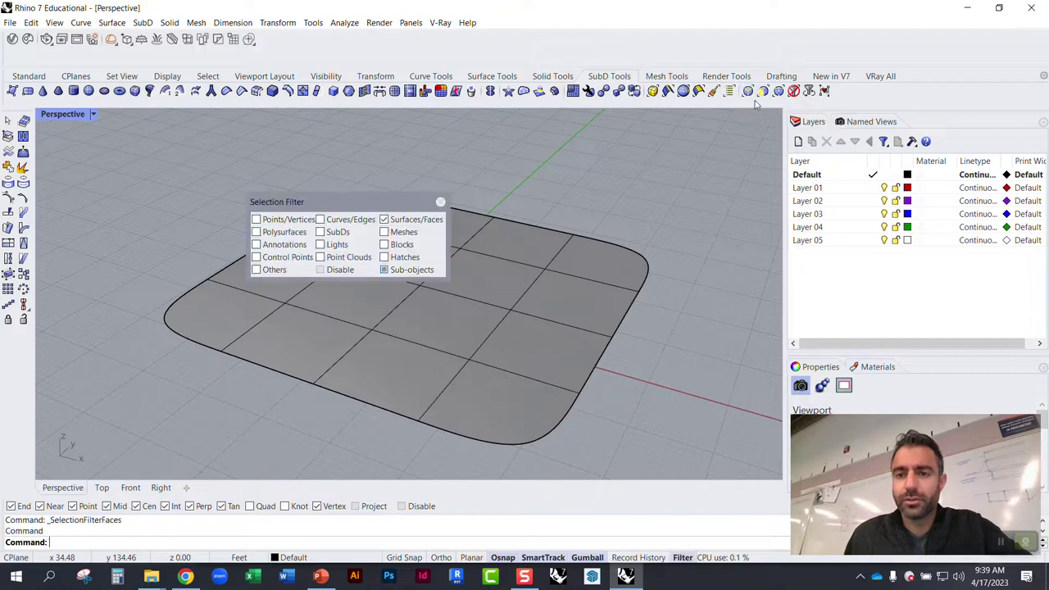
left_click_drag(394, 198, 469, 142)
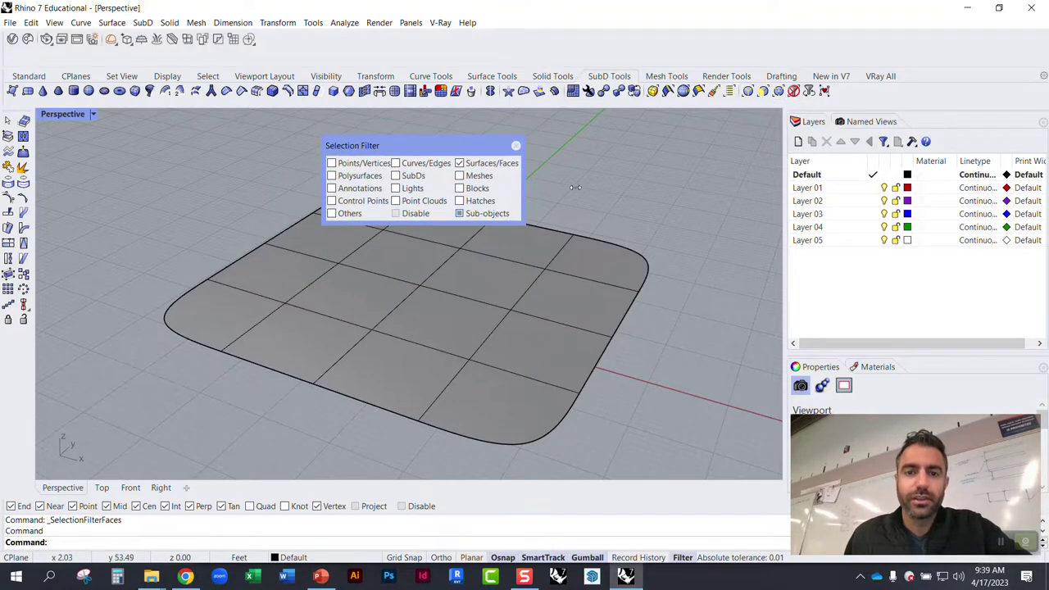
left_click_drag(524, 190, 587, 190)
left_click_drag(508, 148, 259, 509)
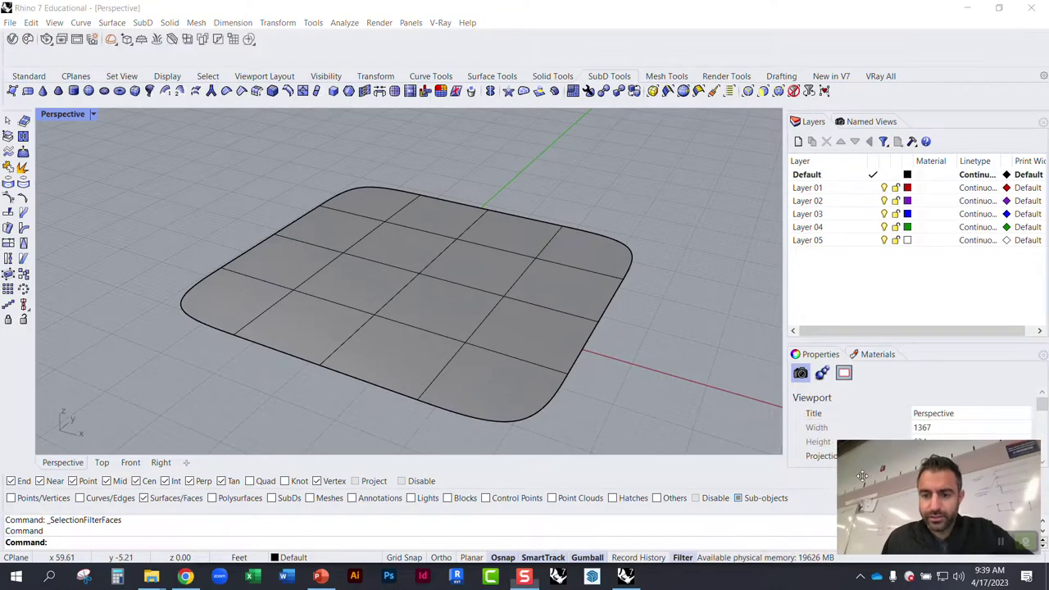
left_click(738, 498)
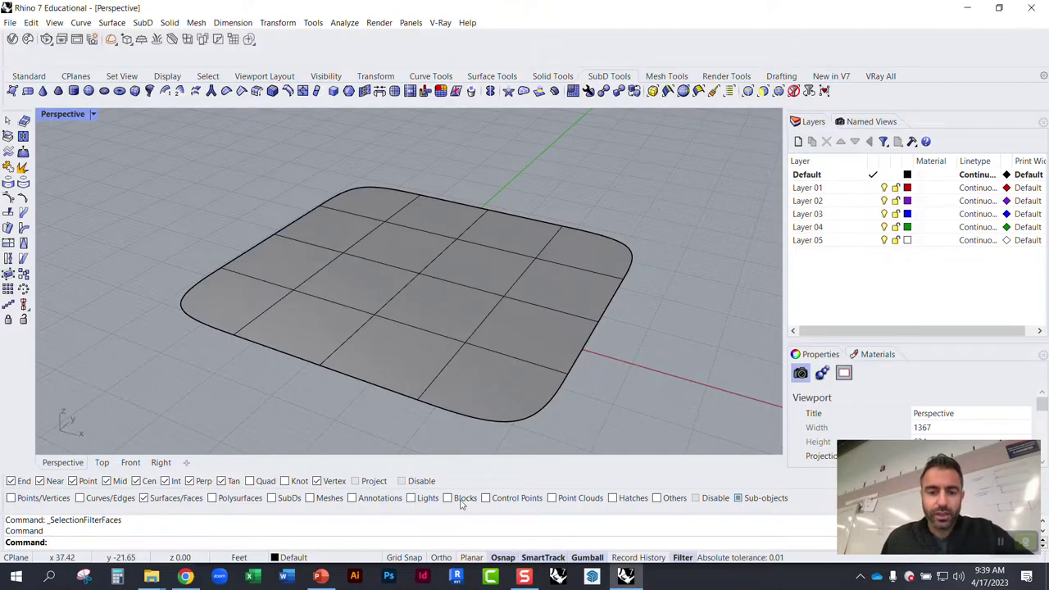
Step: Raise a single face on the far edge of the SubD plane vertically to form a bump
left_click(550, 358)
left_click(616, 366)
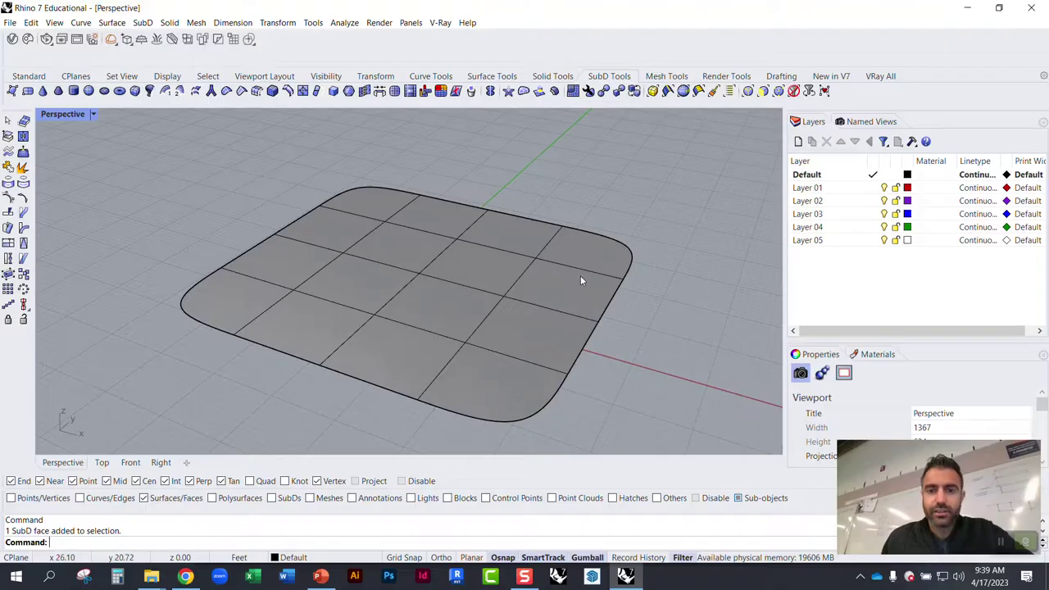
left_click(499, 241)
left_click_drag(513, 196, 516, 138)
Step: Raise a single face on the opposite edge of the SubD vertically to form a second bump, and clear the selection
right_click_drag(510, 358, 317, 302)
left_click(305, 287)
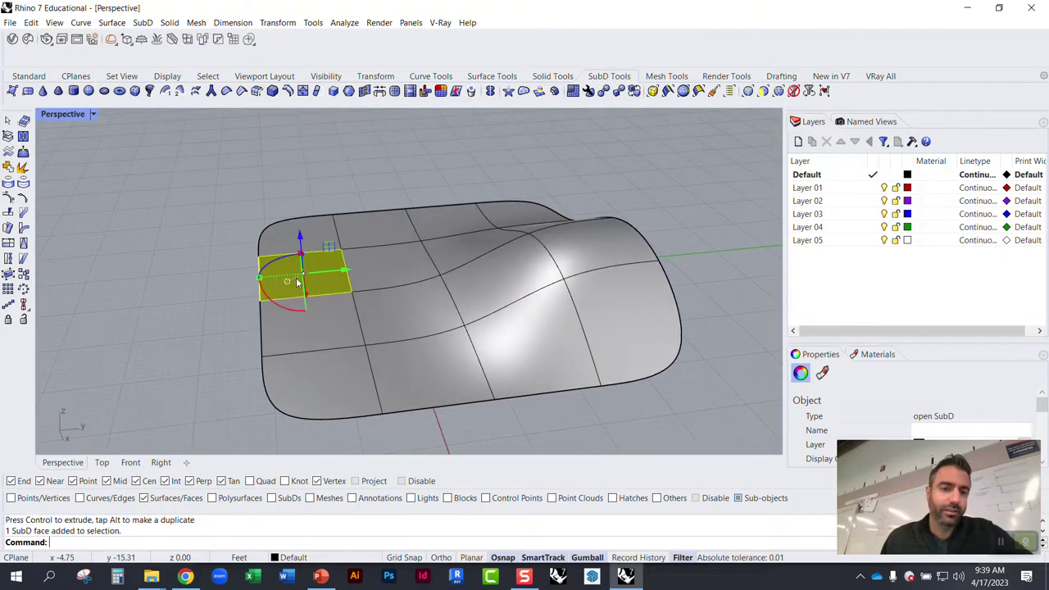
left_click_drag(299, 234, 296, 167)
left_click(364, 153)
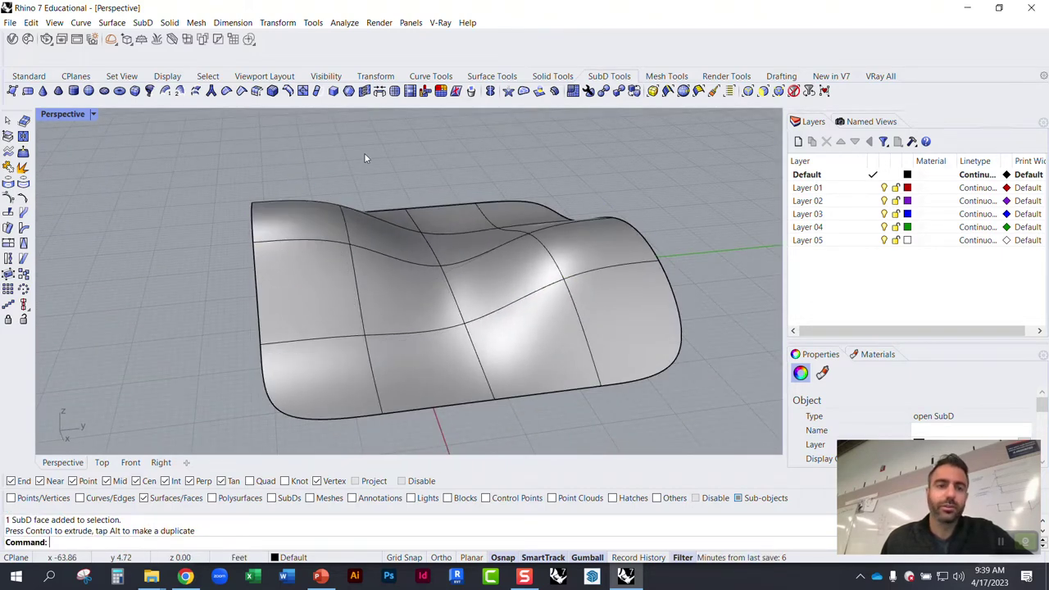
right_click_drag(394, 249, 328, 272)
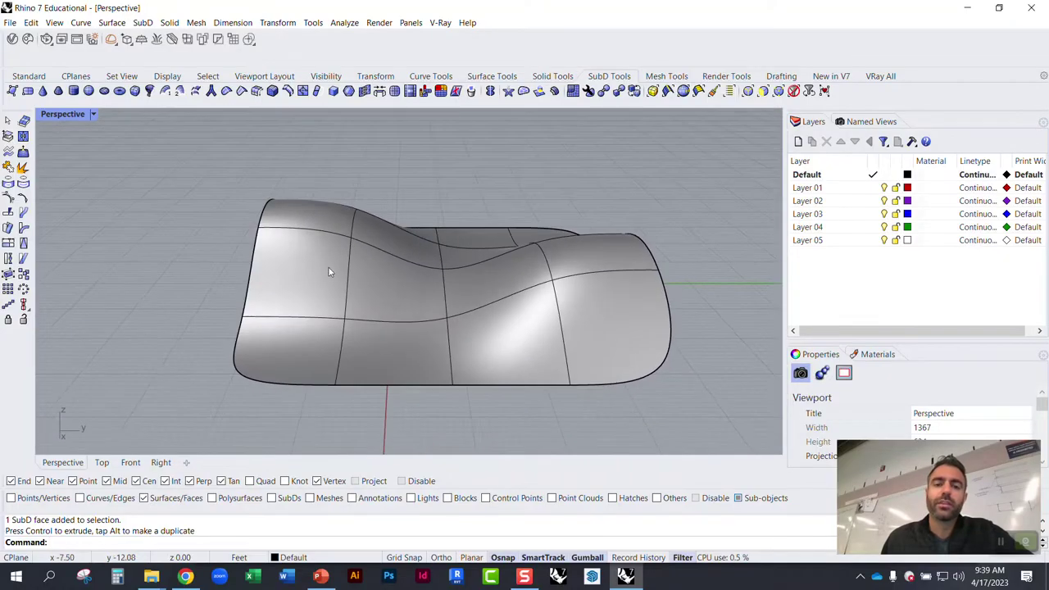
left_click(510, 236)
key("Escape")
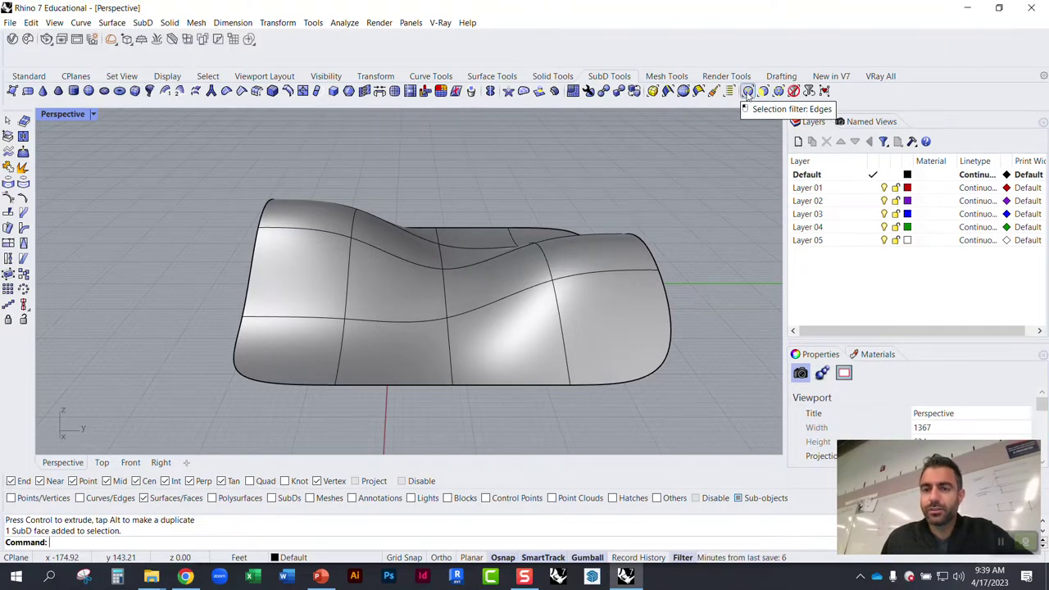
Step: Switch the selection filter to edges and raise the interior edge that meets the SubD's front boundary
left_click(748, 92)
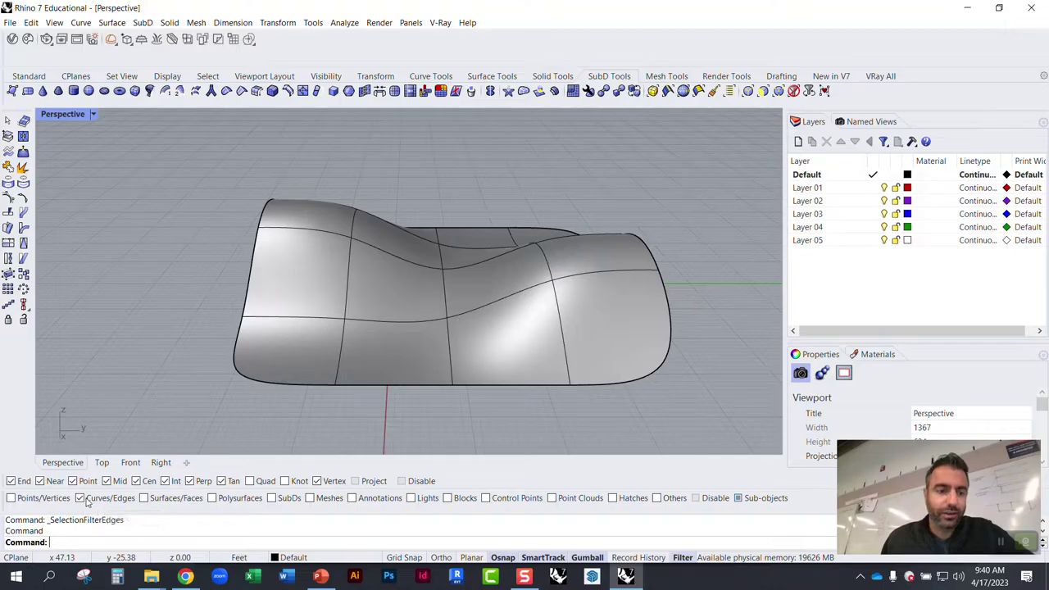
left_click(345, 346)
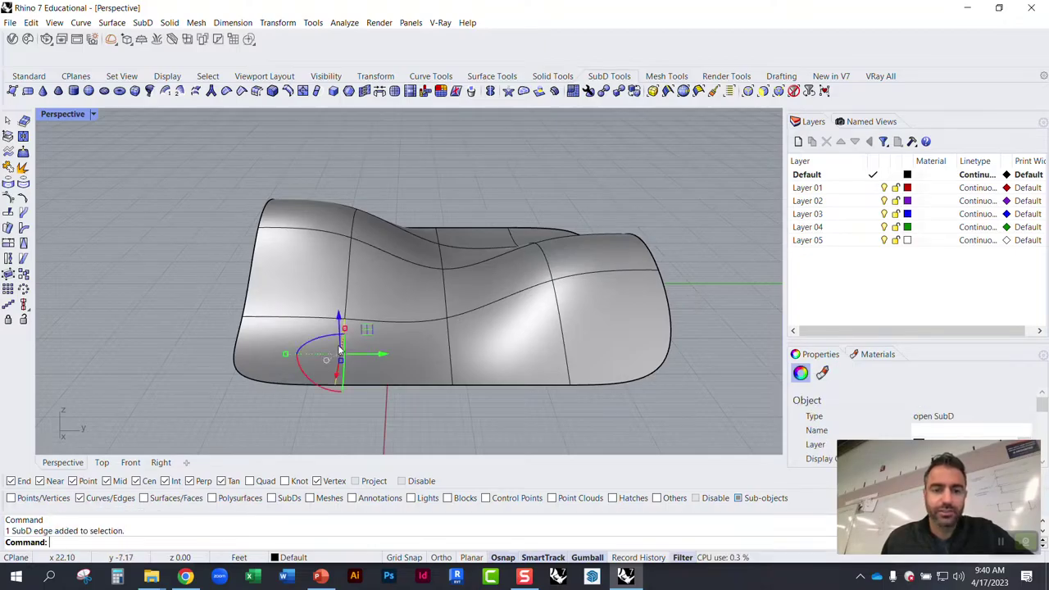
left_click_drag(338, 322, 336, 239)
Step: Pull the boundary edge at the SubD's front corner outward along X, and deselect it
right_click_drag(396, 318, 229, 356)
left_click(200, 336)
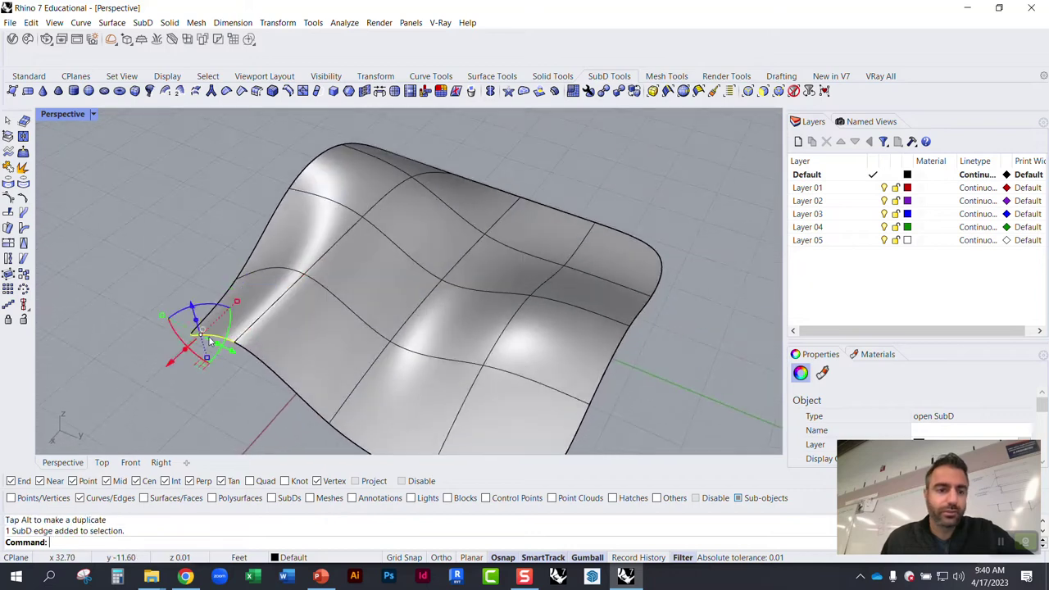
left_click_drag(168, 364, 116, 409)
right_click_drag(213, 375, 223, 235)
key("Escape")
right_click_drag(209, 334, 390, 337)
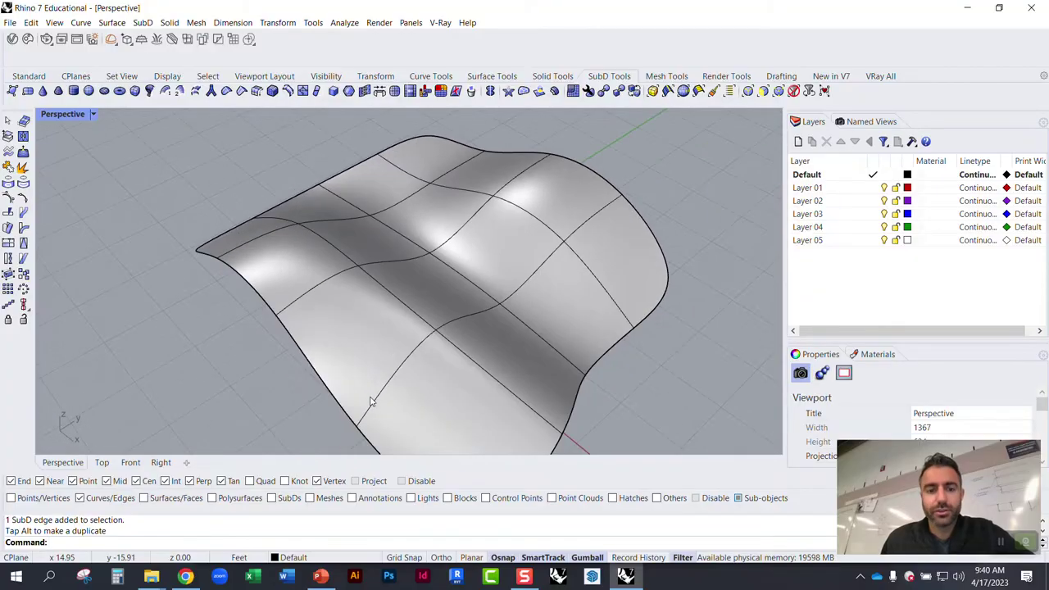
Step: Select a full interior edge loop running along Y and raise it vertically
double_click(548, 263)
right_click_drag(427, 378, 331, 332)
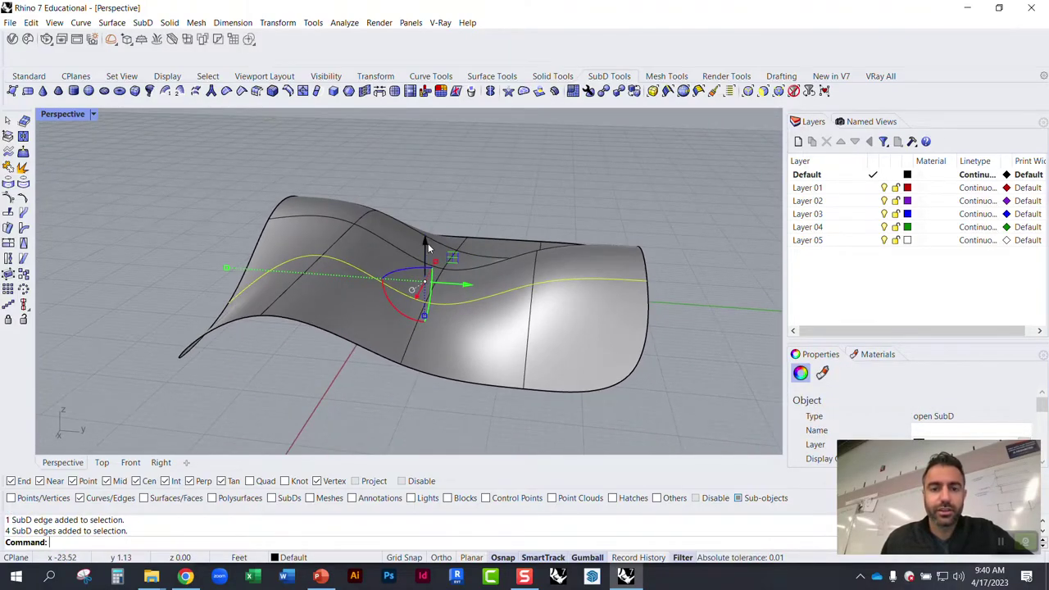
left_click_drag(428, 244, 426, 158)
Step: Select a full interior edge loop running along X, shift it in the negative X direction, and deselect it
right_click_drag(447, 287, 445, 317)
double_click(485, 300)
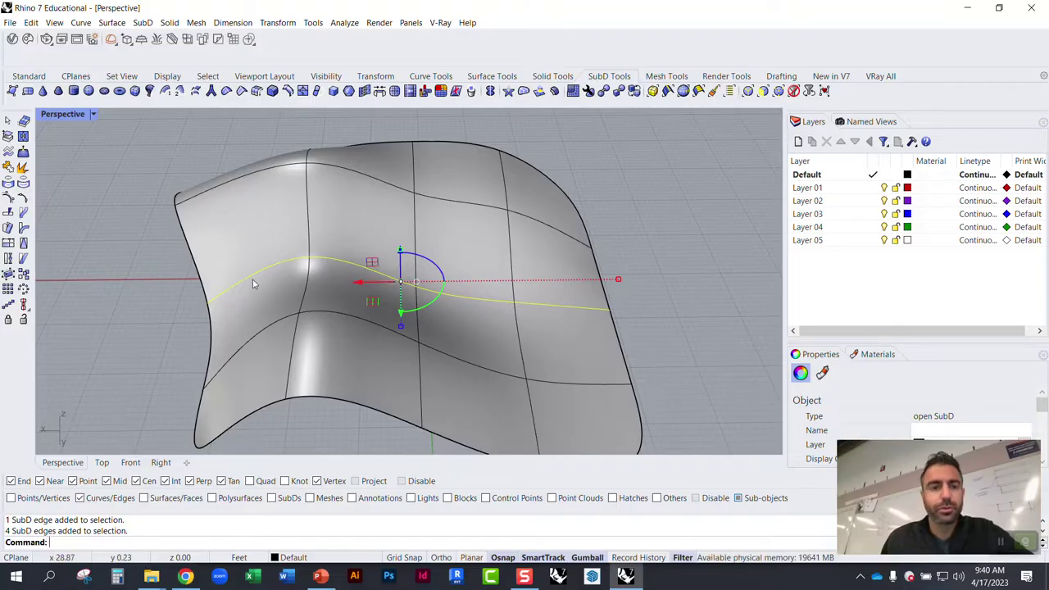
mouse_move(254, 283)
right_mouse_down()
mouse_move(251, 361)
mouse_move(230, 289)
mouse_move(259, 287)
right_mouse_up()
left_click_drag(363, 286, 428, 289)
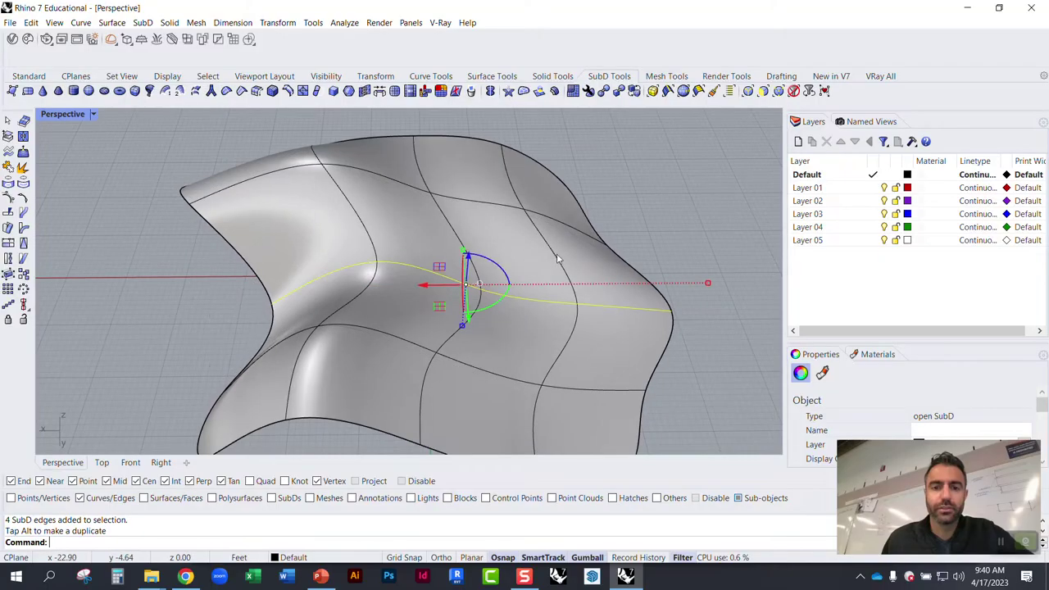
left_click(659, 218)
right_click_drag(520, 271, 535, 232)
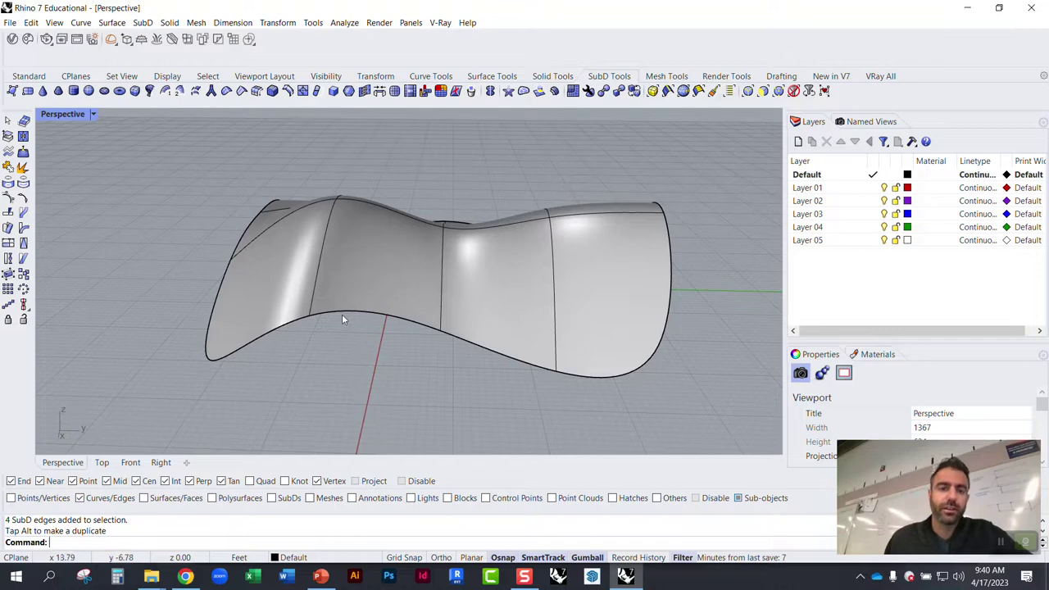
right_click_drag(343, 320, 450, 241)
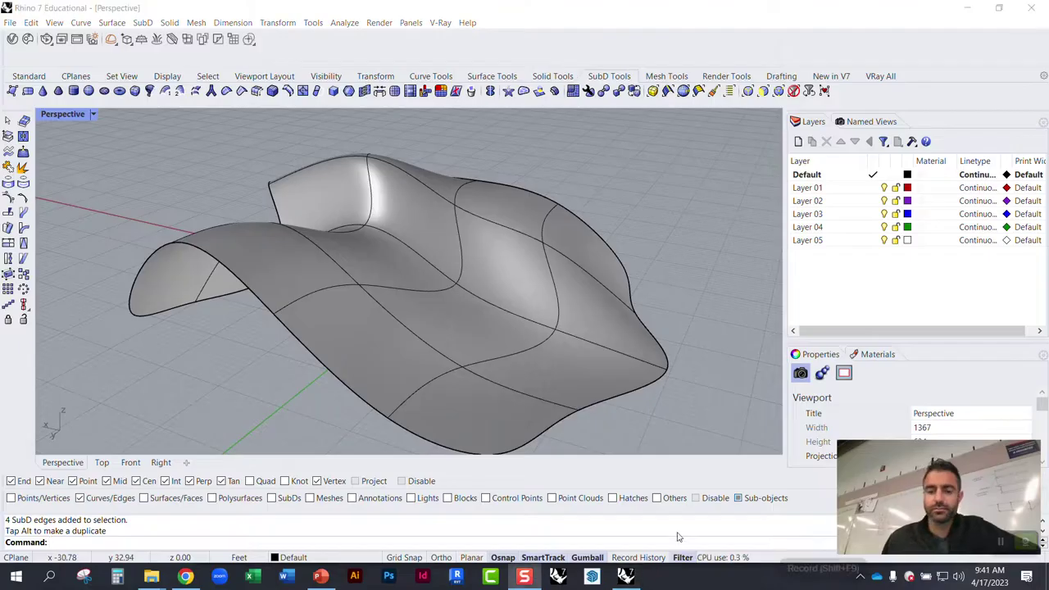
right_click_drag(491, 275, 238, 233)
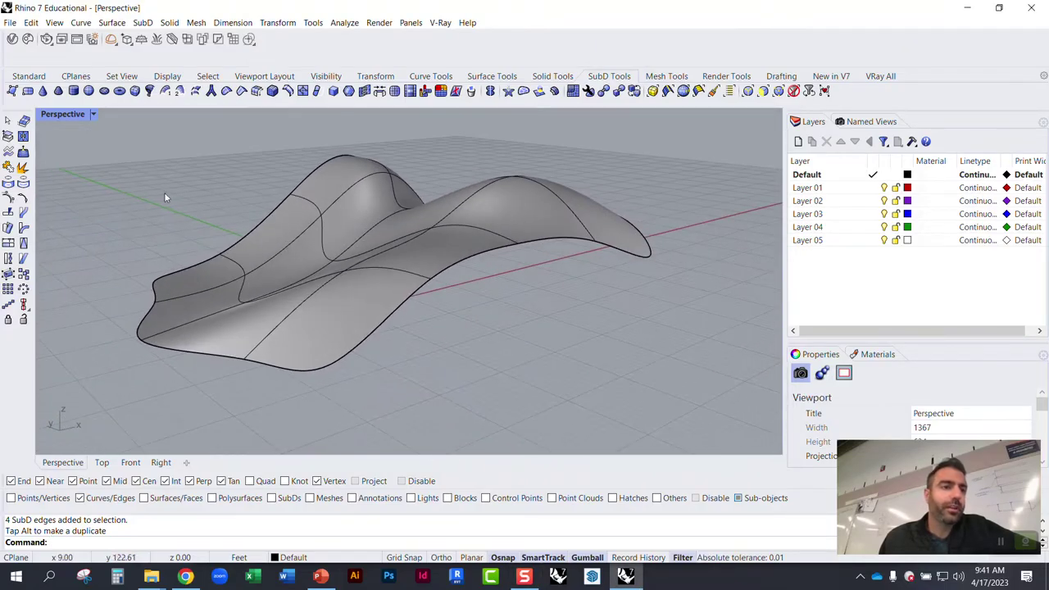
Step: Draw a single five-sided SubD face flat on the construction plane, beside the sculpted SubD
left_click(12, 93)
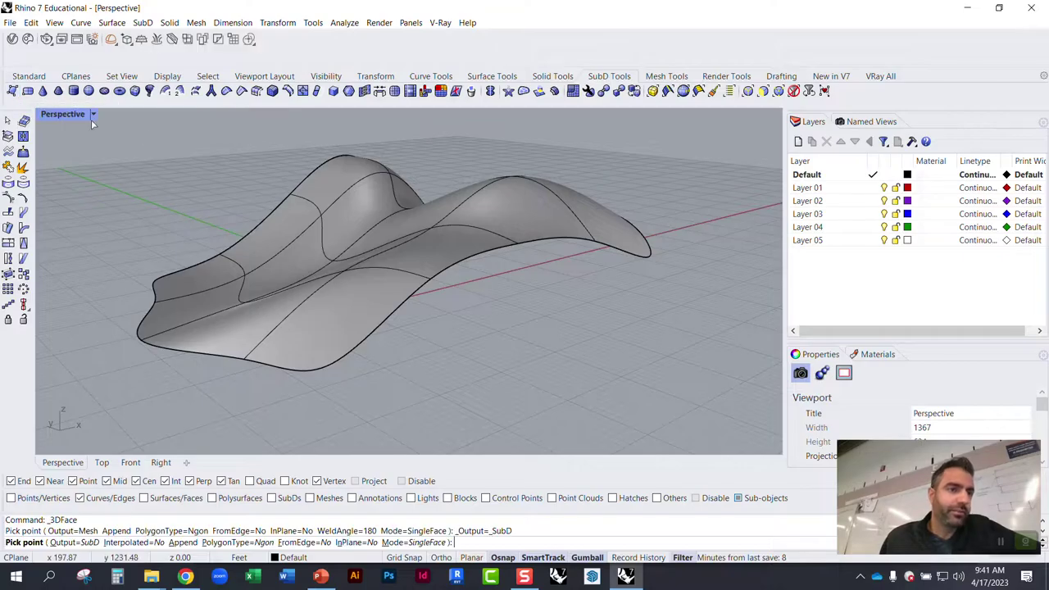
right_click_drag(155, 143, 229, 220)
left_click(396, 362)
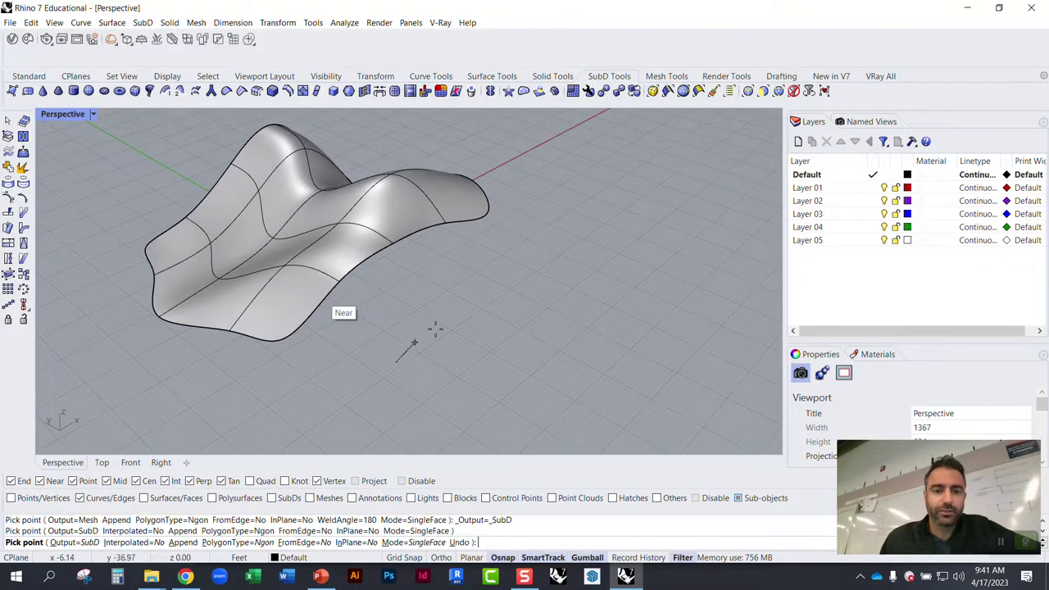
left_click(529, 281)
left_click(668, 400)
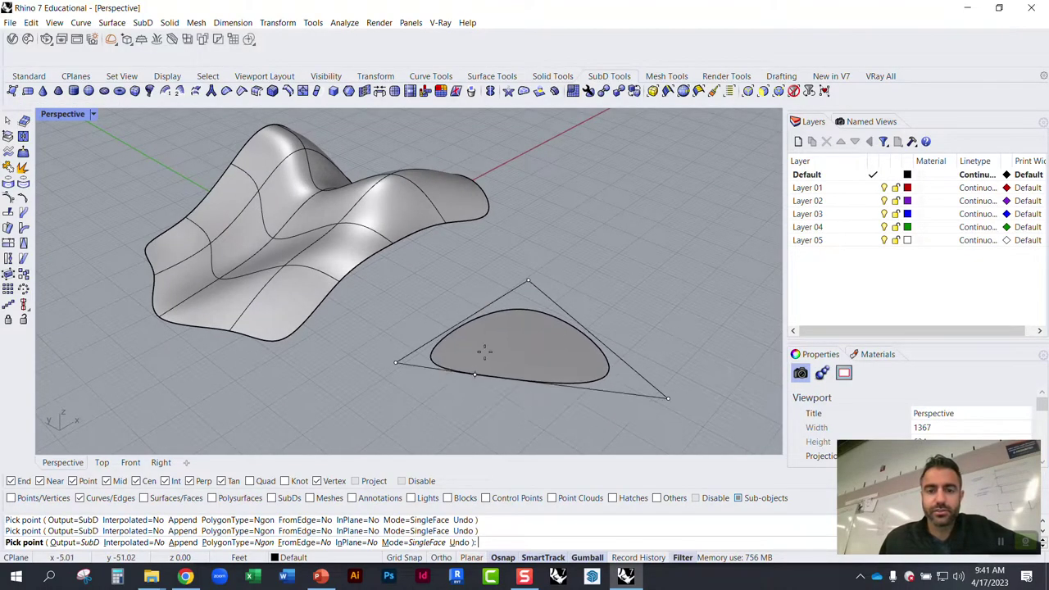
scroll(486, 331, "down", 4)
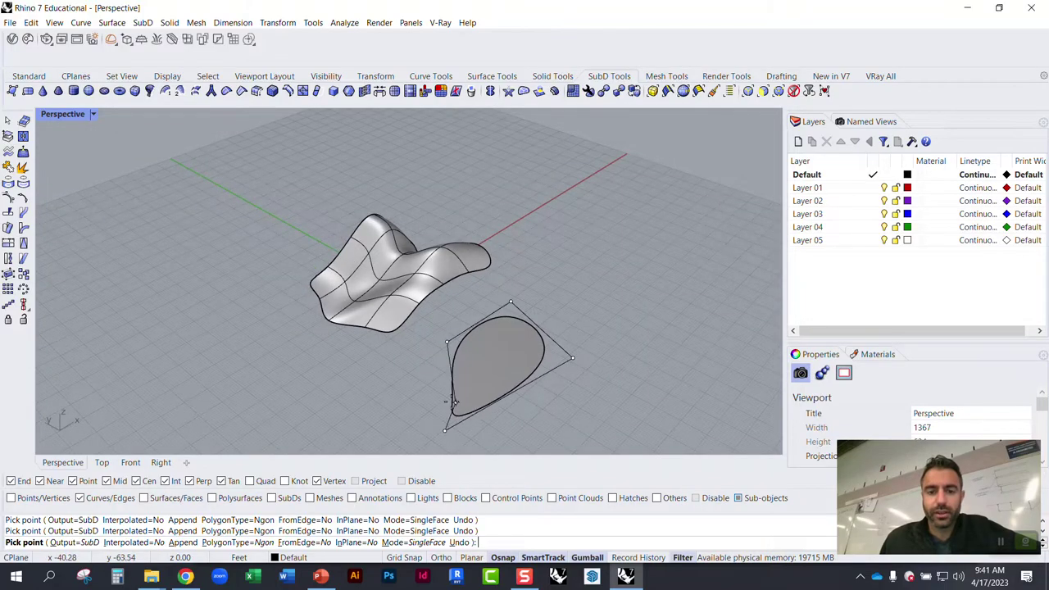
left_click(390, 411)
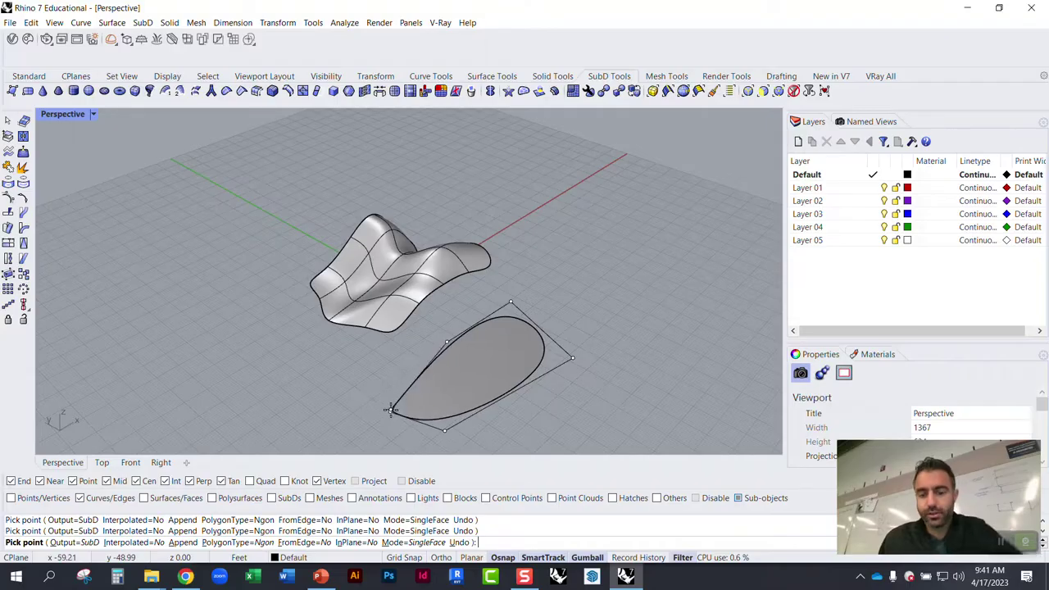
key("Return")
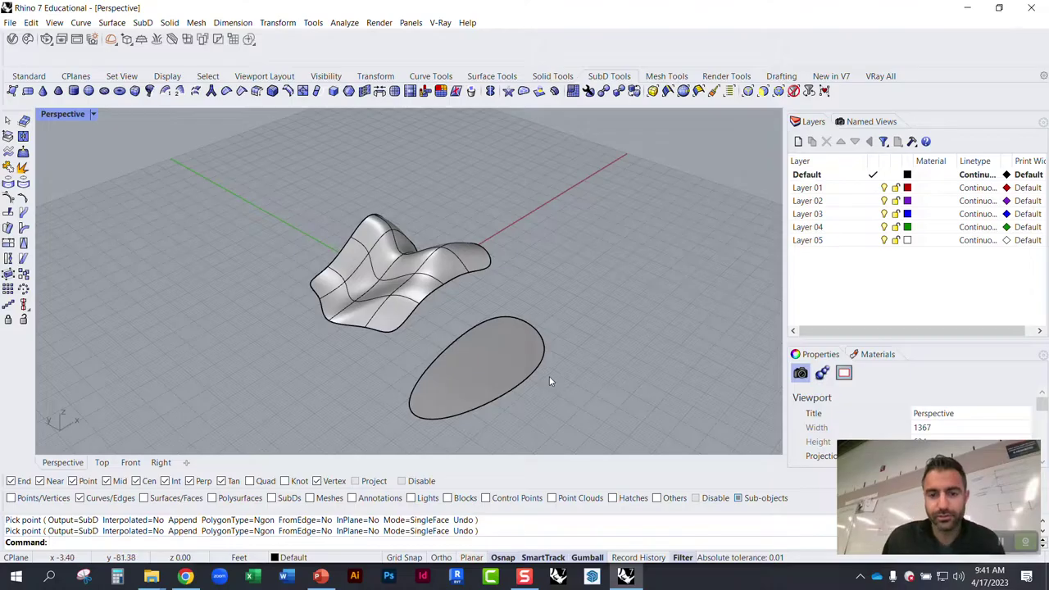
Step: Subdivide the flat five-sided SubD face
mouse_move(550, 380)
right_mouse_down()
mouse_move(586, 330)
mouse_move(543, 385)
right_mouse_up()
scroll(537, 387, "up", 7)
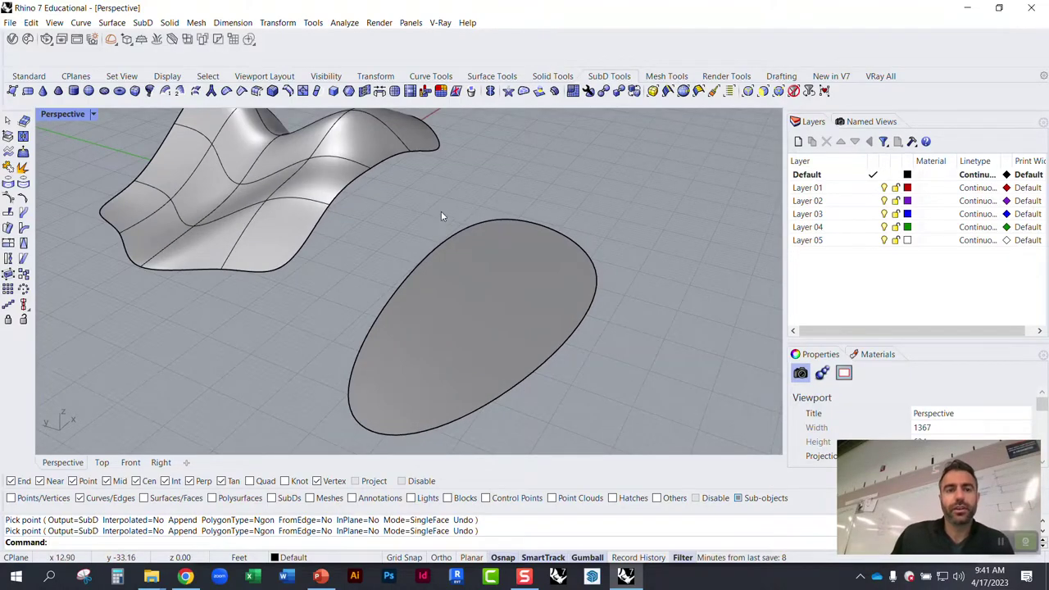
right_click_drag(516, 284, 563, 290)
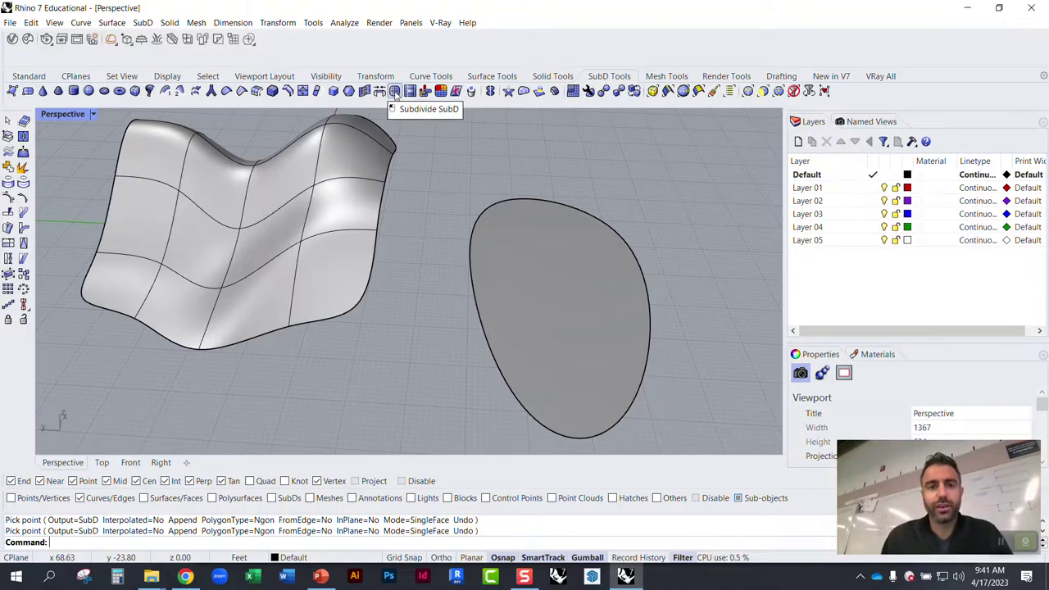
left_click(394, 91)
left_click(578, 294)
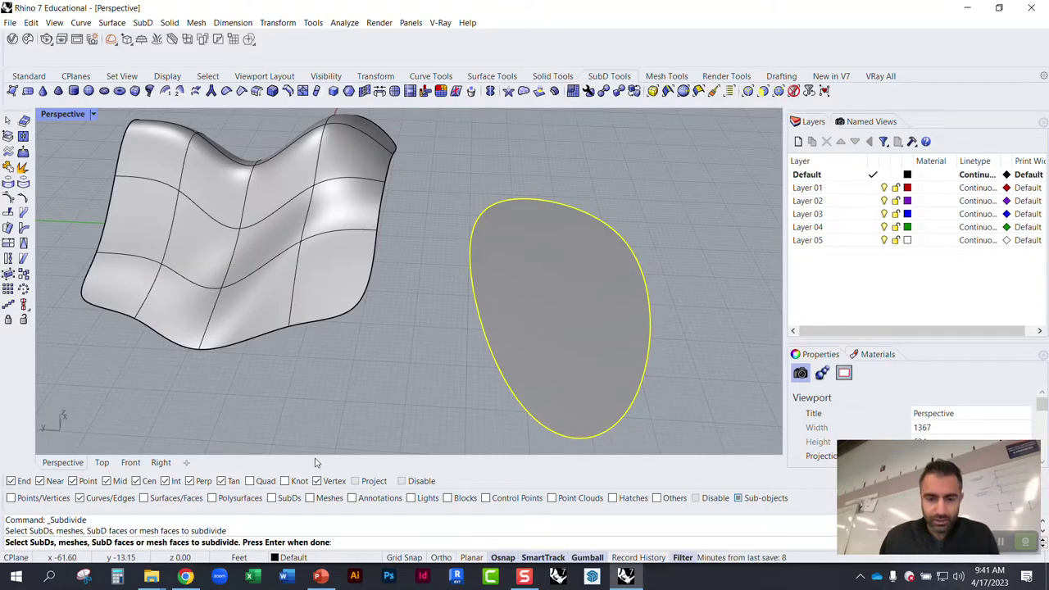
key("Return")
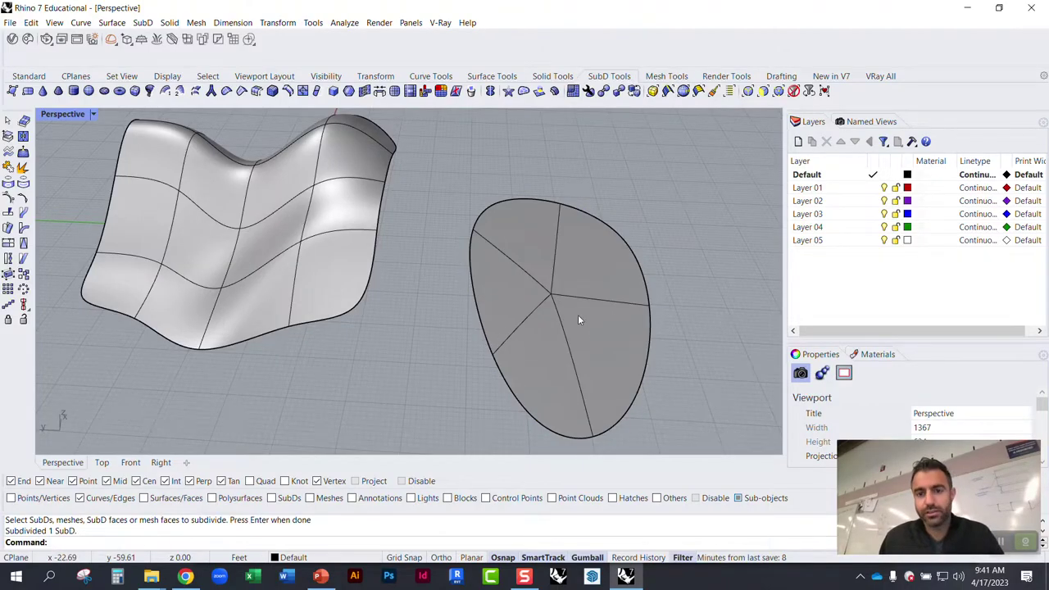
Step: Subdivide only one face along the front boundary of the sculpted SubD
mouse_move(578, 319)
right_mouse_down()
mouse_move(595, 323)
mouse_move(543, 327)
right_mouse_up()
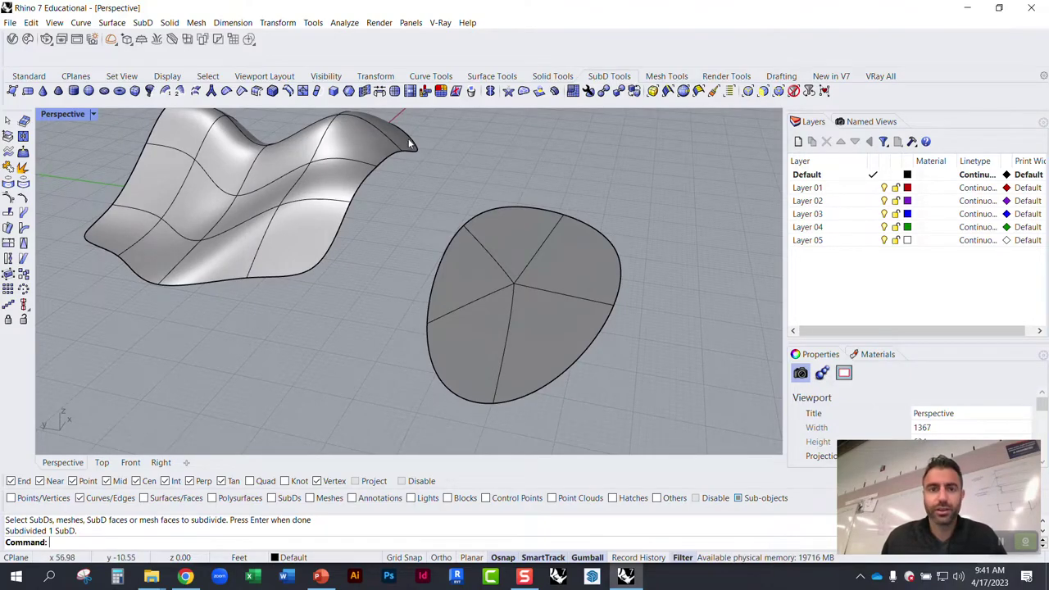
left_click(394, 92)
left_click(235, 240)
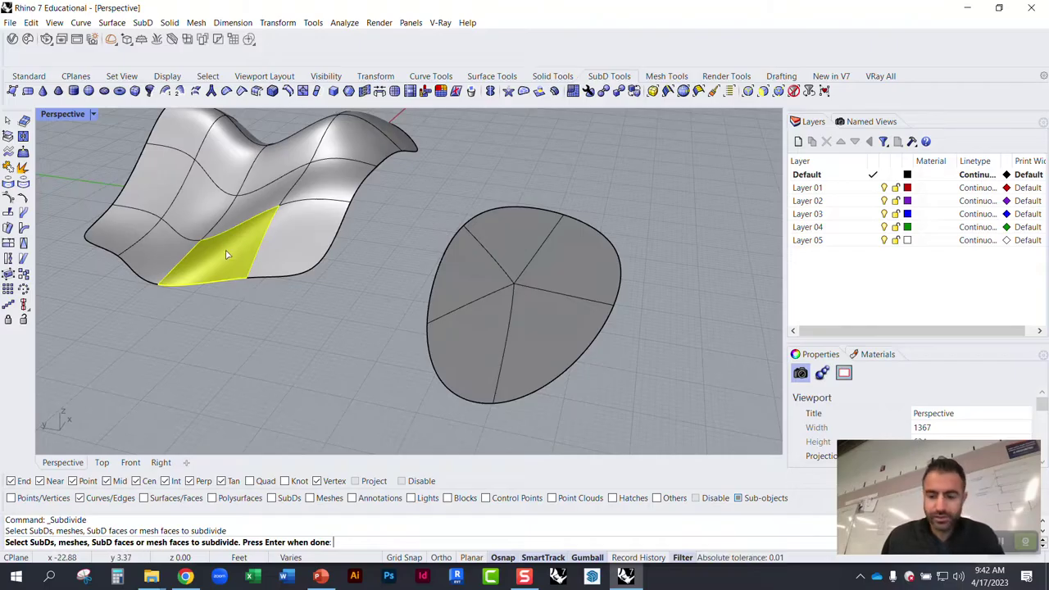
key("Return")
Step: Examine the edge layout and surface curvature around the subdivided face from several angles
right_click_drag(230, 259, 355, 319)
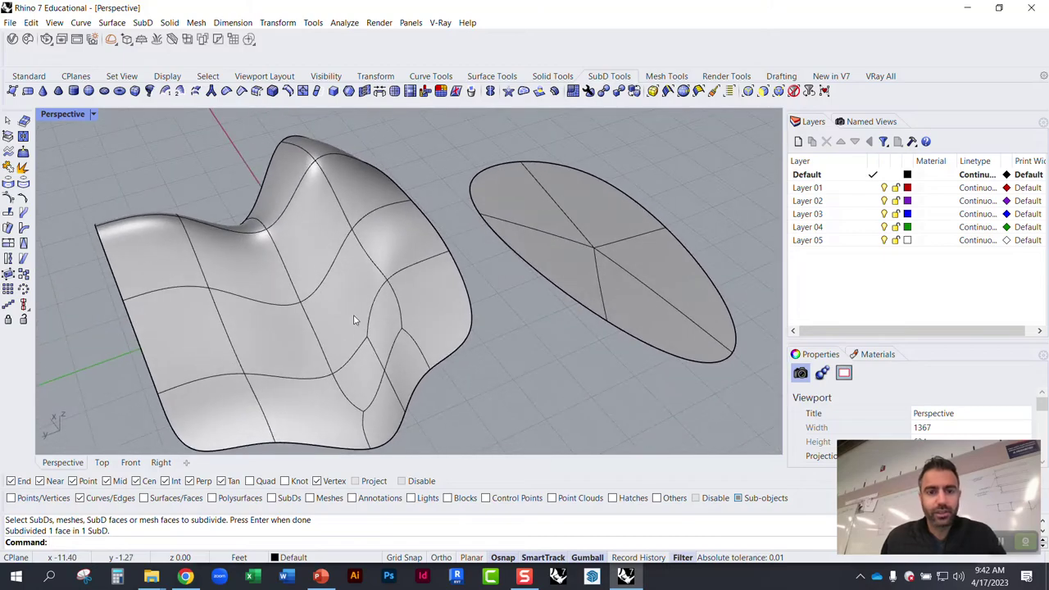
scroll(379, 375, "up", 5)
right_click_drag(380, 376, 339, 283)
scroll(276, 177, "up", 3)
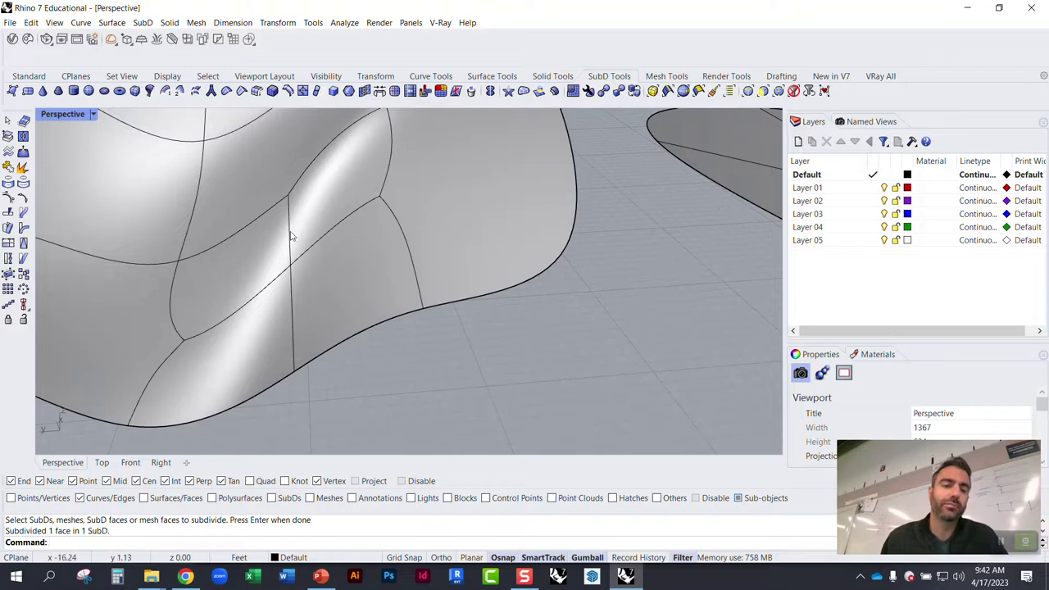
scroll(312, 323, "down", 6)
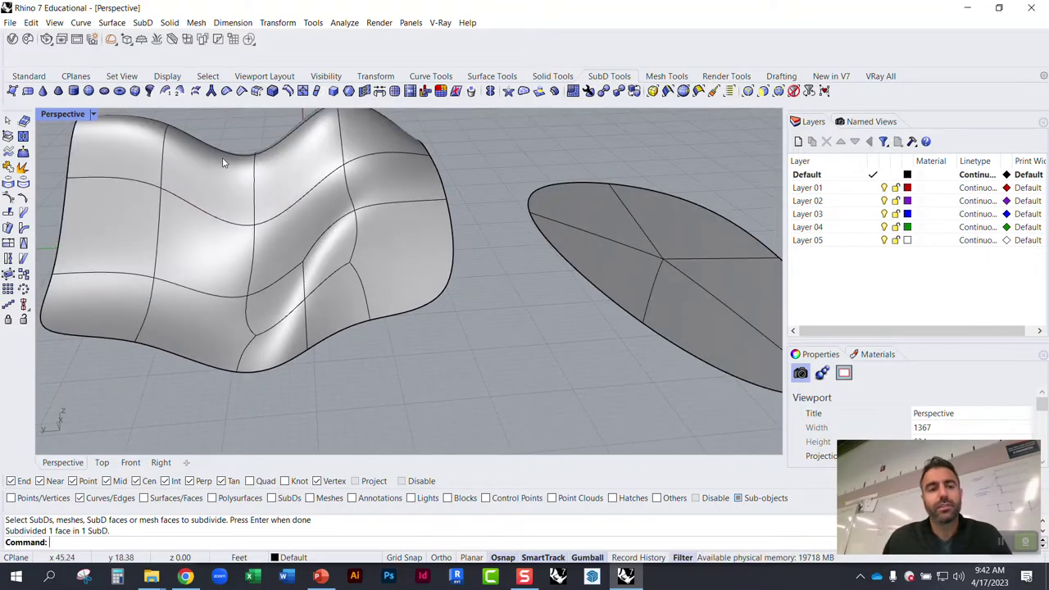
right_click_drag(225, 162, 267, 185)
scroll(269, 187, "up", 6)
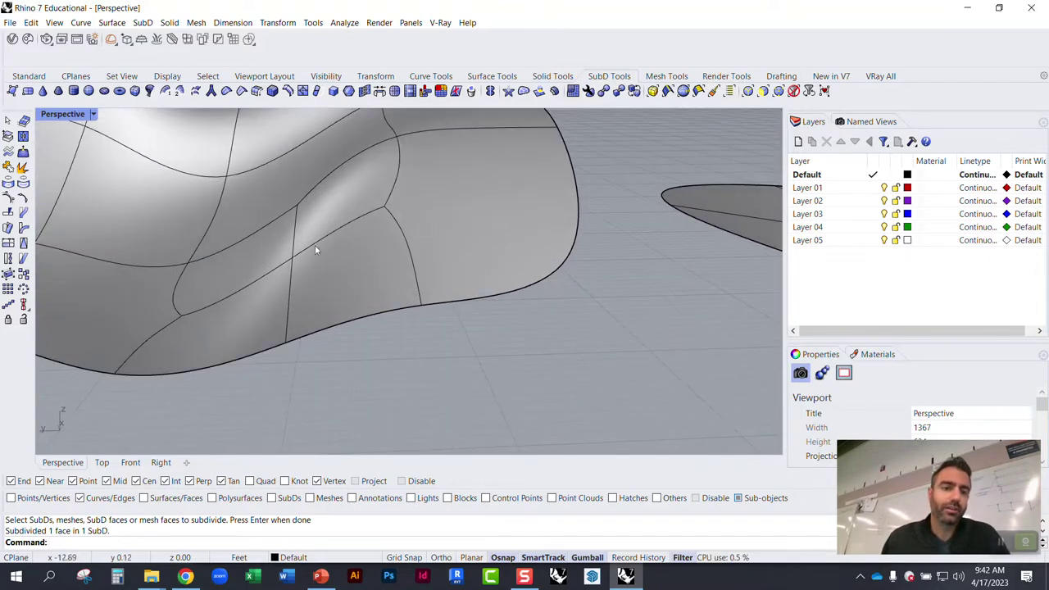
right_click_drag(354, 269, 382, 268)
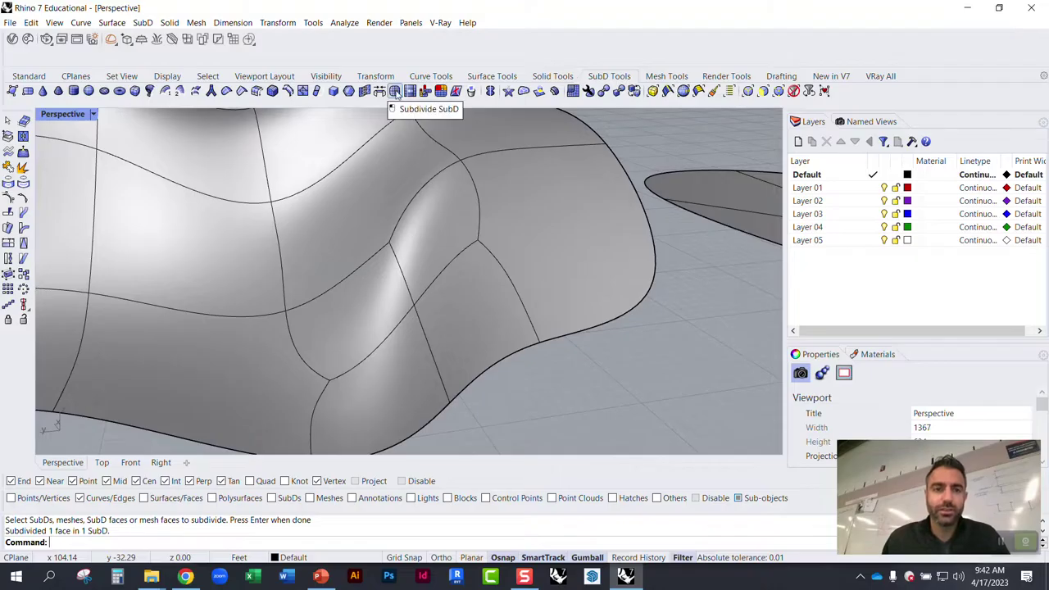
scroll(205, 171, "down", 5)
left_click_drag(171, 141, 359, 375)
left_click(344, 150)
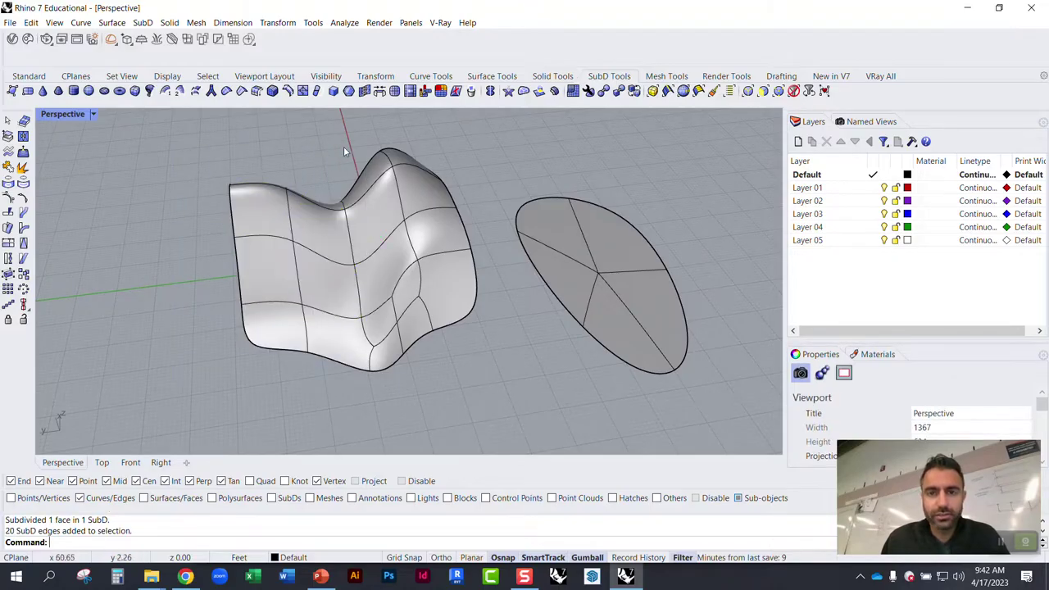
Step: Restrict selection to faces, select the eight faces on one half of the sculpted SubD, subdivide them, and deselect
left_click(793, 91)
right_click_drag(410, 234, 336, 222)
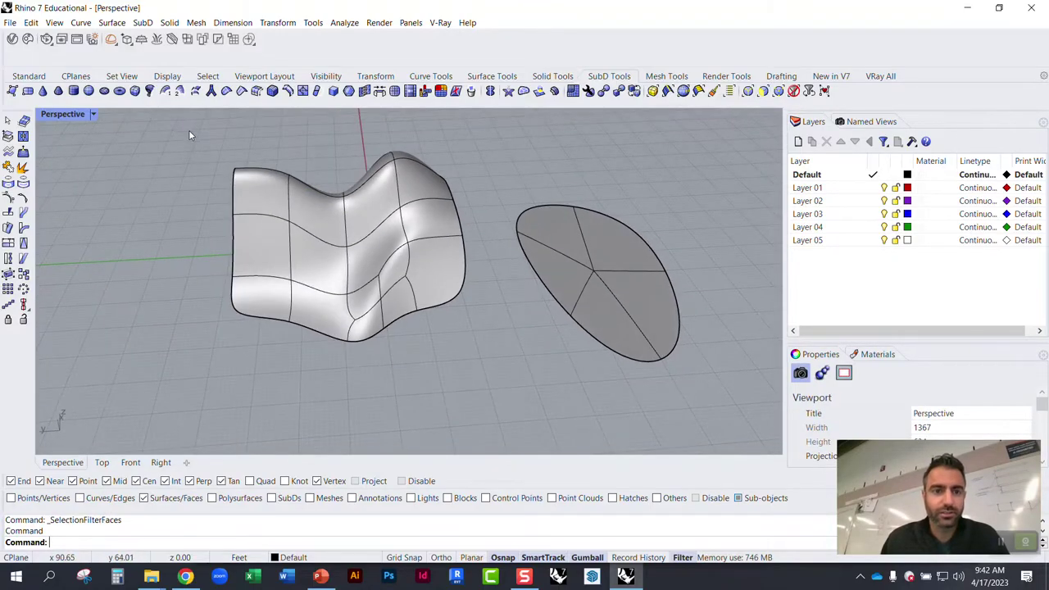
left_click_drag(190, 132, 363, 378)
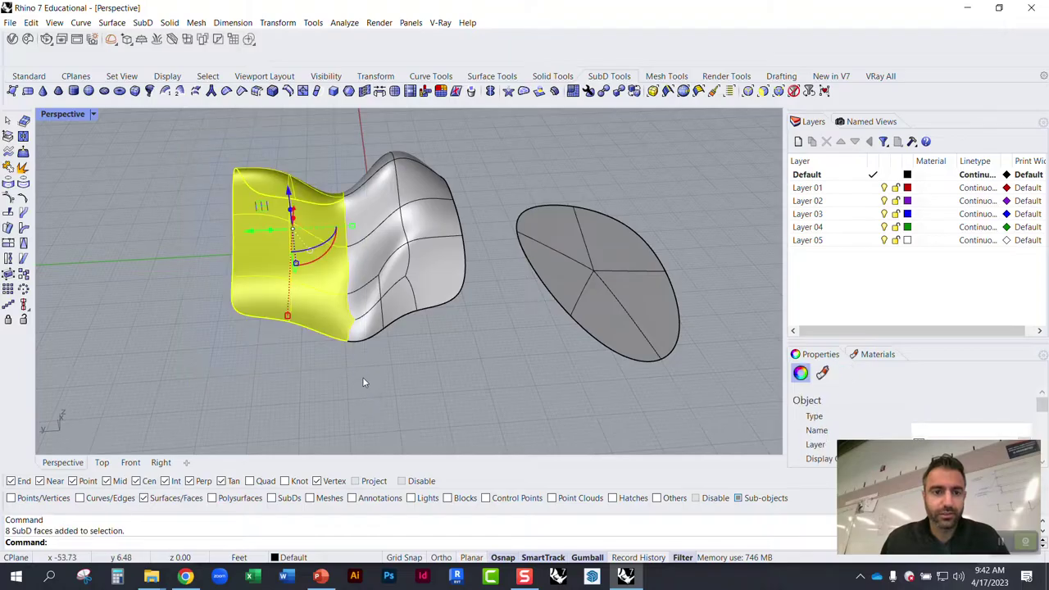
left_click(398, 95)
left_click(323, 177)
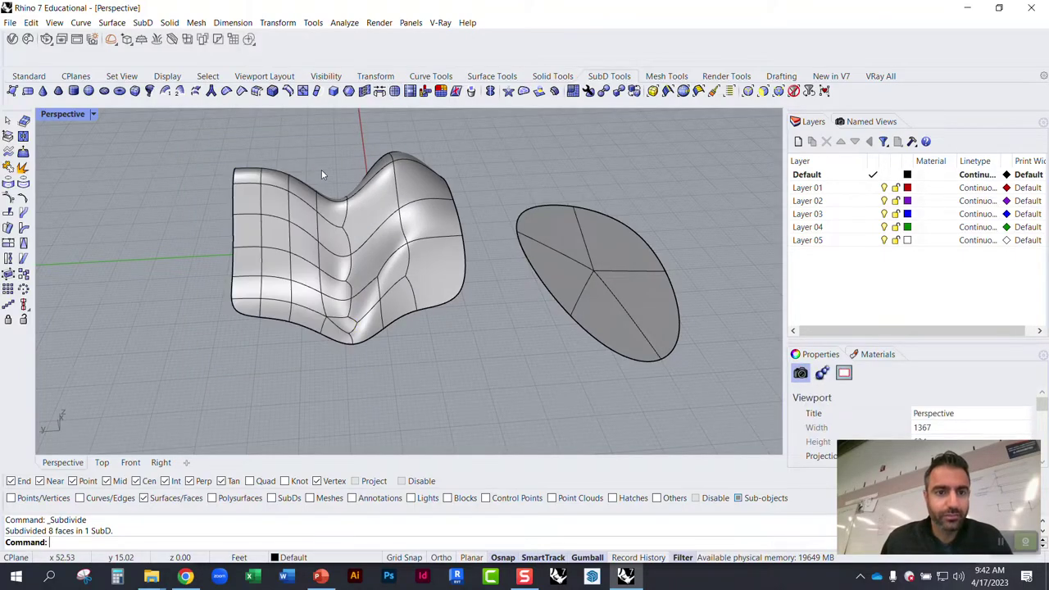
Step: Raise one small face within the subdivided half of the SubD vertically, and deselect it
scroll(323, 177, "up", 6)
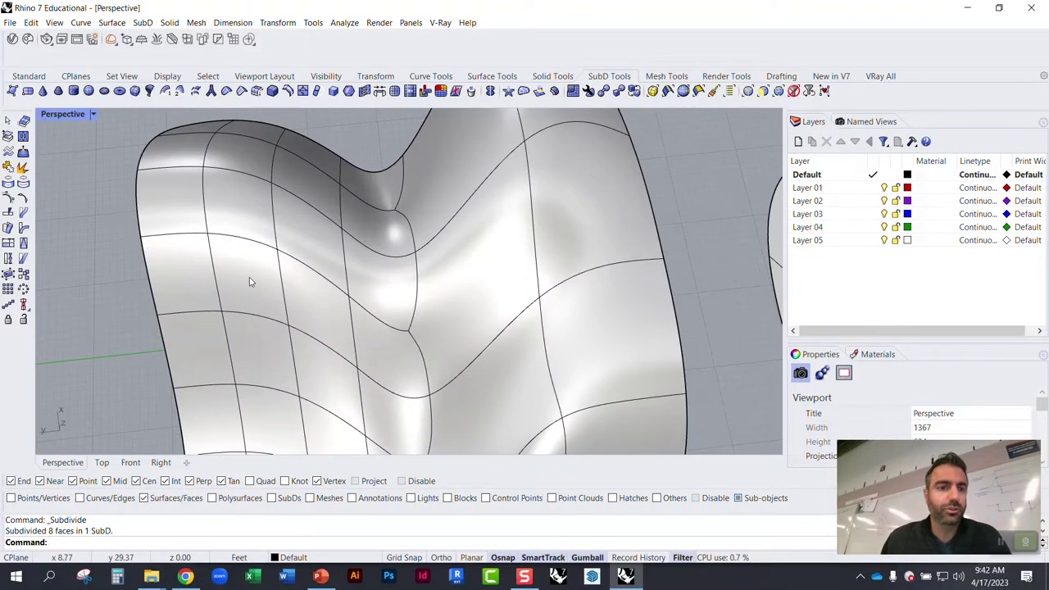
scroll(324, 295, "down", 8)
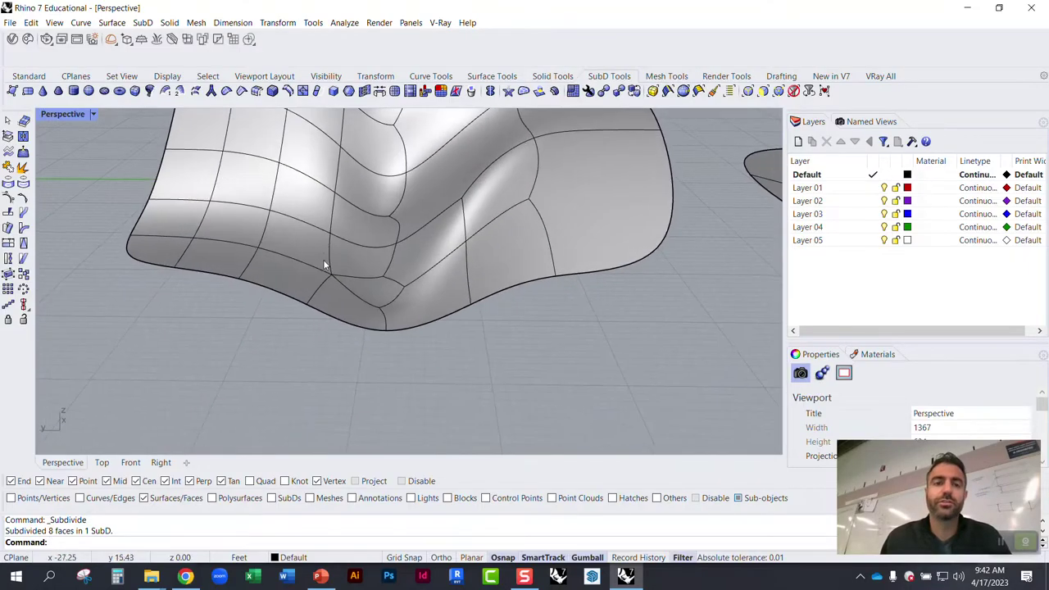
scroll(315, 283, "up", 4)
left_click(310, 291)
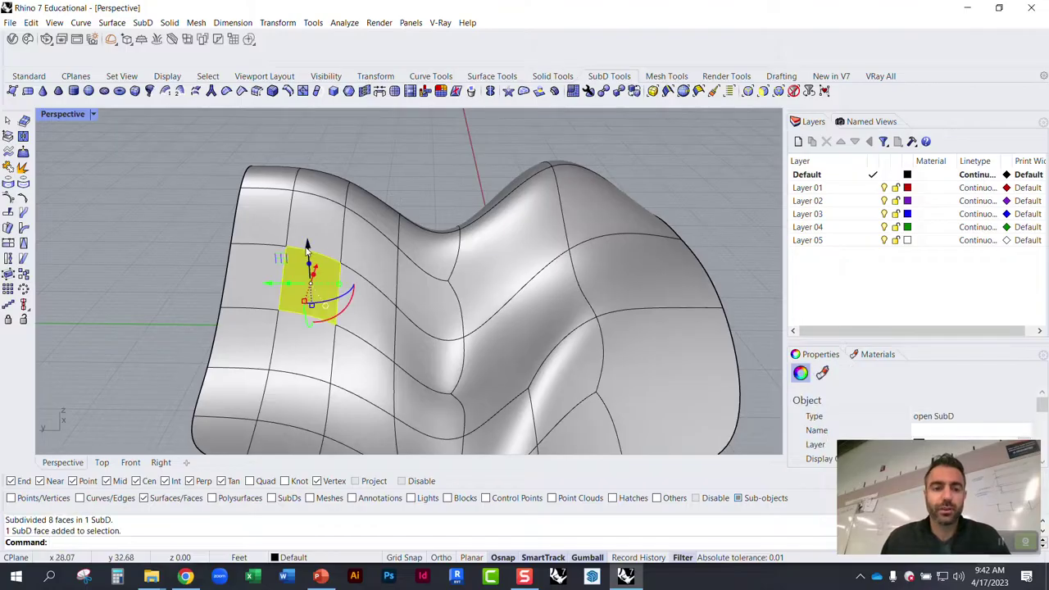
left_click_drag(308, 242, 304, 190)
left_click(184, 209)
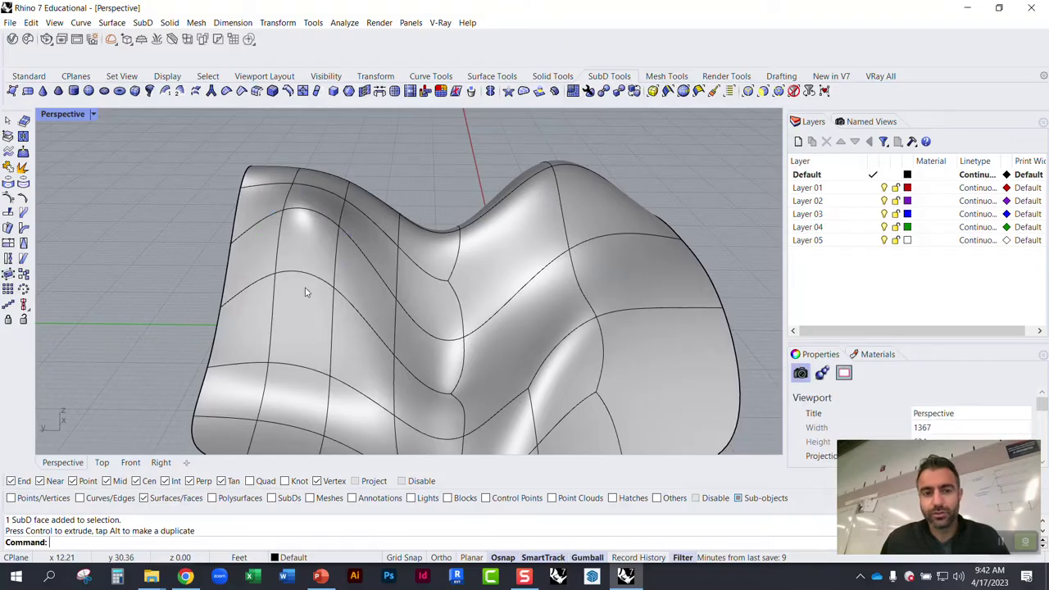
Step: Pull a small face at the far boundary of the subdivided half outward along positive X, and deselect it
right_click_drag(305, 288, 288, 263)
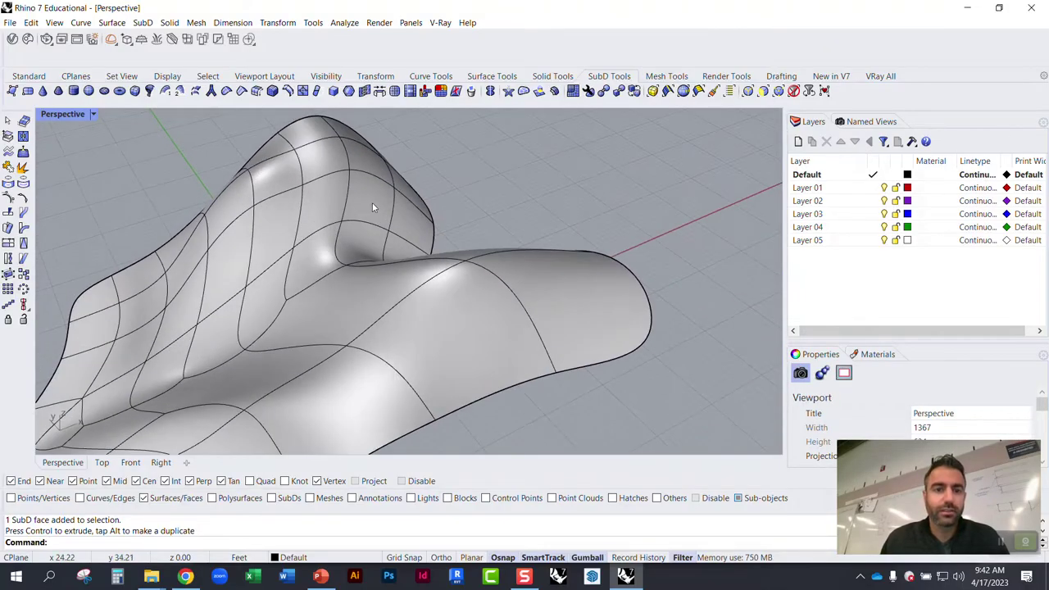
left_click(410, 197)
right_click_drag(555, 197, 504, 237)
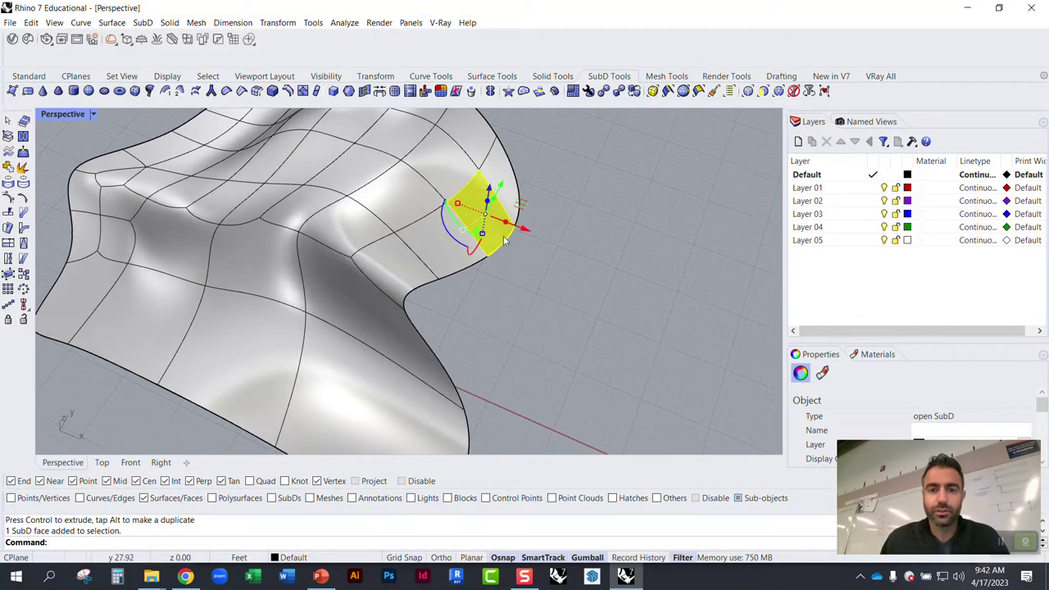
left_click_drag(526, 230, 602, 268)
left_click(602, 267)
Step: Select the six faces around the pulled-out corner, subdivide them twice, and deselect them
right_click_drag(447, 292, 159, 180)
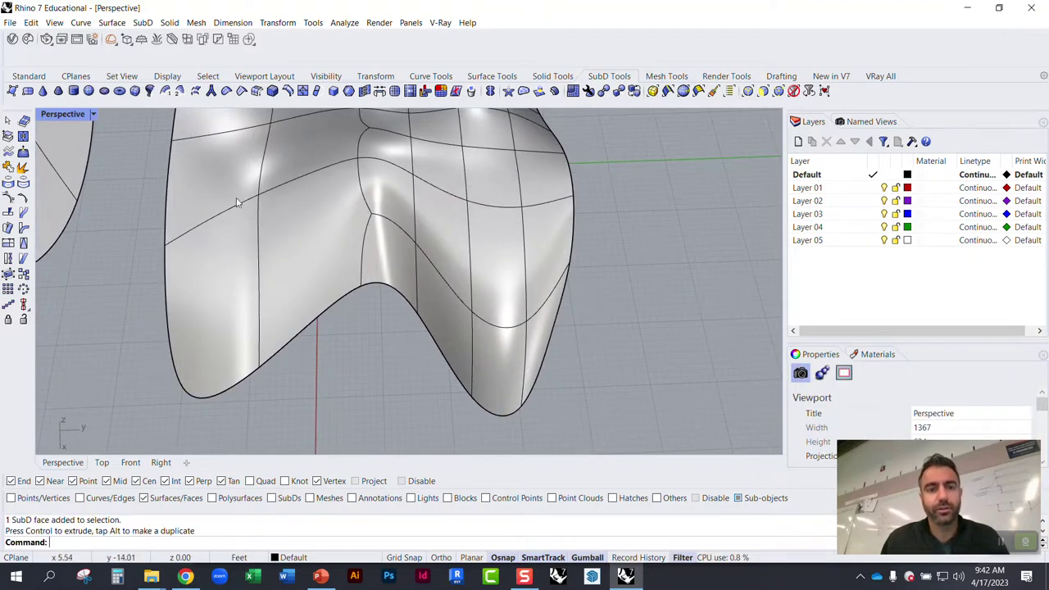
right_click_drag(237, 203, 320, 211)
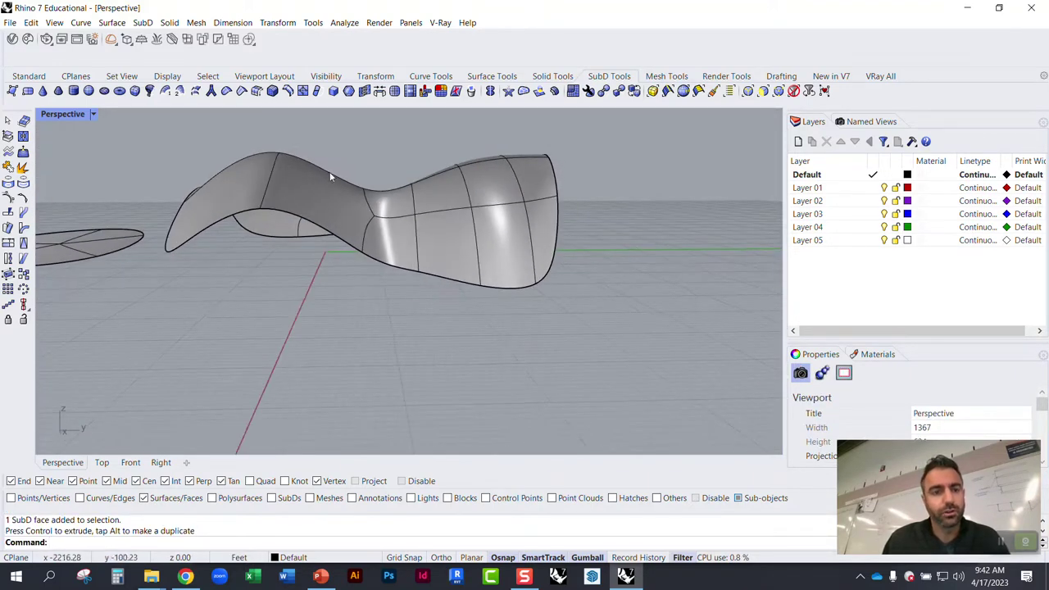
right_click_drag(423, 202, 482, 286)
left_click_drag(486, 282, 456, 255)
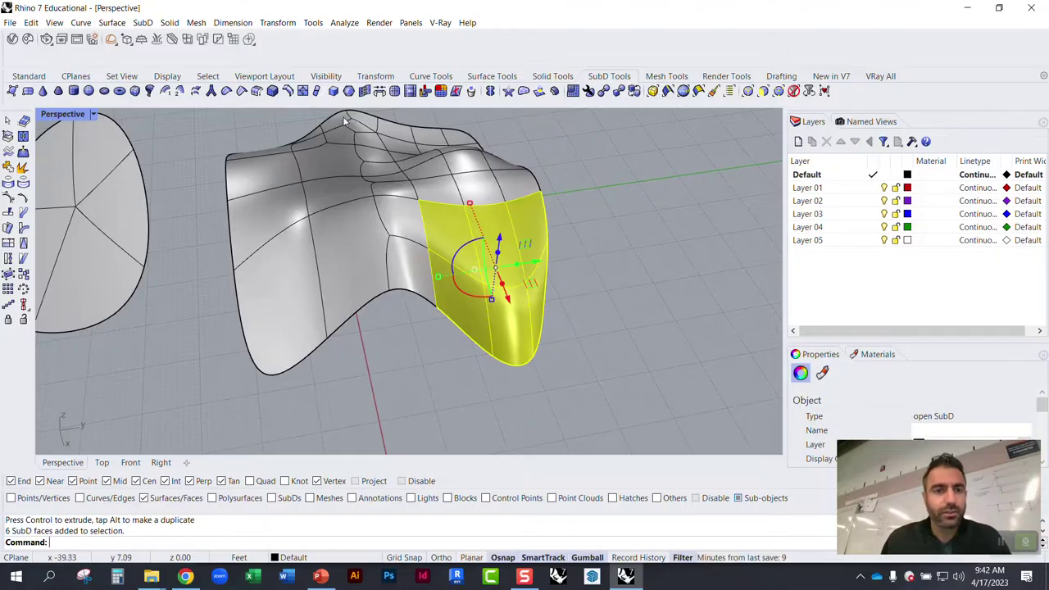
left_click(395, 91)
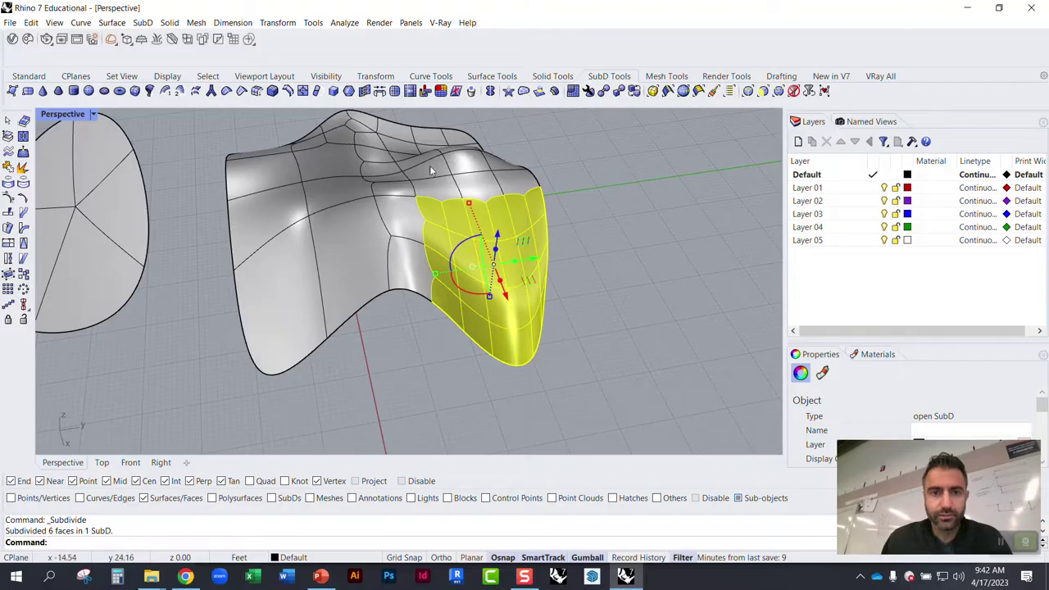
left_click(395, 91)
left_click(549, 295)
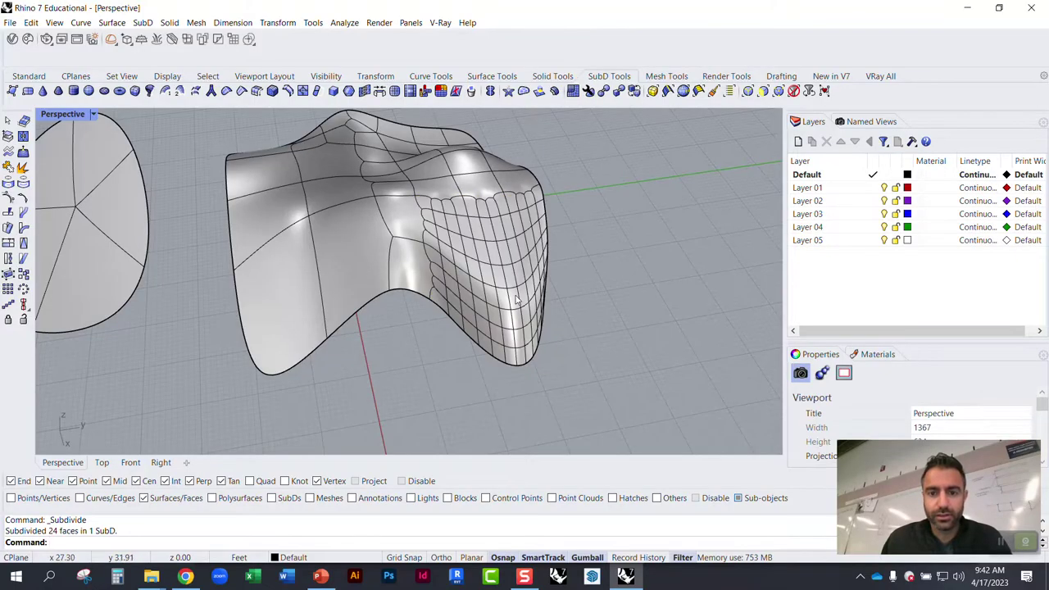
Step: Pull a single face of the densely subdivided corner outward from the surface, and deselect it
left_click(517, 301)
left_click_drag(551, 321, 567, 346)
left_click(626, 362)
Step: Select ten small faces along the lower boundary of the densely subdivided corner, shift them to reshape the rim, and deselect them
right_click_drag(626, 363, 559, 286)
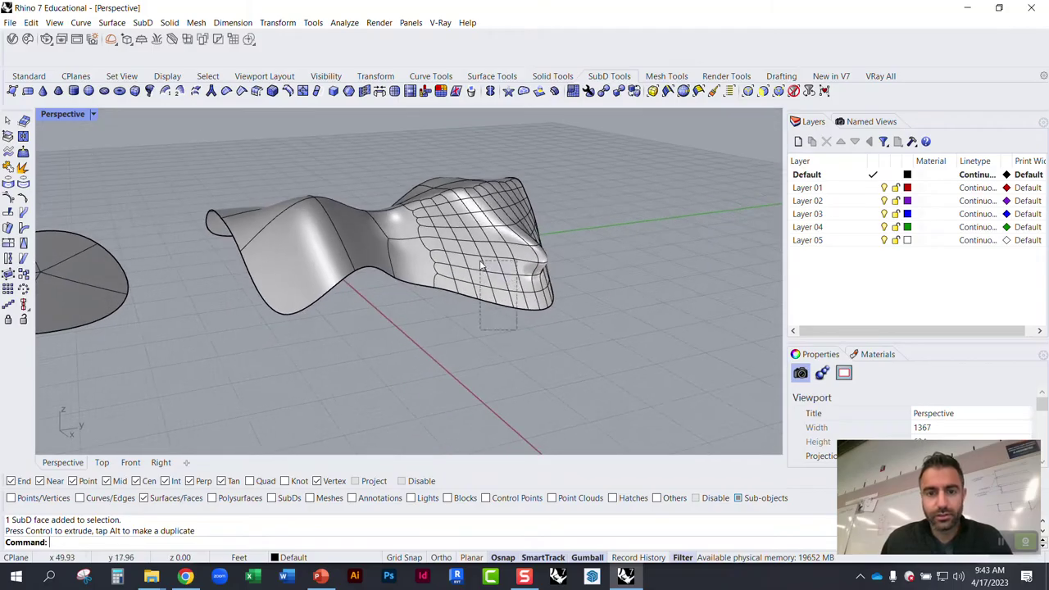
left_click_drag(482, 267, 482, 266)
scroll(537, 324, "up", 5)
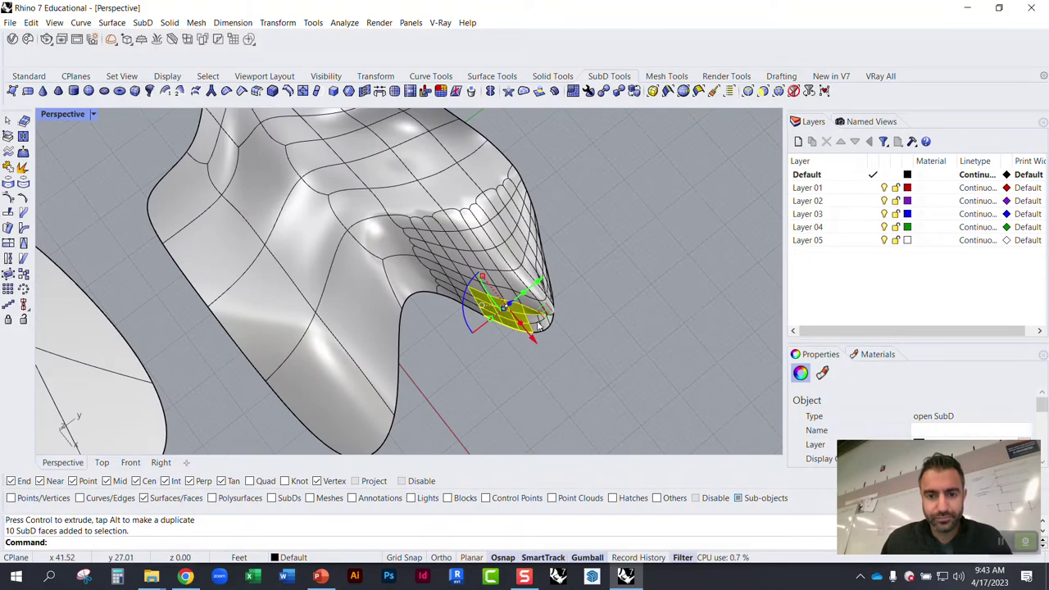
scroll(538, 322, "down", 3)
key("Escape")
right_click_drag(560, 361, 500, 232)
scroll(491, 246, "up", 6)
scroll(530, 223, "down", 2)
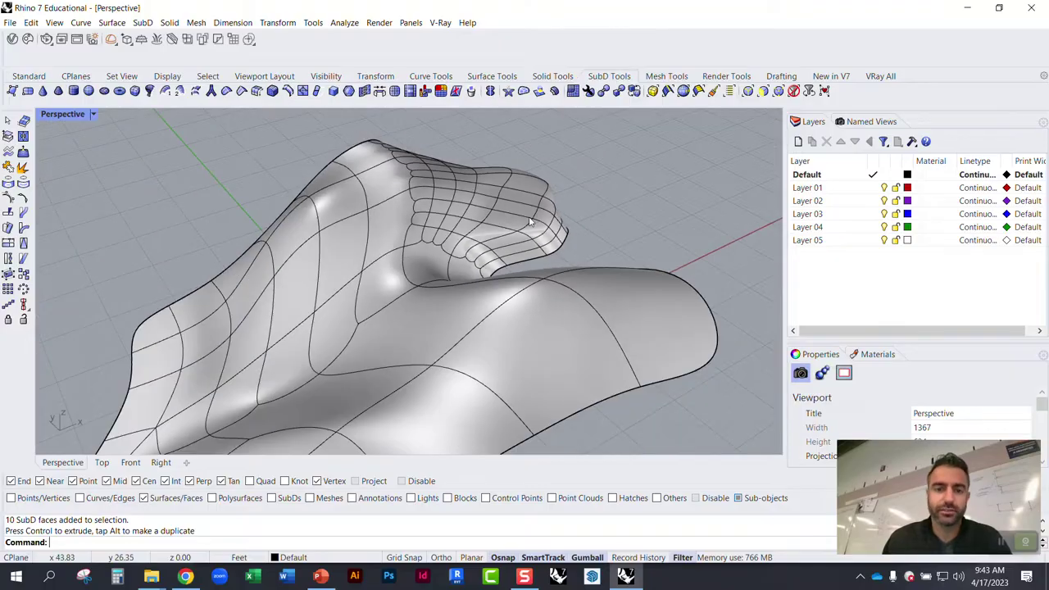
Step: Create a solid SubD cone with a vertical axis on the empty ground beyond the sculpted surface
right_click_drag(429, 233, 442, 189)
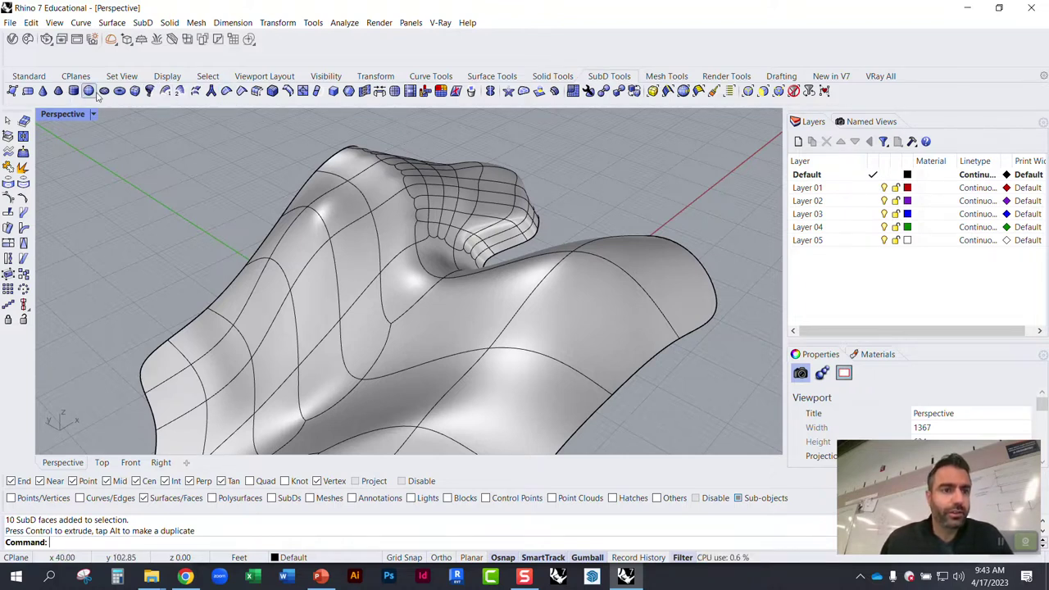
left_click(43, 91)
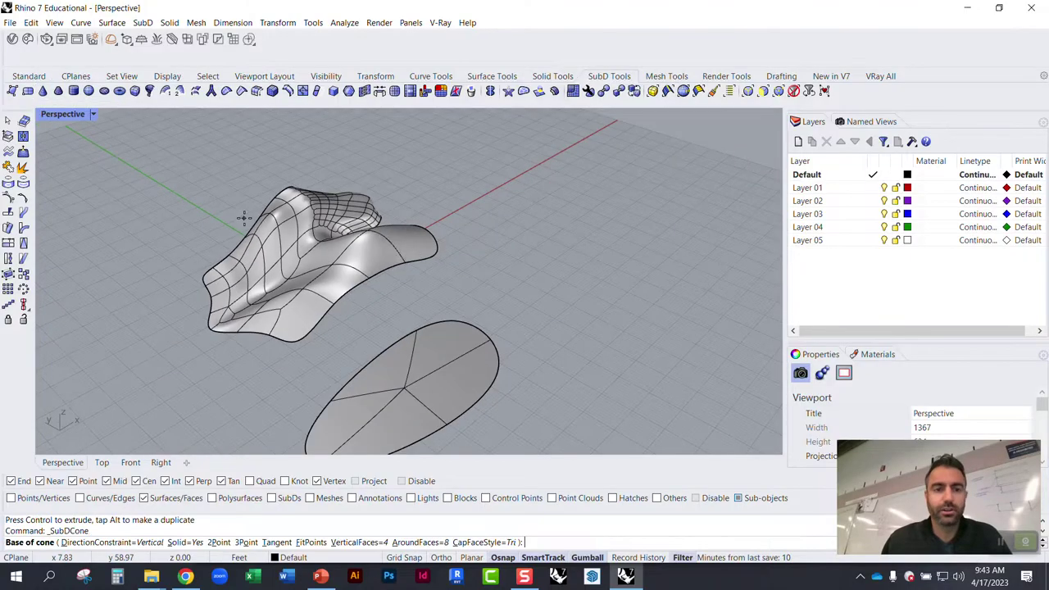
scroll(246, 219, "down", 3)
left_click(549, 265)
left_click(621, 286)
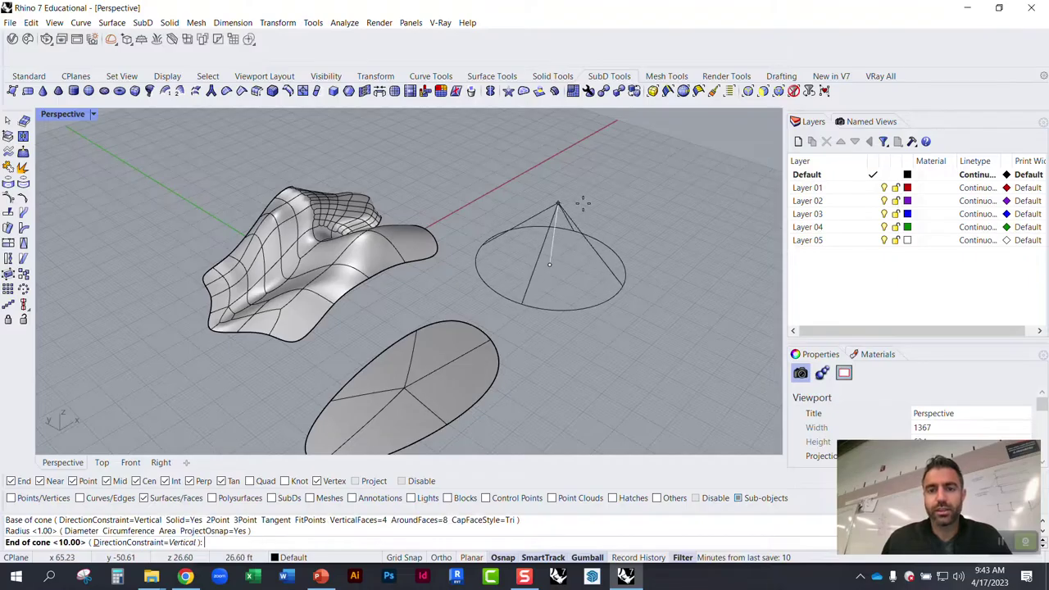
left_click(578, 194)
Step: Select a single side face low on the cone and move it outward along negative Y
scroll(584, 246, "up", 6)
right_click_drag(565, 247, 595, 299)
left_click(544, 226, "ctrl+shift")
left_click(554, 322)
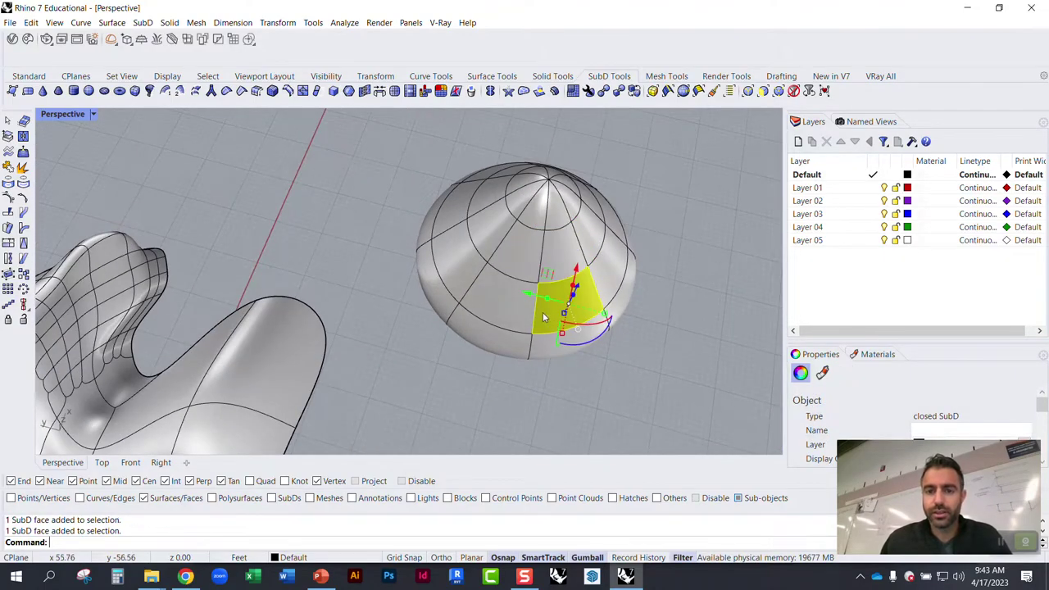
left_click_drag(530, 295, 557, 318)
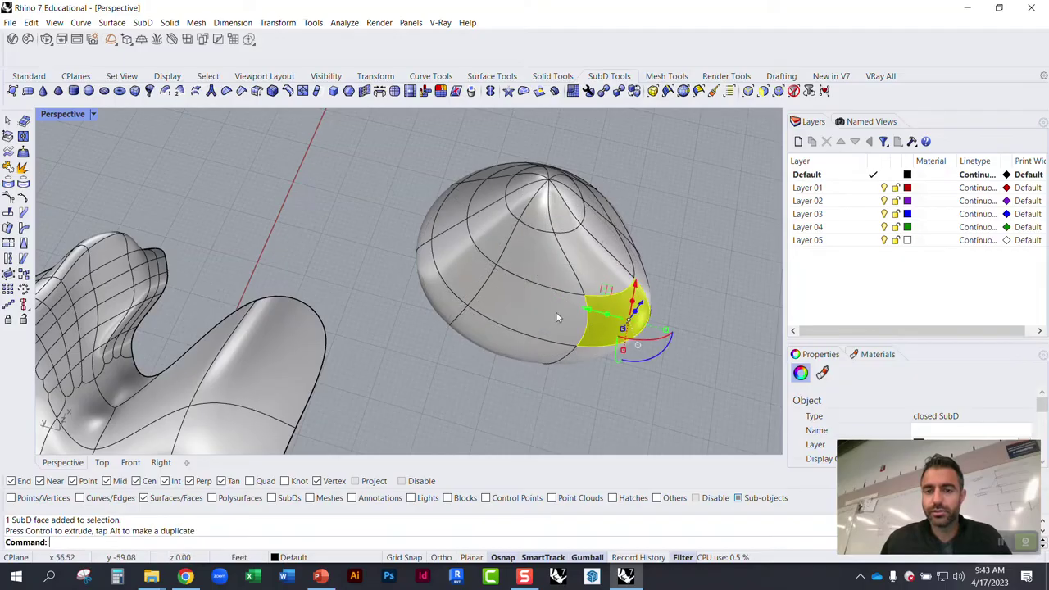
Step: Pull a side face on the cone's opposite flank outward along positive Y, and deselect it
left_click(456, 261)
left_click_drag(423, 252, 349, 231)
left_click(300, 222)
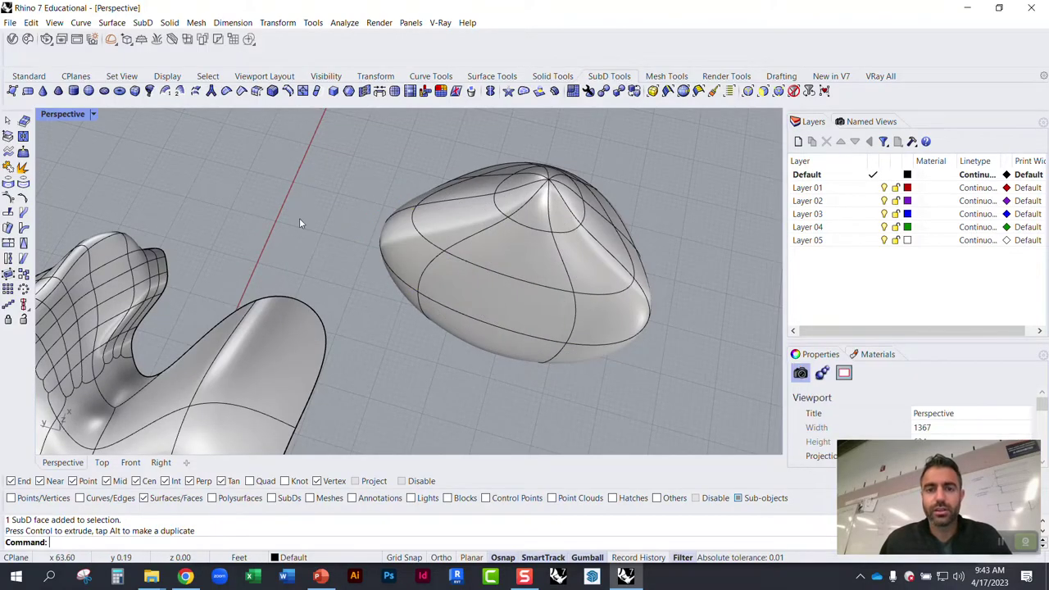
Step: Lower one of the triangular faces at the cone's tip by about 4.3 ft along Z, and deselect it
right_click_drag(300, 222, 287, 192)
scroll(489, 136, "up", 5)
left_click(482, 138)
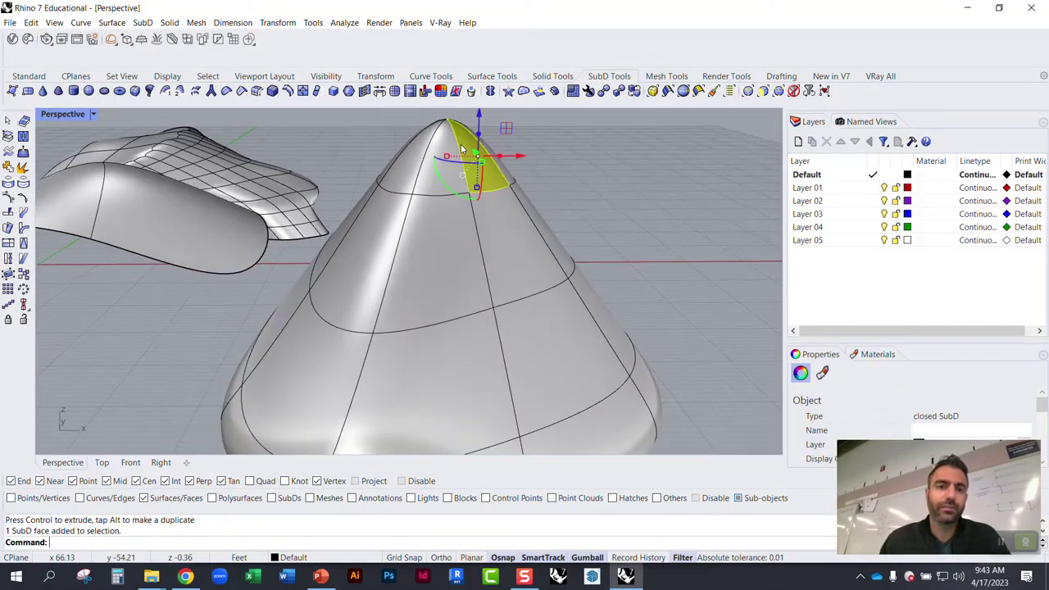
left_click_drag(480, 122, 503, 166)
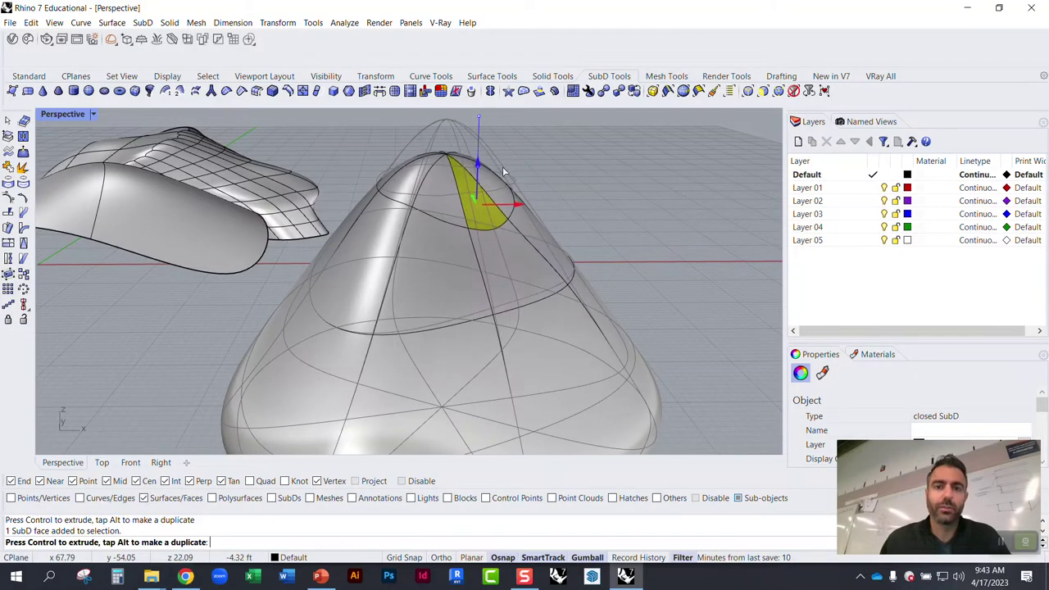
key("Escape")
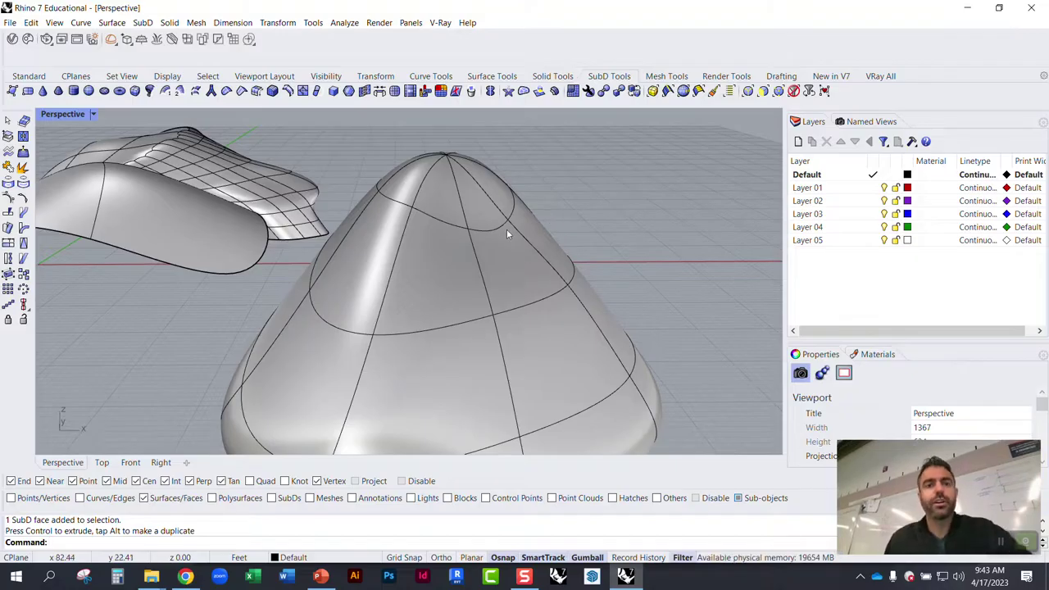
Step: Create a solid vertical SubD cylinder on the ground beside the cone
left_click(73, 91)
scroll(424, 265, "down", 3)
left_click(488, 275)
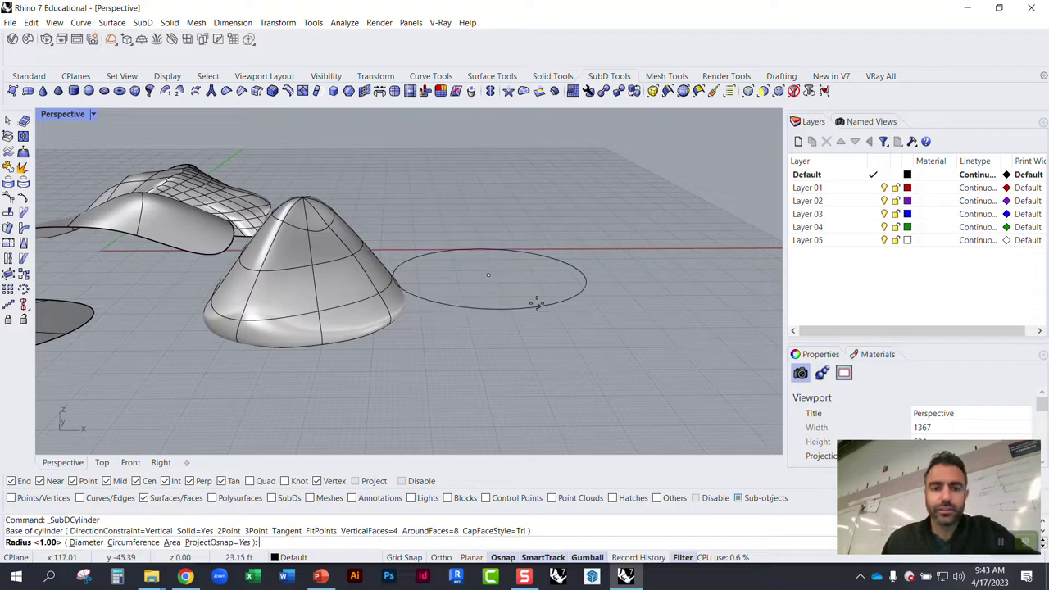
left_click(566, 281)
left_click(507, 186)
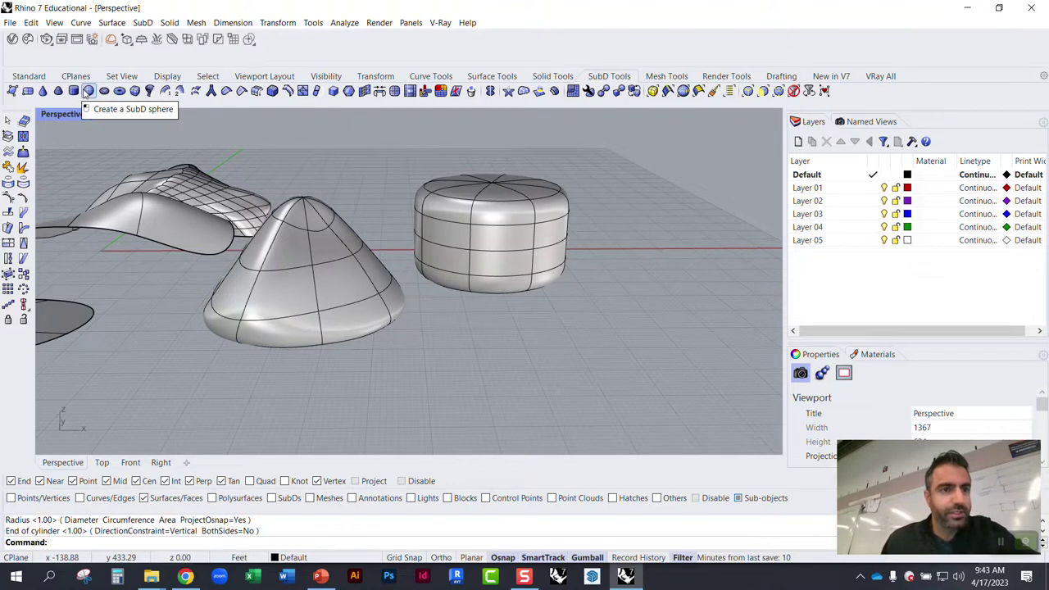
Step: Create a SubD sphere with Quads style and 1 subdivision in front of the cylinder
left_click(86, 93)
left_click(617, 356)
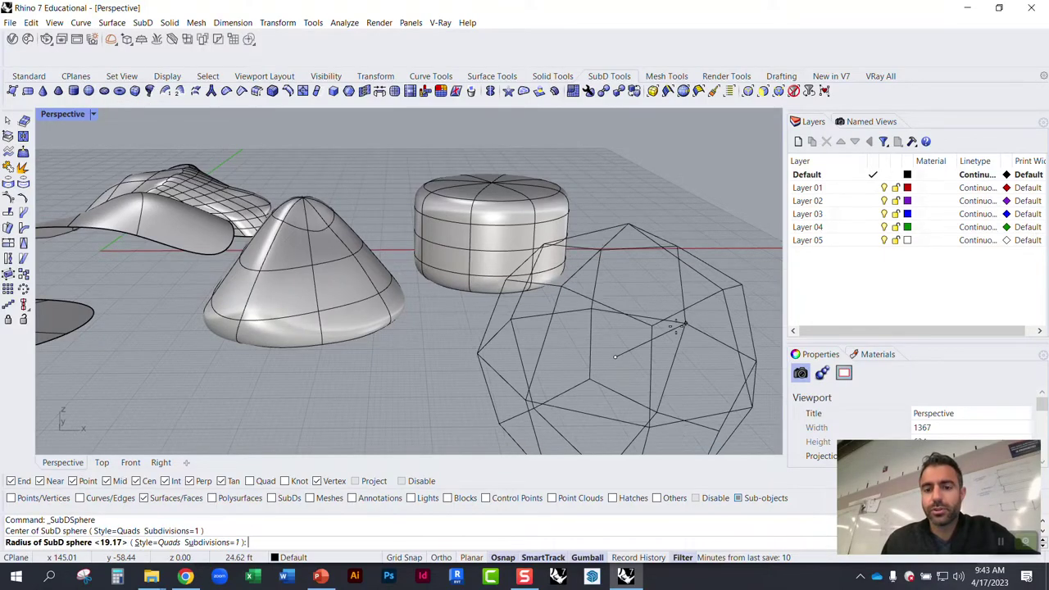
left_click(551, 338)
Step: Examine the sphere's face layout from above, below and all around, selecting and deselecting one upper face
right_click_drag(551, 338, 598, 340)
right_click_drag(528, 352, 574, 322)
right_click_drag(672, 328, 510, 298)
left_click(513, 260, "ctrl+shift")
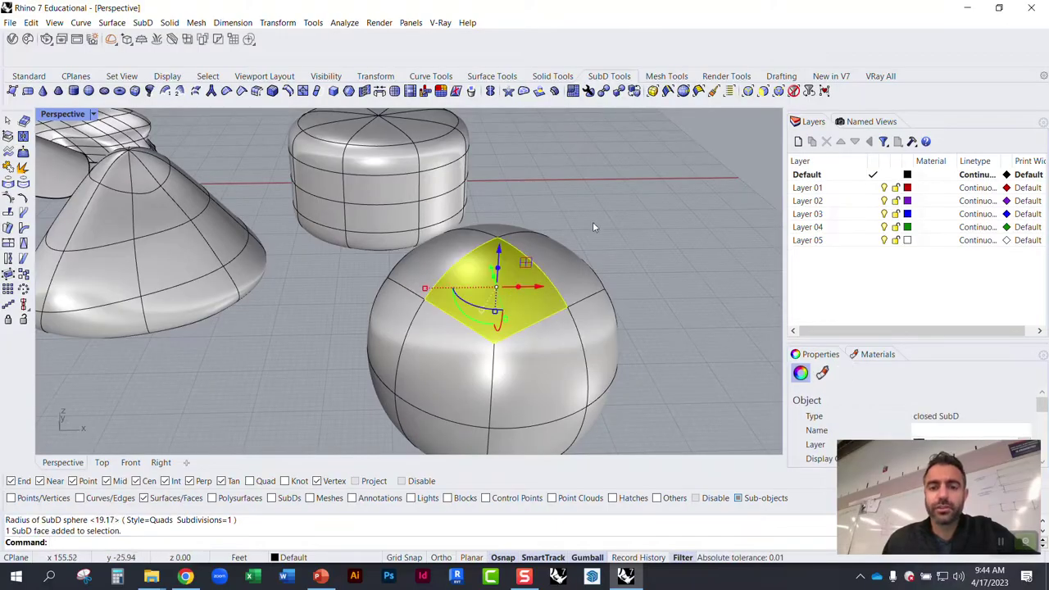
left_click(646, 299)
right_click_drag(646, 299, 551, 240)
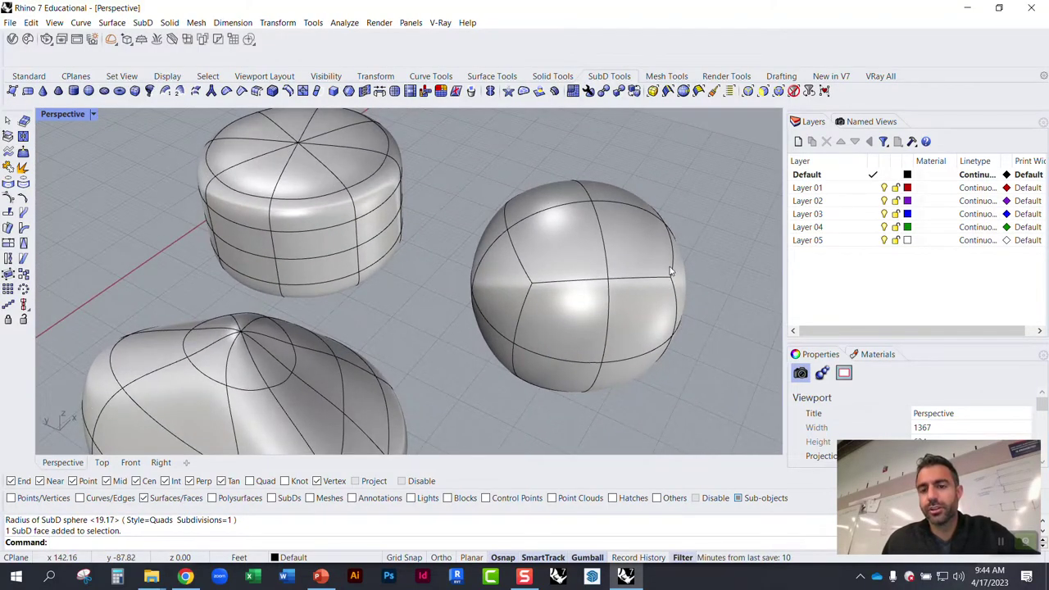
right_click_drag(671, 271, 335, 304)
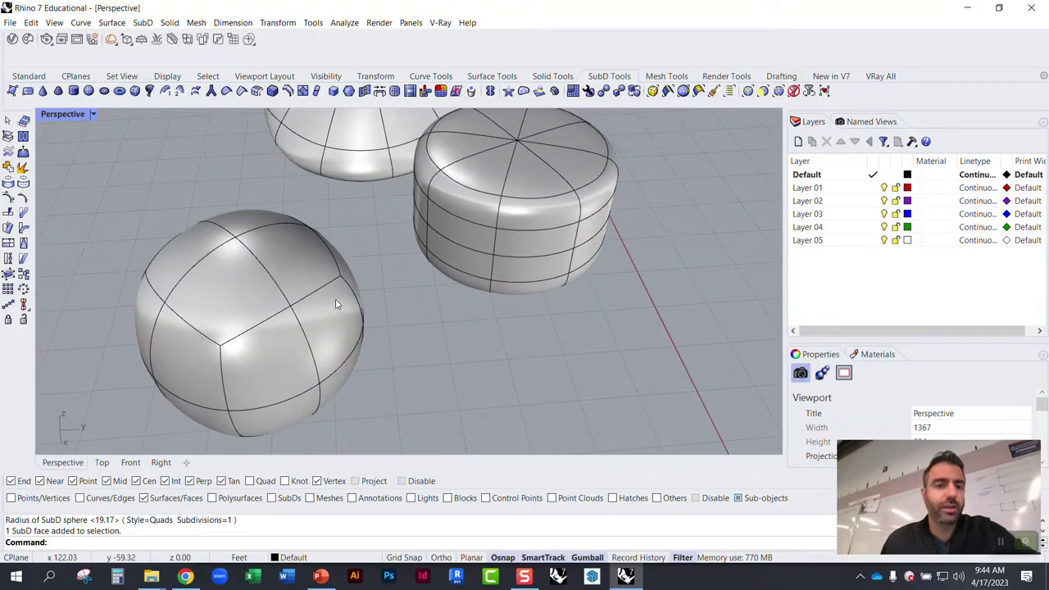
right_click_drag(259, 212, 334, 361)
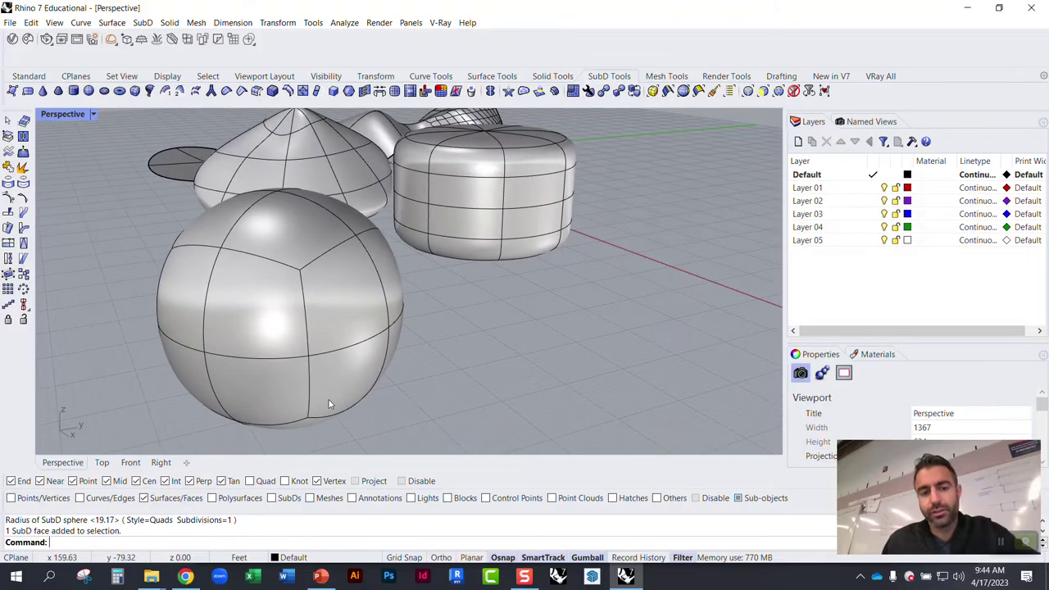
right_click_drag(283, 399, 416, 314)
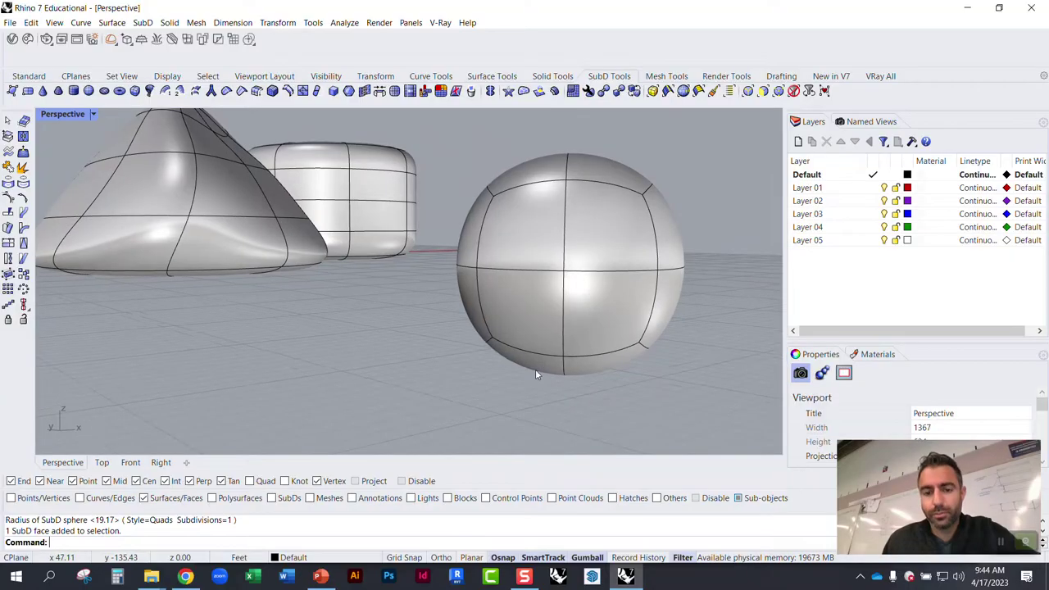
scroll(529, 365, "up", 2)
right_click_drag(509, 345, 541, 299)
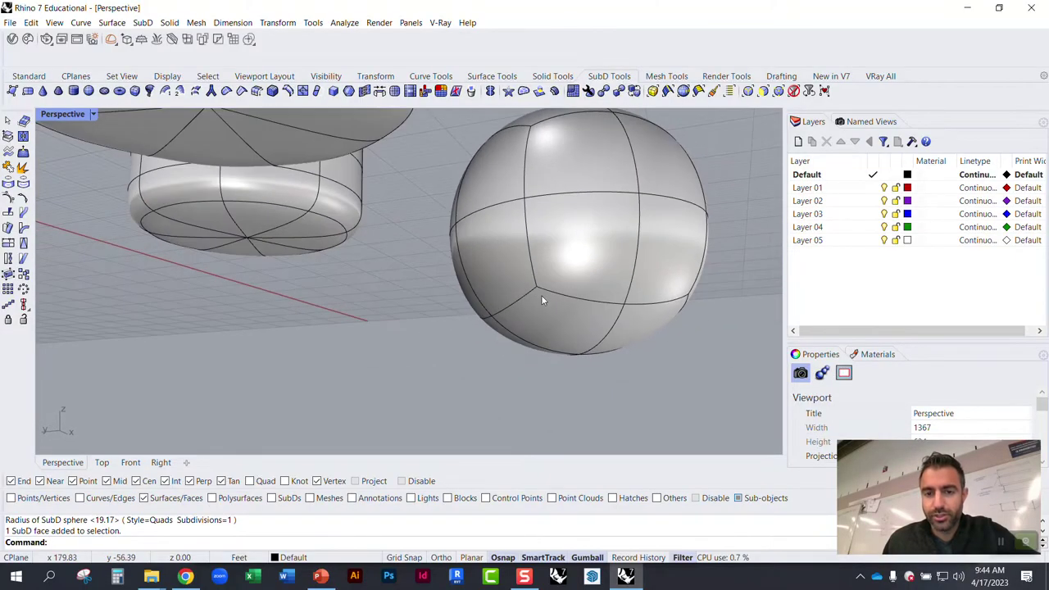
right_click_drag(585, 361, 552, 314)
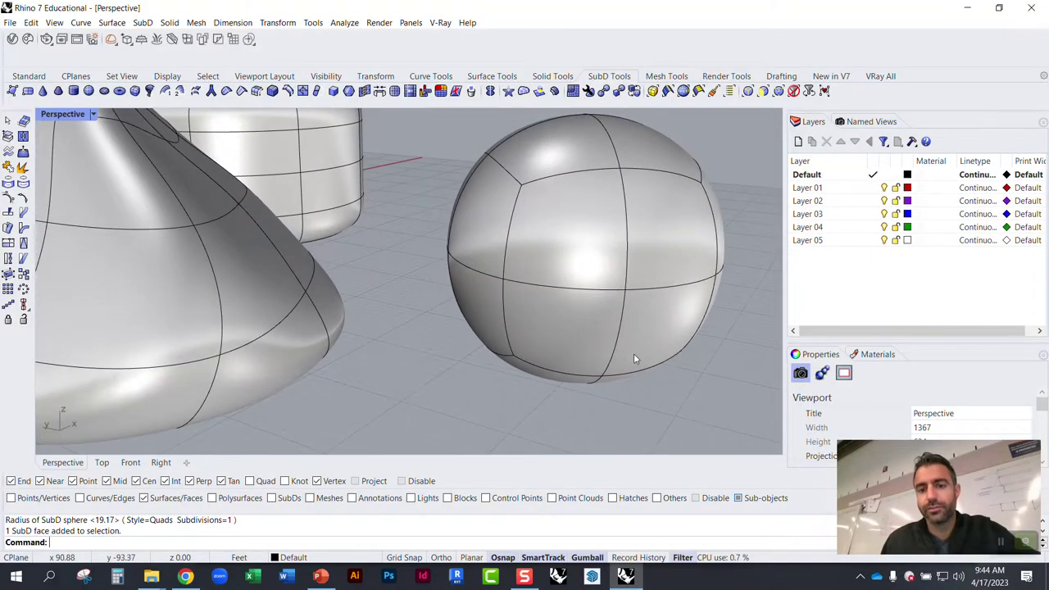
scroll(632, 356, "down", 3)
scroll(562, 241, "up", 4)
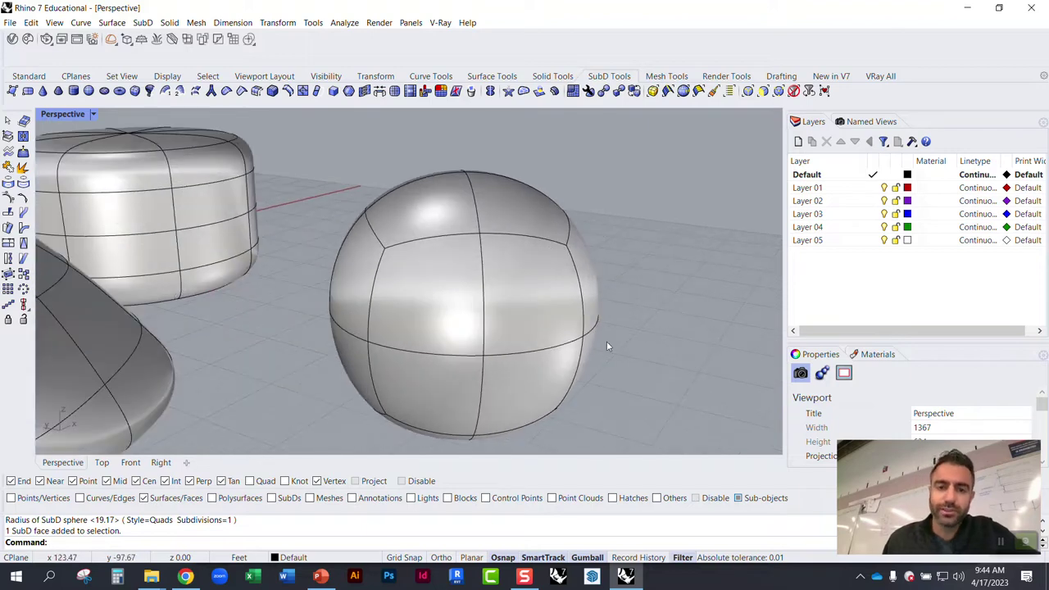
Step: Crease the closed loop of edges surrounding the faces at the underside of the sphere
left_click(242, 91)
right_click_drag(391, 335, 394, 288)
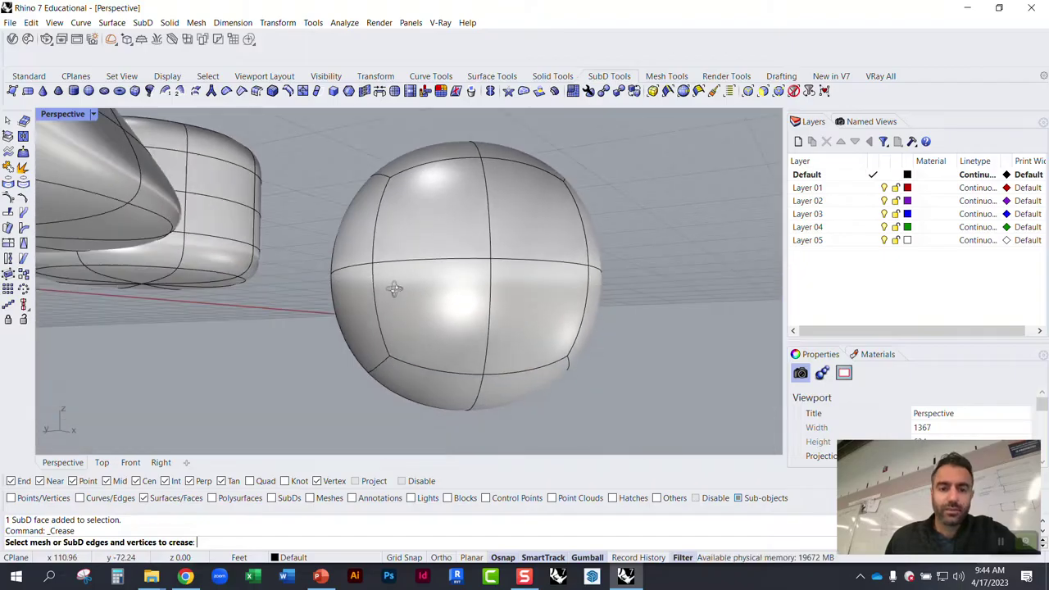
left_click(418, 367)
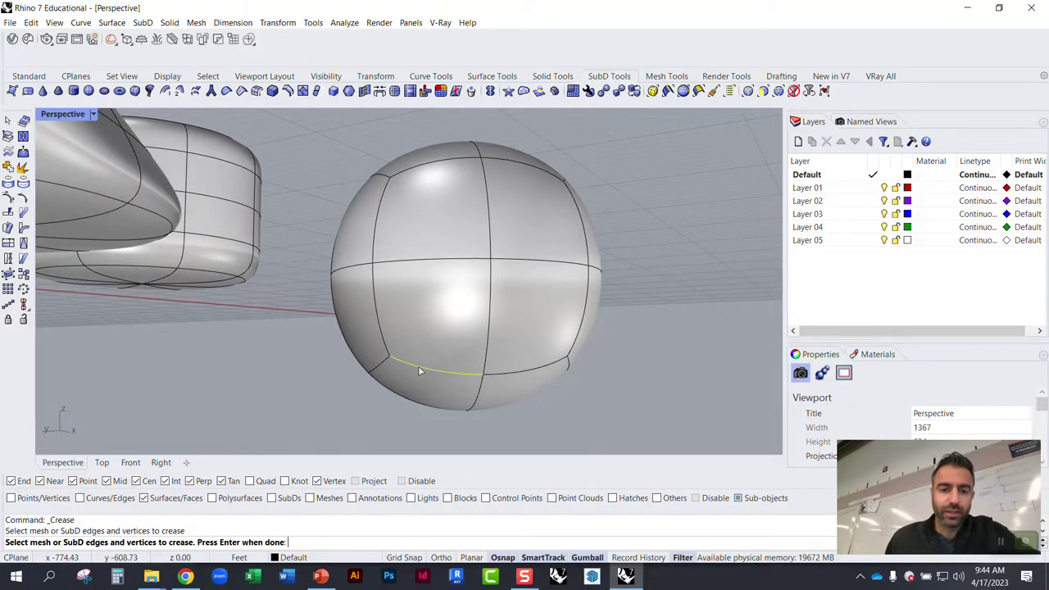
left_click(524, 375)
right_click_drag(525, 375, 746, 357)
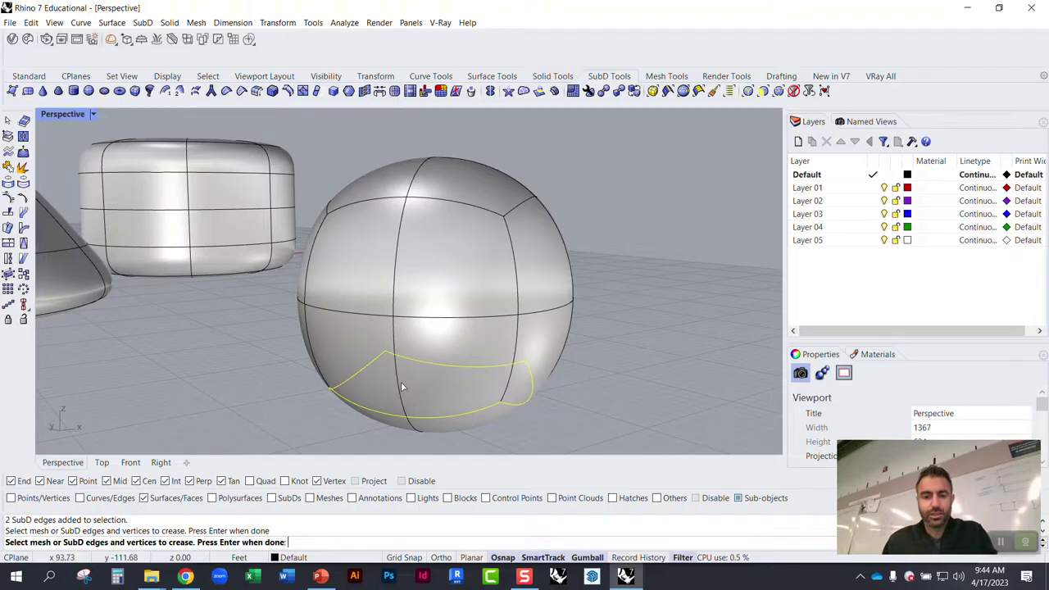
key("Return")
Step: Examine the creased rim and the base faces of the sphere from the side and from below, deselecting any picked face
right_click_drag(409, 381, 440, 344)
scroll(435, 347, "down", 5)
scroll(431, 349, "up", 8)
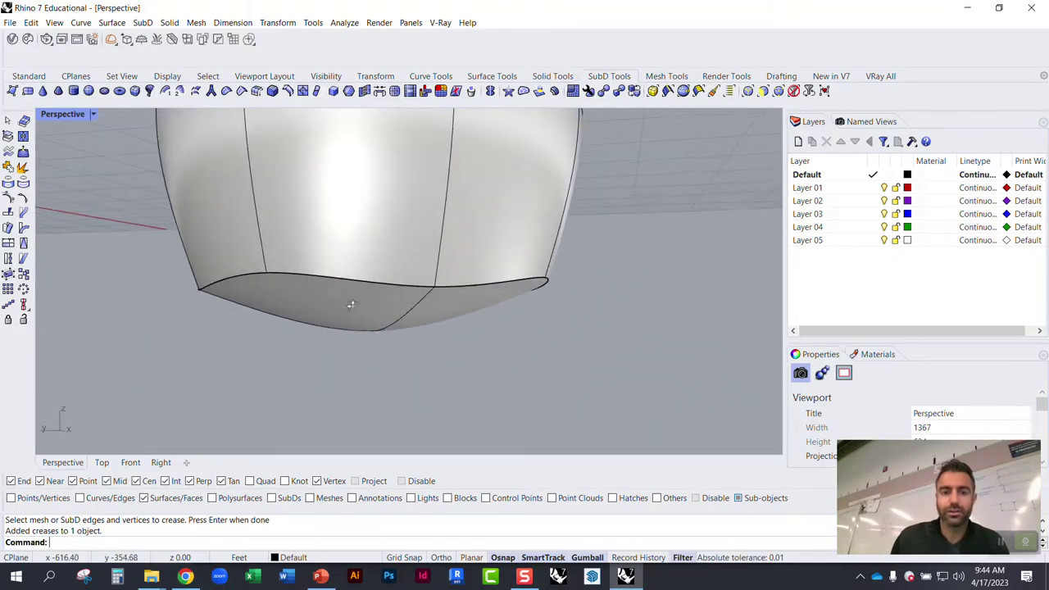
right_click_drag(351, 305, 310, 310)
right_click_drag(398, 355, 423, 323)
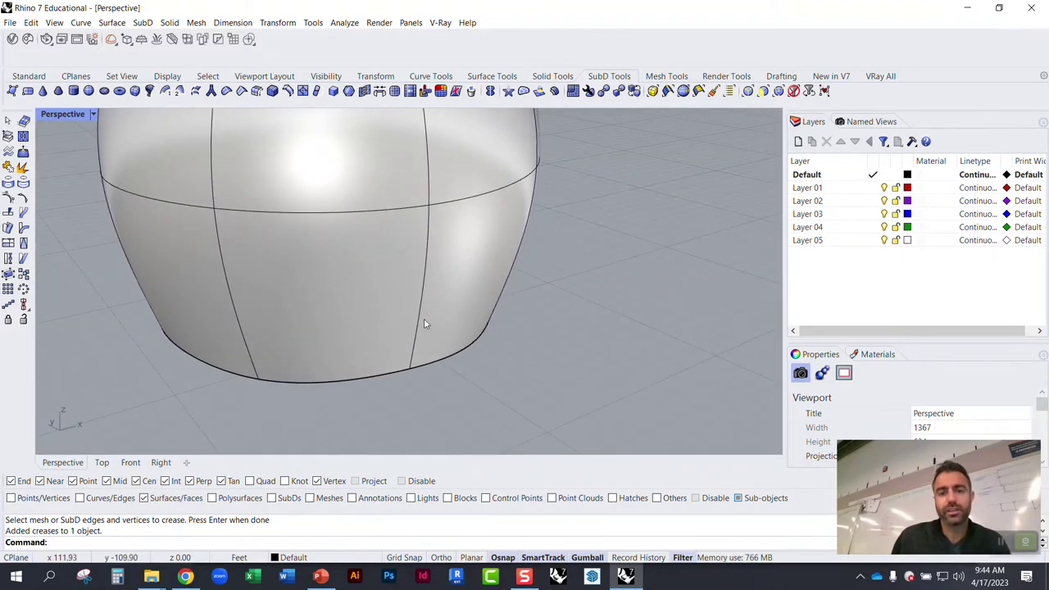
left_click(444, 354)
left_click(450, 377)
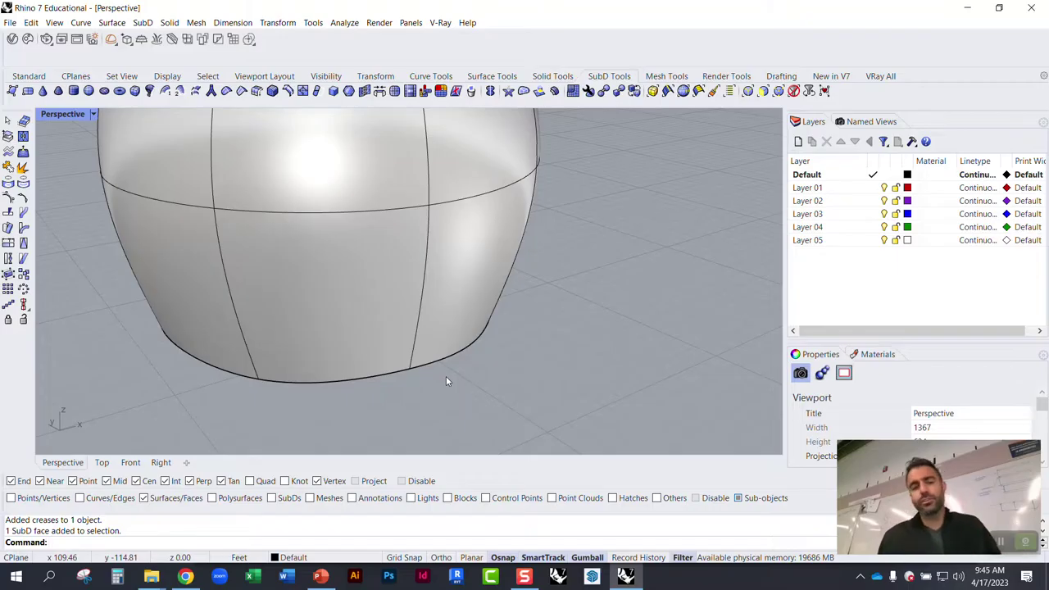
right_click_drag(446, 380, 401, 261)
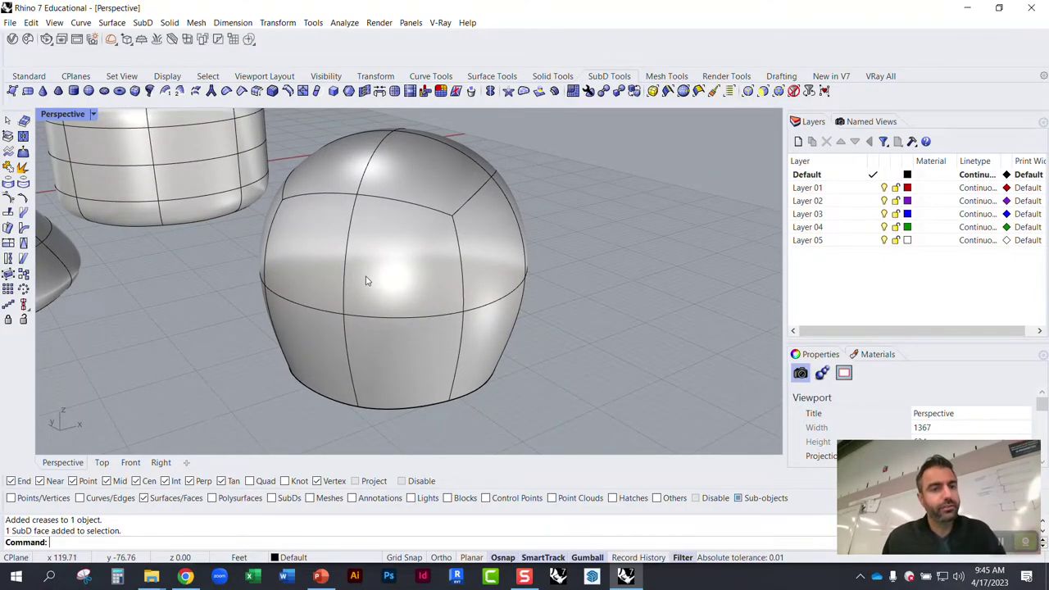
mouse_move(452, 347)
right_mouse_down()
mouse_move(474, 274)
mouse_move(458, 332)
right_mouse_up()
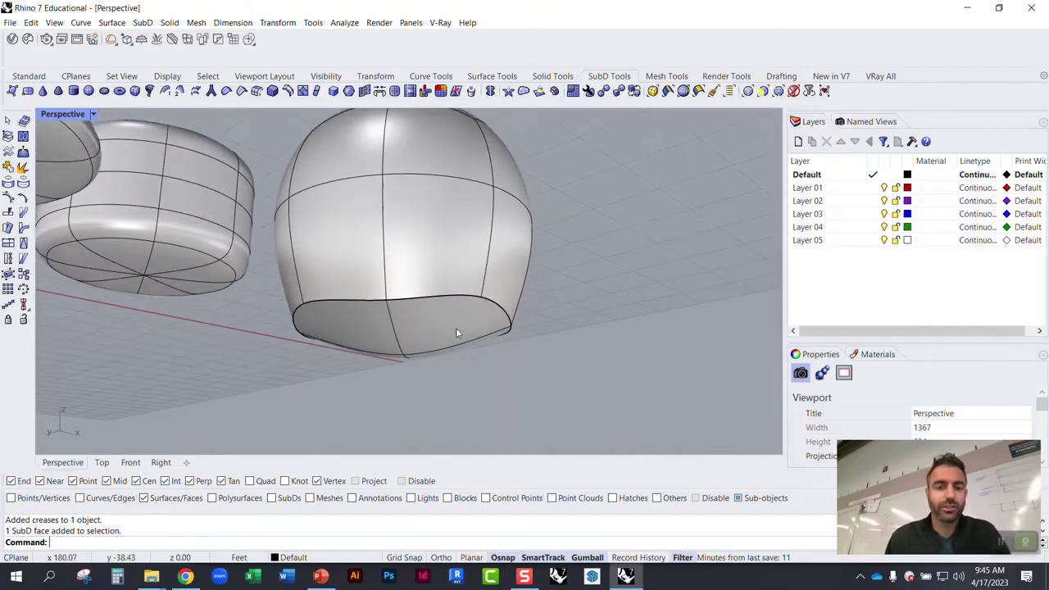
left_click(458, 333)
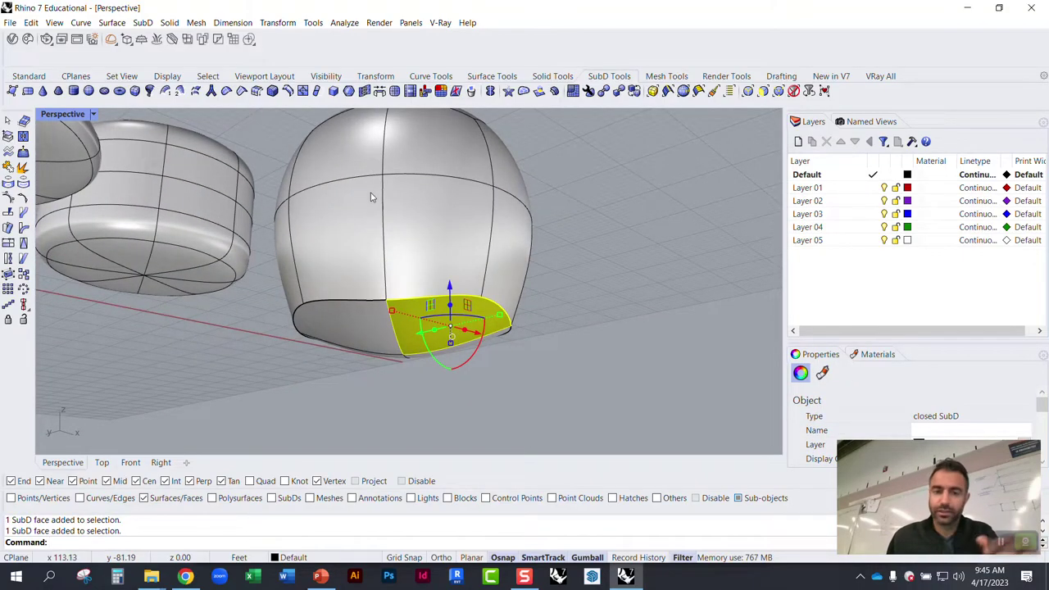
right_click_drag(468, 354, 531, 330)
left_click(529, 321)
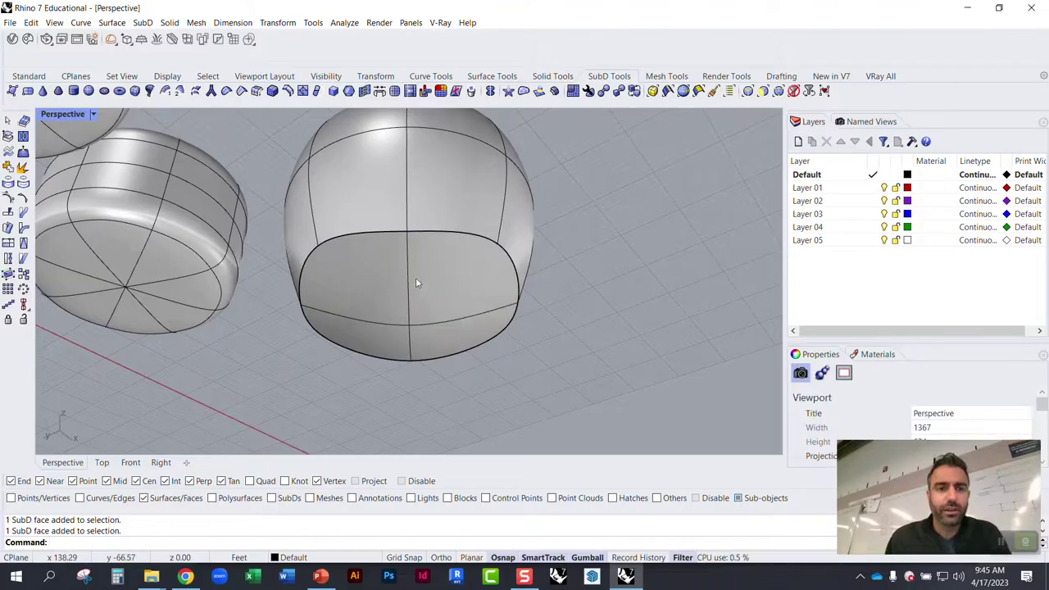
scroll(399, 319, "up", 2)
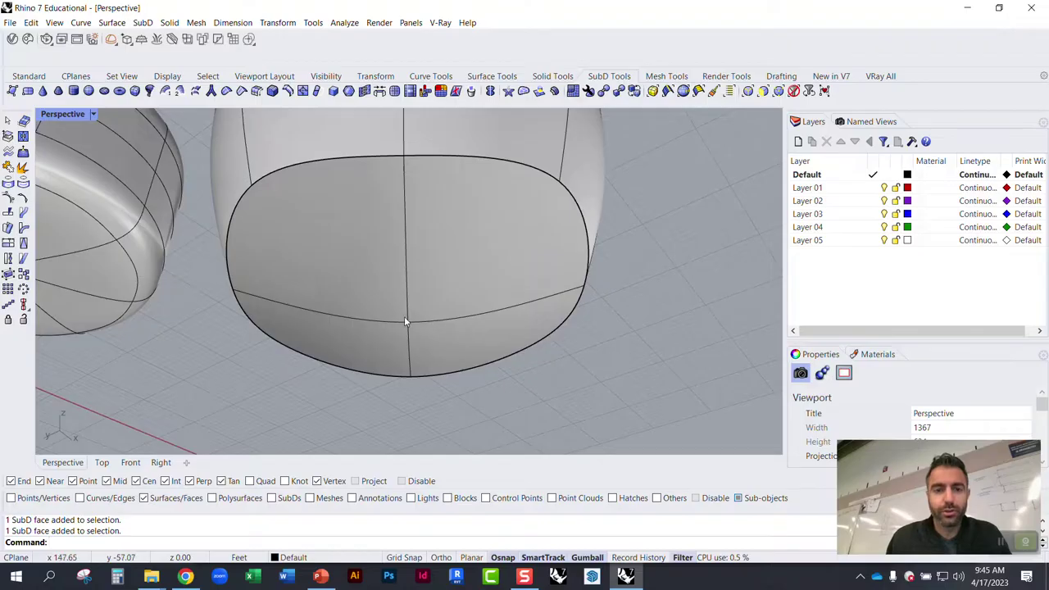
right_click_drag(404, 317, 409, 366)
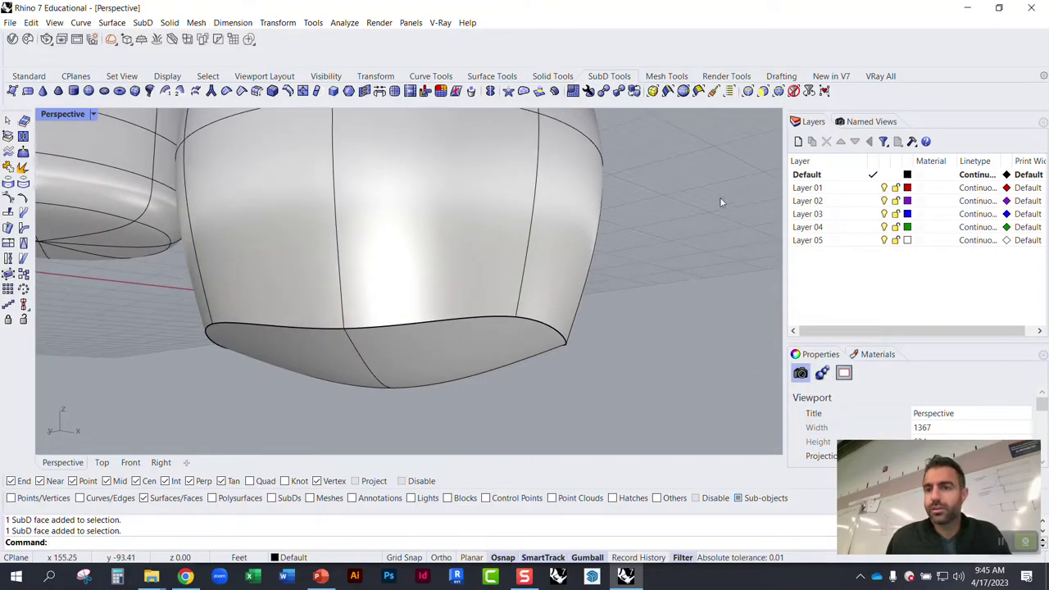
Step: Raise the centre vertex of the sphere's base until it is roughly level with the creased rim, using the vertex selection filter
left_click(780, 91)
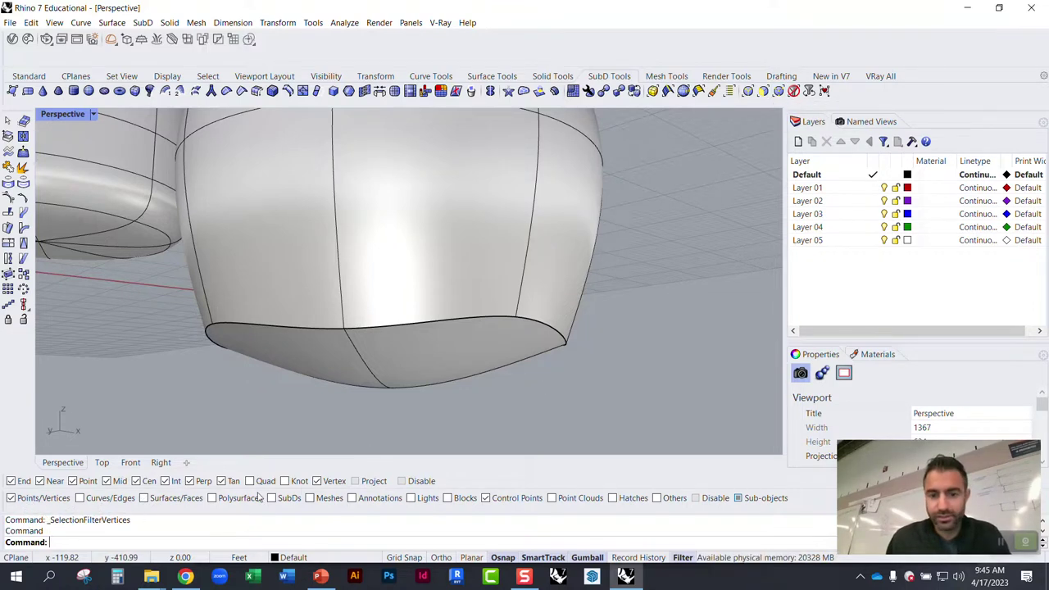
right_click_drag(380, 397, 394, 330)
left_click(394, 332)
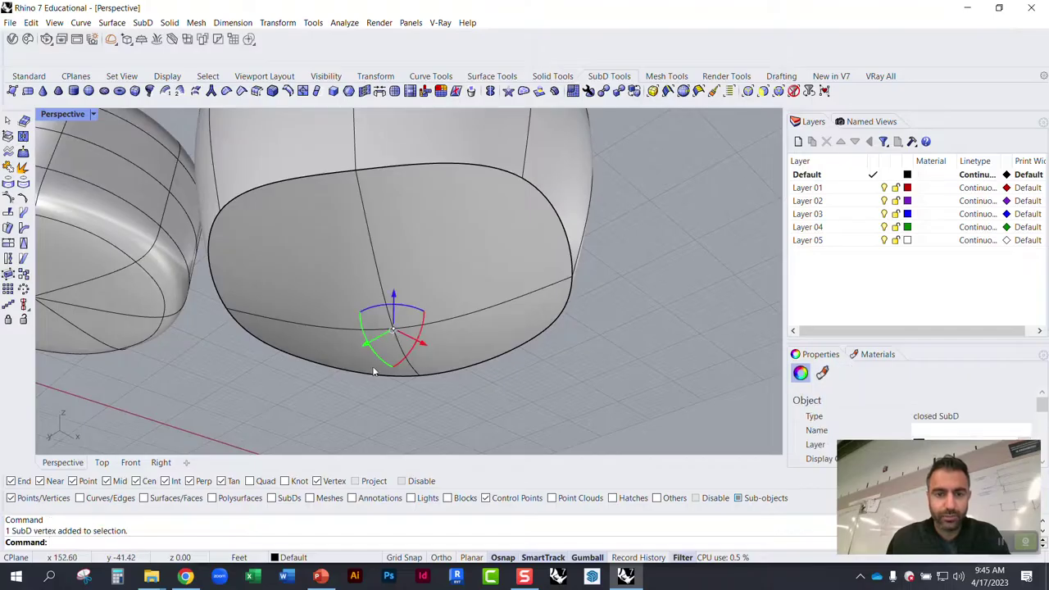
right_click_drag(374, 368, 344, 410)
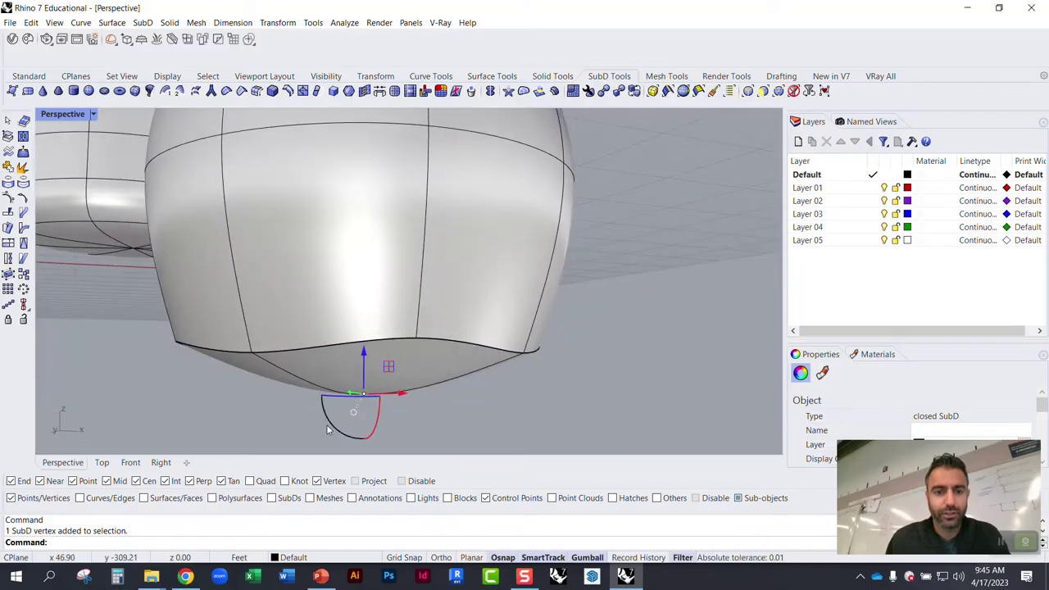
left_click_drag(364, 361, 364, 318)
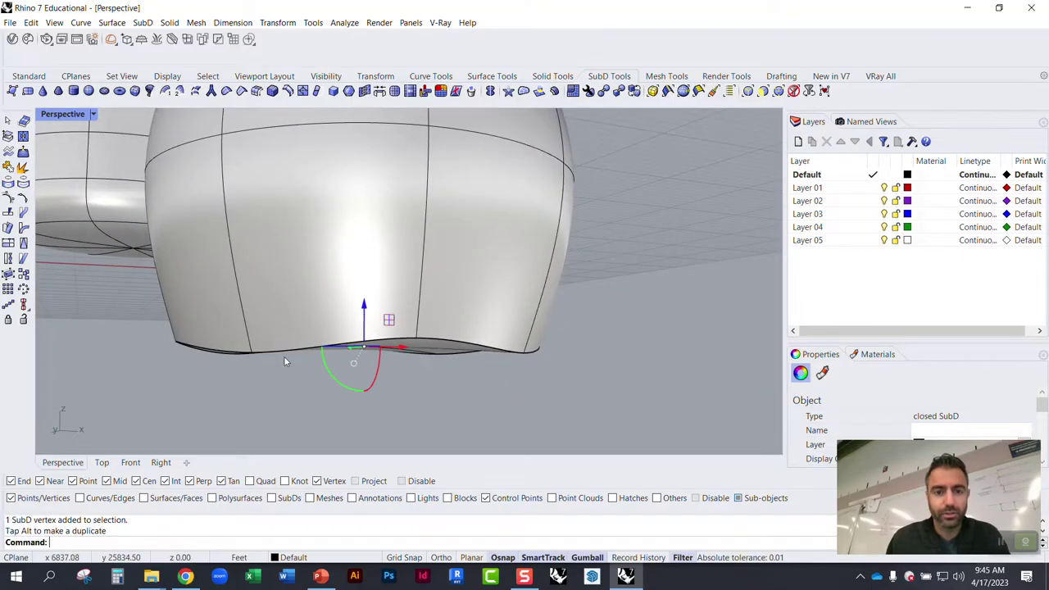
right_click_drag(283, 356, 343, 316)
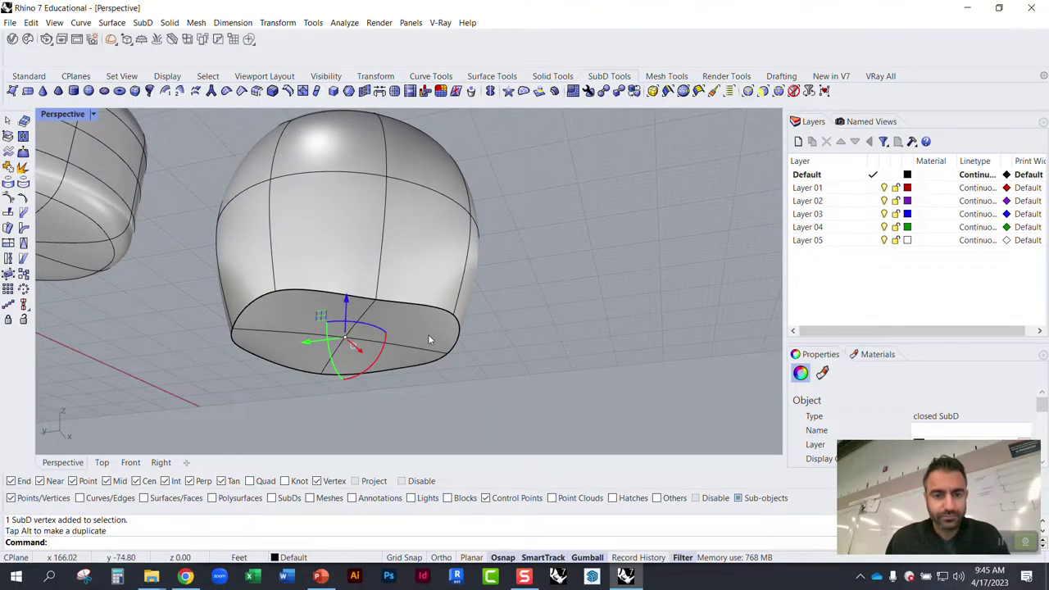
right_click_drag(534, 312, 503, 358)
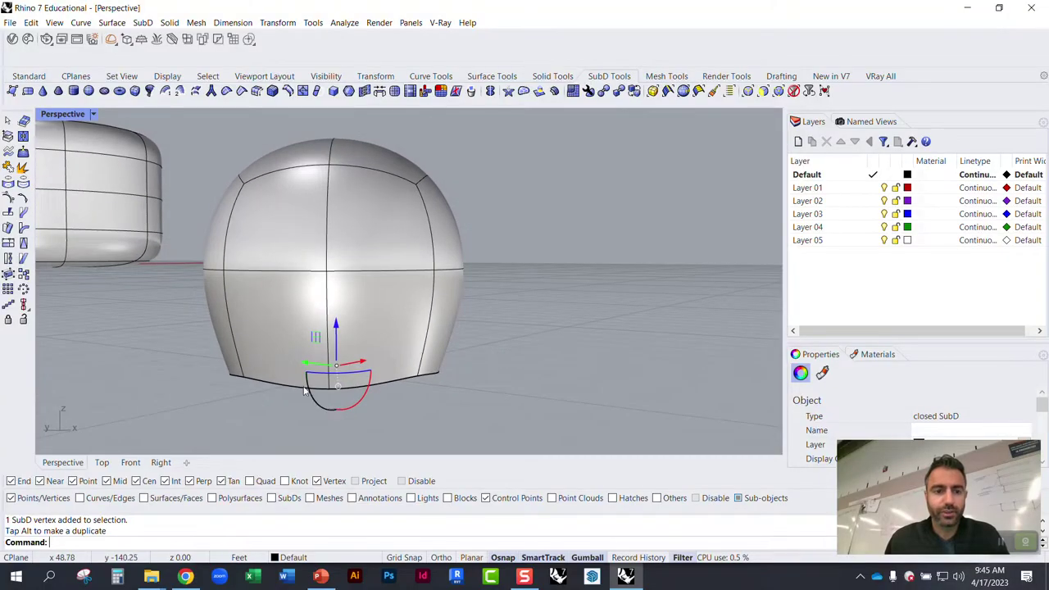
right_click_drag(205, 380, 210, 349)
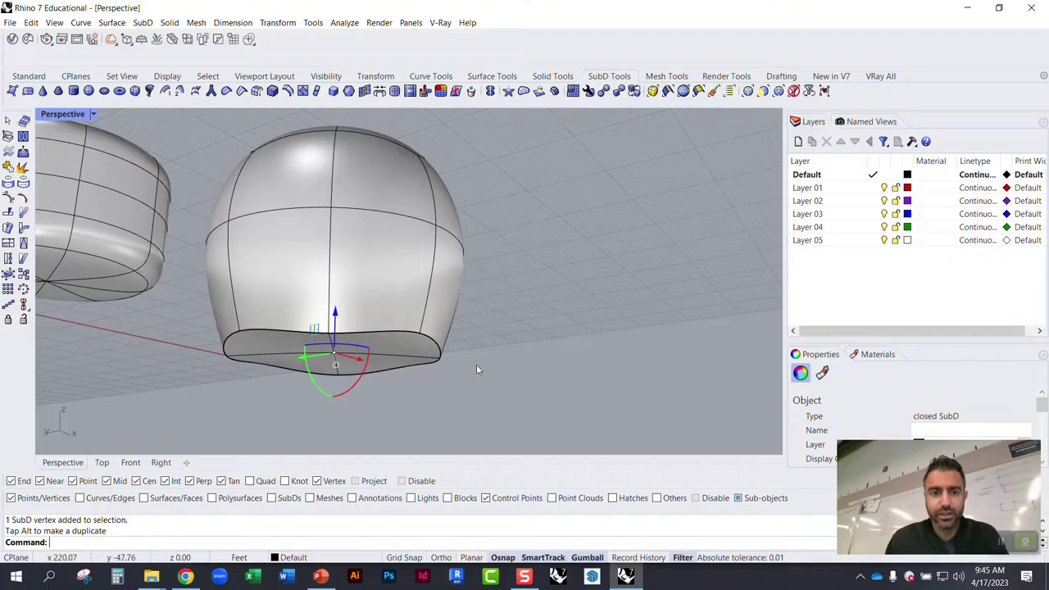
left_click(707, 122)
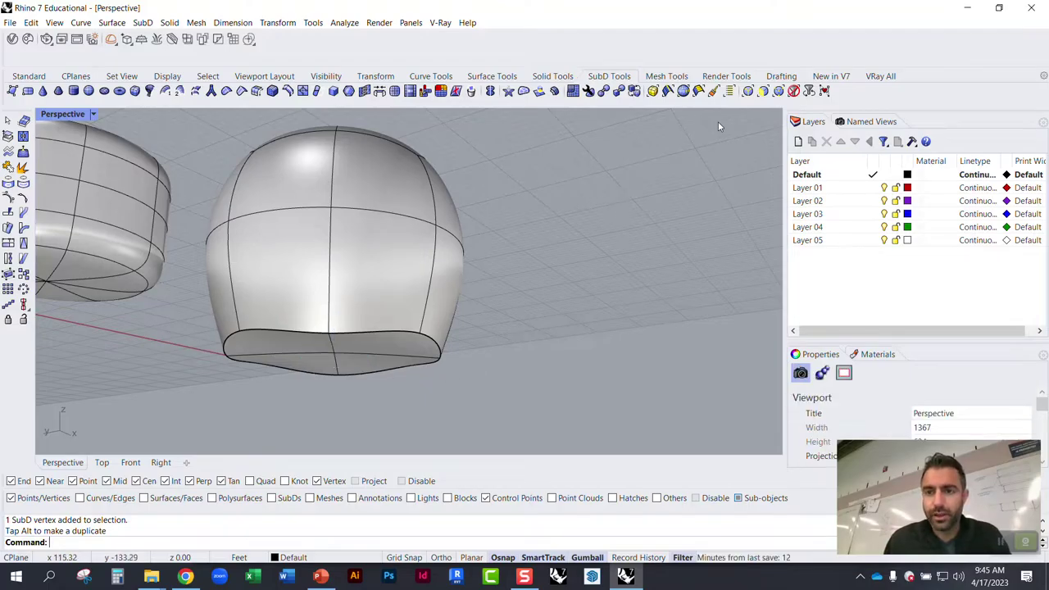
Step: Flatten the sphere's base edges onto the construction plane with ProjectToCPlane, deleting the input objects, with selection limited to edges
left_click(748, 91)
right_click_drag(591, 196, 300, 343)
left_click_drag(164, 346, 484, 417)
right_click_drag(490, 417, 472, 381)
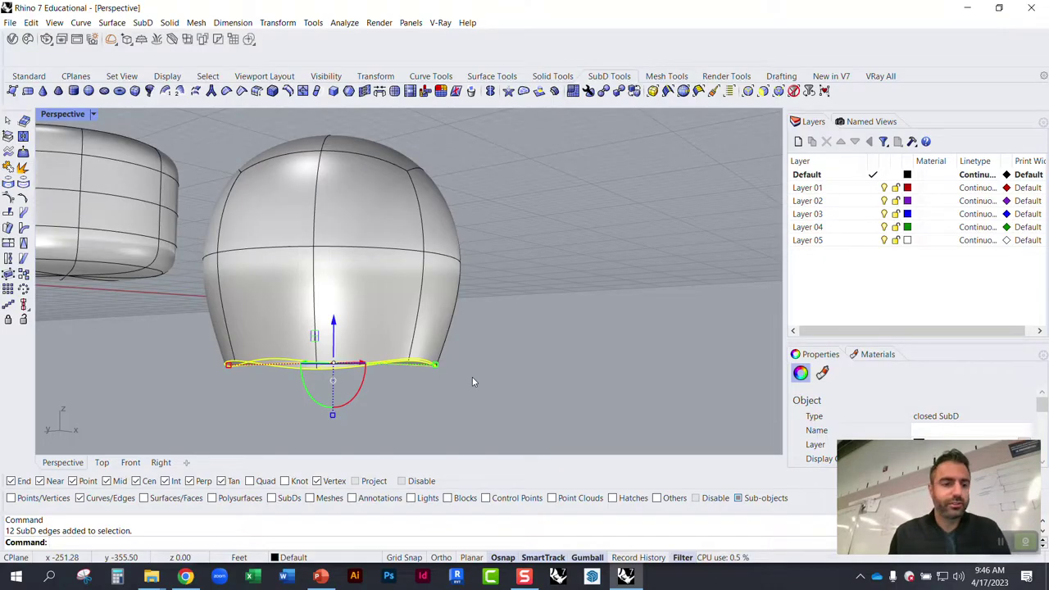
type("Project")
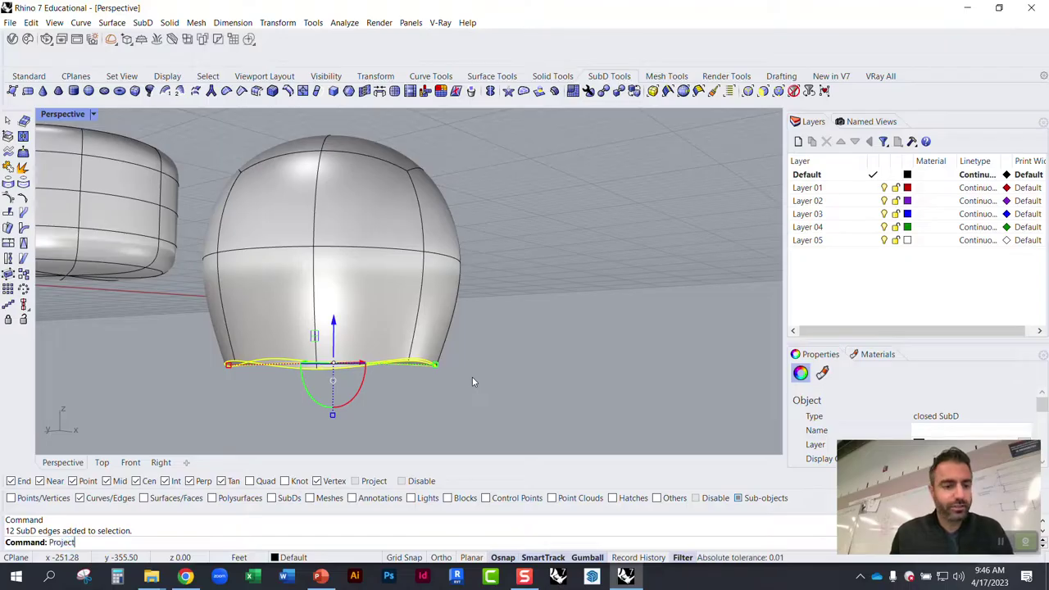
type("ToCPlane")
key("Return")
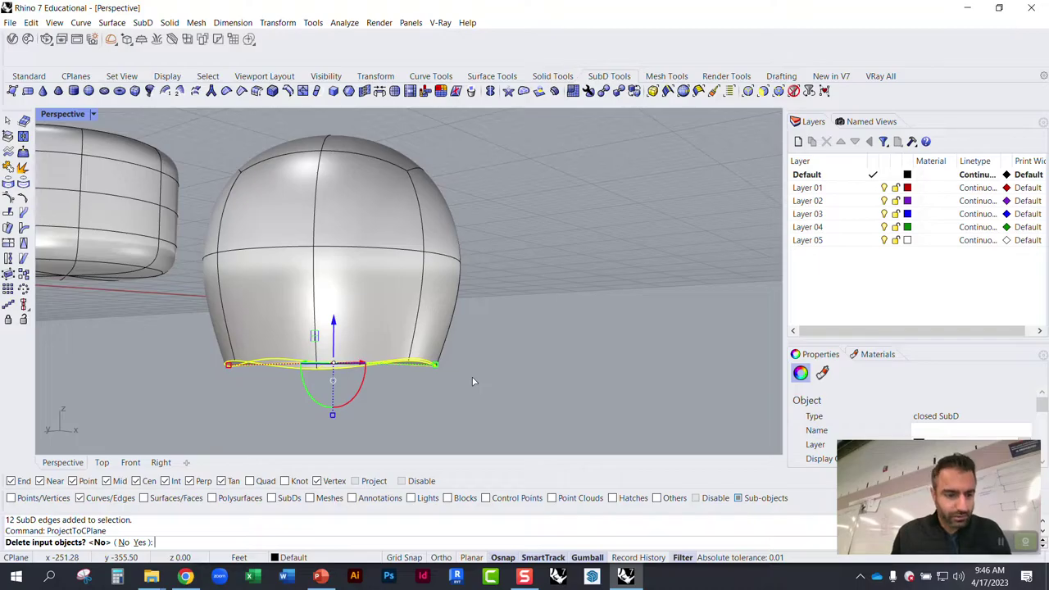
type("y")
key("Return")
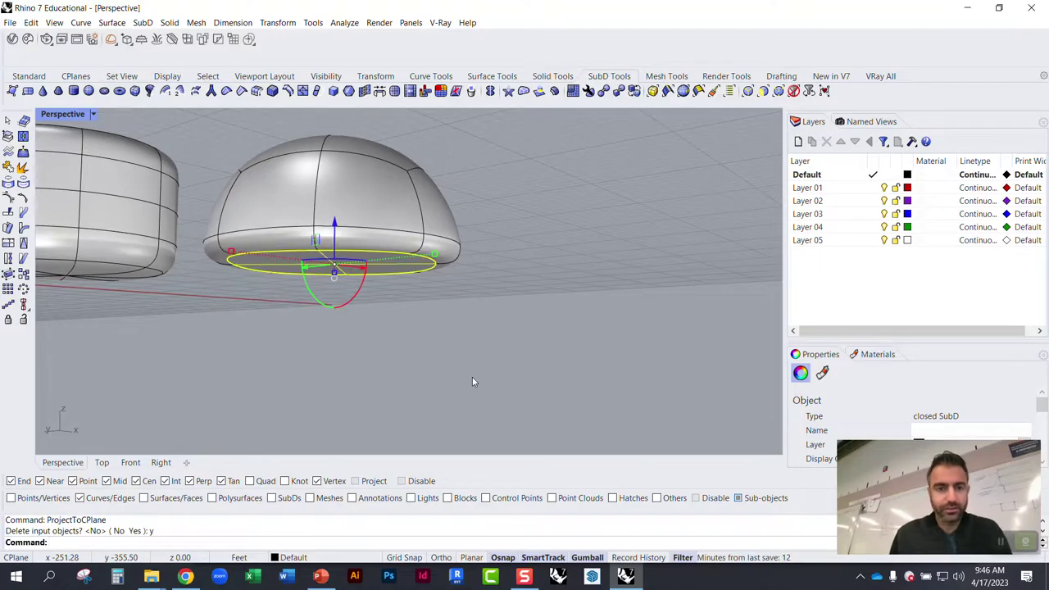
right_click_drag(461, 307, 528, 280)
left_click(527, 280)
Step: Examine the flattened base and the dome's edge layout from above, below and the sides
right_click_drag(348, 279, 321, 347)
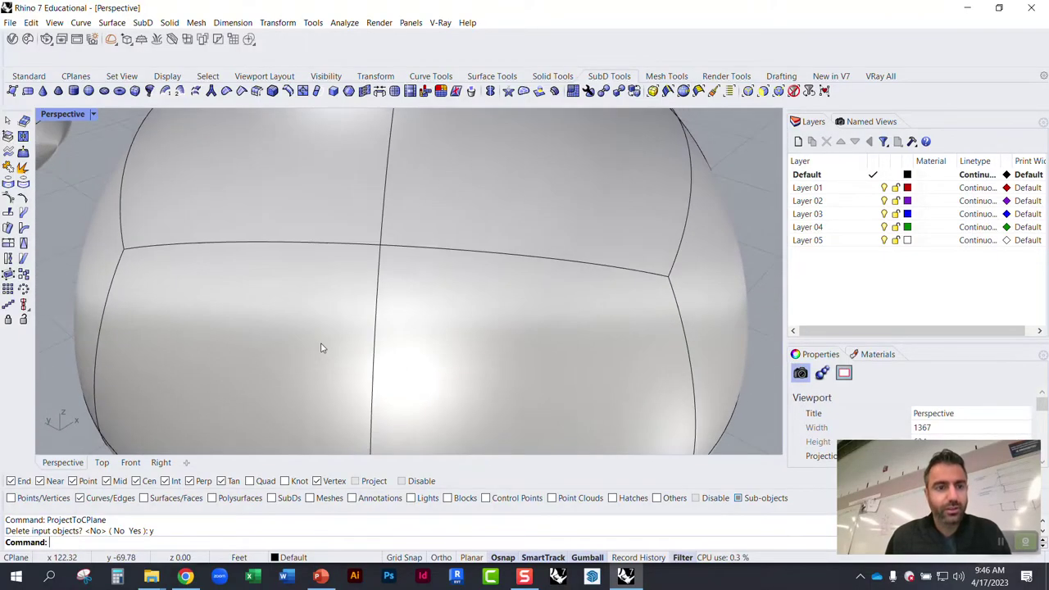
scroll(321, 348, "down", 5)
scroll(351, 328, "up", 3)
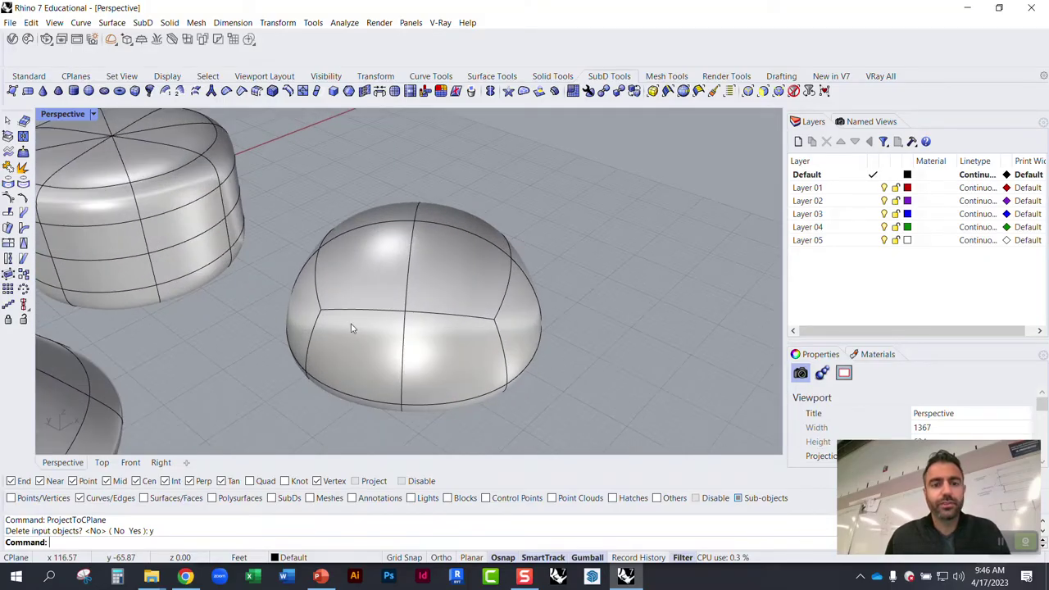
scroll(356, 316, "up", 6)
right_click_drag(384, 303, 384, 221)
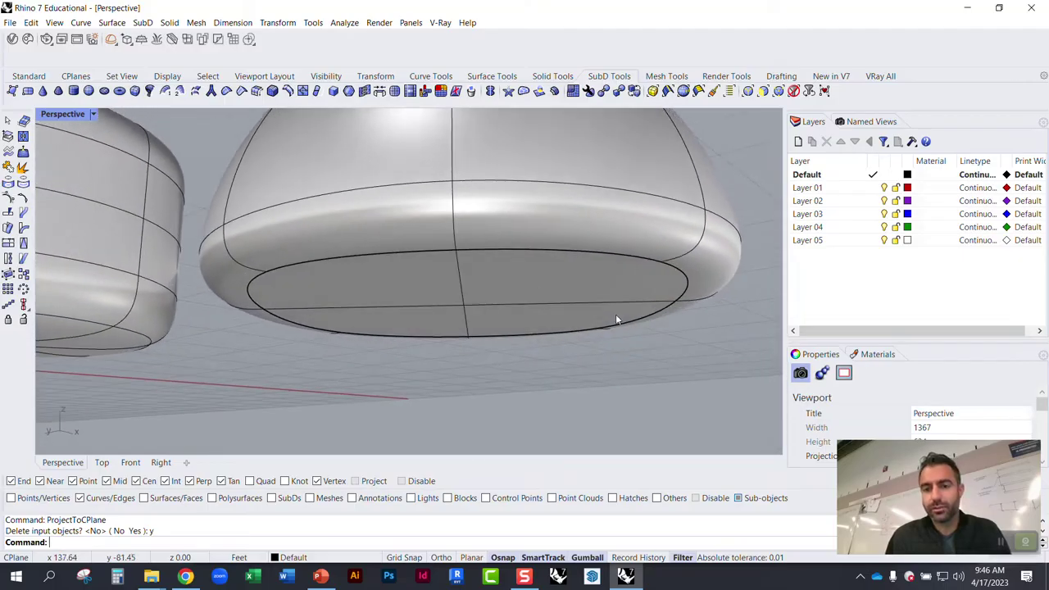
right_click_drag(618, 320, 531, 346)
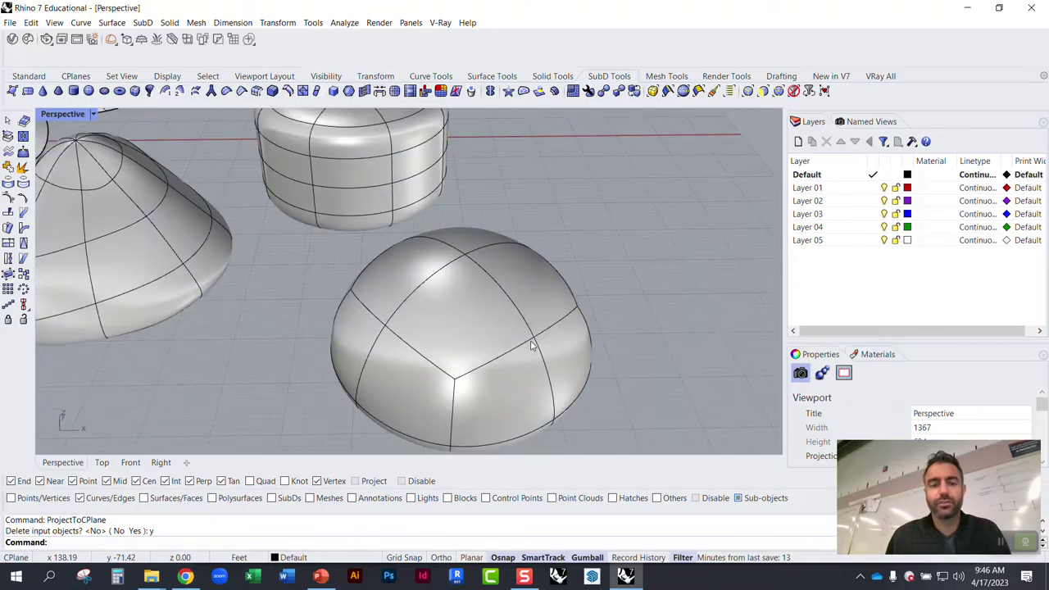
mouse_move(494, 307)
right_mouse_down()
mouse_move(480, 312)
mouse_move(492, 276)
mouse_move(511, 265)
mouse_move(507, 316)
right_mouse_up()
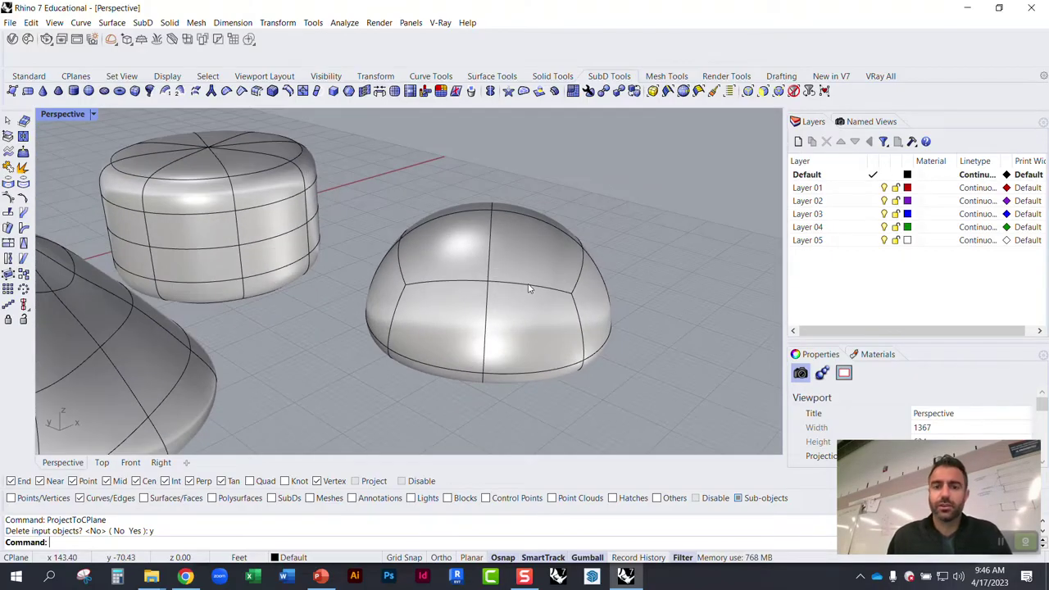
Step: Try to rotate a single edge on the dome's front side with the gumball, and undo the rotation
left_click(528, 289)
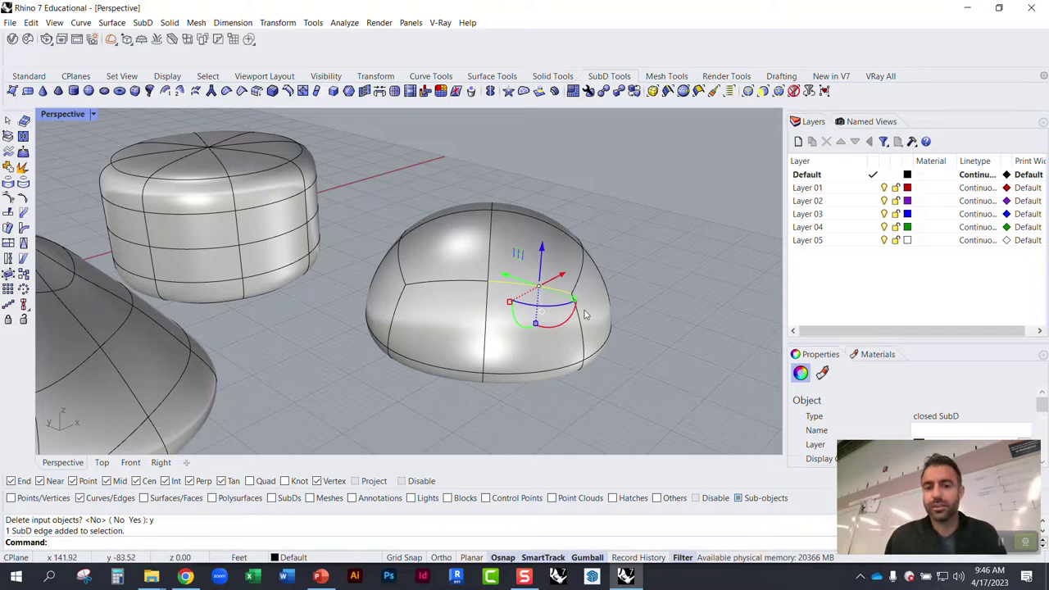
right_click_drag(556, 334, 544, 300)
left_click_drag(554, 299, 567, 274)
key("ctrl+z")
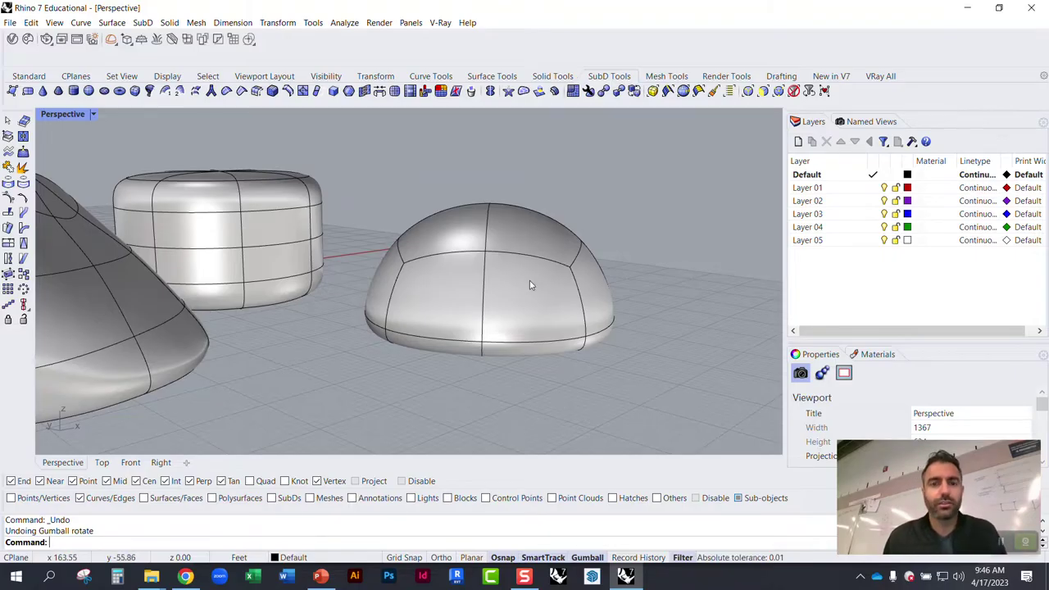
Step: Create a SubD sphere with Quads style and 8 subdivisions beside the dome, and inspect its dense edges up close
right_click_drag(530, 285, 435, 309)
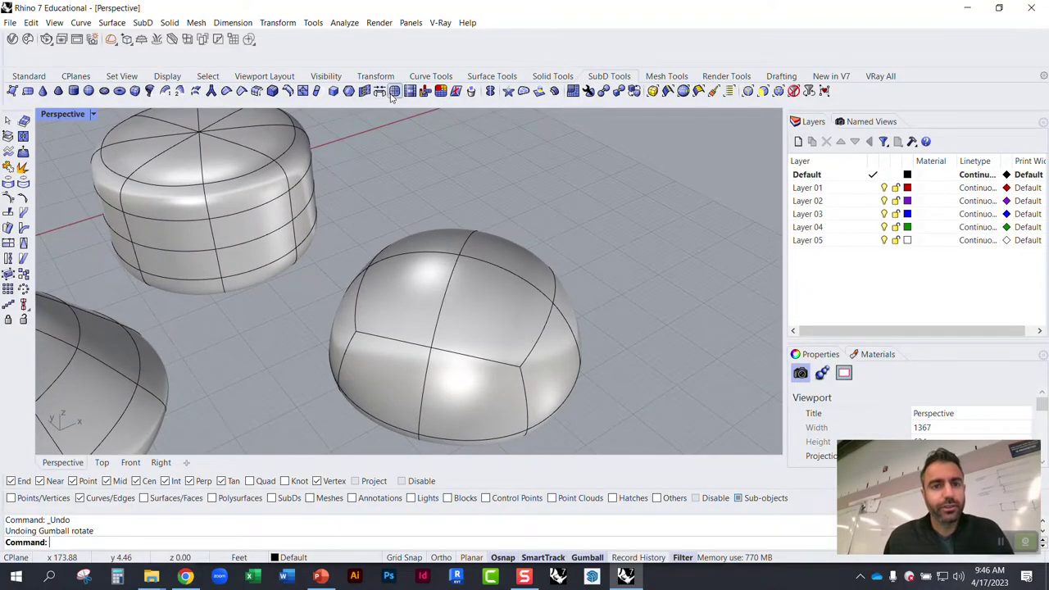
left_click(87, 91)
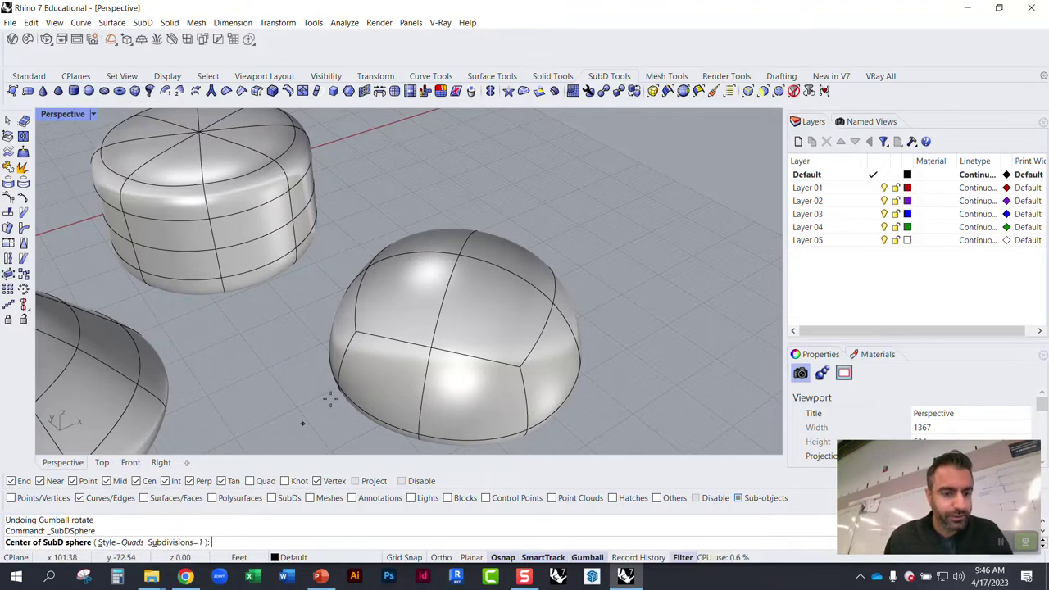
left_click(169, 542)
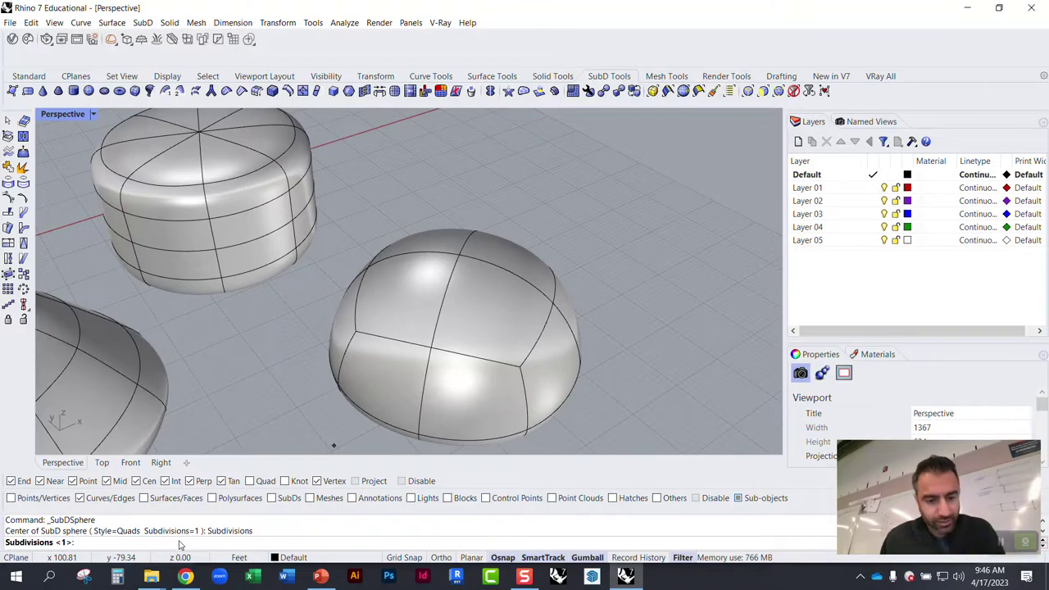
type("8")
key("Return")
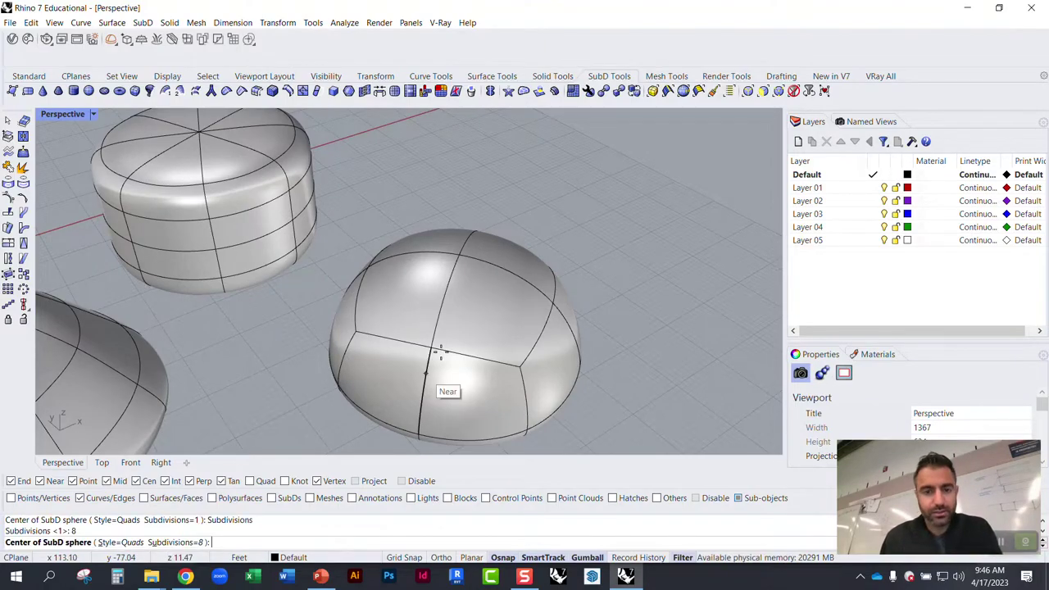
left_click(674, 195)
left_click(599, 188)
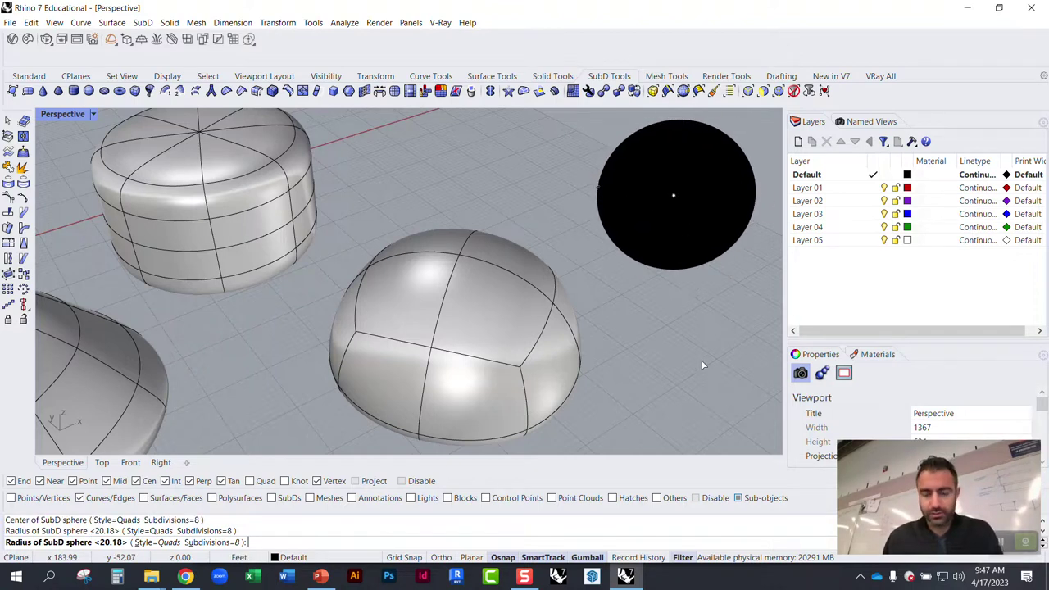
key("Return")
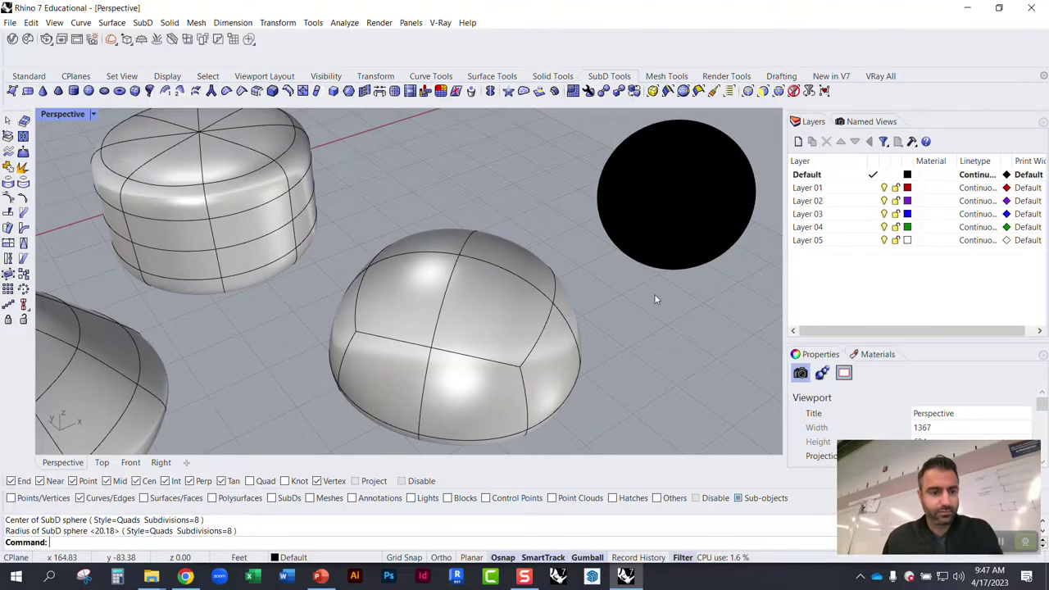
key("Return")
right_click_drag(663, 290, 695, 259)
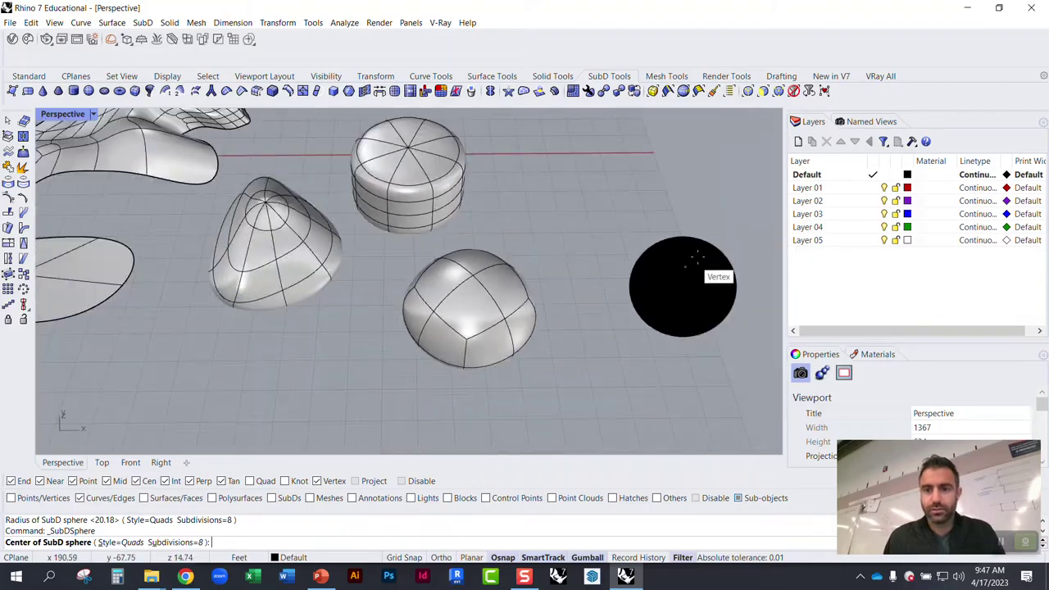
scroll(695, 259, "up", 10)
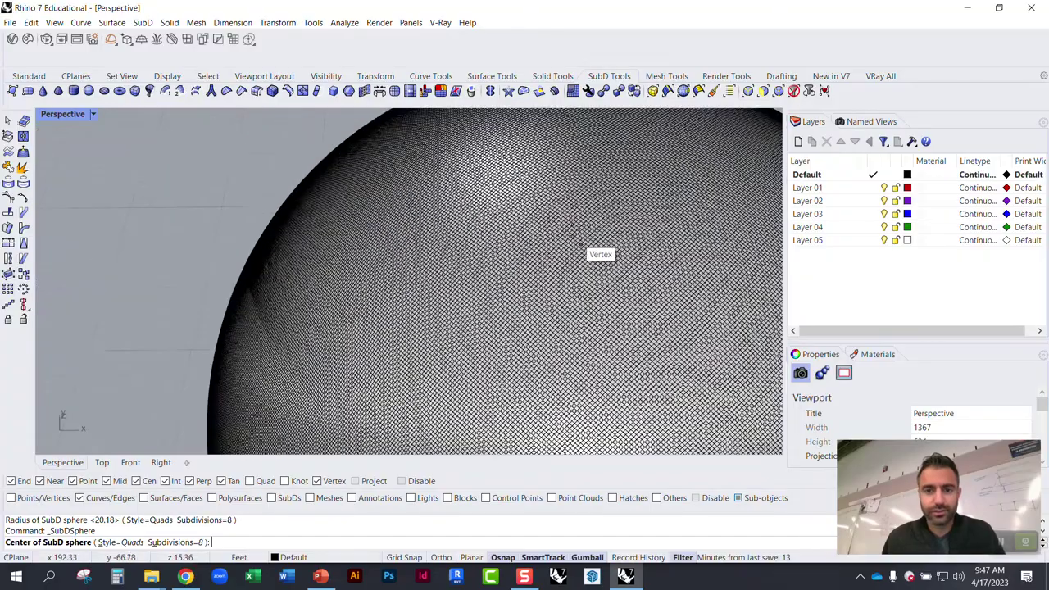
scroll(581, 243, "down", 10)
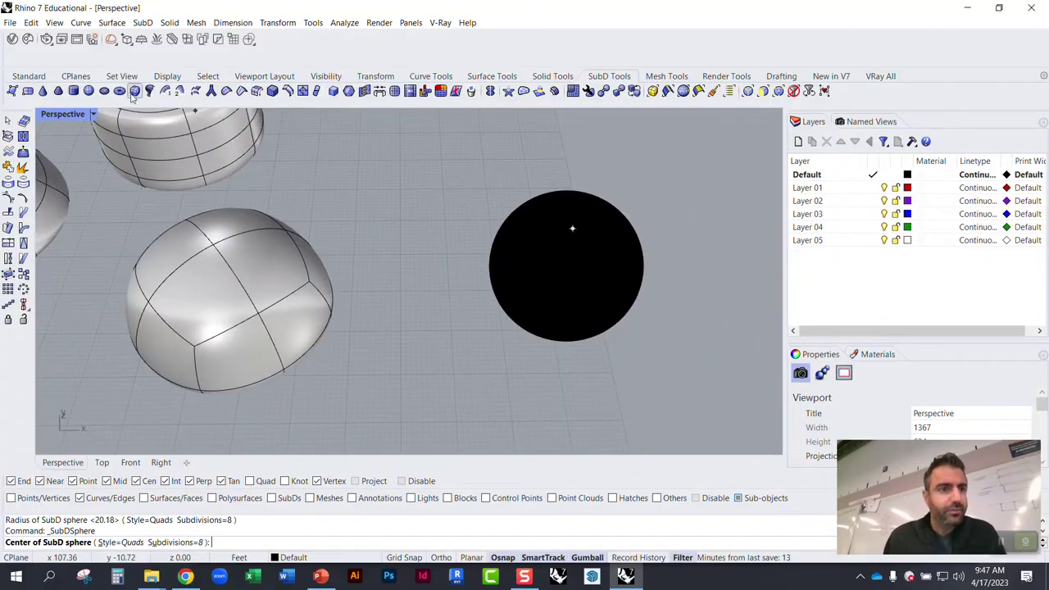
left_click(88, 90)
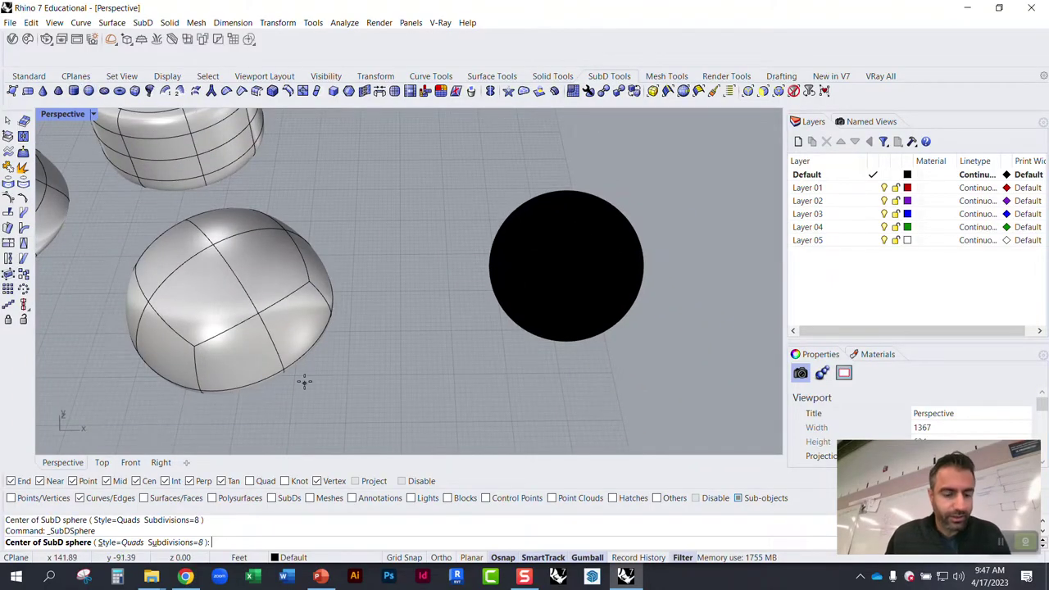
type("2")
key("Return")
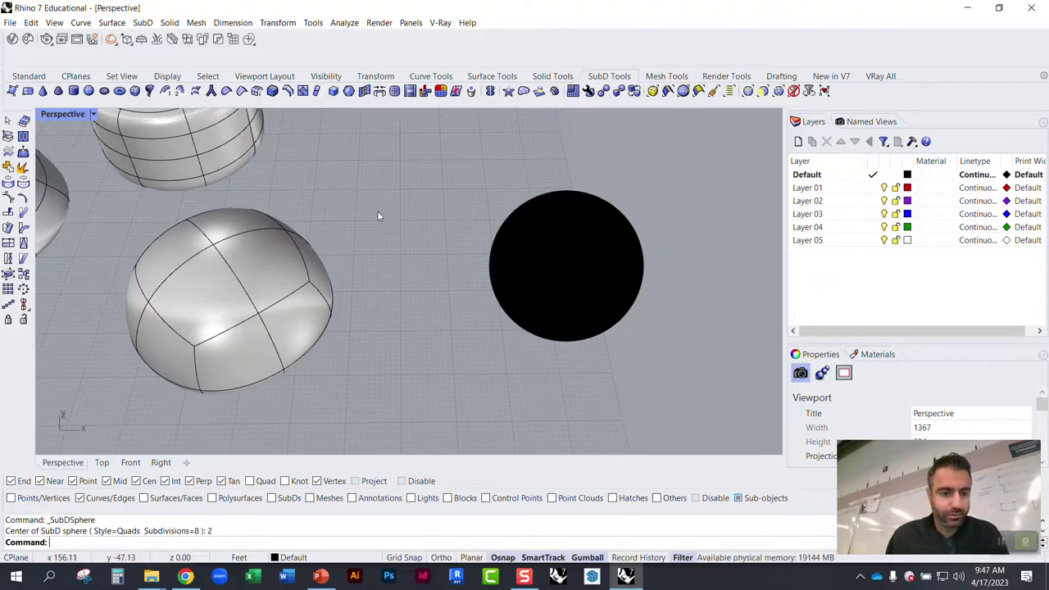
key("Return")
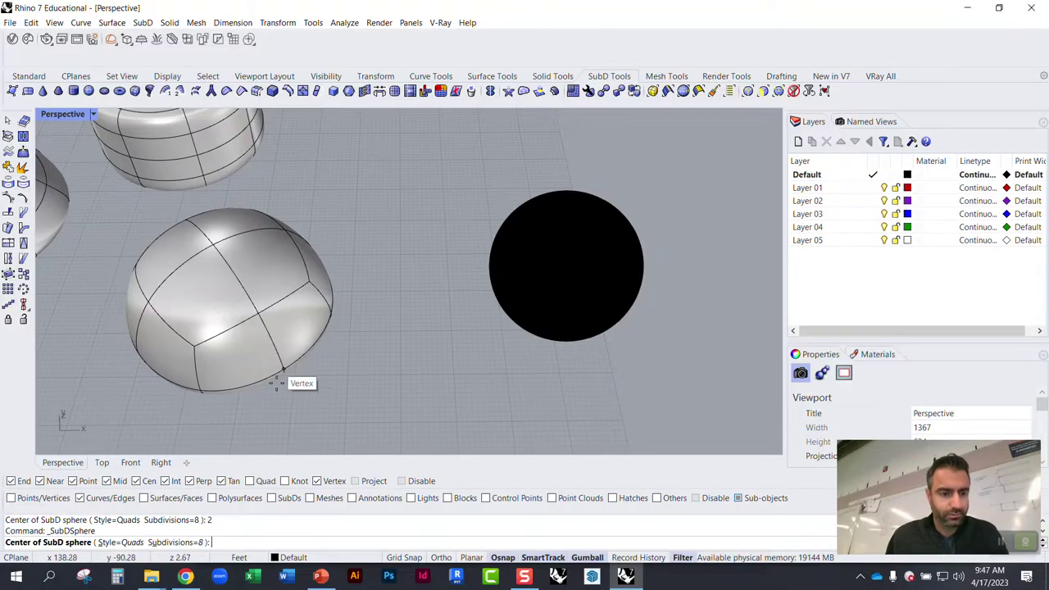
type("2")
key("Return")
Step: Create a SubD sphere with Quads style and 2 subdivisions between the dome and the black, densely subdivided sphere
key("Return")
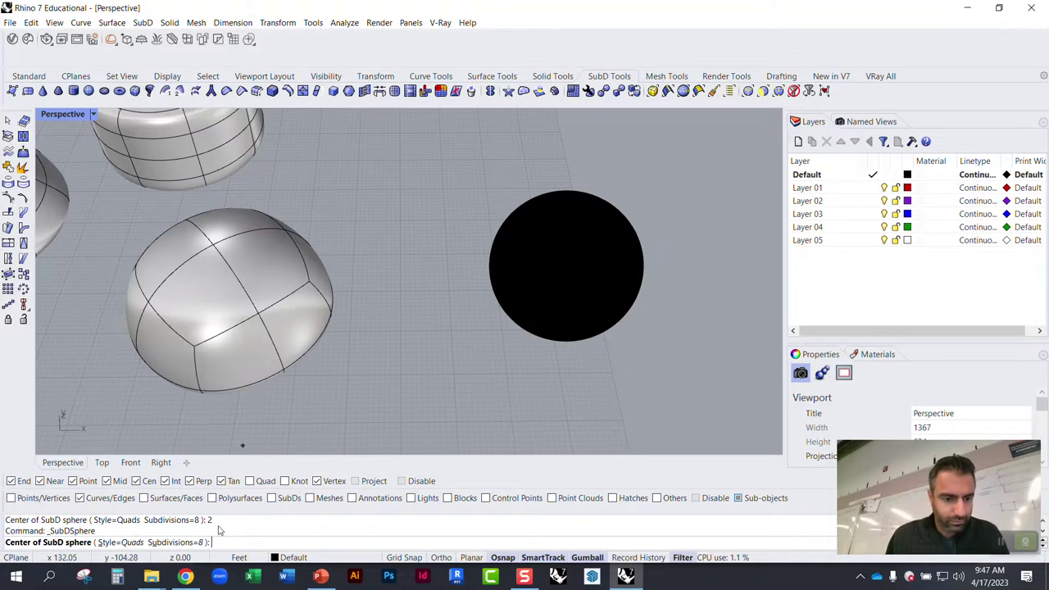
left_click(177, 543)
type("2")
key("Return")
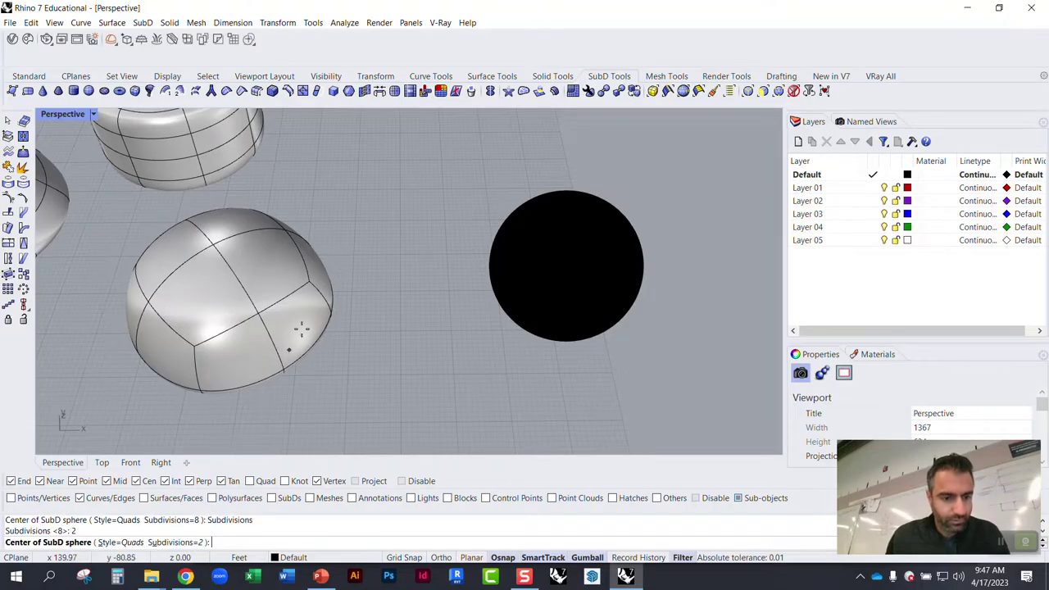
left_click(374, 224)
left_click(424, 187)
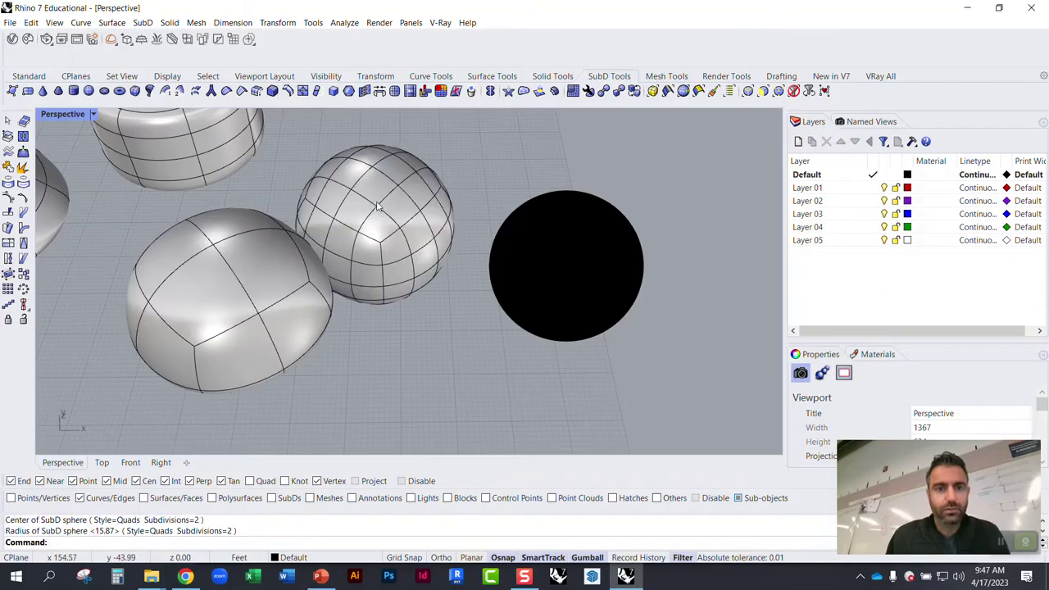
scroll(377, 208, "up", 7)
right_click_drag(377, 210, 326, 292)
scroll(309, 241, "down", 6)
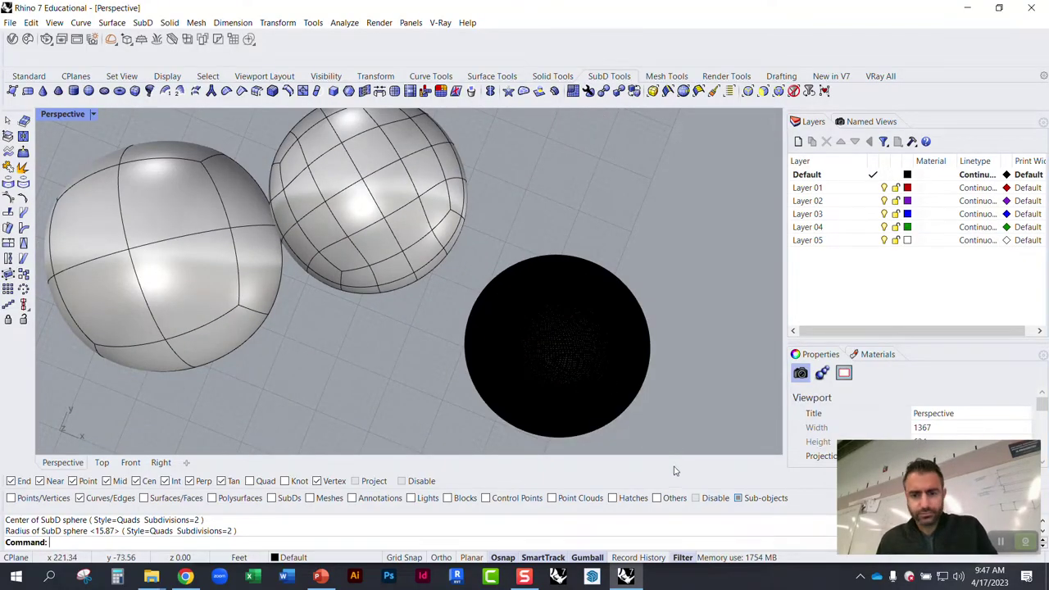
left_click_drag(672, 445, 453, 256)
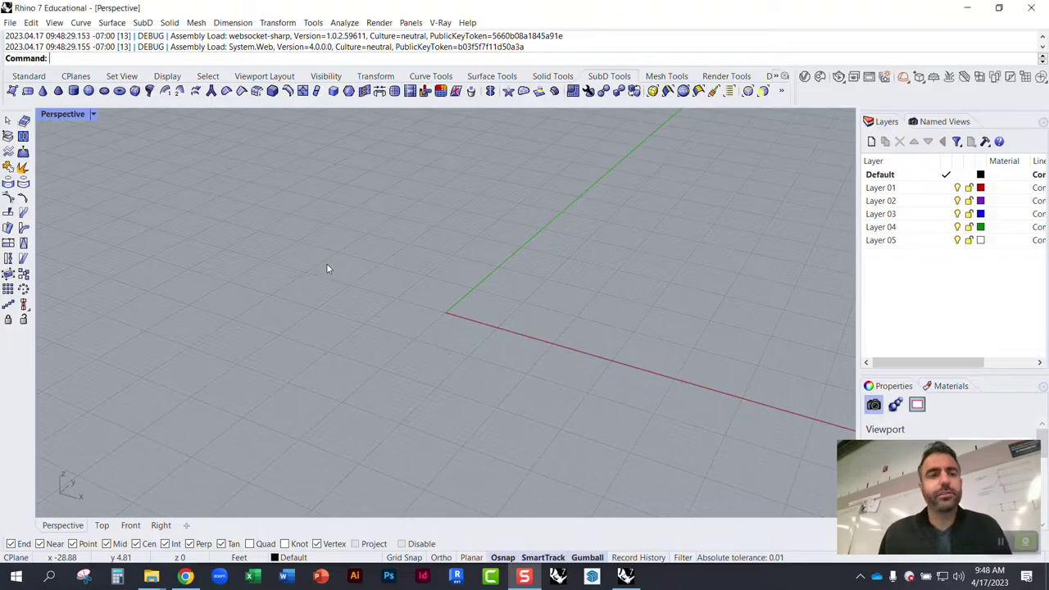
right_click_drag(327, 263, 207, 170)
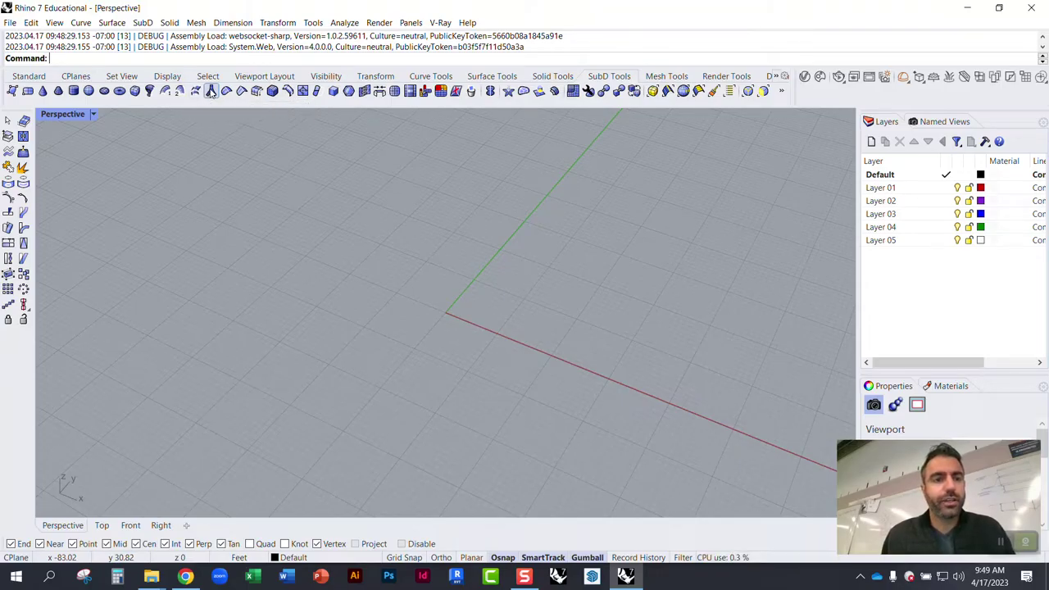
right_click_drag(302, 227, 294, 211)
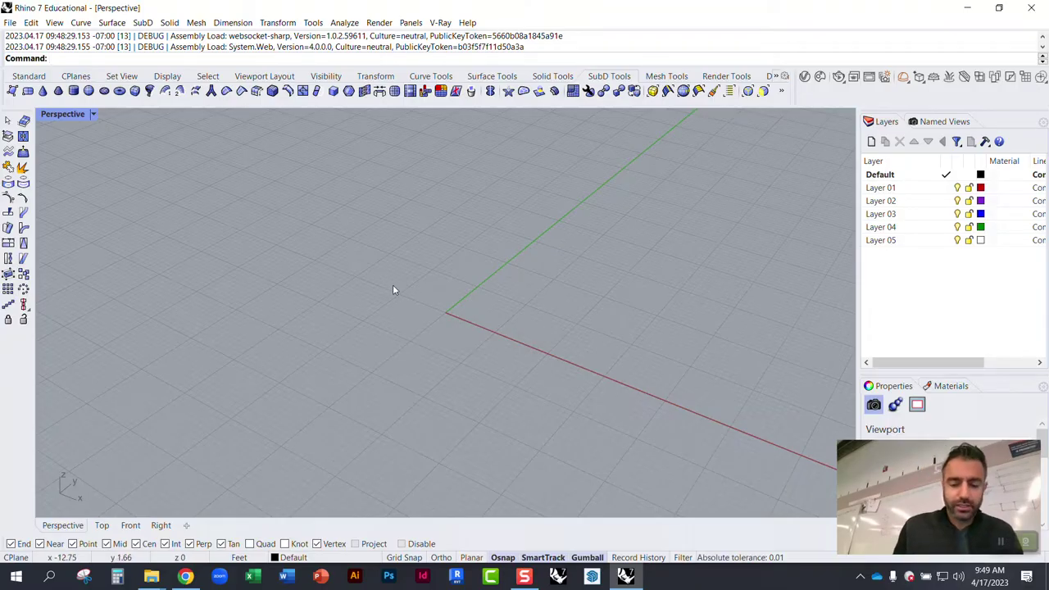
Step: Draw two connected lines on the ground plane near the origin, the second starting at the first line's end
key("Return")
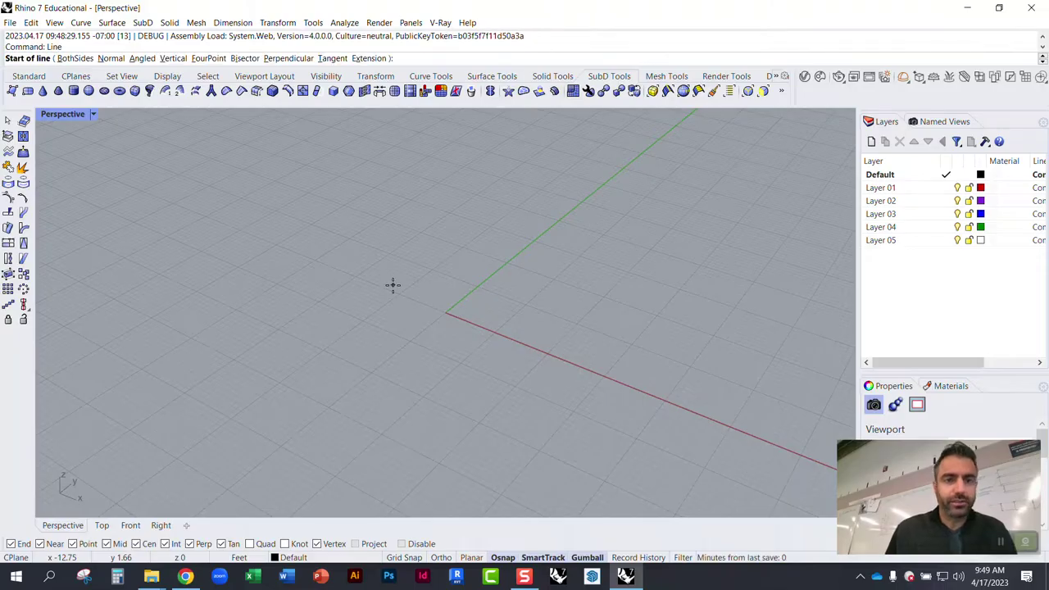
left_click(272, 251)
left_click(453, 252)
right_click(453, 253)
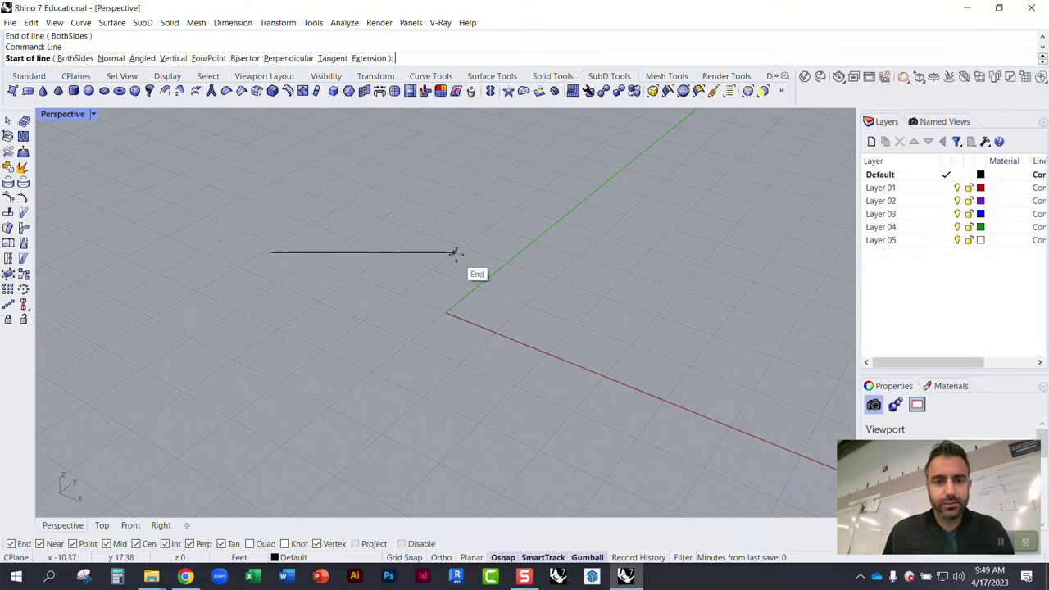
left_click(453, 252)
left_click(359, 392)
Step: Draw a branch line from the middle of the second line and another branch from the middle of that line
key("Return")
left_click(404, 326)
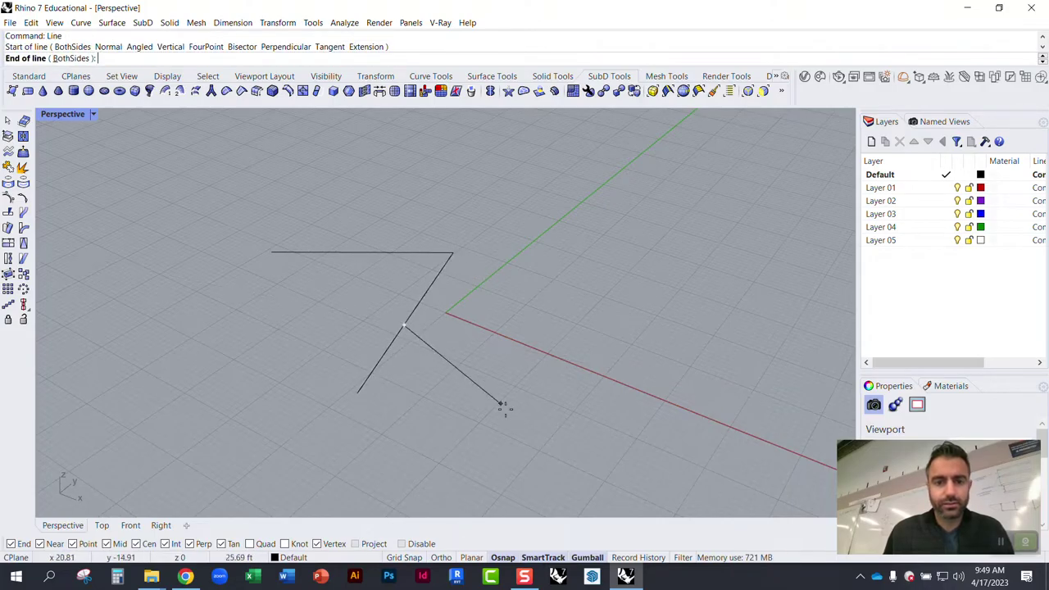
left_click(509, 431)
key("Return")
left_click(452, 375)
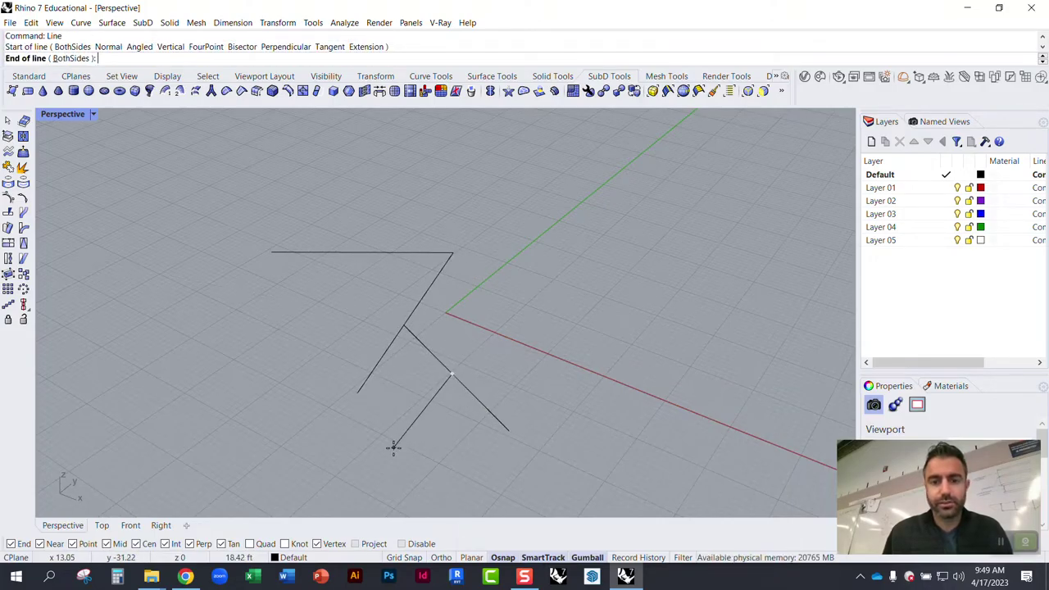
left_click(394, 447)
Step: Raise the free end point of the last branch and of the first line vertically with the gumball
right_click_drag(435, 424, 418, 376)
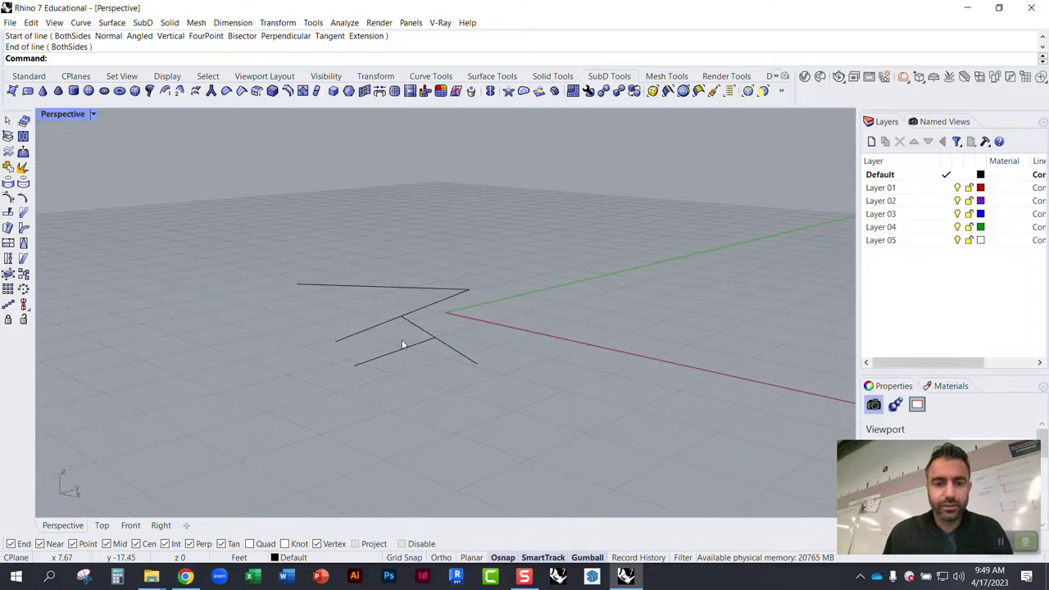
left_click(401, 345)
left_click(354, 364, "ctrl+shift")
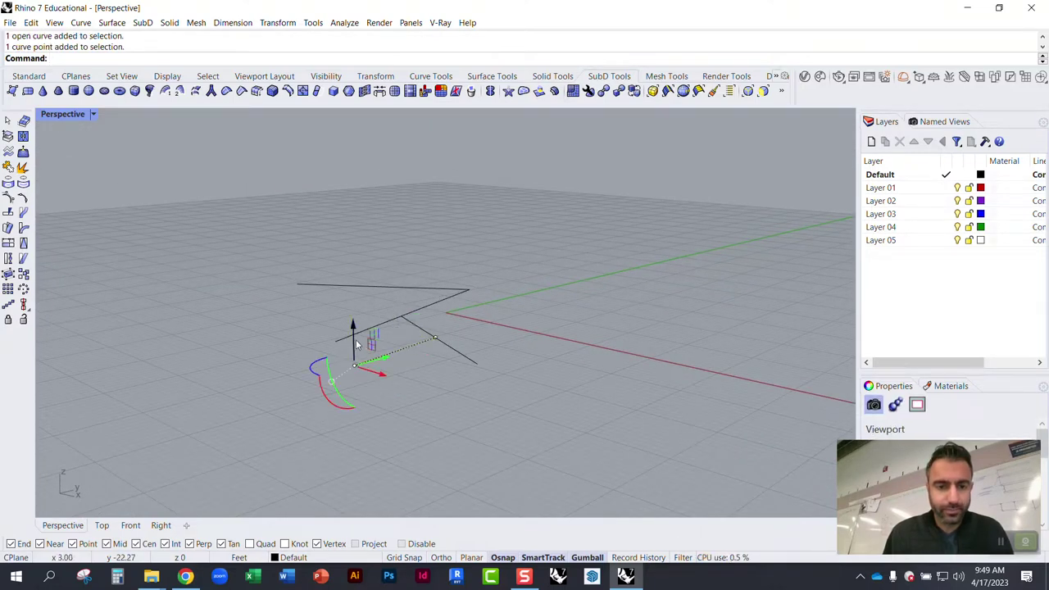
left_click_drag(355, 339, 459, 274)
left_click(328, 285)
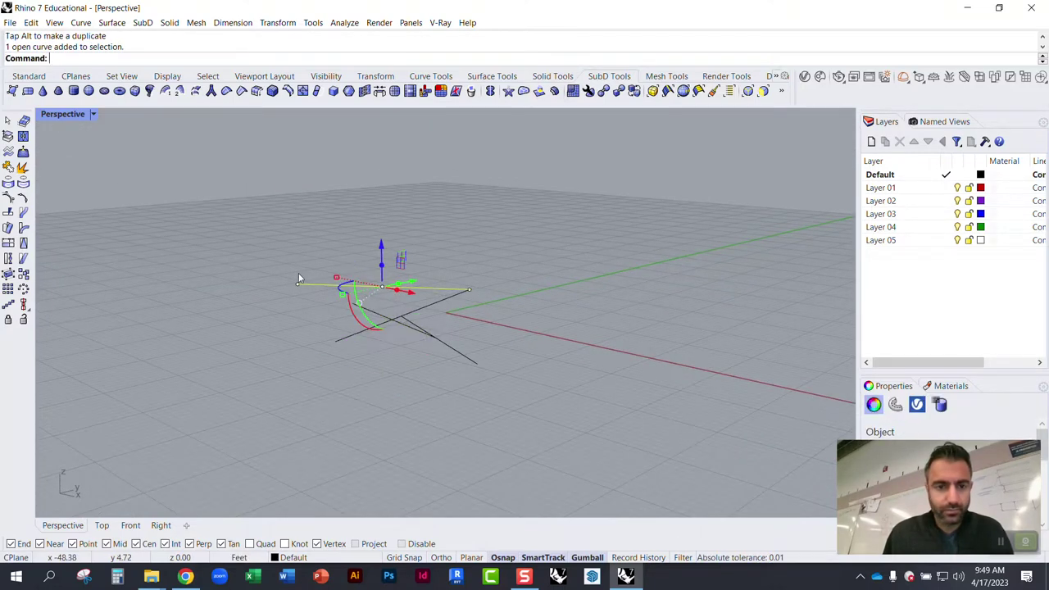
left_click(297, 284, "ctrl+shift")
left_click_drag(296, 247, 307, 180)
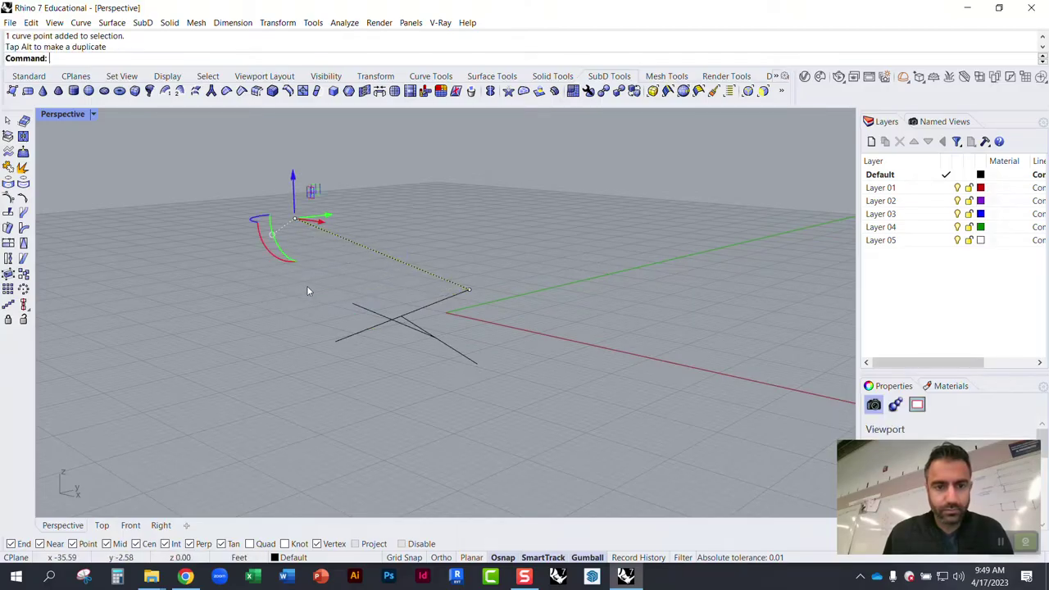
left_click(307, 286)
Step: Create a SubD MultiPipe along all four lines with radius 1, cap ends off and strut divisions 1
right_click_drag(306, 286, 546, 347)
right_click_drag(479, 321, 422, 300)
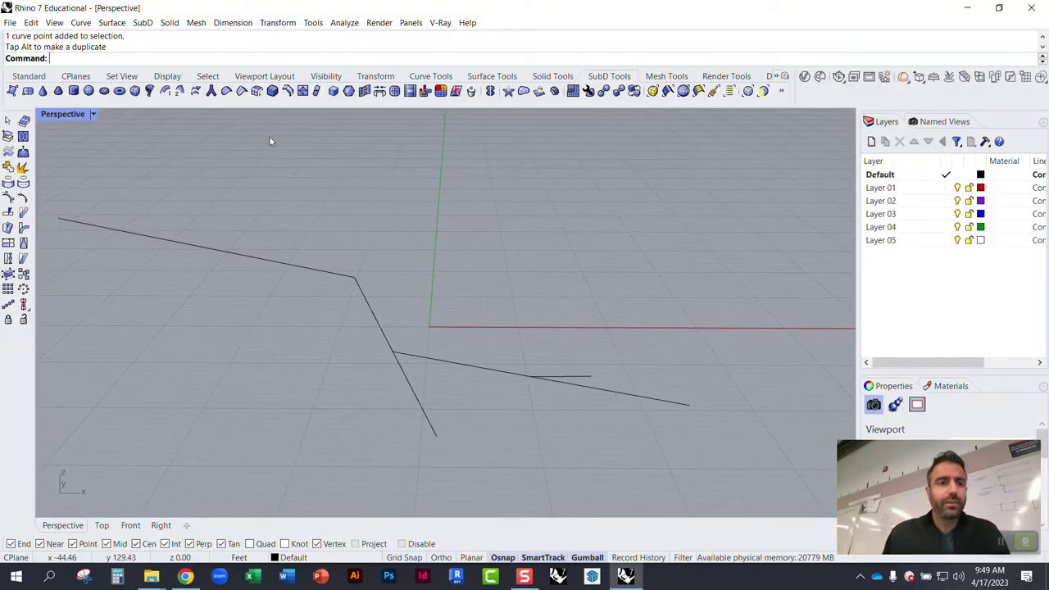
left_click(211, 91)
right_click_drag(253, 160, 458, 312)
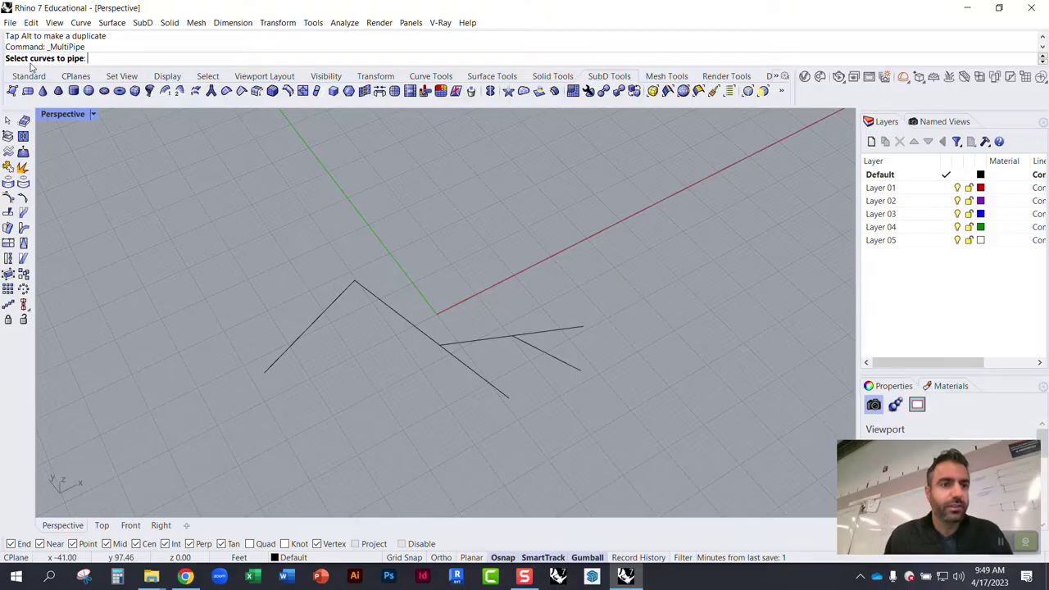
left_click_drag(315, 314, 632, 438)
key("Return")
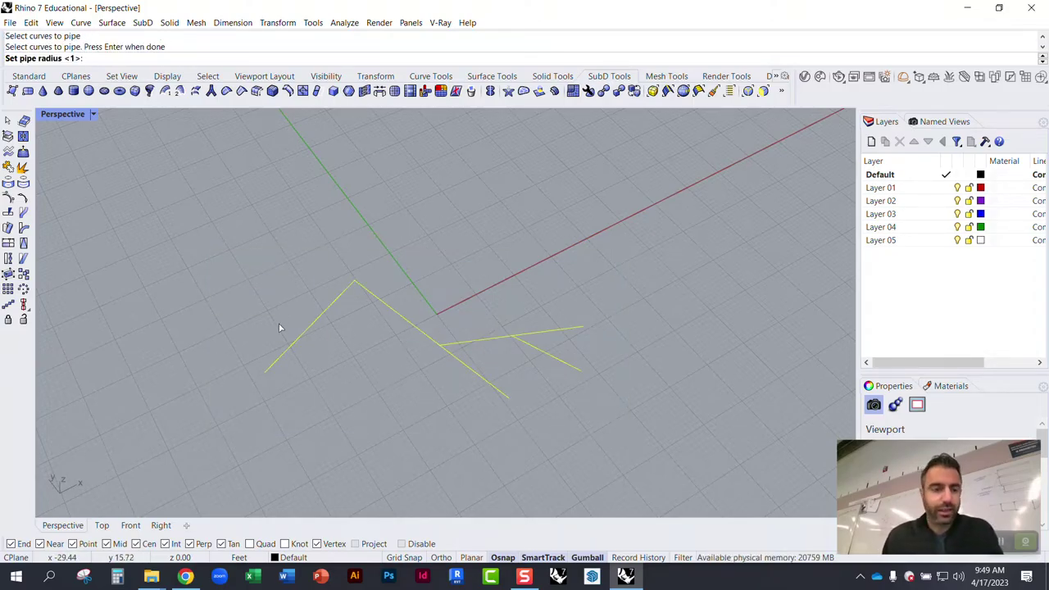
key("Return")
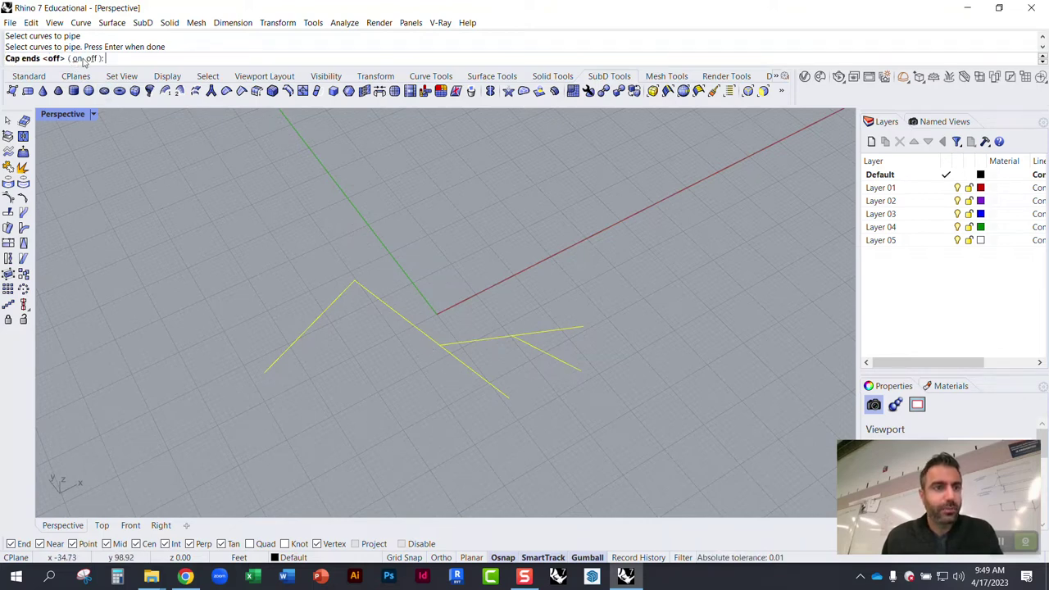
key("Return")
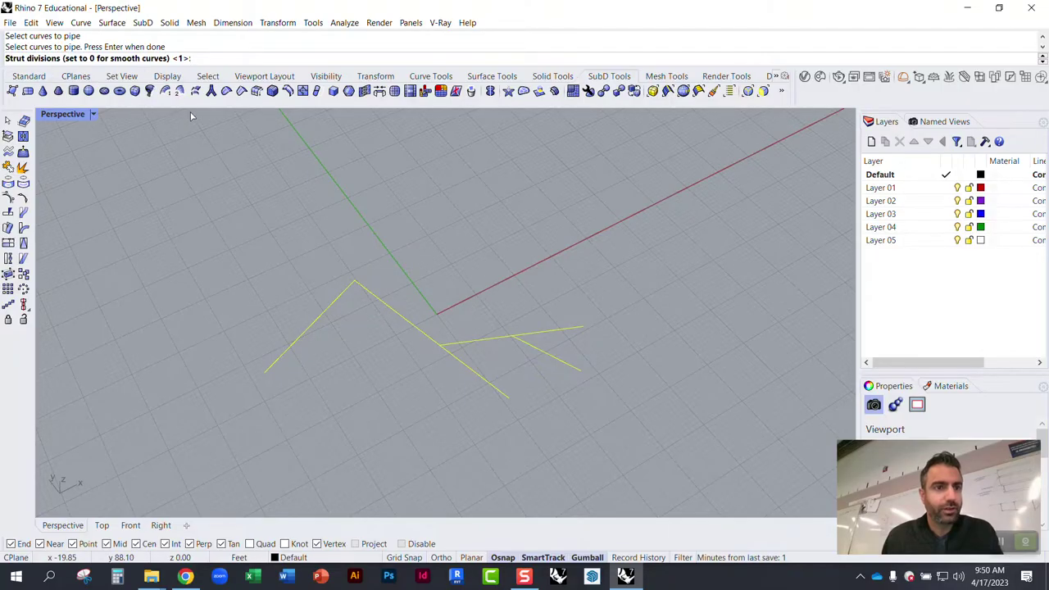
key("Return")
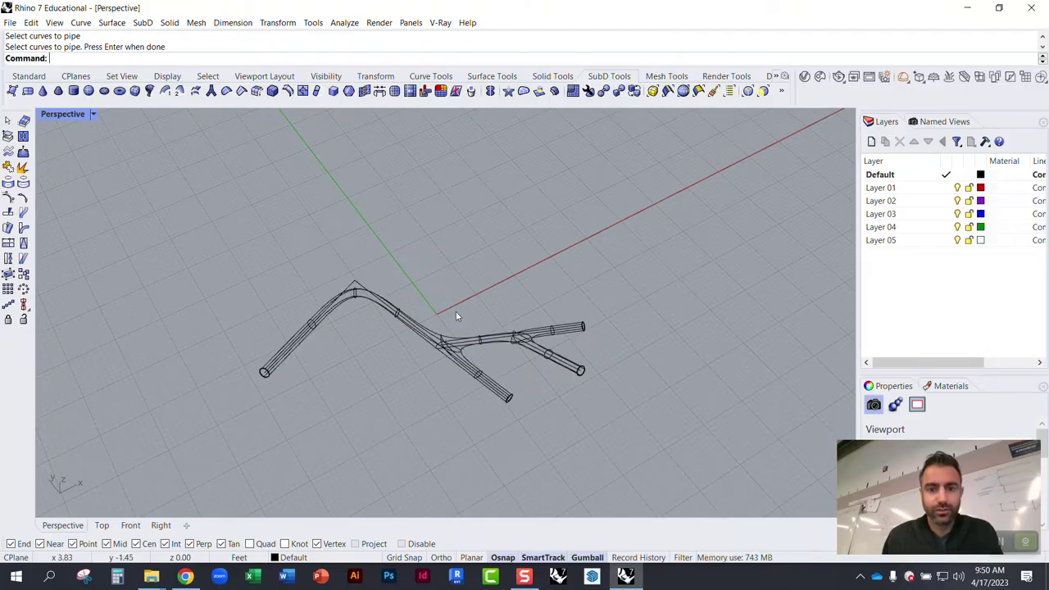
Step: Set the Perspective viewport's display mode to Shaded
scroll(446, 330, "up", 3)
left_click(89, 117)
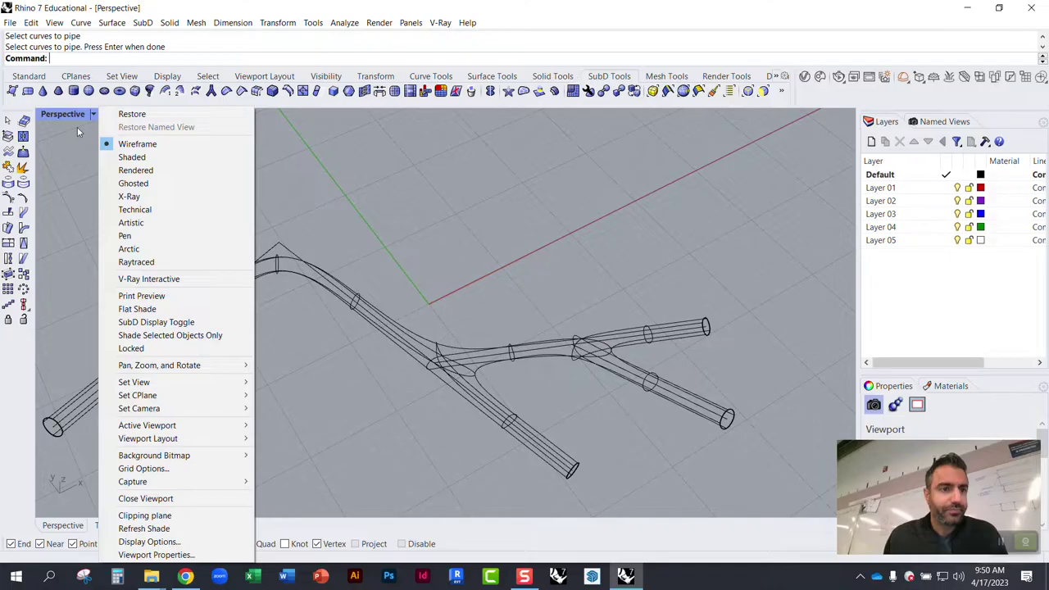
left_click(127, 160)
Step: Examine the pipe's smooth branching joints and open ends up close from several angles
mouse_move(321, 304)
right_mouse_down()
mouse_move(265, 254)
mouse_move(192, 244)
mouse_move(377, 325)
mouse_move(304, 339)
mouse_move(281, 382)
mouse_move(457, 348)
mouse_move(349, 340)
mouse_move(378, 335)
mouse_move(335, 300)
mouse_move(187, 262)
mouse_move(266, 337)
right_mouse_up()
scroll(481, 357, "up", 5)
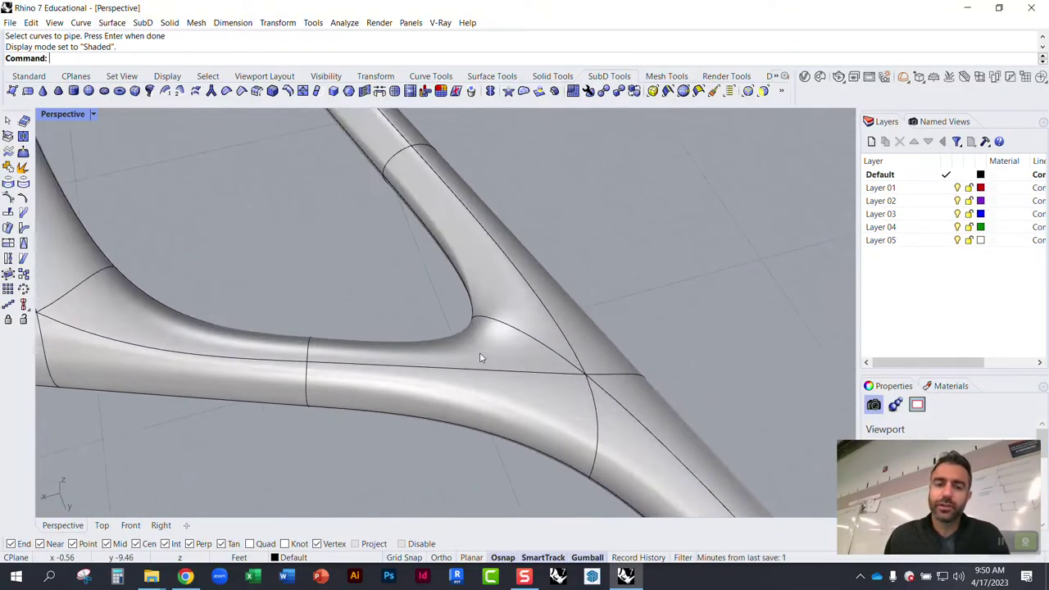
scroll(482, 368, "down", 5)
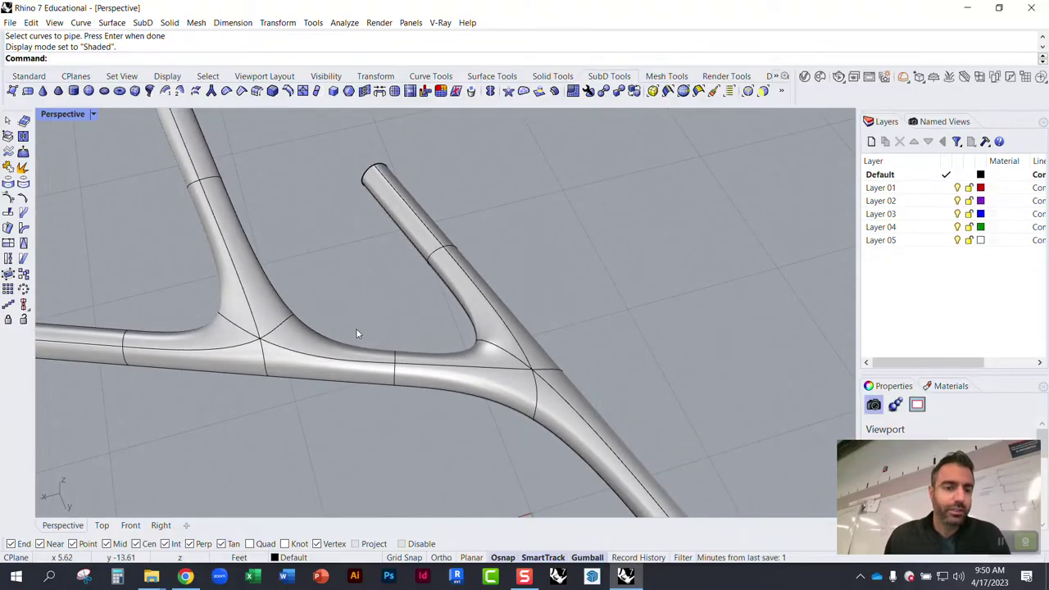
right_click_drag(356, 334, 403, 333)
scroll(483, 344, "down", 5)
right_click_drag(509, 358, 359, 357)
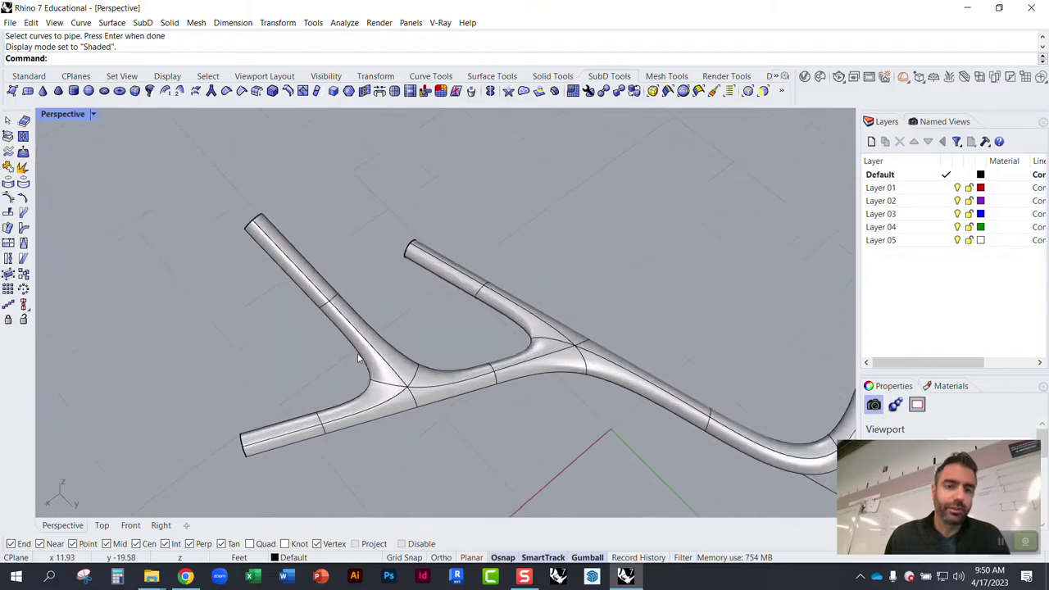
scroll(358, 358, "up", 3)
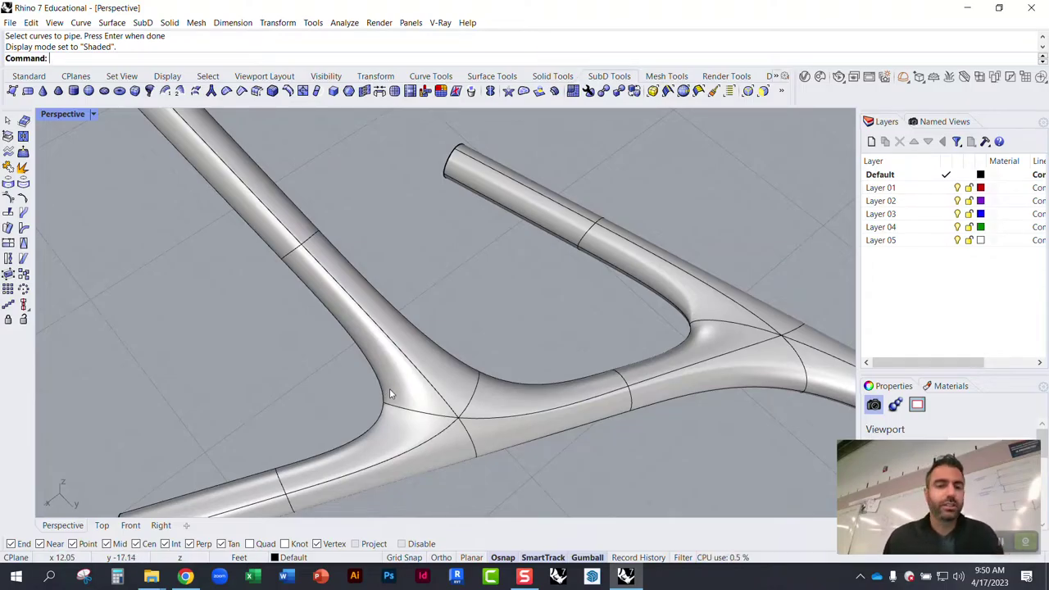
right_click_drag(391, 394, 270, 348)
right_click_drag(391, 339, 592, 369)
scroll(432, 233, "up", 3)
right_click_drag(357, 164, 569, 265, "shift")
Step: Reveal the hidden SubD selection tools and set the selection filter to faces only
left_click(379, 328)
left_click(350, 231)
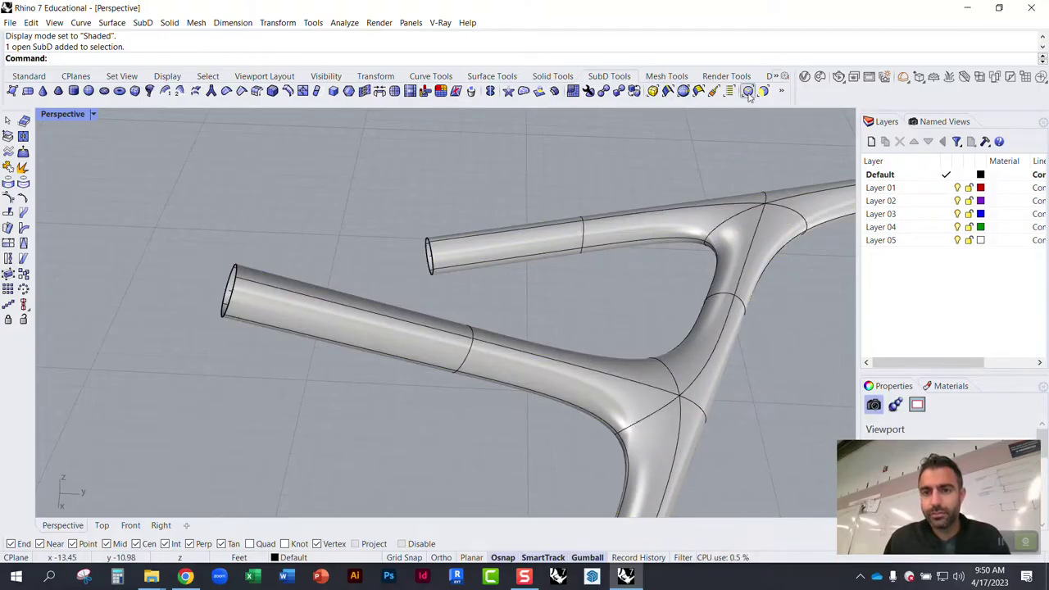
left_click_drag(793, 90, 848, 56)
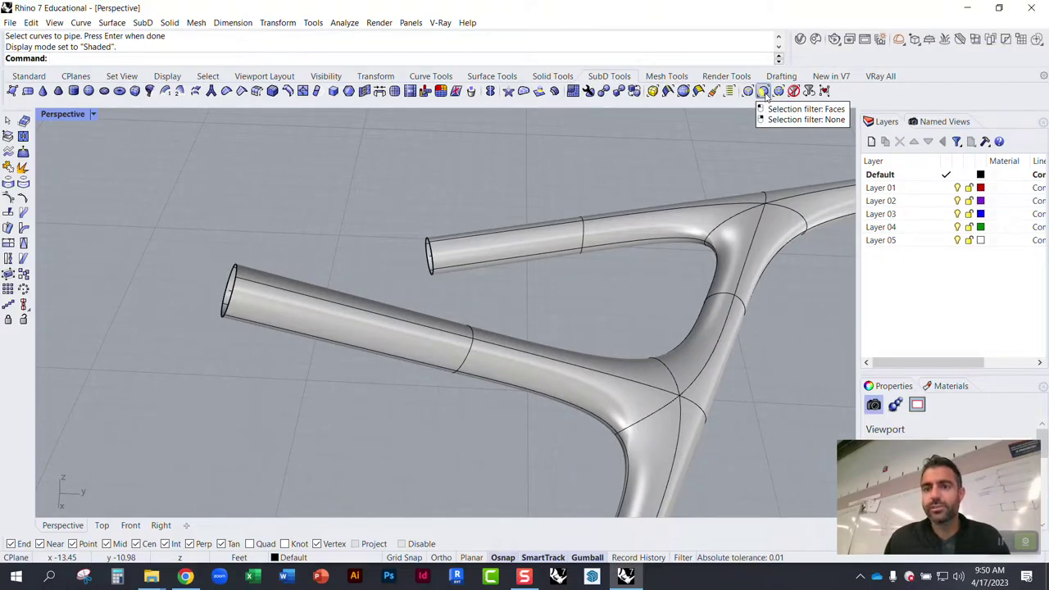
left_click(763, 92)
Step: Select the four faces around one branch's open end and bend the branch off its guide line with two gumball moves
left_click_drag(320, 204, 133, 554)
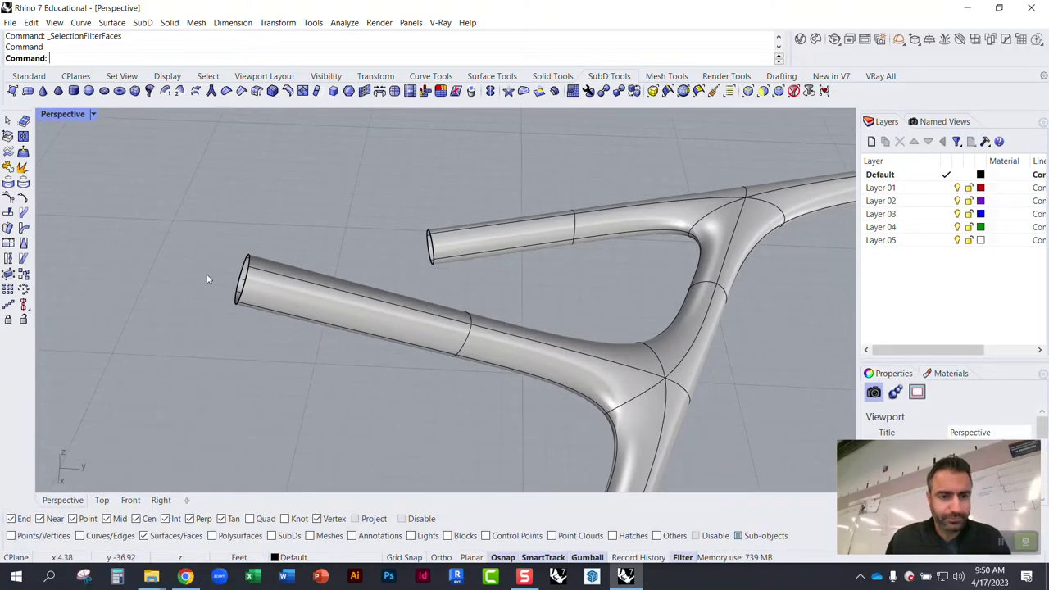
left_click_drag(214, 211, 213, 210)
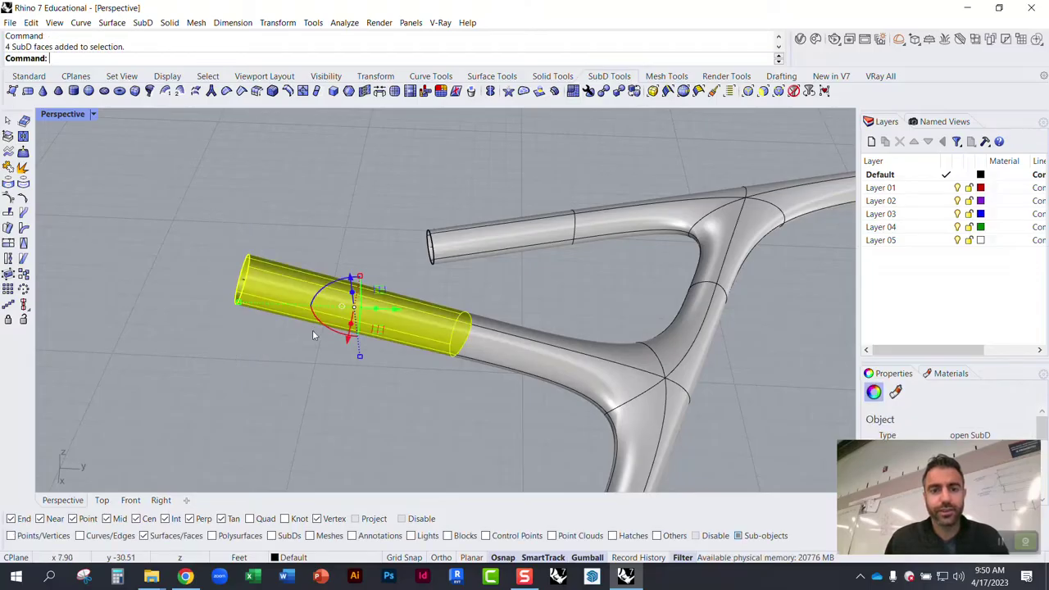
scroll(313, 329, "down", 6)
right_click_drag(308, 330, 353, 336)
scroll(354, 336, "up", 3)
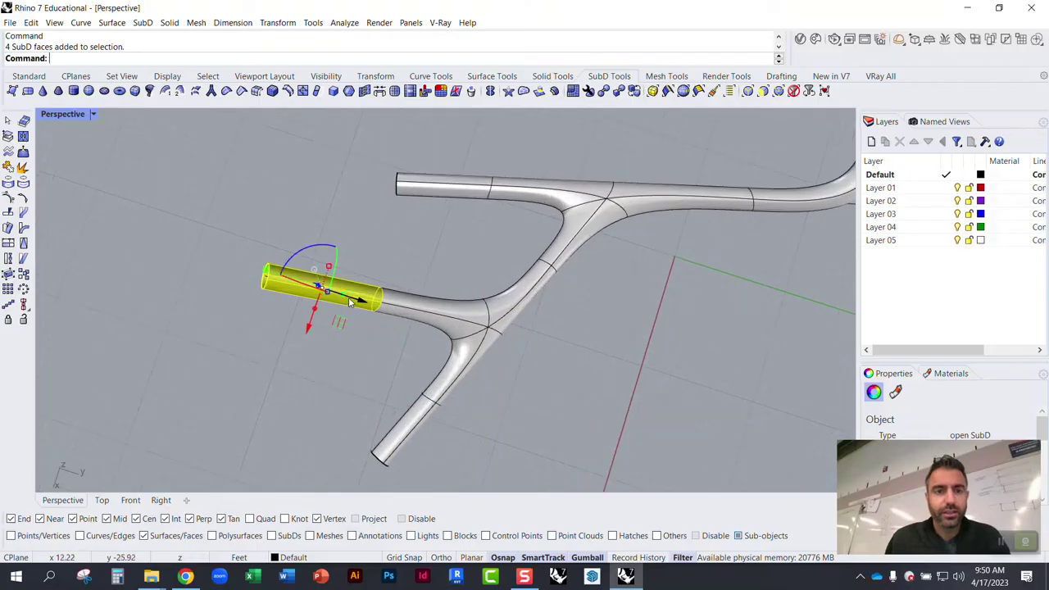
left_click_drag(332, 312, 293, 185)
right_click_drag(413, 369, 344, 169)
left_click_drag(344, 164, 163, 255)
right_click_drag(292, 309, 417, 332)
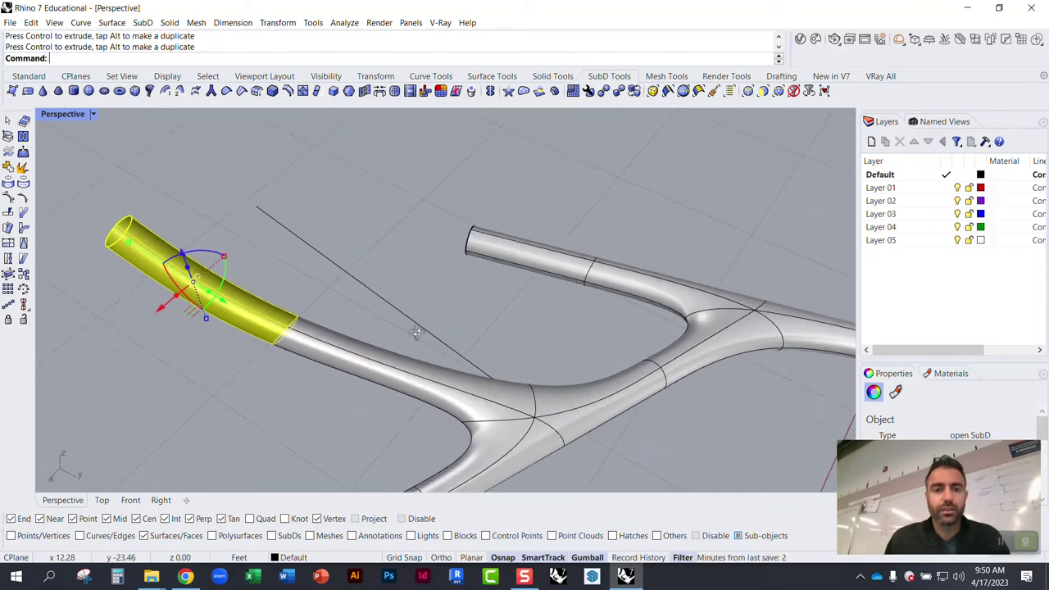
Step: Subdivide the selected faces at the bent branch's end twice, and inspect the denser edges
left_click(394, 91)
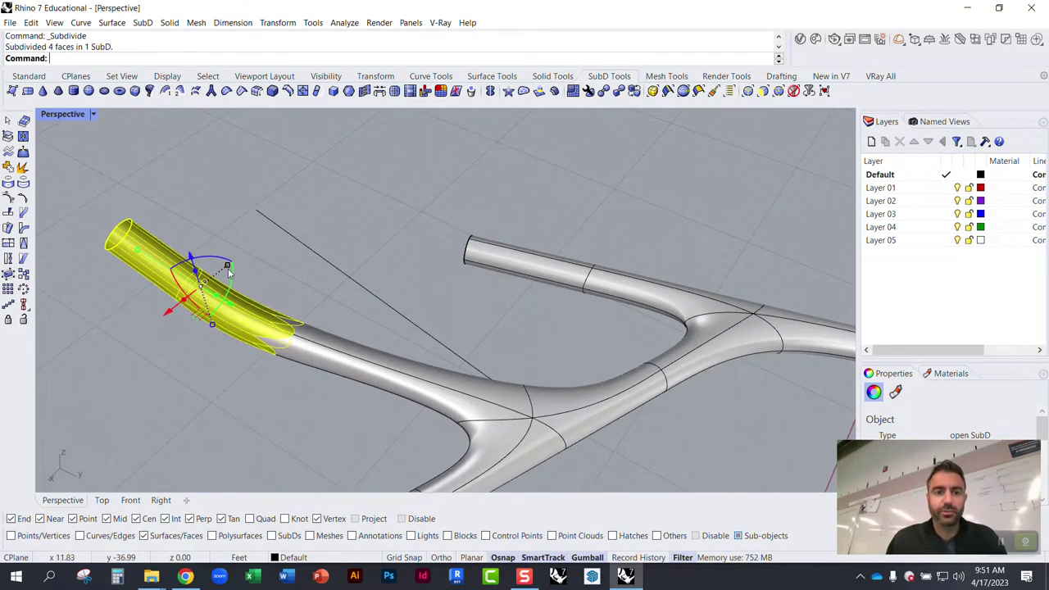
left_click(398, 97)
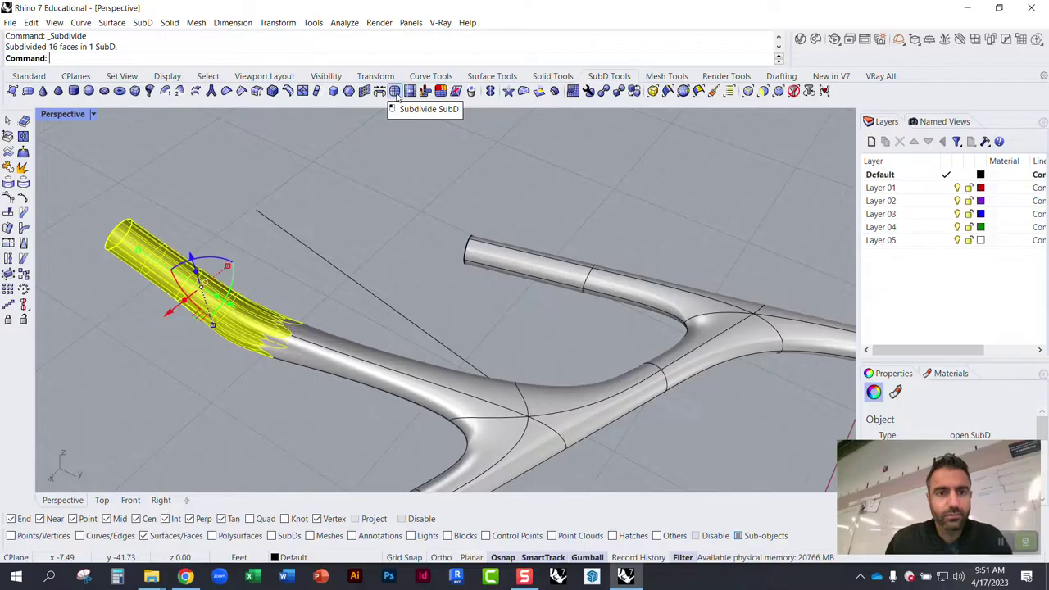
left_click(256, 263)
scroll(205, 290, "up", 3)
right_click_drag(172, 298, 257, 281)
scroll(262, 287, "down", 5)
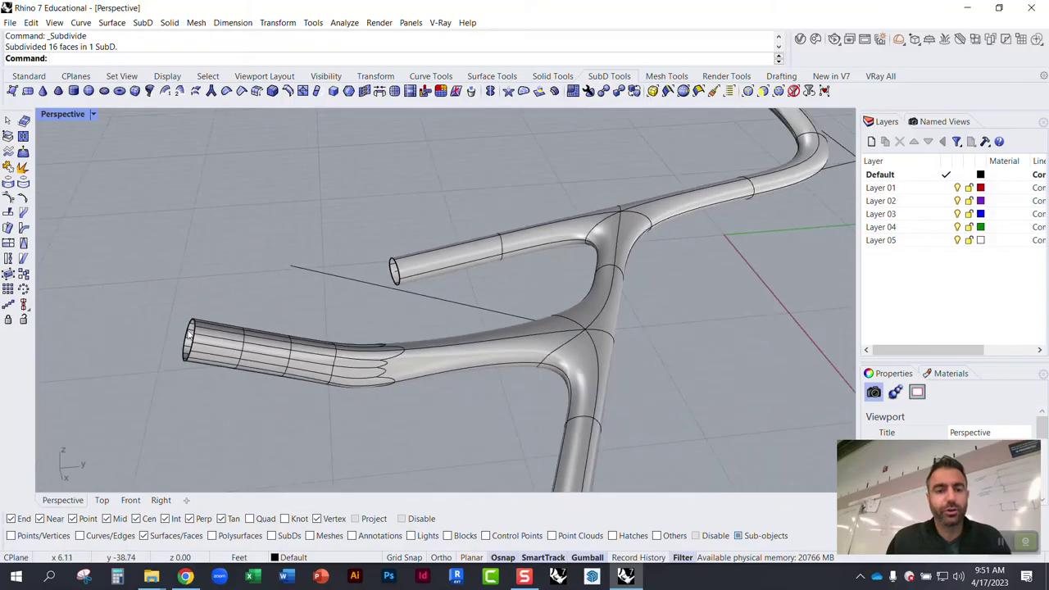
Step: Pull a single small face near the branch's open rim outward with the gumball
scroll(186, 328, "up", 5)
left_click(267, 349)
right_click_drag(268, 348, 509, 369)
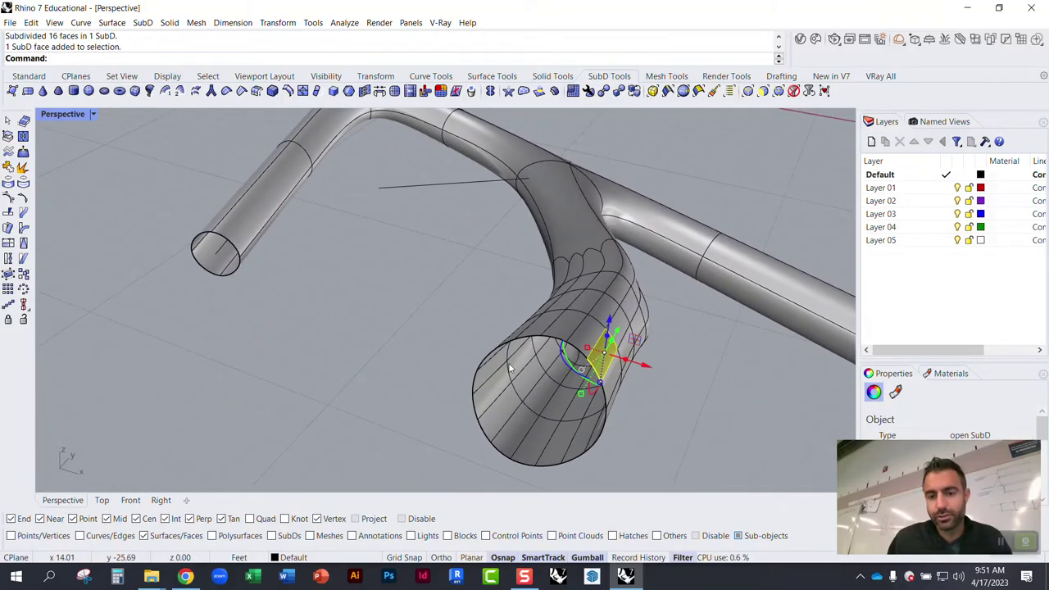
left_click_drag(641, 364, 688, 381)
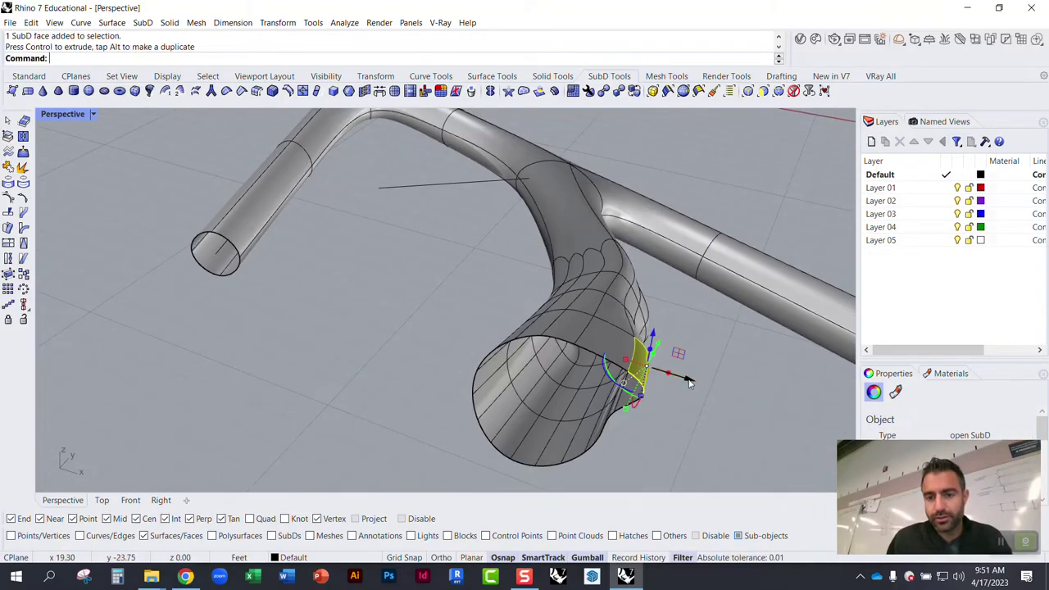
left_click(658, 442)
Step: Undo the single-face move and both subdivisions of the branch's end faces
right_click_drag(574, 424, 367, 376)
key("ctrl+z")
key("ctrl+z")
key("ctrl+z")
key("ctrl+z")
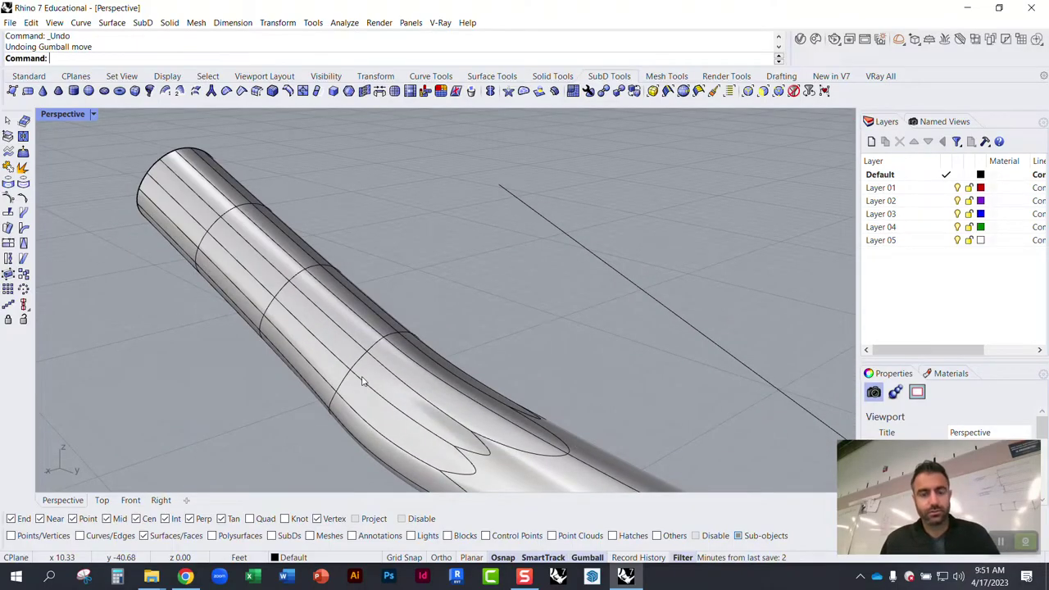
scroll(394, 277, "down", 7)
scroll(425, 292, "down", 6)
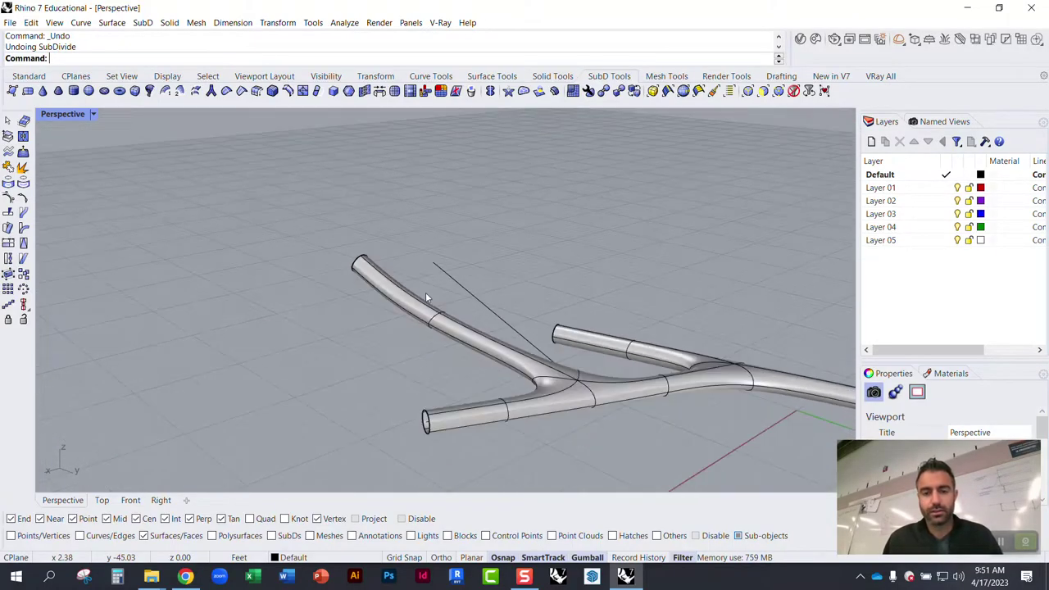
Step: Undo the gumball moves that bent the branch off its guide line
right_click_drag(425, 291, 424, 369)
key("ctrl+z")
key("ctrl+z")
key("ctrl+z")
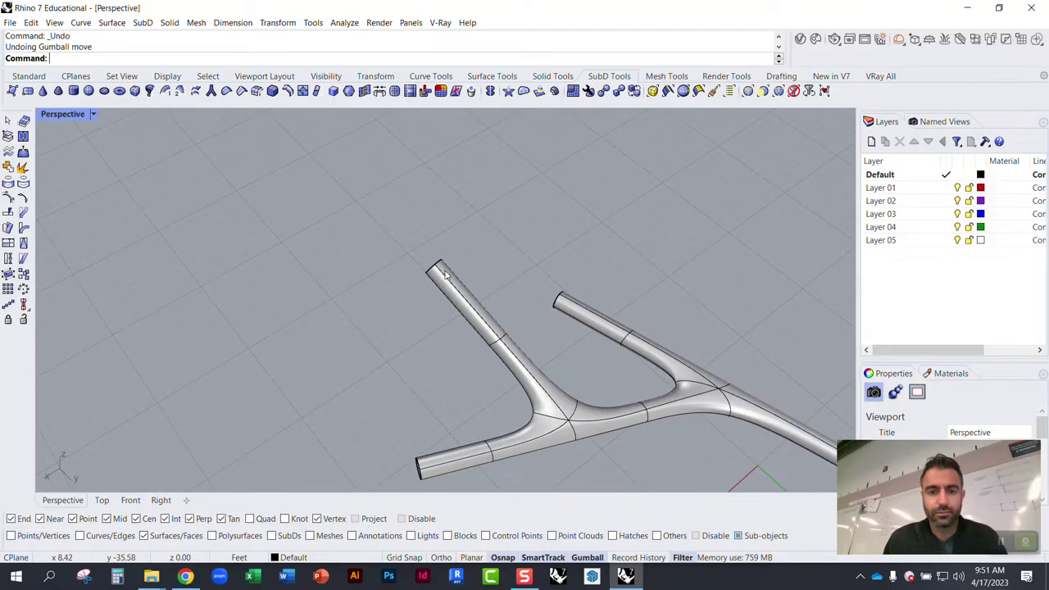
Step: Examine the straight branches and junctions of the MultiPipe from different angles
scroll(480, 291, "up", 6)
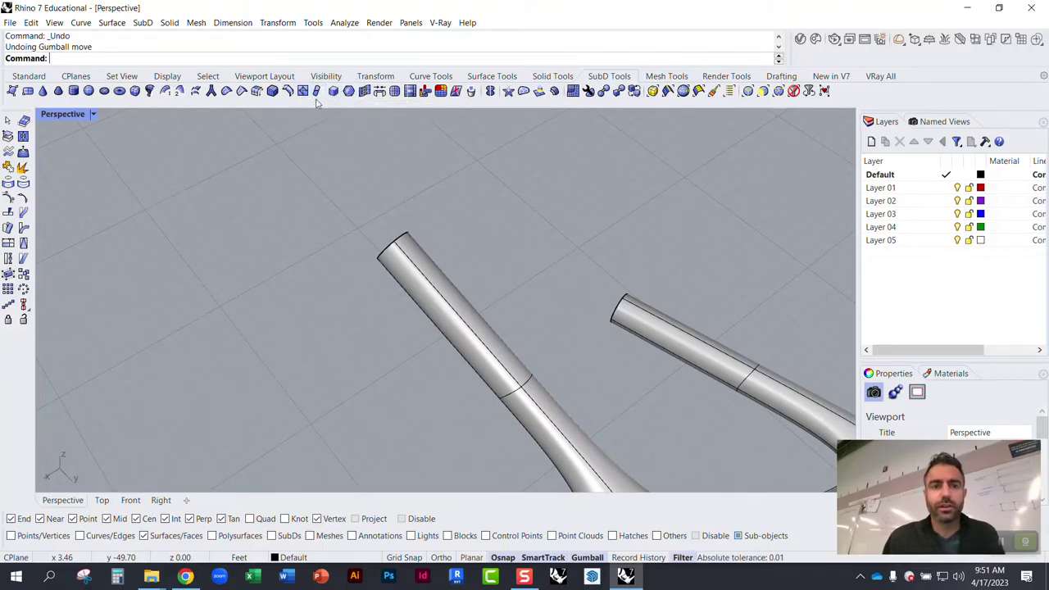
scroll(272, 144, "down", 5)
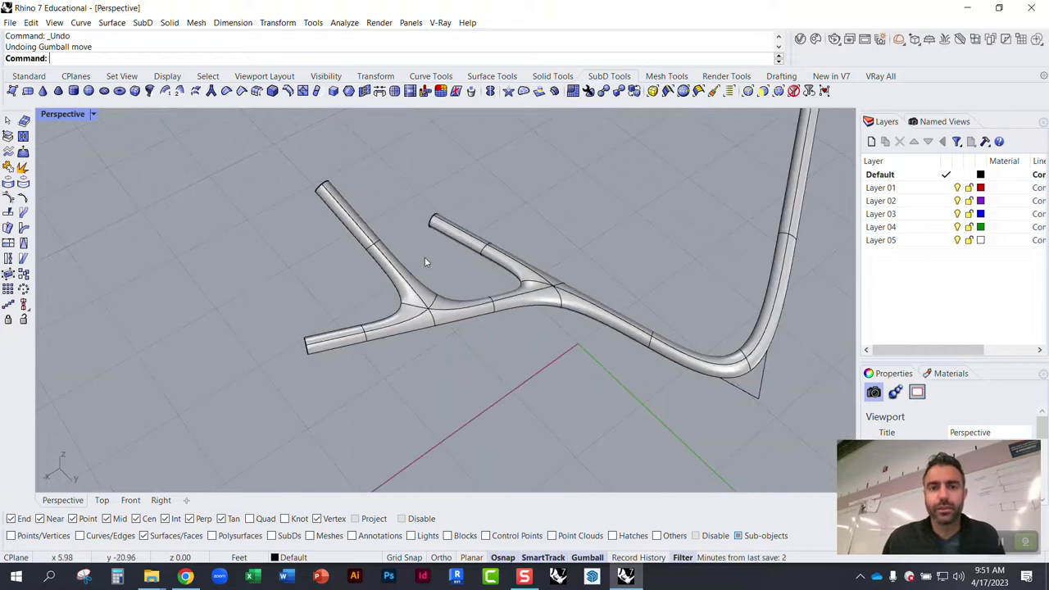
scroll(445, 288, "up", 3)
scroll(374, 229, "up", 2)
scroll(375, 229, "down", 4)
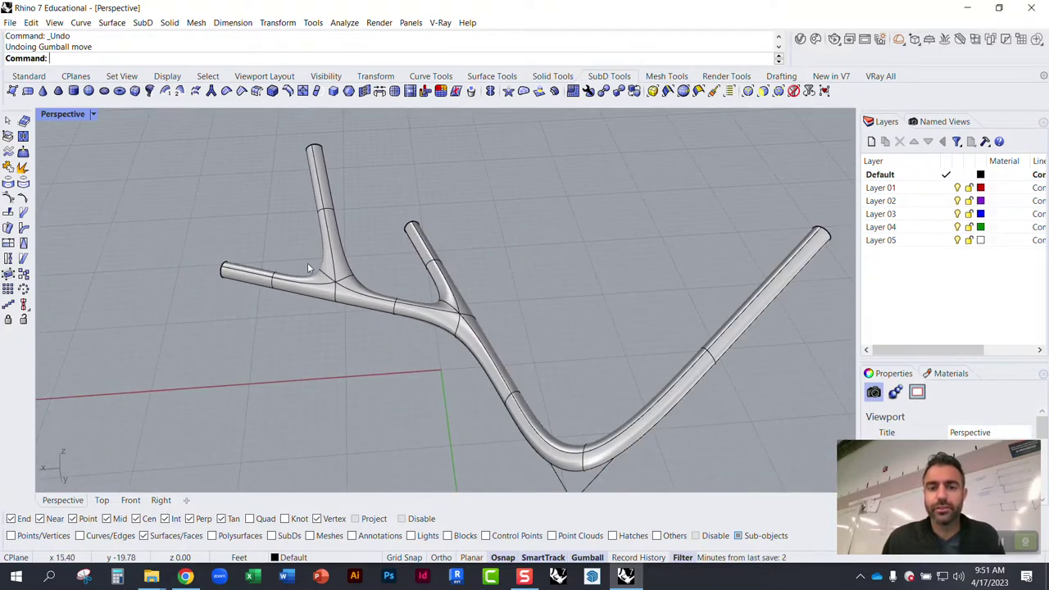
scroll(461, 320, "up", 4)
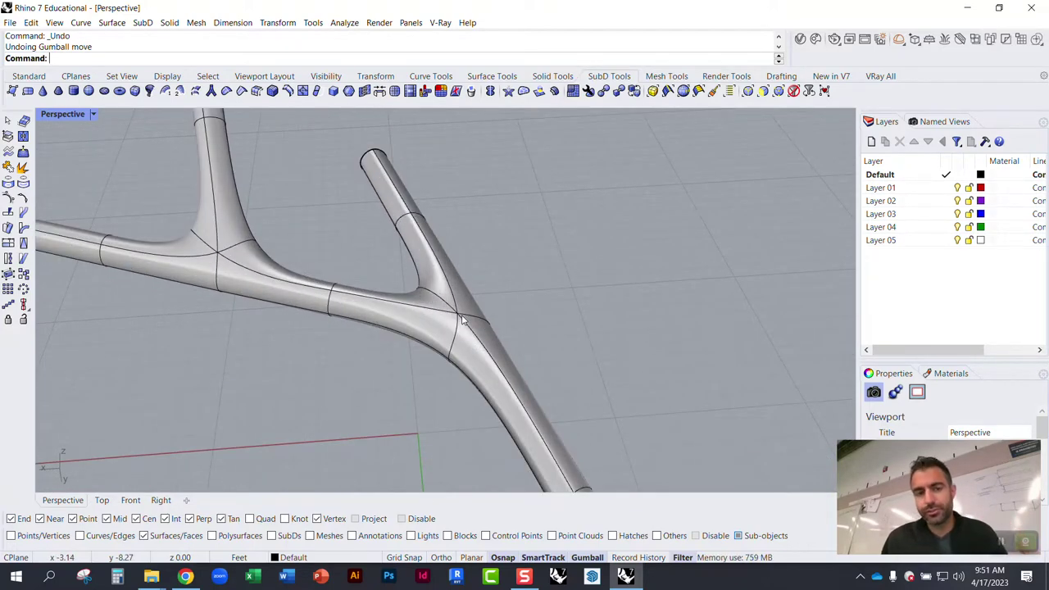
scroll(332, 168, "down", 4)
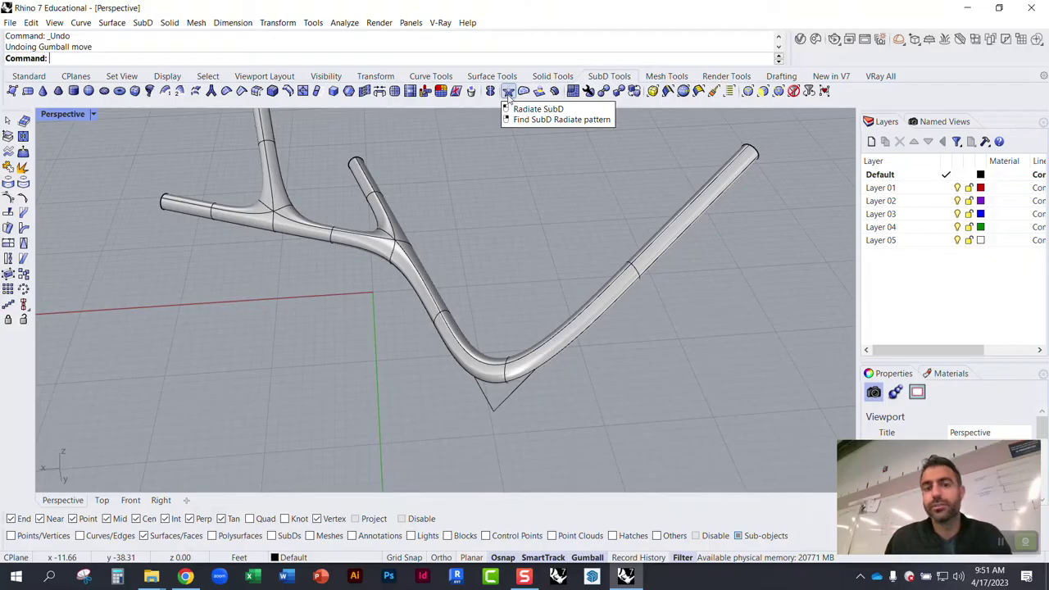
Step: Create a SubD sphere with quad faces and 1 subdivision on the ground plane beside the branching pipe
left_click(89, 91)
scroll(246, 176, "down", 3)
left_click(439, 313)
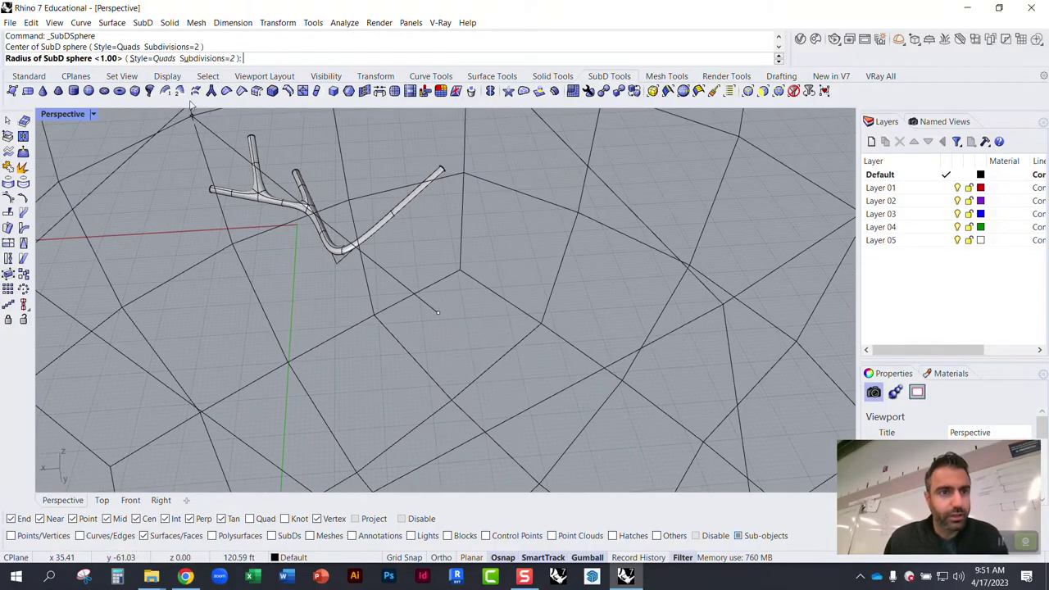
left_click(210, 58)
type("1")
key("Return")
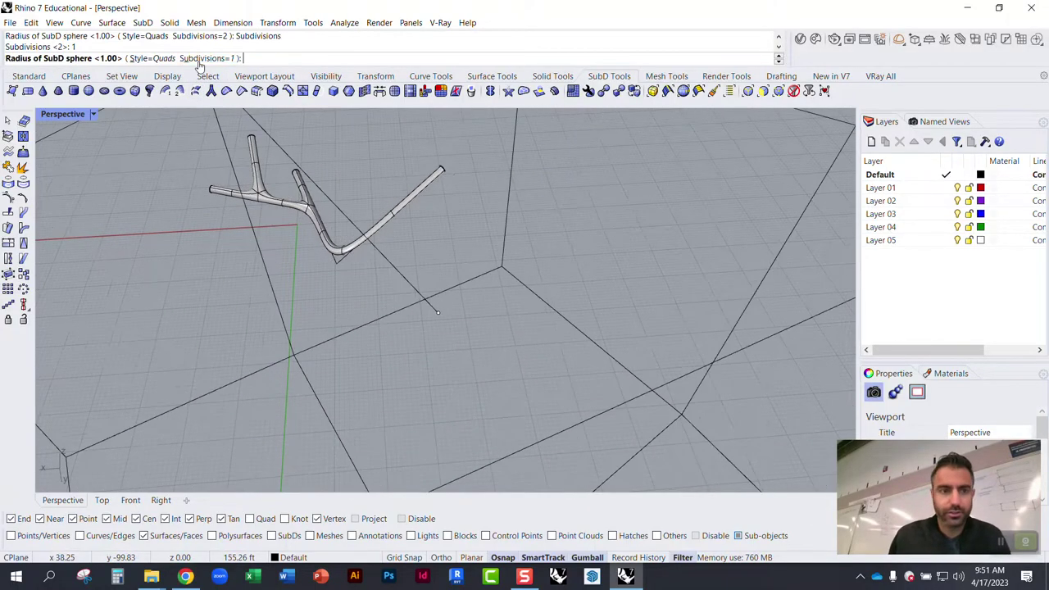
scroll(419, 267, "up", 2)
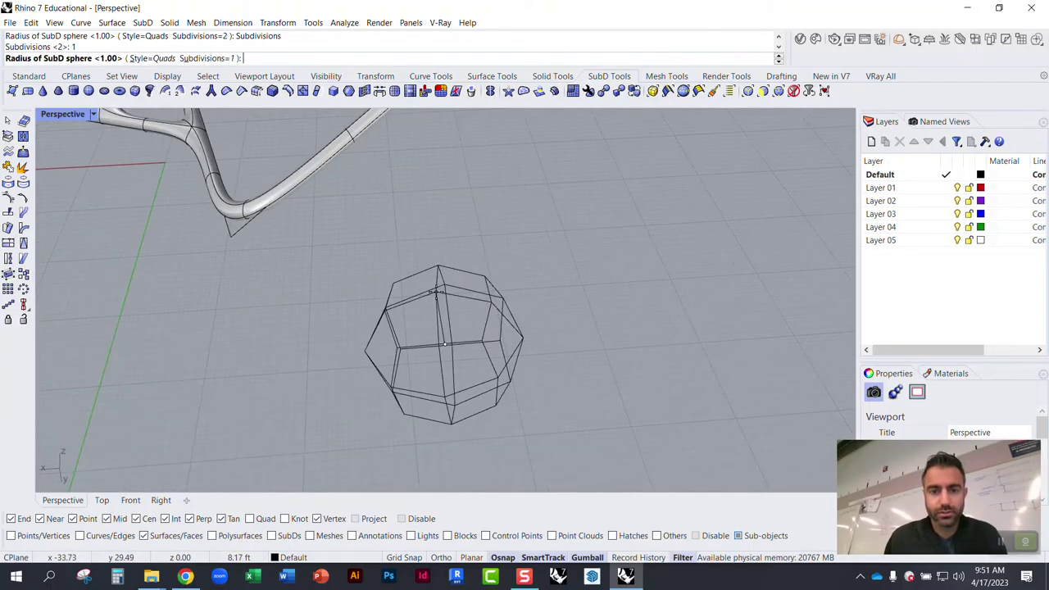
left_click(431, 310)
scroll(425, 316, "up", 1)
right_click_drag(426, 316, 439, 351)
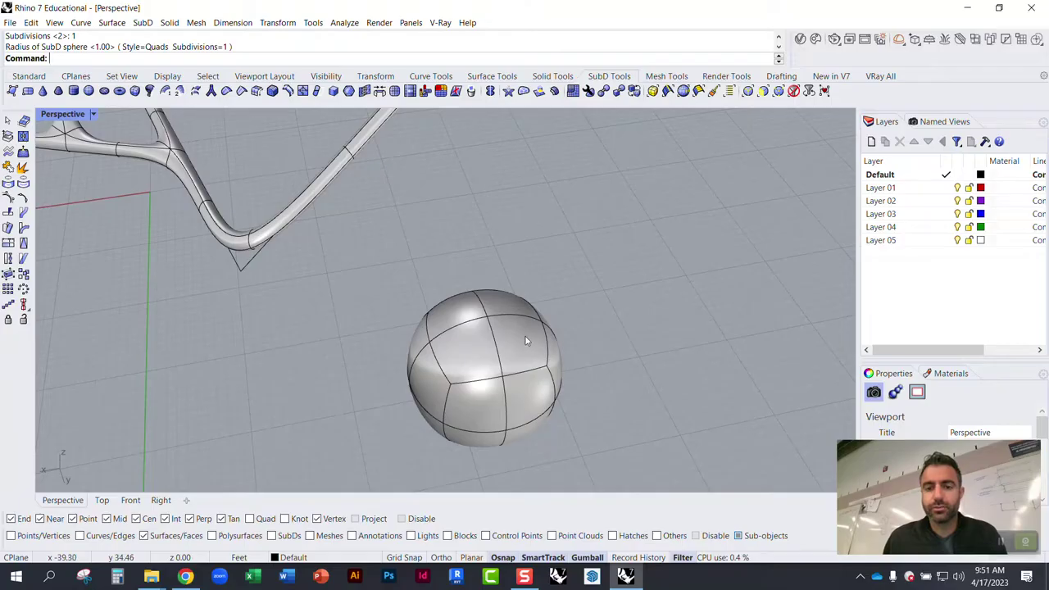
Step: Apply Radiate symmetry to the sphere with 6 radial segments around a center point near its edge
right_click_drag(526, 336, 539, 369)
scroll(539, 369, "down", 6)
scroll(519, 356, "up", 6)
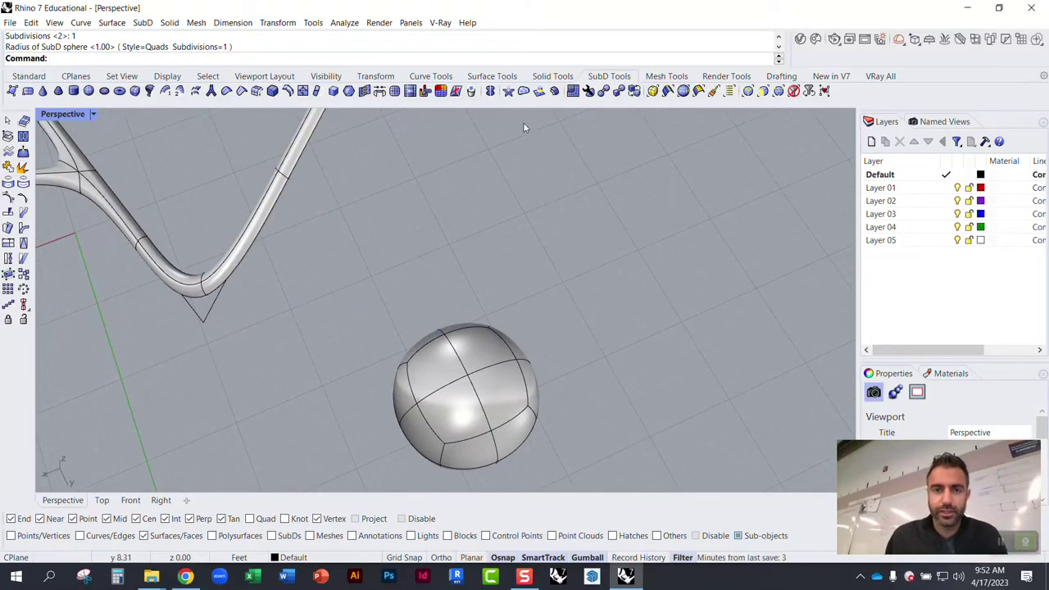
left_click(508, 93)
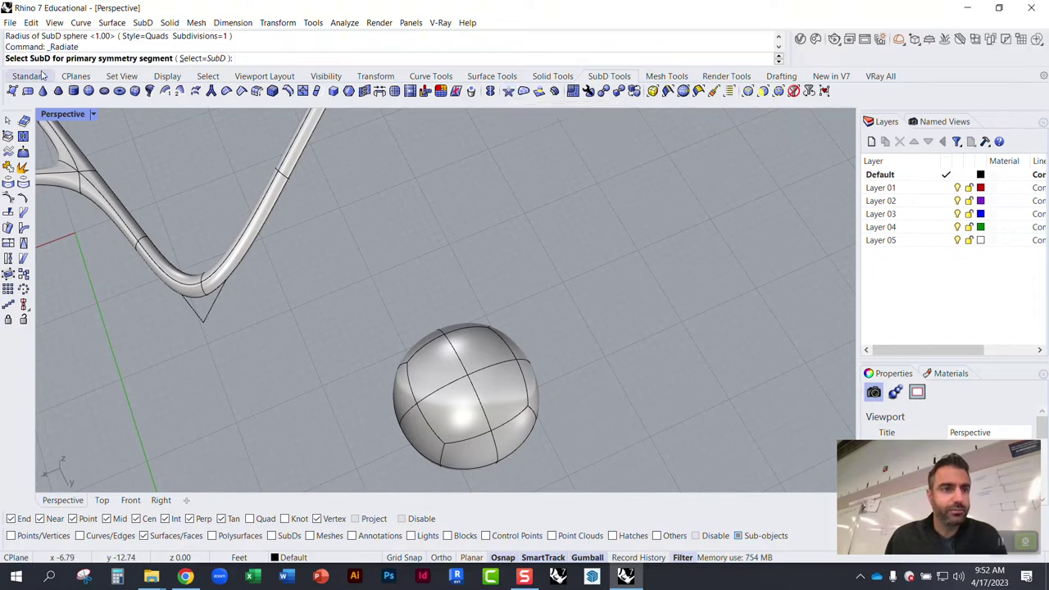
left_click(473, 378)
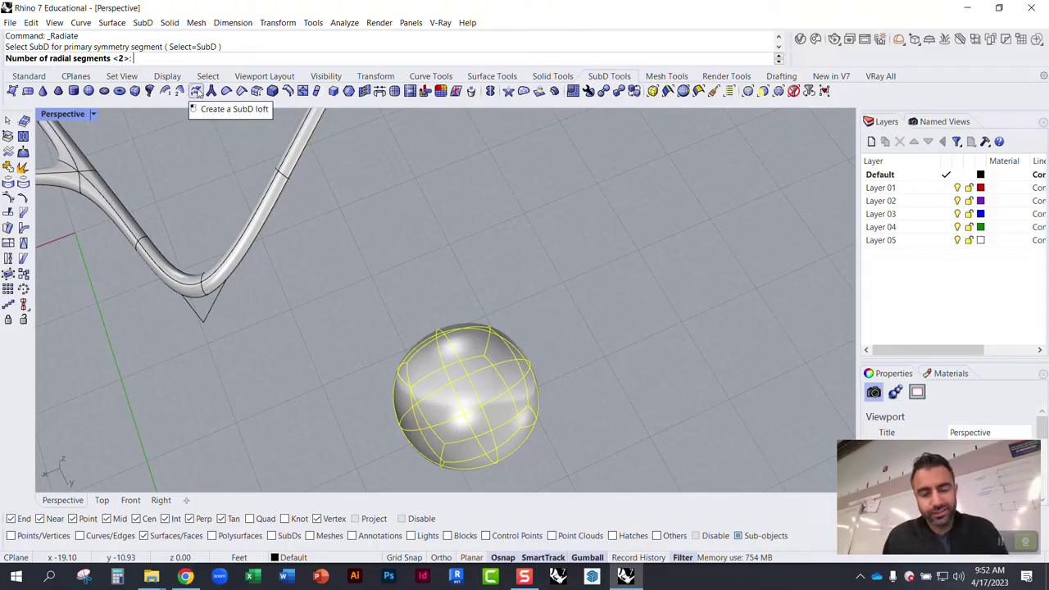
type("6")
key("Return")
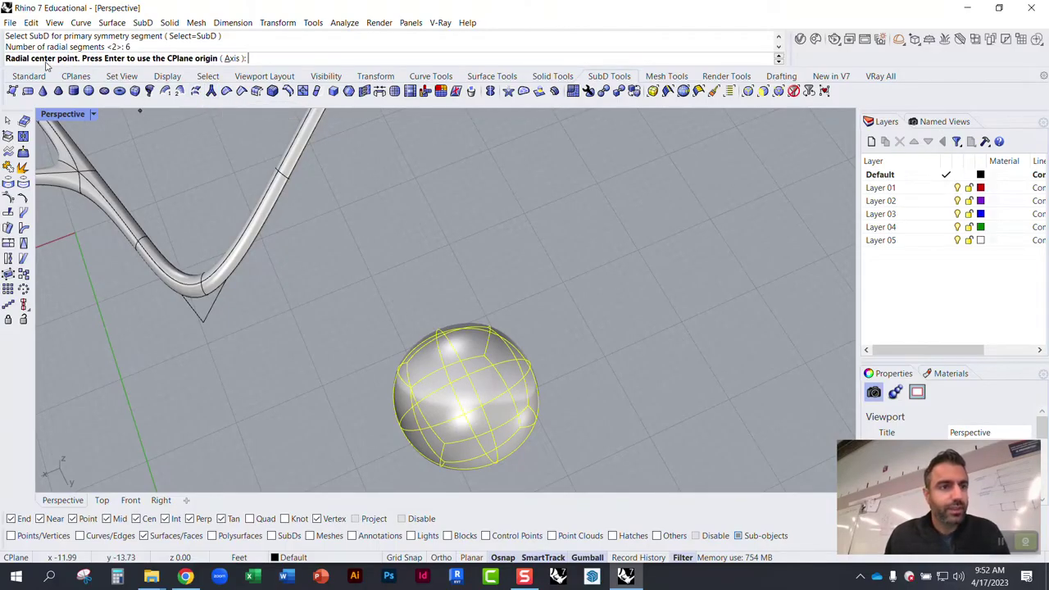
mouse_move(512, 331)
right_mouse_down()
mouse_move(525, 354)
mouse_move(509, 345)
right_mouse_up()
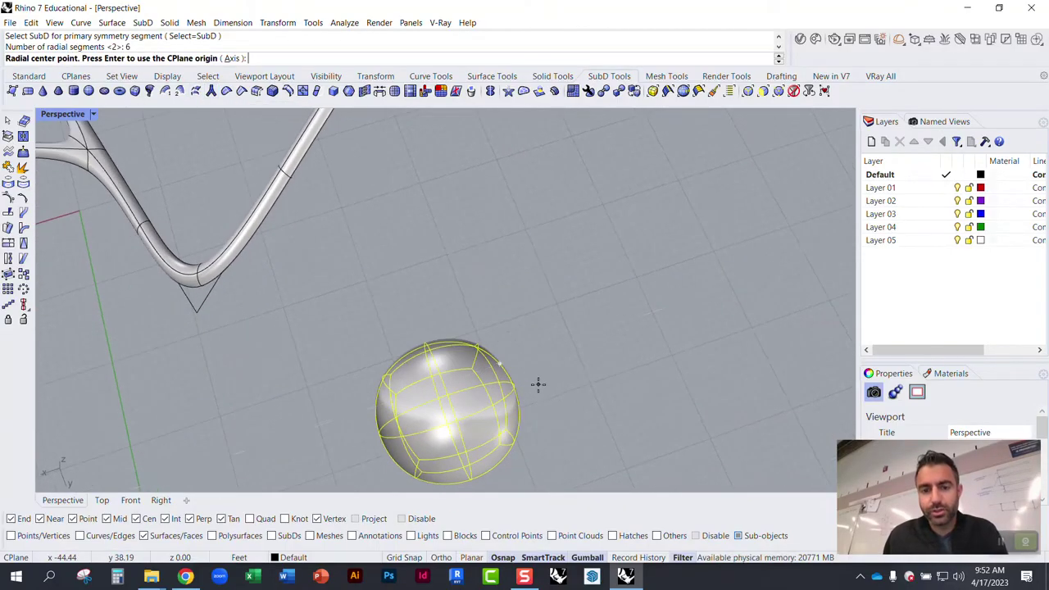
scroll(532, 397, "up", 3)
left_click(505, 392)
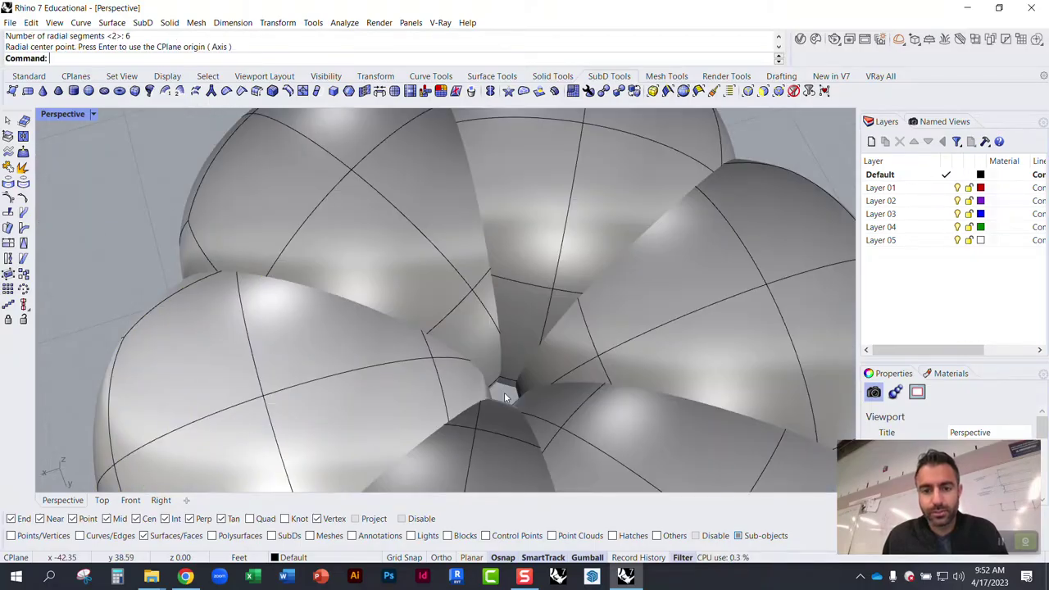
Step: Select an upper face near the center on one radial segment and pull it straight up with the gumball
scroll(442, 308, "down", 8)
scroll(447, 318, "up", 6)
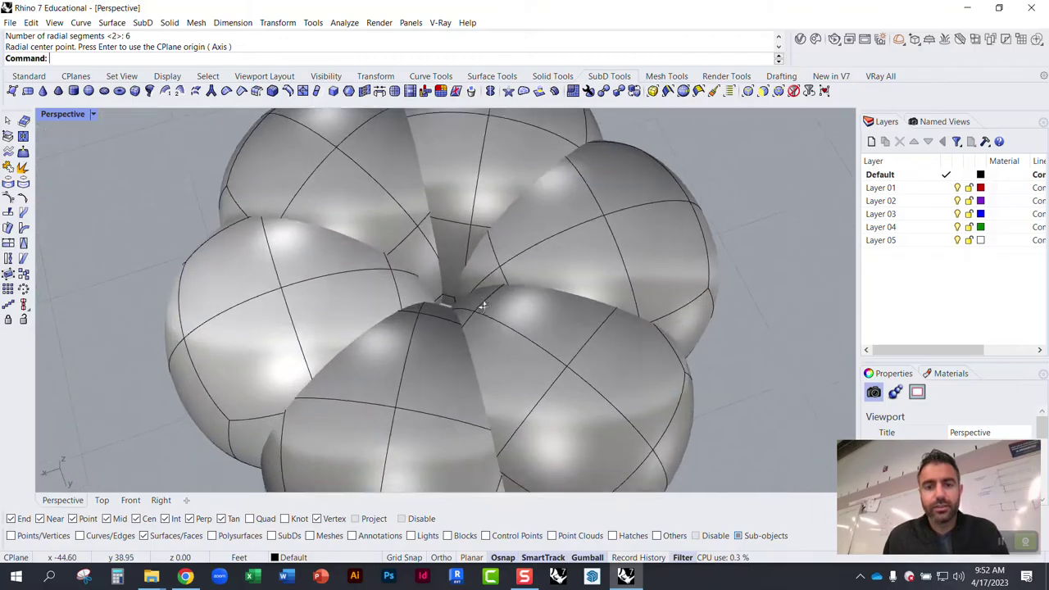
right_click_drag(456, 327, 526, 369)
scroll(526, 368, "down", 6)
scroll(565, 253, "up", 6)
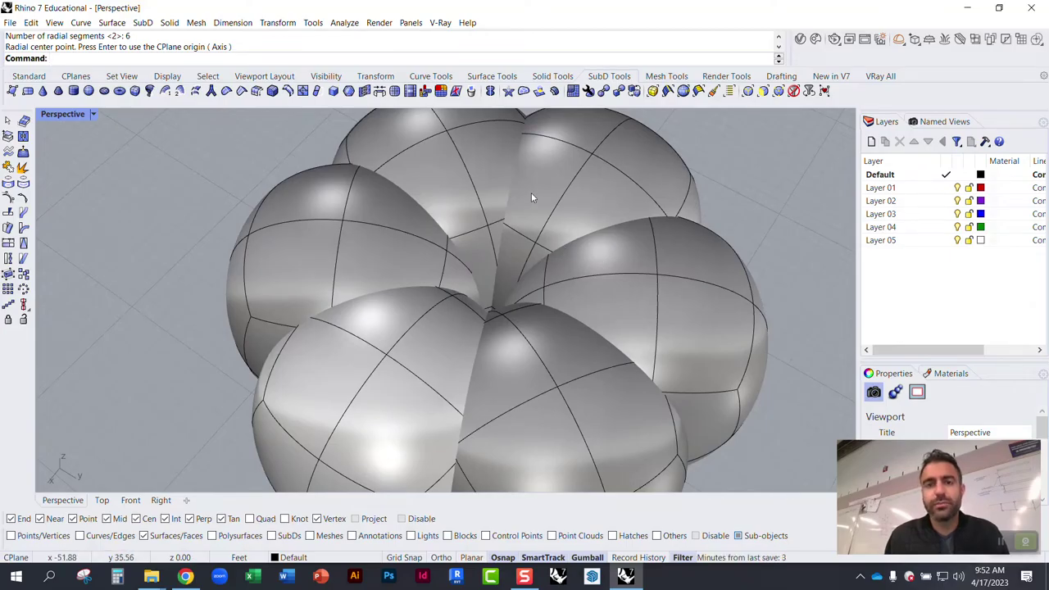
left_click(442, 351)
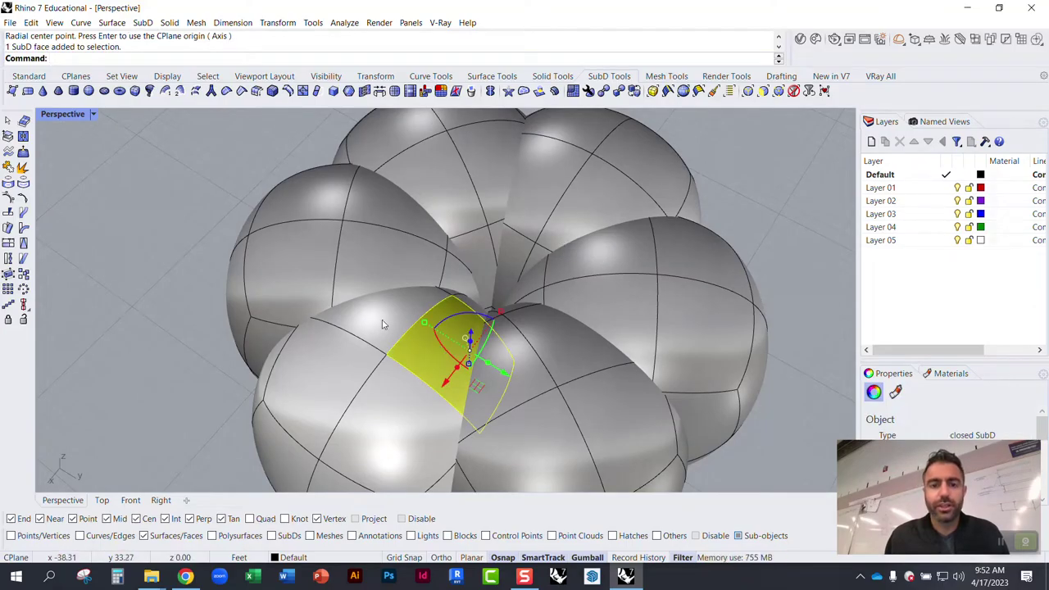
scroll(425, 322, "down", 4)
left_click_drag(430, 305, 433, 231)
scroll(449, 271, "up", 4)
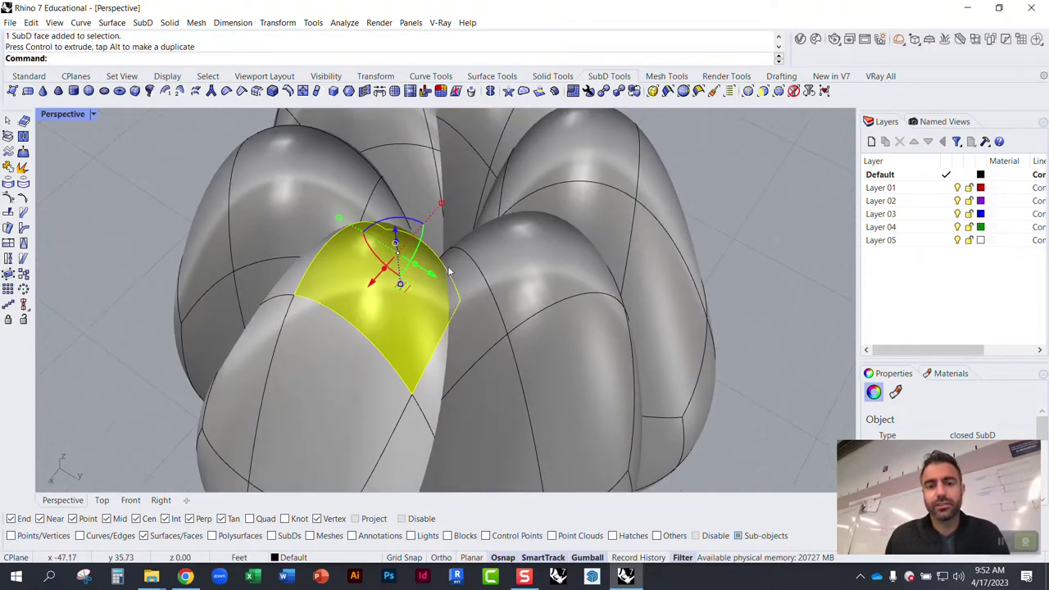
Step: Push the same upper face down with the gumball to hollow the petals toward the center, and clear the selection
scroll(375, 312, "down", 5)
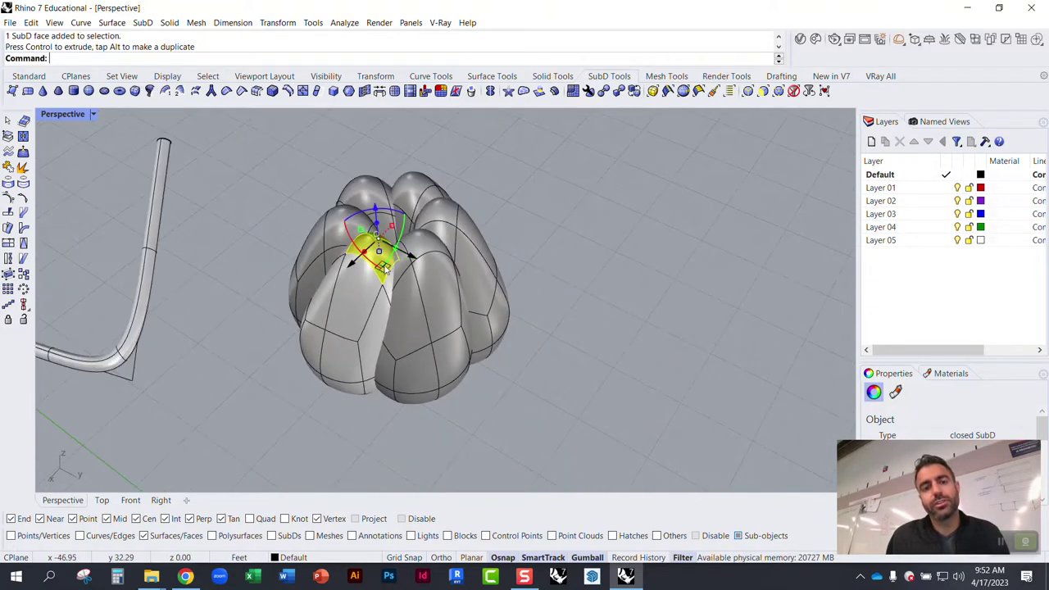
left_click_drag(377, 213, 382, 308)
scroll(503, 281, "up", 4)
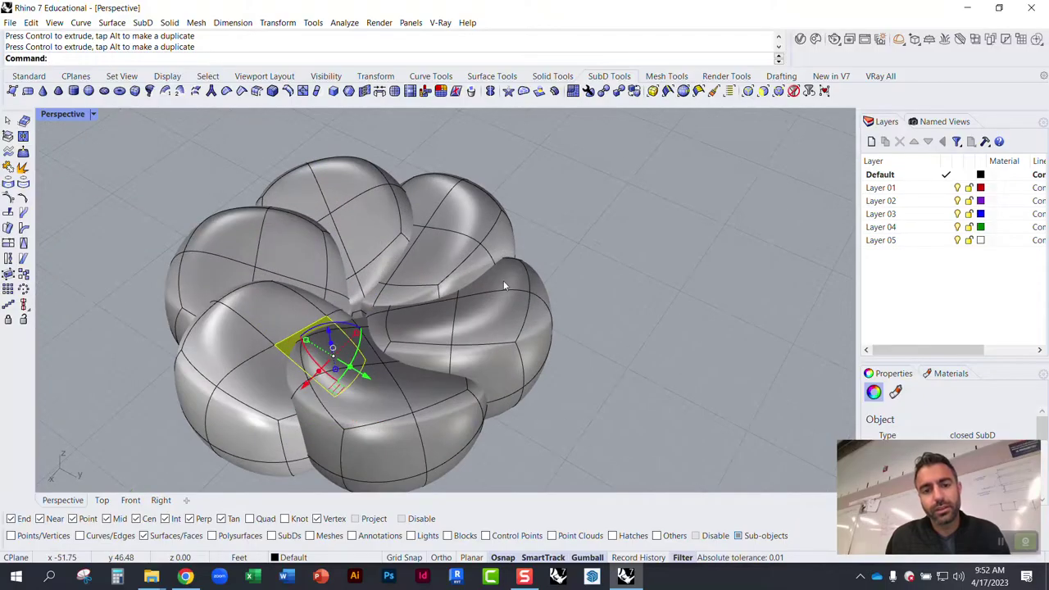
key("Escape")
scroll(374, 310, "up", 6)
scroll(394, 312, "down", 8)
right_click_drag(395, 311, 417, 333)
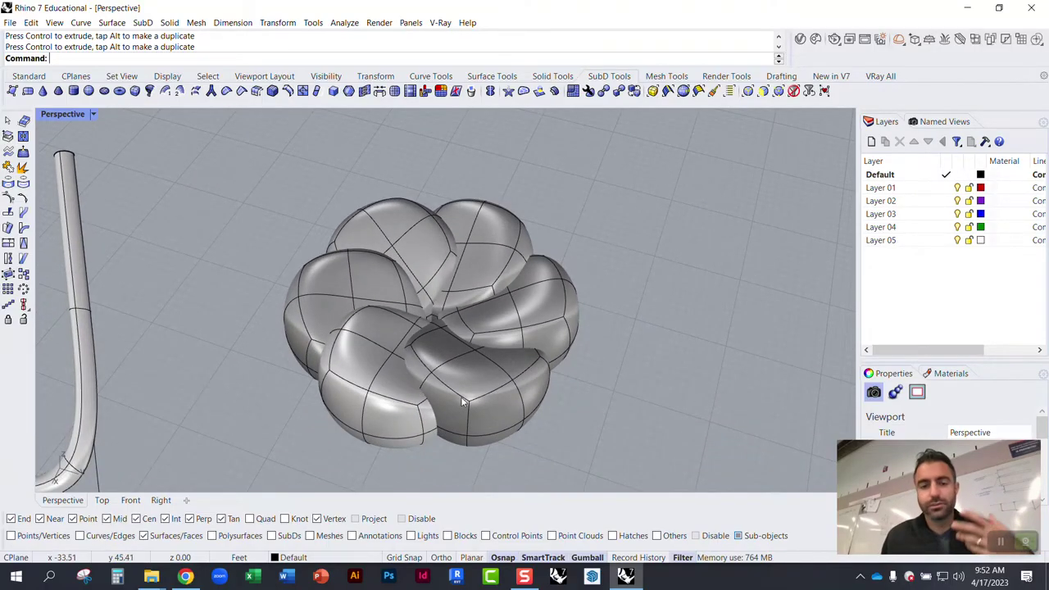
Step: Select an outer side face on the front petal and shift it sideways toward the neighbouring petal with the gumball
scroll(463, 402, "up", 3)
left_click(381, 426, "ctrl+shift")
left_click_drag(406, 456, 473, 474)
scroll(306, 277, "down", 4)
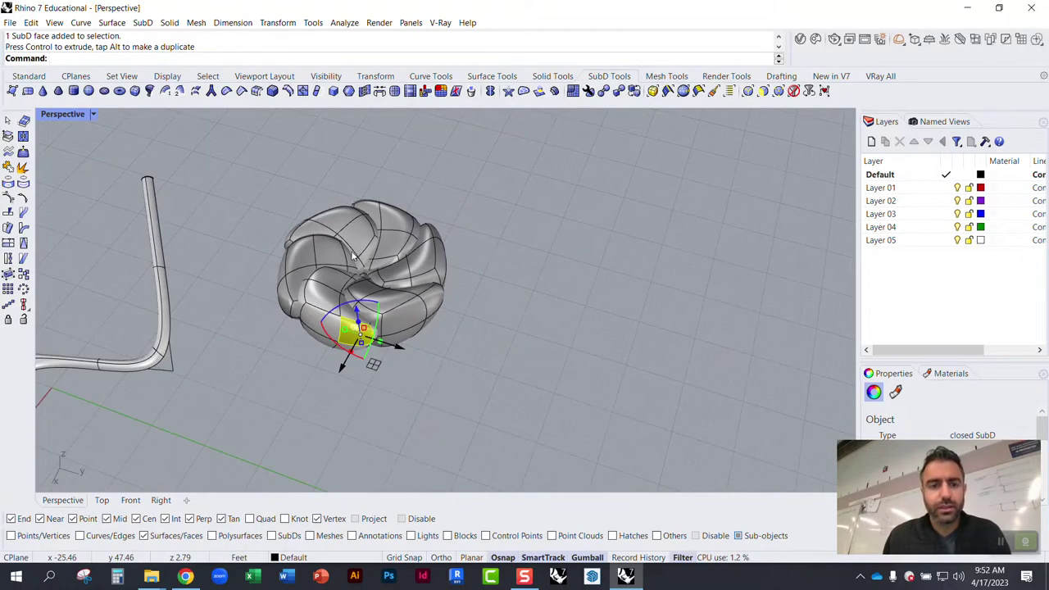
scroll(352, 255, "up", 5)
scroll(346, 256, "down", 4)
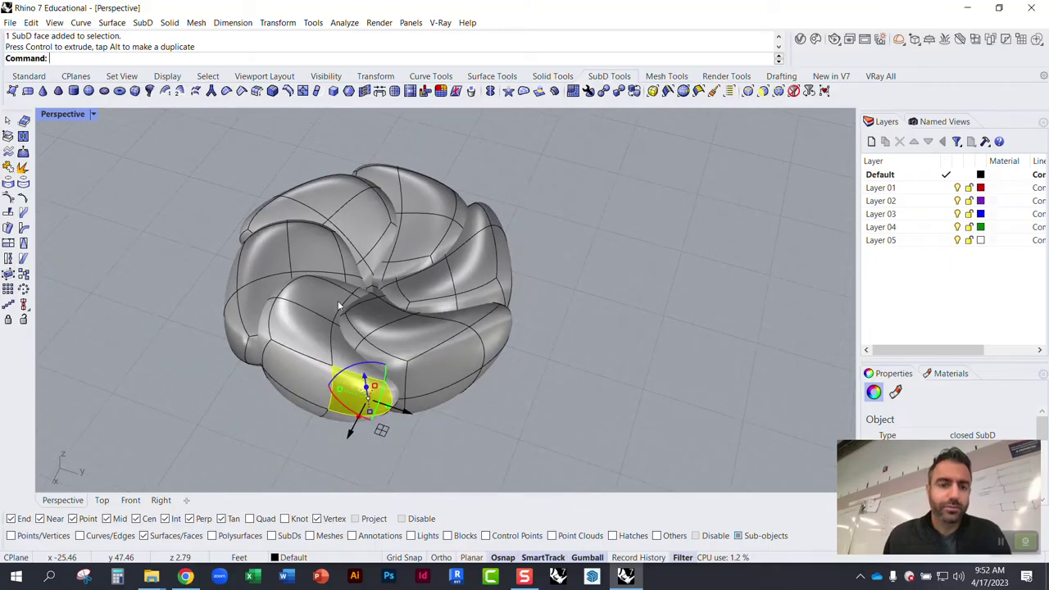
Step: Select an upper outer face on one petal and move it inward with the gumball, and clear the selection
left_click(226, 340)
right_click_drag(220, 390, 168, 352)
scroll(264, 321, "up", 5)
left_click(264, 320)
scroll(260, 316, "down", 4)
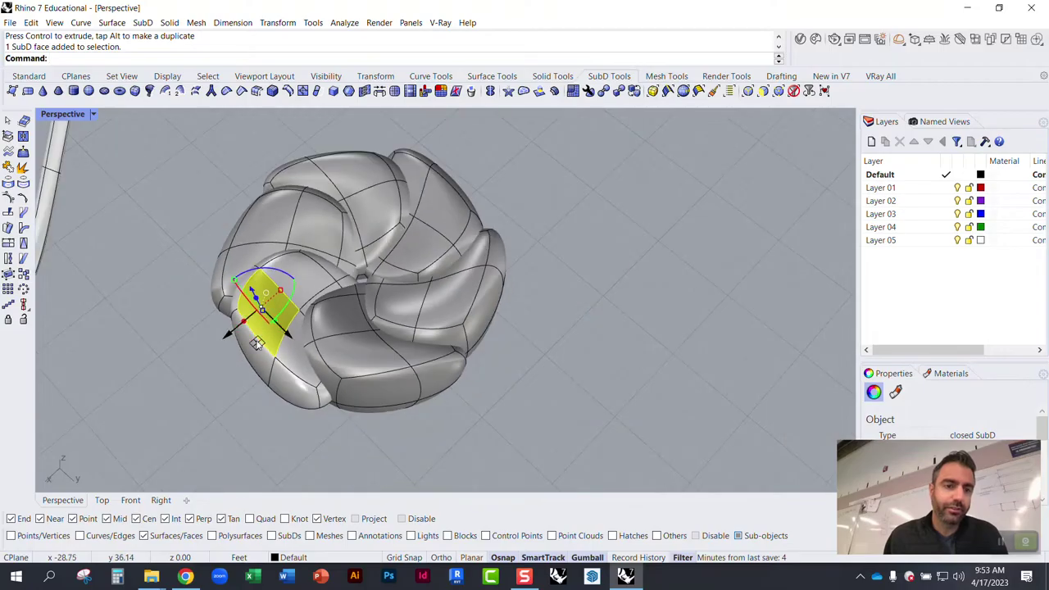
left_click_drag(229, 334, 263, 318)
scroll(335, 301, "up", 6)
key("Escape")
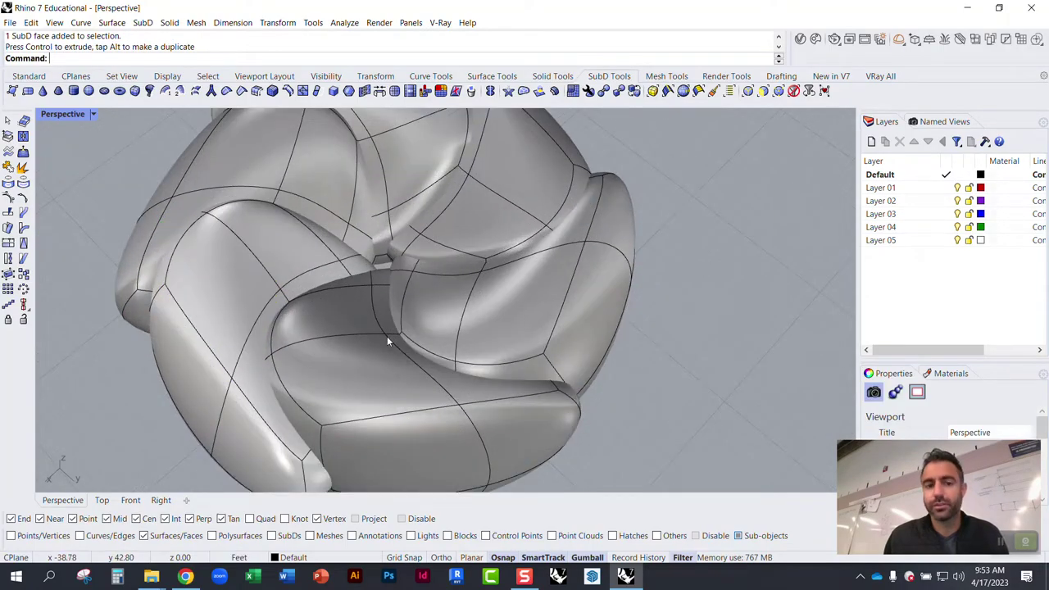
Step: Select an outer side face of the same petal and pull it outward within the gumball plane to form elongated, swirling arms
left_click(217, 371)
scroll(230, 369, "down", 4)
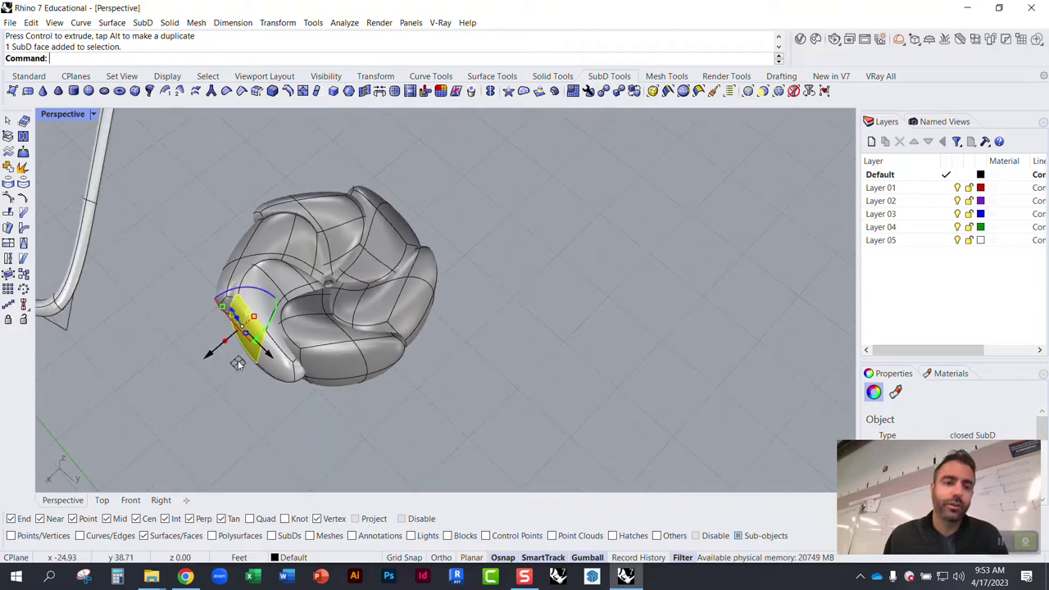
left_click_drag(238, 364, 239, 423)
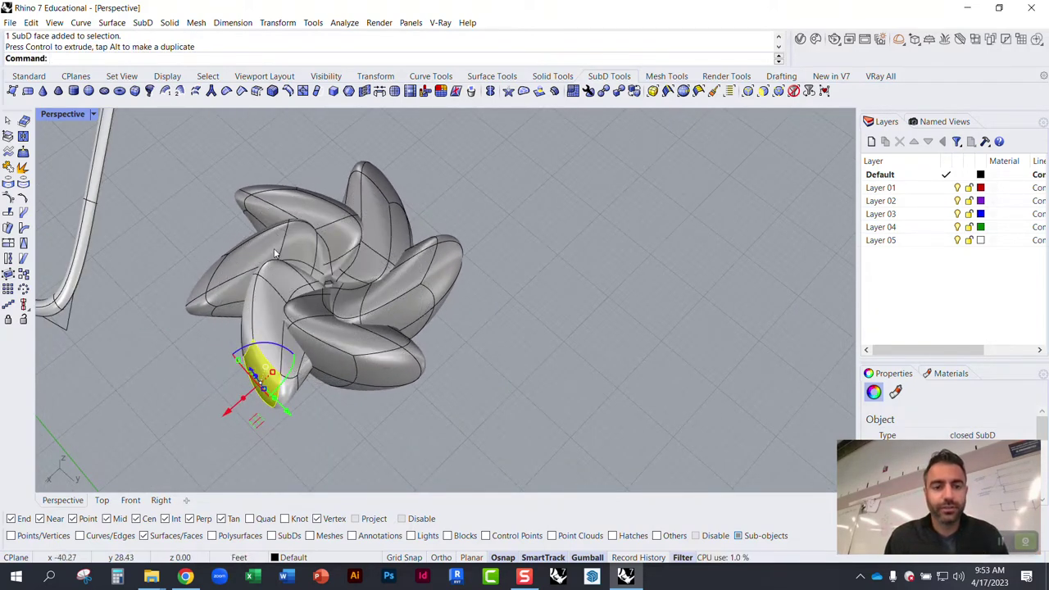
scroll(275, 252, "up", 8)
right_click_drag(327, 264, 388, 273)
scroll(267, 282, "down", 6)
scroll(414, 212, "up", 6)
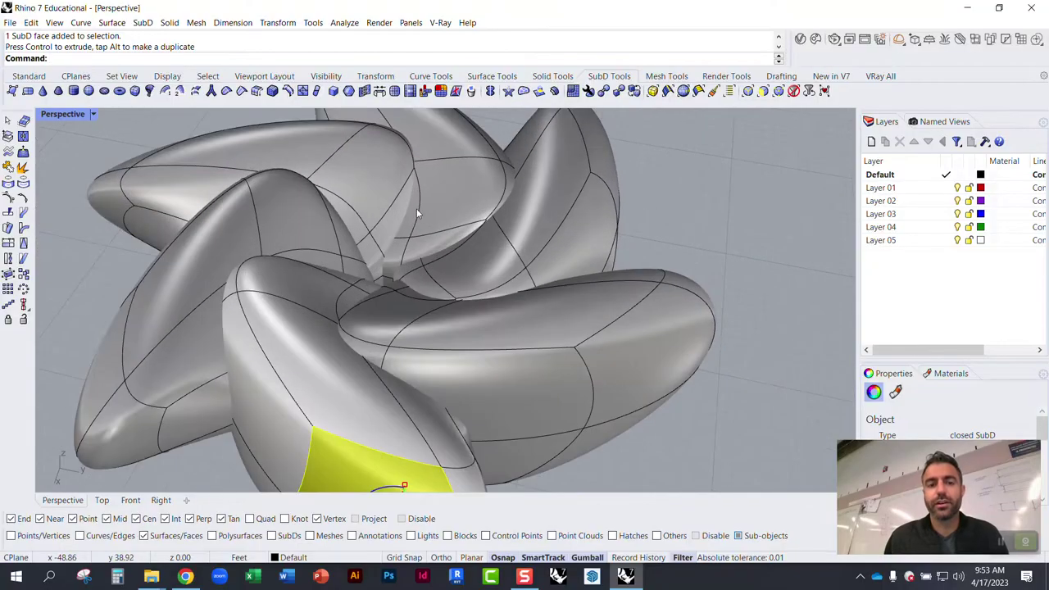
scroll(418, 267, "down", 4)
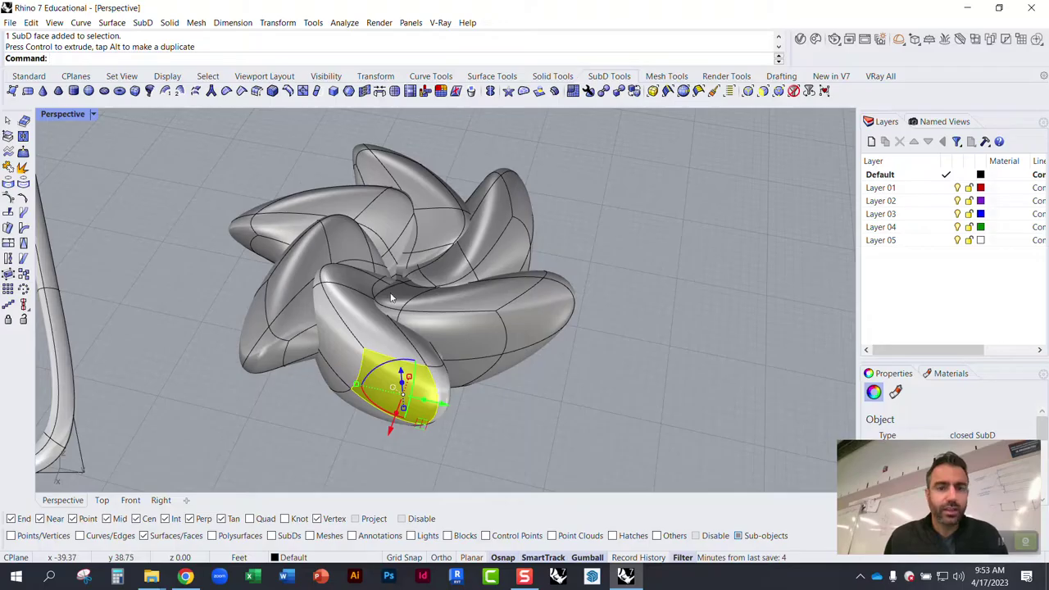
Step: Select the end face of the neighbouring arm and pull it farther outward to sharpen the tips, and clear the selection
left_click(510, 316)
mouse_move(558, 332)
right_mouse_down()
mouse_move(588, 361)
mouse_move(604, 321)
mouse_move(591, 344)
mouse_move(577, 333)
right_mouse_up()
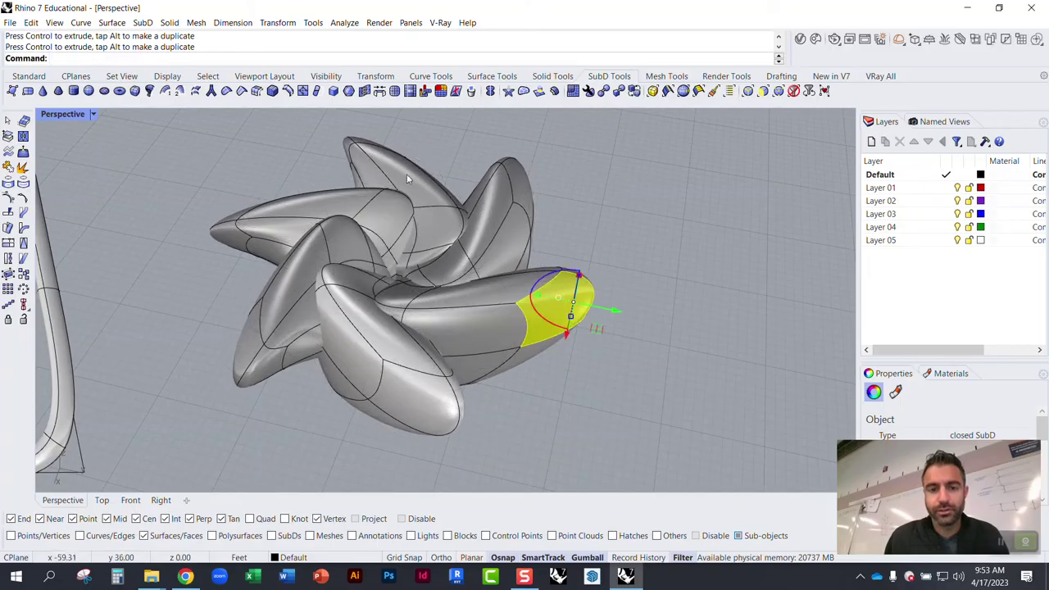
scroll(447, 296, "up", 3)
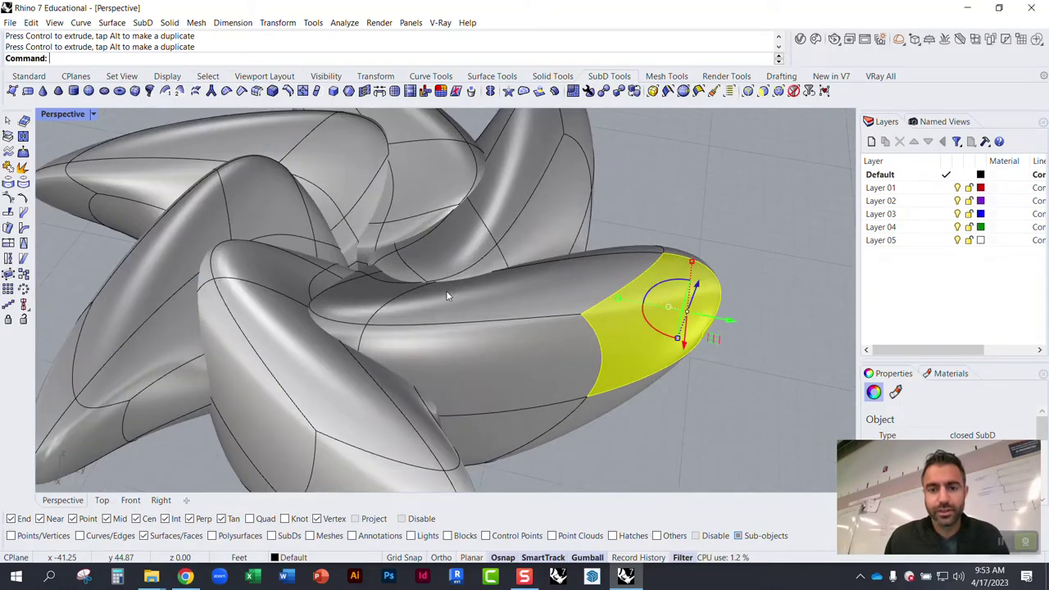
left_click(644, 411)
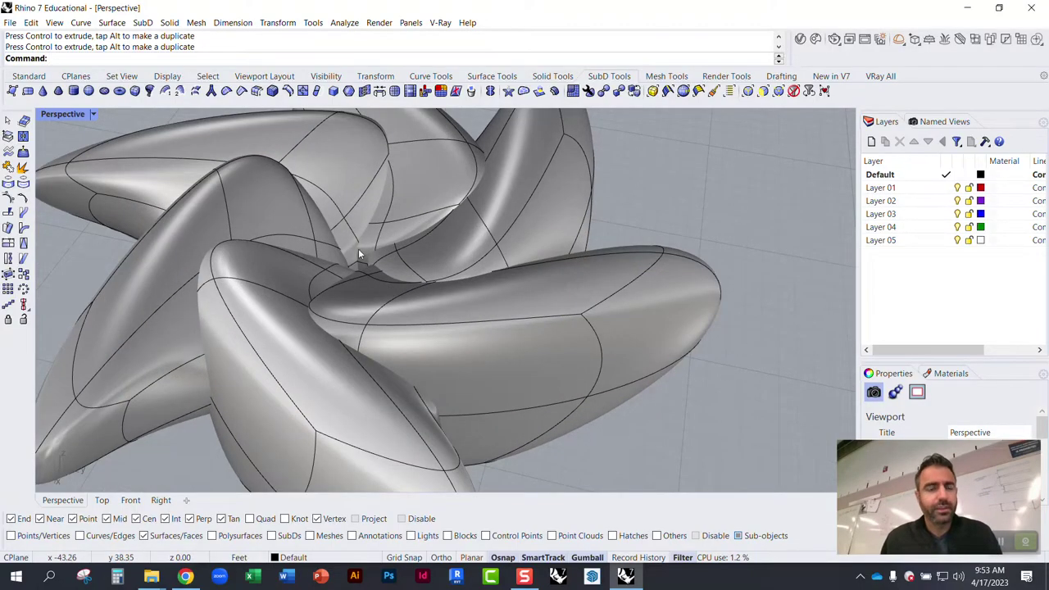
scroll(380, 270, "down", 6)
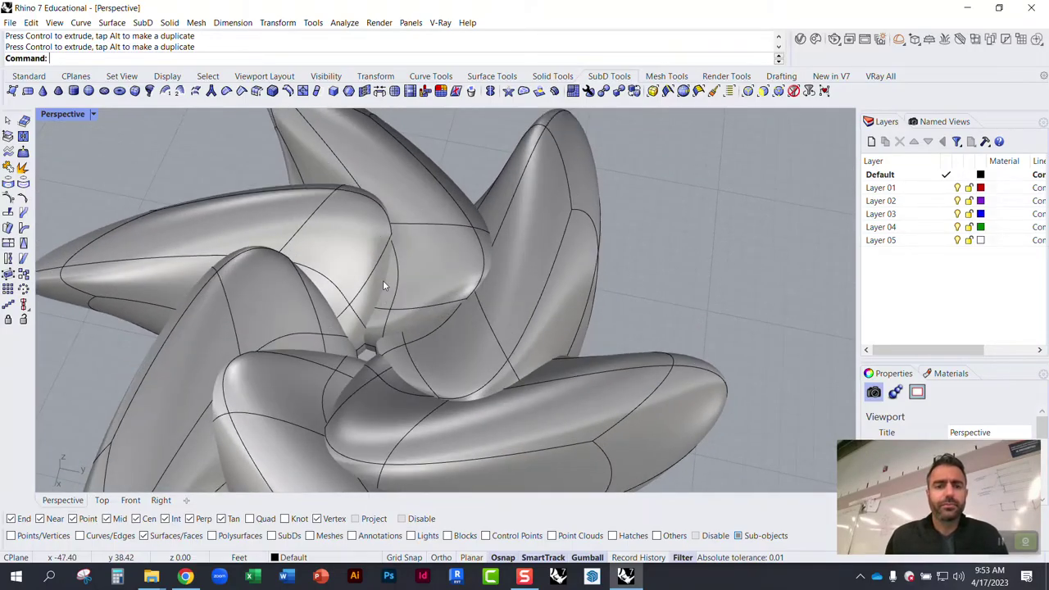
Step: Draw a SubD box with two faces in each direction on the open ground in front of the branching pipe
scroll(383, 283, "up", 5)
scroll(380, 296, "down", 1)
right_click_drag(378, 307, 524, 138)
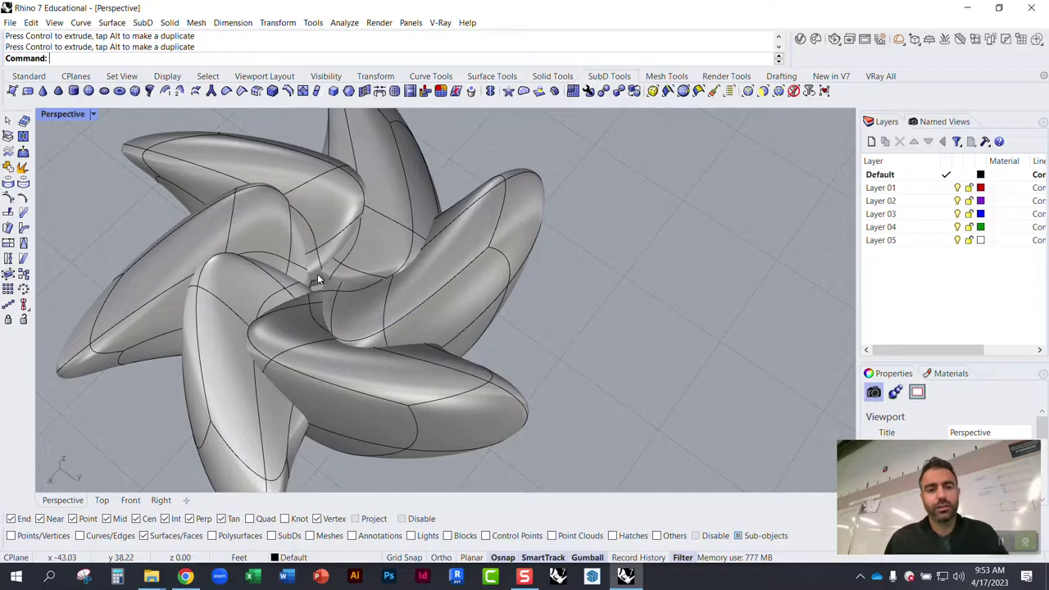
scroll(598, 234, "down", 6)
scroll(387, 296, "up", 2)
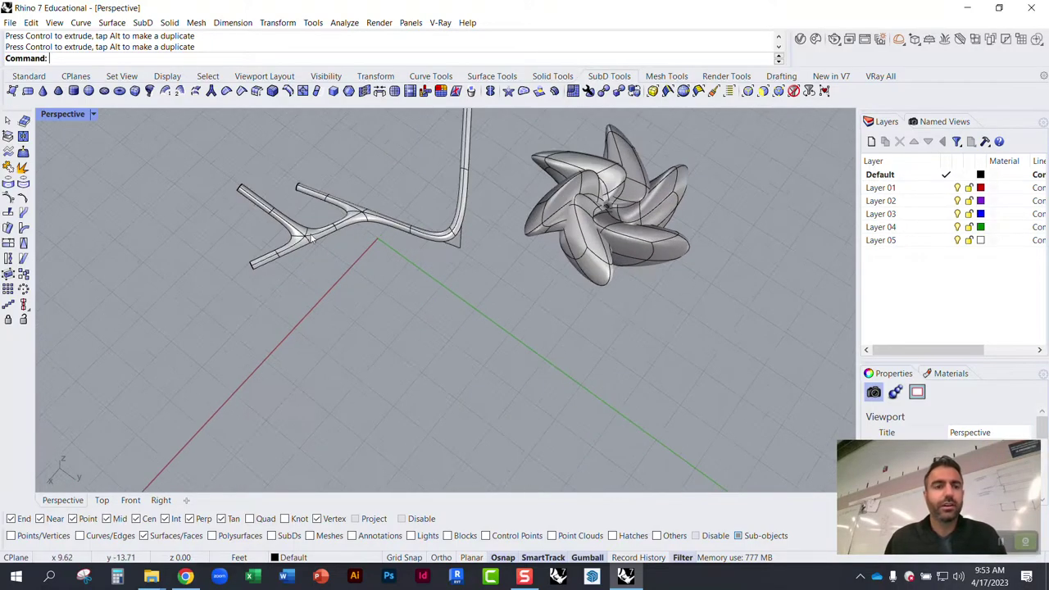
left_click(104, 91)
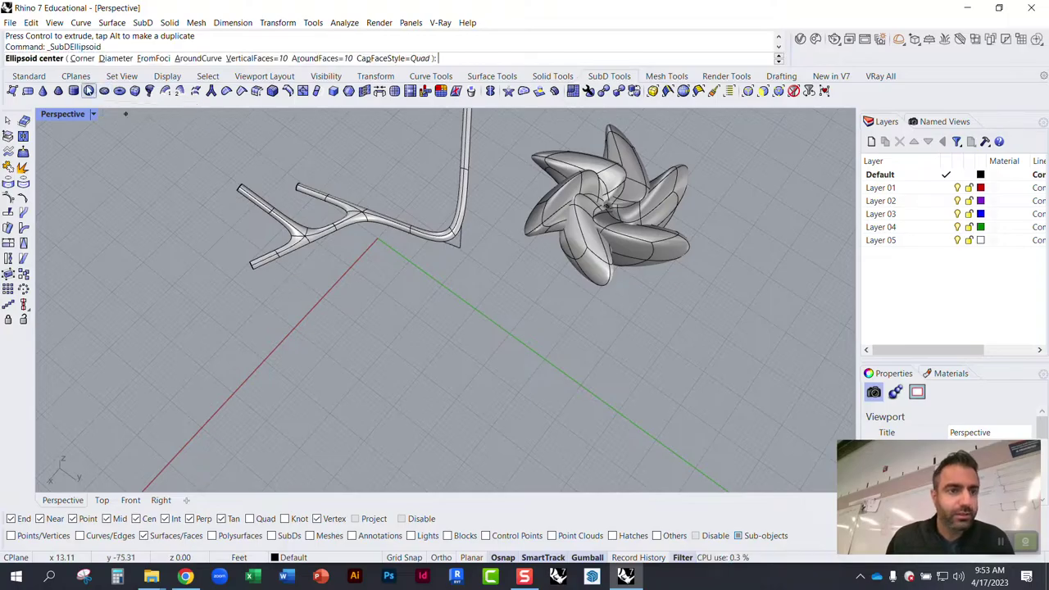
left_click(135, 91)
left_click(378, 318)
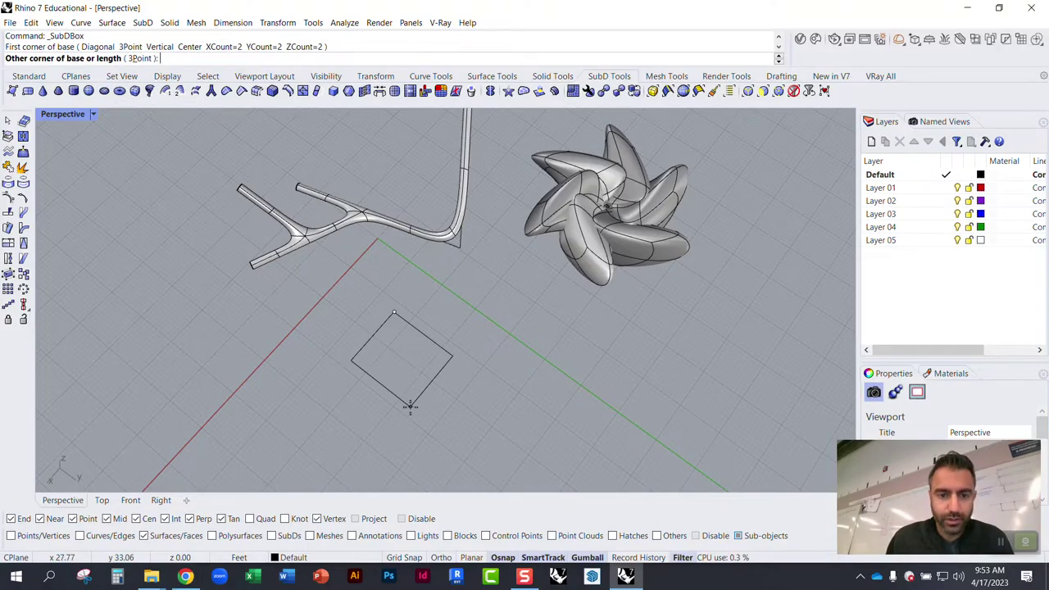
left_click(407, 383)
right_click_drag(396, 354, 403, 307)
left_click(401, 264)
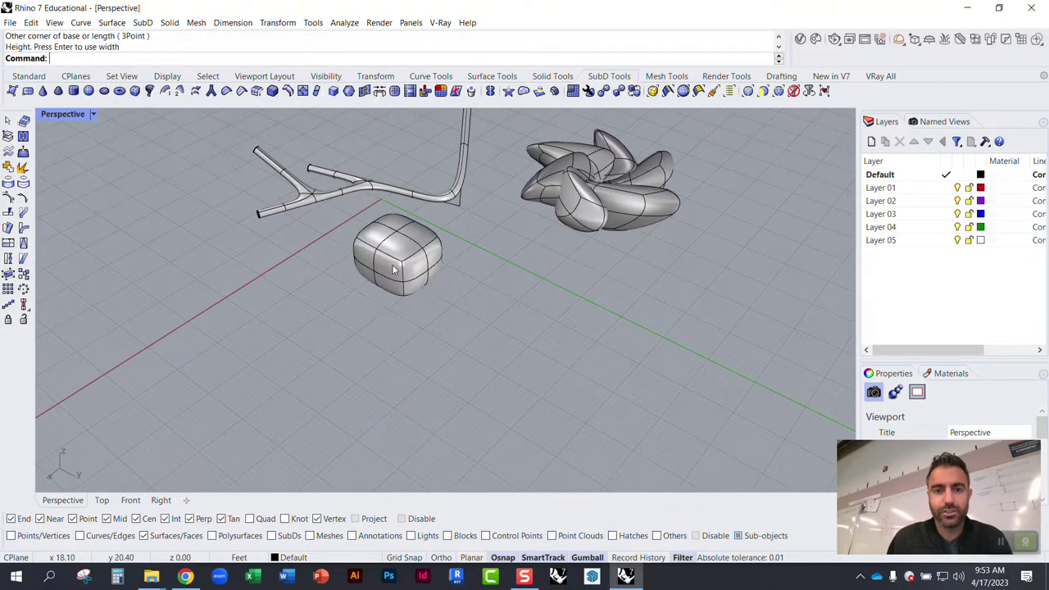
right_click_drag(396, 270, 372, 306)
scroll(410, 296, "up", 3)
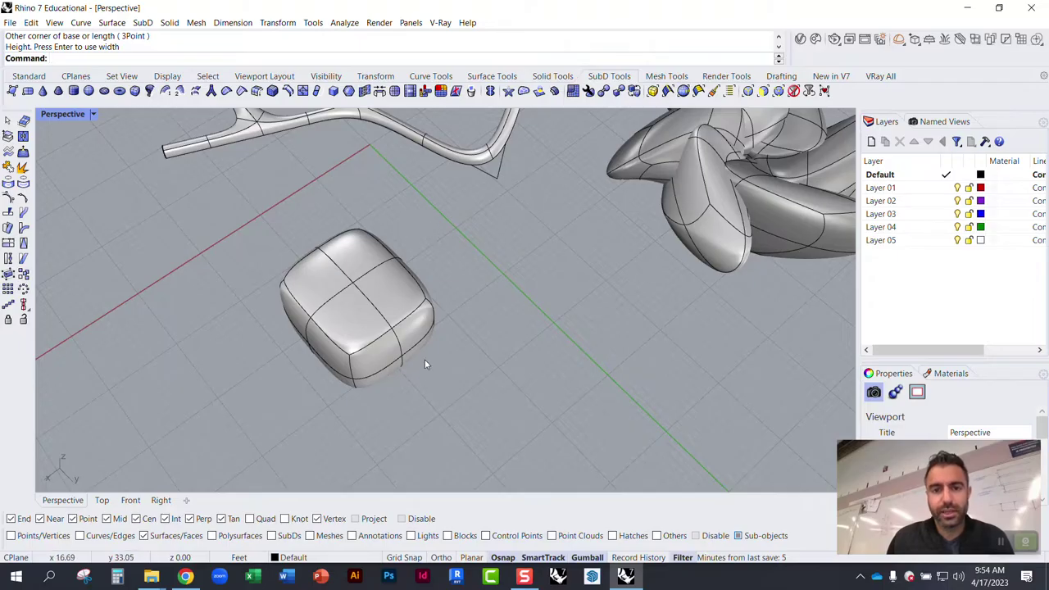
Step: Reflect the SubD box across a plane drawn through its corner facing the green axis, keeping the current primary side
left_click(490, 91)
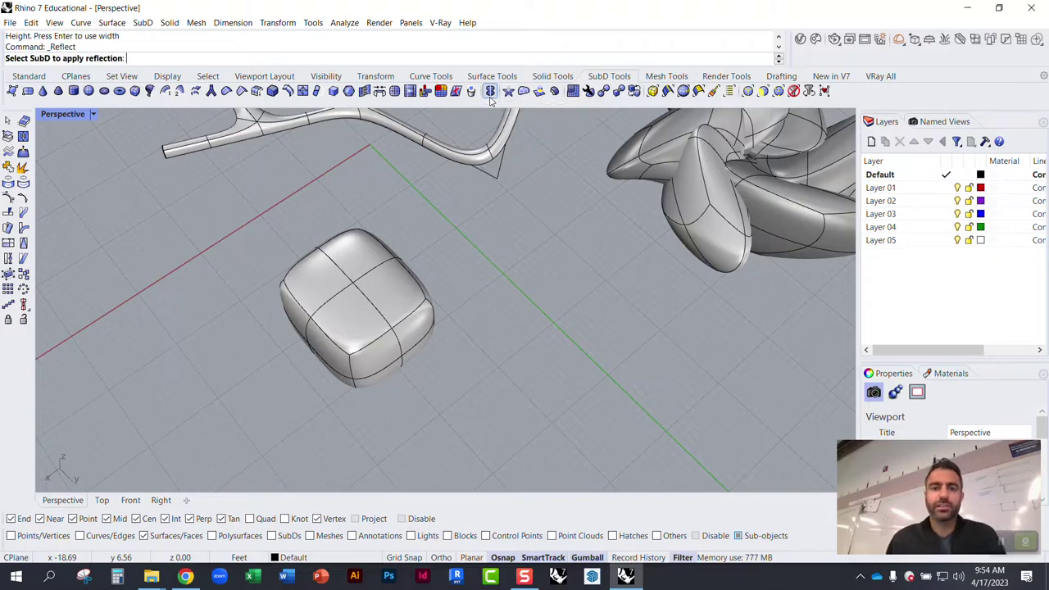
left_click(372, 284)
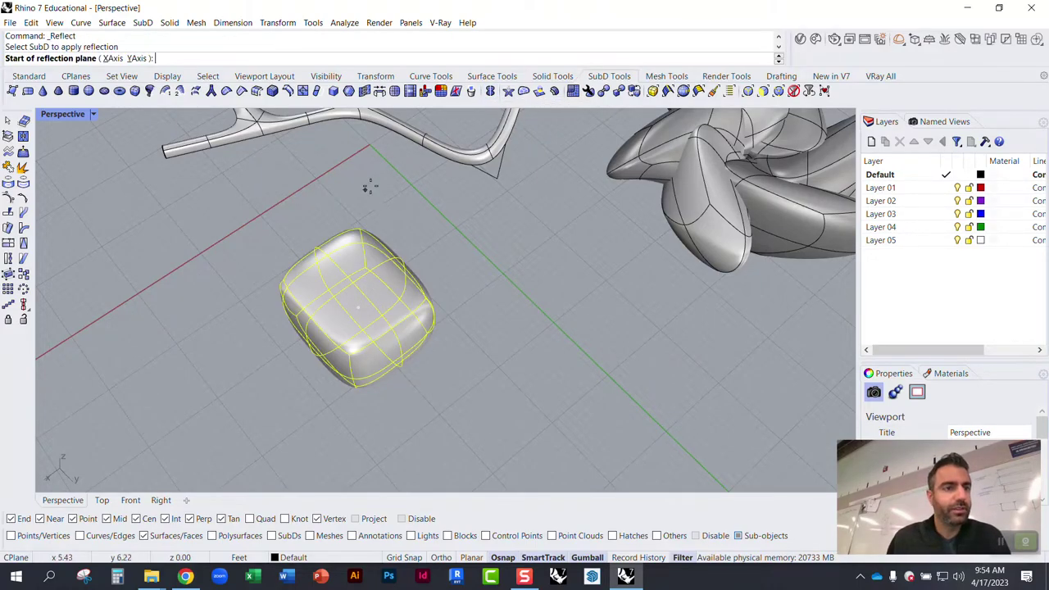
left_click(420, 230)
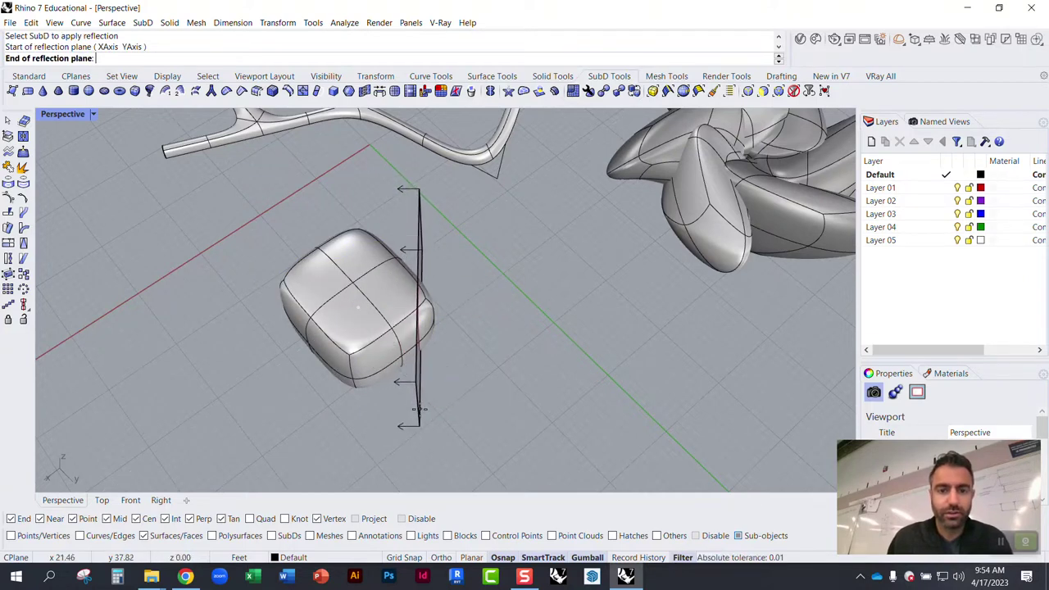
left_click(420, 413)
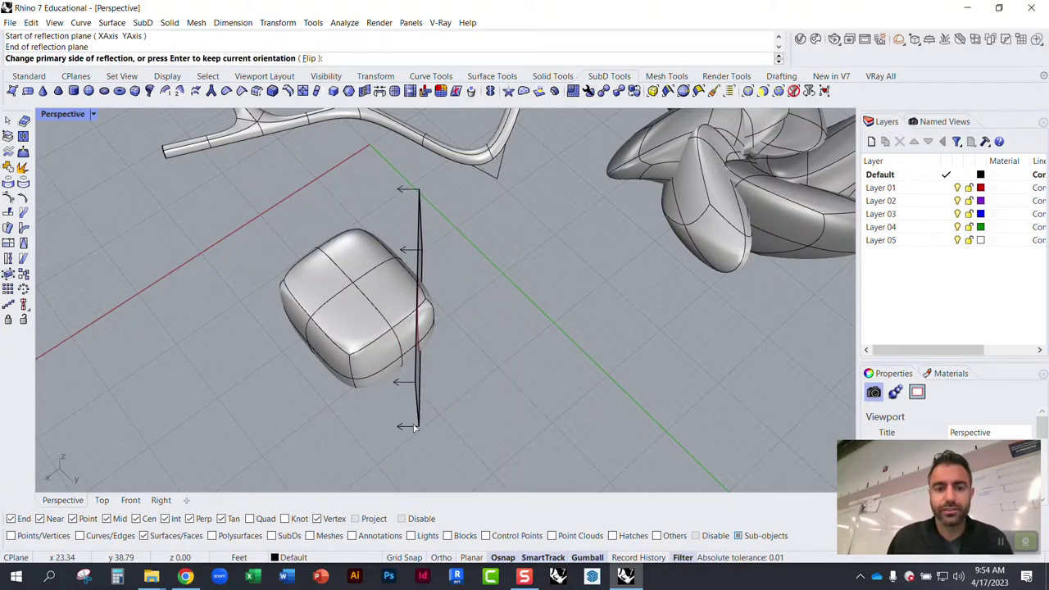
key("Return")
right_click_drag(476, 396, 454, 395)
scroll(453, 395, "up", 5)
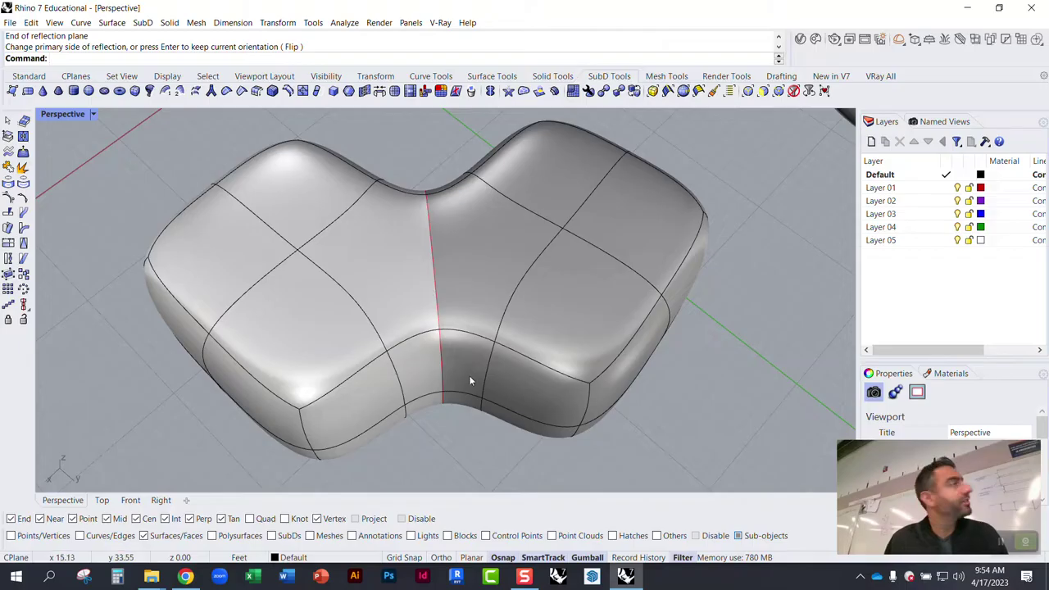
Step: Select the front top face on the original half of the reflected SubD and raise it with the gumball
left_click(293, 311)
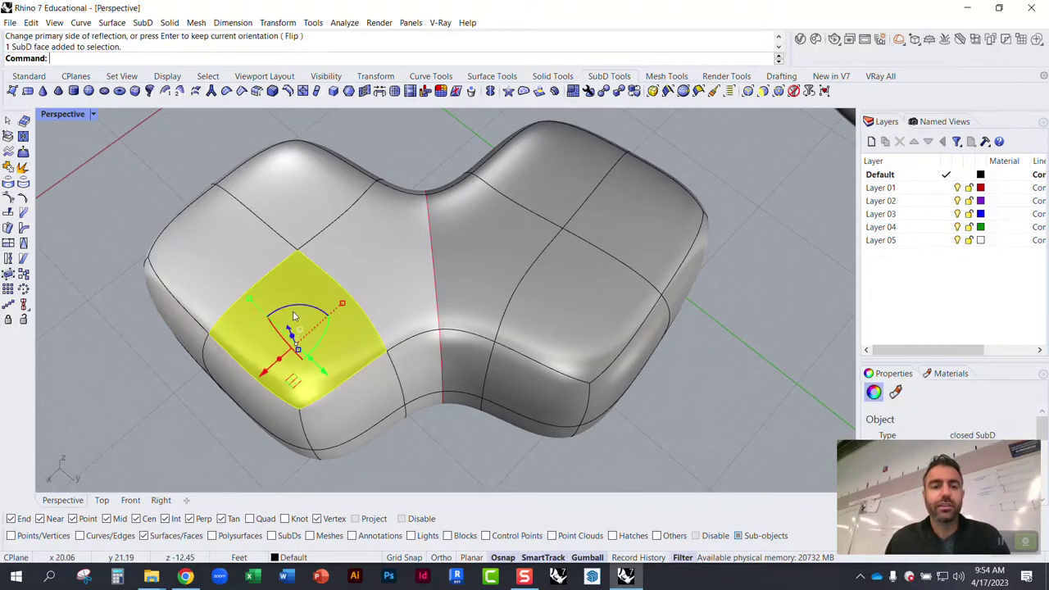
left_click_drag(293, 311, 280, 231)
right_click_drag(344, 304, 539, 153)
scroll(534, 336, "down", 5)
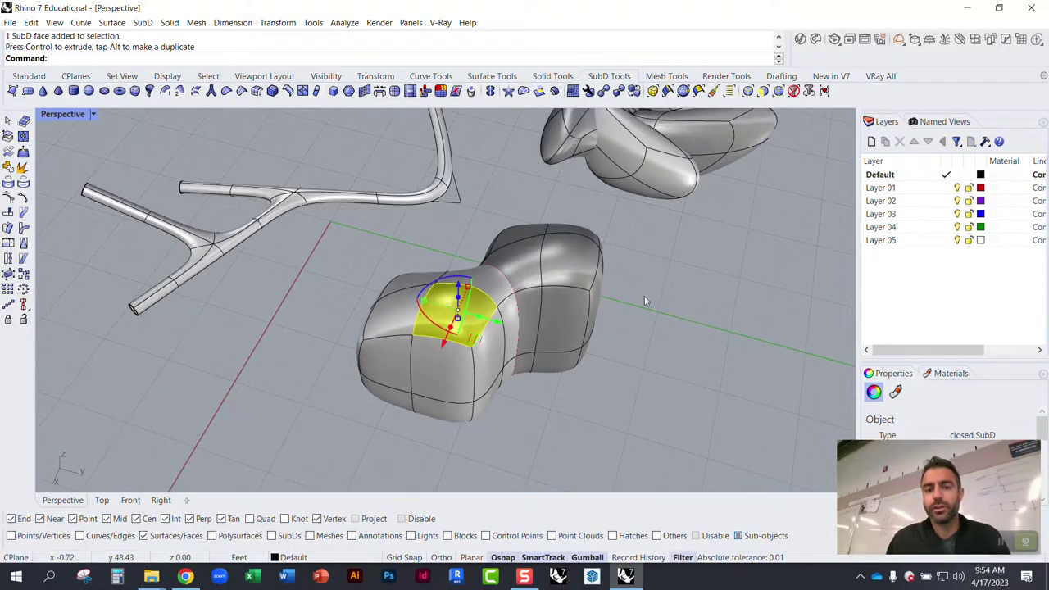
Step: Pull the selected top face outward, lower it with the gumball, and clear the selection
left_click_drag(476, 345, 475, 417)
scroll(517, 311, "up", 7)
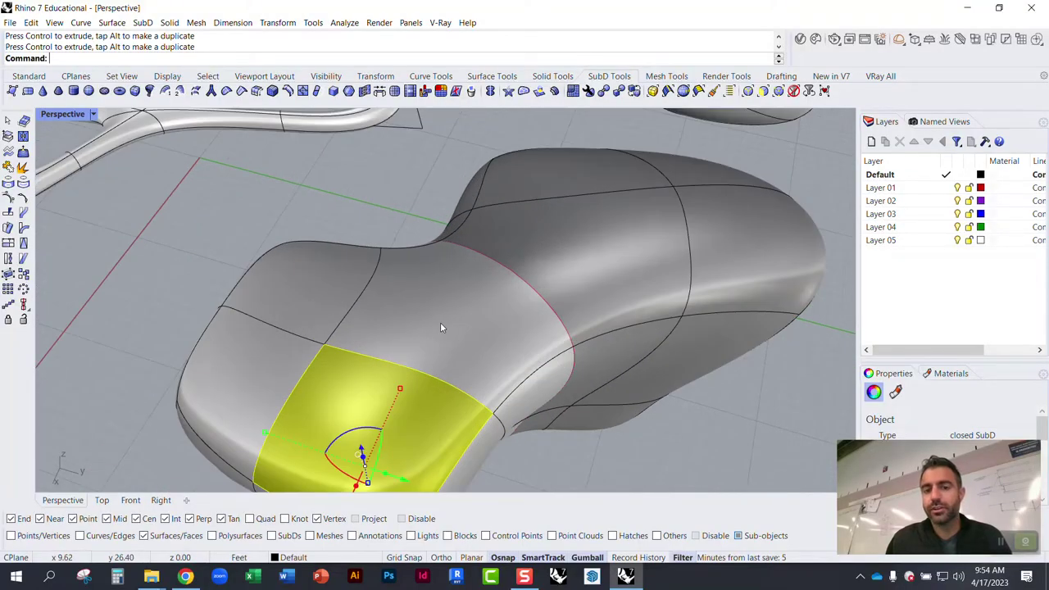
scroll(440, 322, "down", 7)
right_click_drag(440, 299, 261, 324)
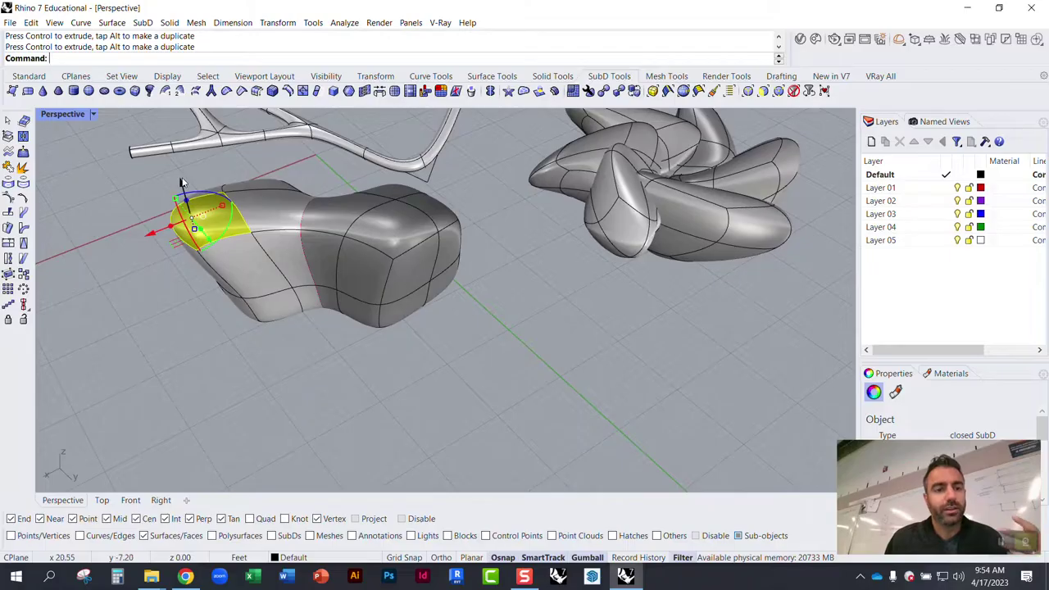
left_click_drag(182, 180, 206, 255)
left_click(330, 368)
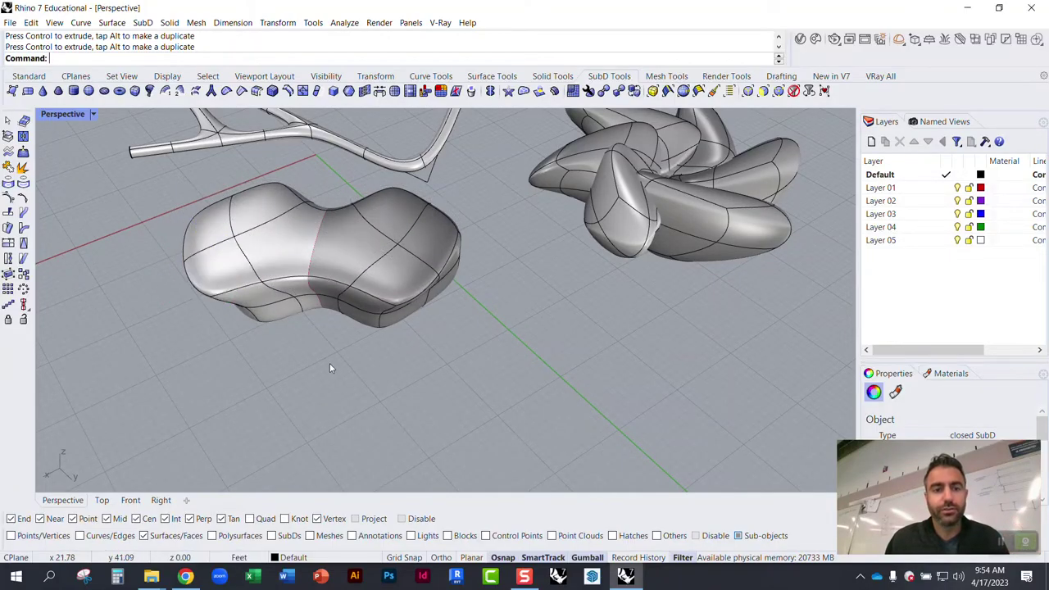
Step: Select a face at the inner end of the original half, pull it outward into an elongated arm, lower it, and clear the selection
right_click_drag(330, 368, 585, 239)
scroll(489, 216, "up", 3)
left_click(618, 293, "ctrl+shift")
left_click_drag(618, 292, 517, 340)
right_click_drag(517, 340, 403, 222)
left_click_drag(354, 160, 356, 210)
right_click_drag(467, 249, 568, 251)
left_click(524, 233)
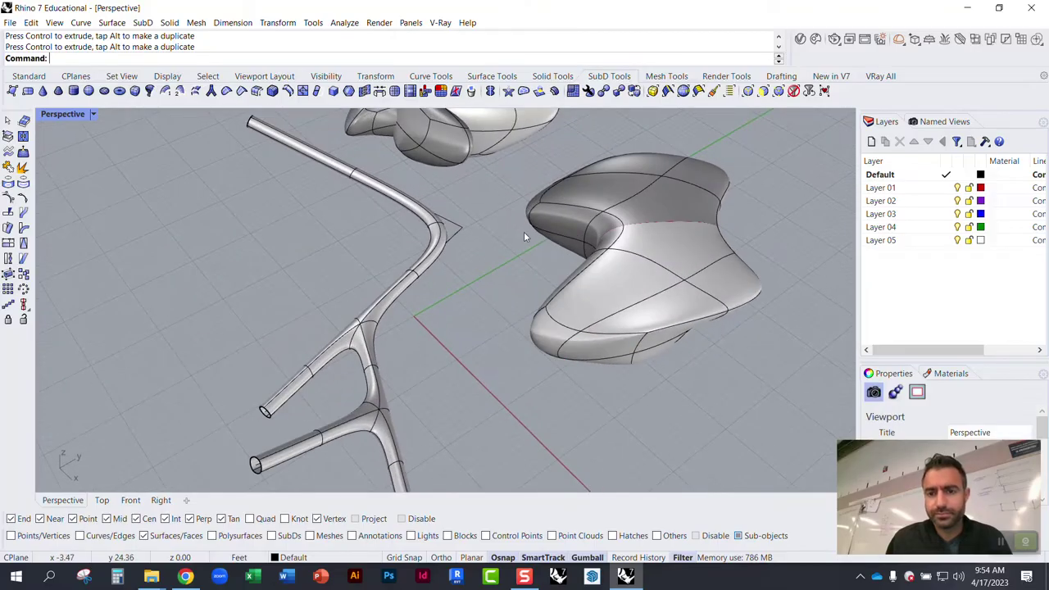
Step: Select the upper side face next to the reflection seam, move it down with the gumball, and clear the selection
scroll(660, 197, "up", 5)
right_click_drag(666, 202, 645, 187)
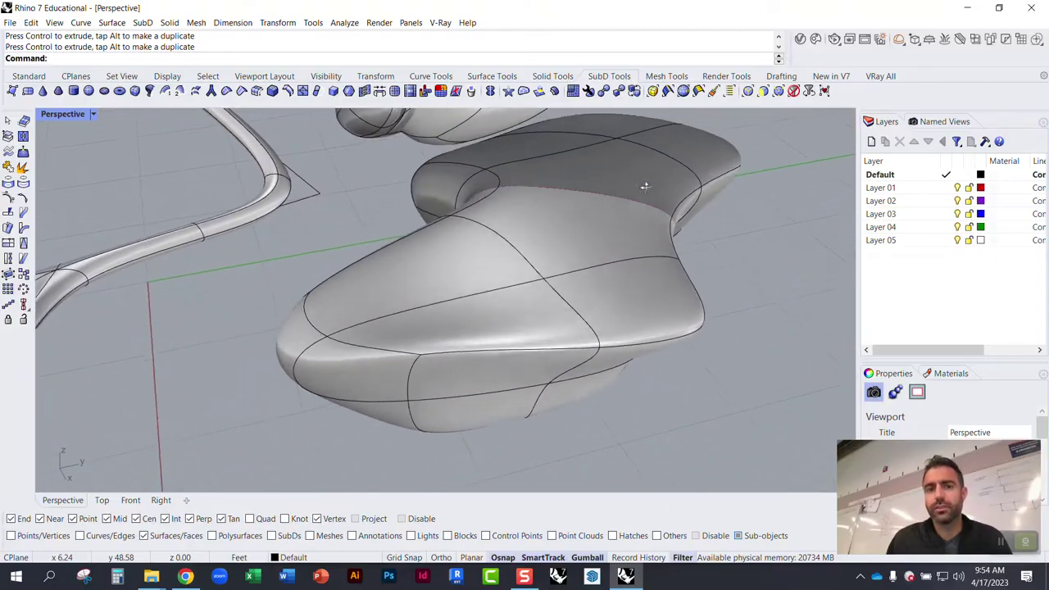
scroll(597, 300, "down", 5)
scroll(634, 238, "up", 5)
right_click_drag(633, 238, 538, 276)
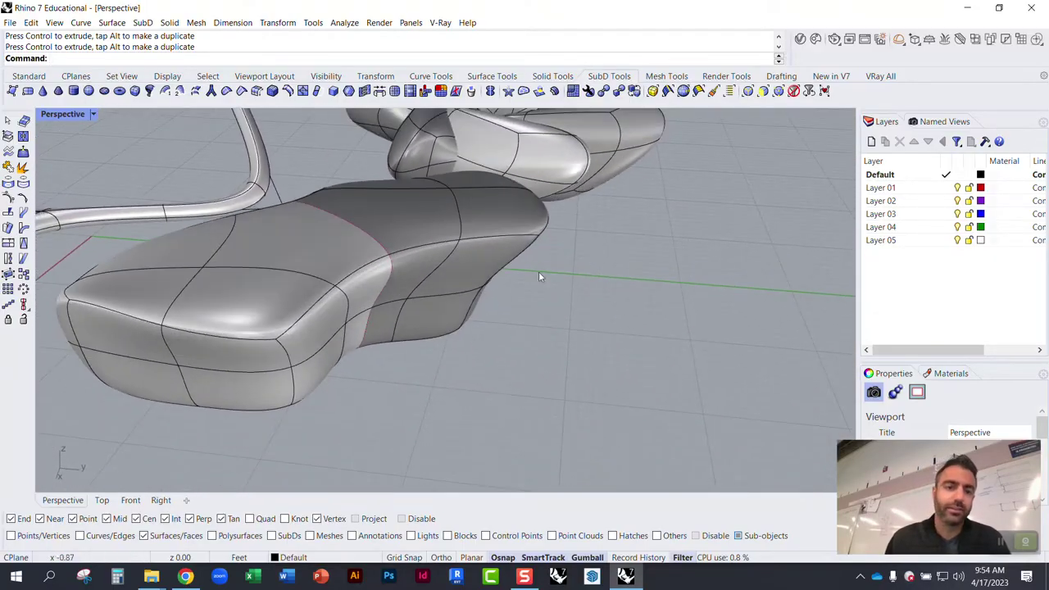
left_click(378, 291, "ctrl+shift")
left_click_drag(387, 244, 389, 314)
right_click_drag(363, 299, 425, 287)
key("Escape")
Step: Crease the upper outer edges of the reflected SubD, along the long side and around the corner across the seam
right_click_drag(527, 332, 430, 369)
right_click_drag(554, 343, 344, 251)
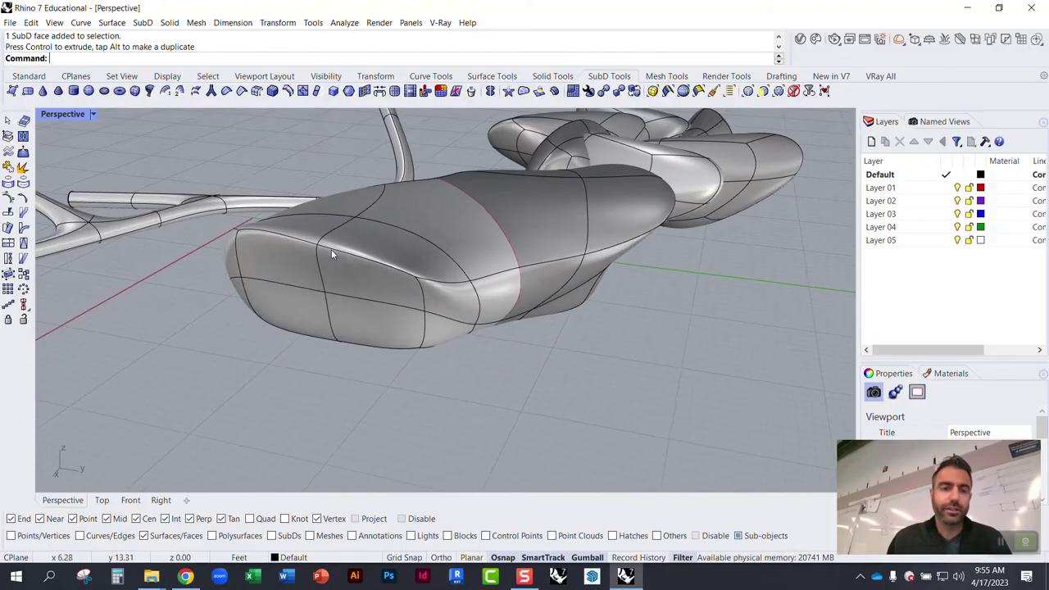
right_click_drag(213, 246, 729, 253)
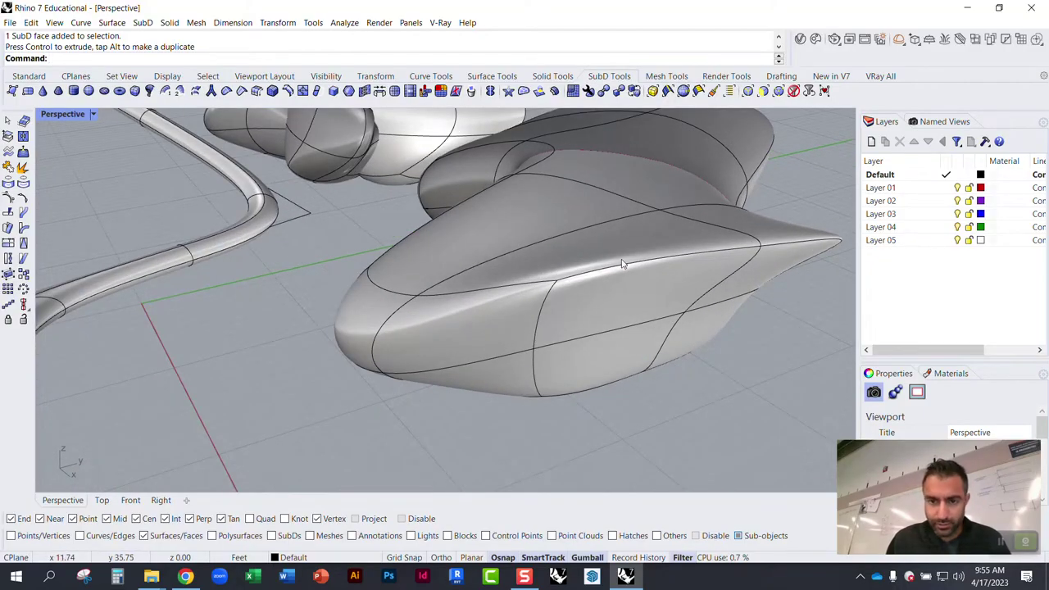
scroll(458, 313, "down", 5)
scroll(579, 245, "up", 3)
right_click_drag(579, 245, 568, 265)
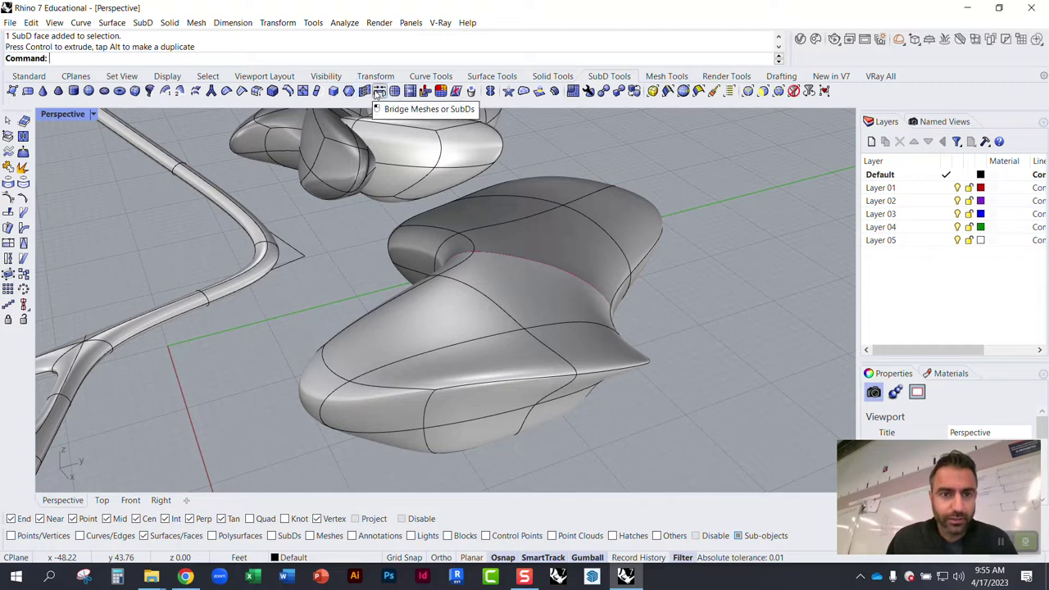
left_click(242, 92)
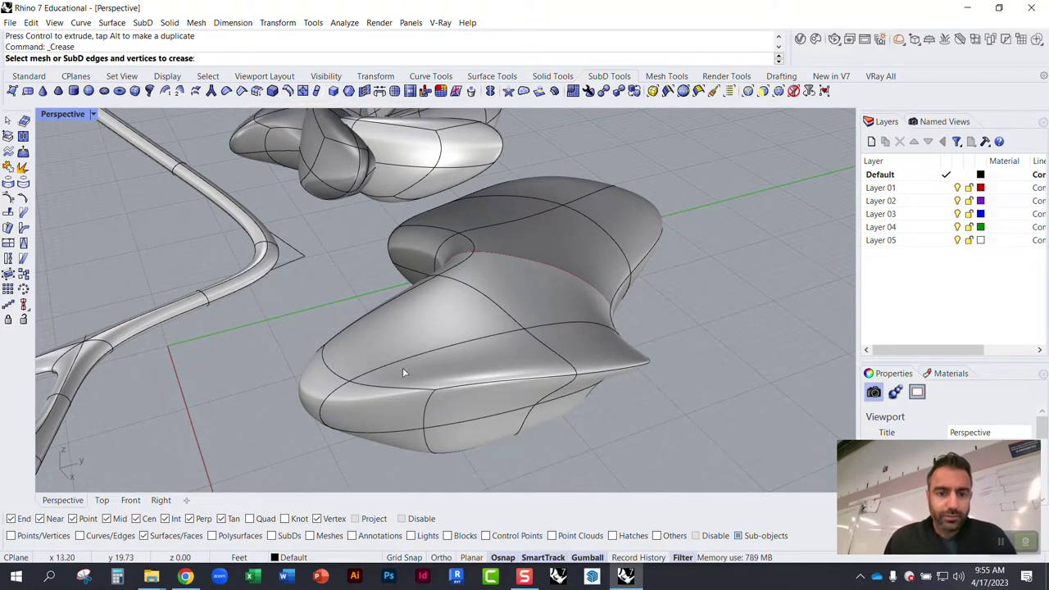
left_click(489, 386)
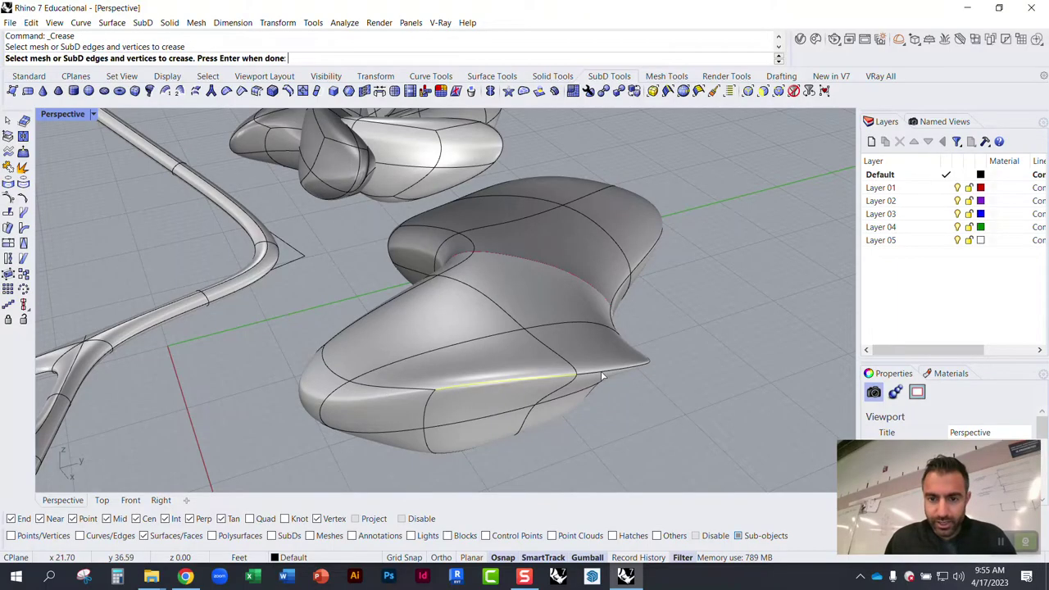
right_click_drag(602, 376, 402, 375)
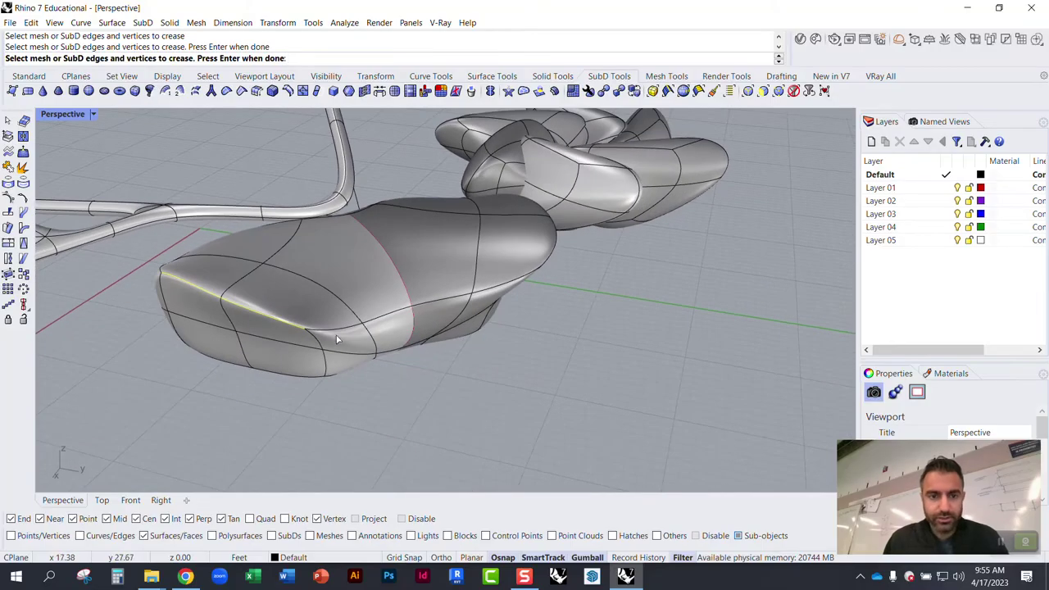
left_click(385, 320)
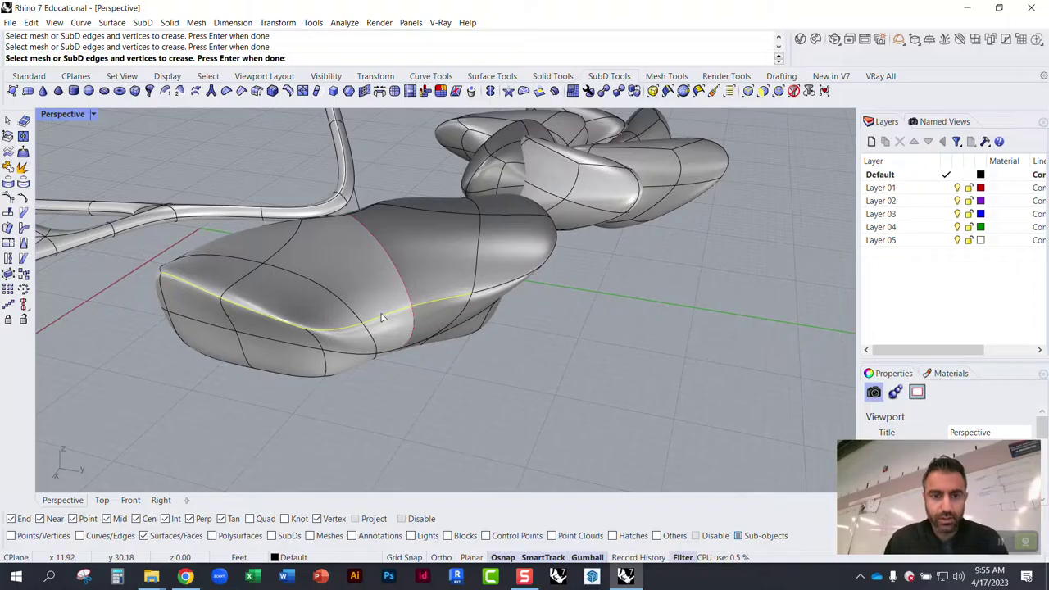
key("Return")
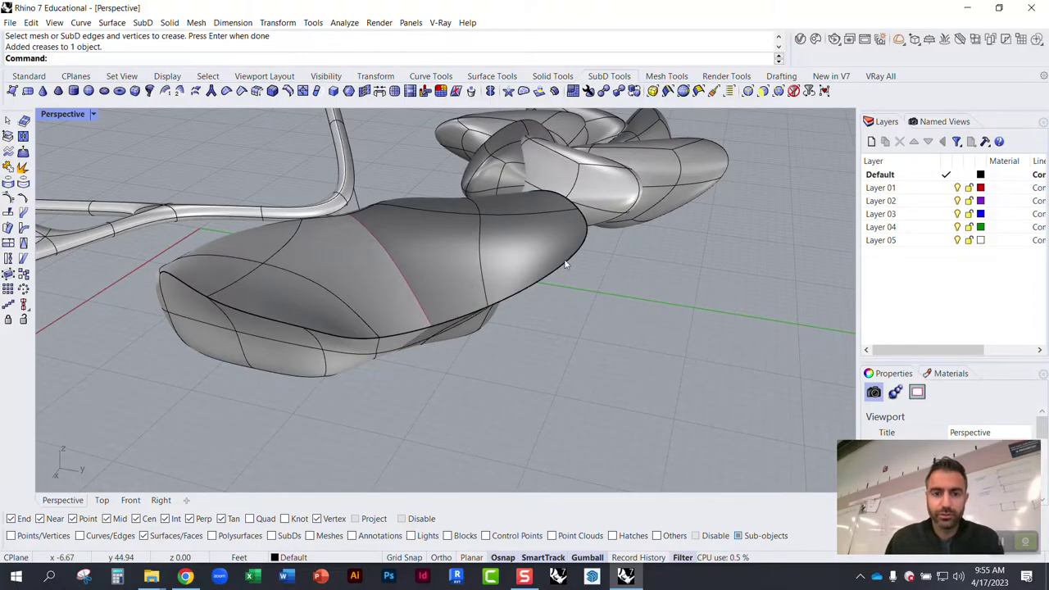
Step: Crease the remaining upper rim edges, along the inner notch across the seam and around the arm ends to the existing crease
right_click_drag(565, 264, 243, 266)
scroll(233, 213, "up", 5)
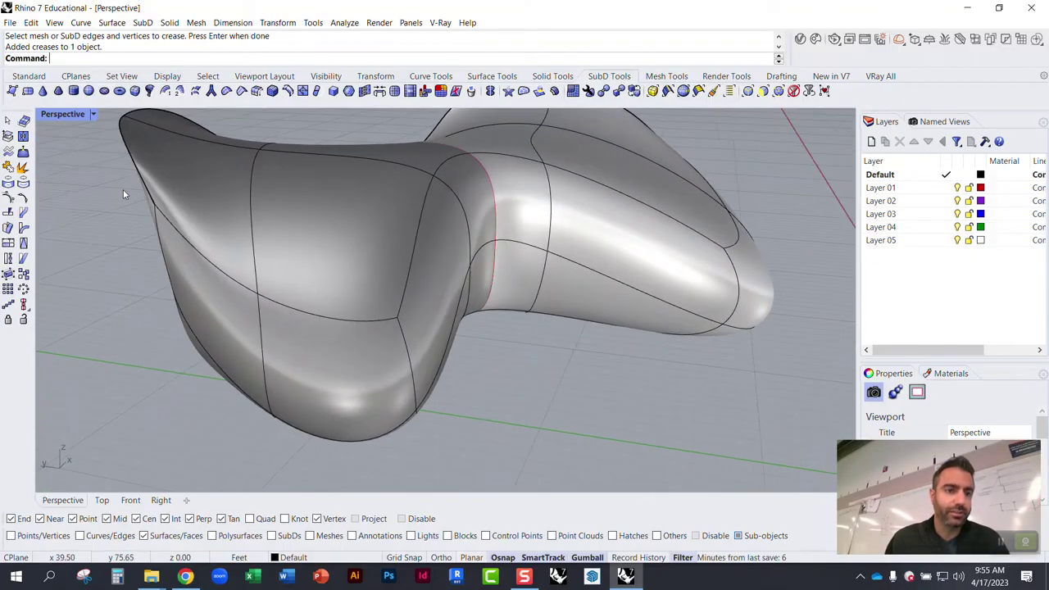
right_click_drag(378, 320, 414, 305)
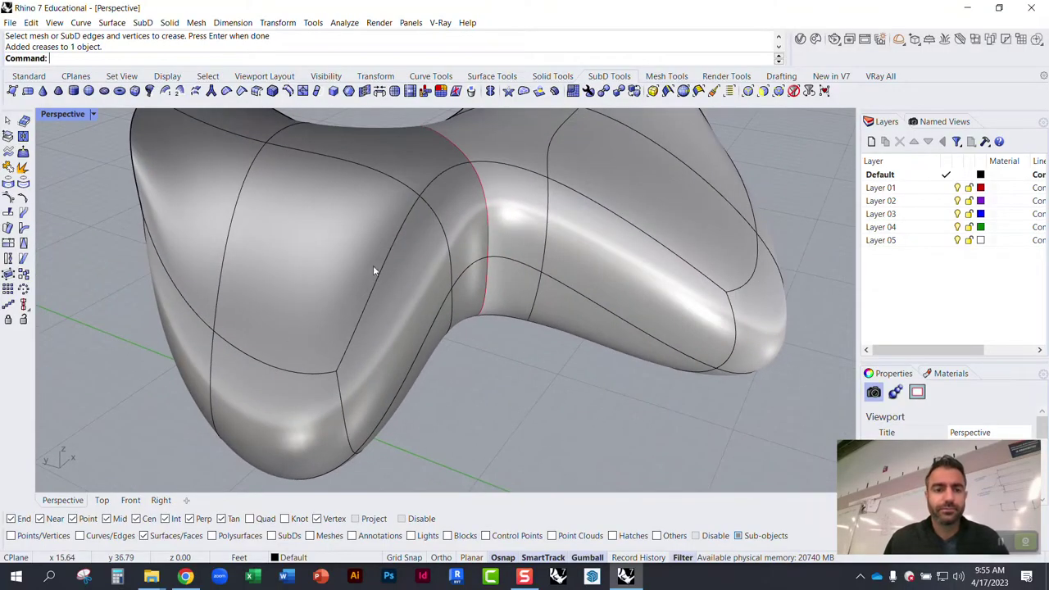
right_click_drag(373, 266, 317, 319)
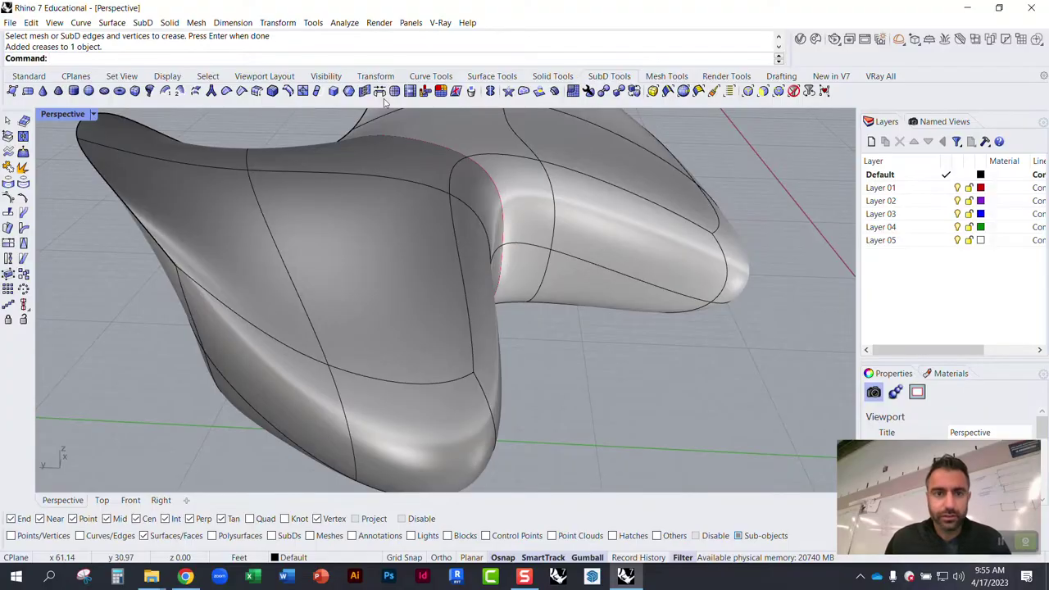
left_click(242, 92)
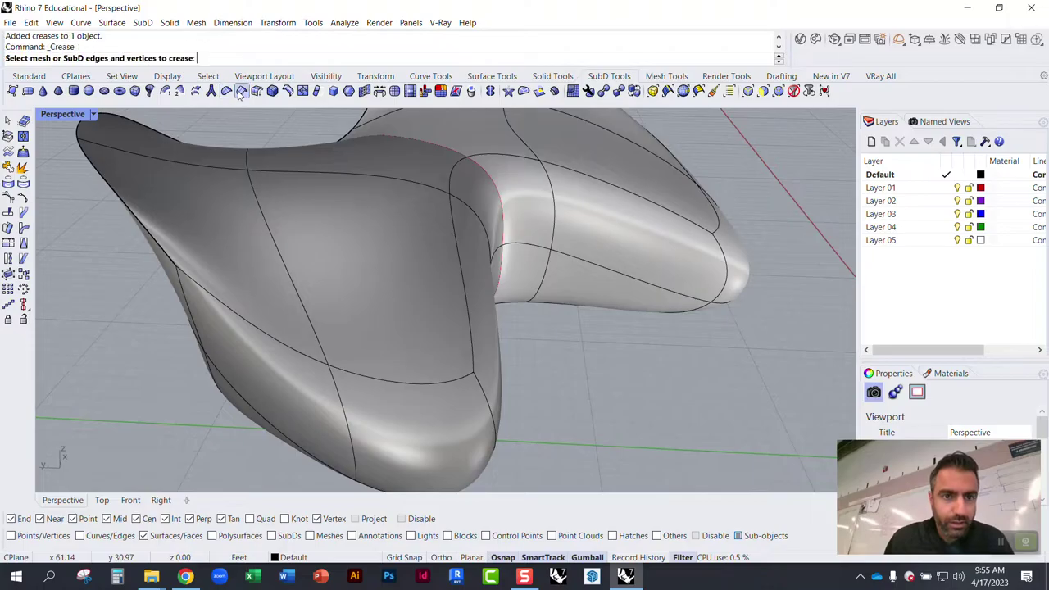
right_click_drag(459, 233, 522, 170)
left_click(521, 170)
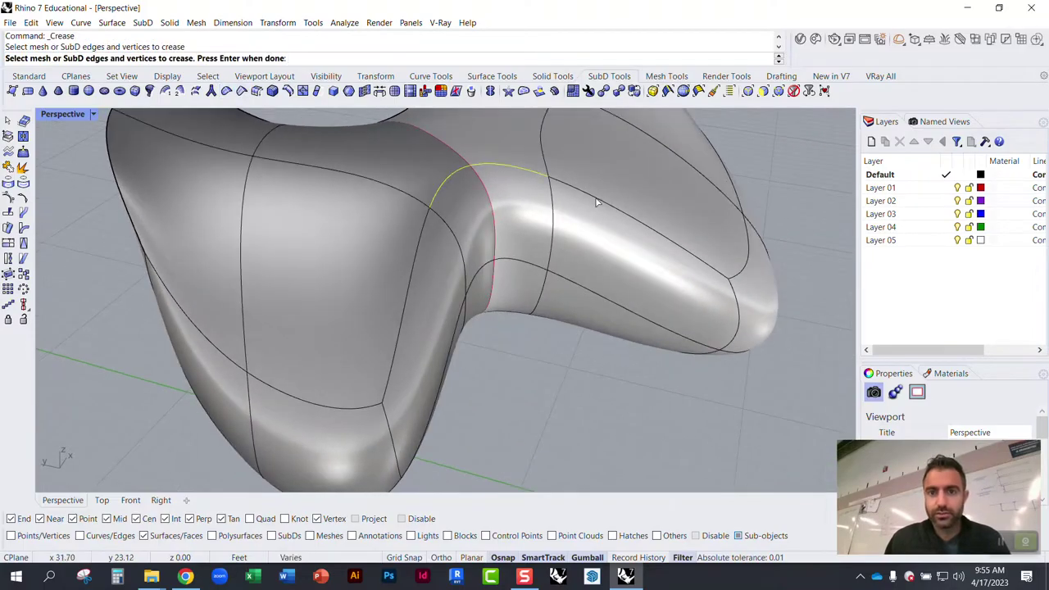
left_click(704, 263)
right_click_drag(747, 272, 628, 306)
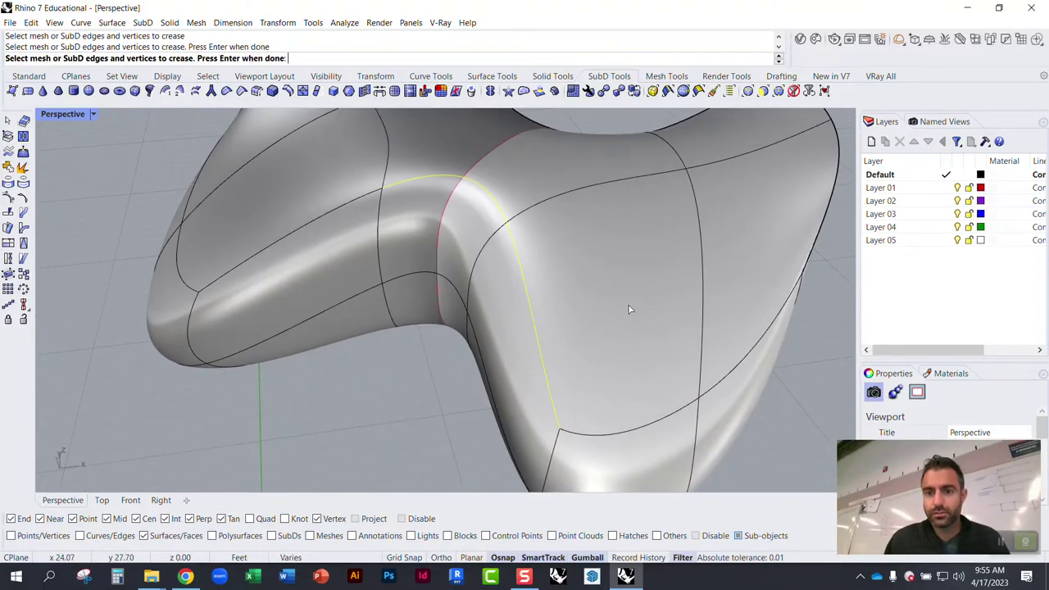
left_click(688, 402)
left_click(706, 391)
scroll(560, 361, "down", 4)
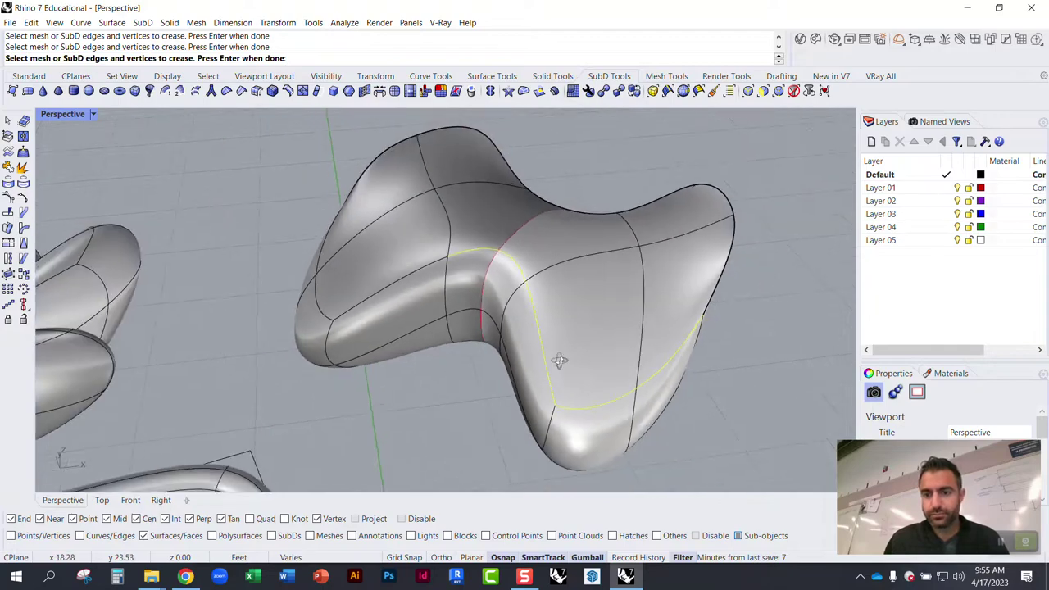
right_click_drag(560, 360, 671, 250)
key("Return")
scroll(314, 253, "up", 3)
right_click_drag(314, 250, 300, 304)
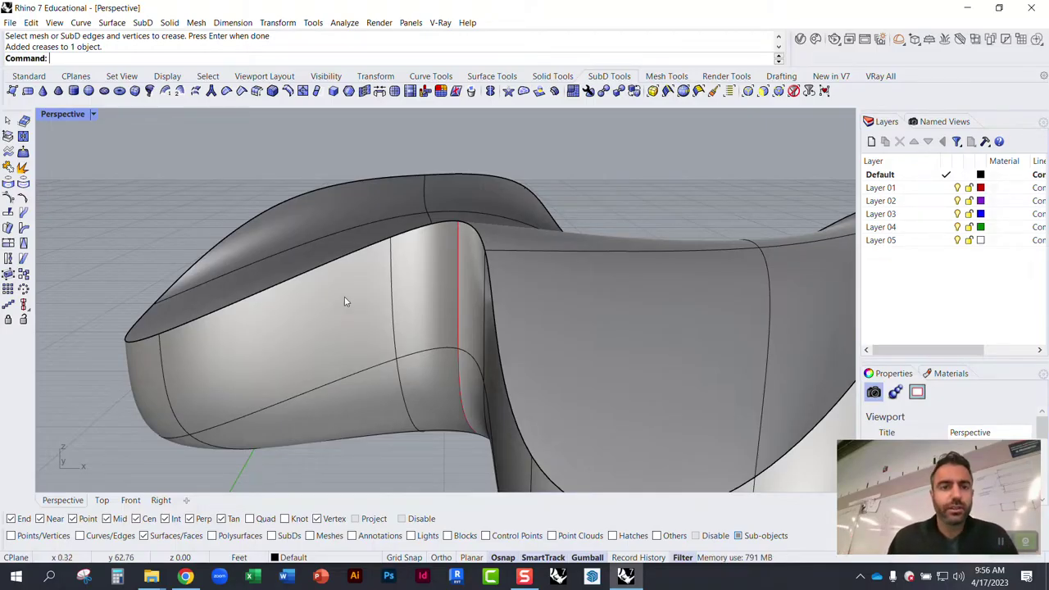
Step: Delete one face on the lower outer side of the creased, reflected SubD
mouse_move(344, 302)
right_mouse_down()
mouse_move(379, 290)
mouse_move(354, 291)
right_mouse_up()
scroll(444, 183, "down", 4)
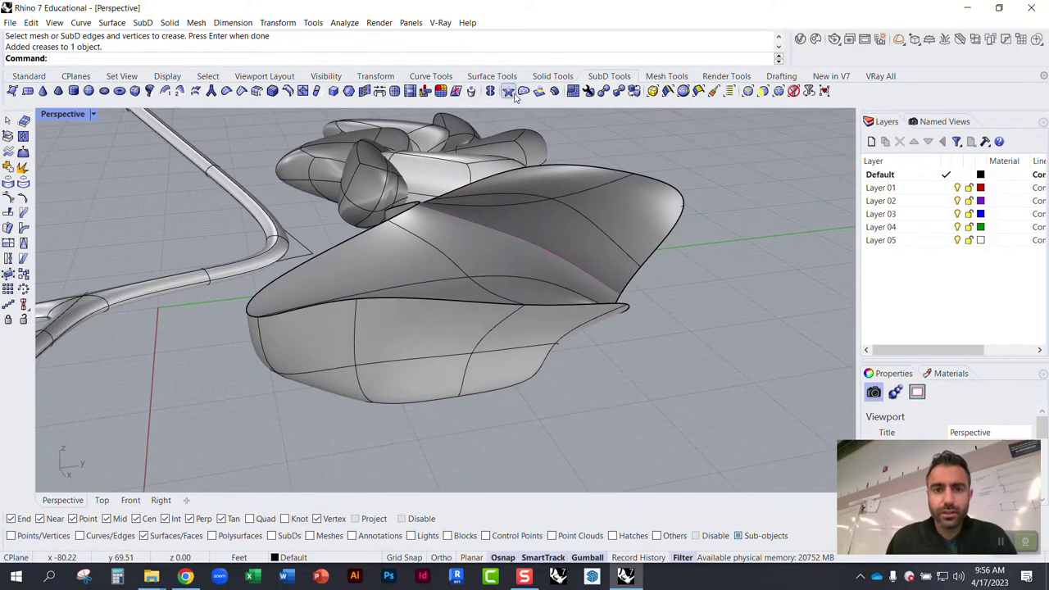
right_click_drag(476, 225, 372, 306)
scroll(521, 355, "down", 4)
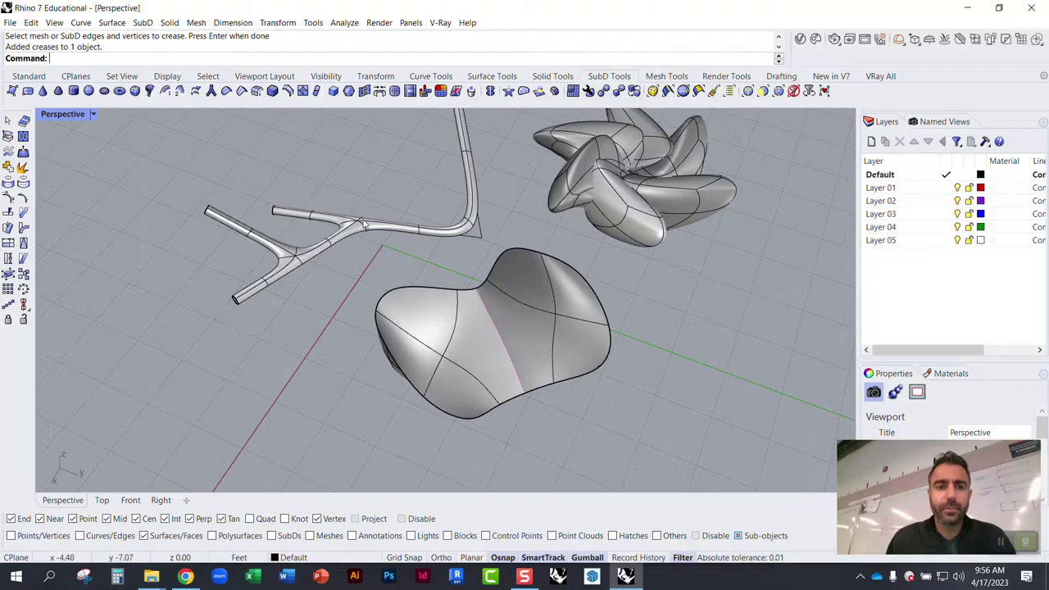
scroll(363, 222, "up", 4)
right_click_drag(498, 287, 584, 250)
scroll(531, 279, "up", 5)
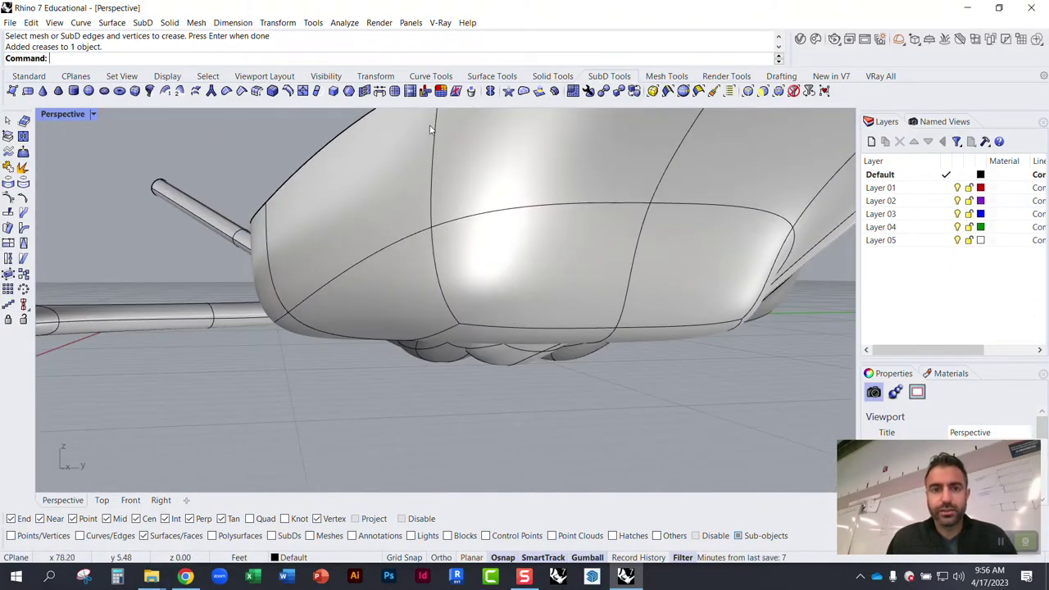
left_click(489, 91)
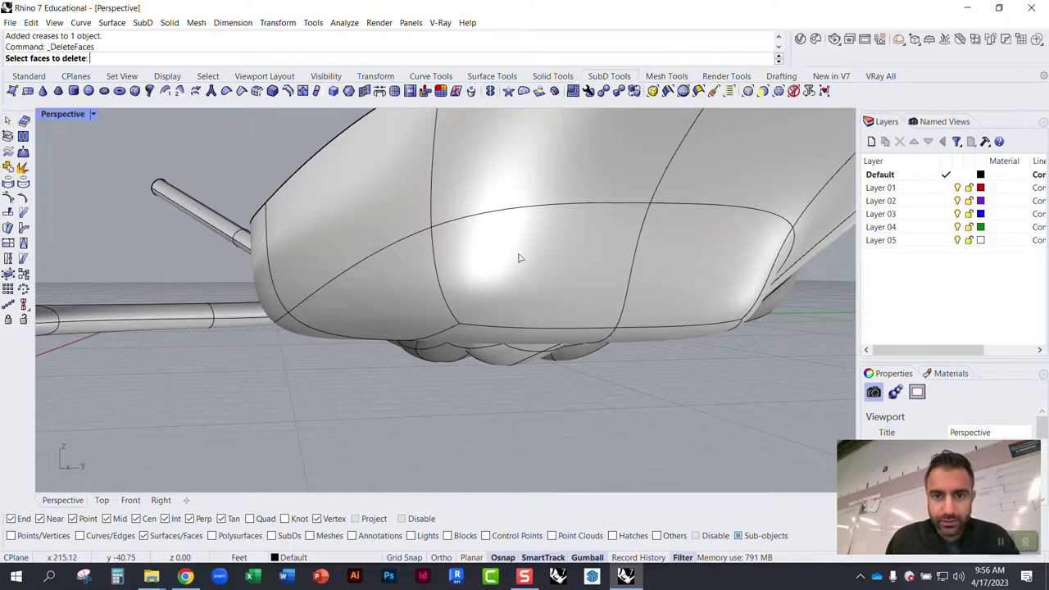
left_click(519, 258)
key("Return")
scroll(546, 222, "down", 4)
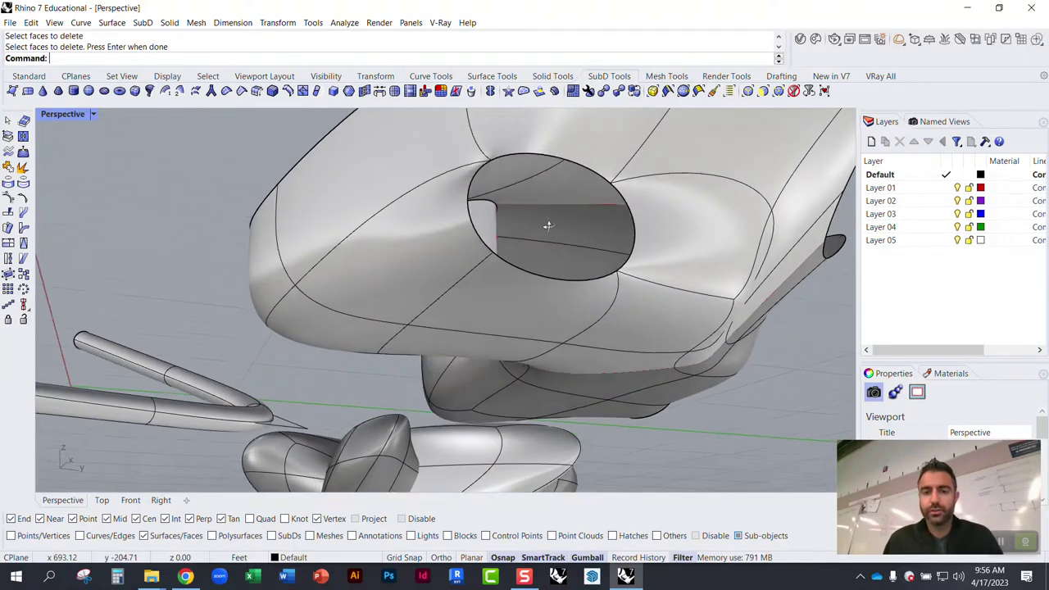
Step: Examine the openings in both mirrored halves of the SubD, from outside and through the interior
right_click_drag(550, 222, 529, 227)
scroll(529, 227, "up", 6)
right_click_drag(574, 288, 482, 339)
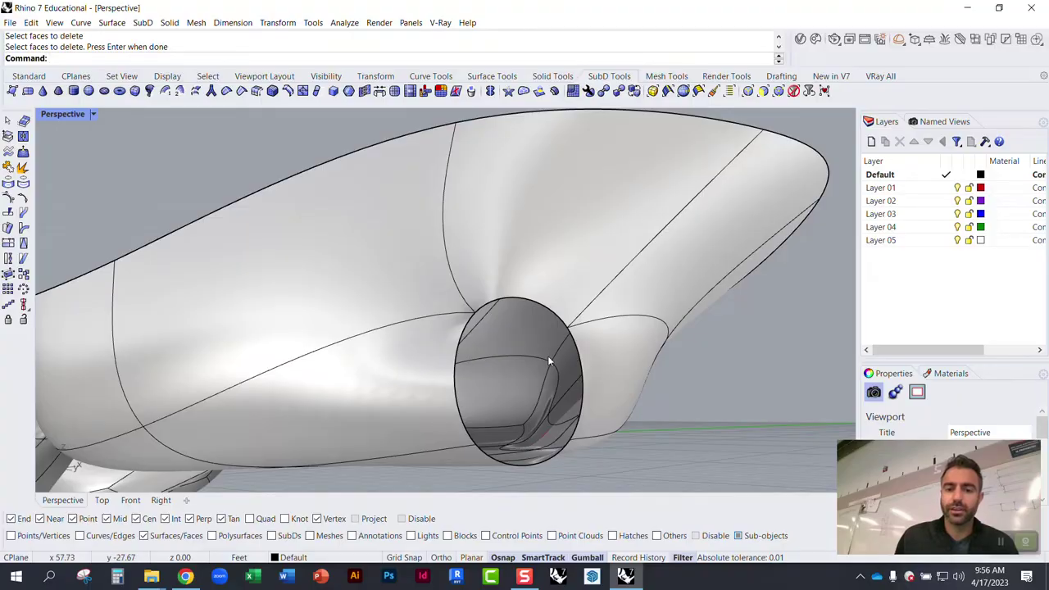
right_click_drag(550, 362, 457, 360)
scroll(529, 330, "up", 5)
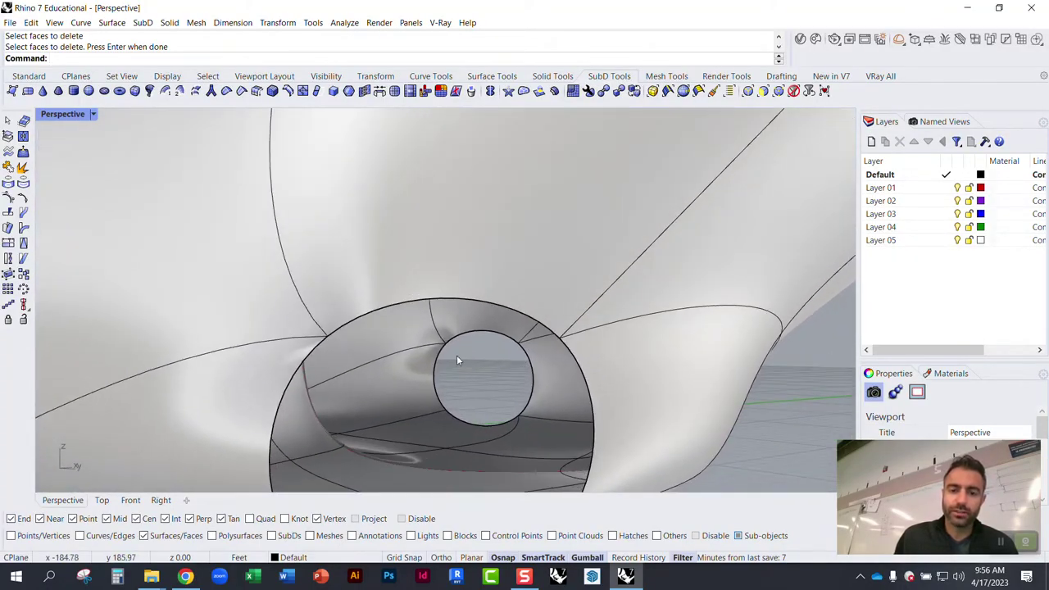
scroll(465, 360, "down", 5)
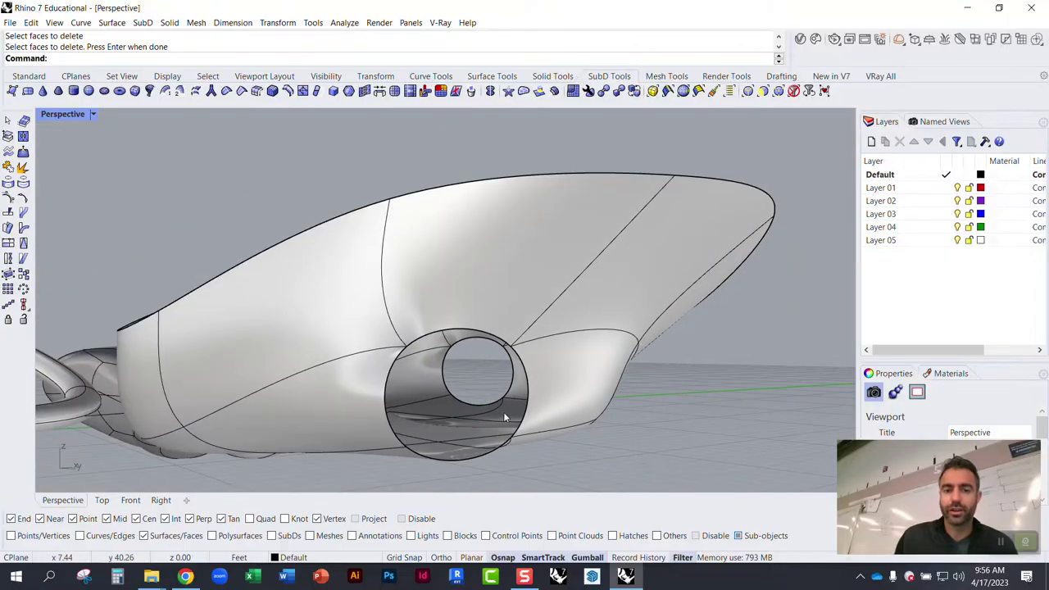
right_click_drag(505, 418, 400, 351)
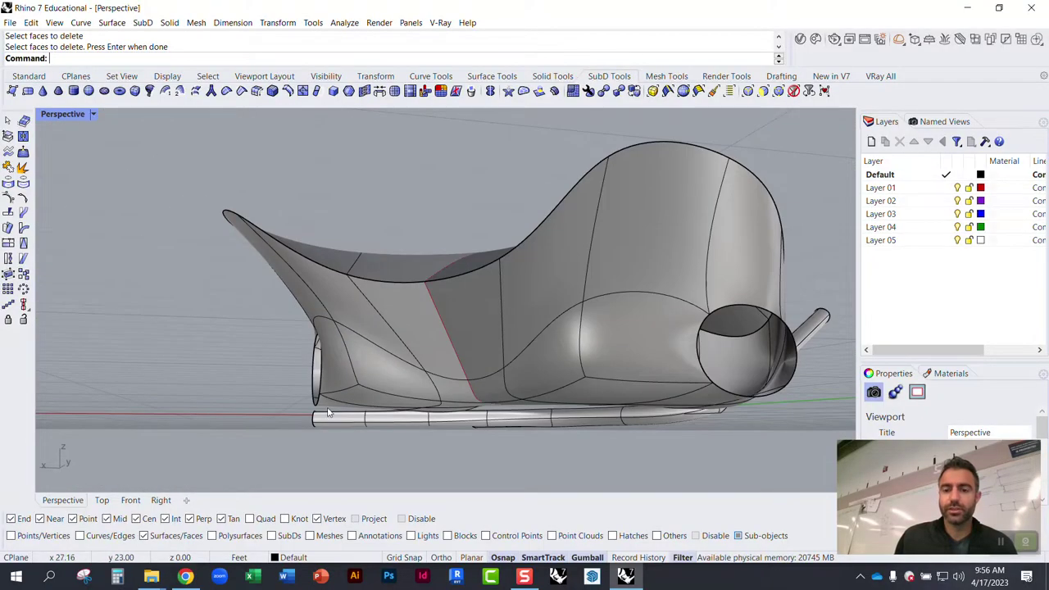
right_click_drag(311, 393, 438, 401)
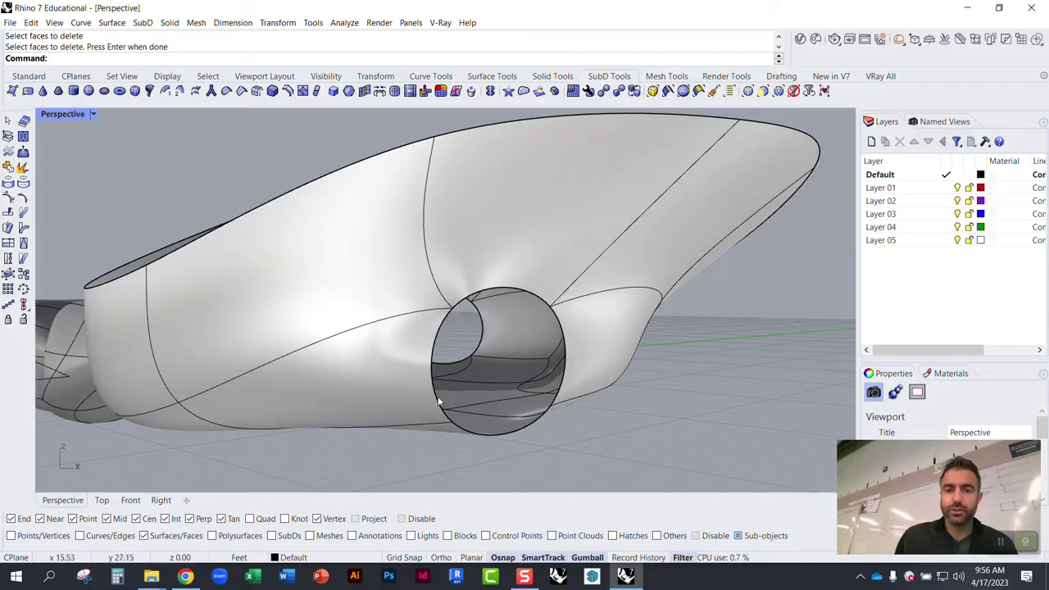
Step: Fill the side opening of the reflected SubD using its full loop of boundary edges and the Automatic patch style
left_click(525, 91)
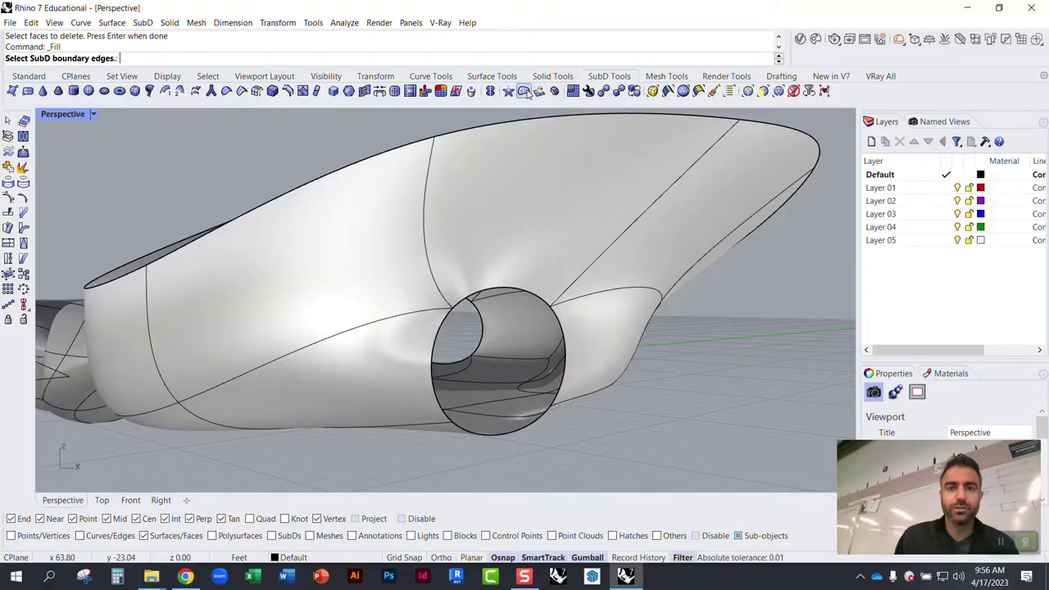
left_click(511, 290)
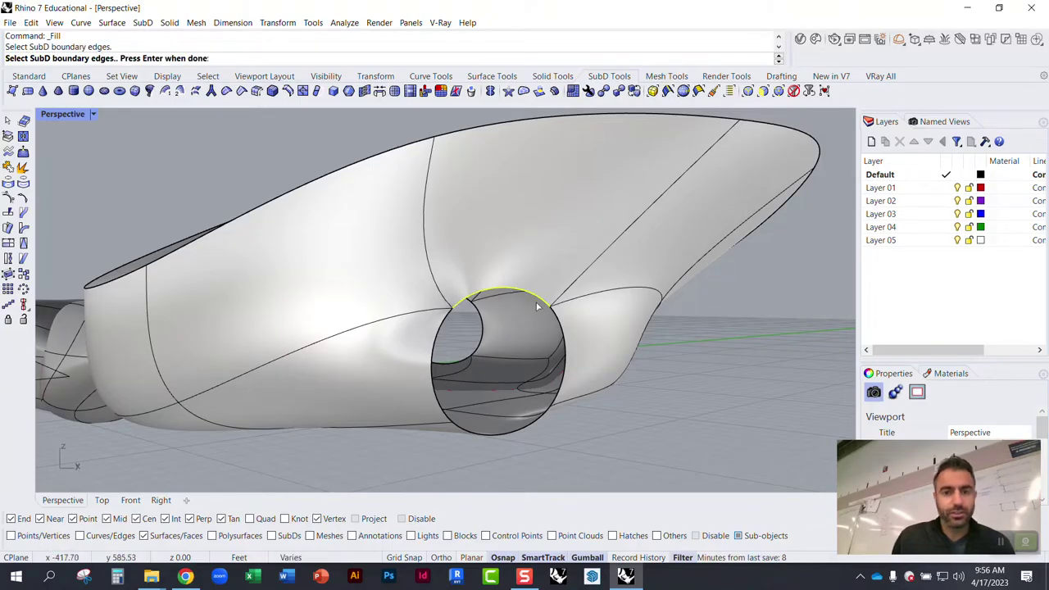
double_click(559, 320)
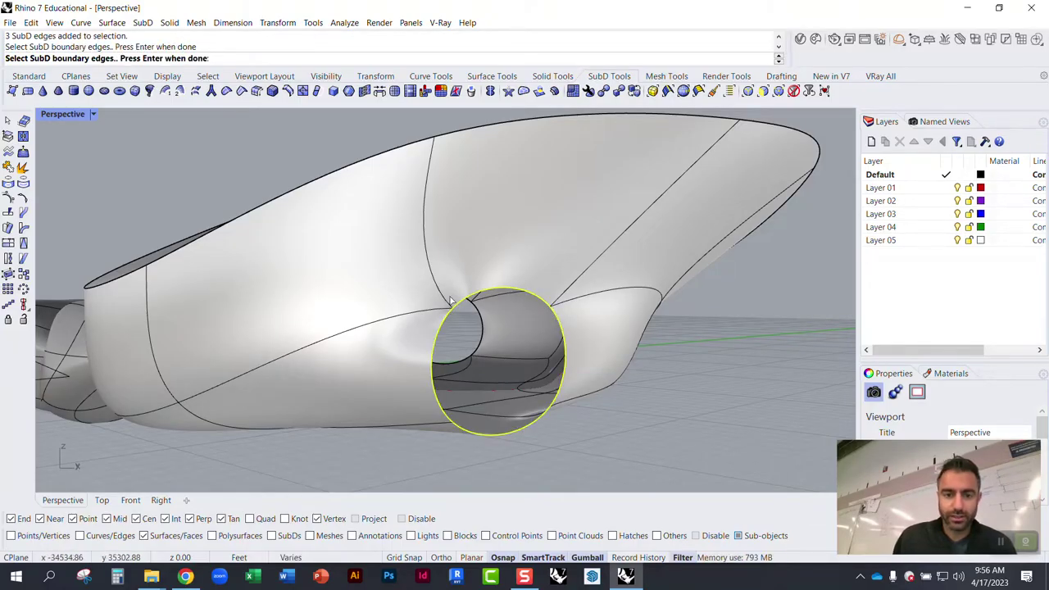
key("Return")
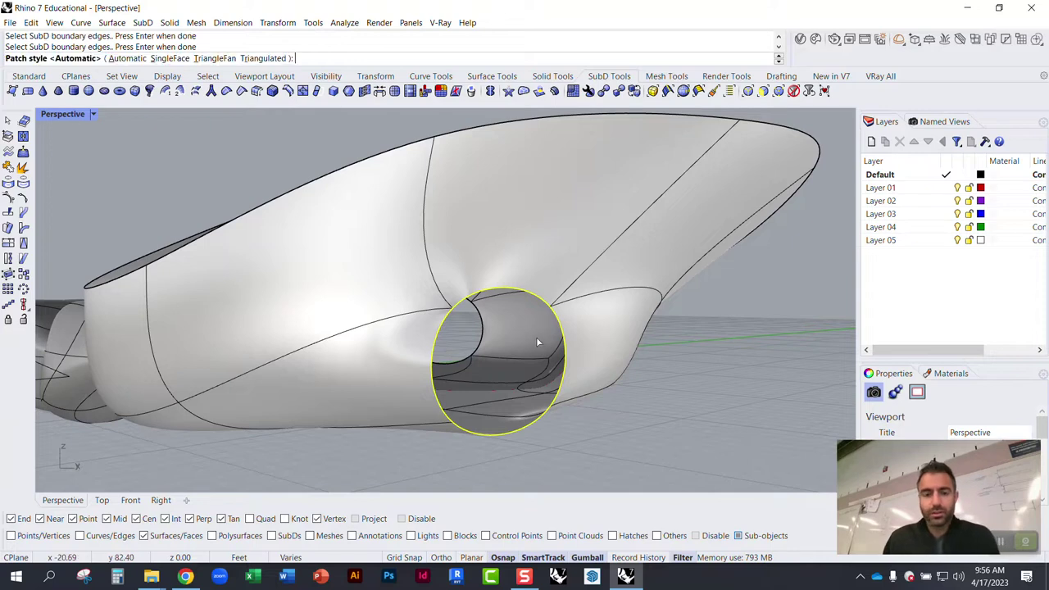
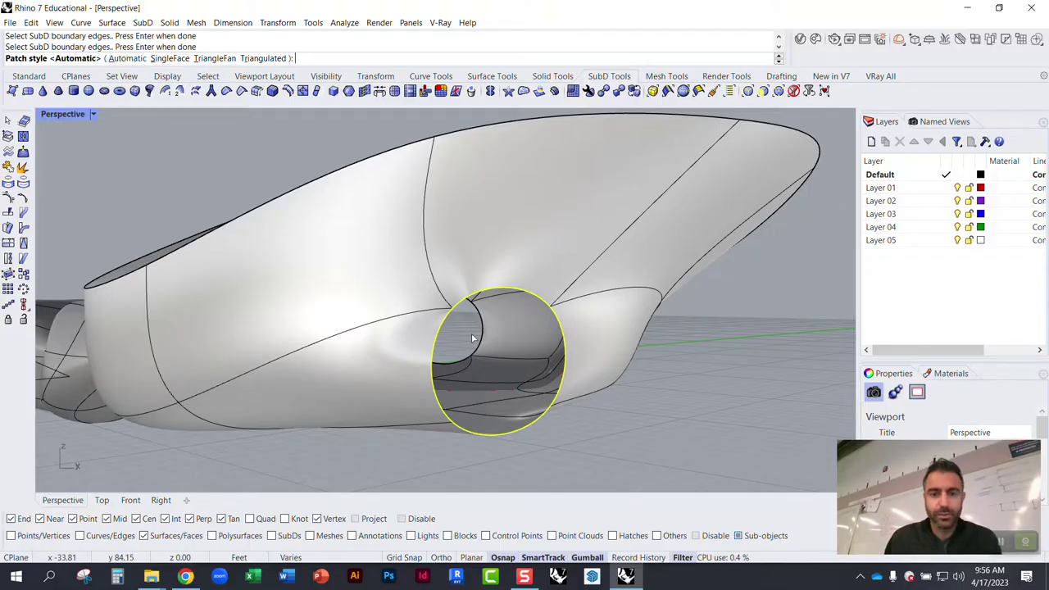
key("Return")
right_click_drag(560, 392, 405, 183)
right_click_drag(480, 300, 415, 345)
right_click_drag(499, 316, 432, 306)
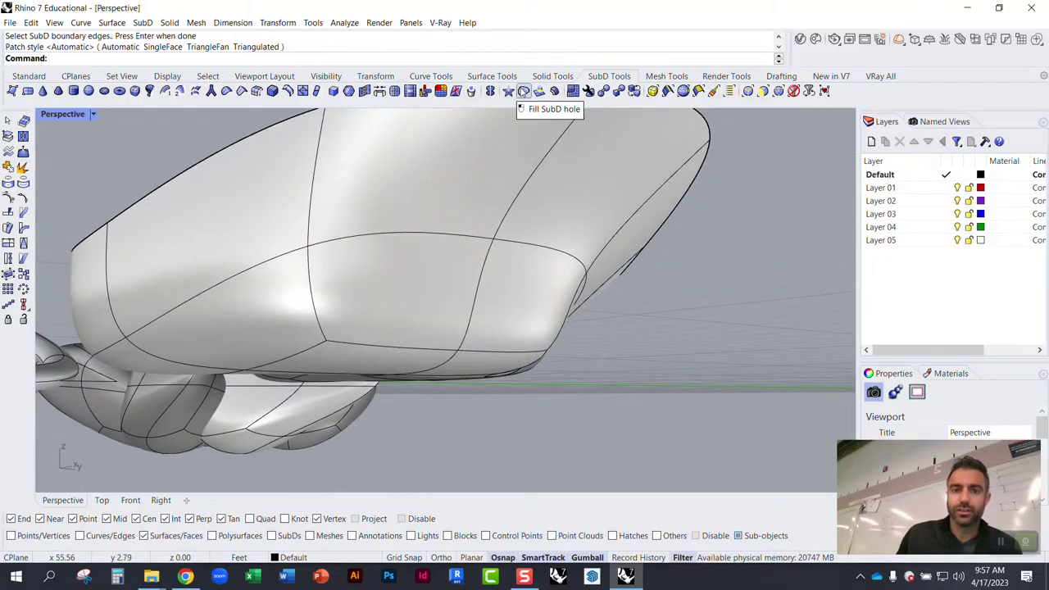
right_click_drag(390, 237, 527, 378)
scroll(527, 376, "down", 15)
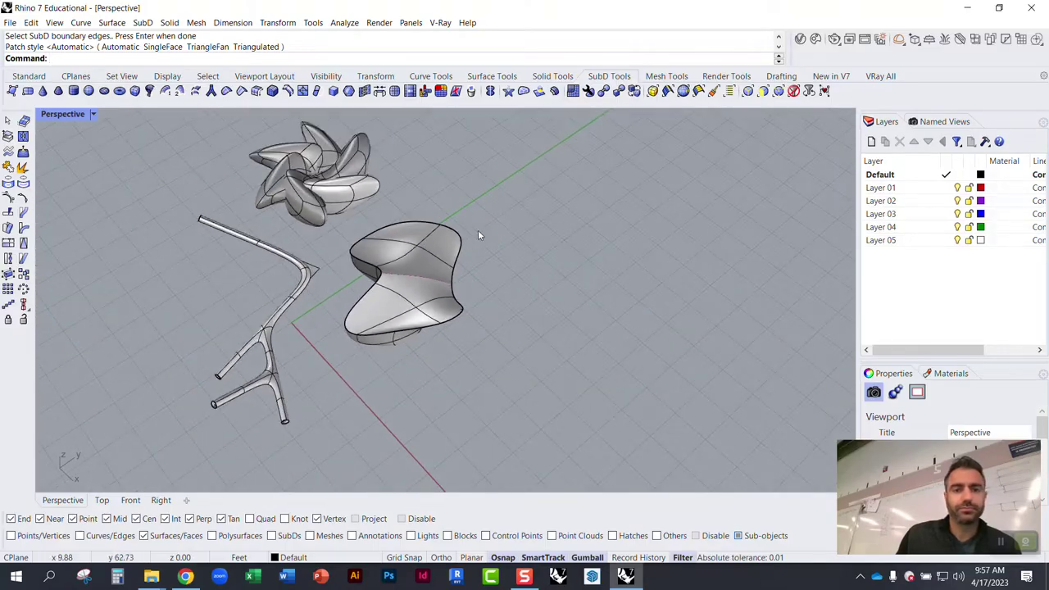
Step: Create a SubD plane with XCount 6 and YCount 6 in the empty area along the green axis, beyond the existing models
scroll(478, 229, "up", 6)
right_click_drag(508, 255, 459, 225)
scroll(279, 280, "down", 4)
scroll(466, 222, "up", 6)
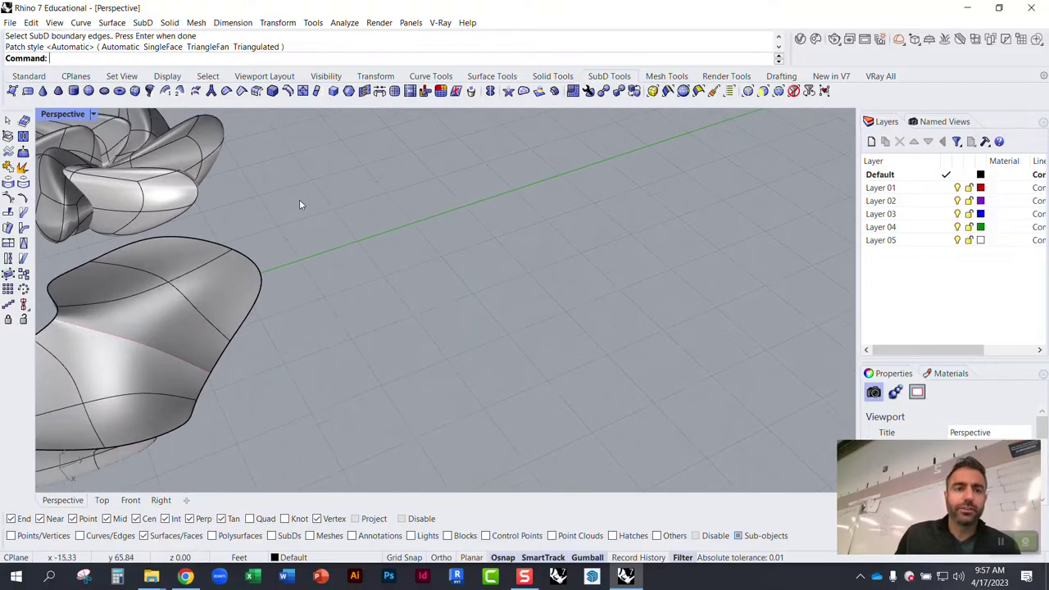
right_click_drag(304, 227, 252, 190)
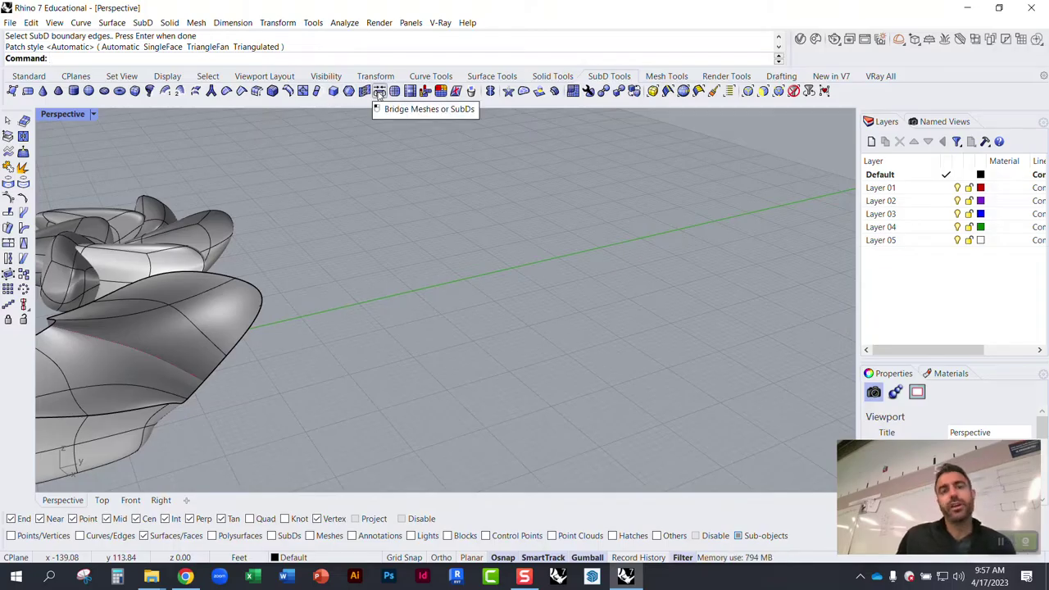
scroll(311, 300, "up", 3)
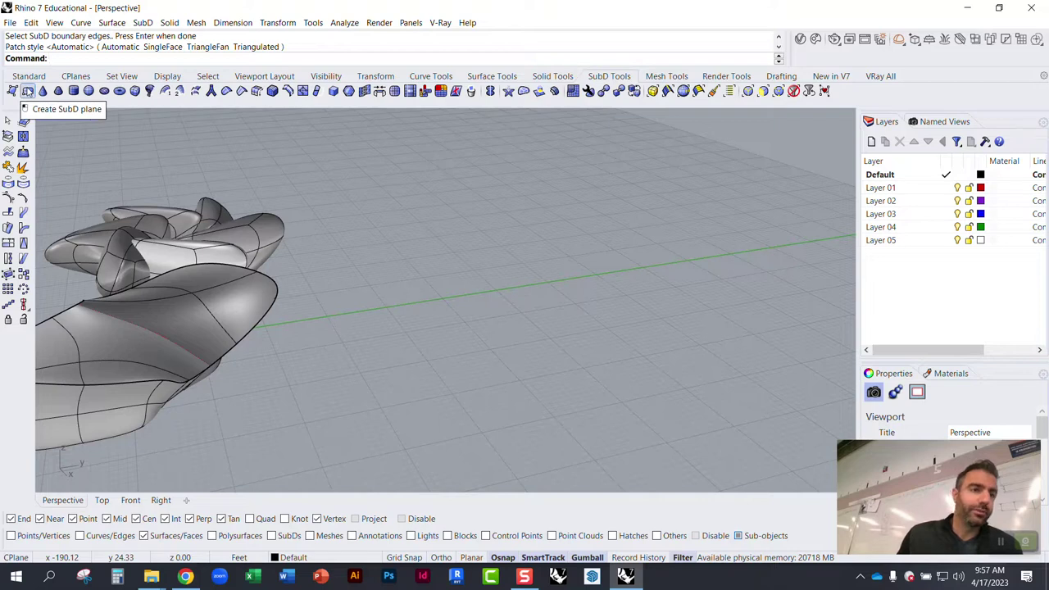
left_click(27, 91)
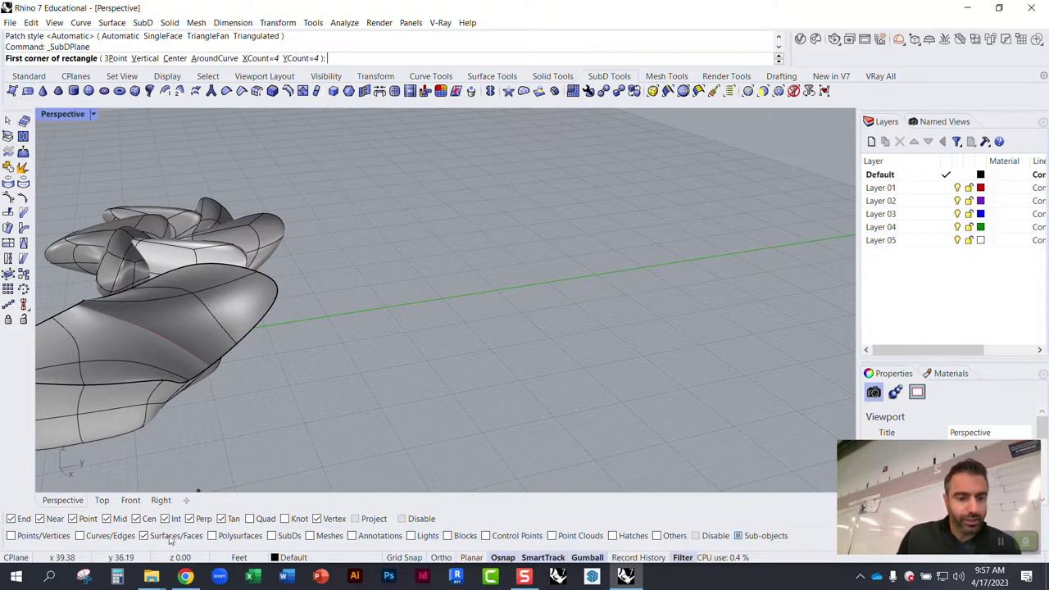
left_click(264, 59)
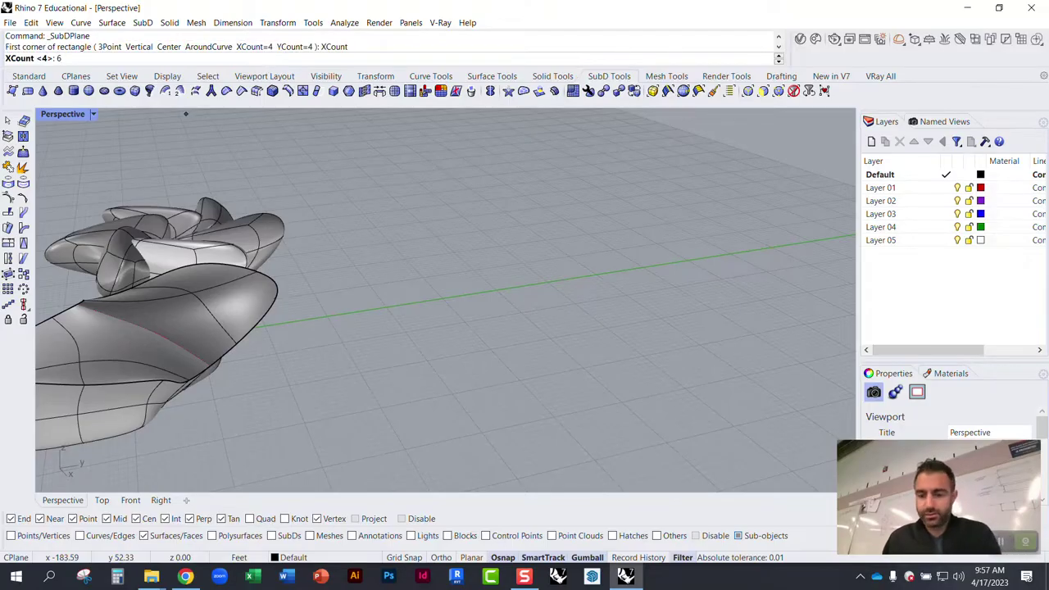
type("6")
key("Return")
left_click(310, 61)
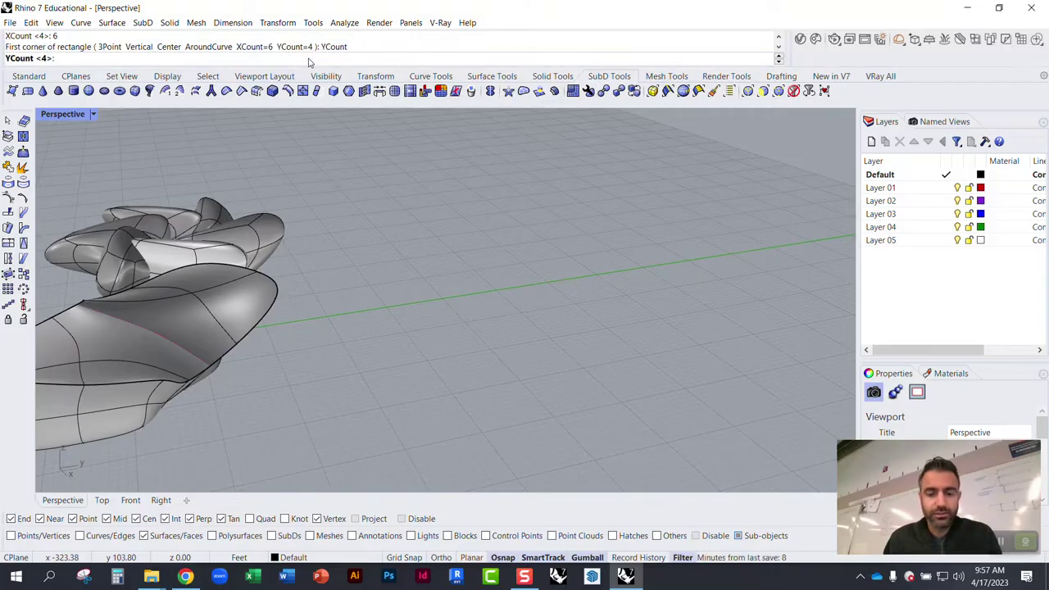
type("6")
key("Return")
left_click(451, 301)
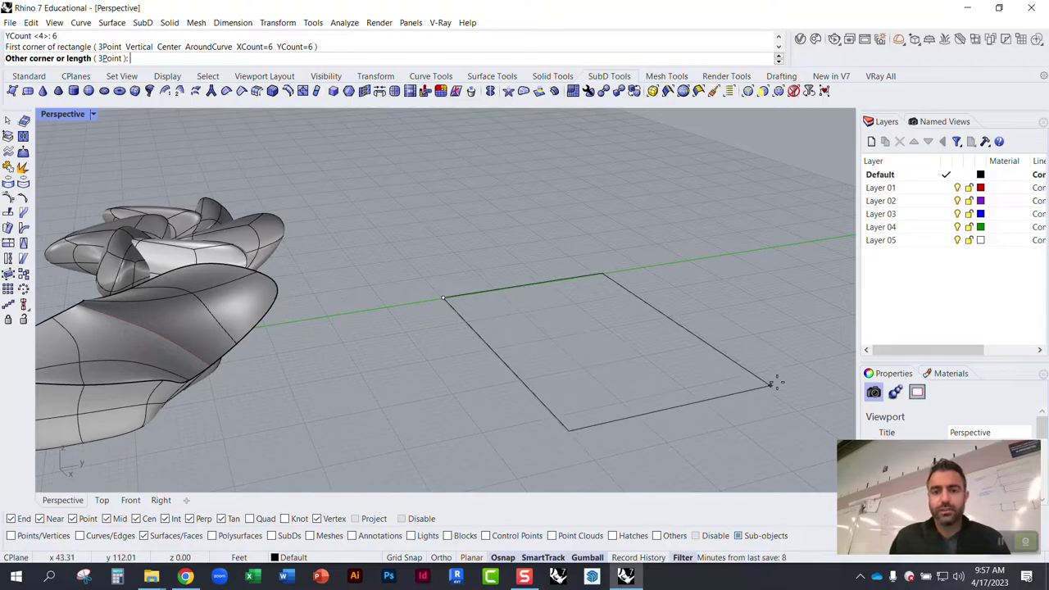
left_click(800, 365)
scroll(542, 317, "down", 3)
scroll(566, 316, "up", 6)
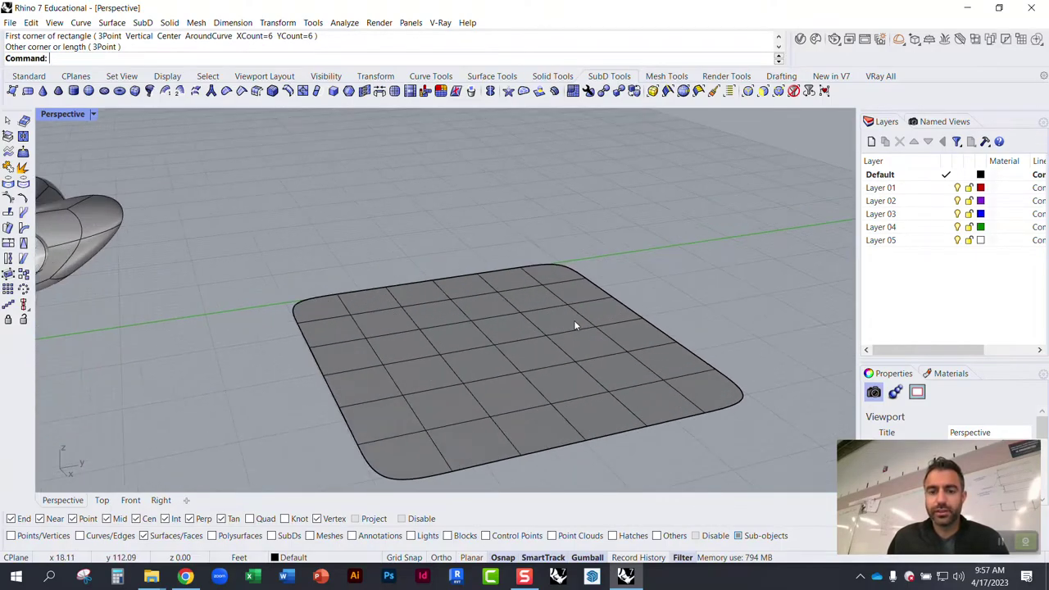
left_click(574, 322)
left_click(692, 296)
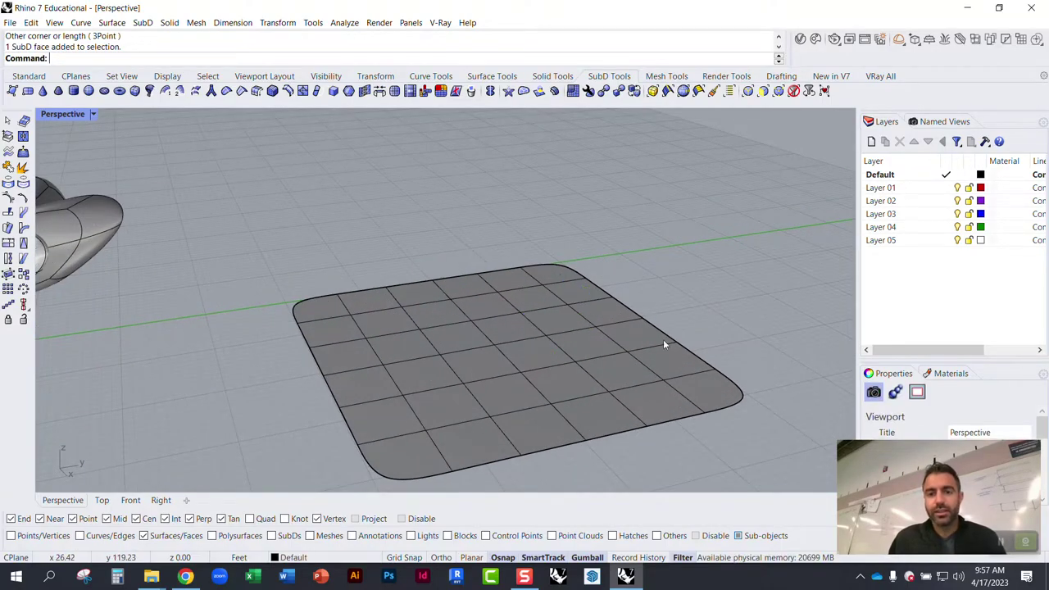
left_click(527, 367)
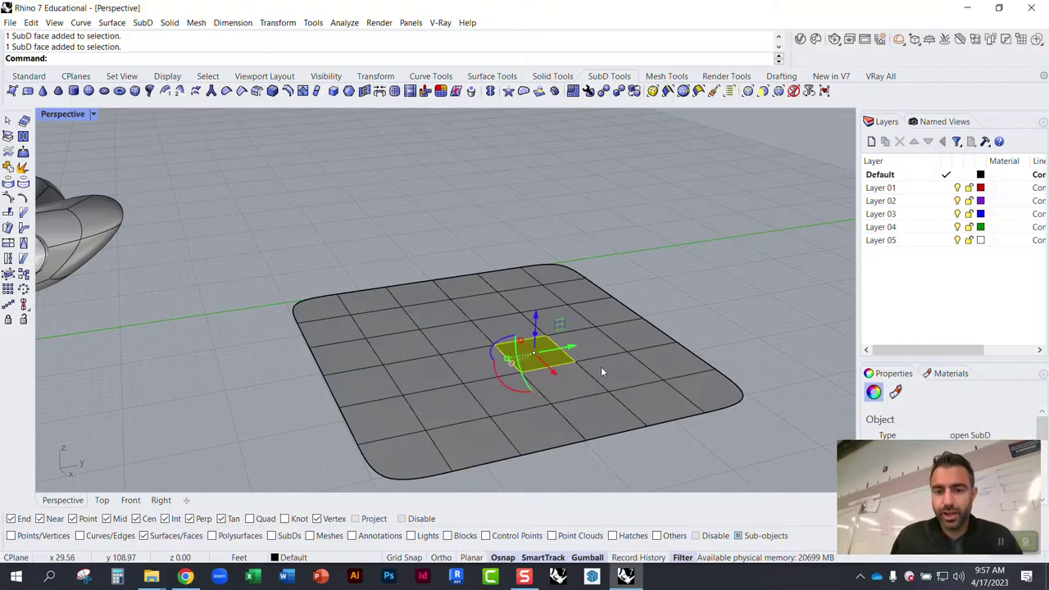
left_click(602, 370)
left_click(401, 218)
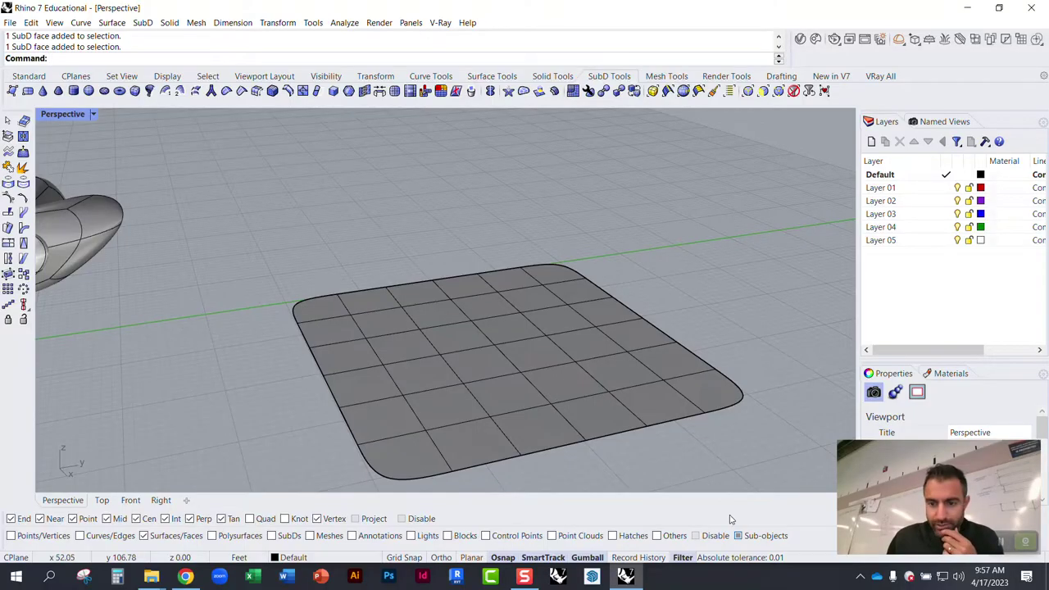
Step: Turn off the sub-object filter, disable selection filtering, and test it by selecting the whole SubD plane
left_click(739, 536)
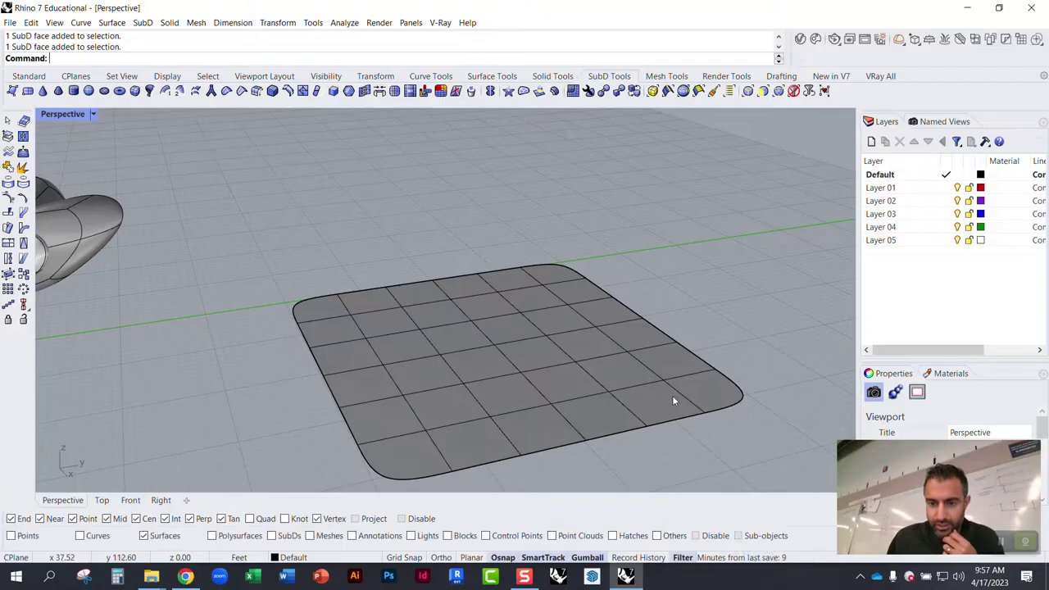
left_click(698, 536)
left_click(648, 430)
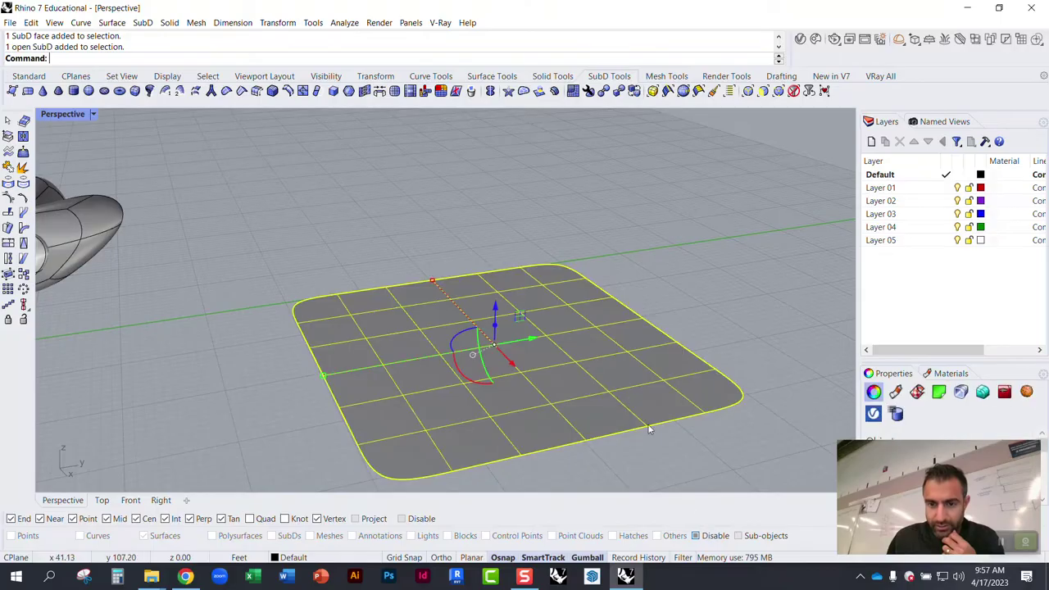
left_click(713, 477)
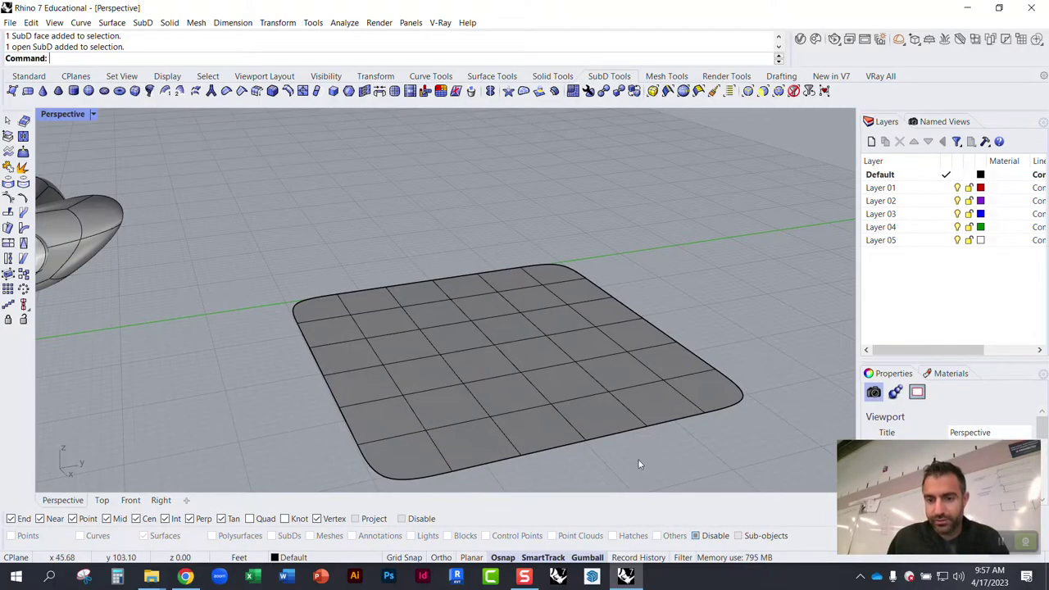
Step: Copy the whole SubD plane straight up above the original with the gumball, and clear the selection
left_click(616, 368)
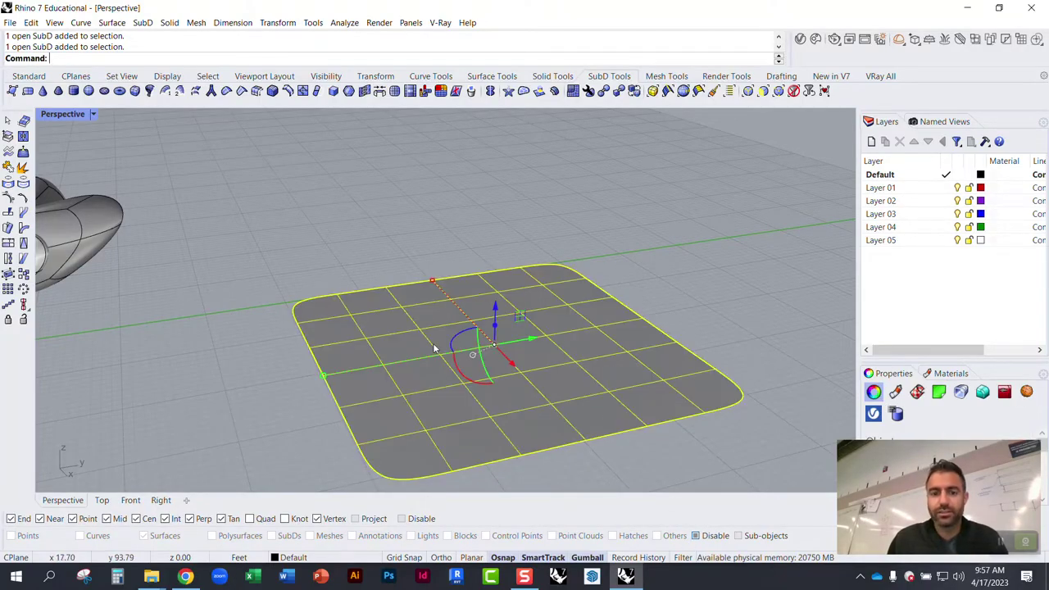
right_click_drag(616, 368, 459, 310)
scroll(486, 252, "down", 3)
scroll(517, 365, "up", 3)
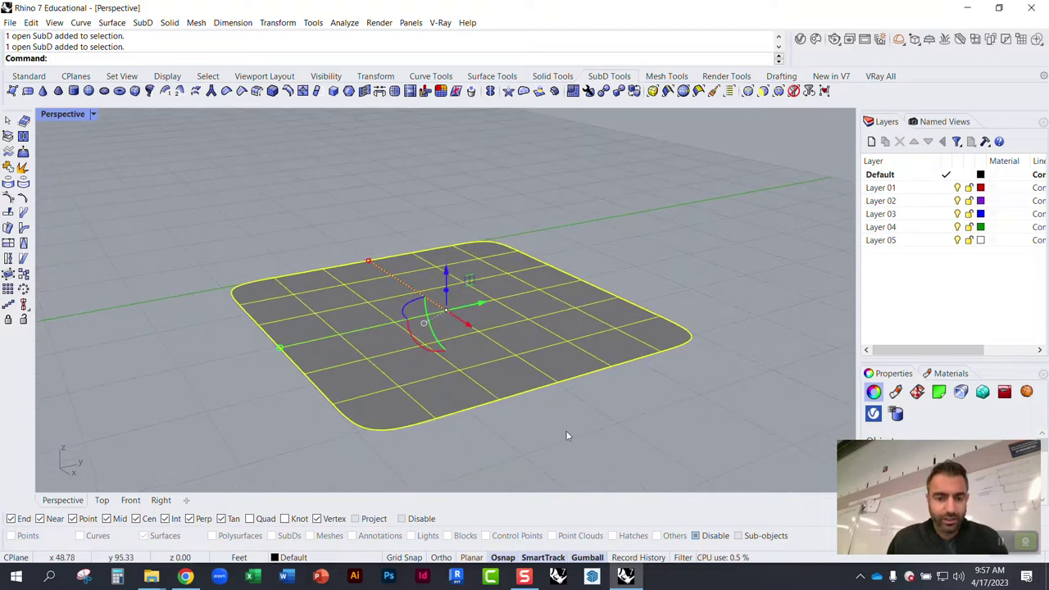
left_click(623, 422)
left_click(549, 343)
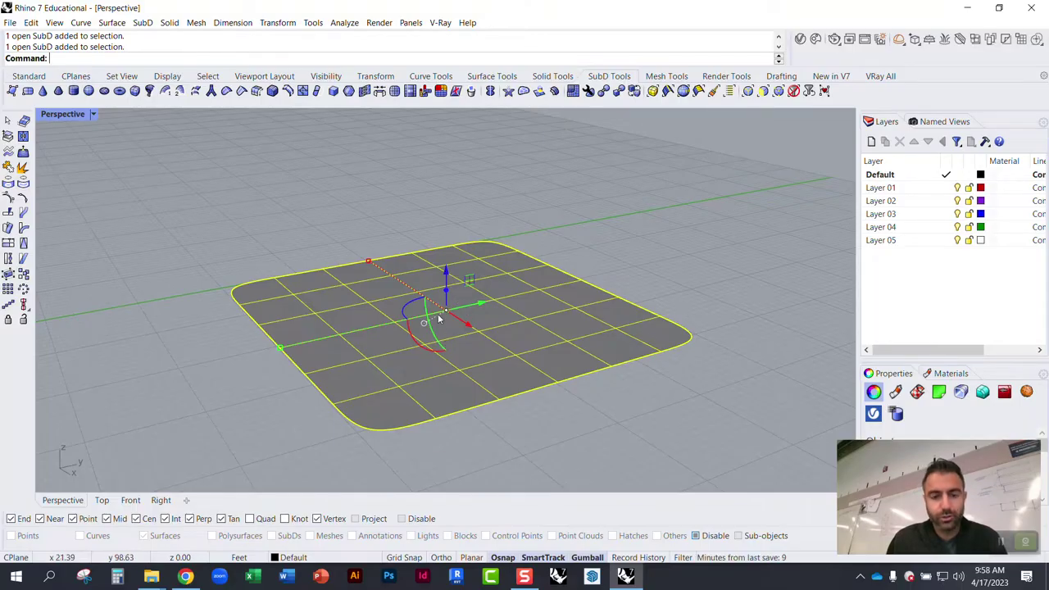
left_click_drag(447, 277, 452, 133)
key("alt")
left_click(198, 225)
right_click_drag(486, 315, 400, 250)
right_click_drag(413, 353, 443, 344)
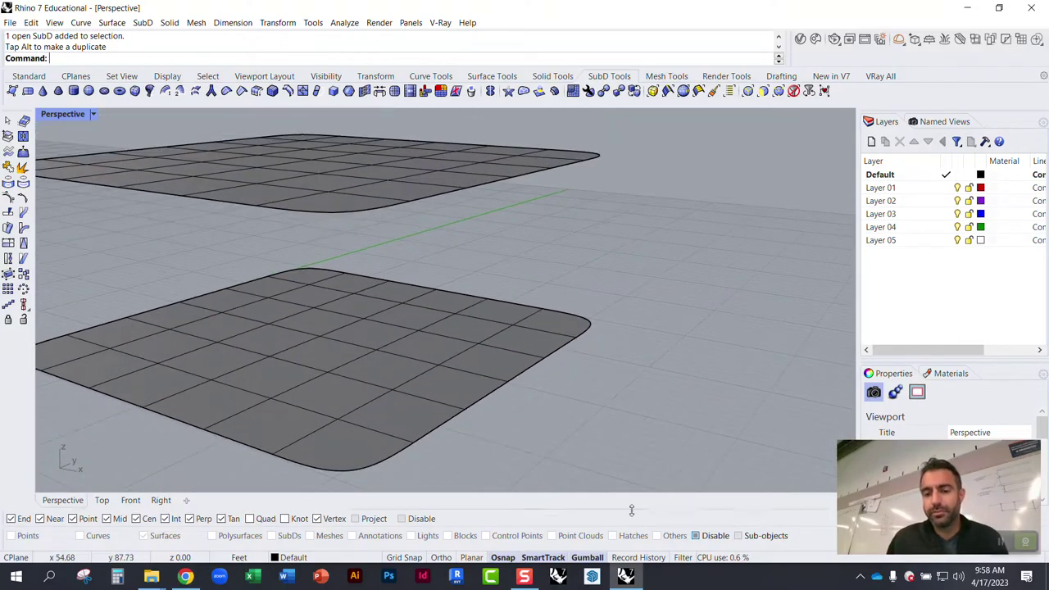
Step: Turn selection filtering back on and enable sub-object selection, with only surfaces/faces selectable
left_click(696, 537)
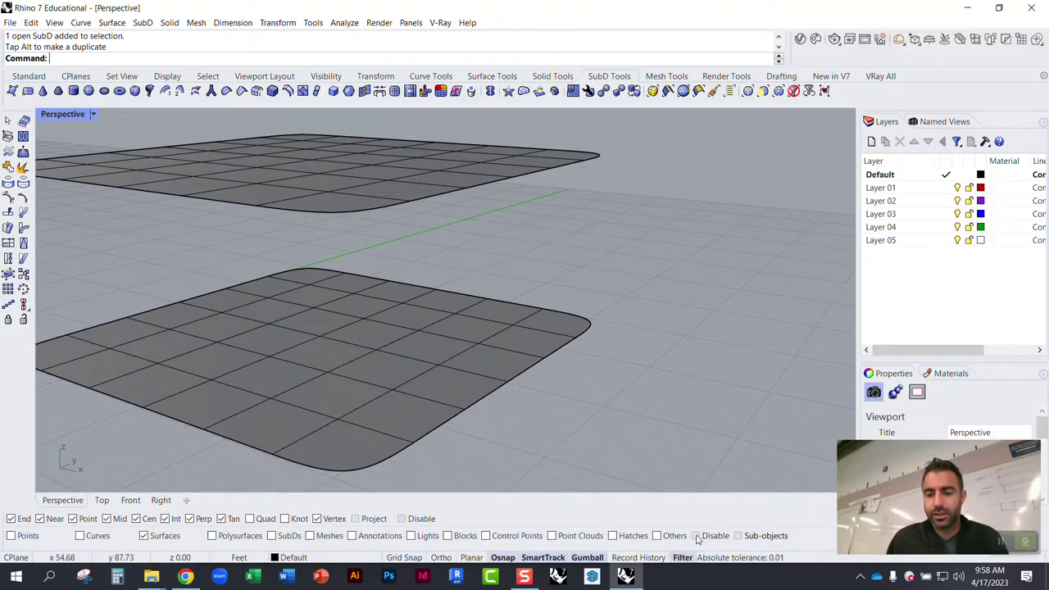
left_click(738, 536)
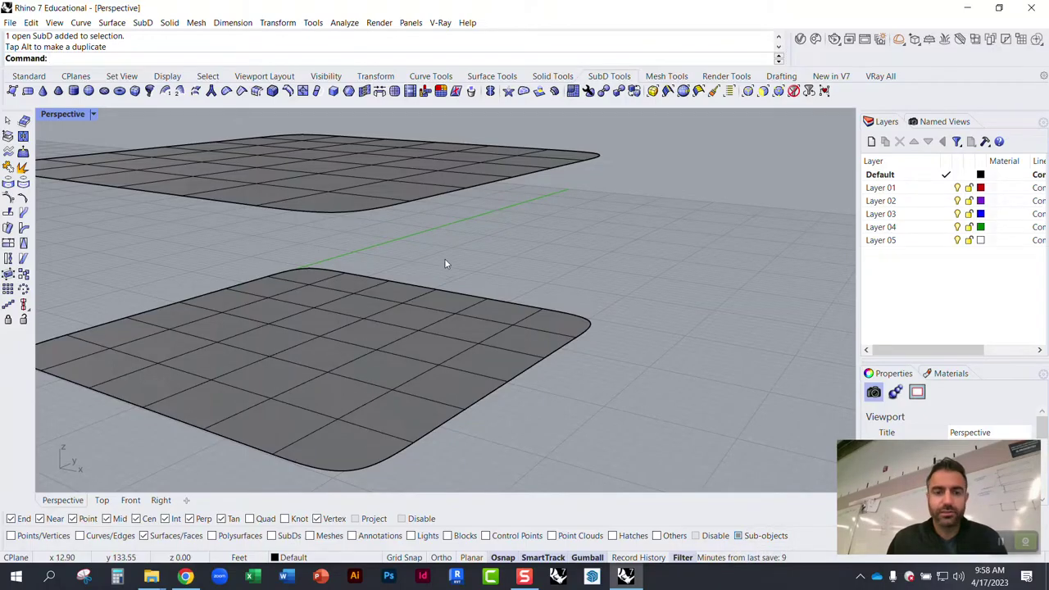
right_click_drag(445, 264, 141, 458)
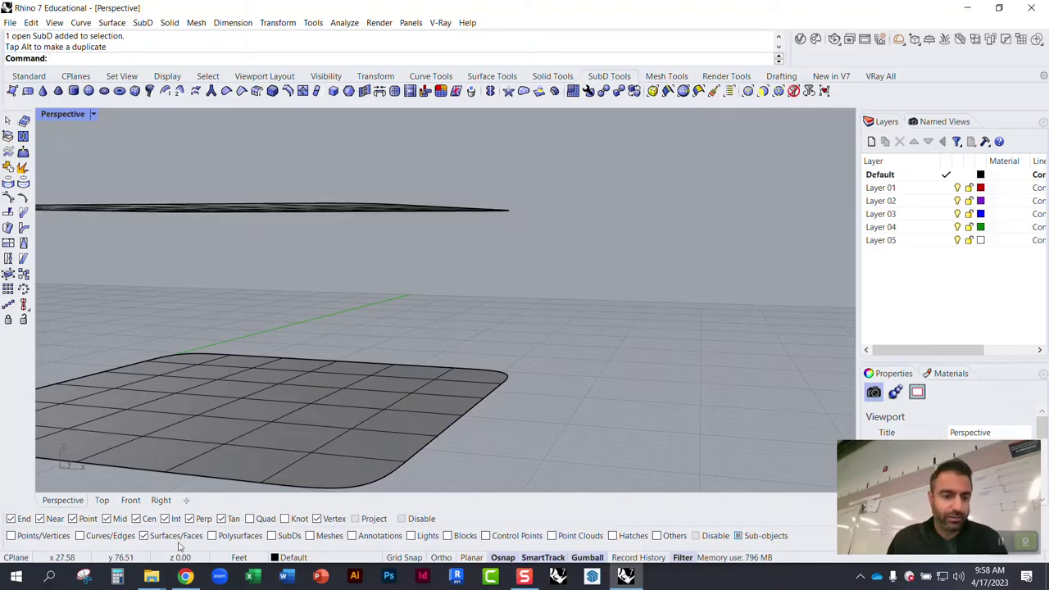
Step: Try to bridge the two SubD planes by choosing a face on each plane in the first selection set
left_click(379, 91)
right_click_drag(288, 360, 293, 395)
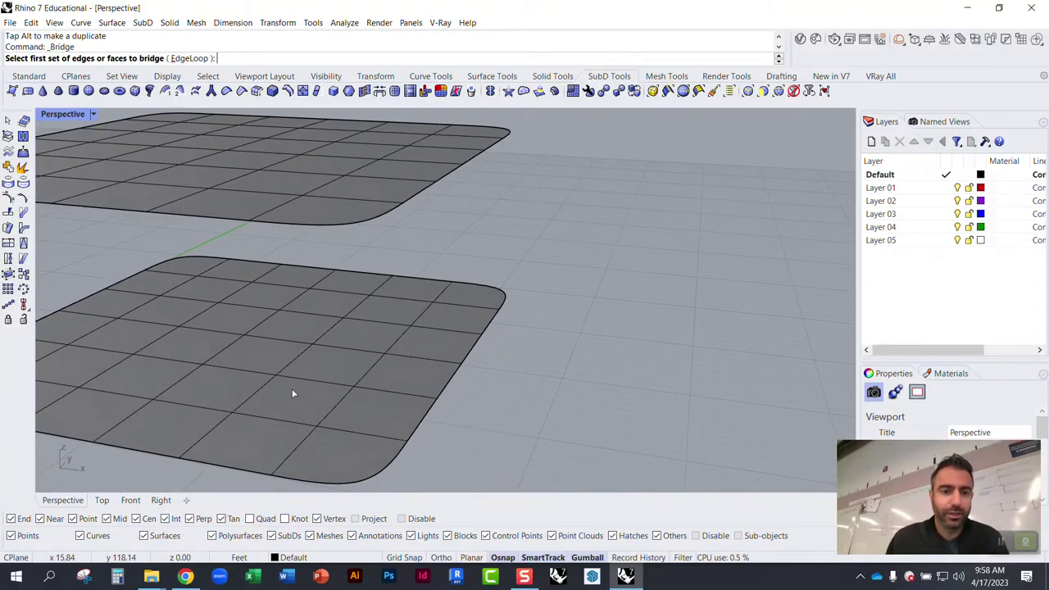
left_click(329, 363)
right_click_drag(330, 364, 402, 293)
left_click(360, 270)
key("Return")
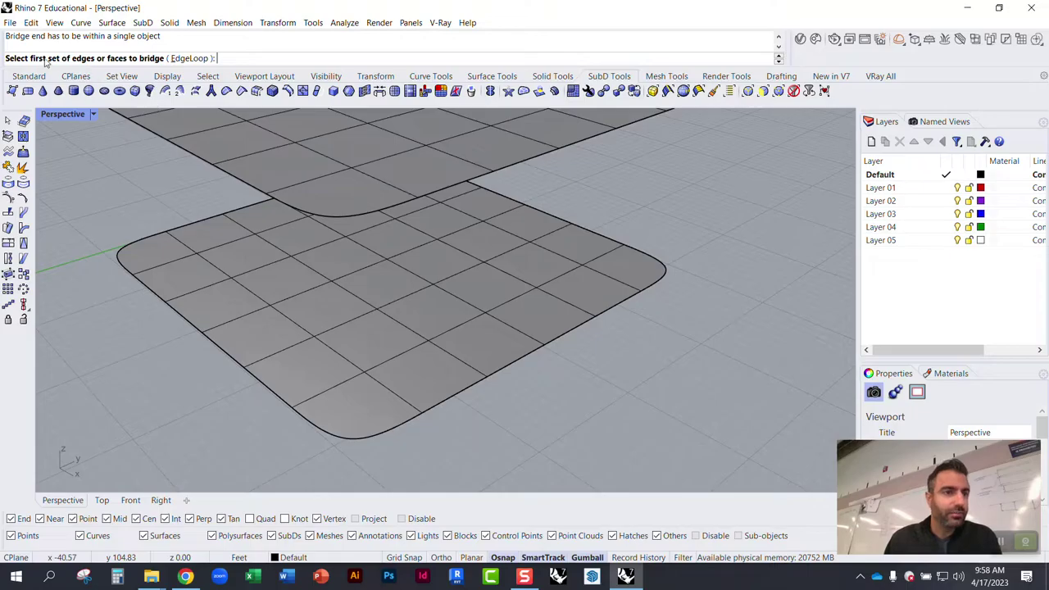
Step: Bridge one face near the corner of the lower SubD plane to the matching face of the upper plane, selecting each as a separate set
left_click(380, 338)
right_click_drag(355, 340, 440, 347)
key("Return")
left_click(416, 264)
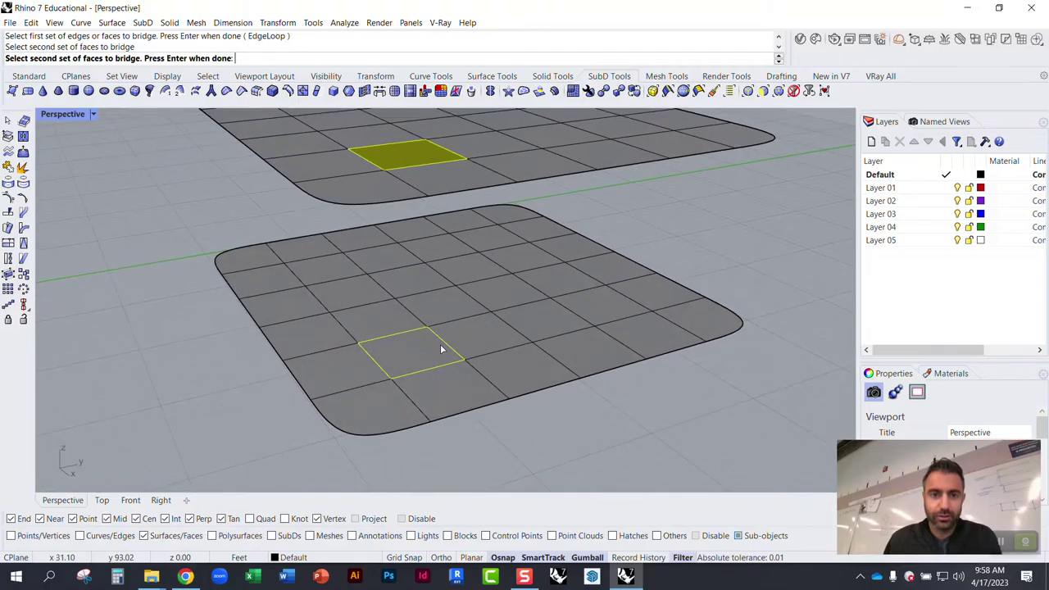
key("Return")
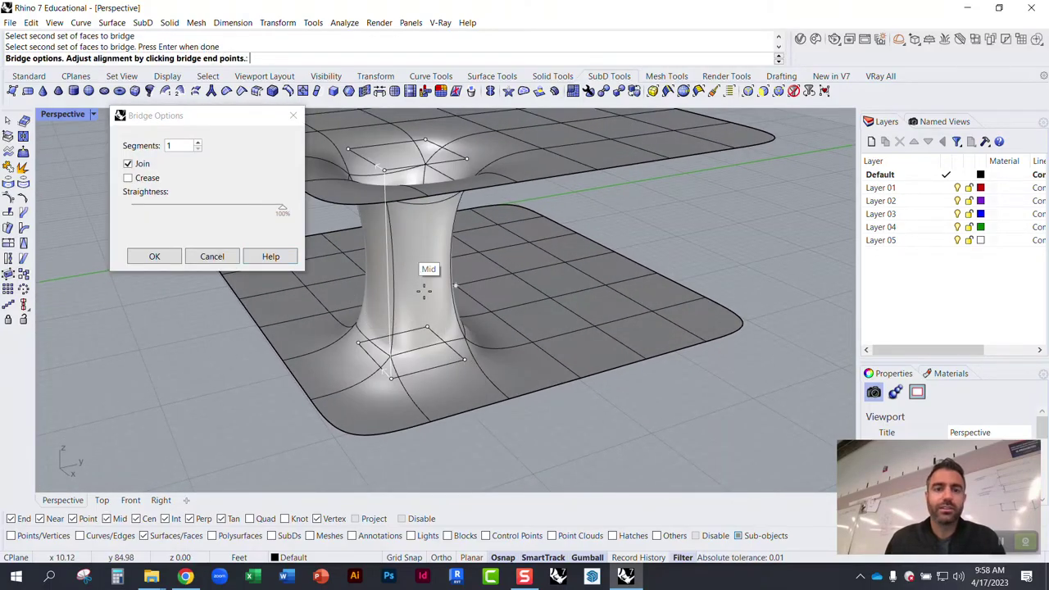
Step: Set the bridge between the two planes to 2 segments to preview the subdivision
right_click_drag(429, 274, 393, 299)
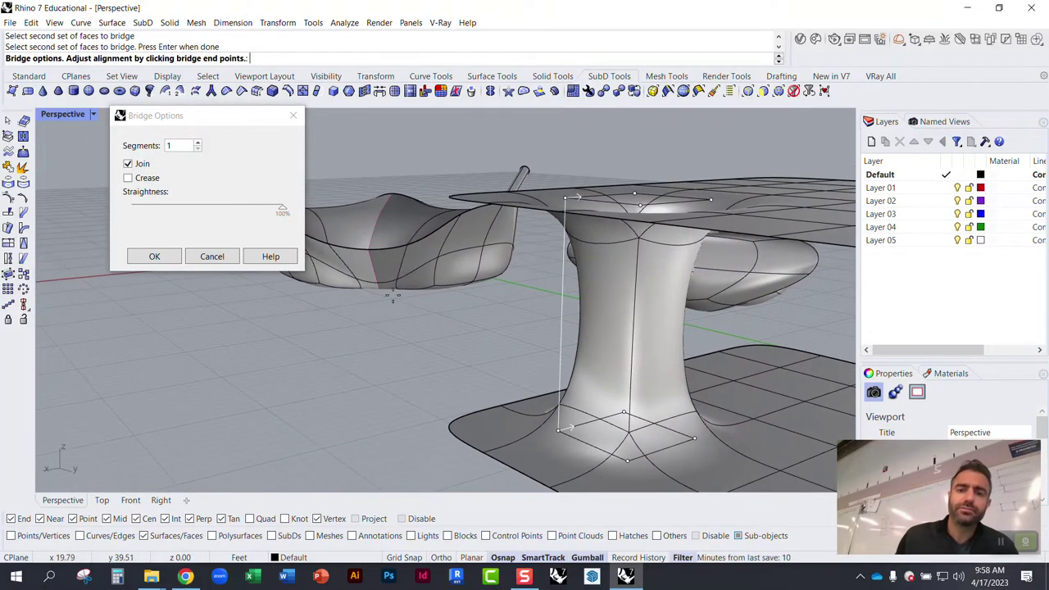
scroll(402, 303, "down", 3)
scroll(524, 323, "up", 6)
right_click_drag(522, 325, 553, 318)
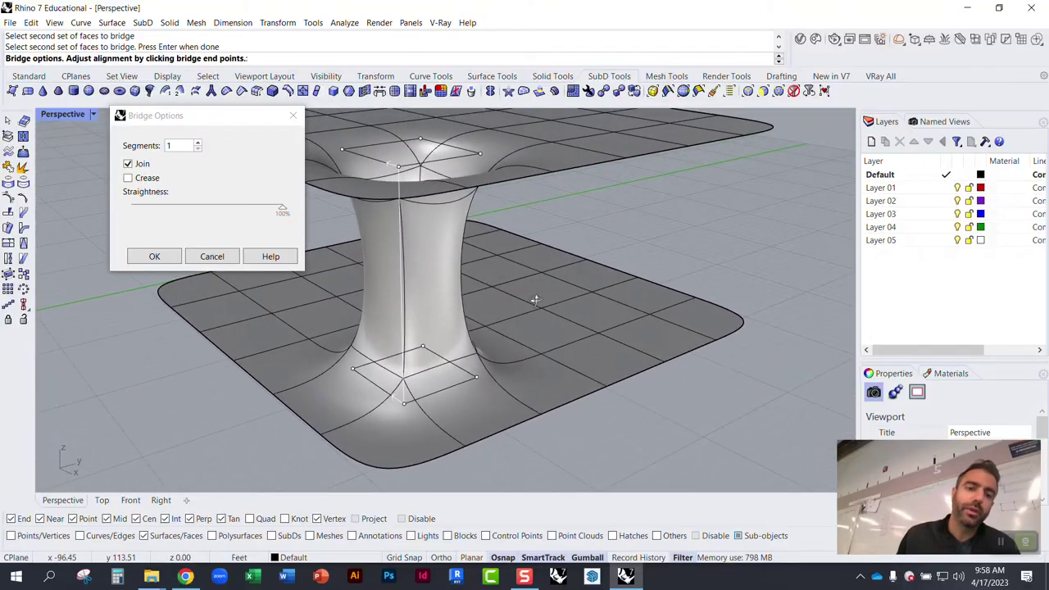
double_click(174, 149)
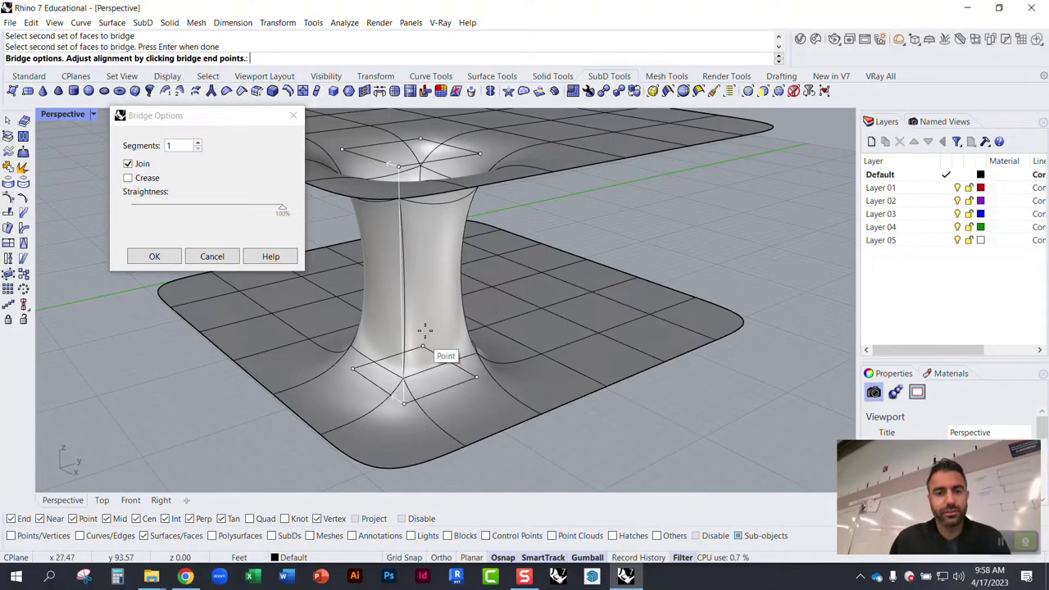
double_click(174, 148)
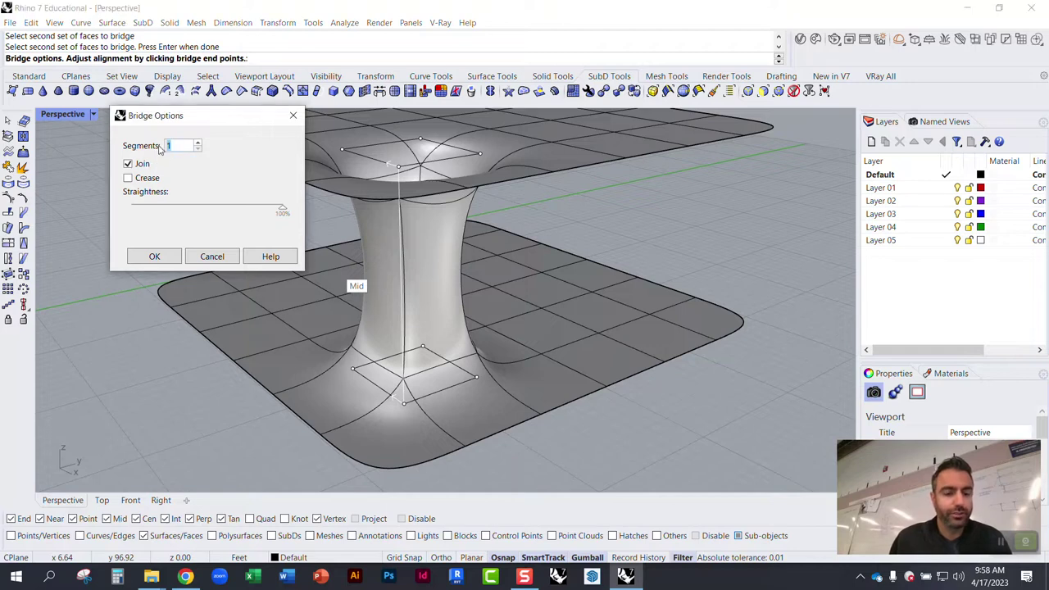
type("2")
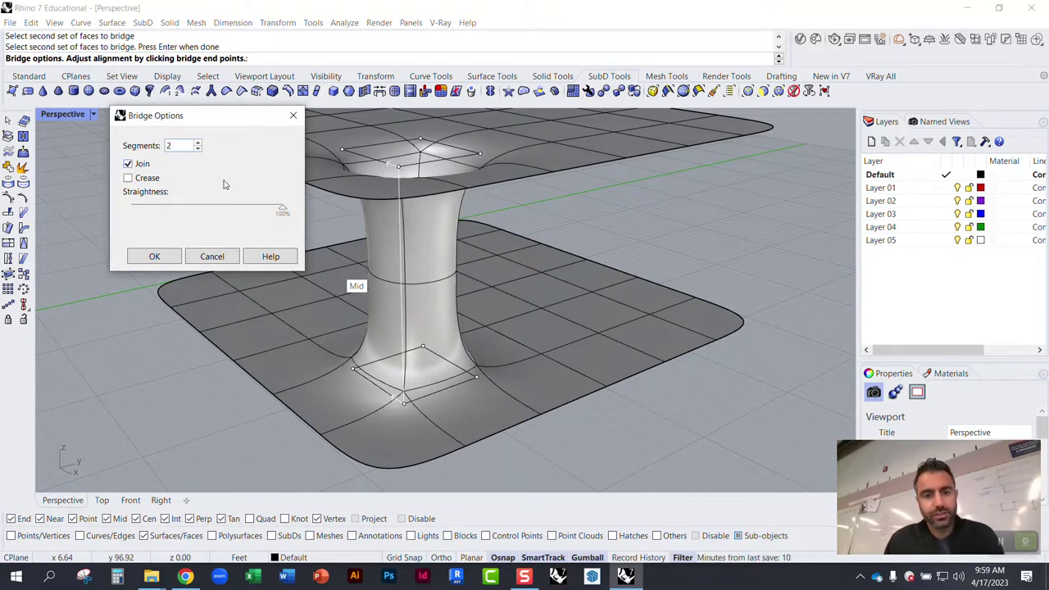
Step: Create the joined bridge with 4 segments and no crease, after previewing the Crease option
left_click_drag(178, 146, 150, 147)
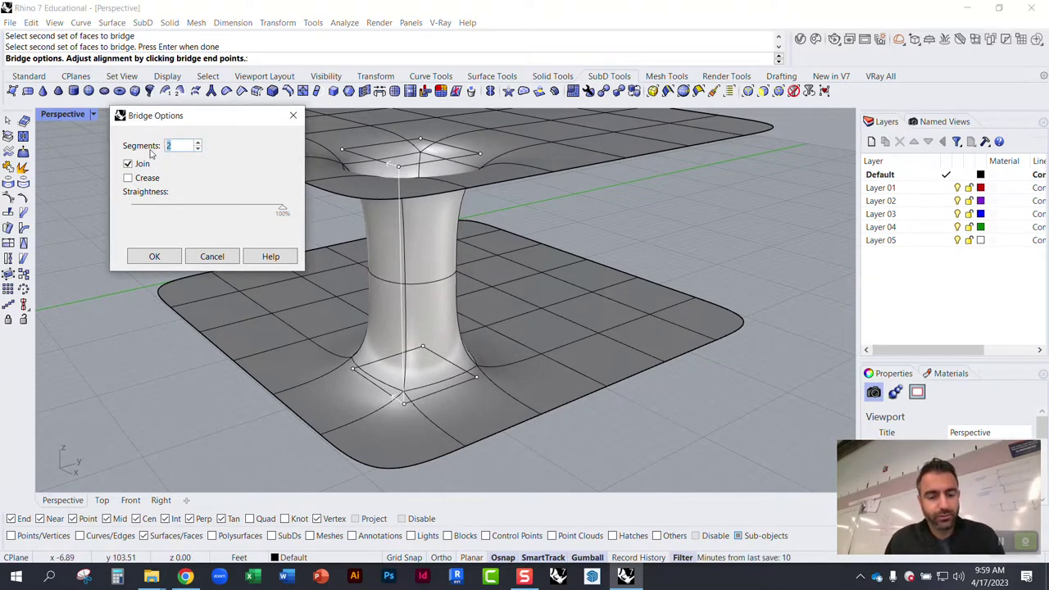
type("4")
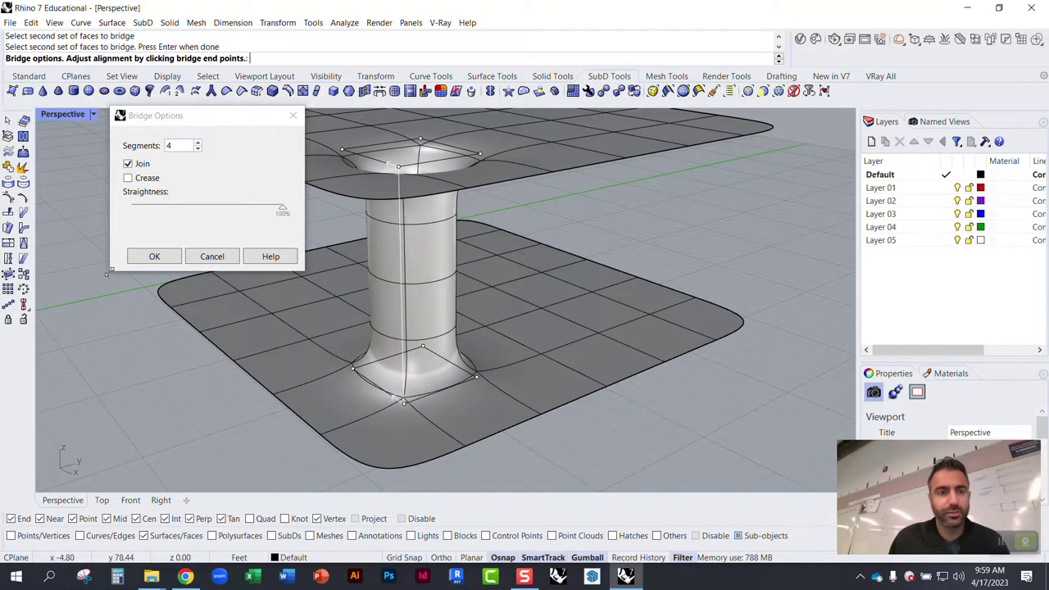
left_click(129, 178)
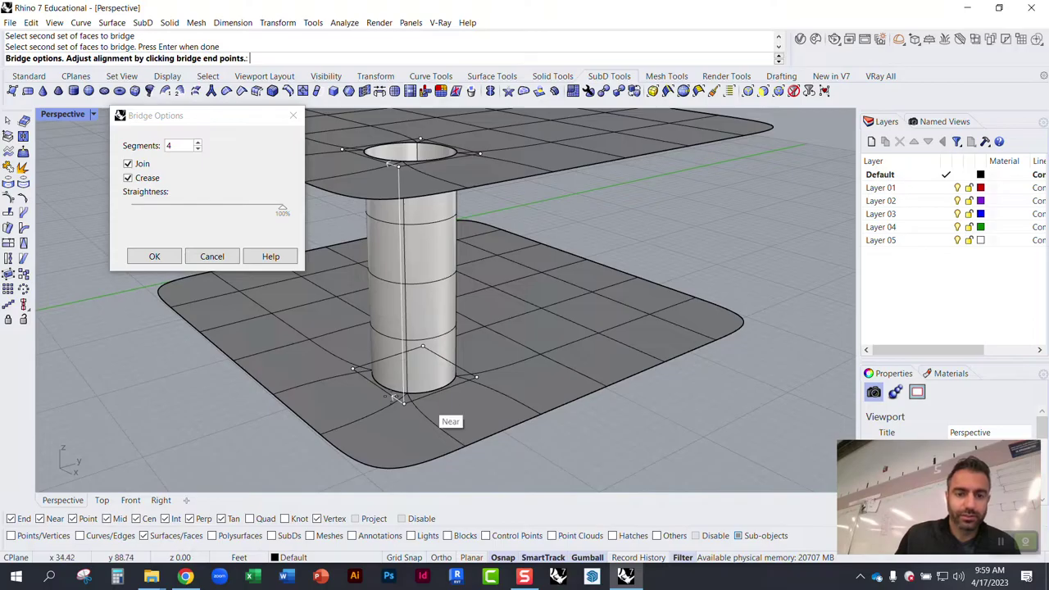
left_click(129, 178)
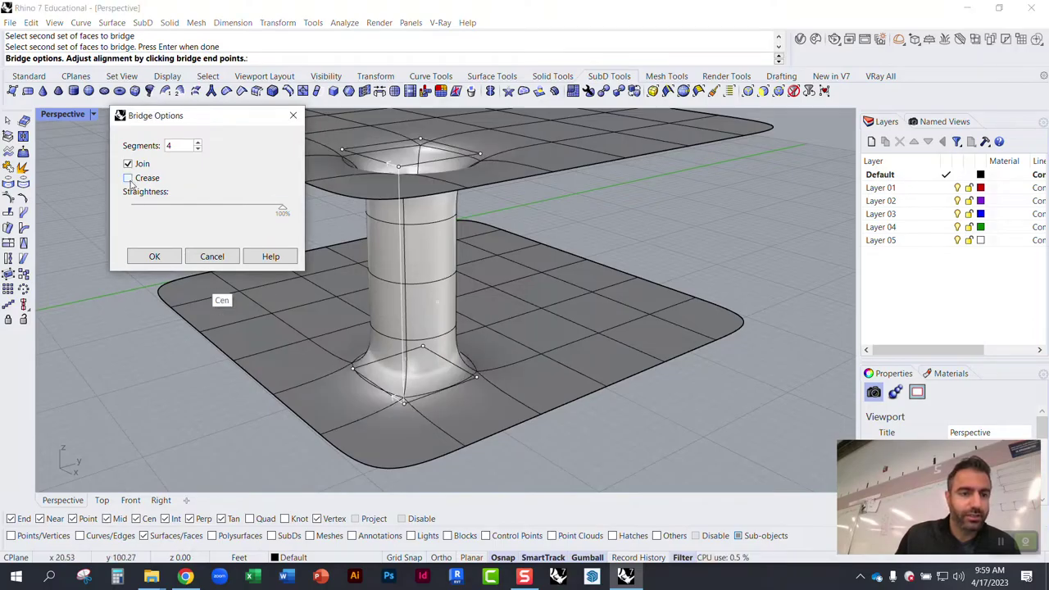
left_click(155, 255)
Step: Examine the bridge column and its smooth transitions into the upper and lower planes from several angles
right_click_drag(264, 216, 398, 262)
scroll(443, 339, "up", 5)
right_click_drag(443, 339, 501, 418)
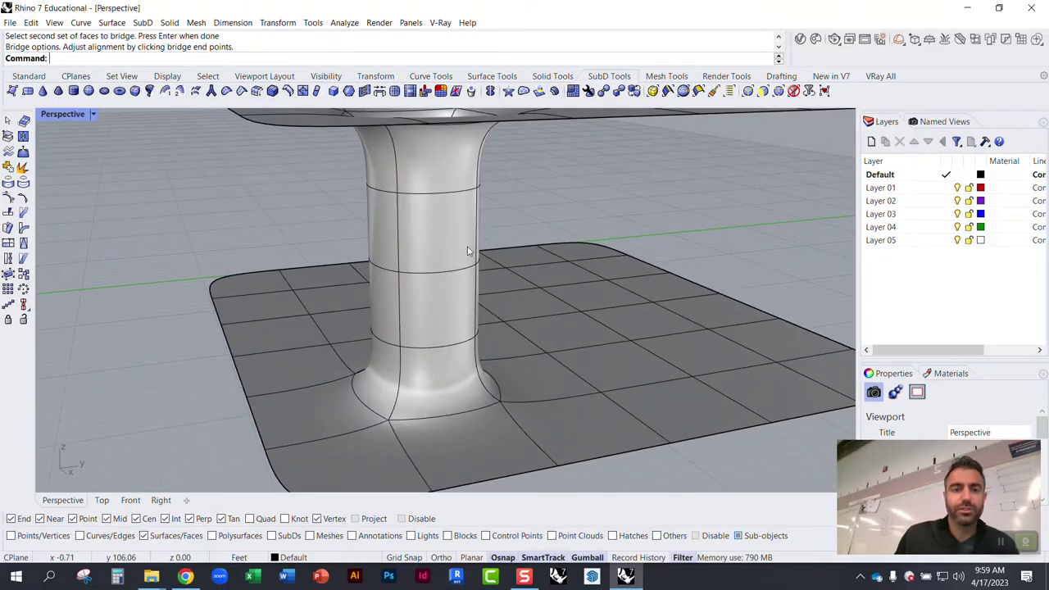
mouse_move(481, 367)
right_mouse_down()
mouse_move(485, 317)
mouse_move(510, 311)
mouse_move(471, 352)
right_mouse_up()
scroll(447, 239, "up", 2)
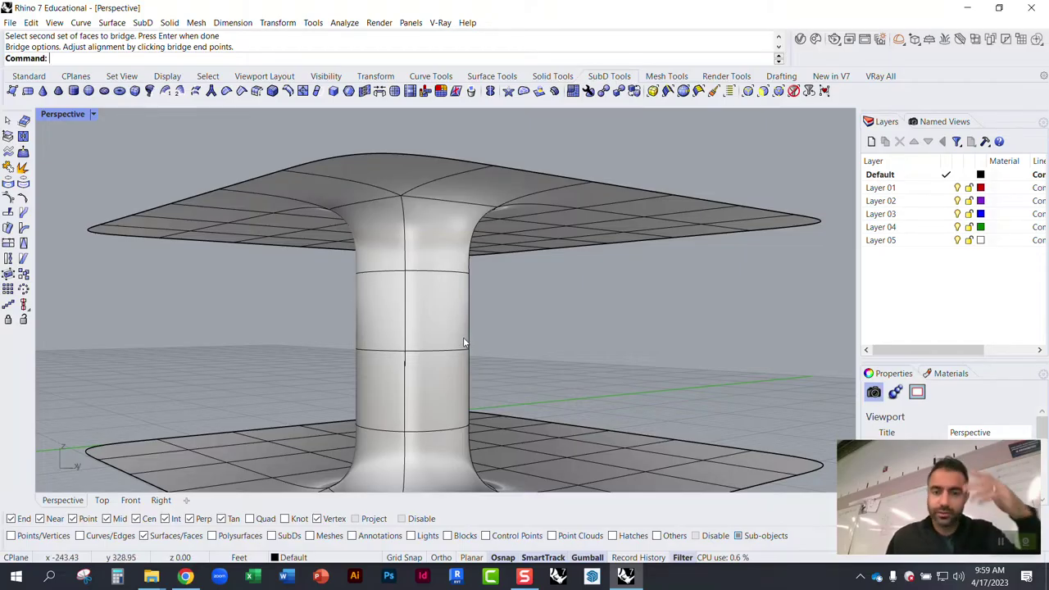
scroll(458, 258, "down", 3)
right_click_drag(459, 321, 422, 305)
scroll(422, 305, "up", 3)
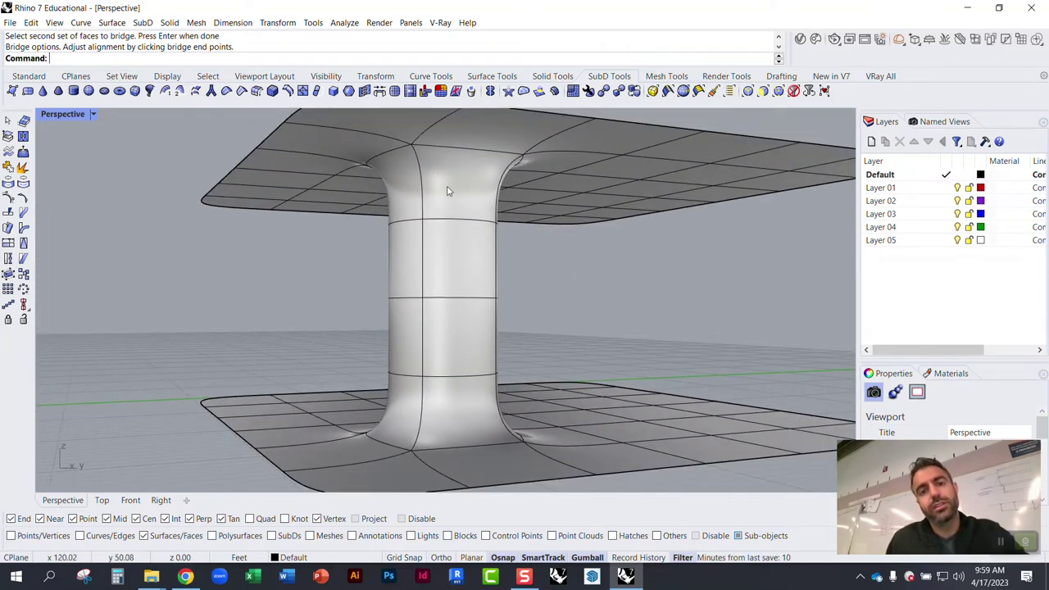
right_click_drag(447, 191, 482, 425)
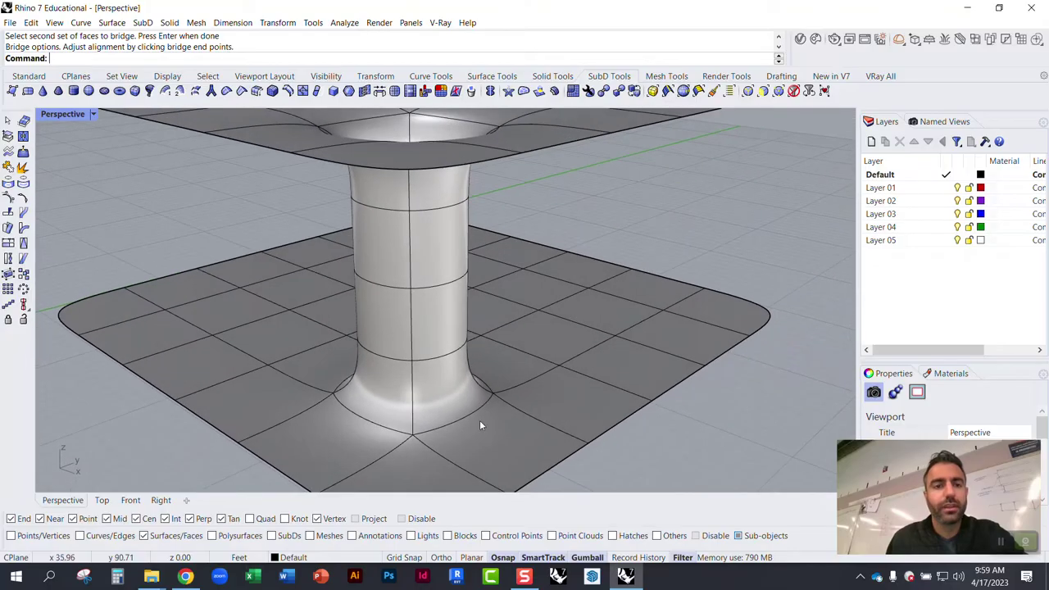
Step: Crease the ring of edges where the bridge column meets the lower SubD plane
left_click(243, 92)
left_click(347, 414)
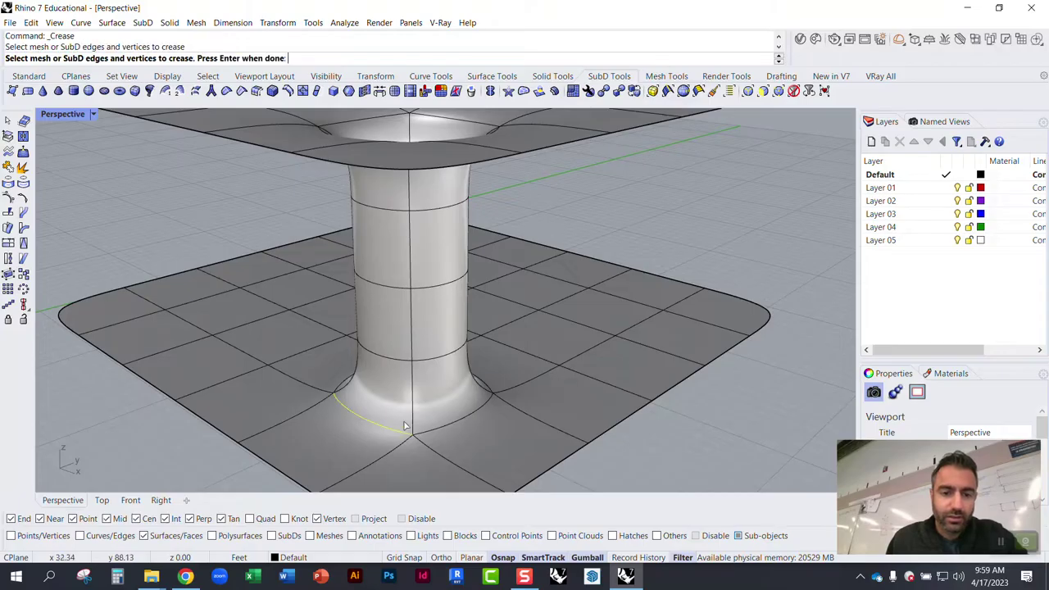
left_click(458, 422)
left_click(483, 380)
right_click_drag(392, 380, 345, 347)
key("Return")
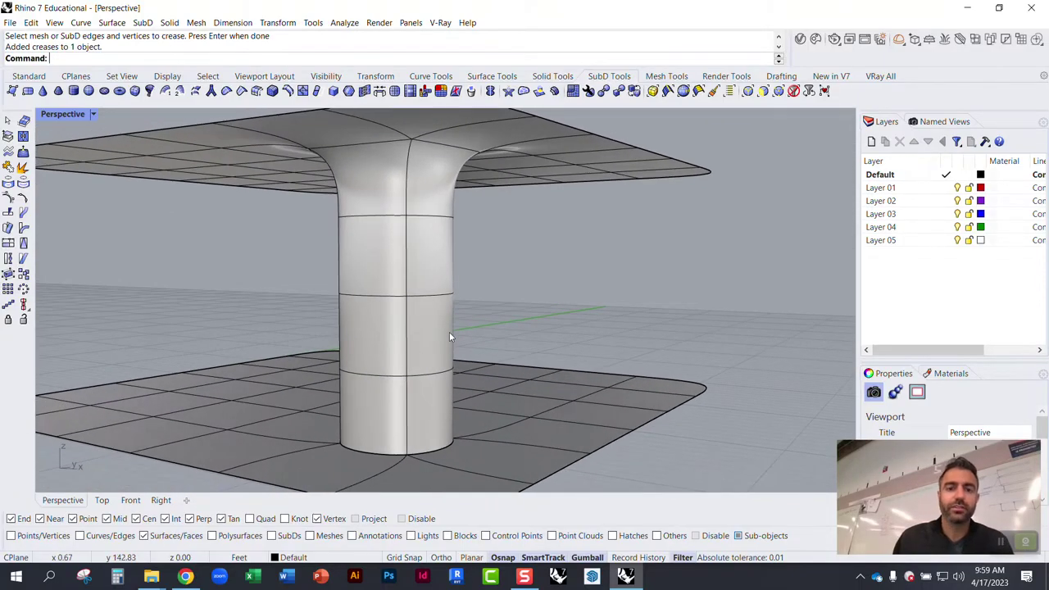
Step: Select the ring of four faces at the top of the column and scale it wider along both horizontal axes with the gumball
right_click_drag(449, 332, 356, 191)
double_click(382, 194, "ctrl+shift")
left_click(359, 187)
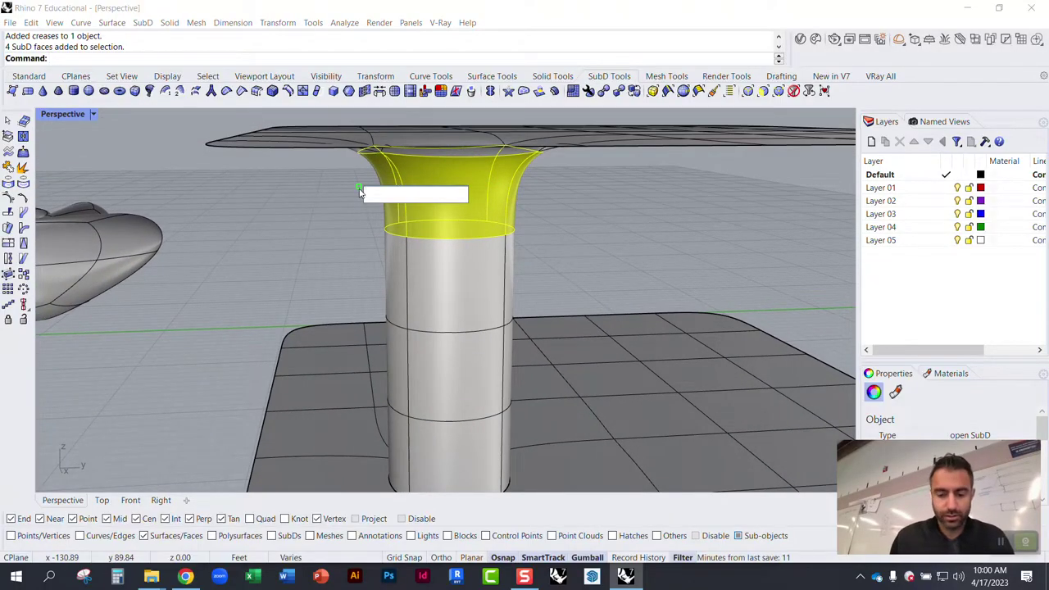
key("Return")
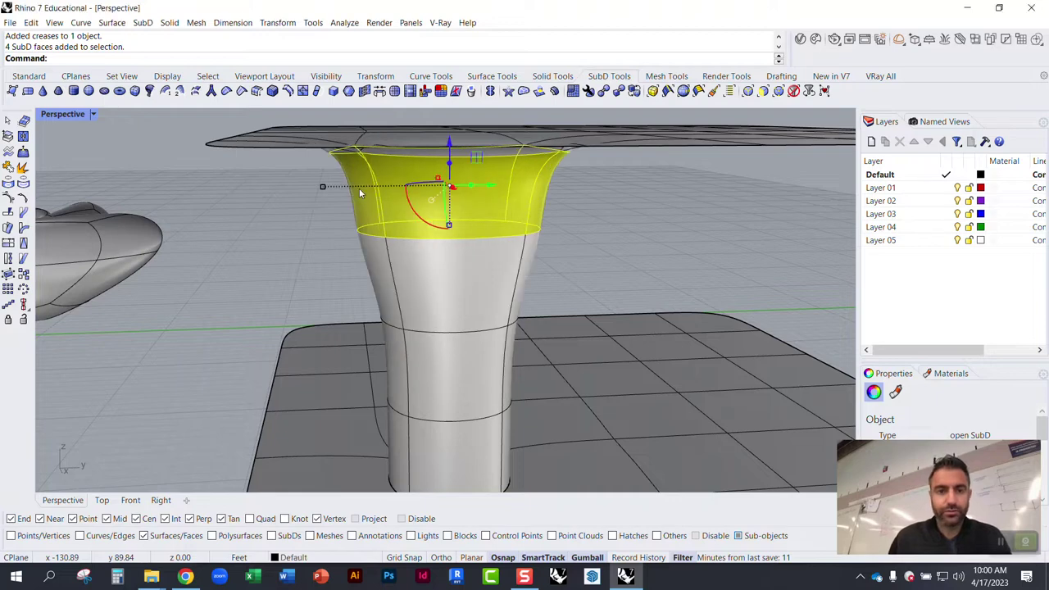
right_click_drag(359, 188, 489, 218)
left_click(215, 196)
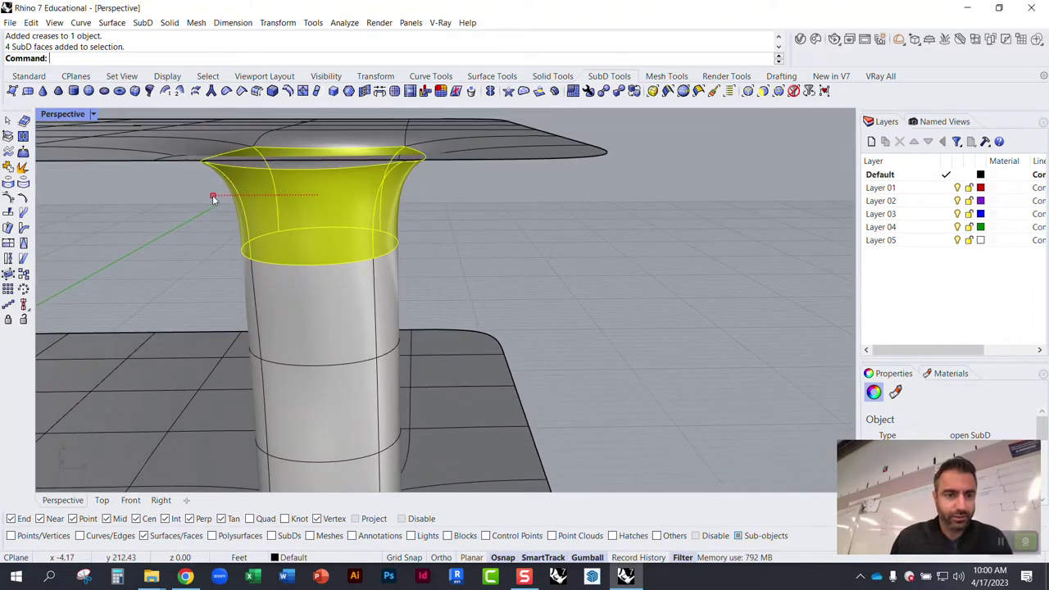
key("Return")
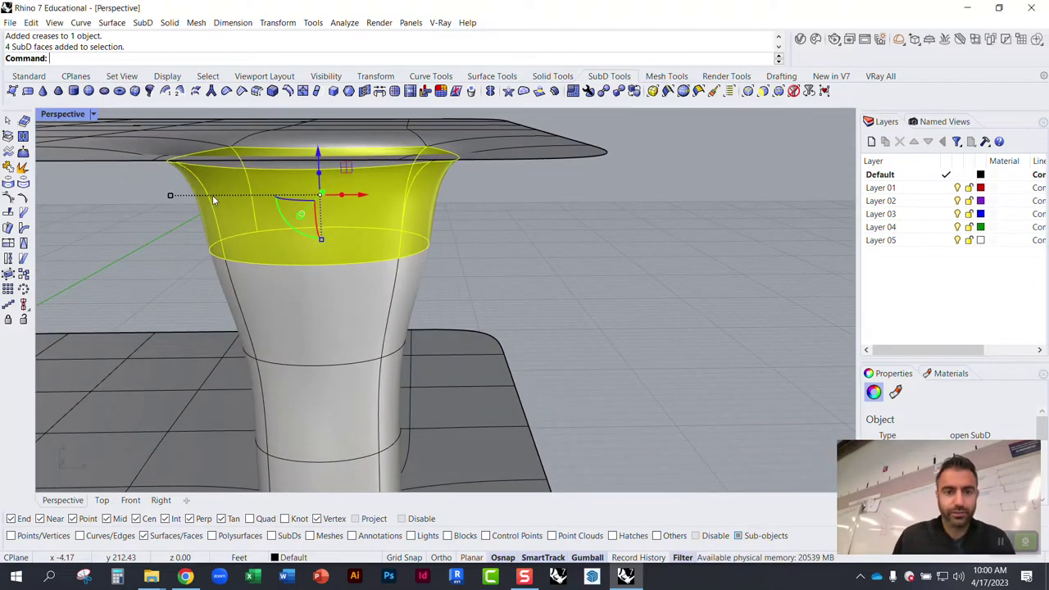
Step: Clear the selection and undo the gumball scaling of the column's top faces
left_click(171, 273)
right_click_drag(170, 274, 302, 249)
key("ctrl+z")
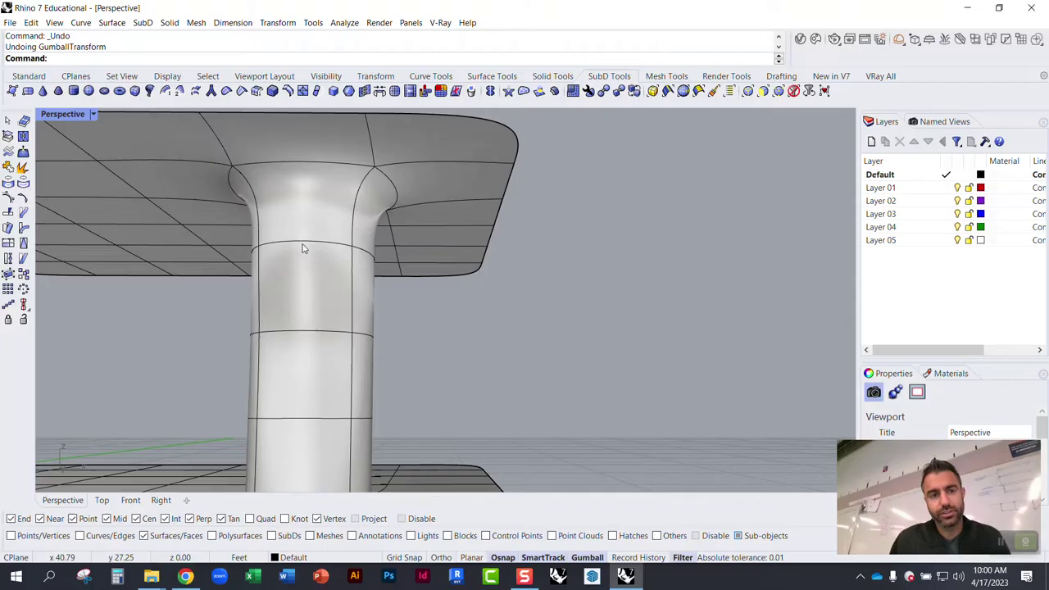
Step: Select the edge loop where the column flares into the upper slab and scale it outward along the green axis
left_click(301, 166)
left_click(489, 281)
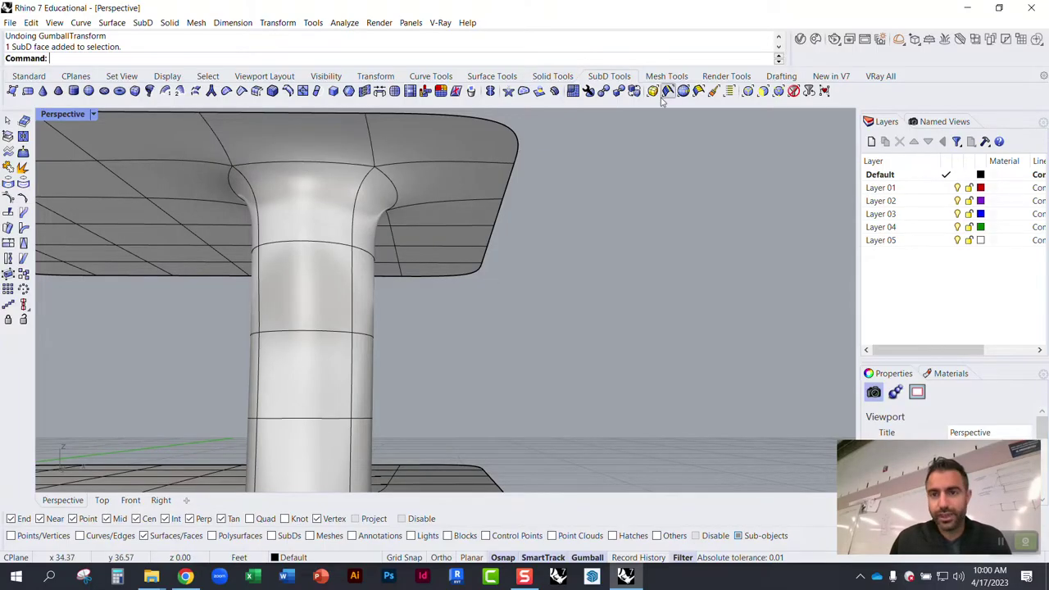
left_click(747, 92)
left_click(367, 169)
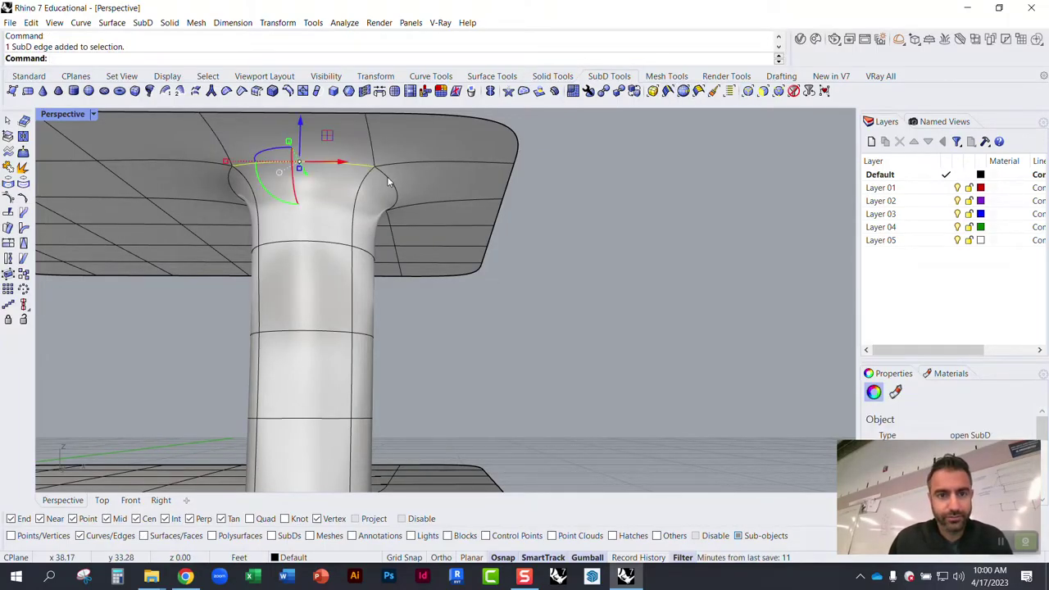
left_click(388, 181, "shift")
left_click(229, 187, "shift")
right_click_drag(246, 229, 387, 255)
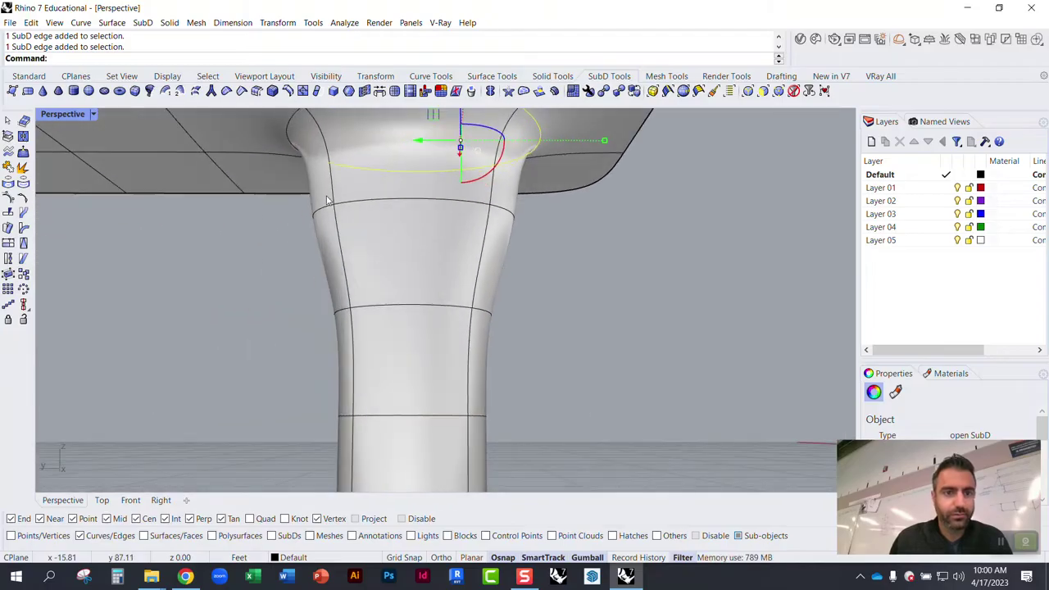
right_click_drag(294, 141, 339, 222)
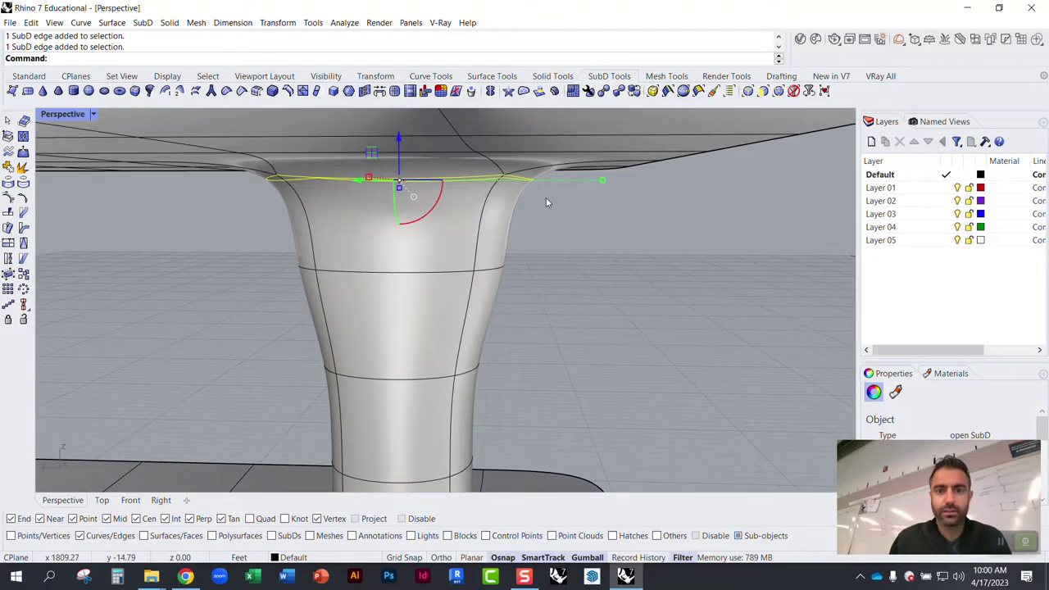
left_click(603, 181)
key("Return")
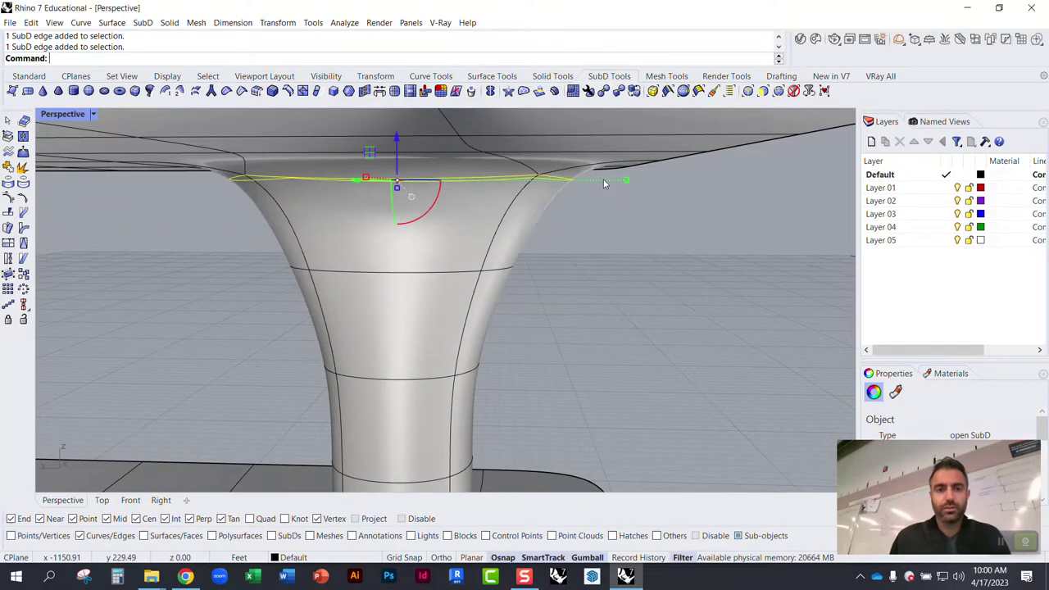
Step: Scale the same column-top edge loop outward along the red axis and deselect it
right_click_drag(603, 178, 314, 207)
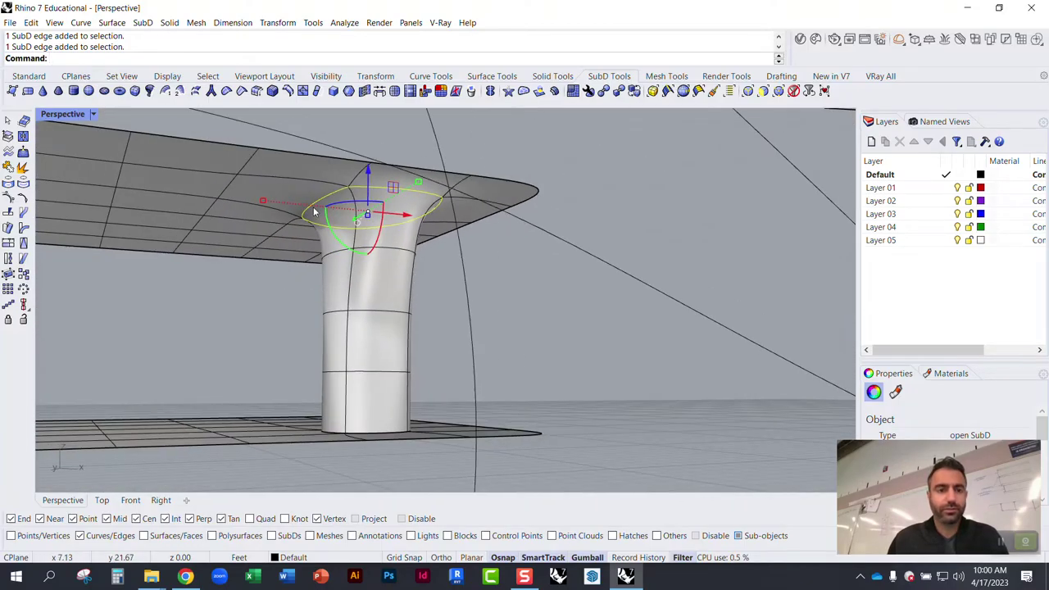
left_click(261, 201)
key("Return")
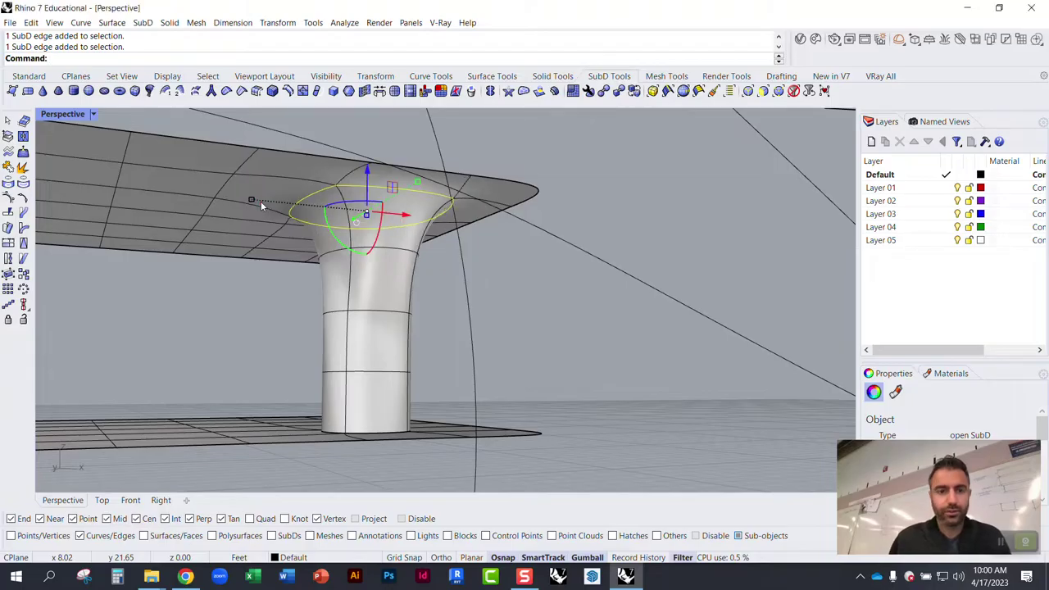
left_click(265, 283)
right_click_drag(265, 283, 140, 308)
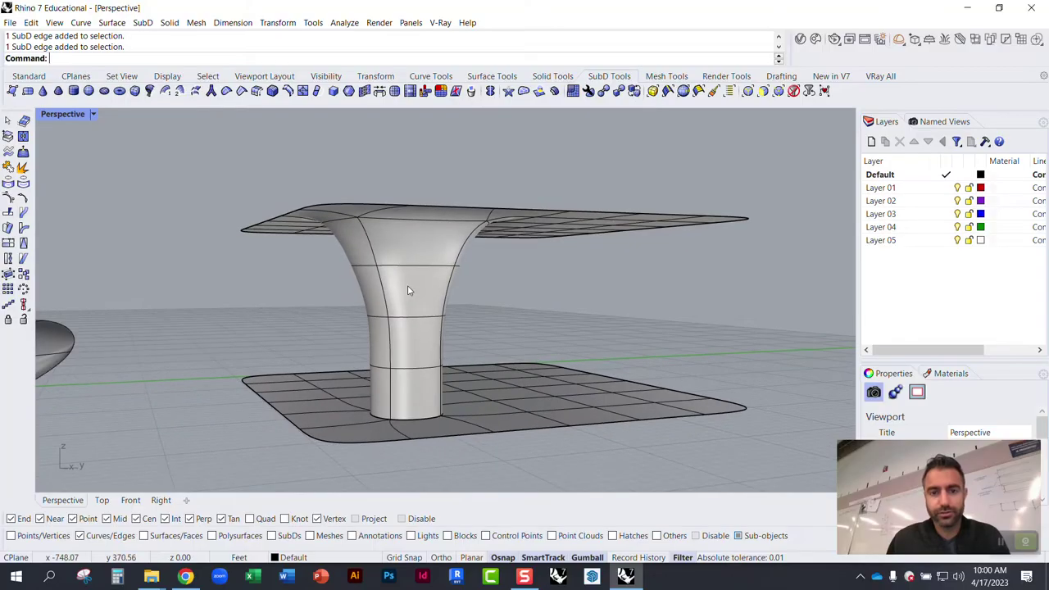
scroll(410, 290, "up", 5)
right_click_drag(410, 292, 365, 315)
scroll(211, 245, "down", 4)
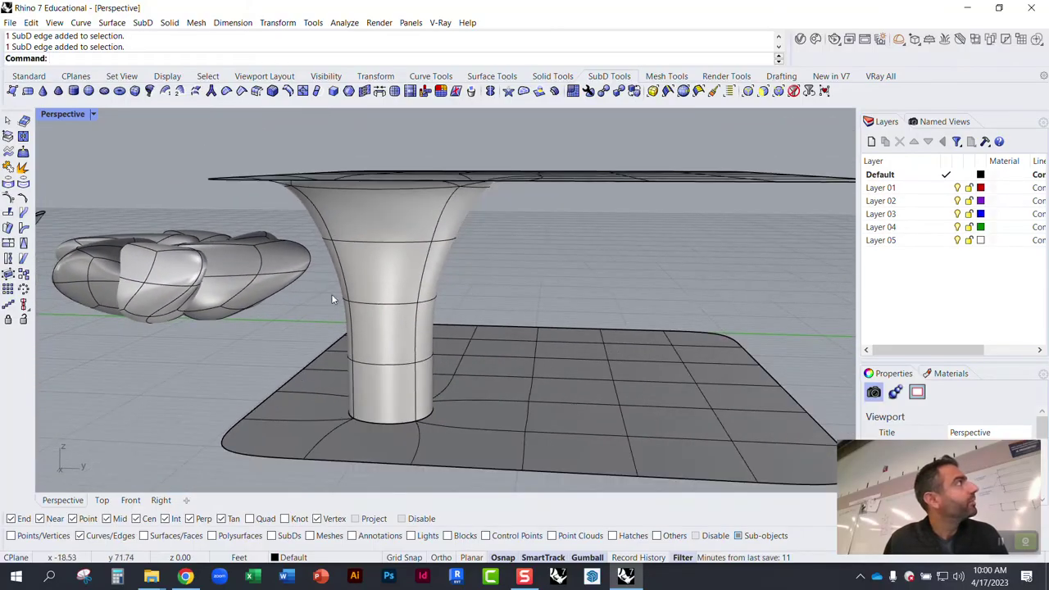
scroll(375, 307, "up", 3)
right_click_drag(478, 326, 464, 253)
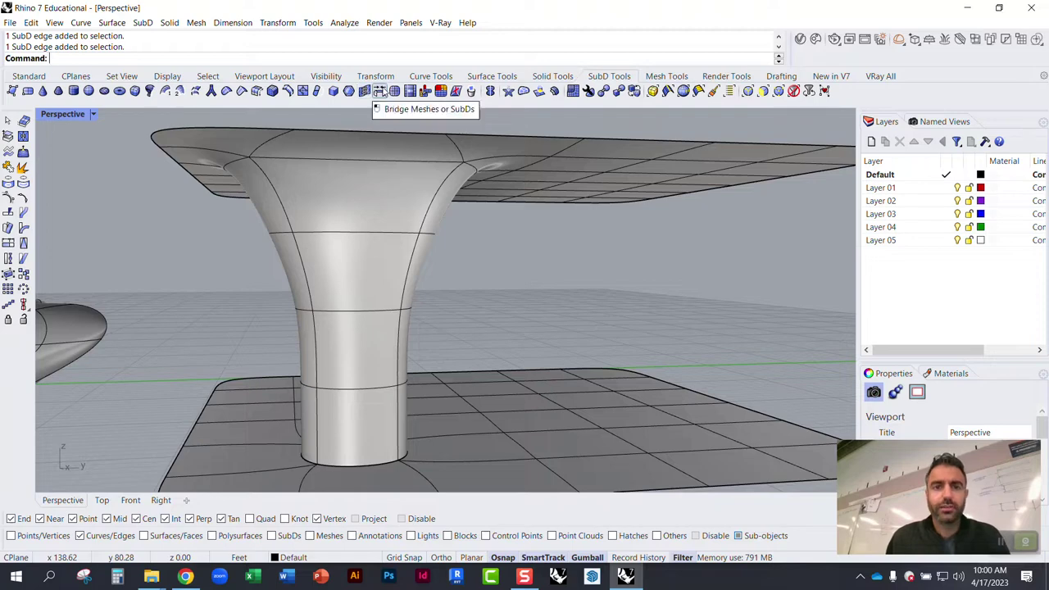
right_click_drag(443, 187, 439, 260)
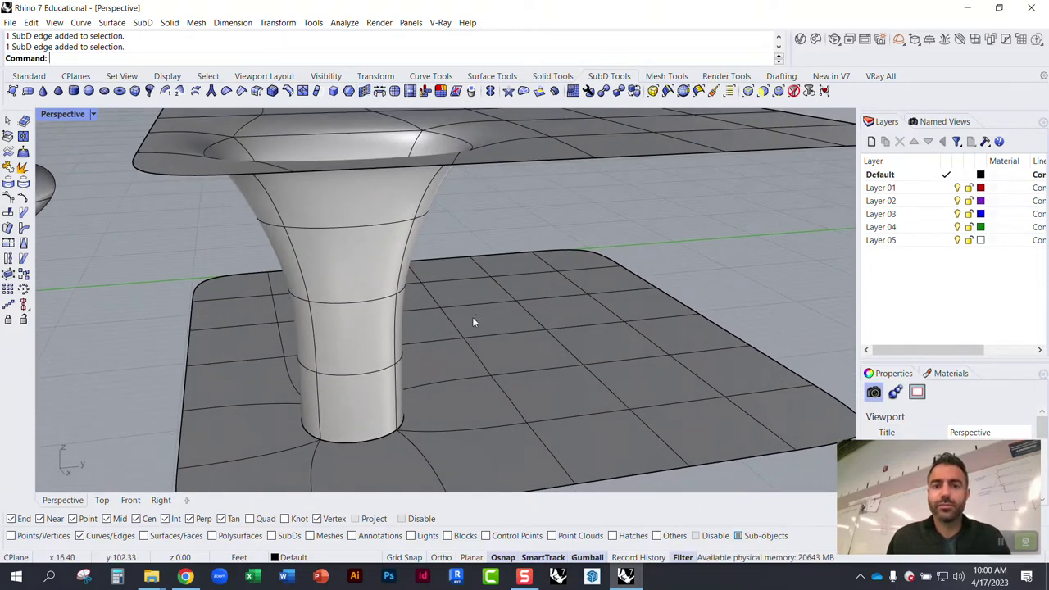
Step: Subdivide one large face beside the symmetry line on the top of the curved, mirrored SubD form
scroll(467, 244, "down", 5)
scroll(548, 321, "down", 6)
scroll(281, 333, "up", 6)
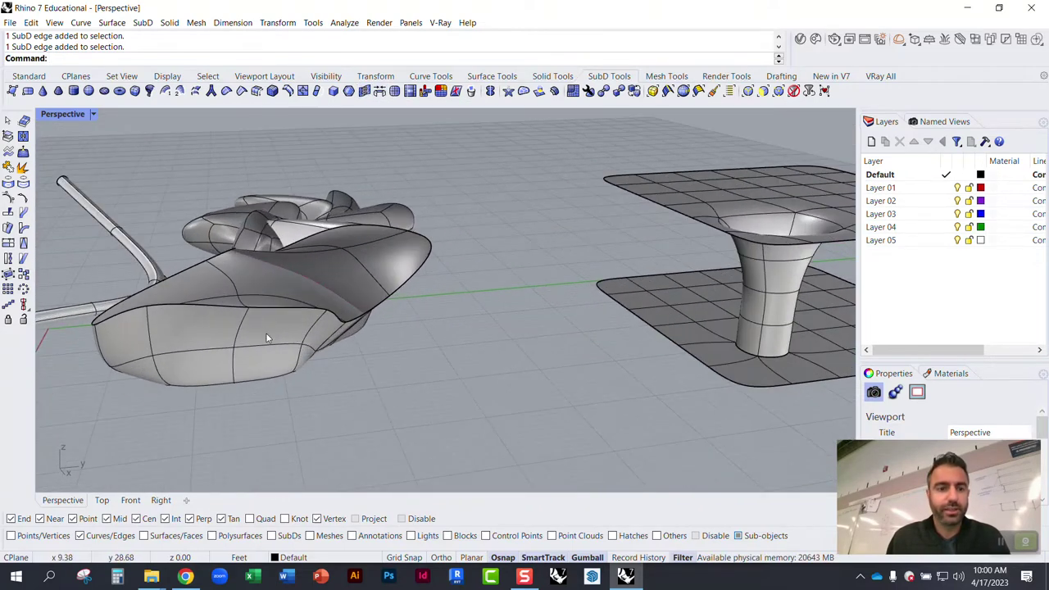
right_click_drag(267, 337, 250, 353)
scroll(267, 308, "up", 7)
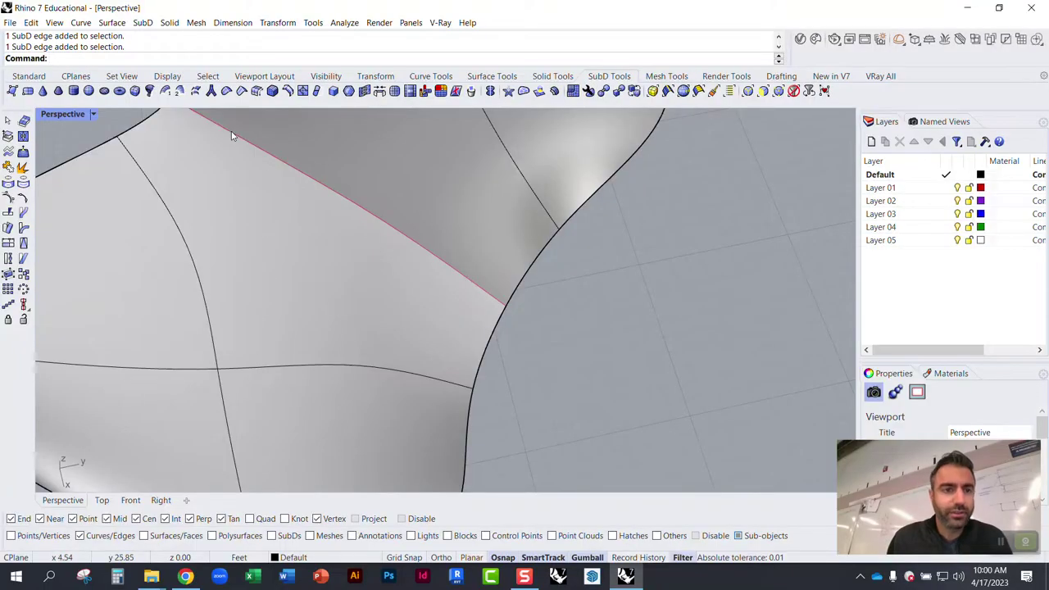
scroll(294, 254, "down", 1)
left_click(410, 91)
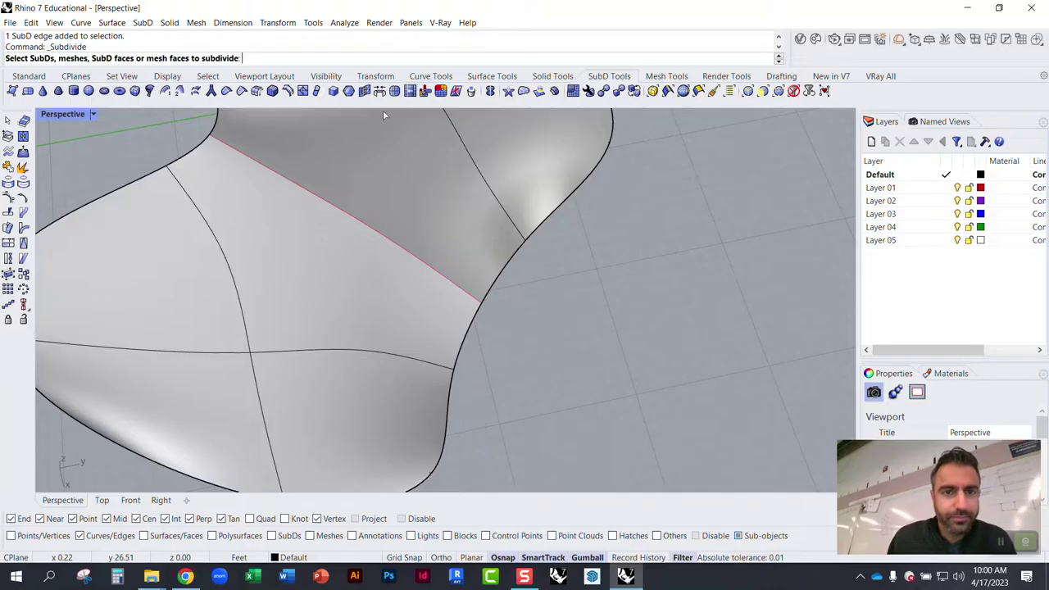
left_click(307, 250)
key("Return")
Step: Subdivide the matching face on the underside of the mirrored SubD form
right_click_drag(309, 264, 286, 222)
right_click(253, 357)
left_click(253, 354)
key("Return")
right_click_drag(252, 353, 288, 272)
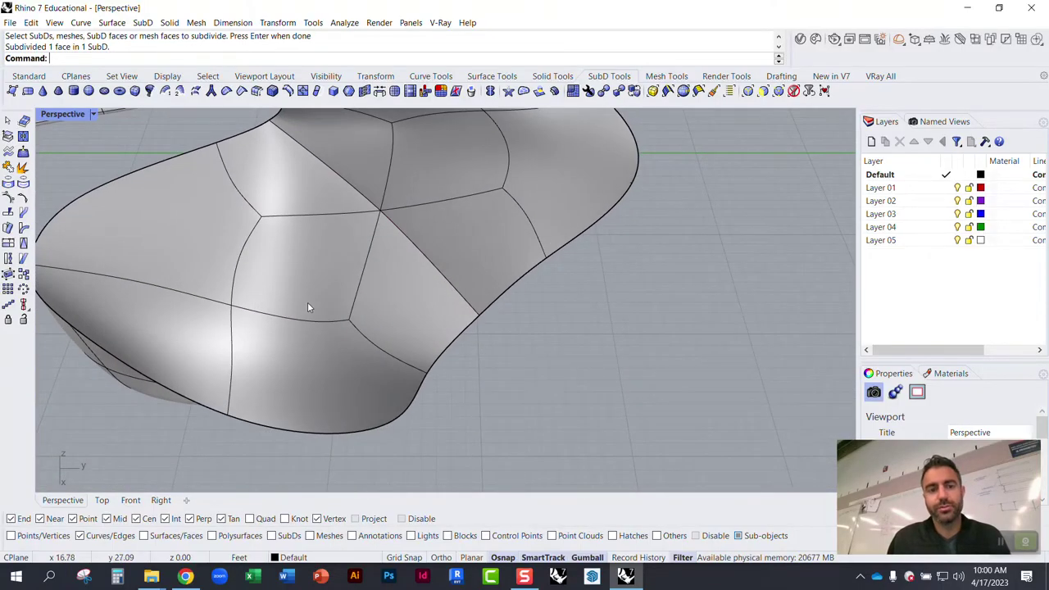
right_click_drag(308, 308, 301, 261)
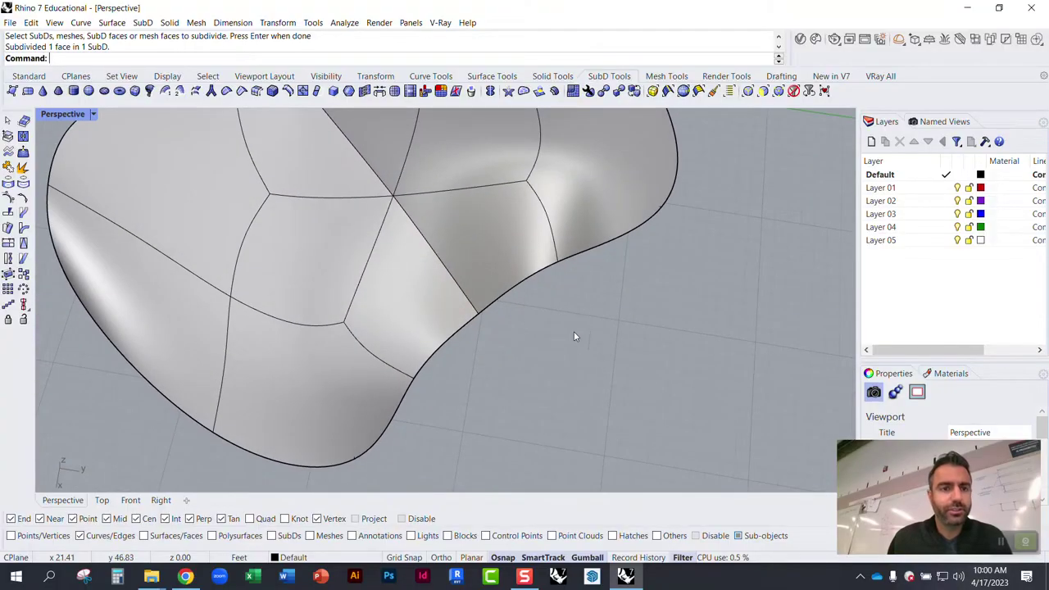
Step: Bridge the small subdivided top face to its counterpart on the underside with 4 joined segments and 100% straightness, opening mirrored holes
left_click(382, 92)
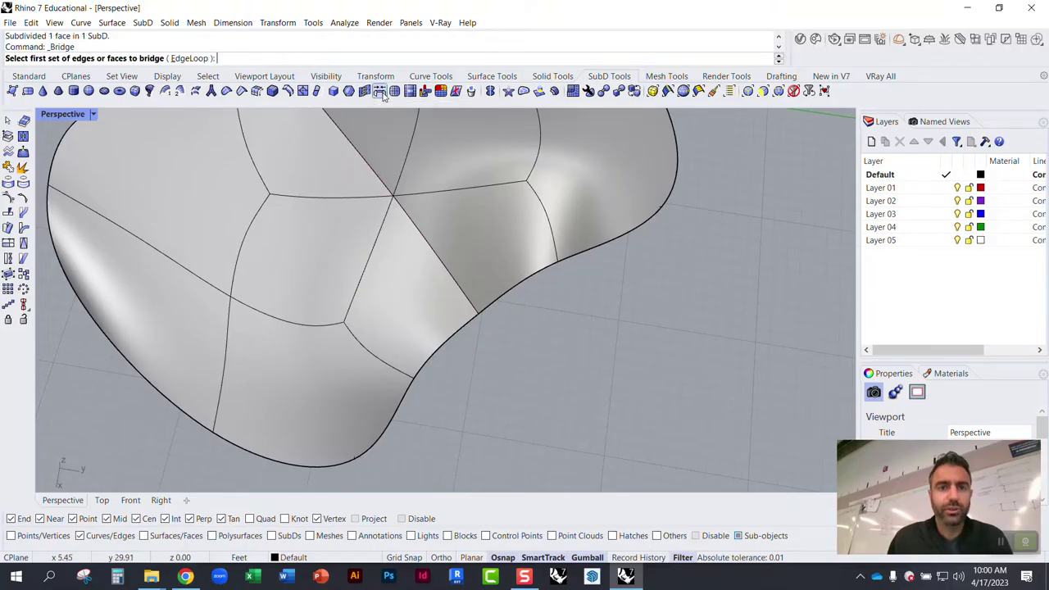
left_click(316, 262)
right_click_drag(335, 344, 335, 262)
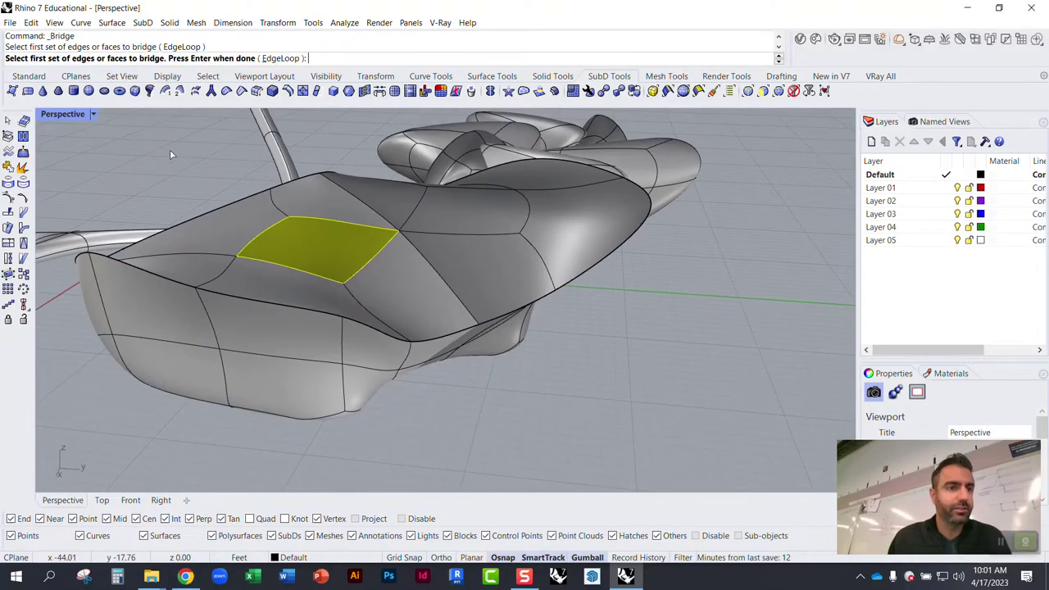
key("Return")
right_click_drag(234, 309, 287, 393)
left_click(243, 330)
key("Return")
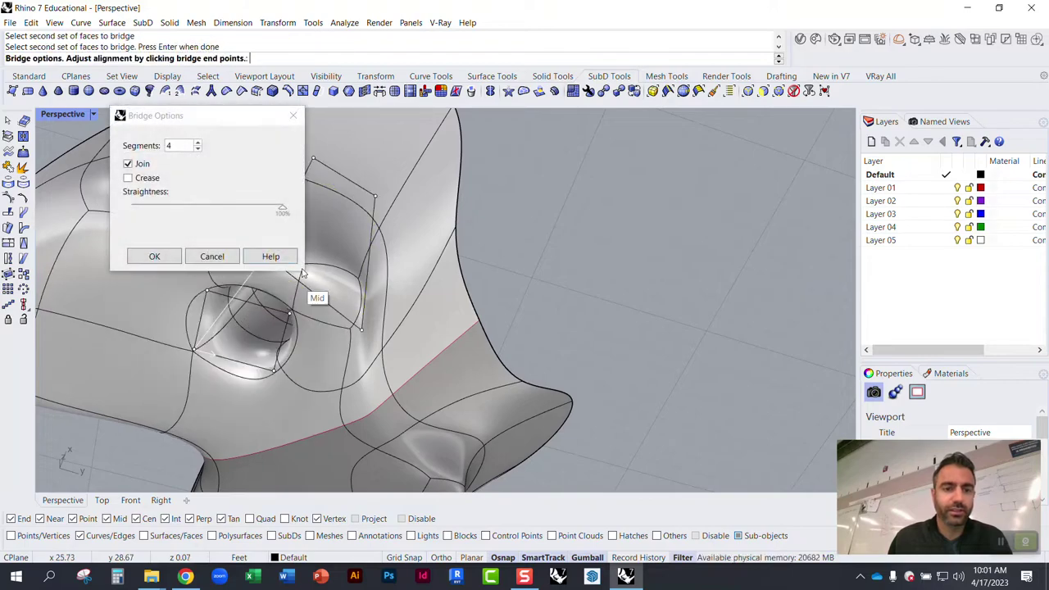
right_click_drag(344, 313, 344, 447)
left_click(154, 257)
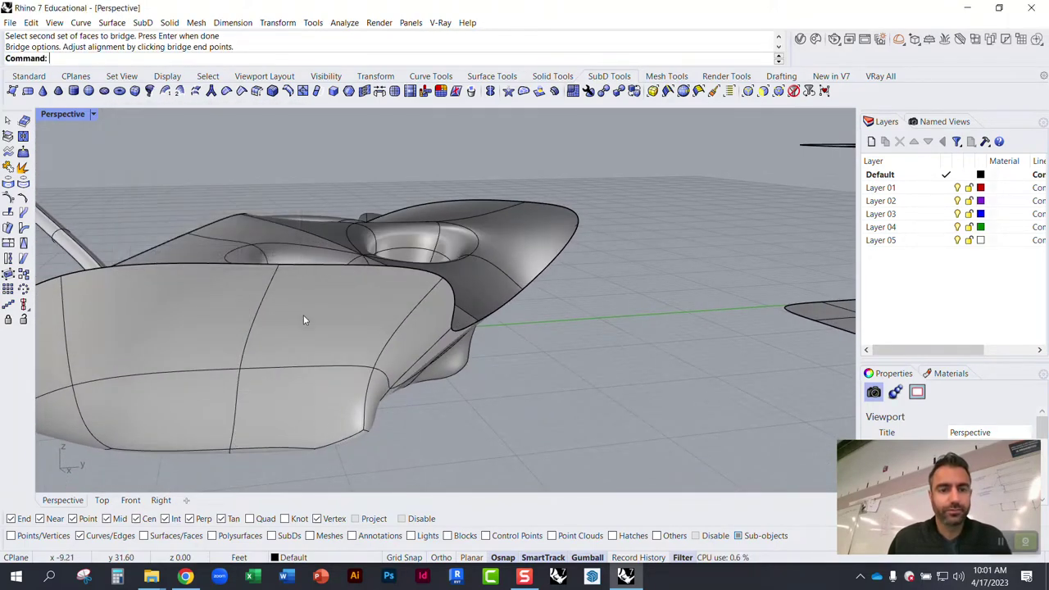
right_click_drag(304, 320, 351, 261)
scroll(351, 260, "up", 3)
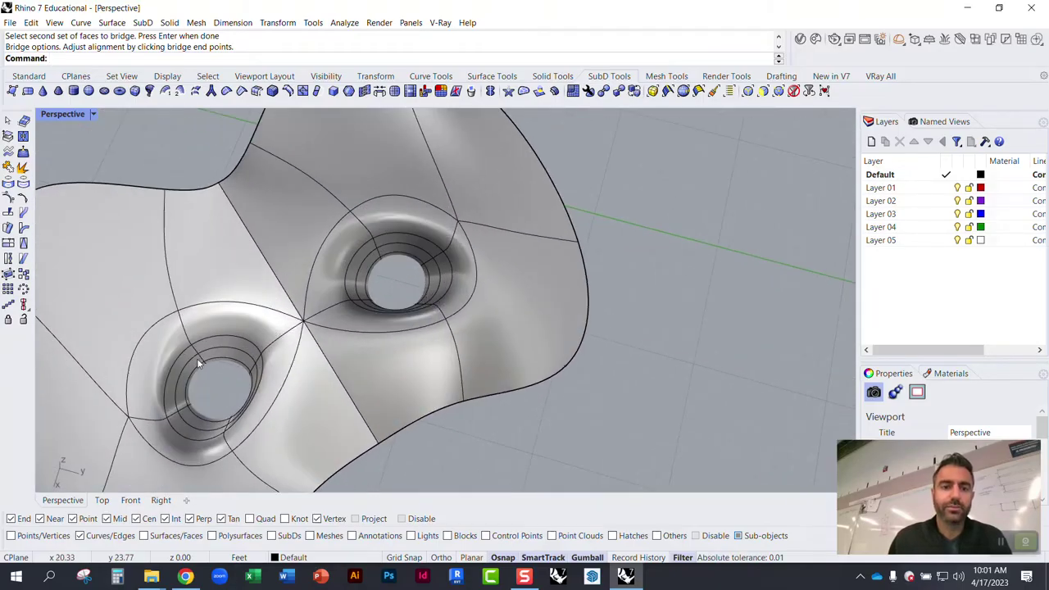
right_click_drag(356, 358, 221, 316)
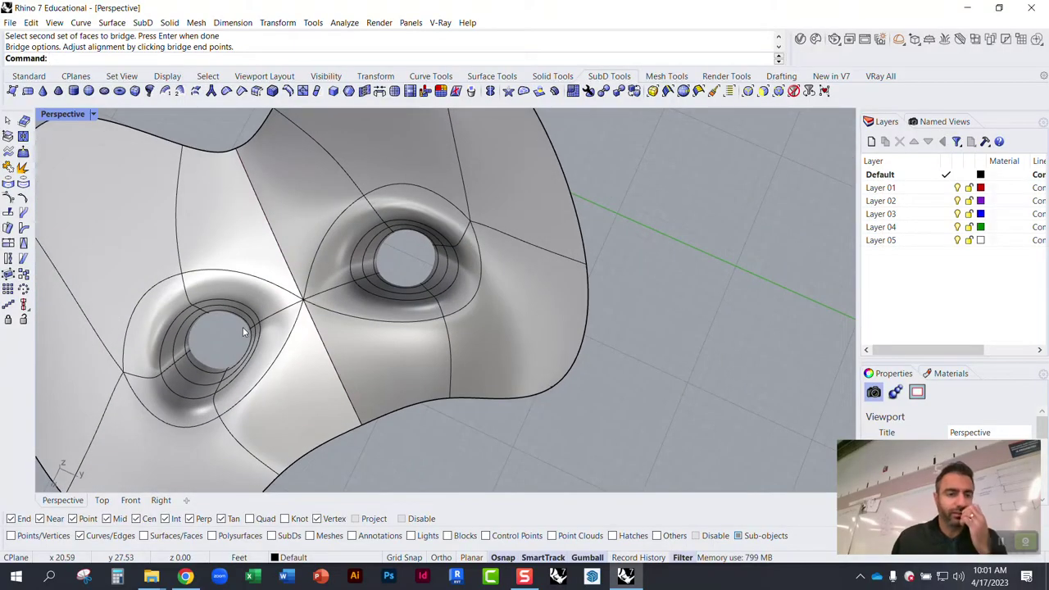
right_click_drag(225, 354, 469, 334)
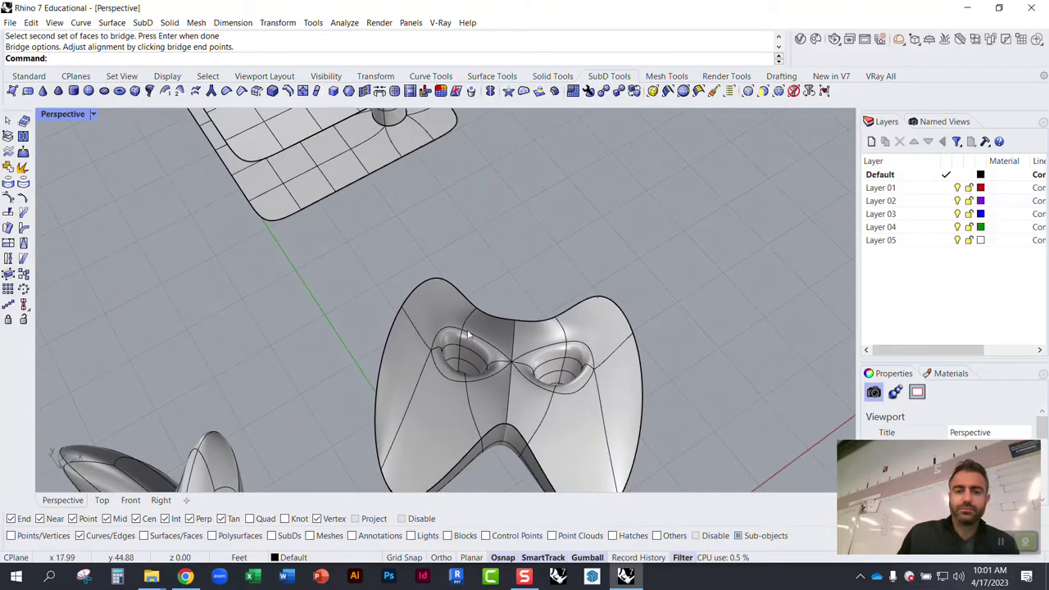
Step: Merge four adjacent faces of the upper slab, away from the column, into one by selecting their shared inner edges
right_click_drag(490, 222, 433, 283)
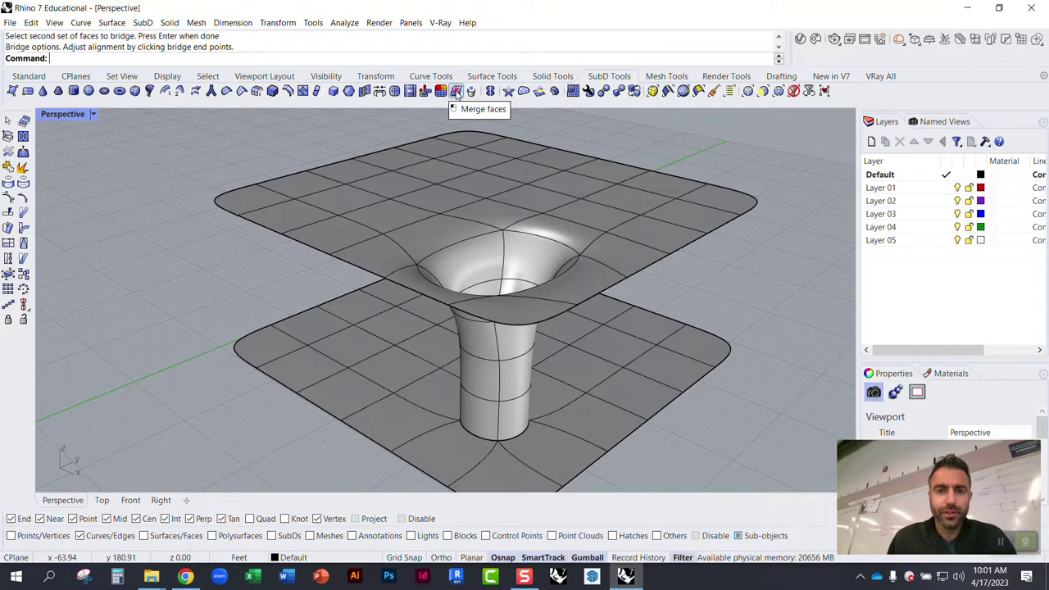
scroll(447, 168, "up", 5)
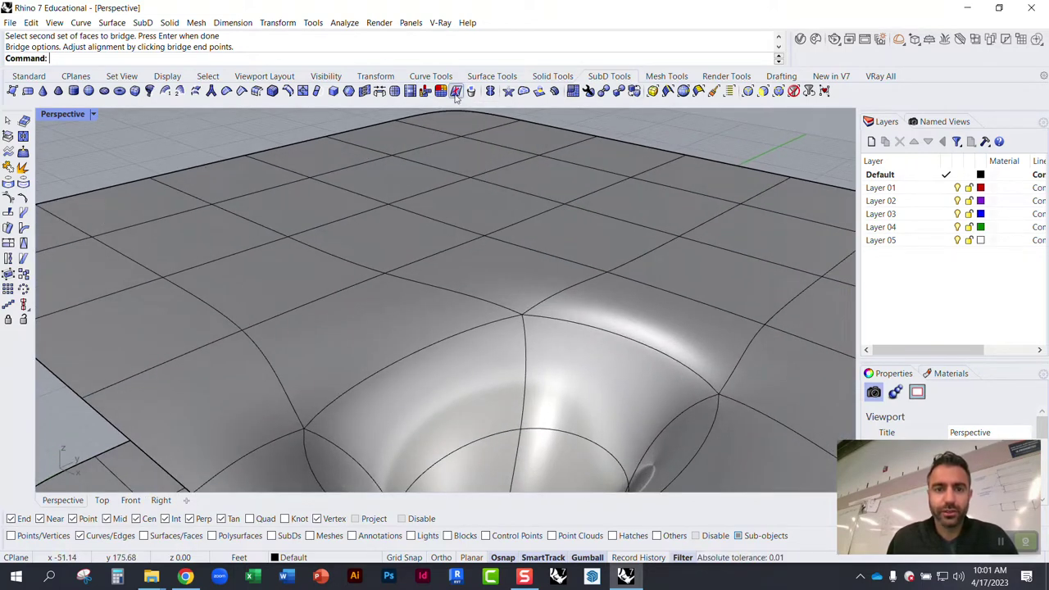
left_click(459, 93)
left_click(484, 172)
left_click(460, 181)
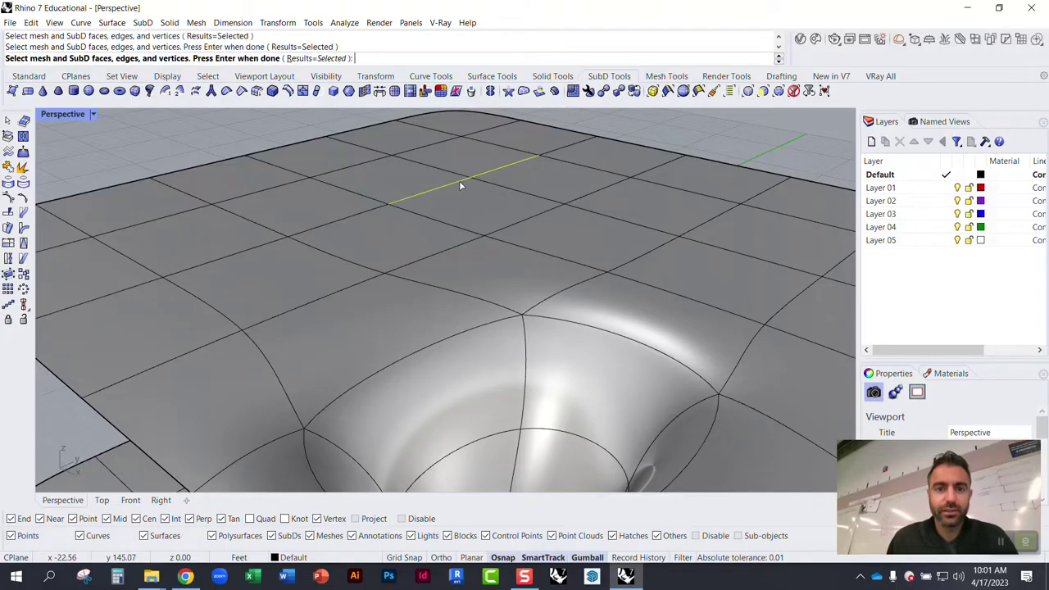
left_click(459, 169)
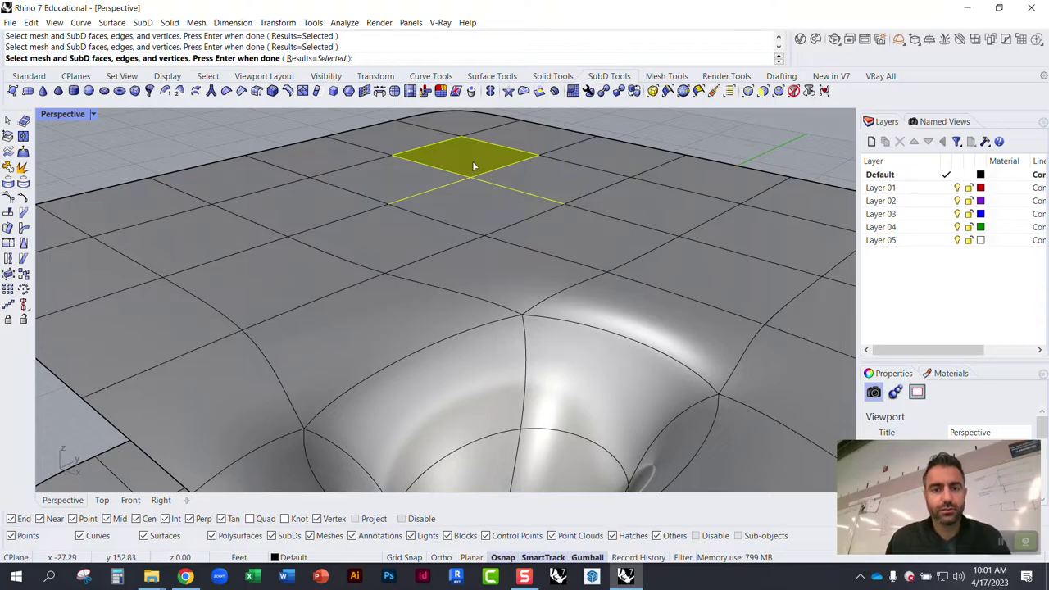
left_click(473, 161, "ctrl")
key("Return")
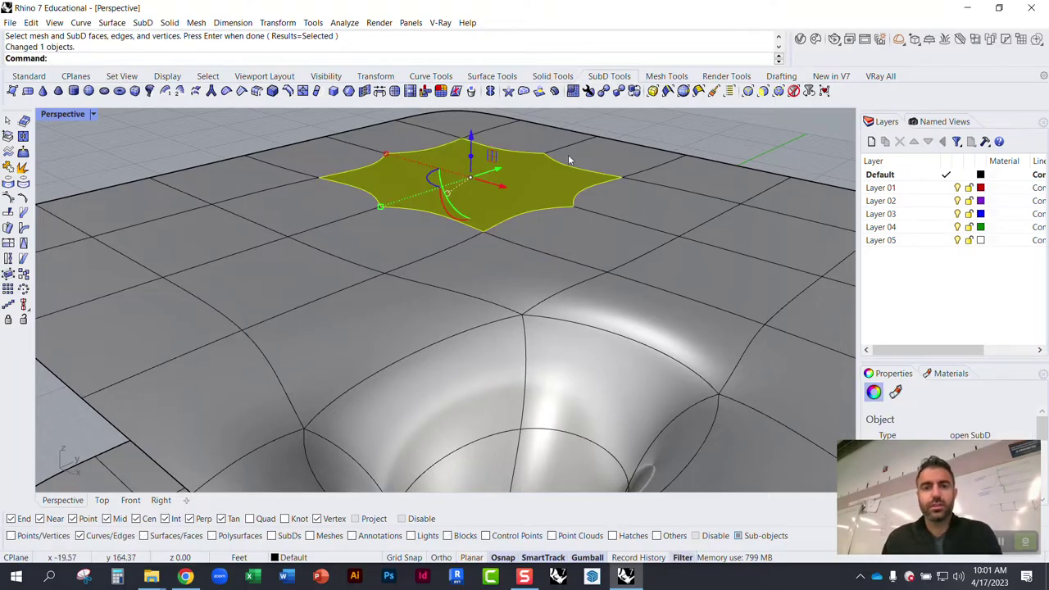
key("Escape")
right_click_drag(583, 159, 552, 244)
scroll(541, 344, "down", 14)
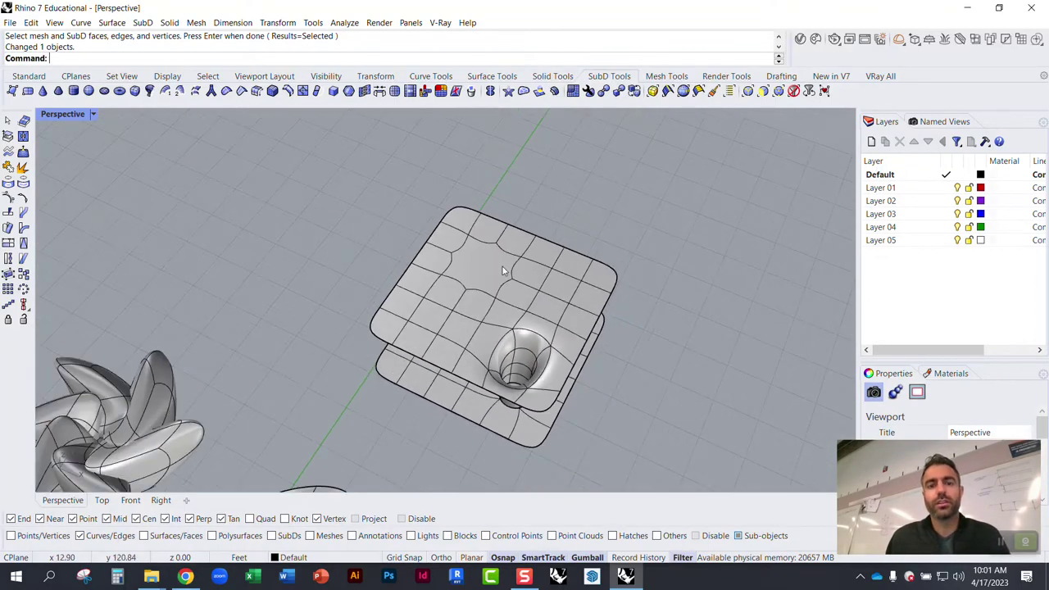
Step: Select the merged face on the upper slab and move it vertically upward to form a smooth mound
scroll(503, 266, "up", 8)
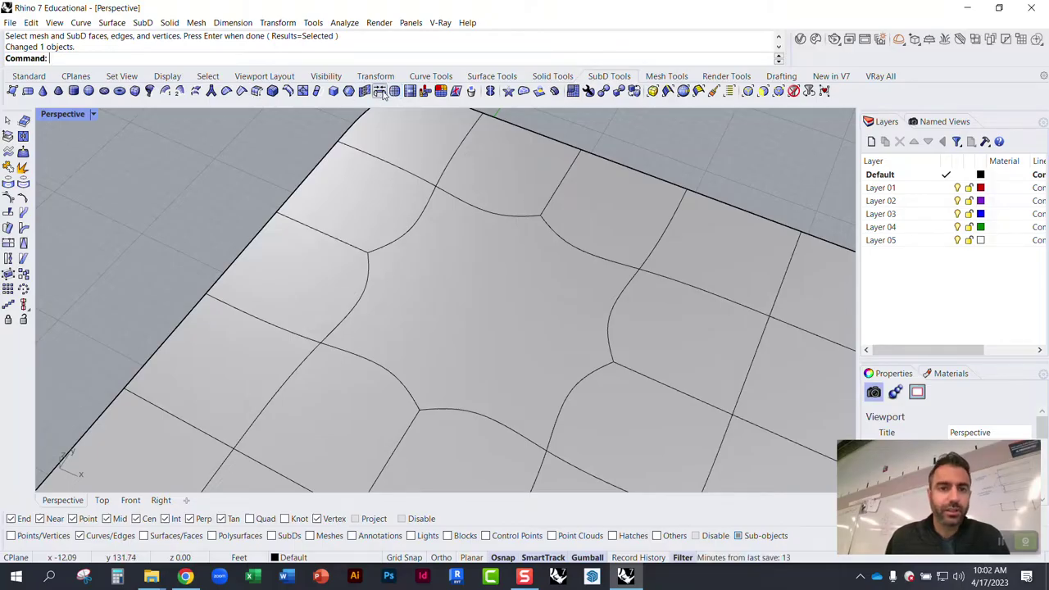
left_click(765, 93)
left_click(526, 293)
right_click_drag(473, 368, 447, 313)
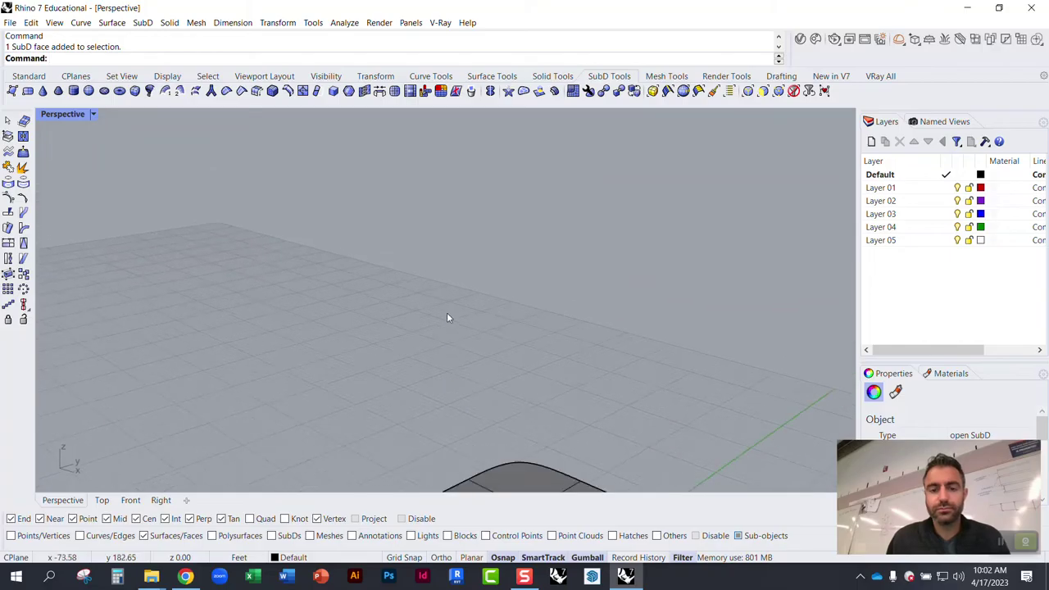
scroll(447, 314, "down", 3)
left_click_drag(521, 350, 522, 316)
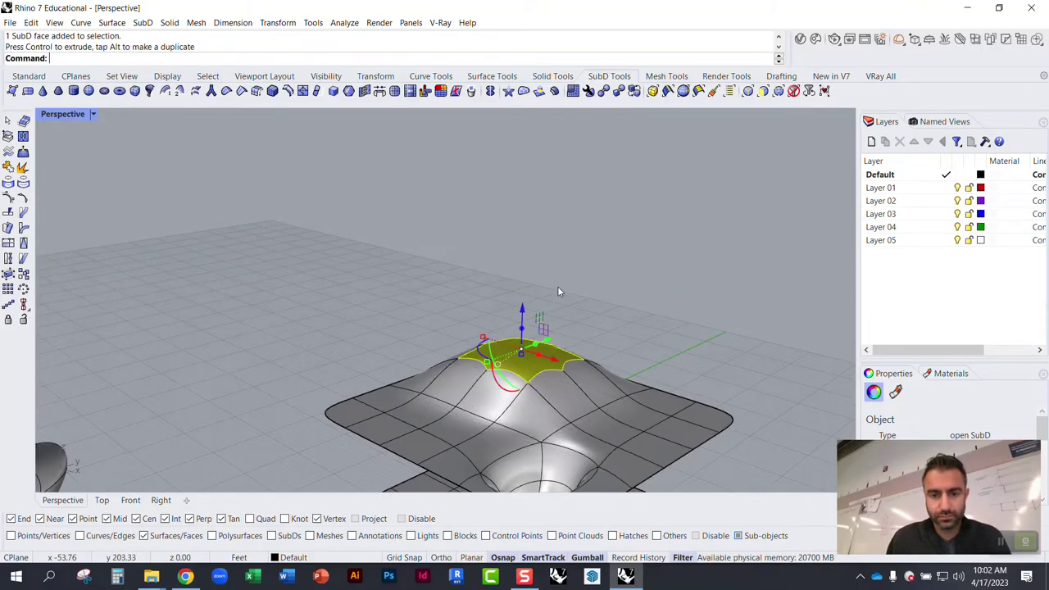
left_click(558, 288)
right_click_drag(574, 344, 729, 309)
scroll(595, 262, "down", 4)
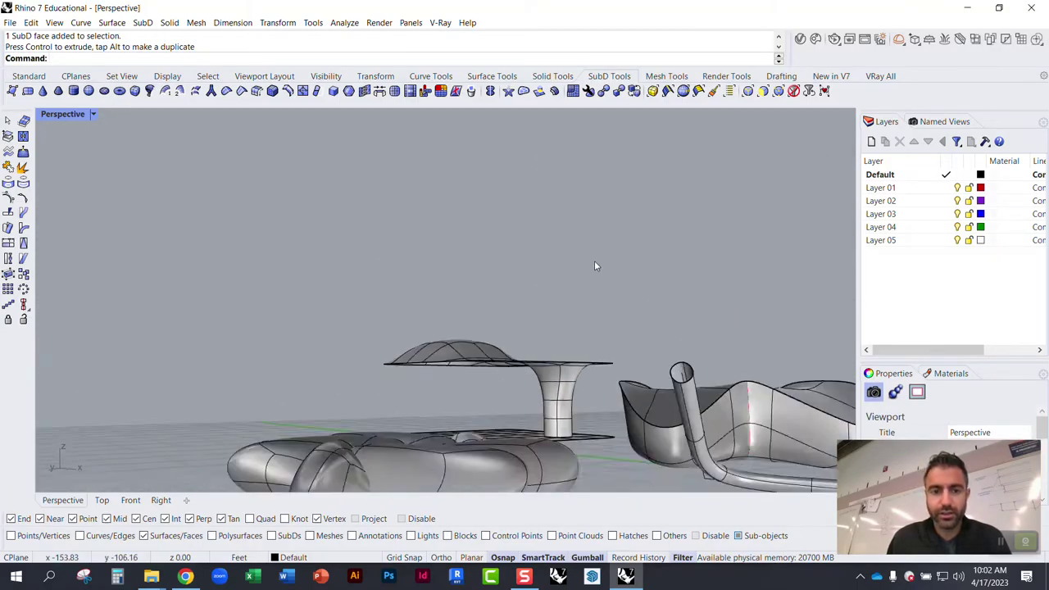
right_click_drag(596, 265, 498, 388)
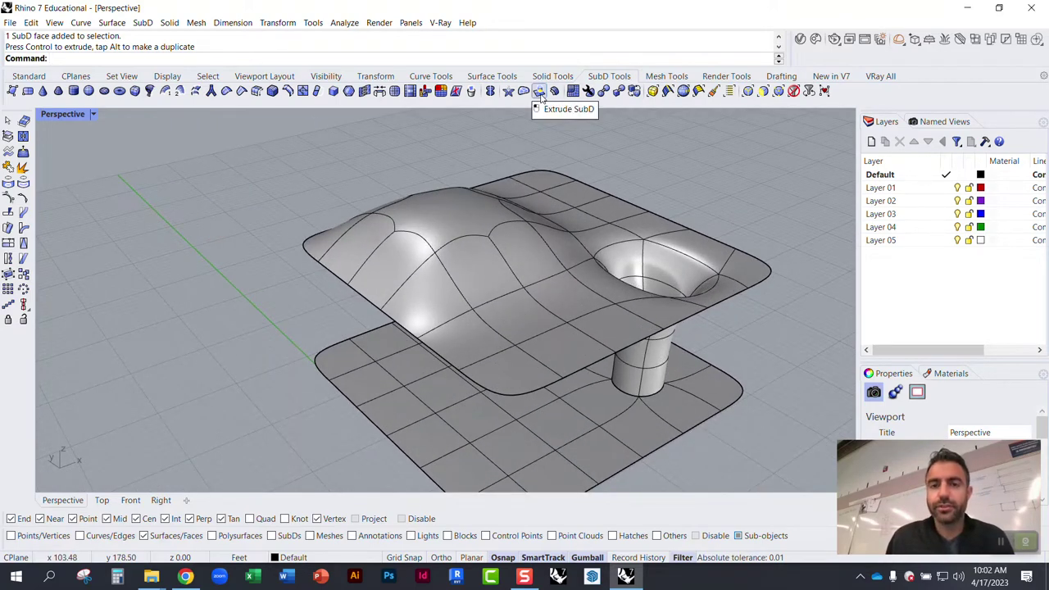
scroll(386, 261, "down", 5)
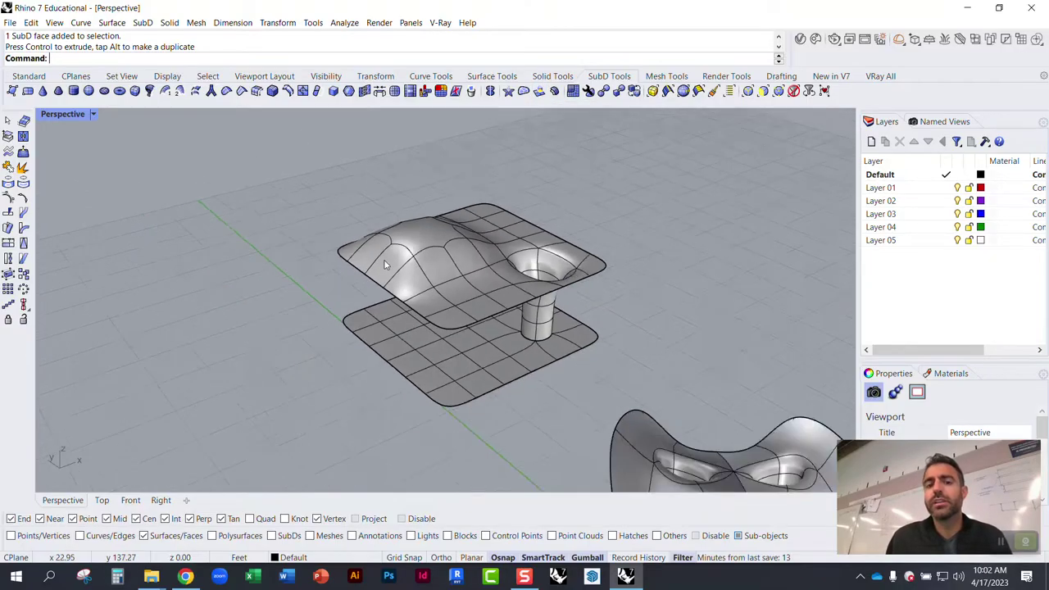
Step: Try moving the face beside the mound on the upper slab vertically upward, and undo that move
scroll(463, 287, "up", 8)
left_click(469, 283)
left_click_drag(449, 246, 449, 195)
scroll(400, 272, "up", 5)
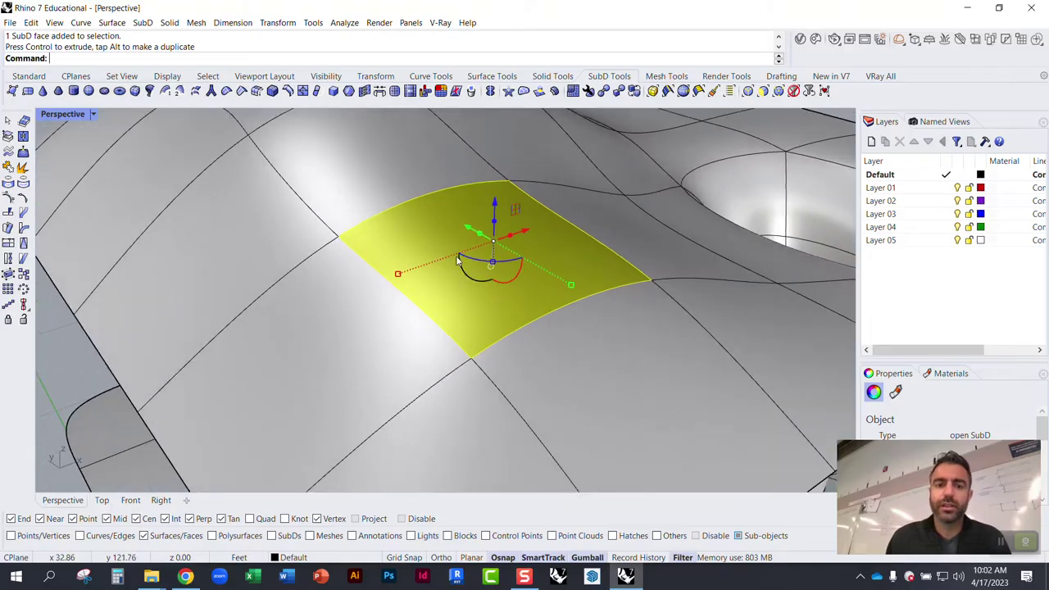
key("ctrl+z")
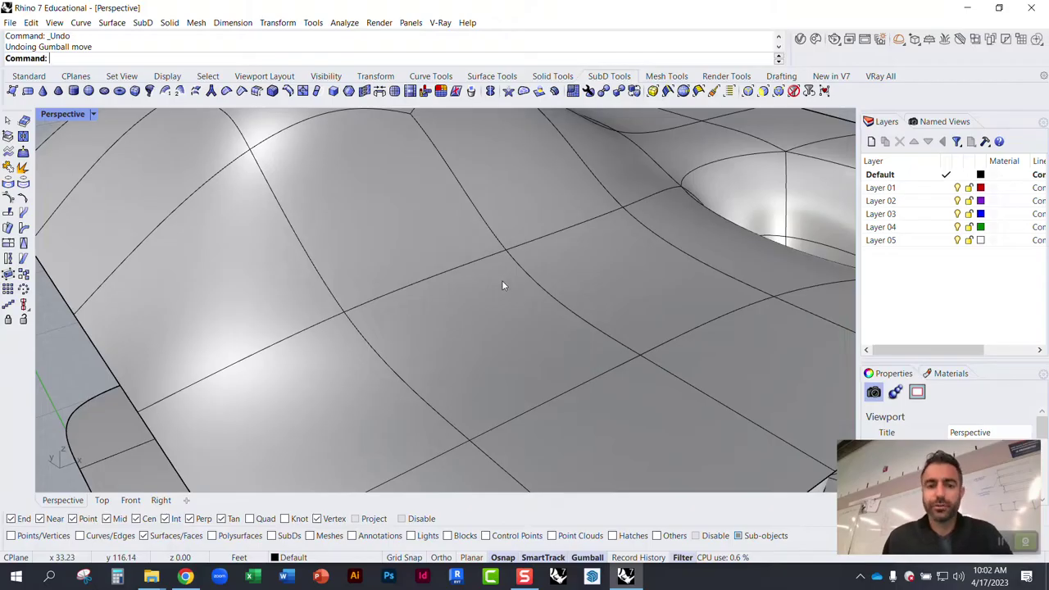
Step: Extrude the face beside the upper slab's mound downward with SubD Extrude, with the direction set to Z, to form a rounded pocket
left_click(540, 91)
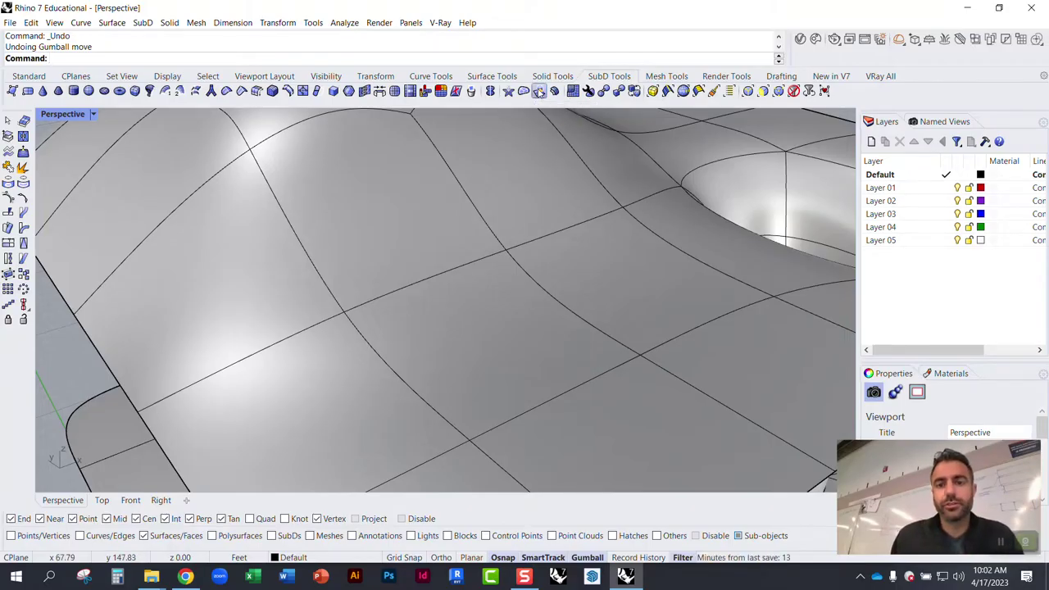
left_click(460, 315)
key("Return")
scroll(457, 351, "down", 3)
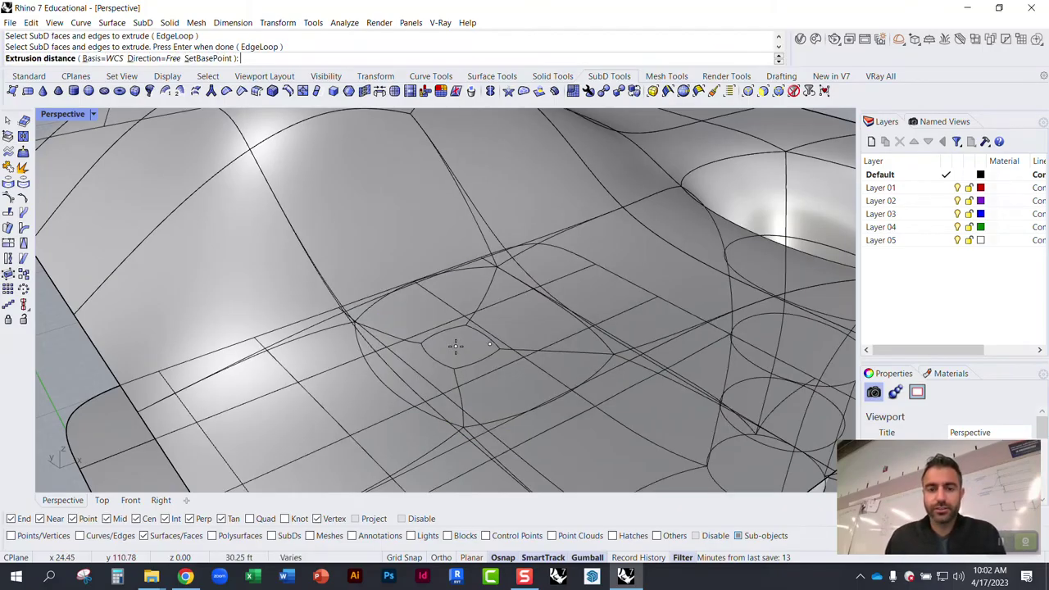
right_click_drag(484, 345, 497, 301)
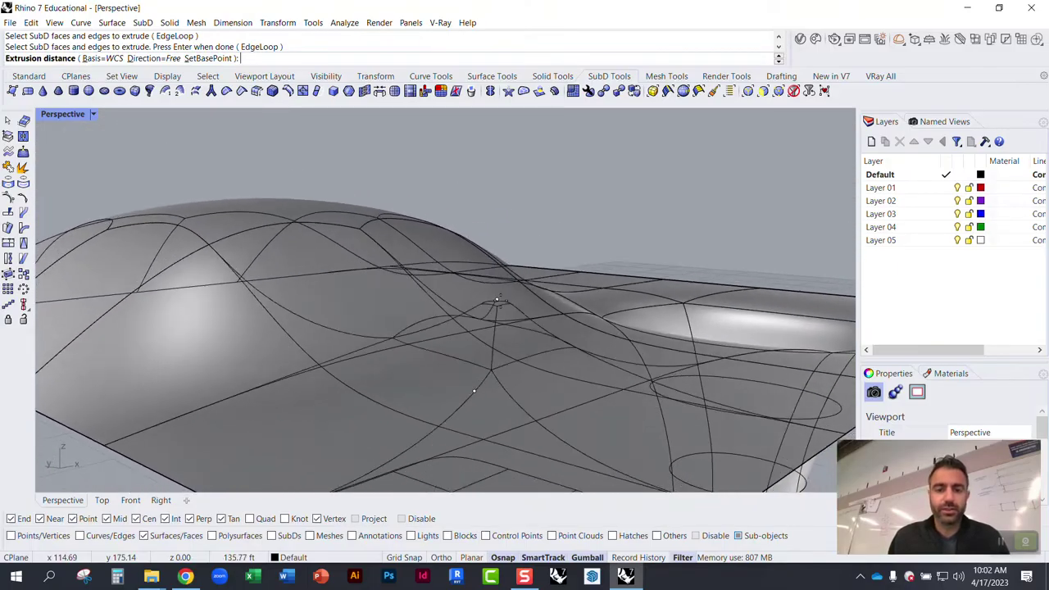
scroll(534, 237, "down", 8)
scroll(523, 236, "up", 3)
scroll(522, 277, "up", 4)
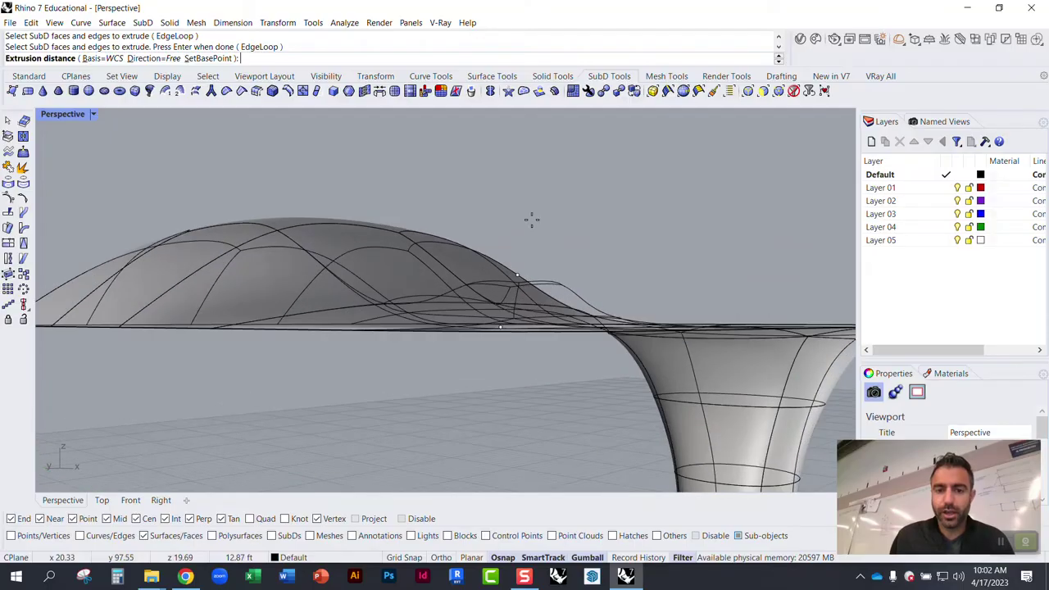
right_click_drag(532, 220, 489, 253)
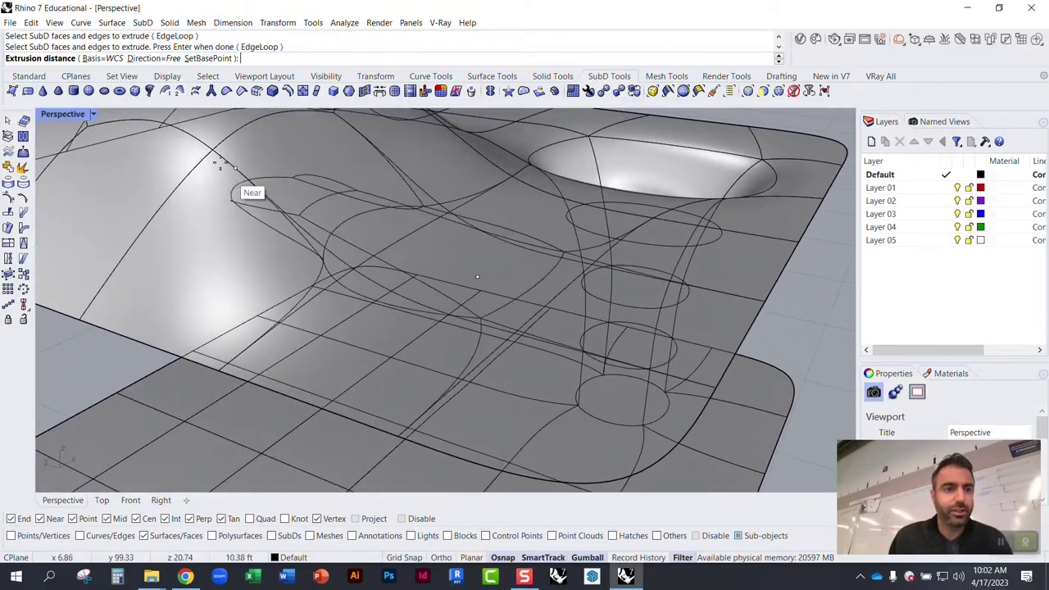
left_click(156, 59)
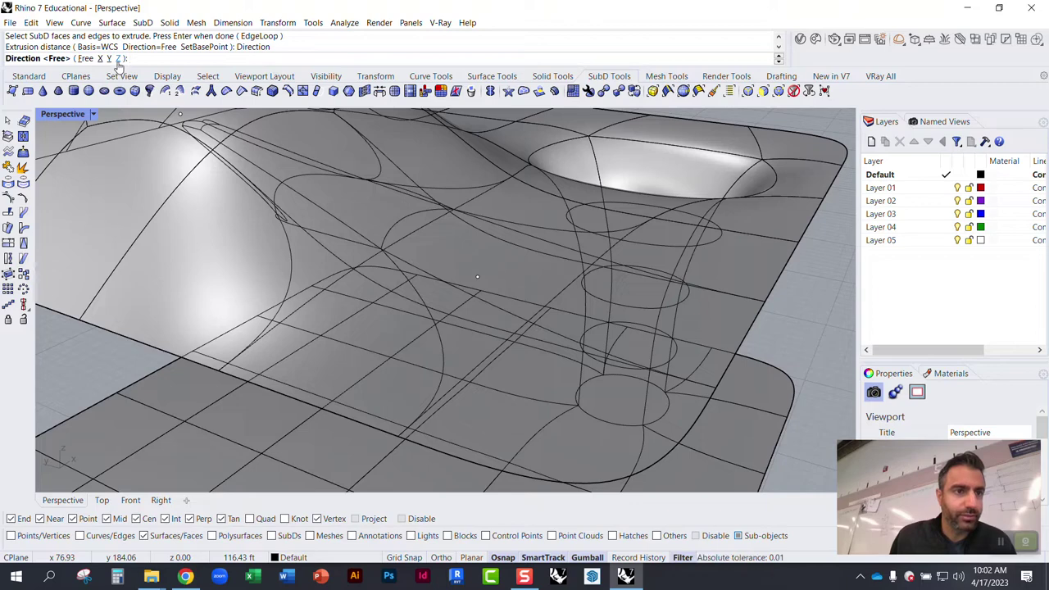
left_click(119, 59)
right_click_drag(264, 134, 440, 179)
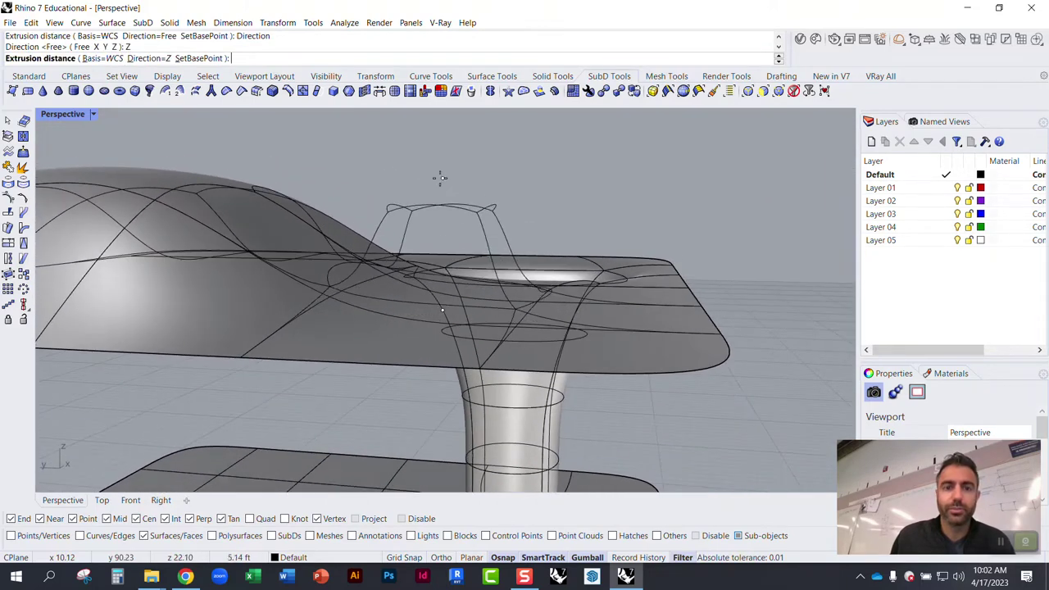
mouse_move(459, 378)
right_mouse_down()
mouse_move(439, 339)
mouse_move(450, 391)
right_mouse_up()
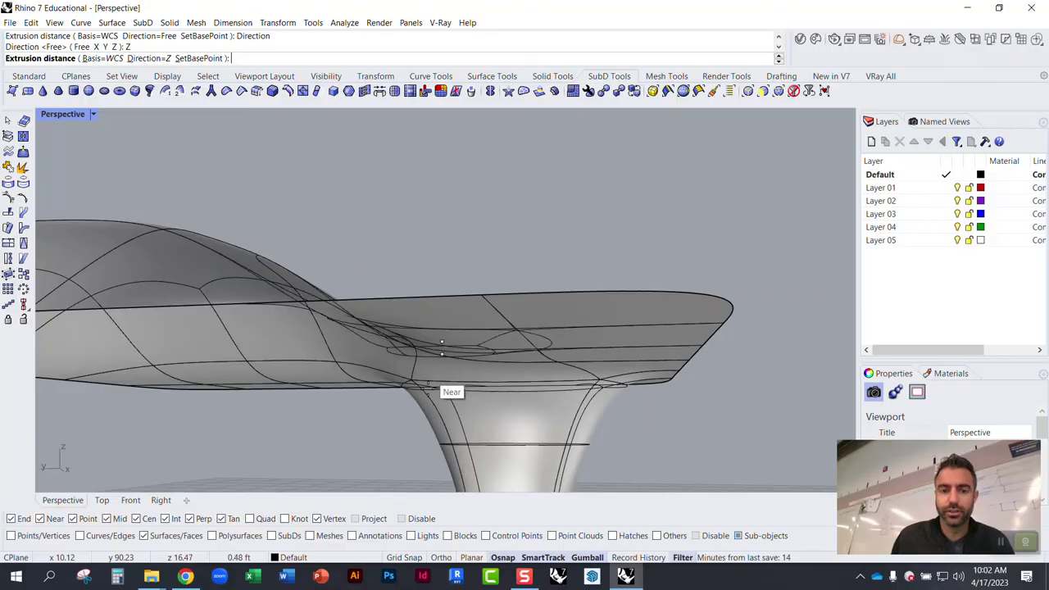
left_click(431, 458)
right_click_drag(359, 369, 313, 386)
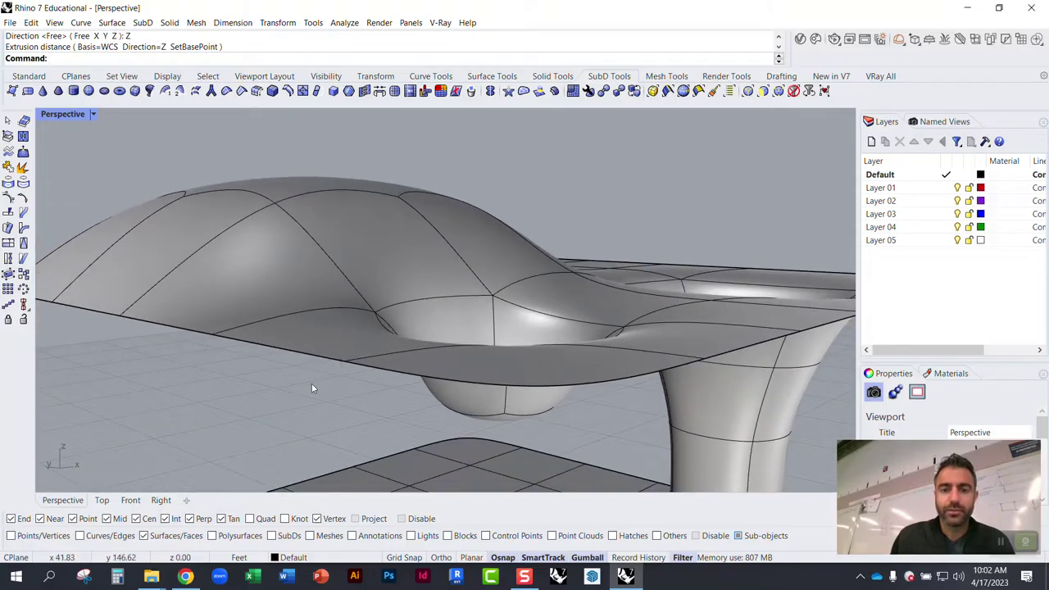
Step: Examine the extruded pocket from above and below, selecting its inner faces to check how they form a separate protrusion
scroll(453, 362, "down", 4)
scroll(455, 361, "up", 8)
right_click_drag(454, 361, 548, 415)
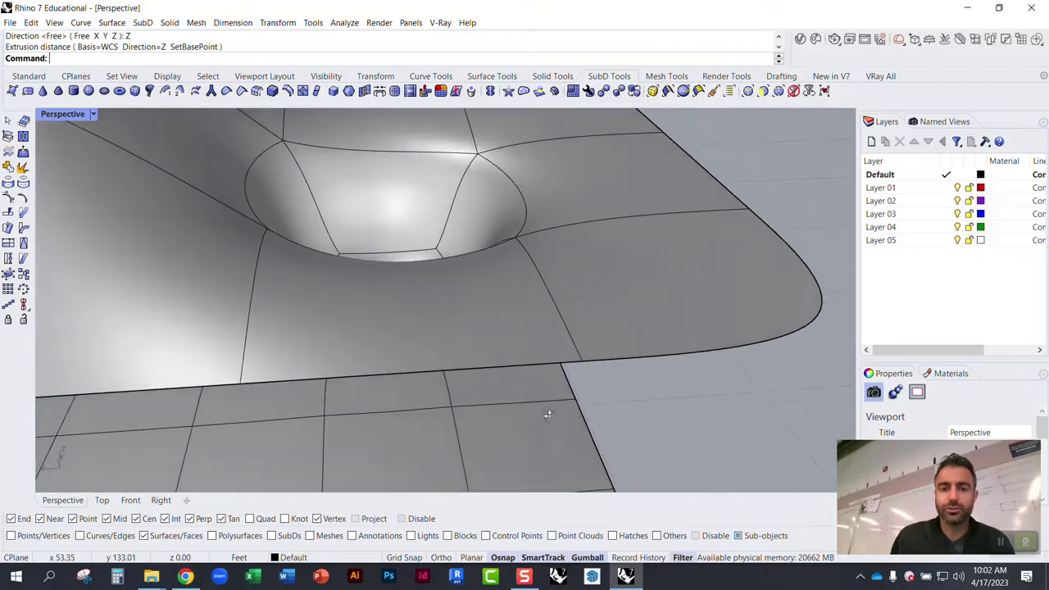
scroll(510, 296, "down", 6)
scroll(391, 255, "up", 5)
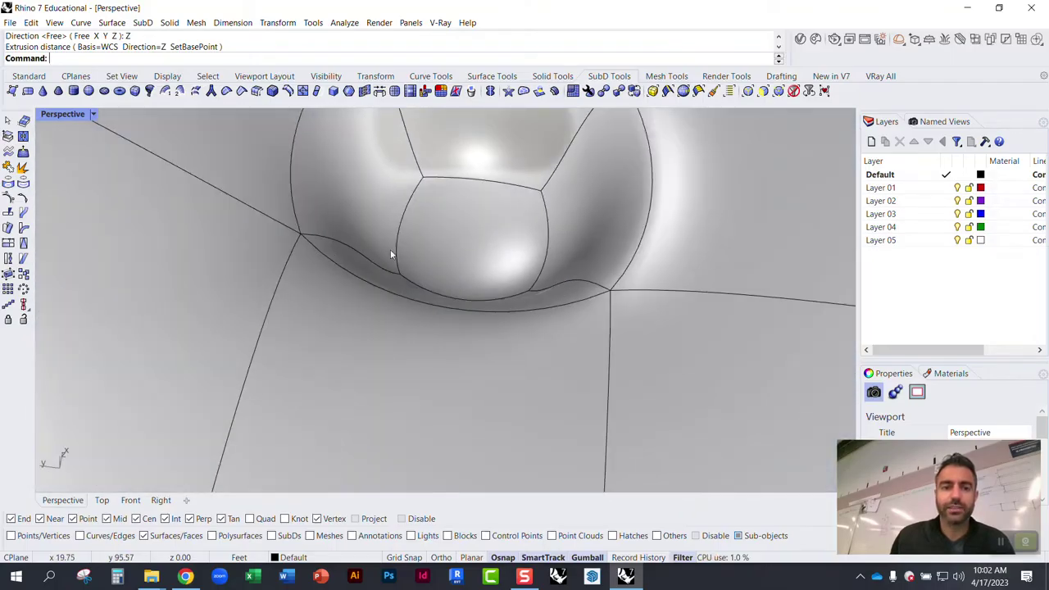
mouse_move(472, 246)
right_mouse_down()
mouse_move(511, 263)
mouse_move(516, 145)
mouse_move(484, 314)
mouse_move(504, 258)
mouse_move(497, 311)
mouse_move(478, 232)
right_mouse_up()
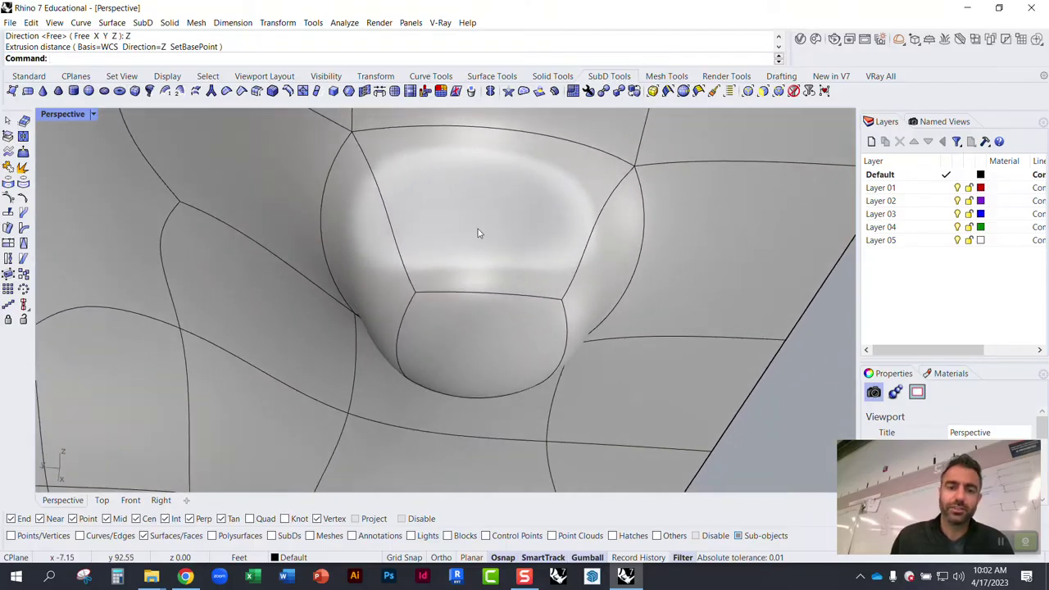
left_click(473, 227)
left_click(368, 244)
left_click(601, 280)
right_click_drag(601, 281, 368, 388)
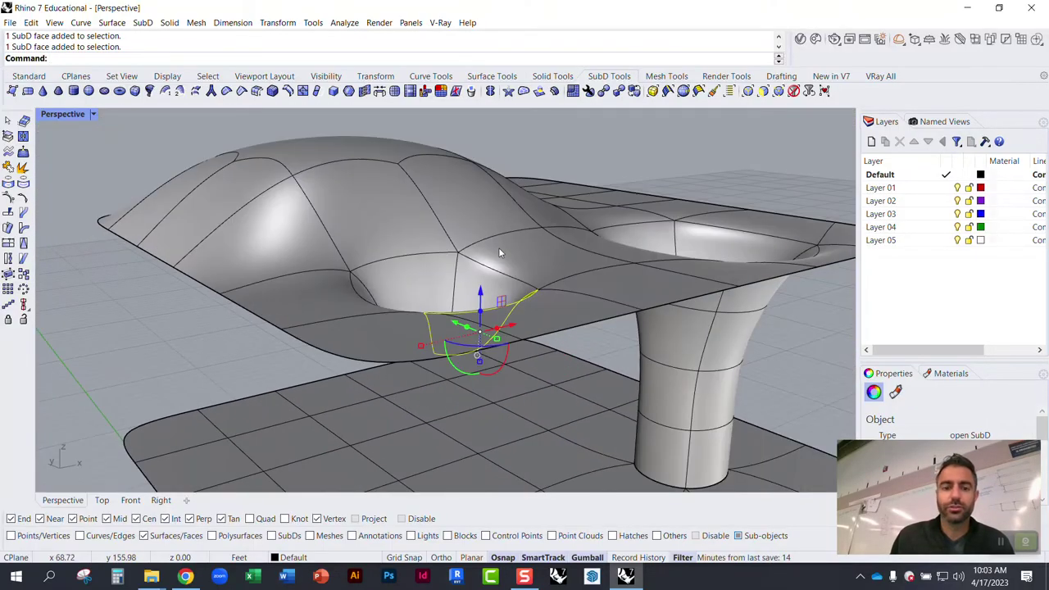
scroll(499, 253, "down", 6)
scroll(431, 362, "up", 6)
left_click(303, 243)
Step: Move one face near the lower slab's corner vertically upward to raise the surrounding surface into a smooth mound
scroll(293, 342, "up", 4)
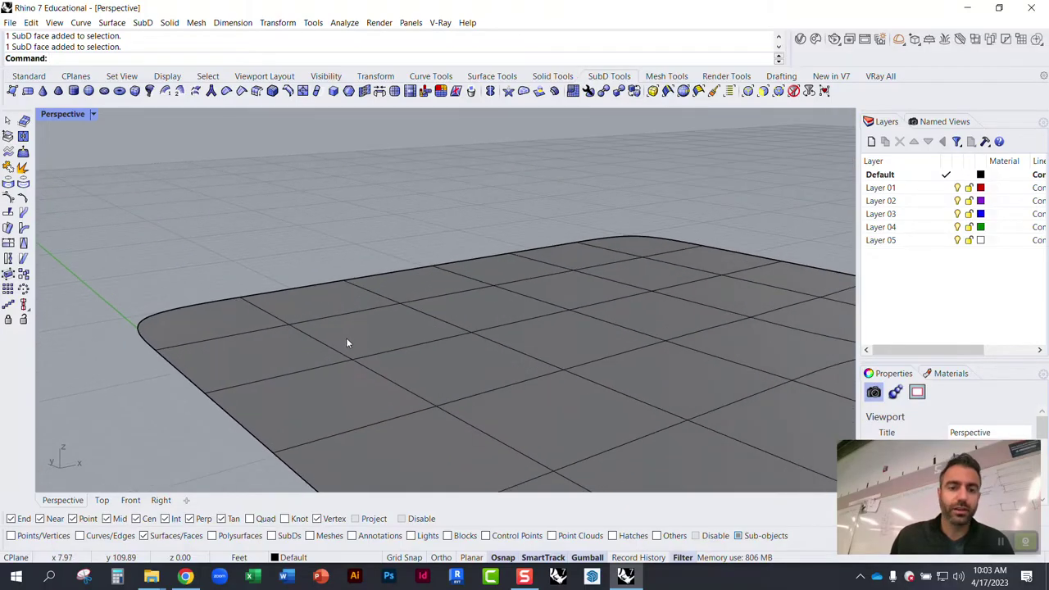
scroll(339, 338, "up", 3)
left_click(355, 330)
left_click(313, 181)
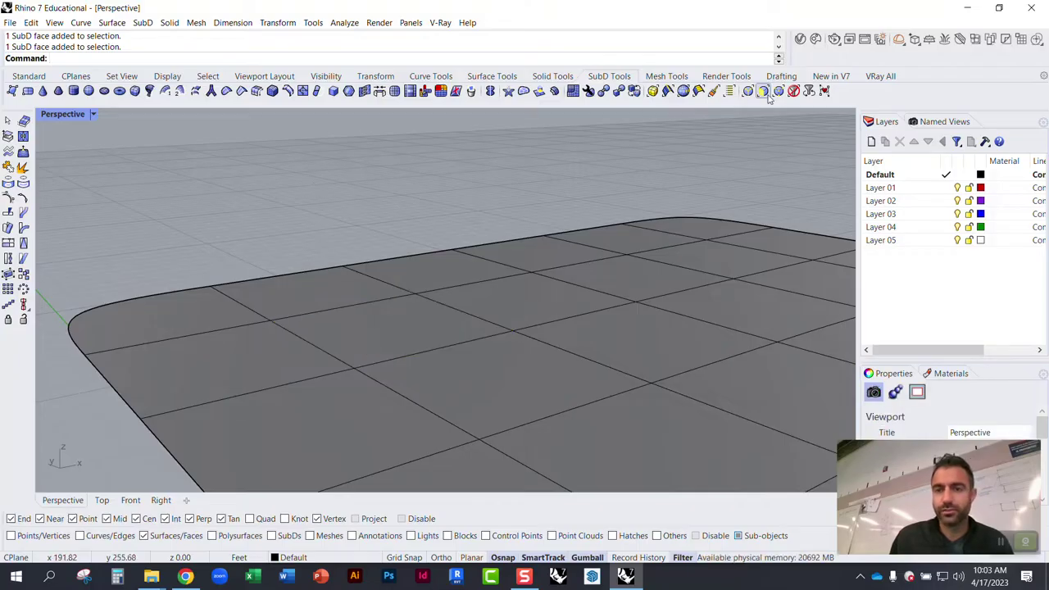
left_click(390, 331)
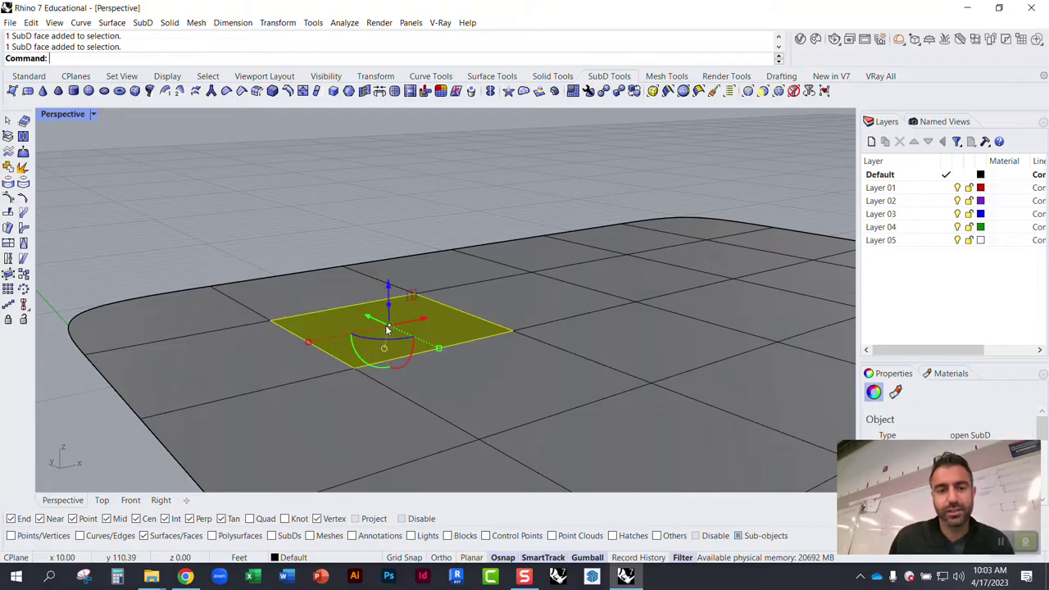
left_click_drag(389, 287, 389, 206)
scroll(334, 322, "down", 3)
scroll(556, 271, "up", 4)
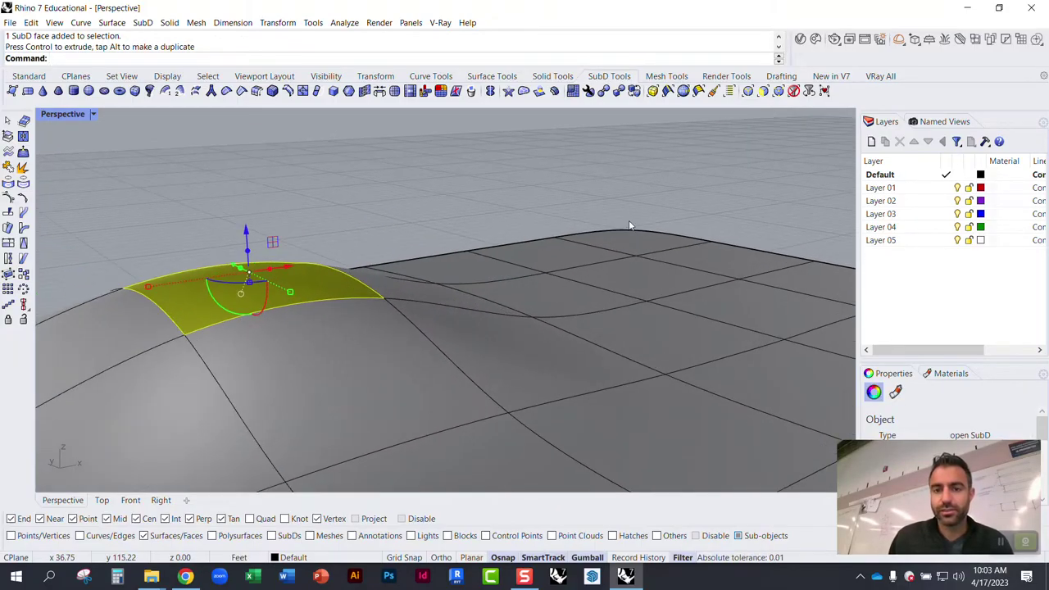
left_click(629, 221)
Step: Extrude another face of the lower slab upward along Z to form a steep bump near the mound
left_click(539, 92)
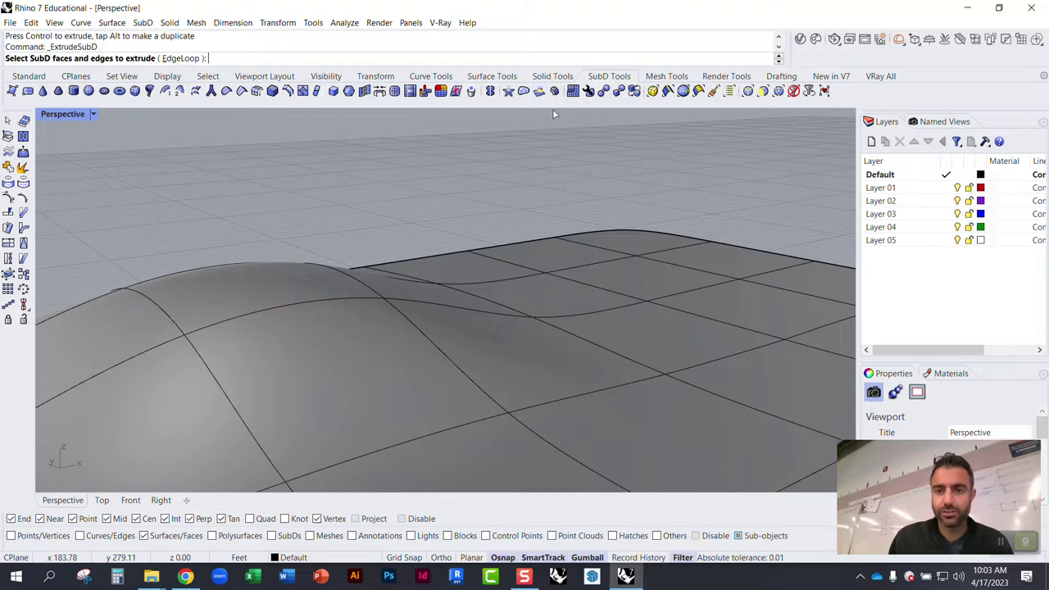
left_click(647, 281)
key("Return")
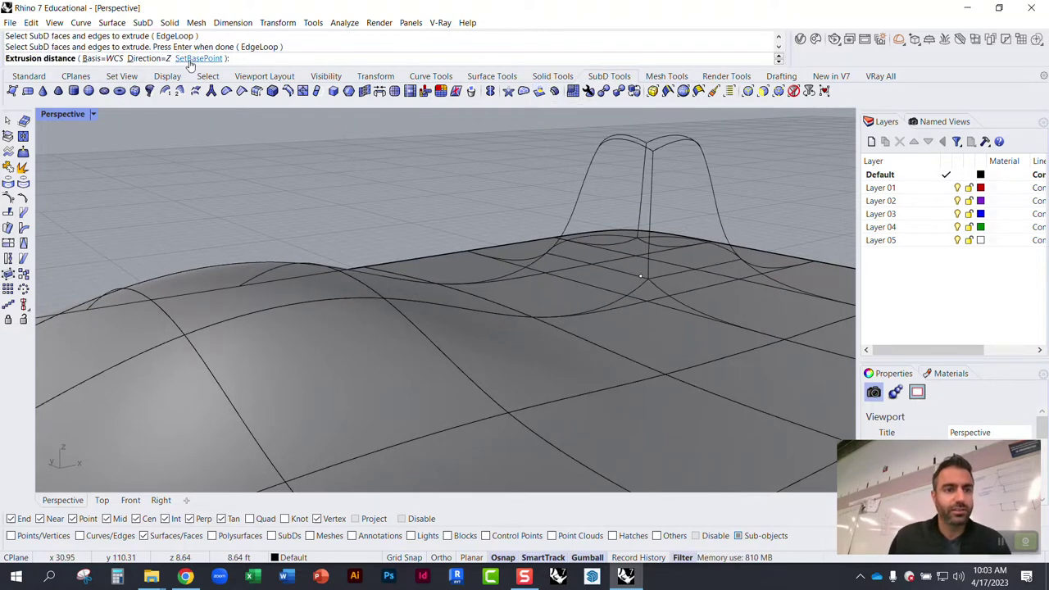
left_click(570, 165)
right_click_drag(502, 198, 604, 302)
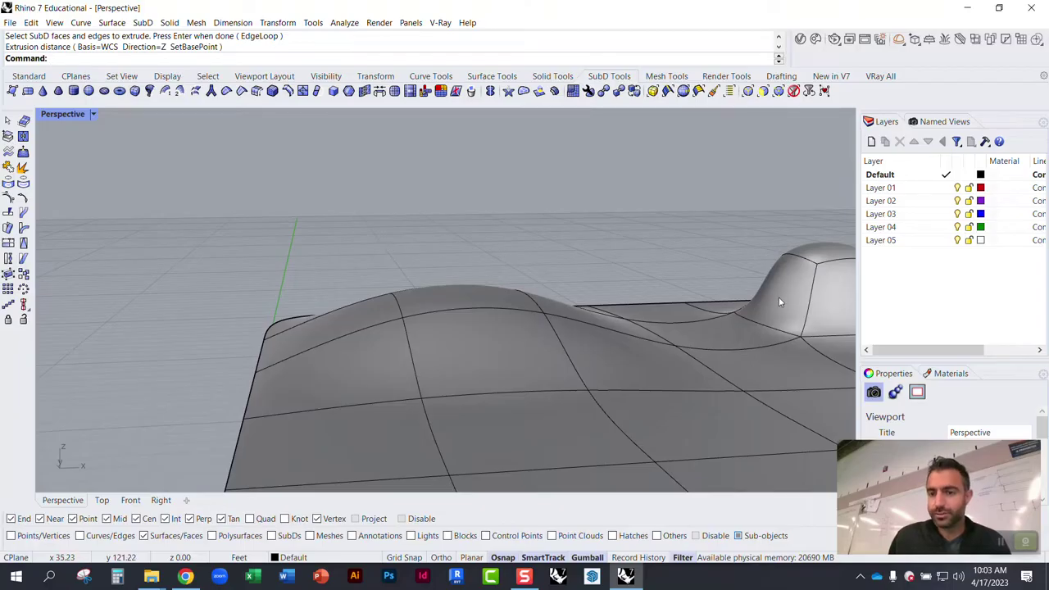
Step: Compare the moved-face mound with the extruded bump on the lower slab, viewing both from several angles
scroll(653, 306, "down", 2)
scroll(808, 308, "up", 1)
scroll(786, 307, "up", 2)
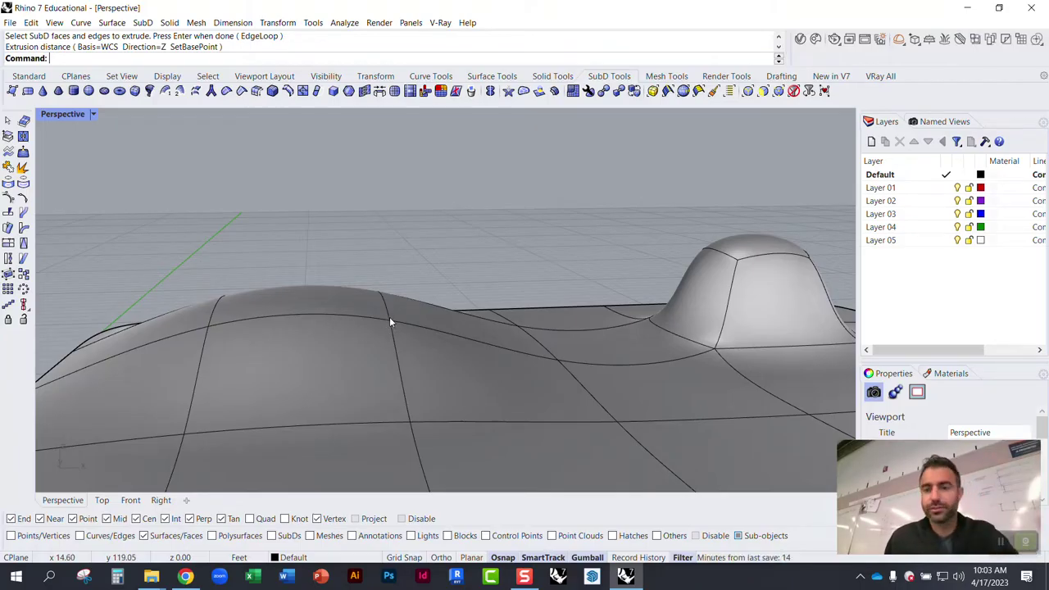
scroll(363, 274, "down", 10)
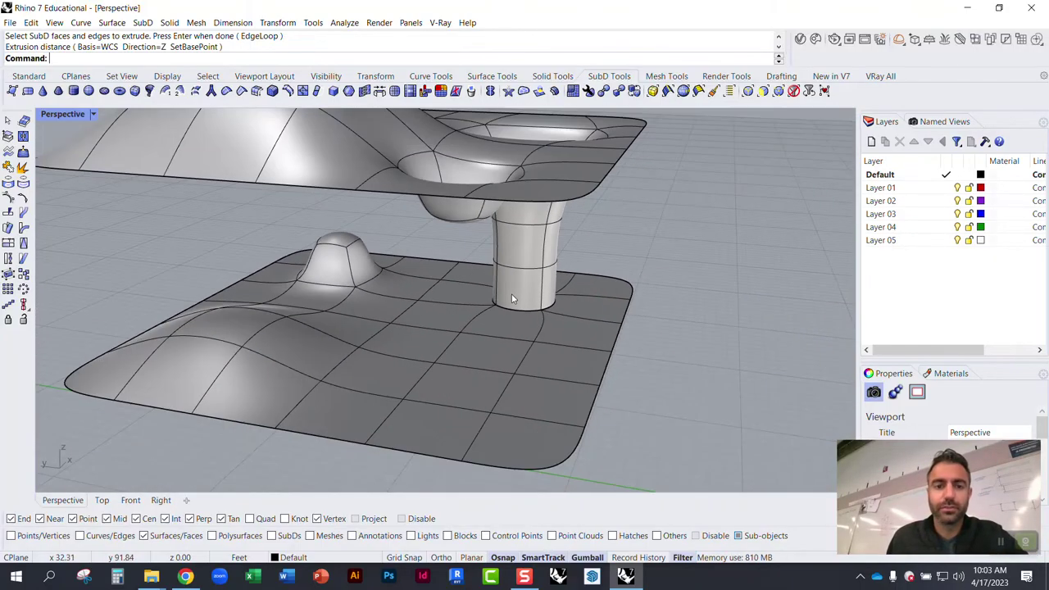
right_click_drag(321, 311, 471, 296)
scroll(471, 296, "down", 4)
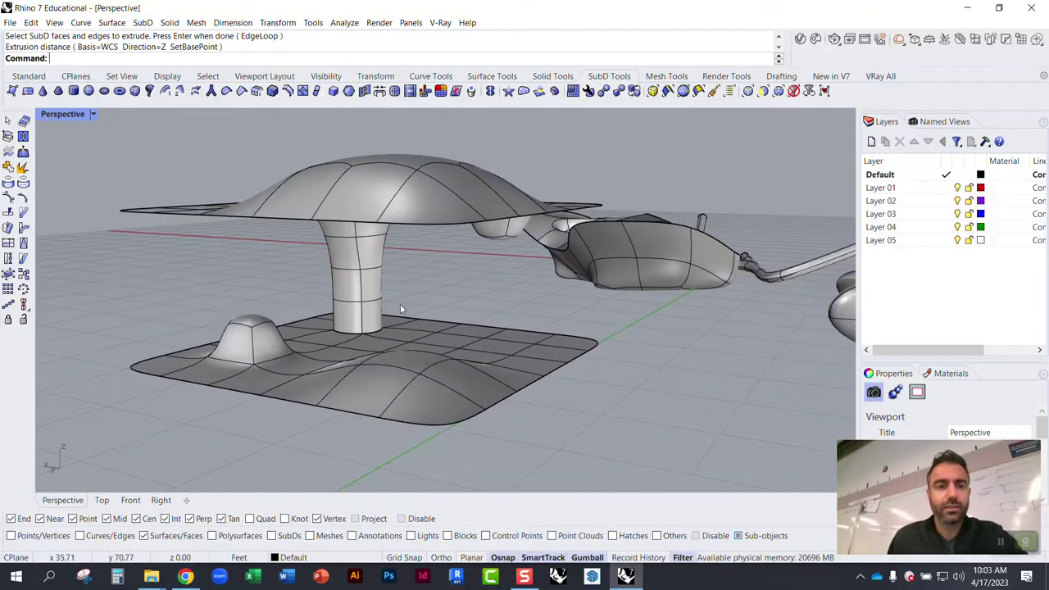
scroll(321, 301, "up", 4)
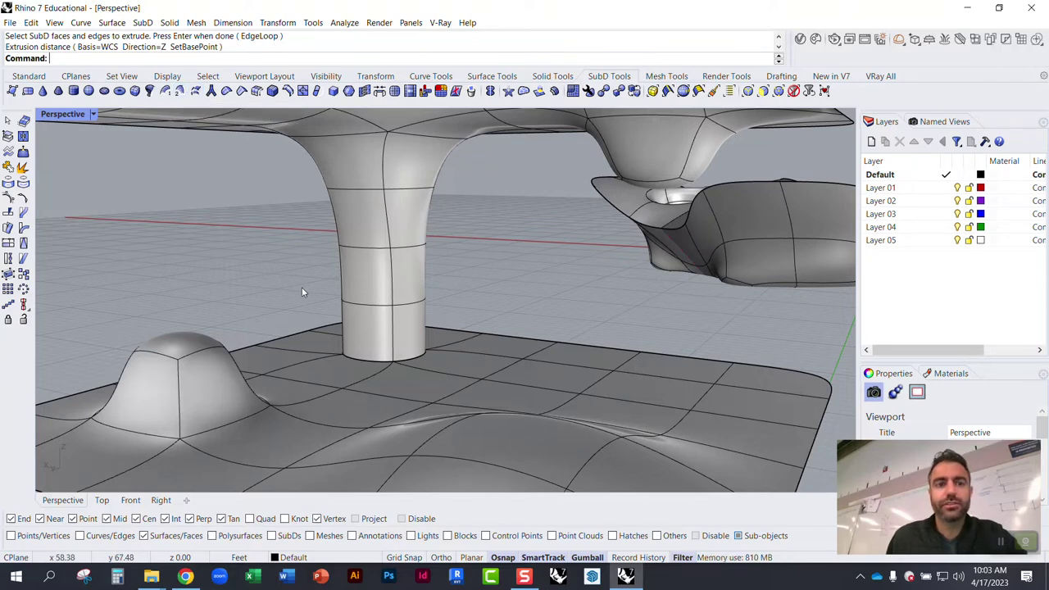
scroll(301, 287, "down", 6)
scroll(416, 257, "down", 8)
scroll(196, 349, "up", 6)
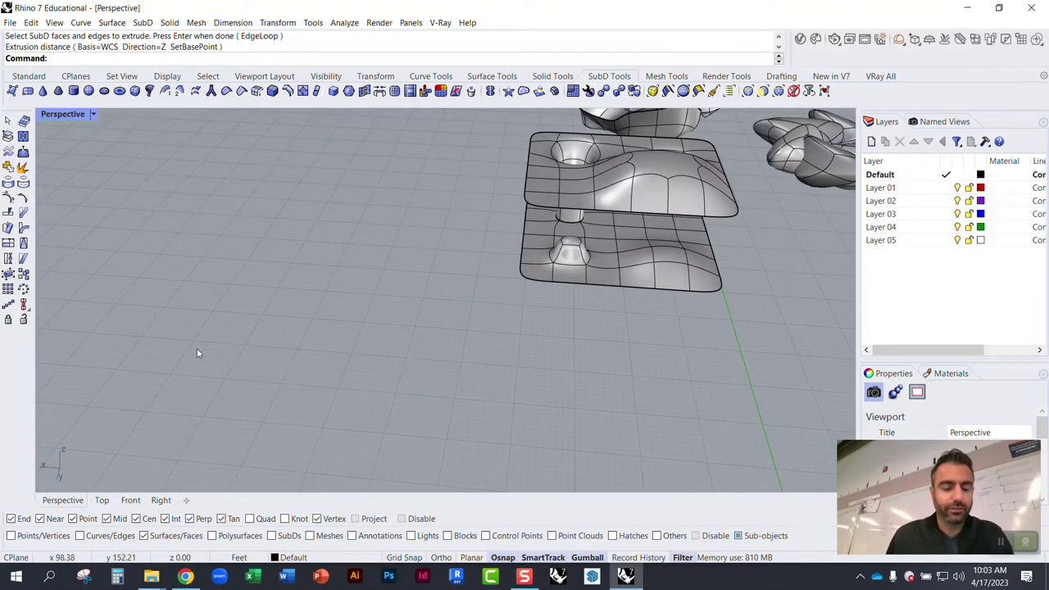
Step: Draw a degree-3 curve through three control points on the ground plane, in the empty area beside the slabs
type("Curve")
key("Return")
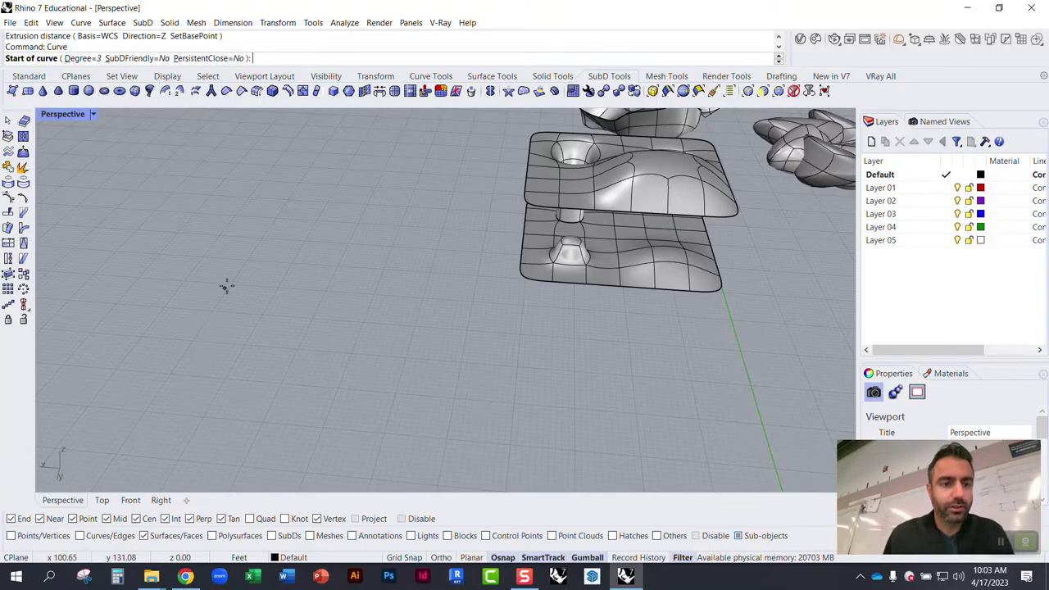
left_click(228, 285)
left_click(310, 366)
left_click(226, 449)
key("Return")
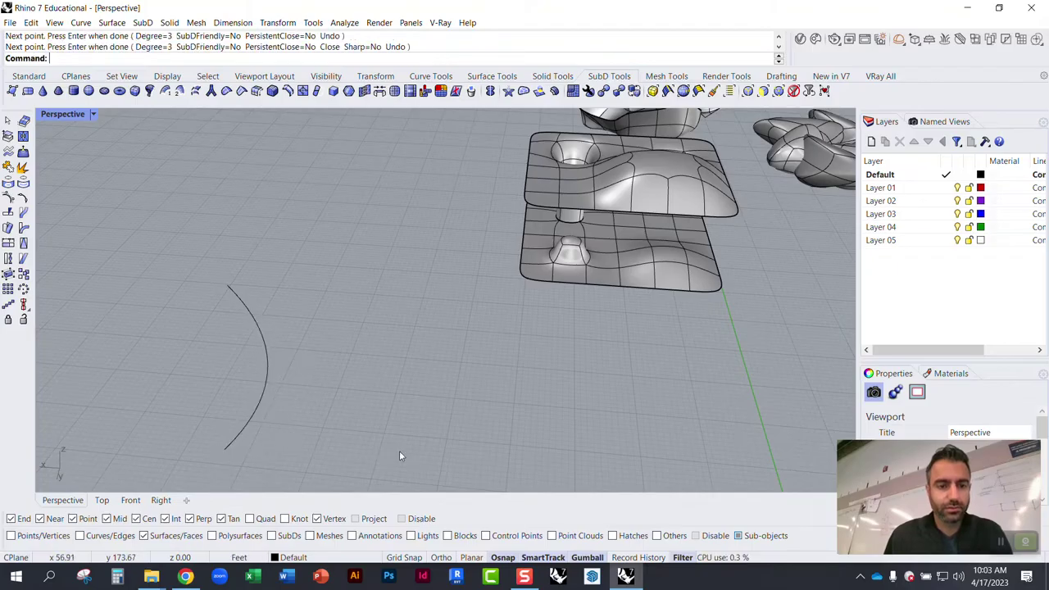
Step: Draw a second, longer three-point curve alongside the first one, between it and the slabs
key("Return")
left_click(402, 451)
left_click(356, 325)
left_click(268, 245)
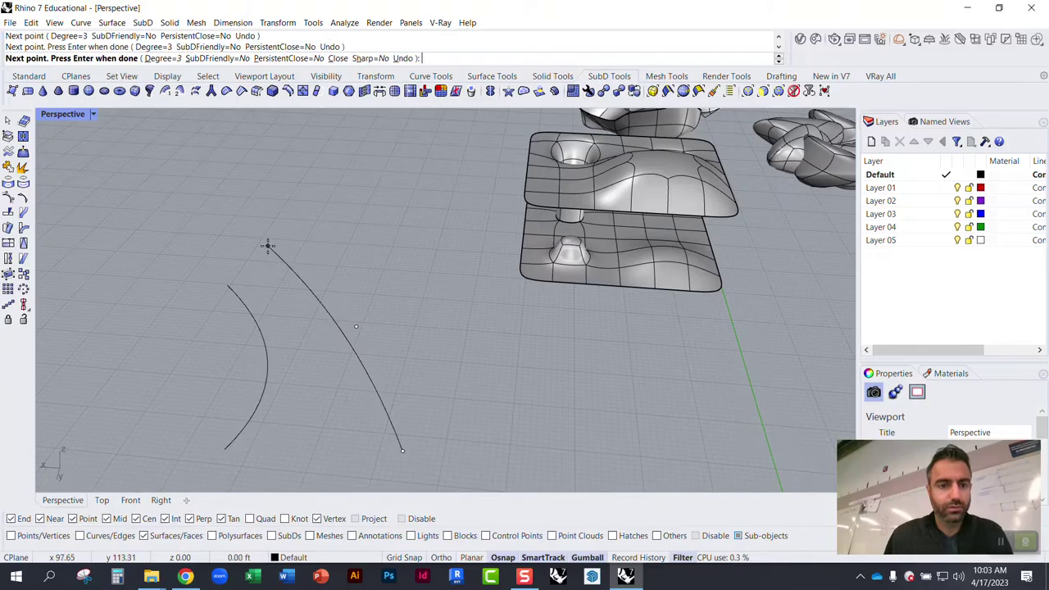
key("Return")
scroll(282, 293, "up", 4)
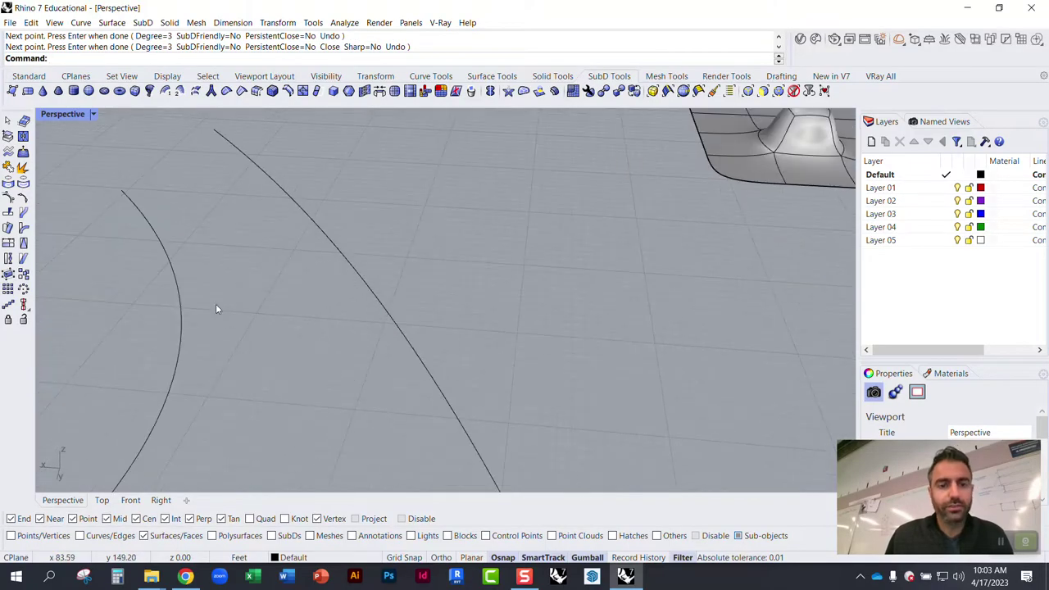
Step: Allow curves and edges in the selection filter and choose the two drawn curves as shapes for a SubD loft
left_click(195, 91)
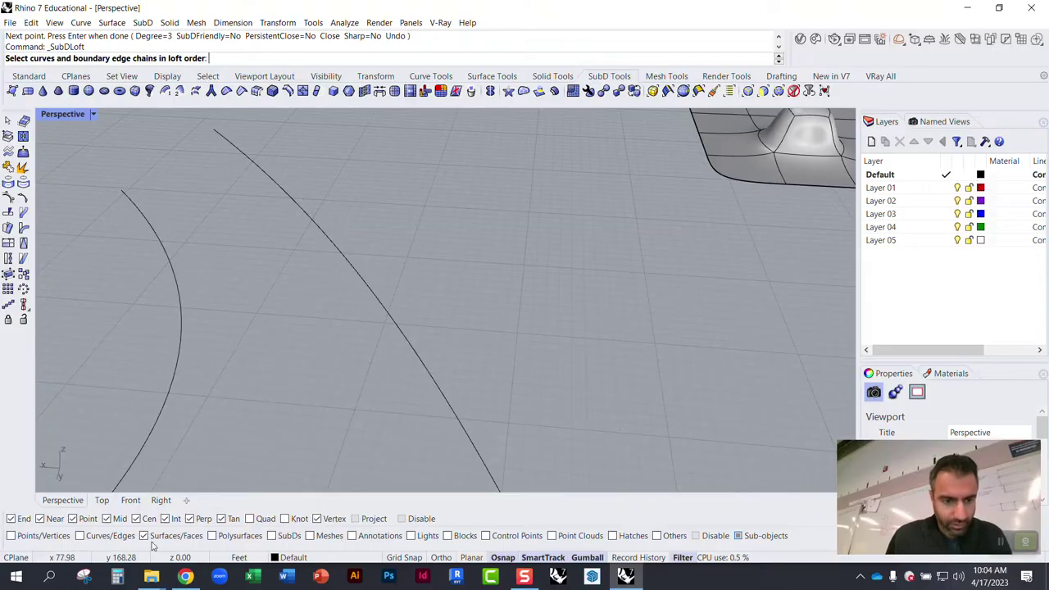
left_click(82, 536)
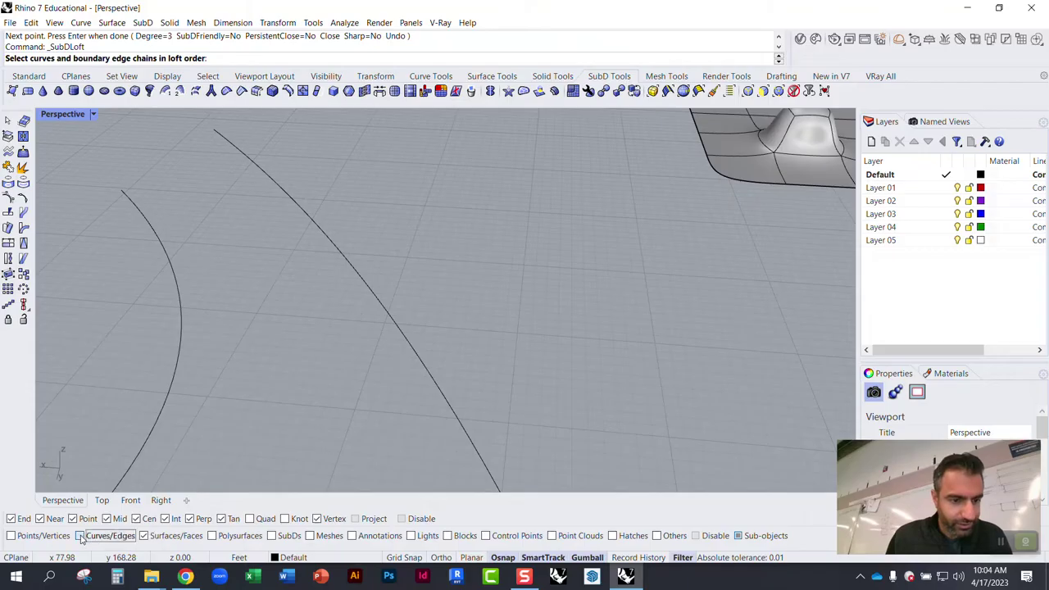
left_click(181, 335)
left_click(344, 272)
key("Return")
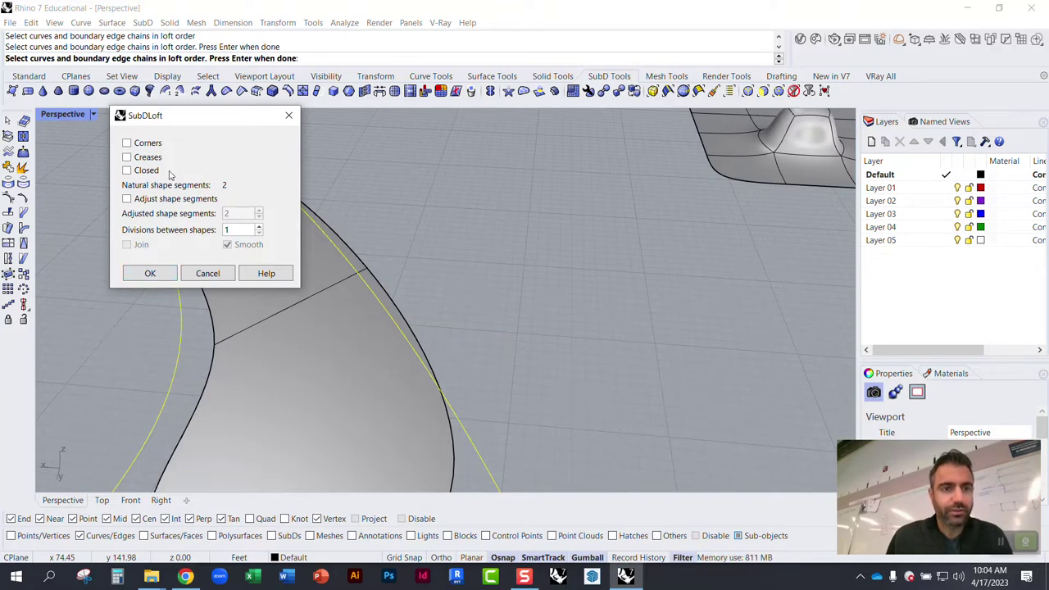
Step: Increase the loft's divisions between shapes and create the SubD surface with Corners left off
left_click_drag(185, 123, 518, 122)
scroll(261, 190, "down", 5)
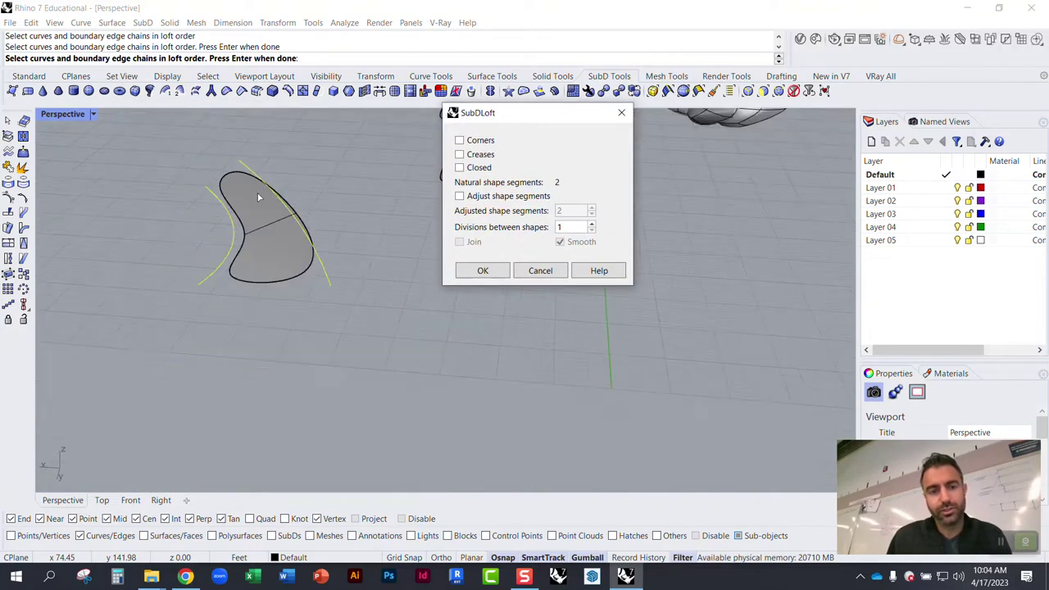
scroll(268, 212, "up", 5)
double_click(574, 228)
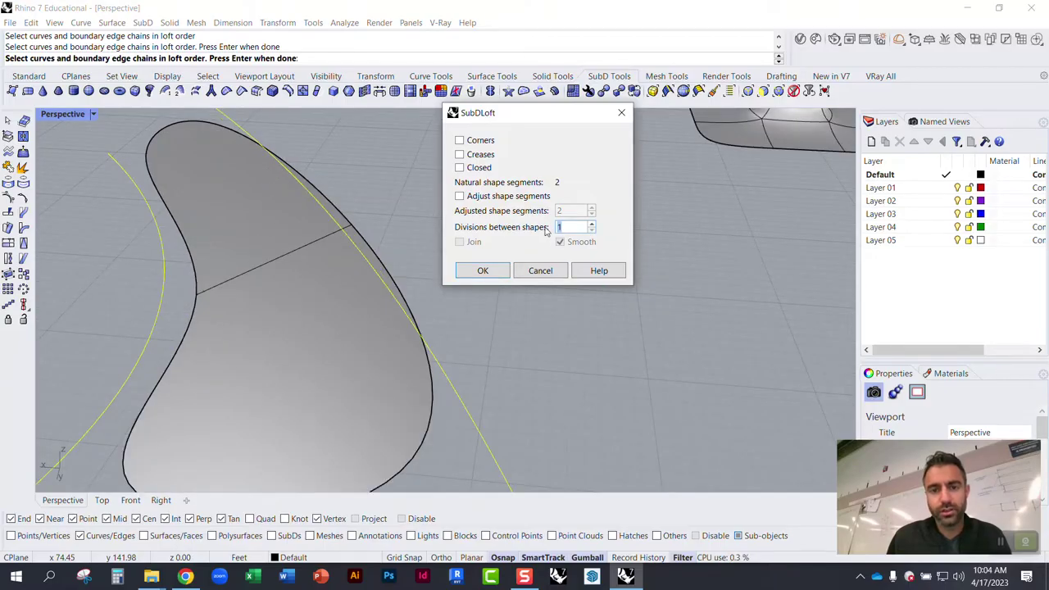
type("5")
key("Return")
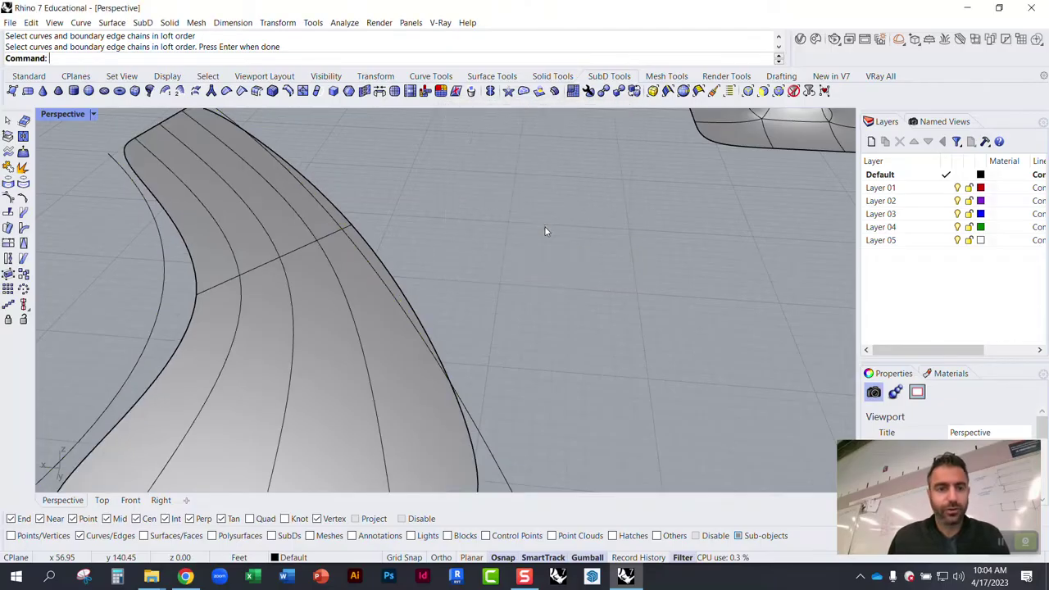
Step: Compare the lofted surface's edges with the source curves and undo the SubD loft
scroll(349, 240, "down", 3)
scroll(300, 244, "up", 2)
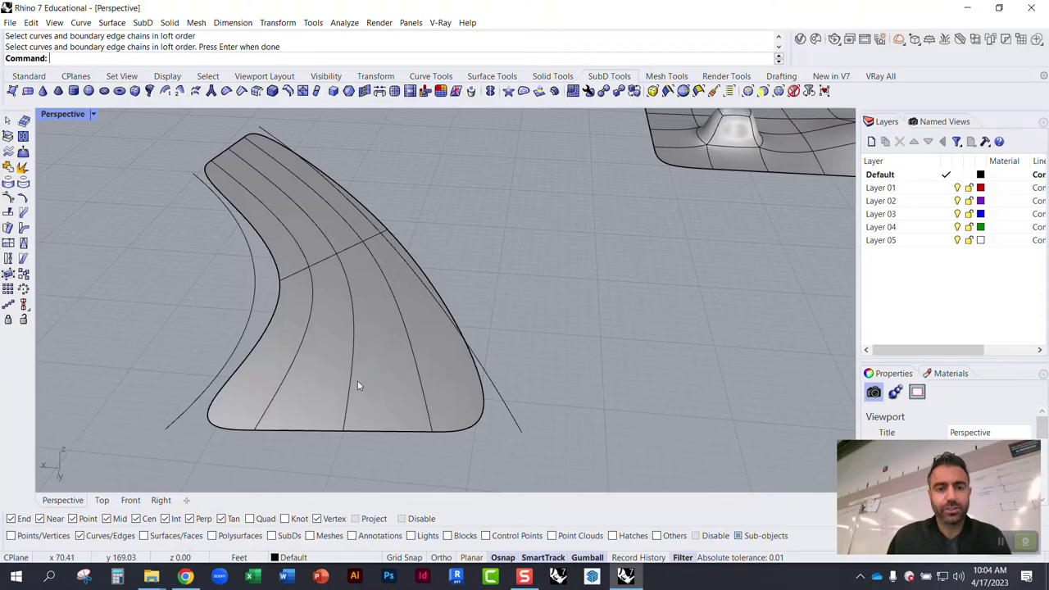
right_click_drag(357, 385, 348, 303)
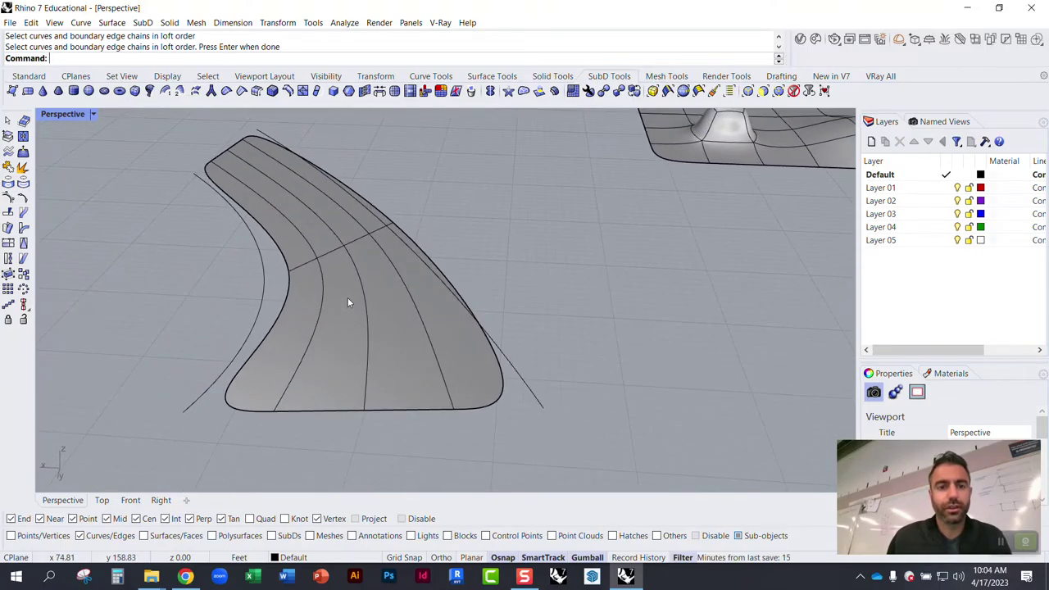
scroll(339, 246, "up", 3)
scroll(339, 246, "down", 2)
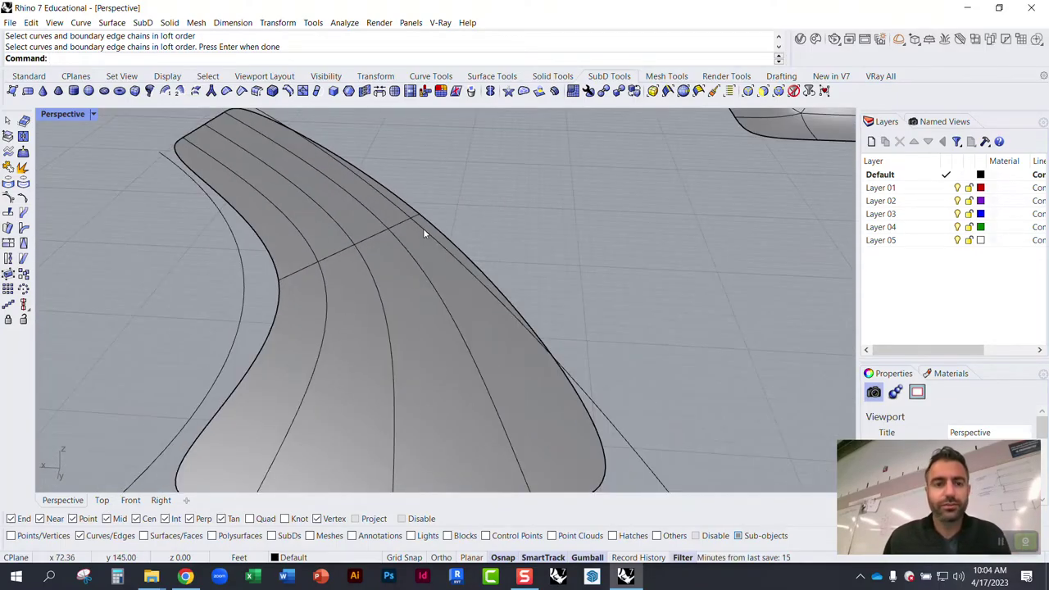
right_click_drag(288, 216, 560, 341)
left_click(608, 358)
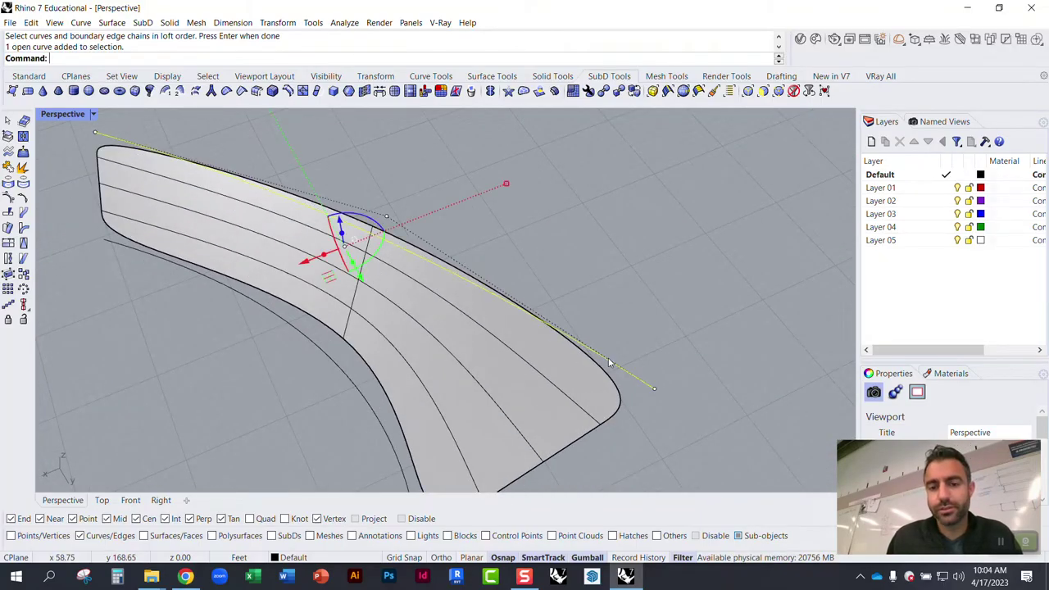
left_click(530, 271)
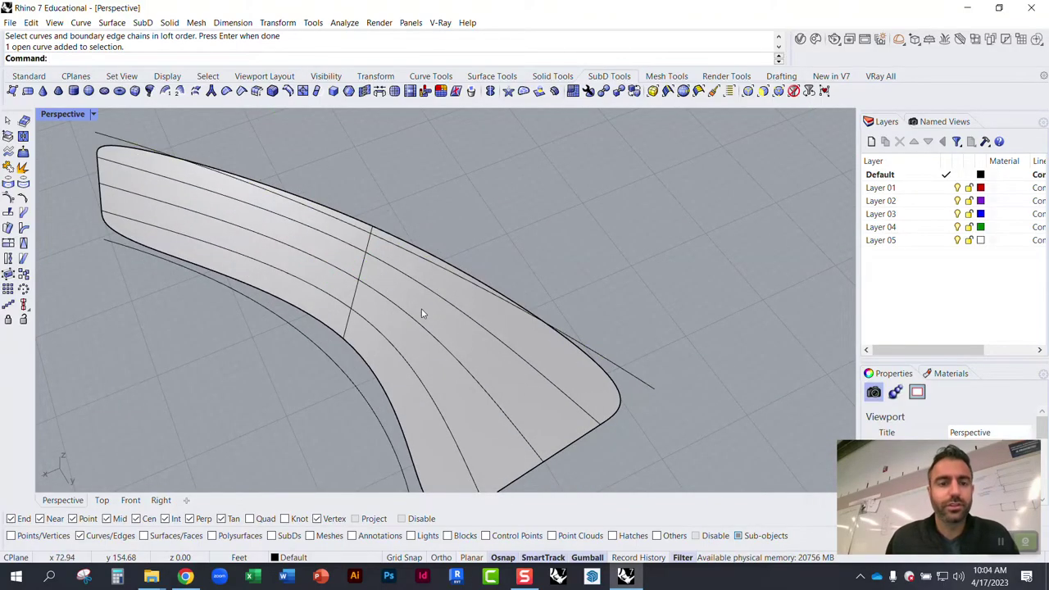
key("ctrl+z")
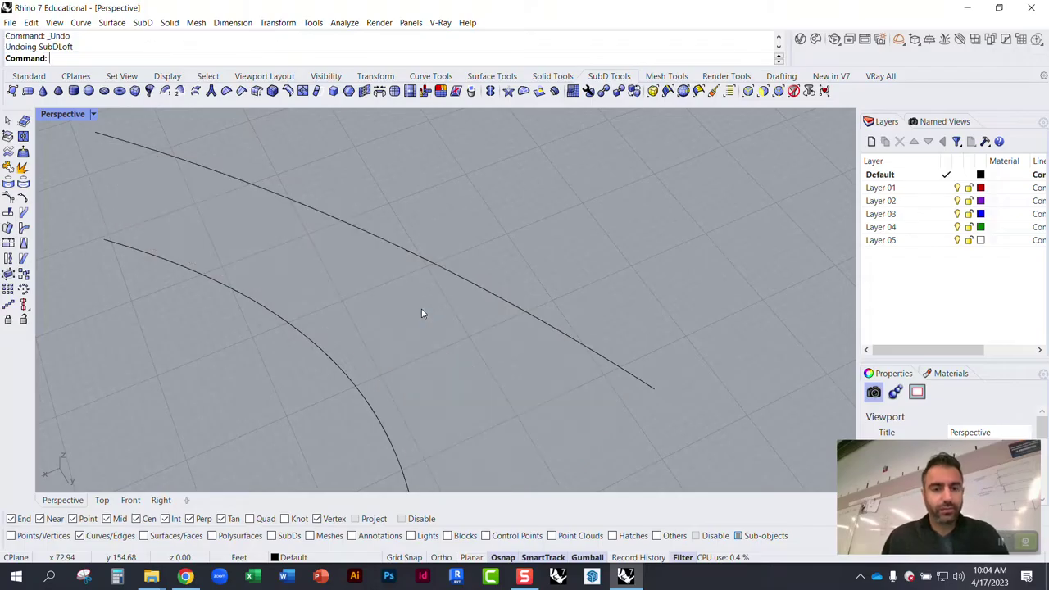
Step: Start a new SubD loft from the shorter curve to the longer one with 8 divisions between shapes
left_click(195, 92)
left_click(206, 275)
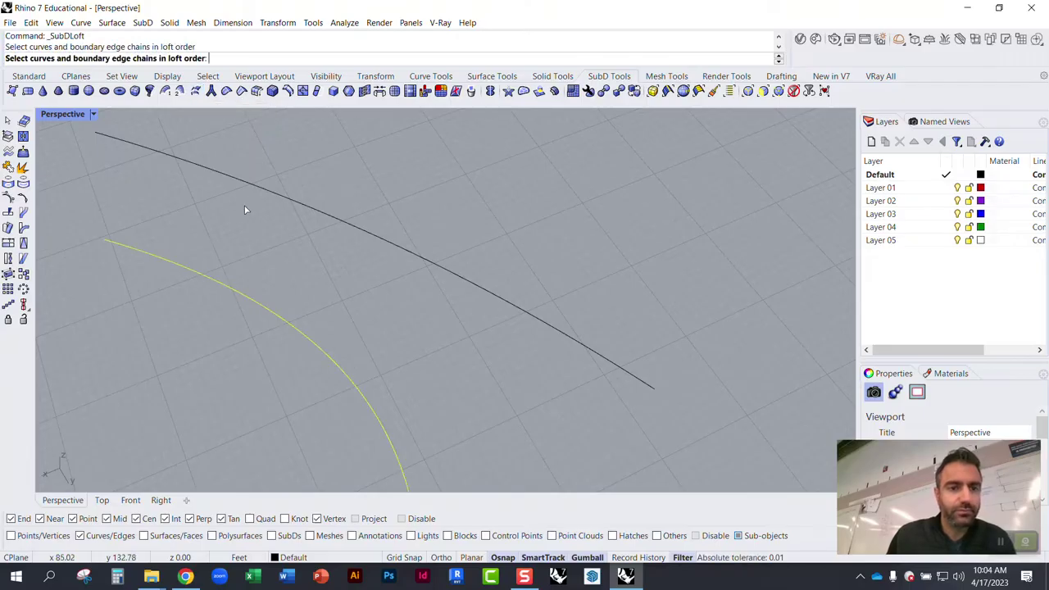
left_click(244, 207)
key("Return")
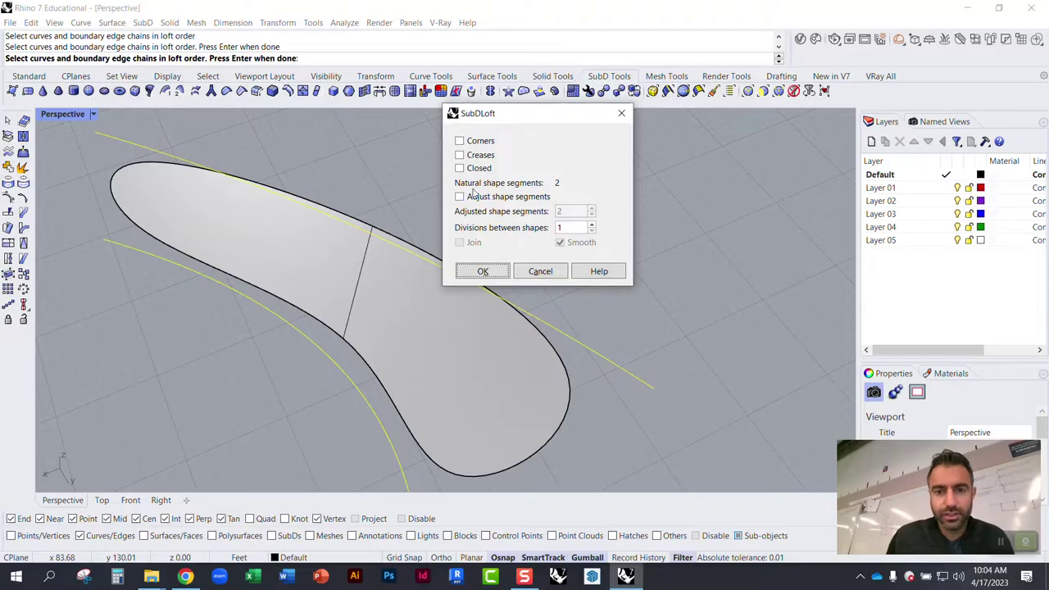
double_click(558, 228)
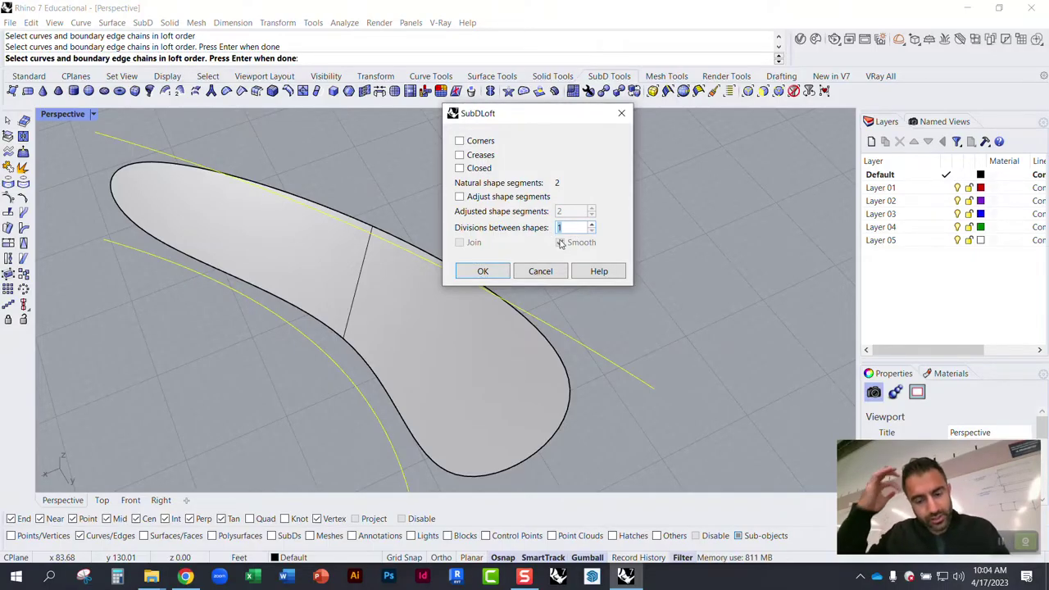
type("8")
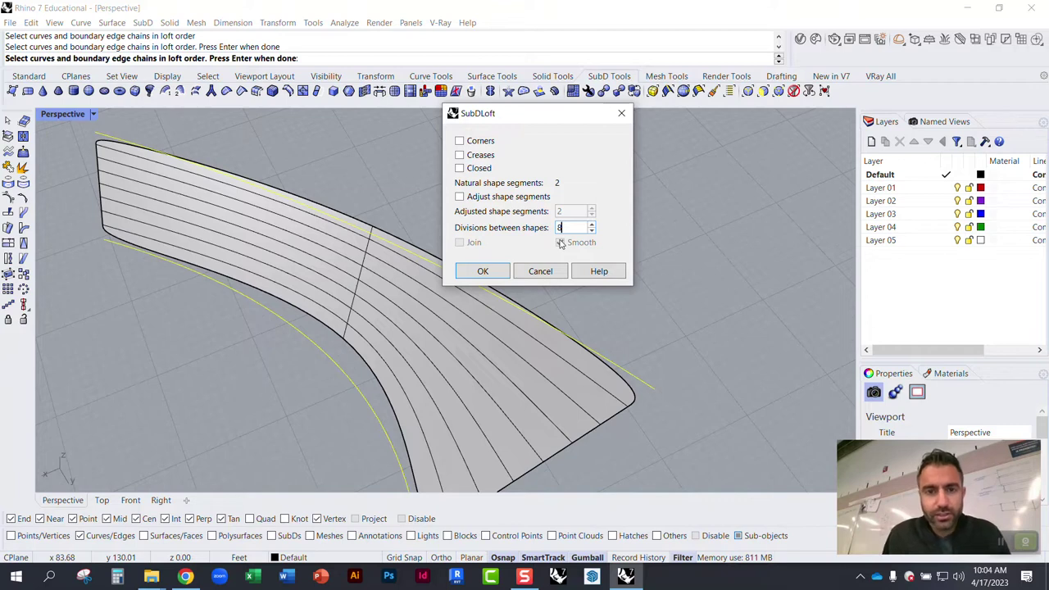
Step: Turn on Corners for the loft and preview the Creases and Closed options, leaving both off
left_click(460, 142)
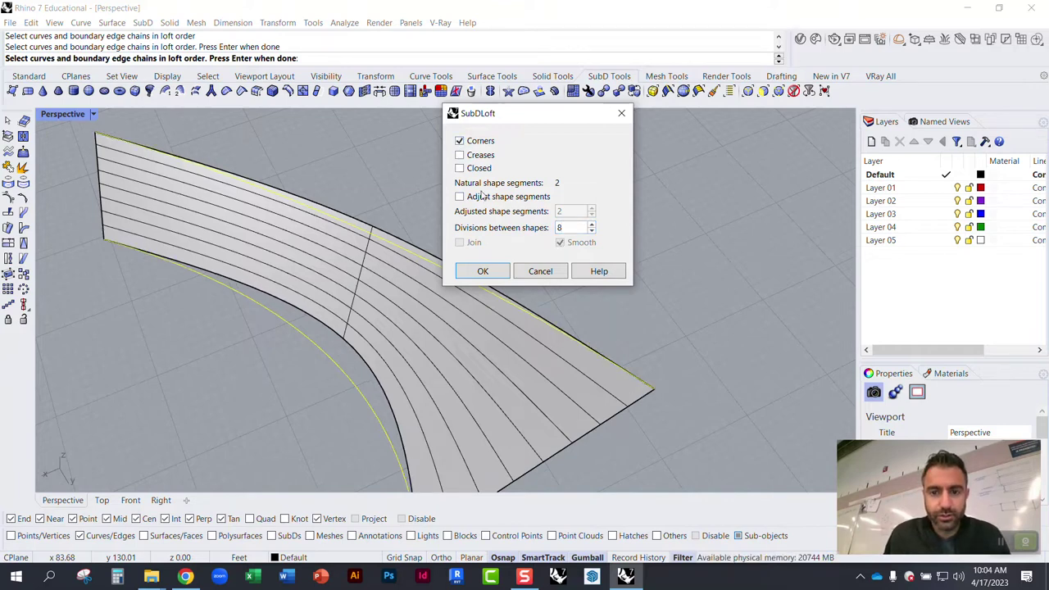
left_click(460, 155)
left_click(460, 155)
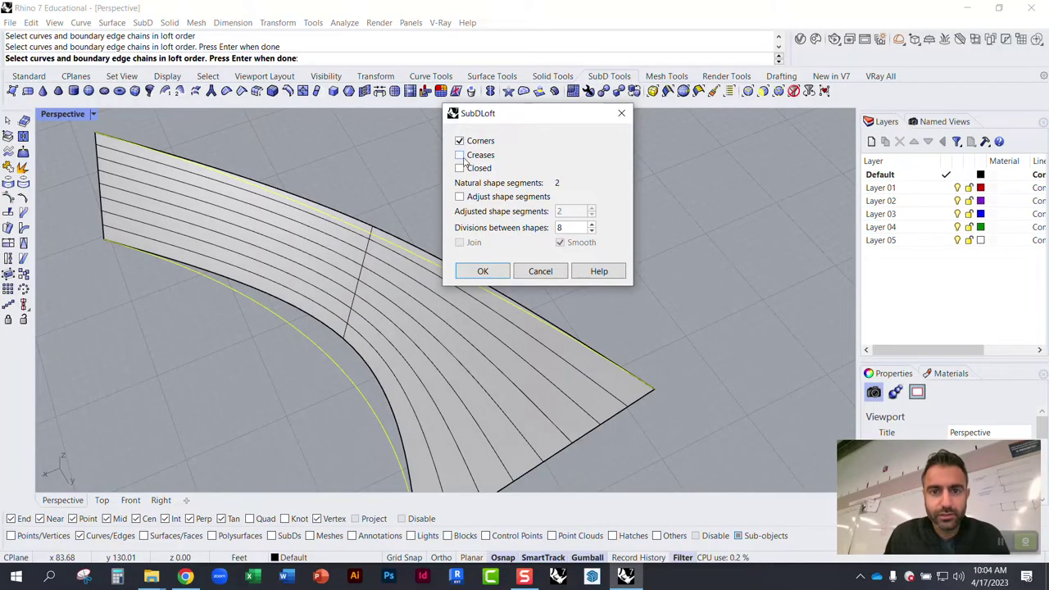
left_click(460, 168)
left_click(459, 168)
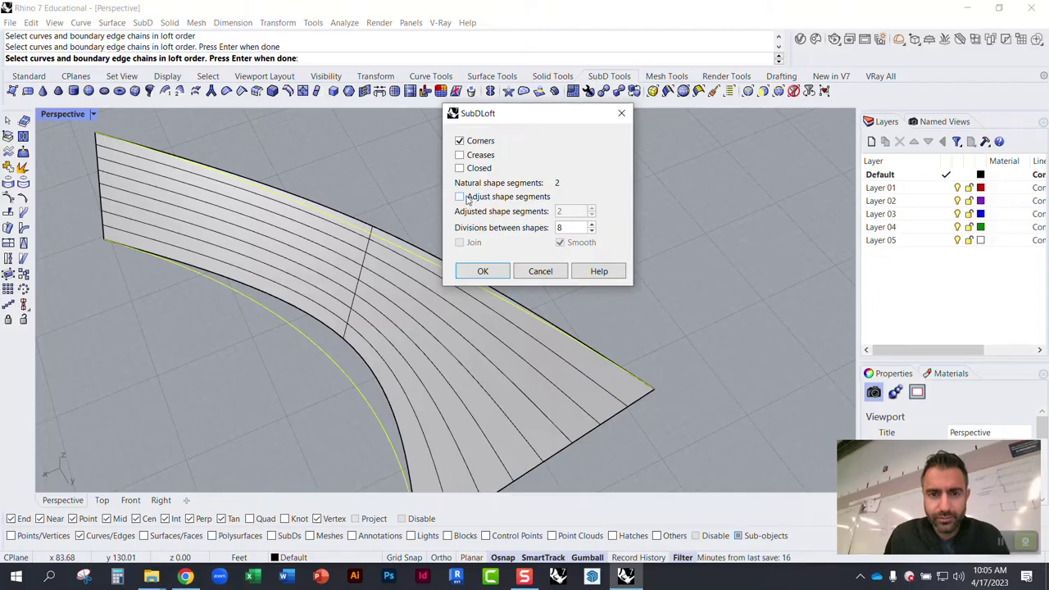
Step: Enable shape segment adjustment, set the adjusted shape segments to 6 and create the SubD loft
left_click(461, 198)
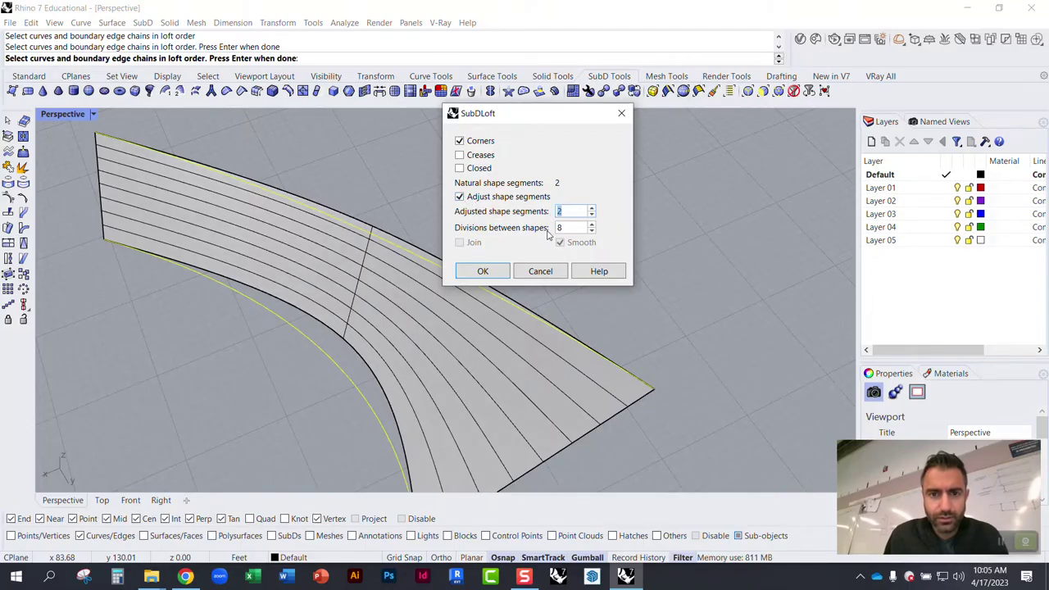
type("6")
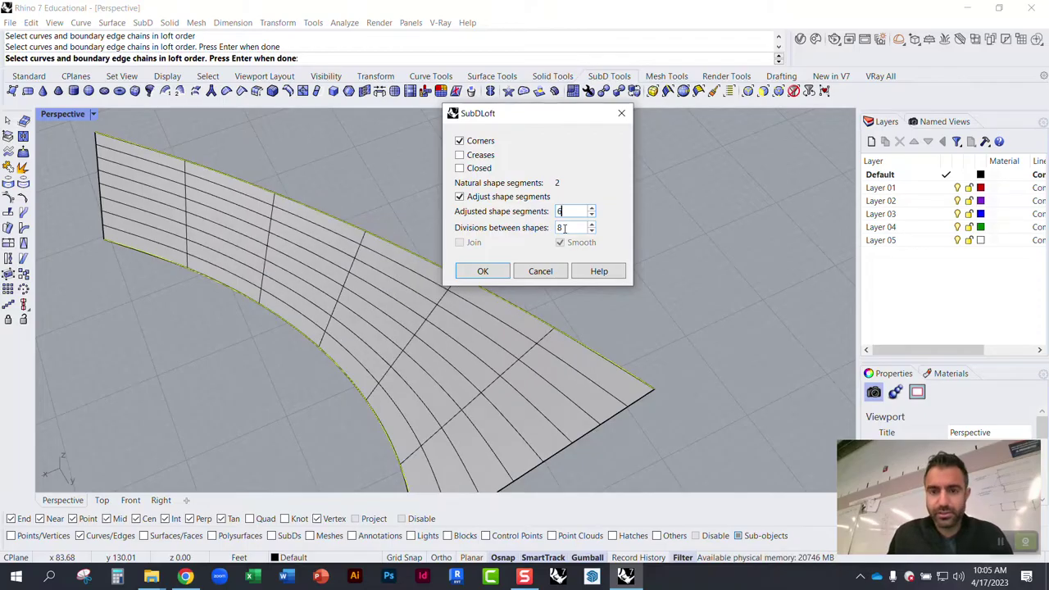
key("Return")
right_click_drag(544, 239, 550, 197)
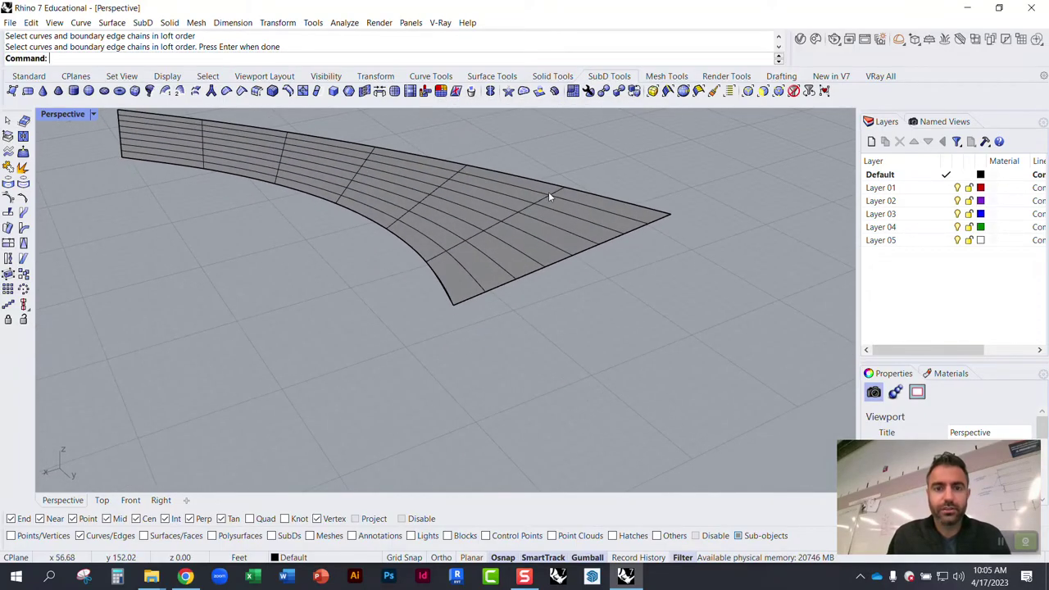
scroll(370, 169, "up", 4)
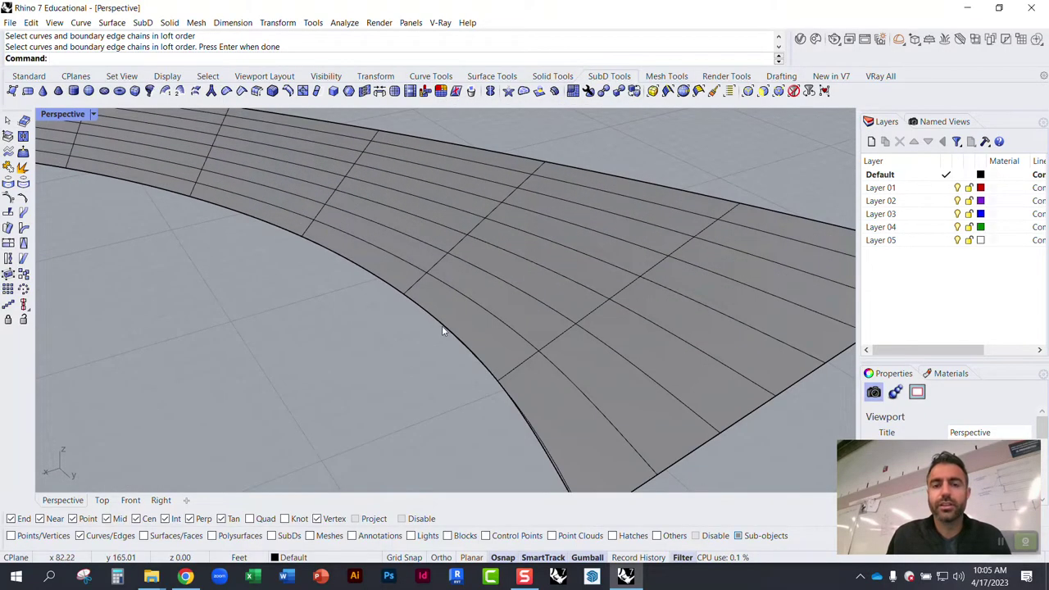
scroll(388, 238, "down", 4)
scroll(287, 228, "up", 3)
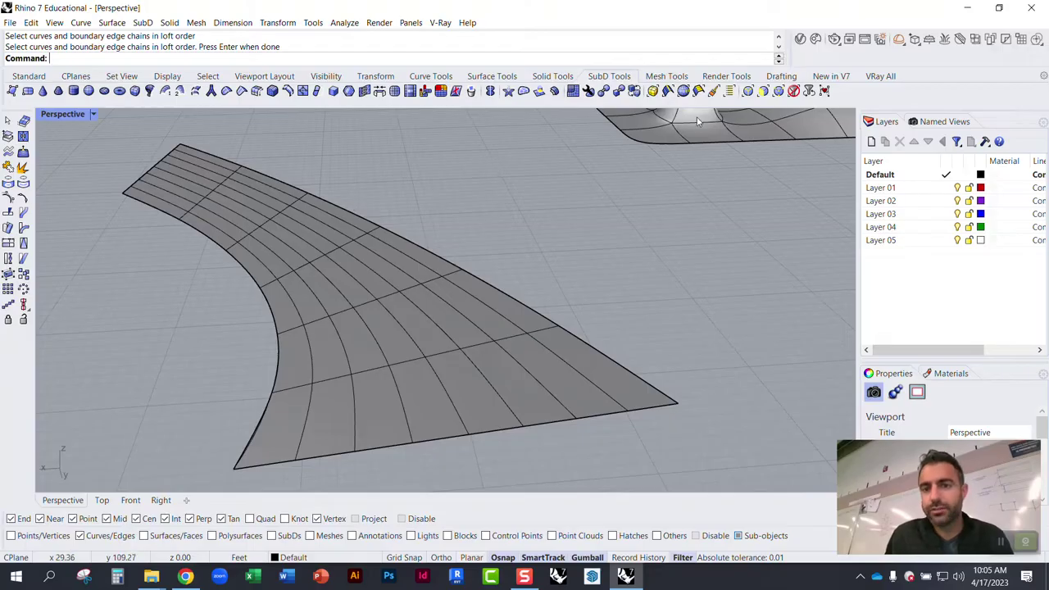
Step: Limit selection to faces and raise a face at the wide end of the loft, beside the longer curve, along Z
left_click(764, 91)
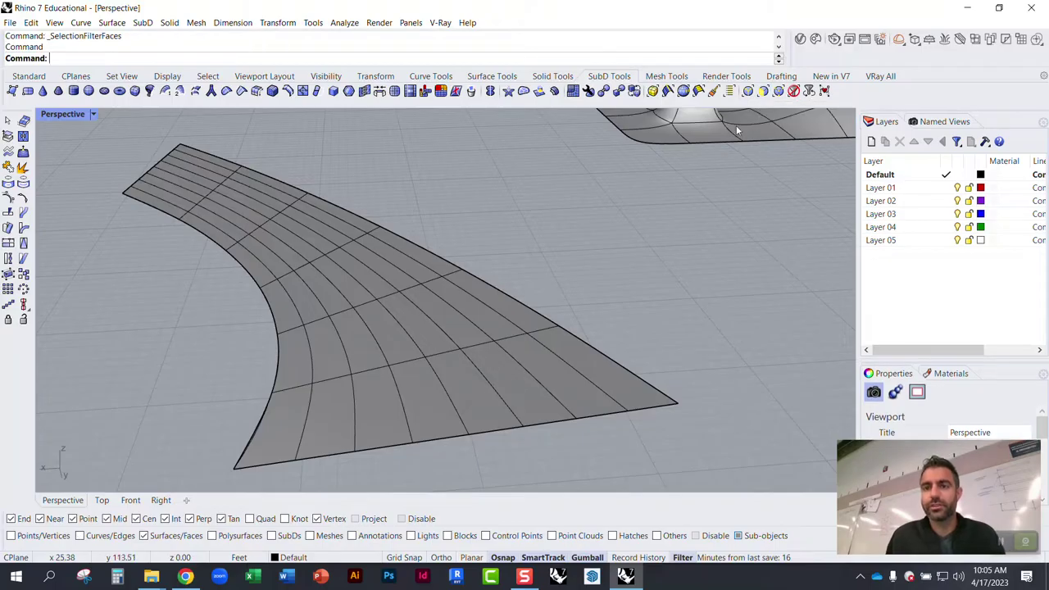
left_click(563, 332)
left_click_drag(600, 328, 603, 255)
left_click(688, 281)
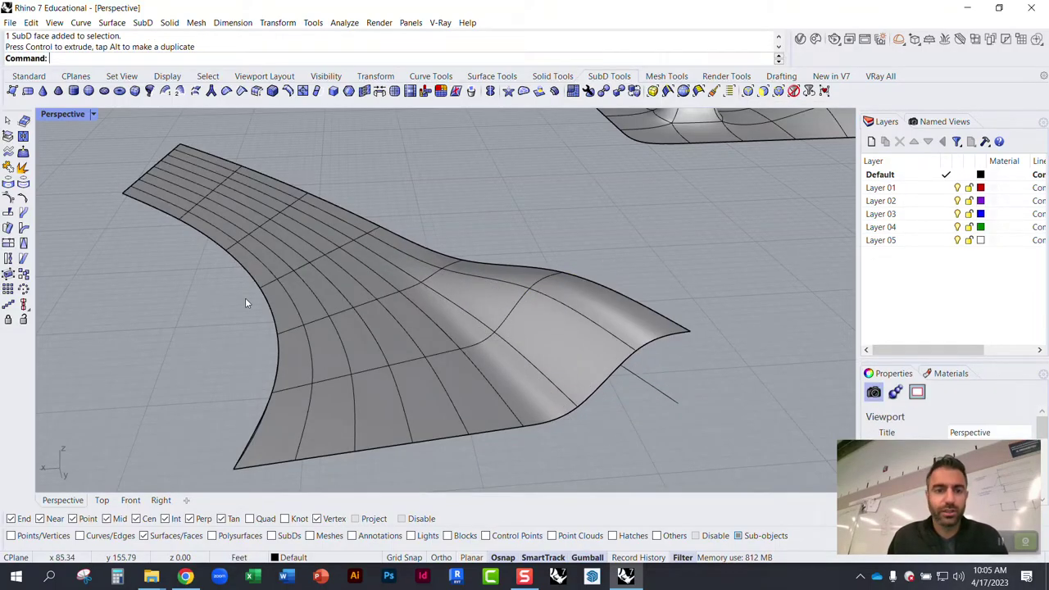
Step: Raise the corner face at the loft's narrow end, beside the shorter curve, along Z and view the reshaped surface from several angles
left_click(175, 209)
left_click_drag(149, 170, 142, 136)
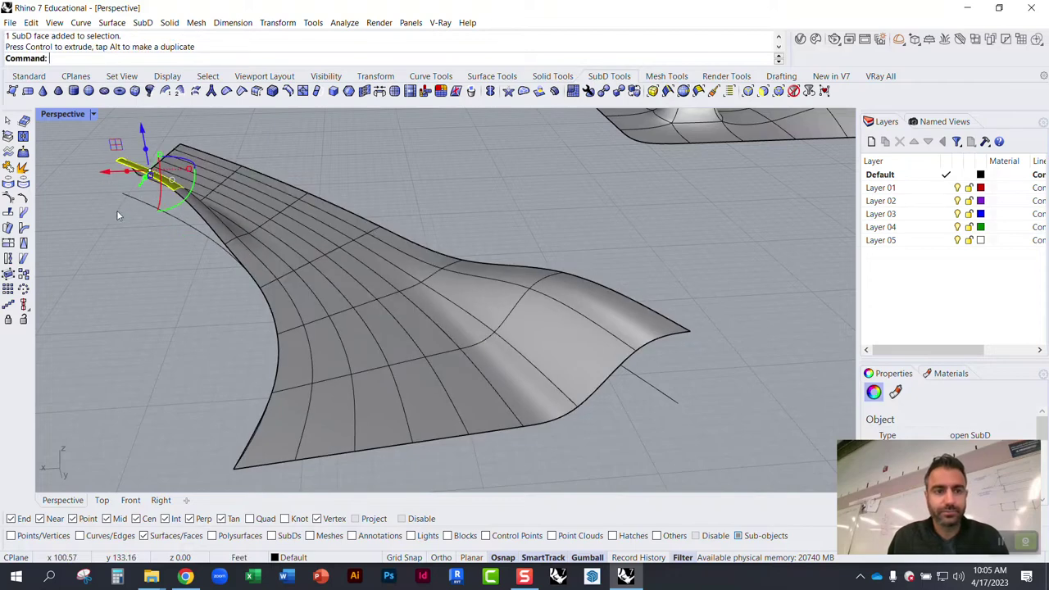
key("Escape")
right_click_drag(116, 215, 416, 312)
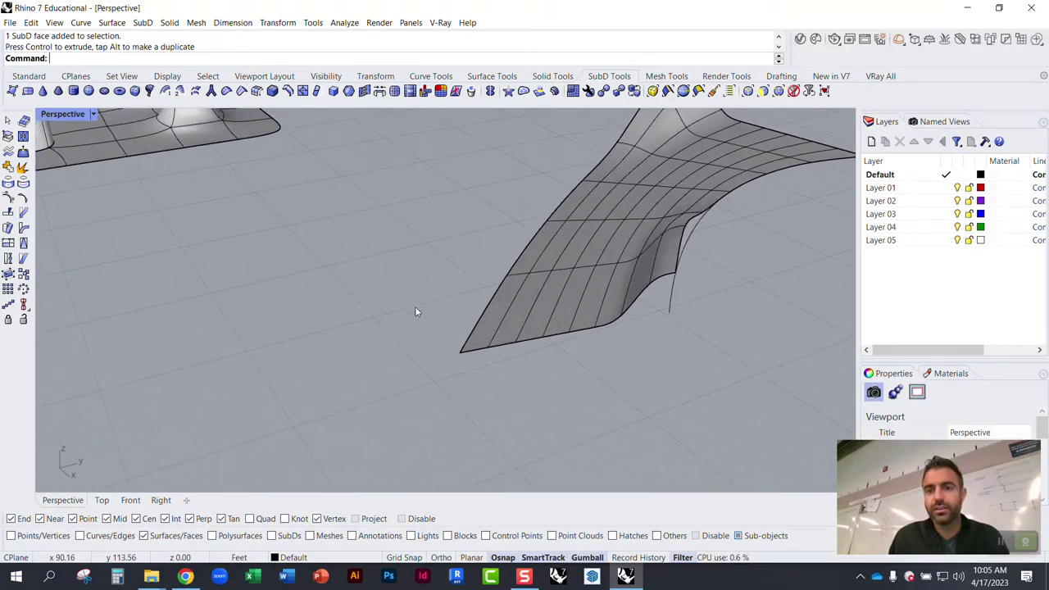
scroll(415, 312, "down", 6)
scroll(573, 227, "up", 6)
mouse_move(572, 227)
right_mouse_down()
mouse_move(585, 237)
mouse_move(602, 207)
mouse_move(583, 209)
mouse_move(573, 236)
mouse_move(541, 220)
mouse_move(555, 220)
right_mouse_up()
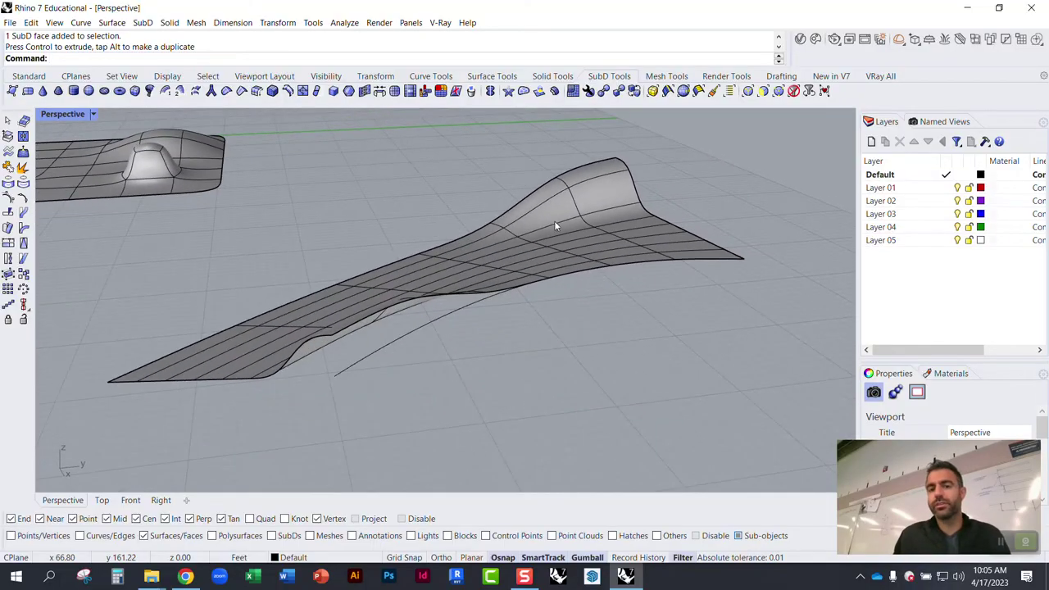
scroll(545, 300, "down", 5)
scroll(547, 301, "up", 7)
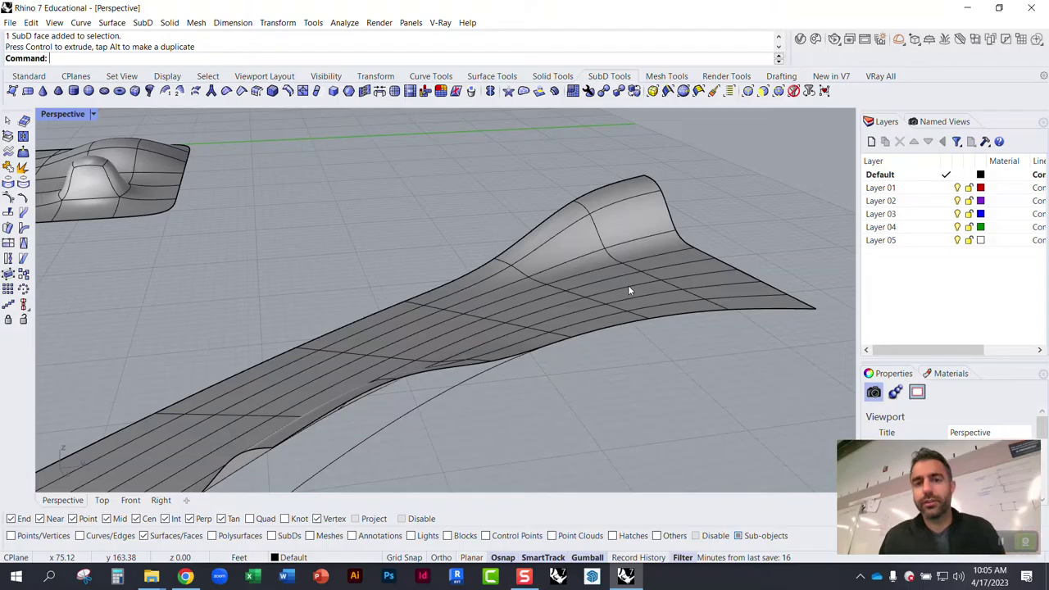
Step: Test-select a face of the lofted surface, disable the selection filter and test-select one of its edges
left_click(609, 244)
left_click(767, 204)
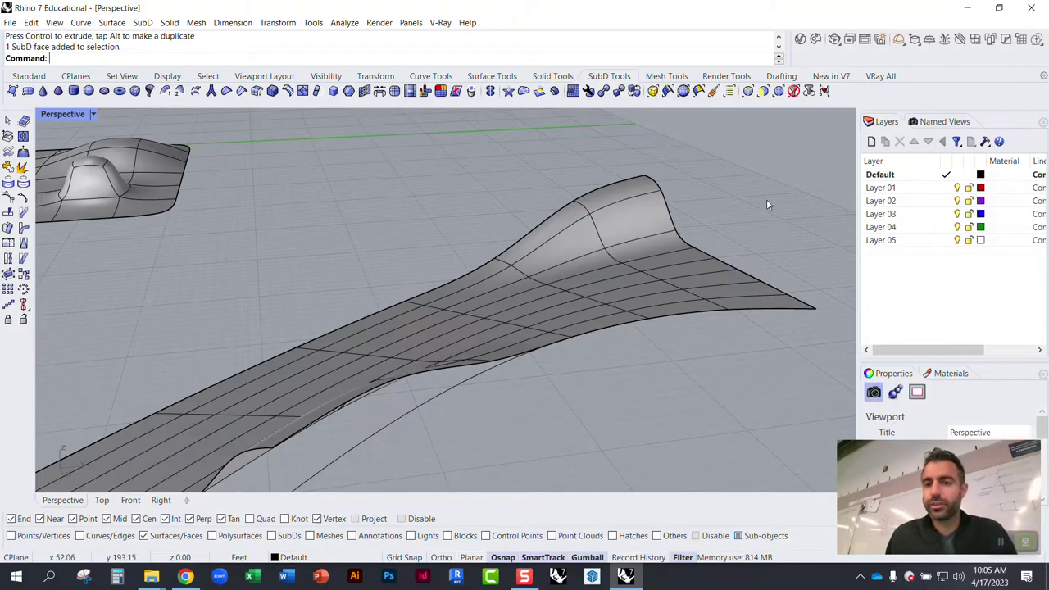
left_click(695, 536)
left_click(627, 291)
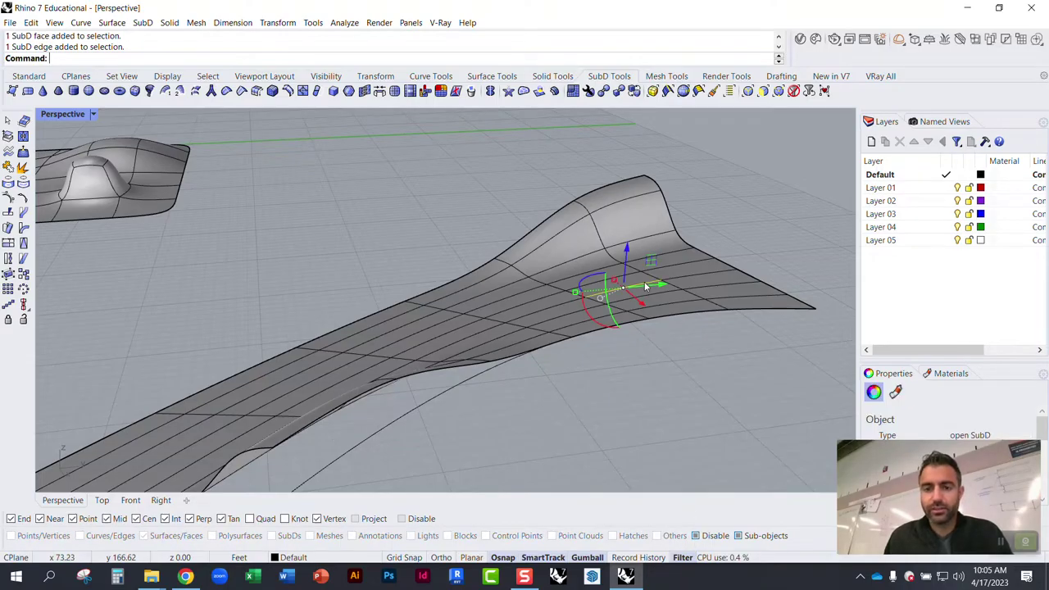
left_click(748, 241)
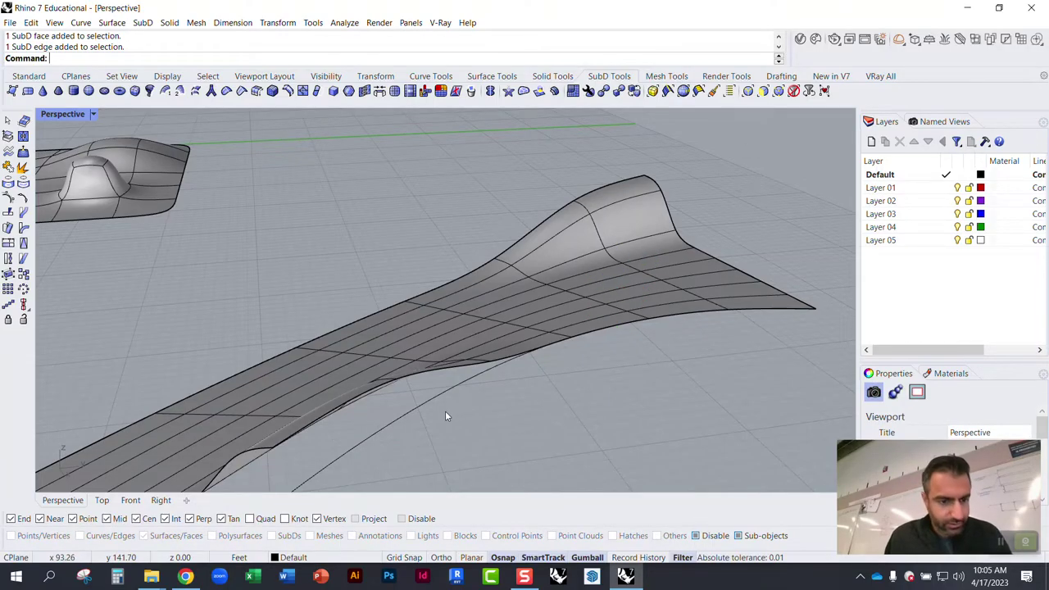
Step: Turn off sub-object selection and select the lofted SubD as one whole object
left_click(741, 538)
left_click(642, 280)
left_click(628, 318)
left_click(609, 227)
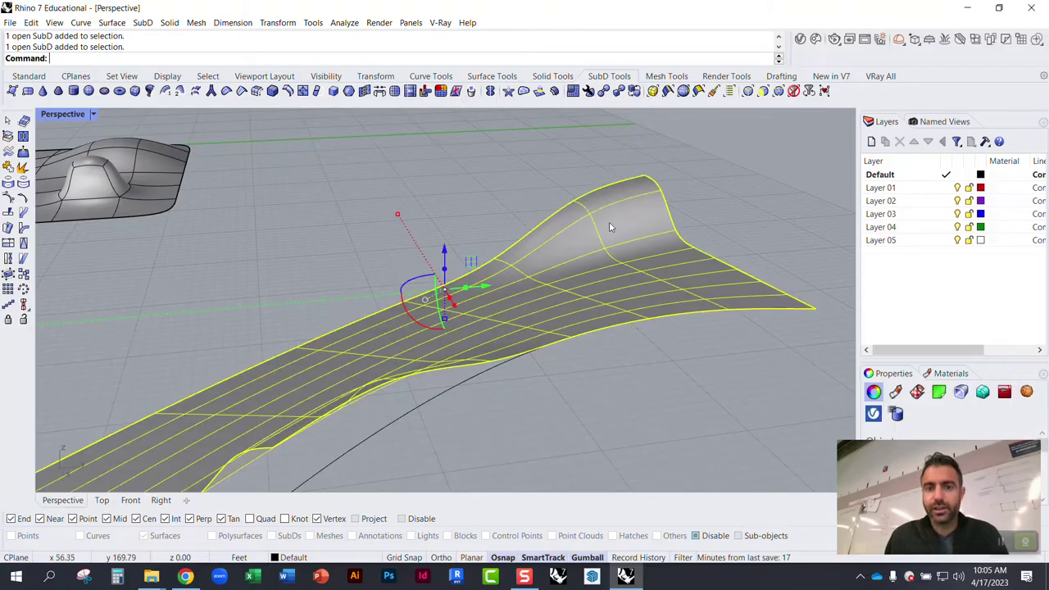
scroll(581, 288, "down", 5)
right_click_drag(582, 289, 318, 256)
scroll(390, 295, "up", 4)
left_click(463, 275)
left_click(409, 321)
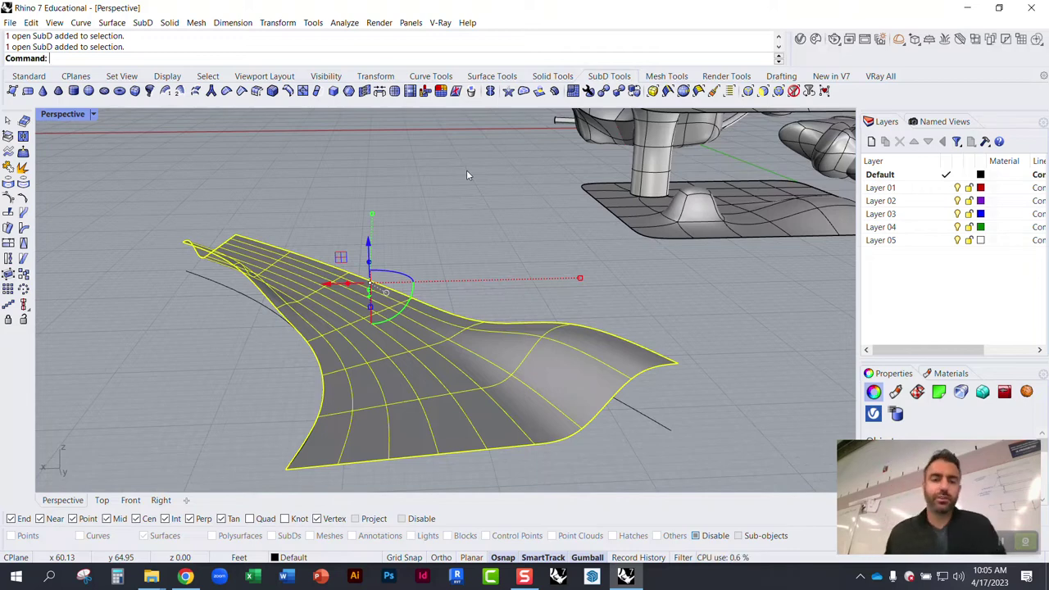
Step: Start converting the lofted SubD to a mesh and preview it at a high polygon density
type("Mesh")
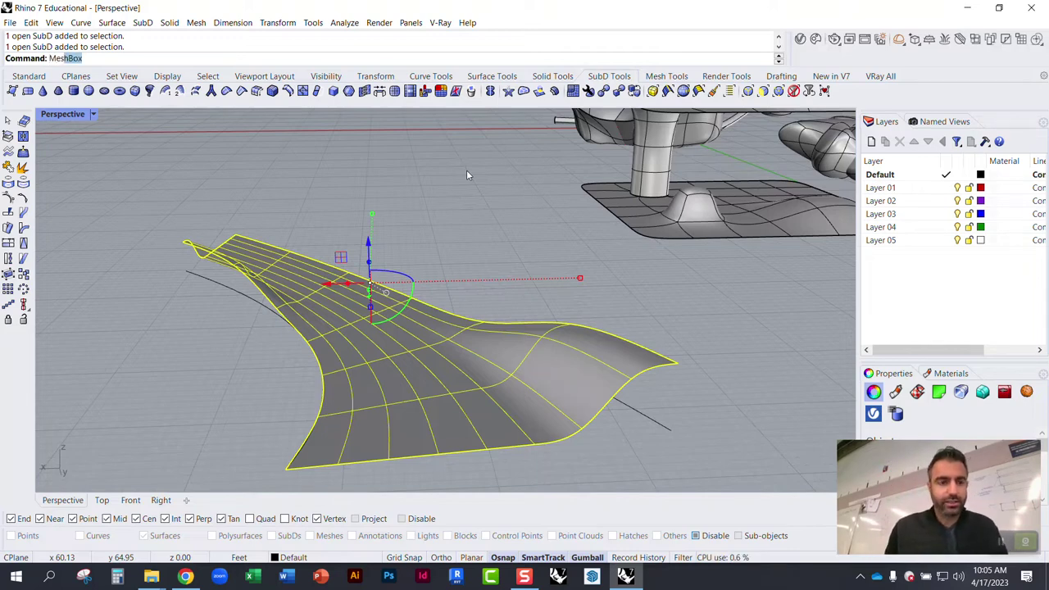
key("Return")
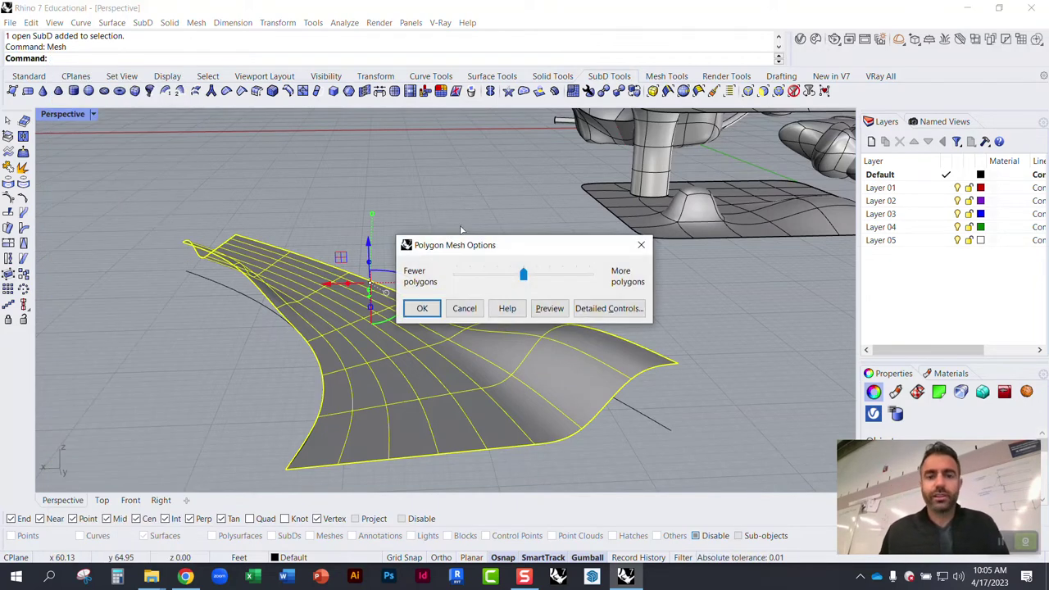
left_click_drag(466, 247, 480, 177)
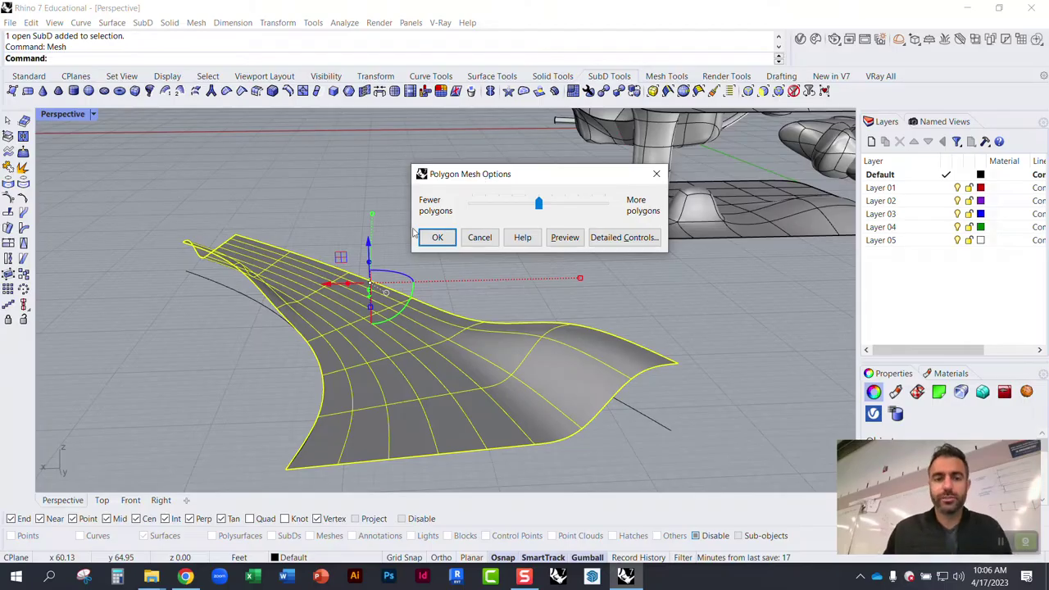
left_click_drag(542, 209, 582, 209)
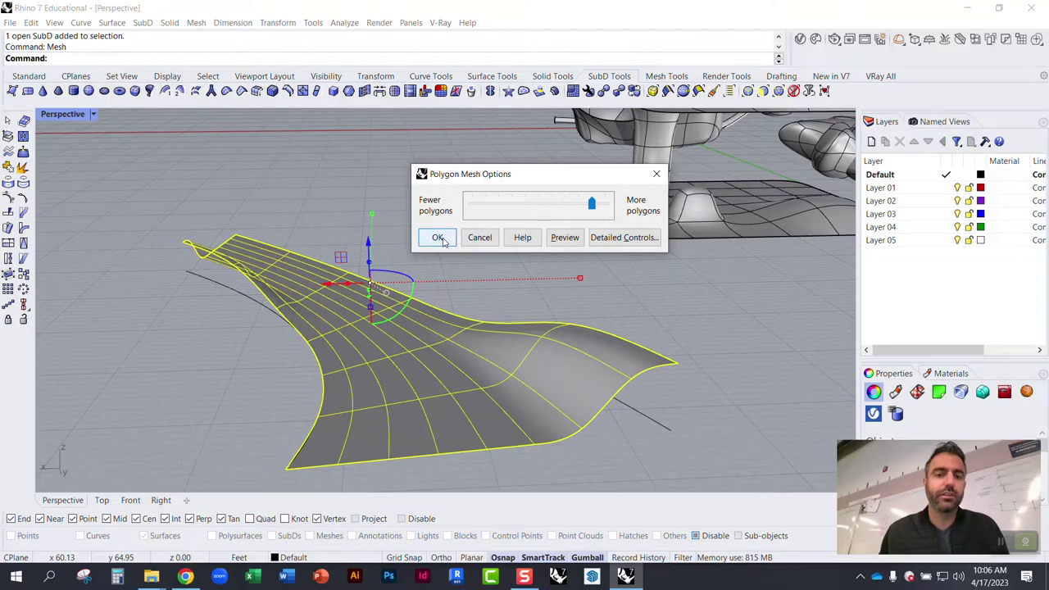
left_click(565, 238)
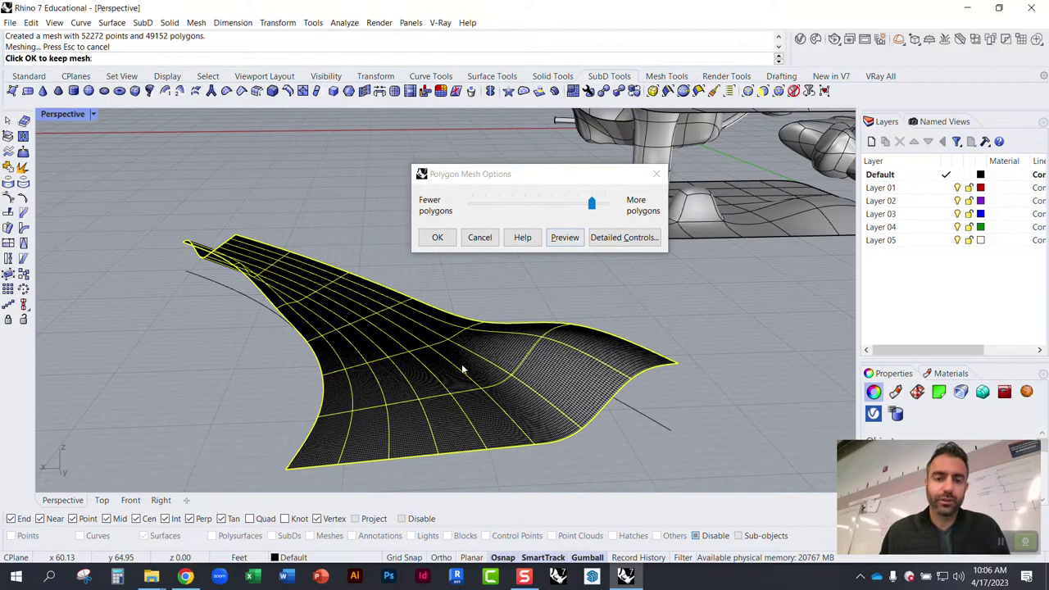
scroll(461, 364, "up", 5)
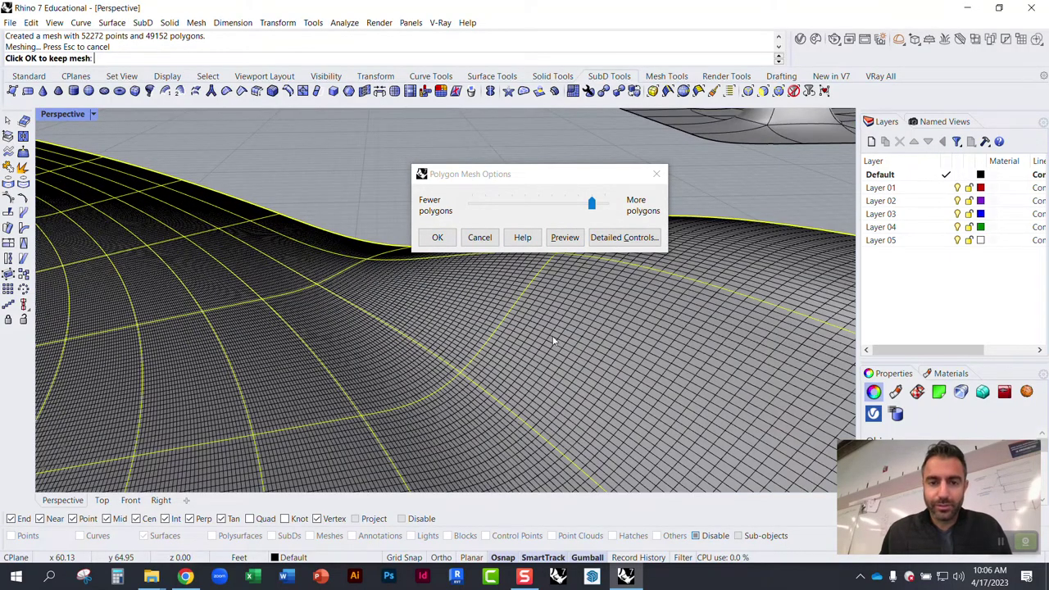
Step: Preview a much coarser mesh, then set the polygon density slightly below the middle and create the mesh
left_click_drag(592, 204, 497, 205)
left_click(565, 237)
left_click(564, 237)
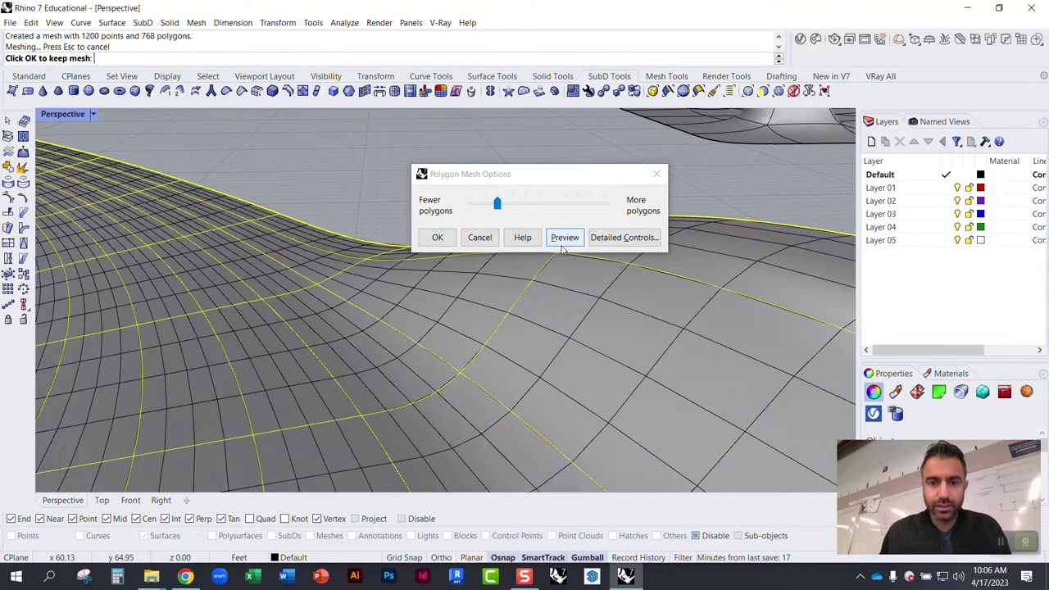
scroll(364, 257, "down", 6)
scroll(385, 291, "up", 4)
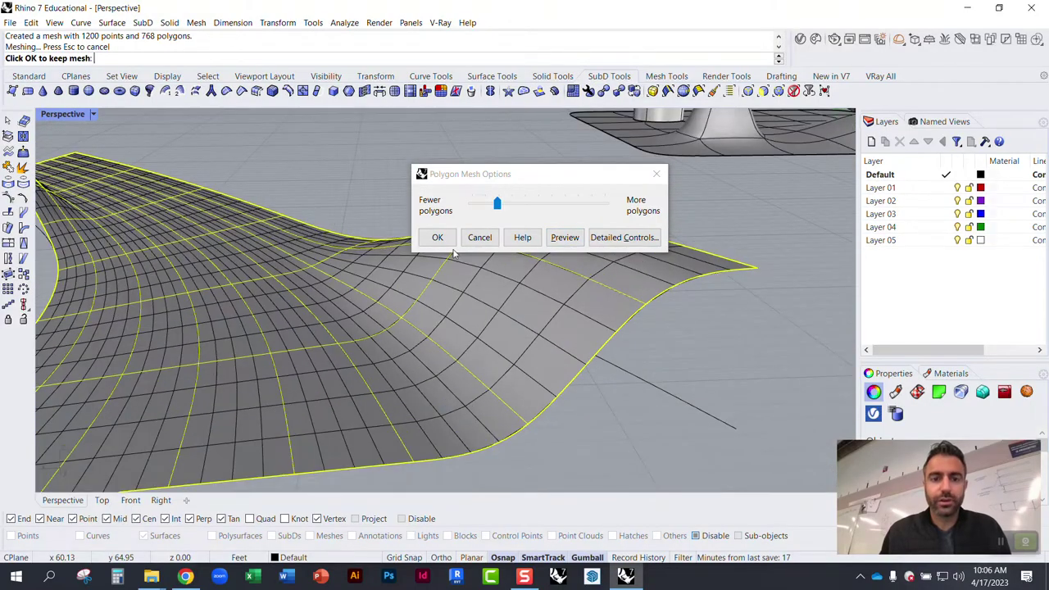
left_click_drag(497, 204, 517, 205)
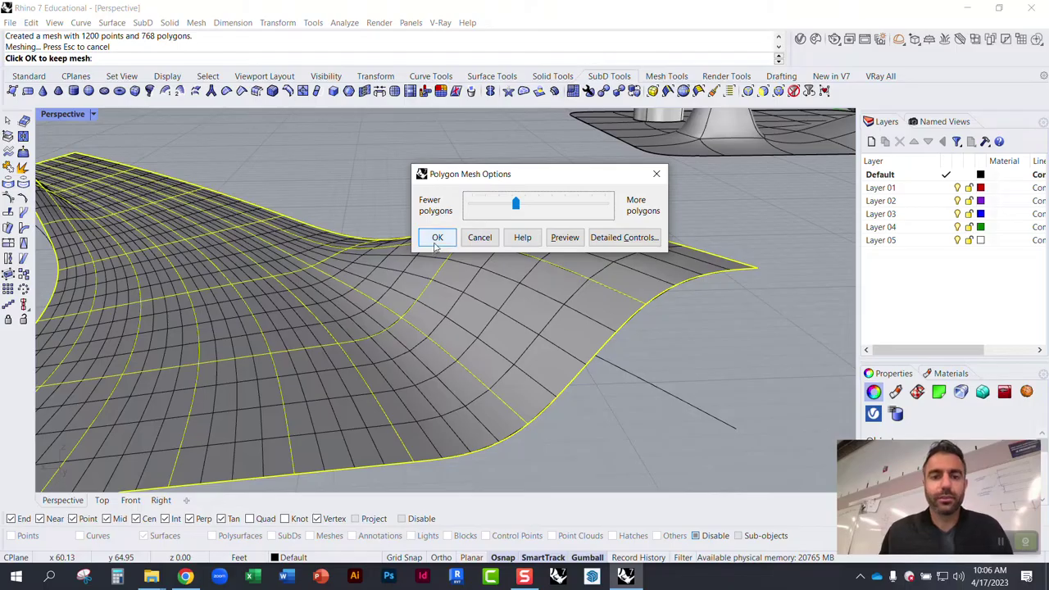
left_click(437, 237)
Step: Select the new mesh rather than the overlapping SubD and move it along Y, clear of the original surface
left_click(476, 276)
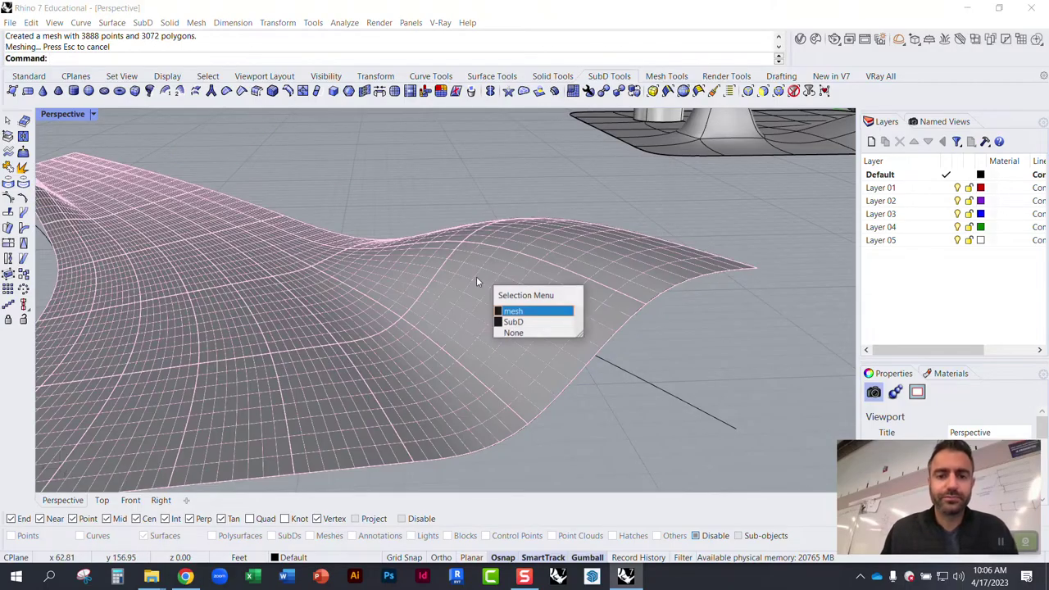
left_click(519, 315)
left_click(473, 205)
left_click(519, 301)
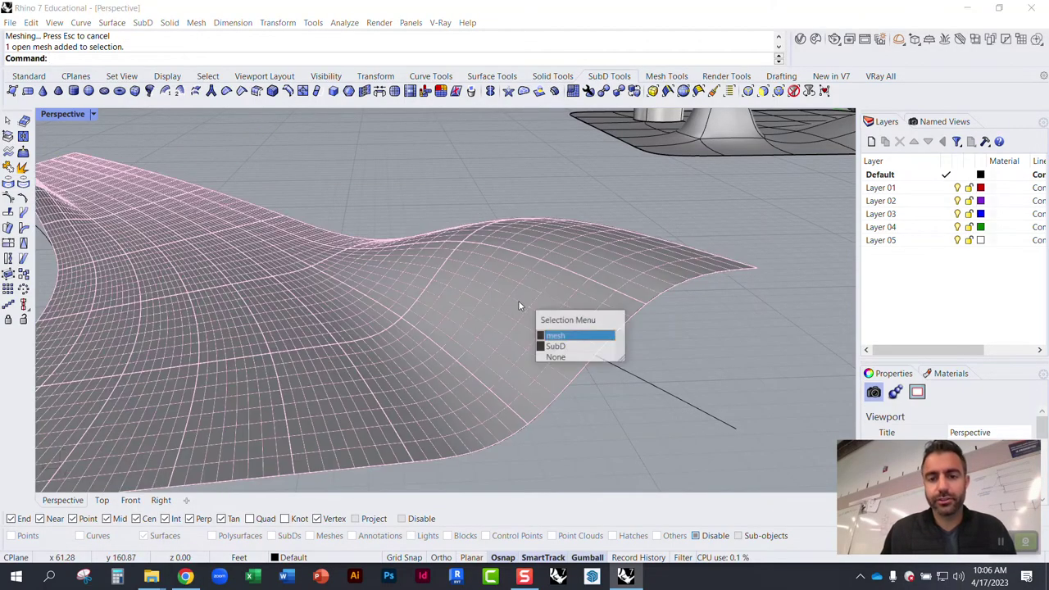
left_click(555, 336)
scroll(544, 283, "down", 5)
right_click_drag(472, 293, 457, 291)
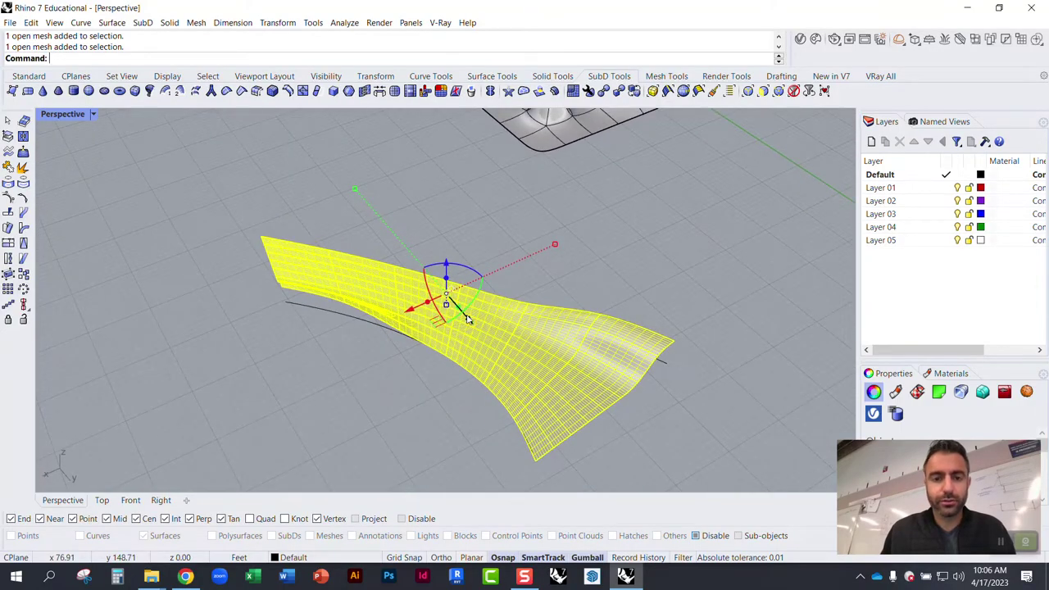
left_click_drag(467, 320, 257, 155)
key("Escape")
Step: Examine the separated mesh's polygon grid up close and from several angles, comparing it with the original SubD
scroll(361, 158, "up", 5)
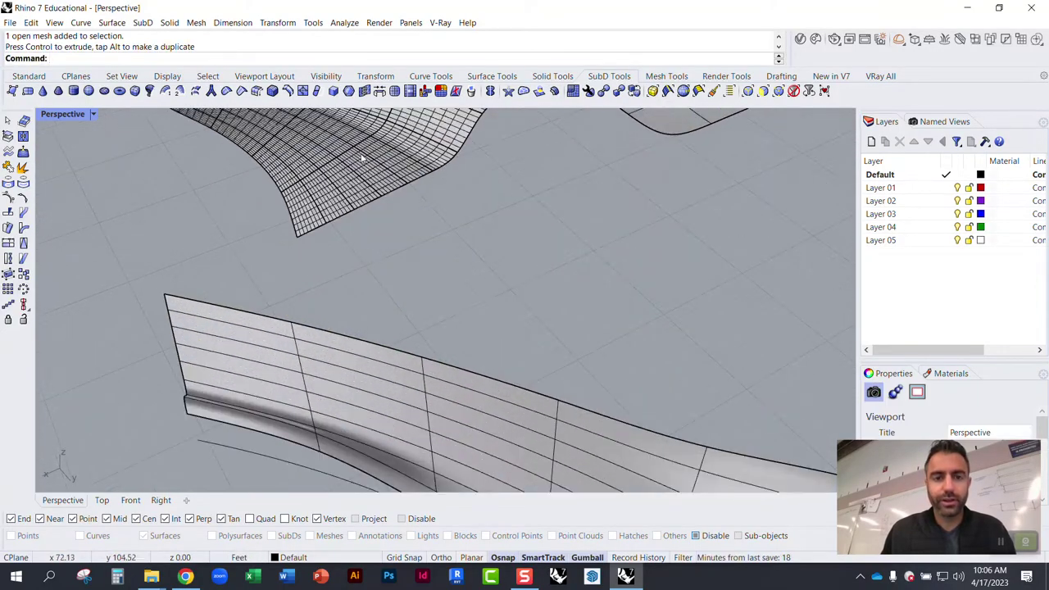
scroll(524, 335, "down", 5)
right_click_drag(536, 373, 429, 272)
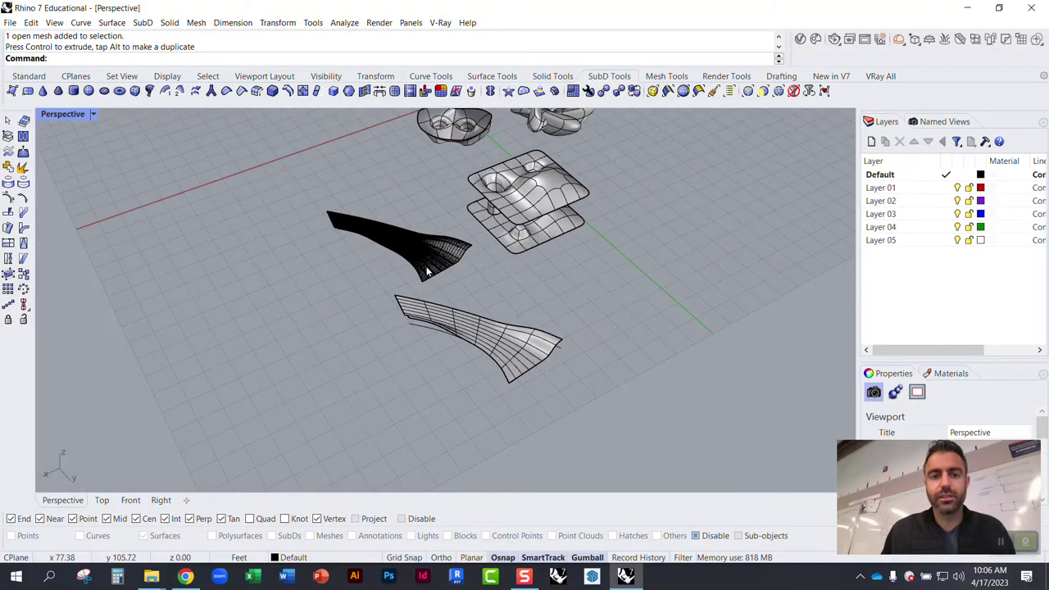
scroll(420, 236, "up", 5)
scroll(420, 236, "up", 3)
left_click(385, 217)
right_click_drag(386, 217, 344, 189)
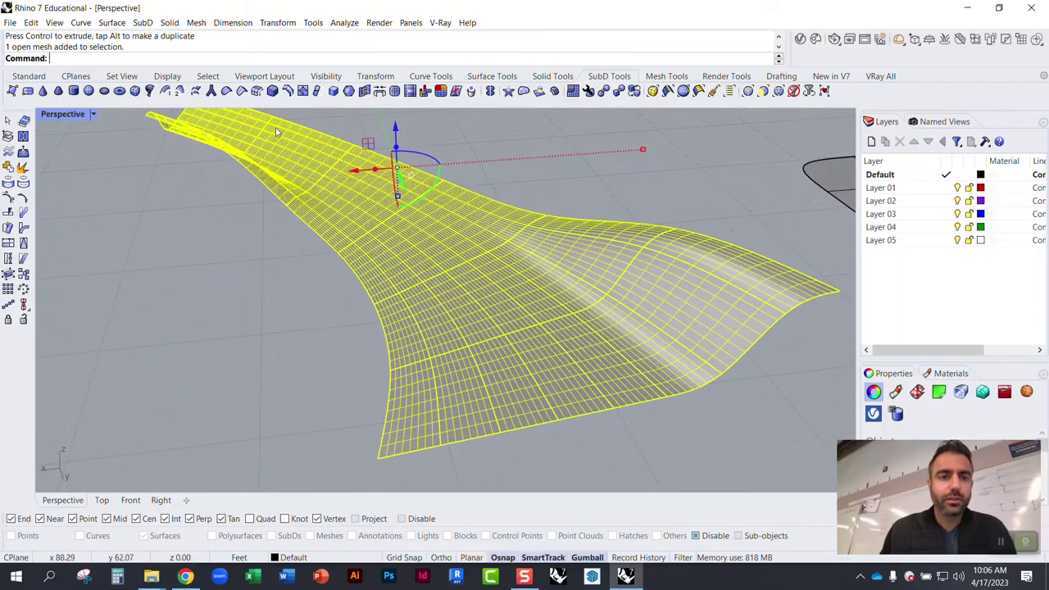
right_click_drag(345, 270, 281, 227)
scroll(281, 227, "down", 6)
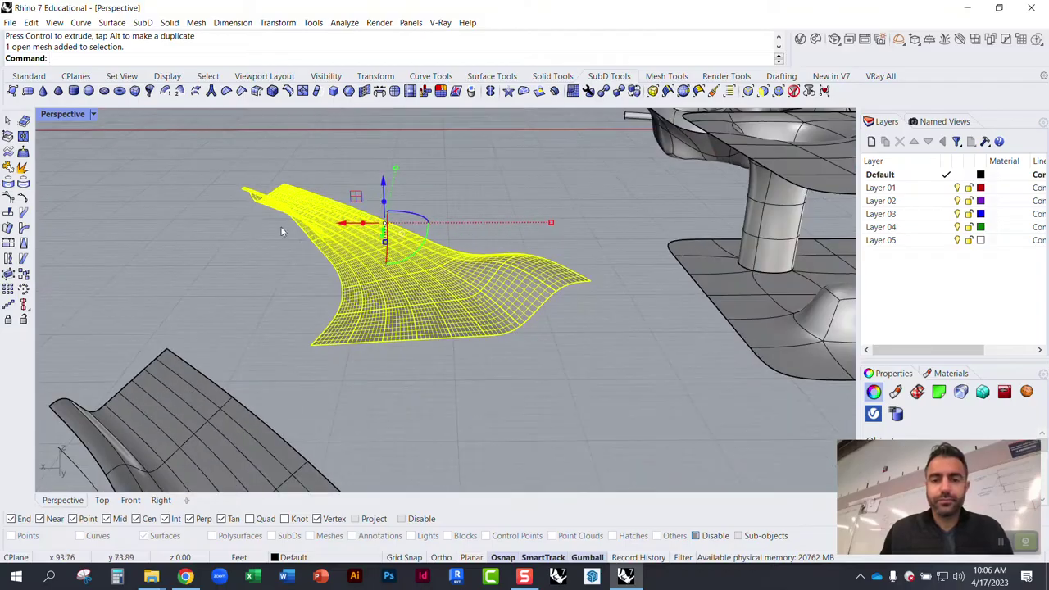
scroll(463, 278, "up", 7)
left_click(615, 213)
scroll(669, 287, "up", 5)
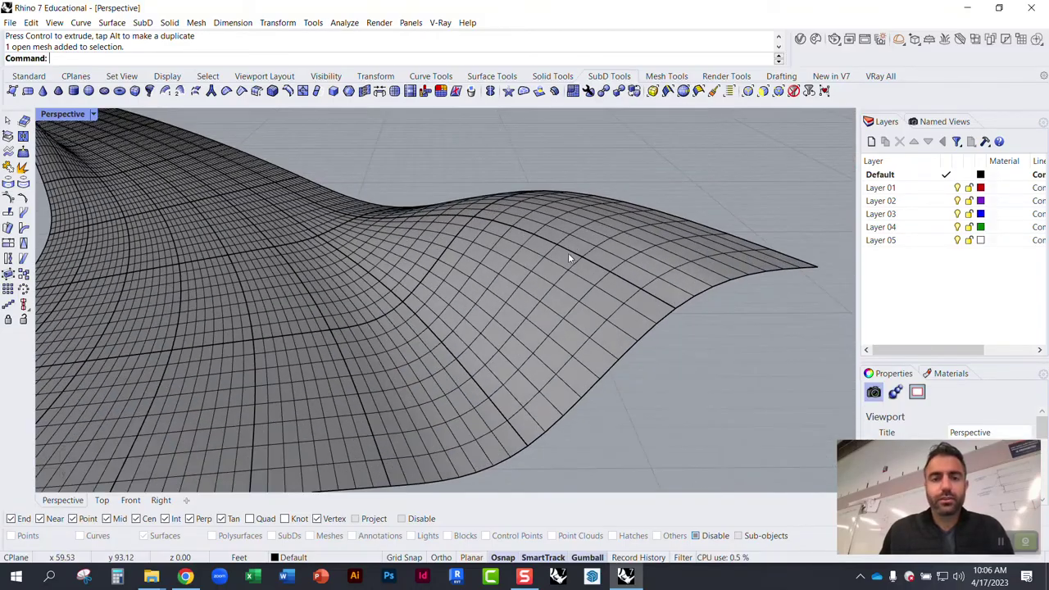
right_click_drag(569, 252, 463, 205)
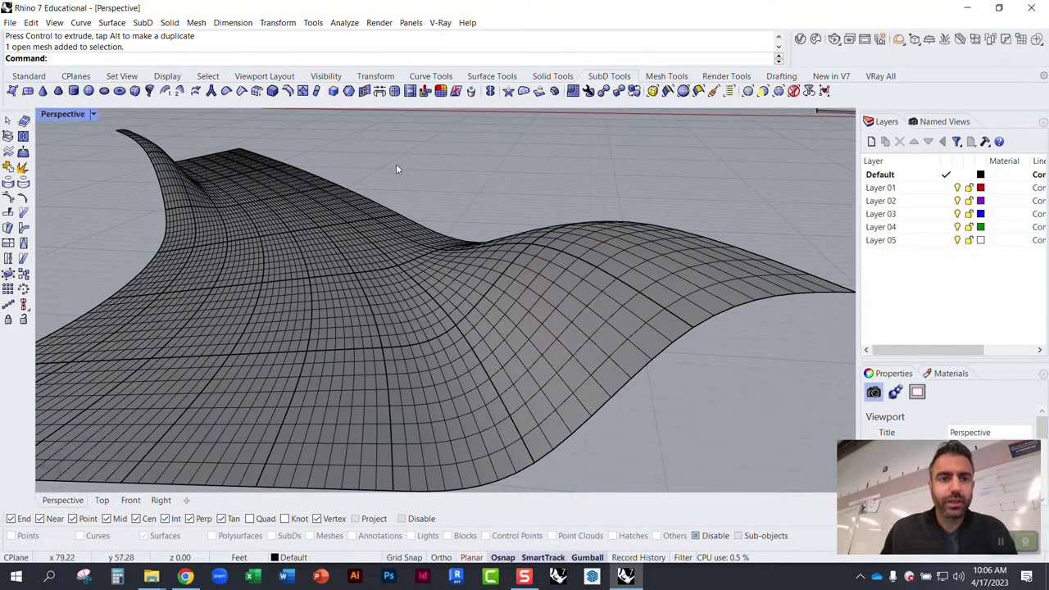
right_click_drag(551, 277, 640, 320)
scroll(686, 322, "up", 4)
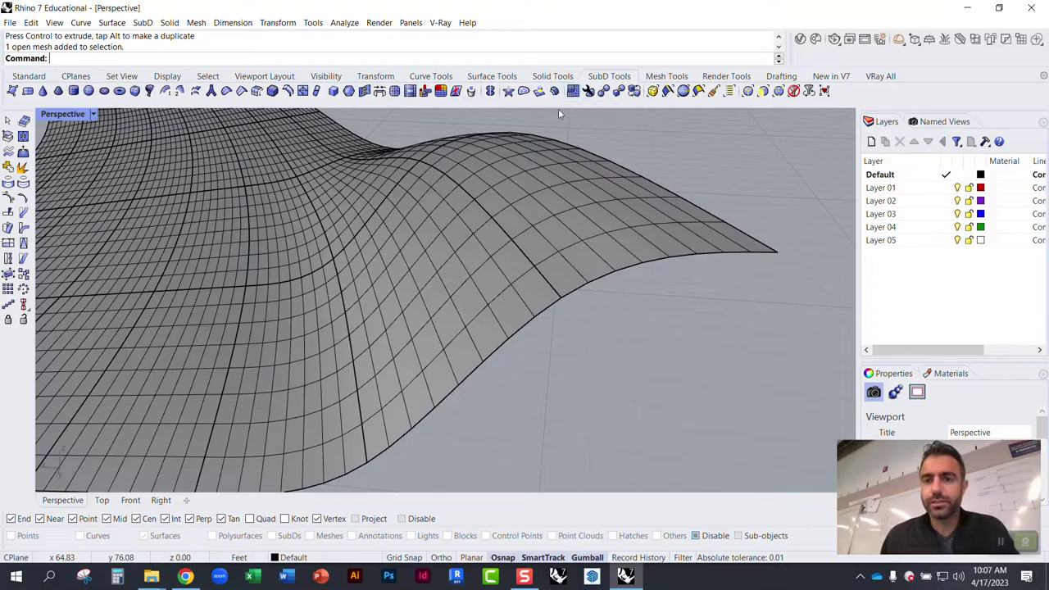
left_click(575, 187)
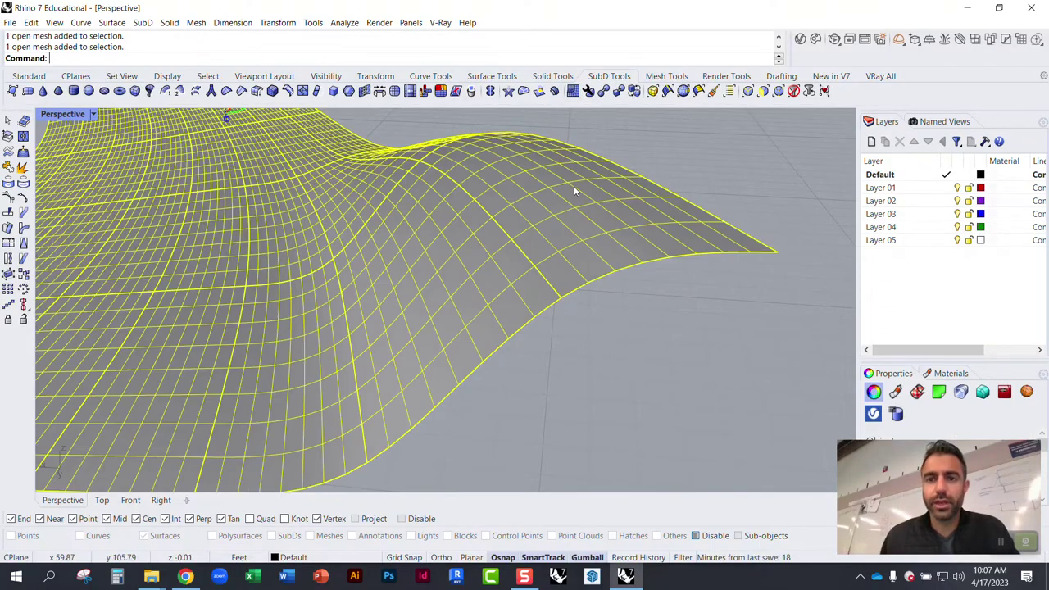
key("Escape")
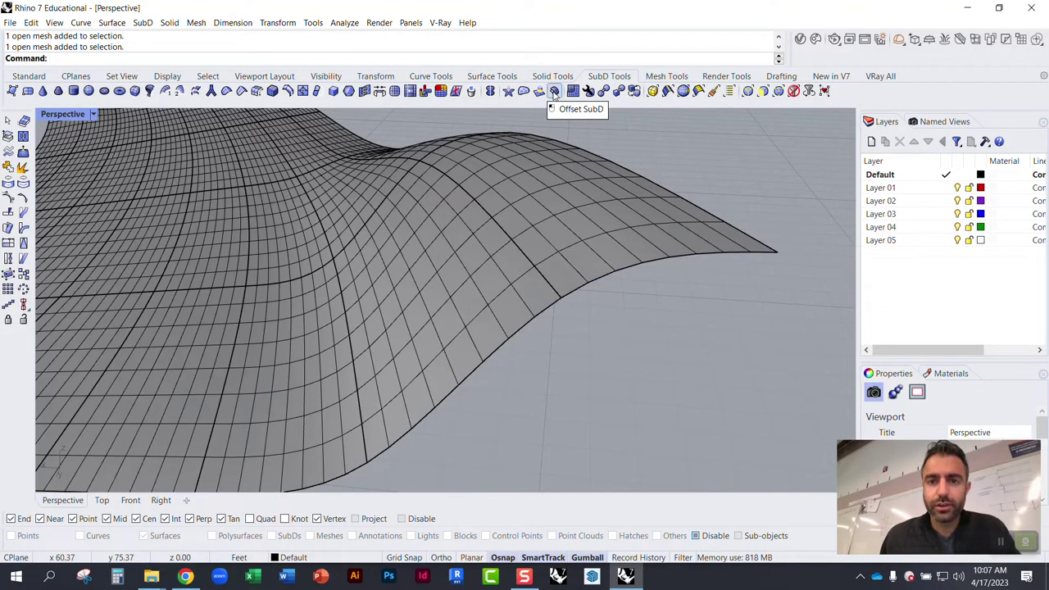
Step: Offset the original lofted SubD by a distance of 0.5 with the Solid option set to Yes
left_click(555, 91)
scroll(478, 172, "down", 5)
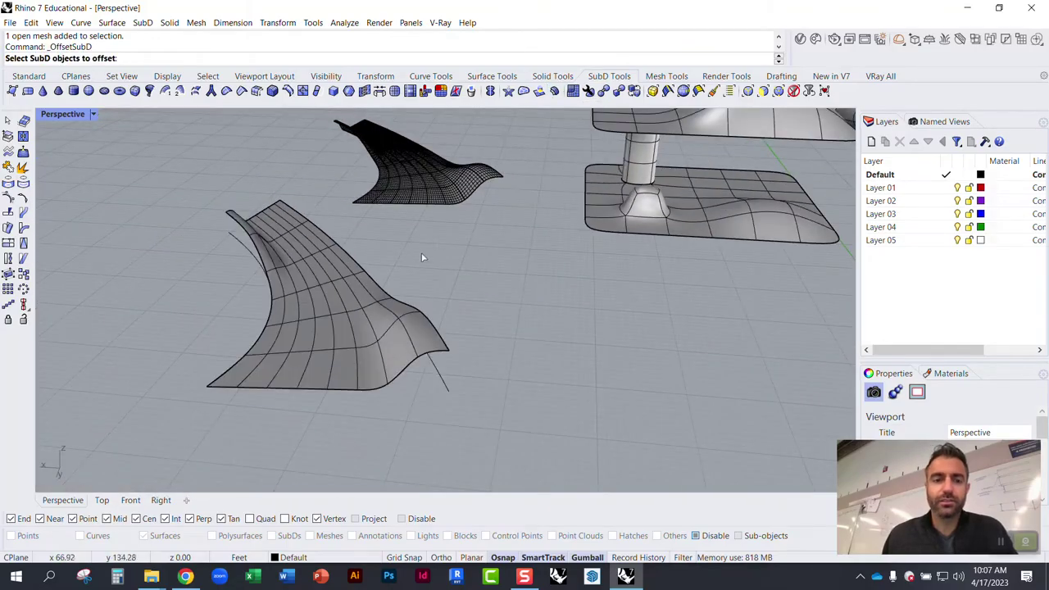
right_click_drag(363, 339, 492, 326)
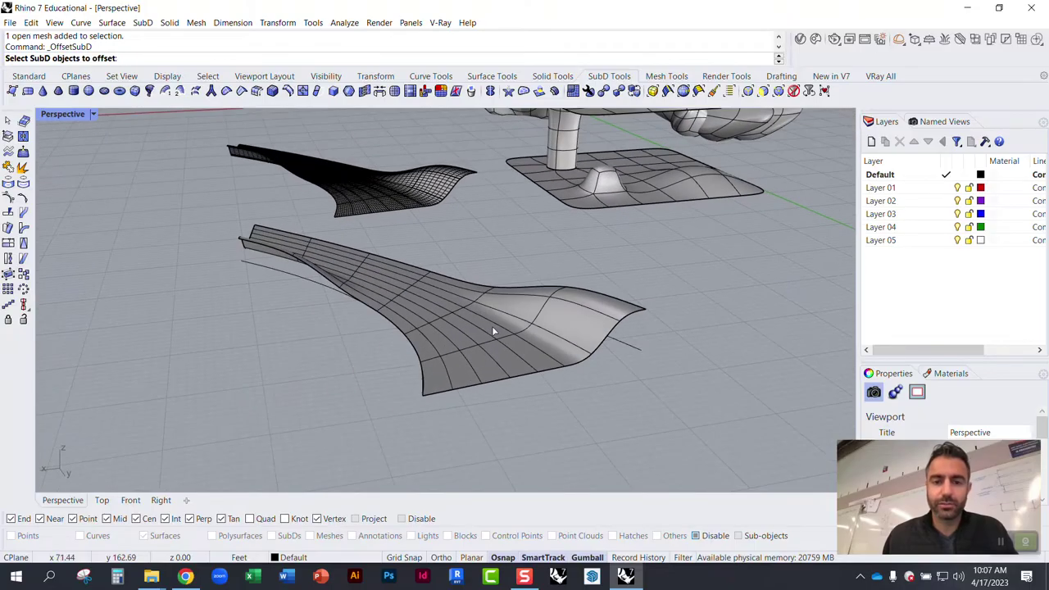
left_click(493, 329)
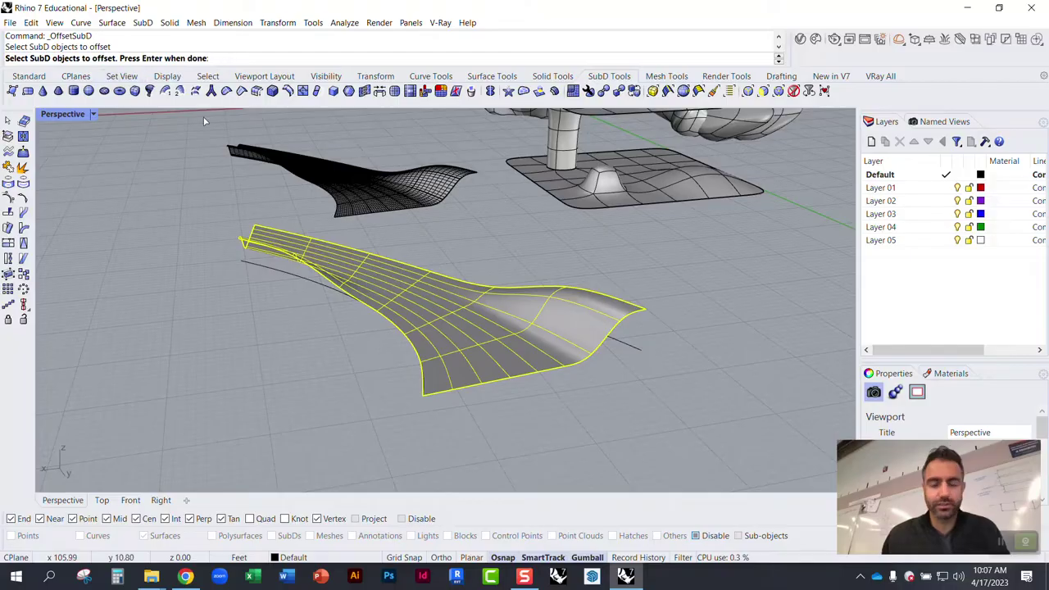
key("Return")
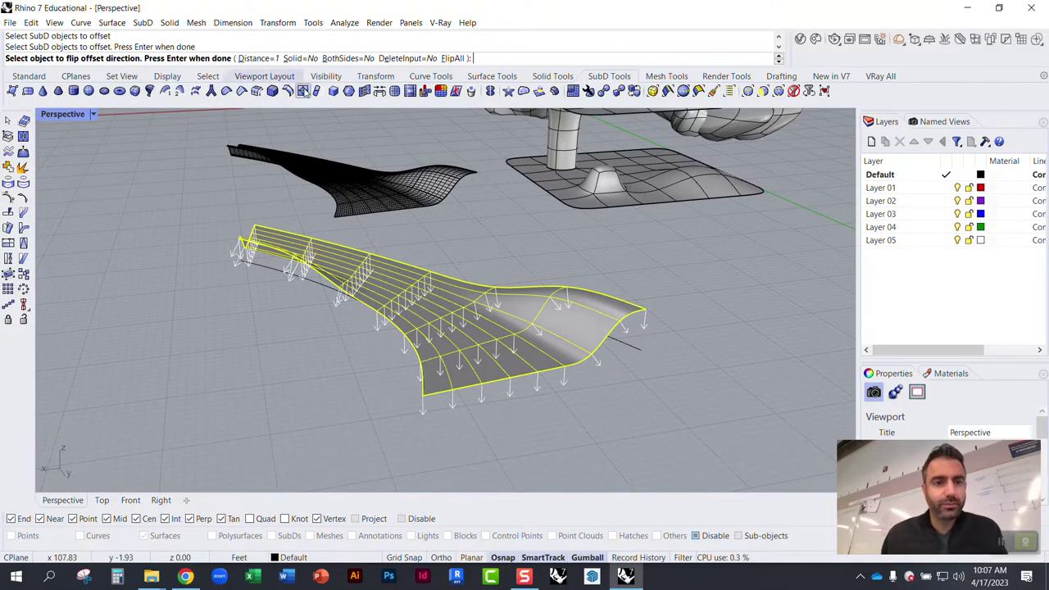
left_click(257, 58)
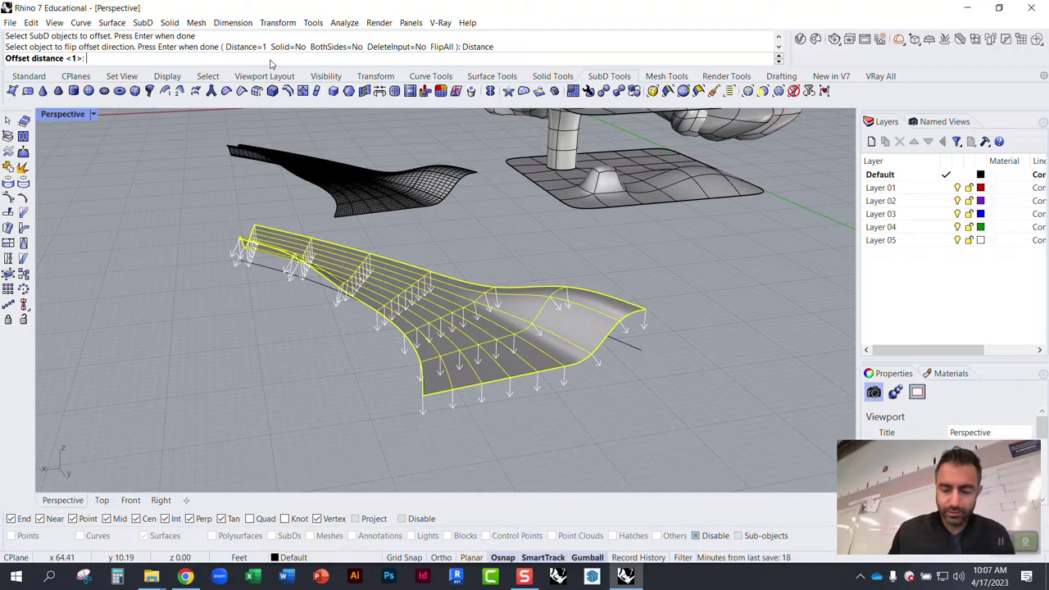
key("Return")
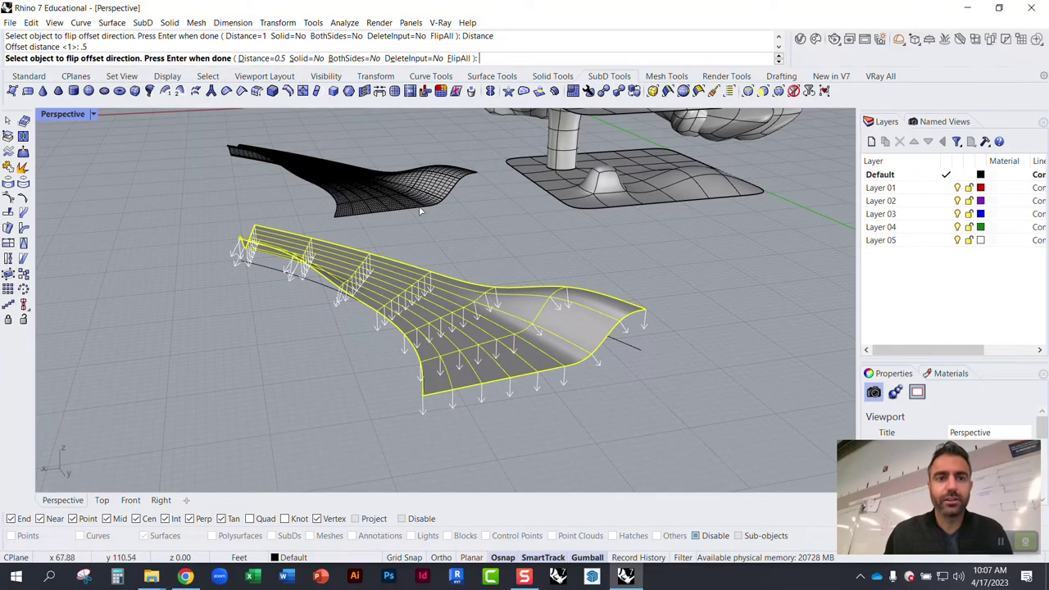
left_click(310, 59)
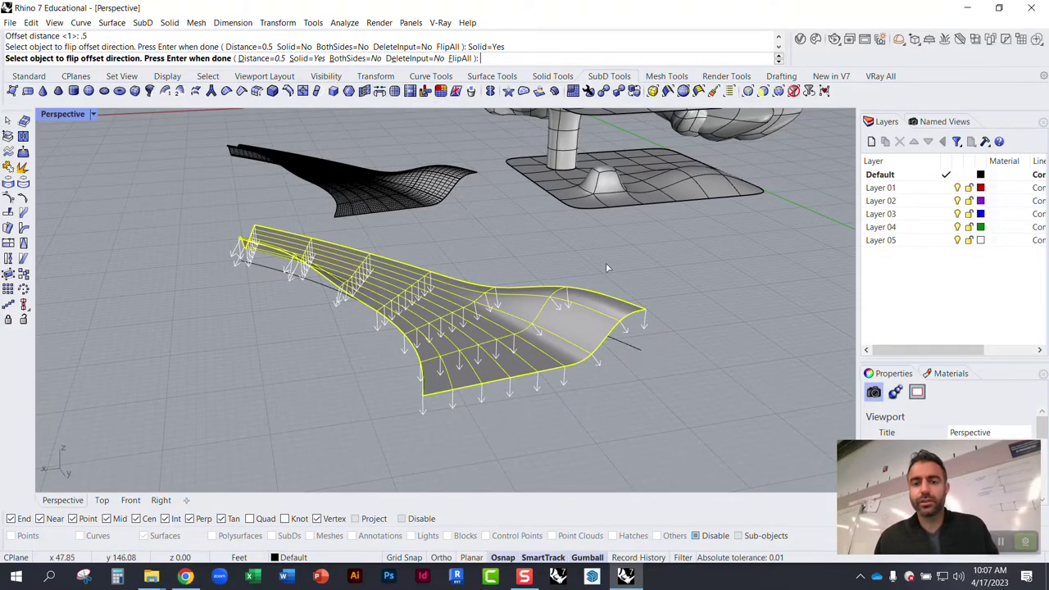
key("Return")
Step: Inspect the thickness and edges of the offset SubD solid from several angles
scroll(635, 325, "up", 6)
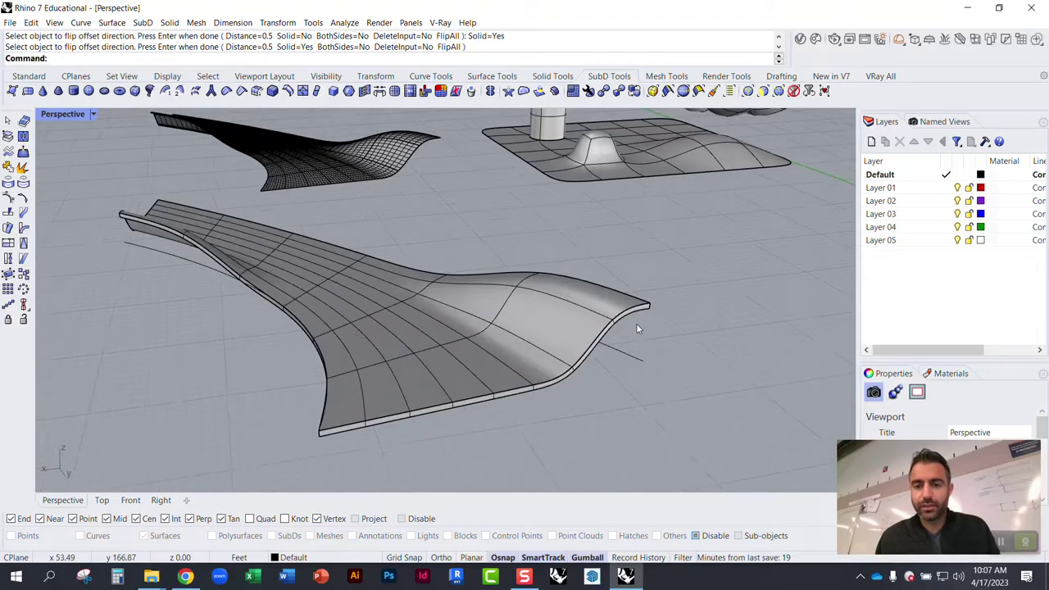
scroll(611, 333, "down", 7)
right_click_drag(514, 330, 491, 327)
scroll(491, 327, "down", 9)
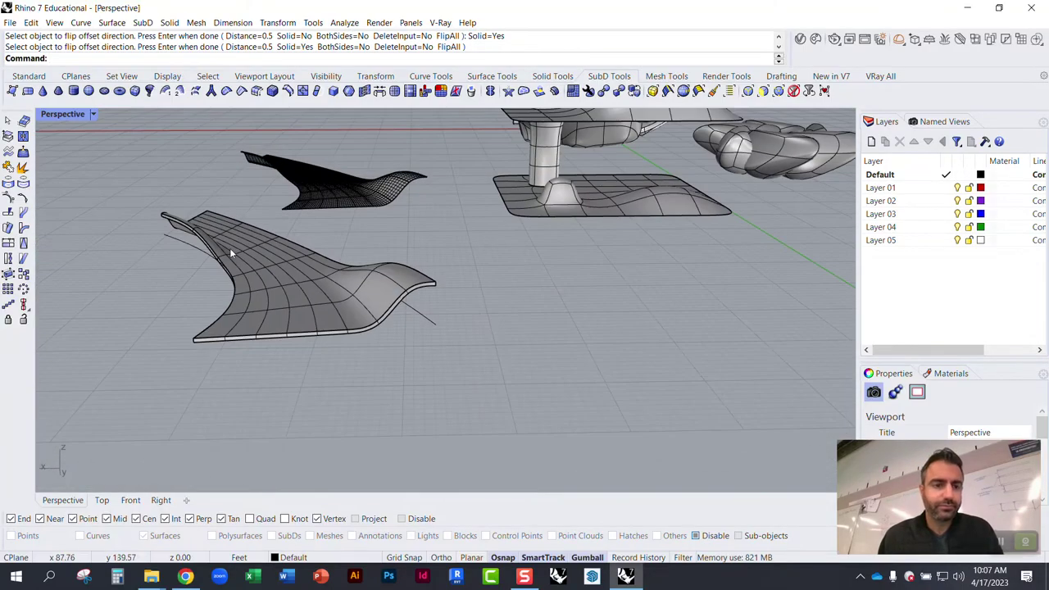
scroll(230, 248, "up", 6)
right_click_drag(208, 264, 392, 247)
scroll(644, 264, "up", 6)
left_click(658, 264)
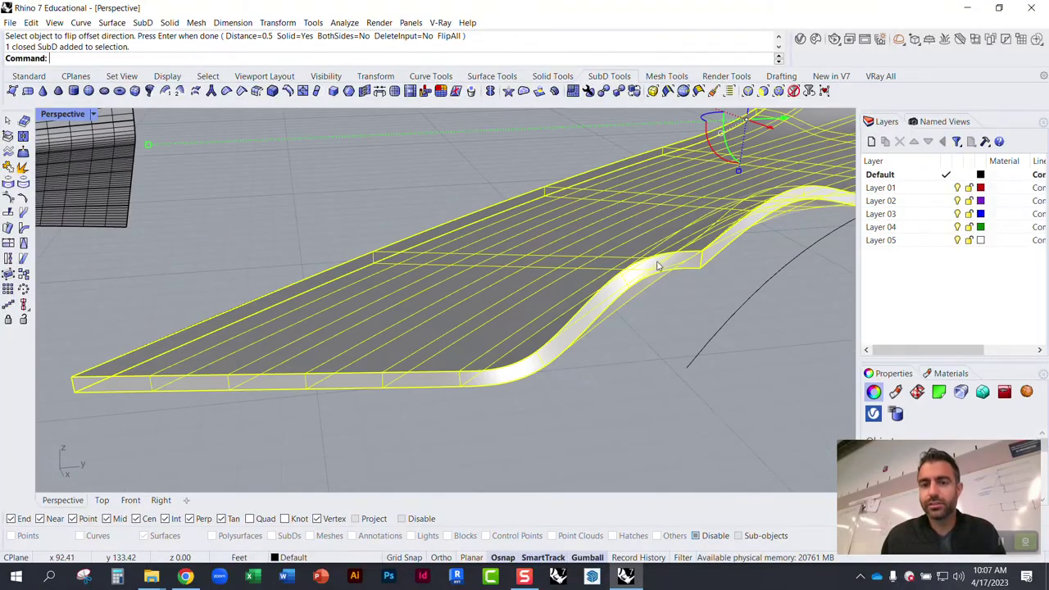
left_click(517, 190)
right_click_drag(516, 188, 346, 255)
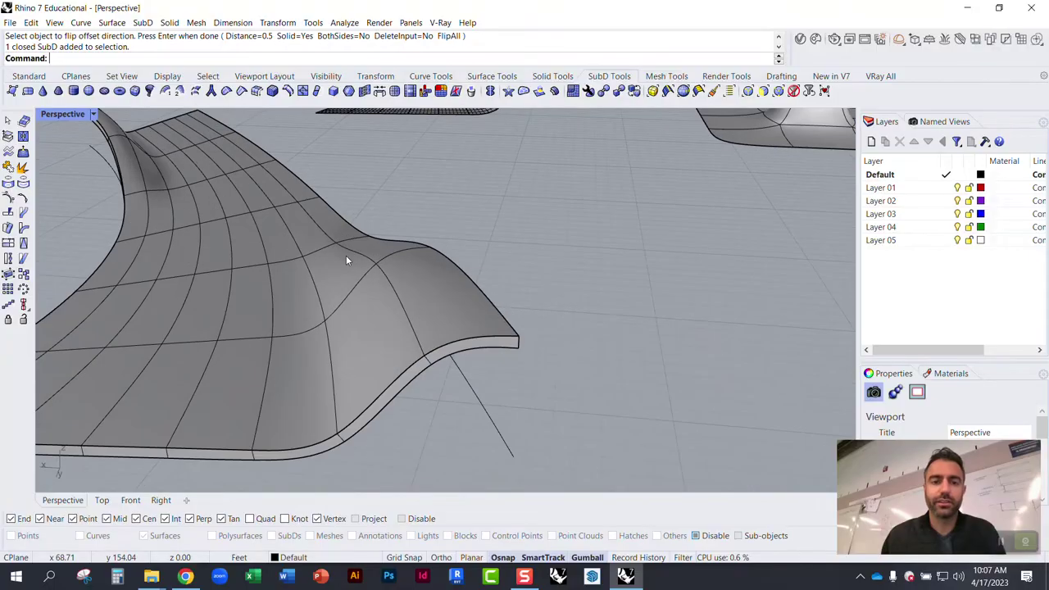
Step: Mesh the closed offset SubD solid, previewing the result and raising the polygon density above the initial setting before creating the mesh
left_click(346, 260)
left_click(390, 301)
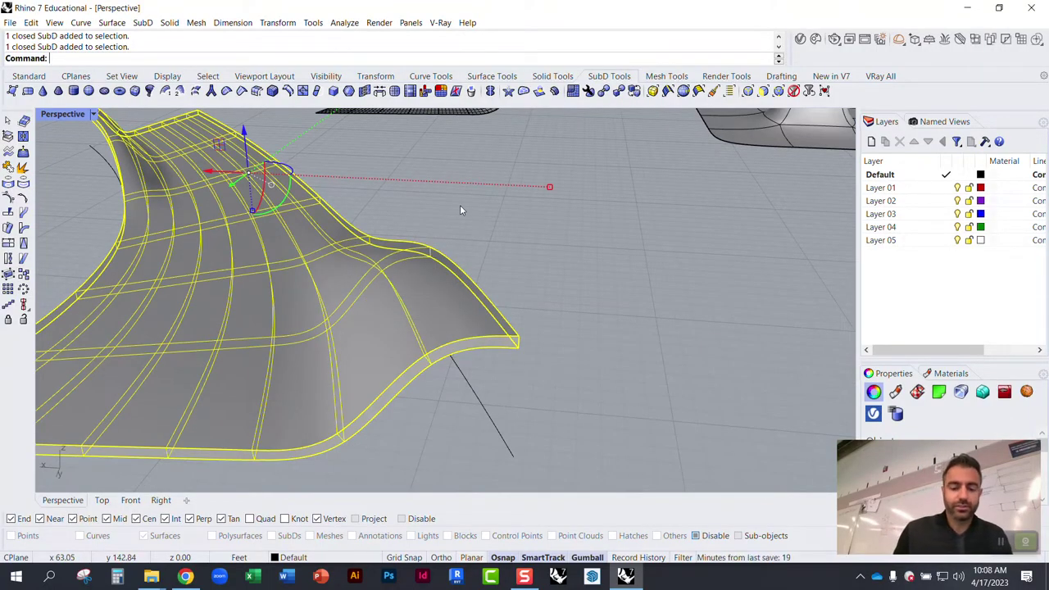
key("Return")
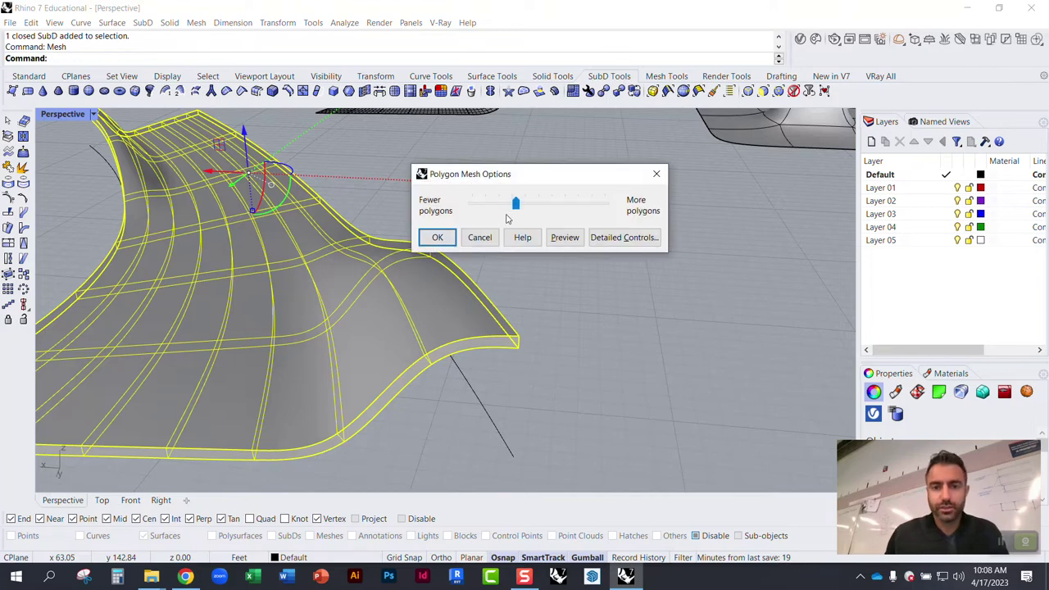
left_click(566, 239)
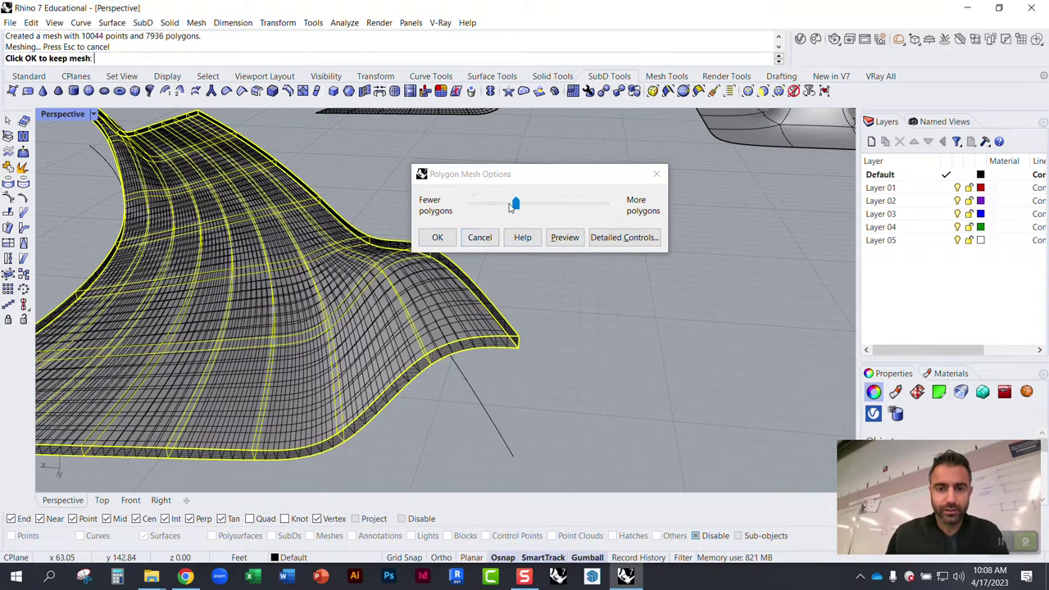
left_click_drag(512, 205, 536, 209)
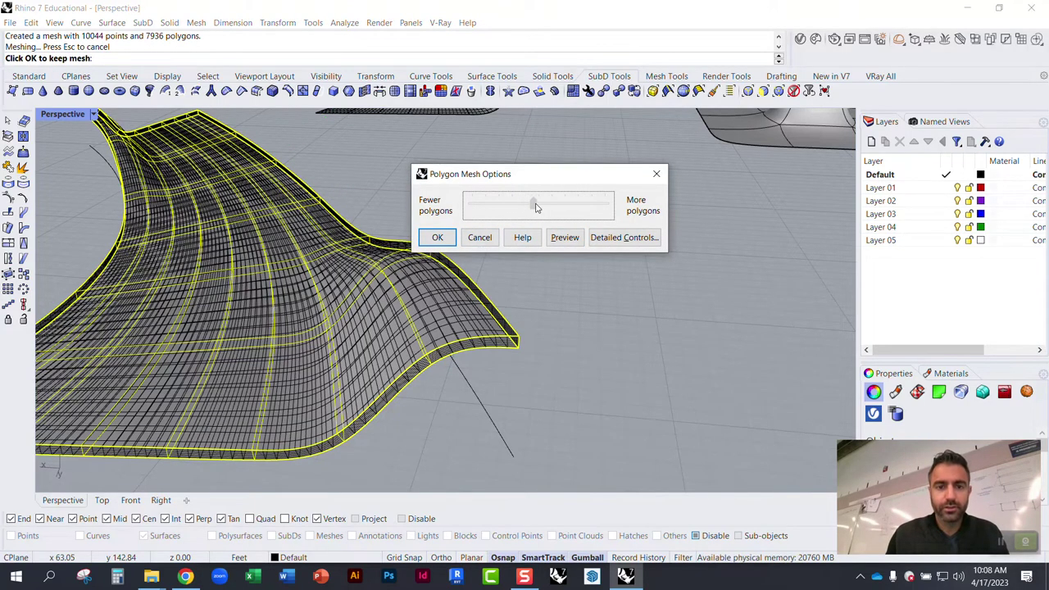
left_click(564, 239)
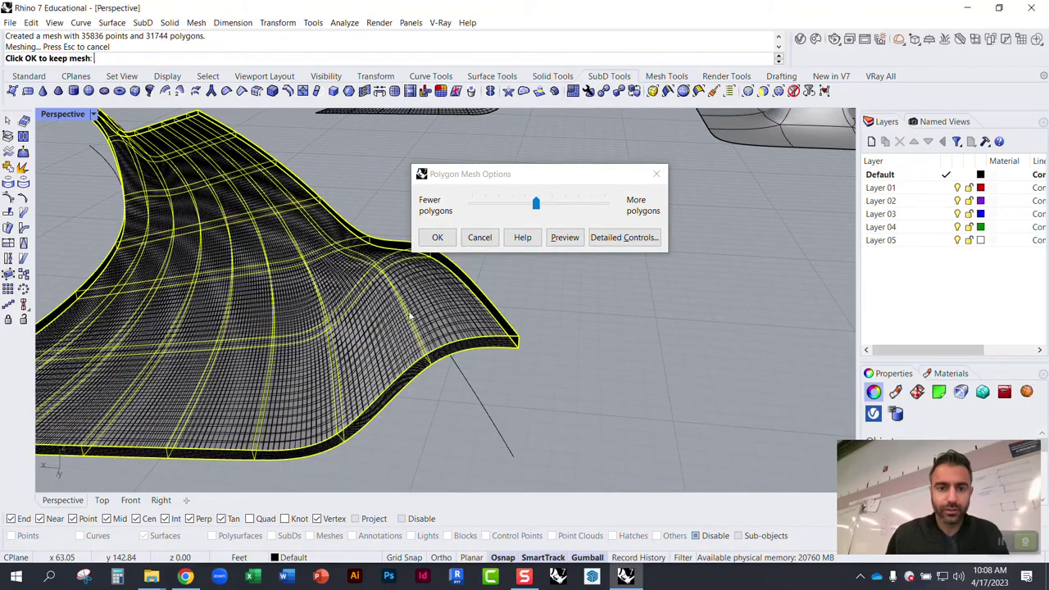
scroll(396, 272, "up", 5)
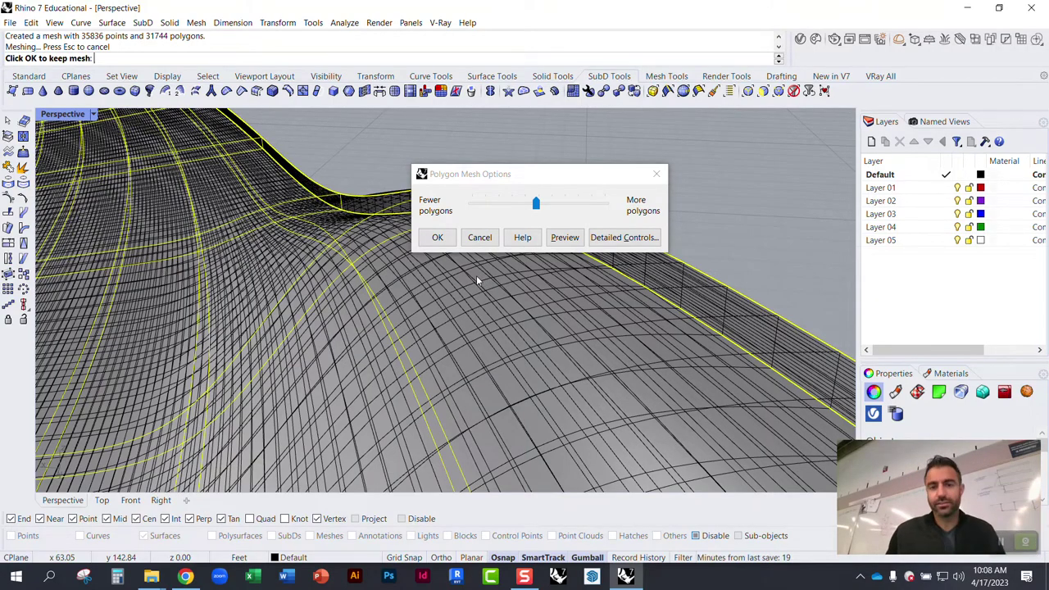
left_click_drag(534, 203, 545, 208)
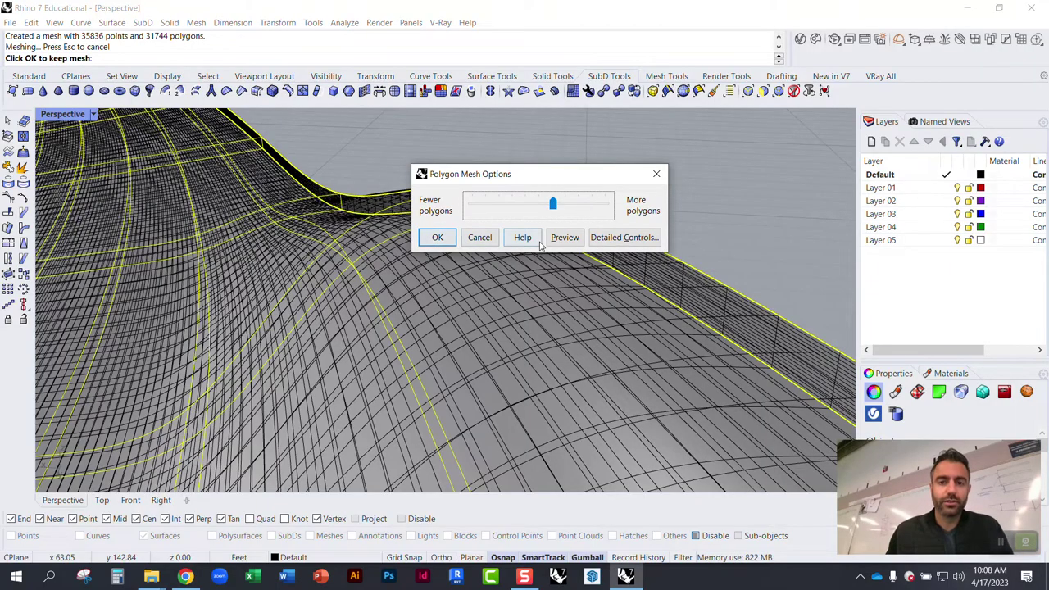
left_click(565, 237)
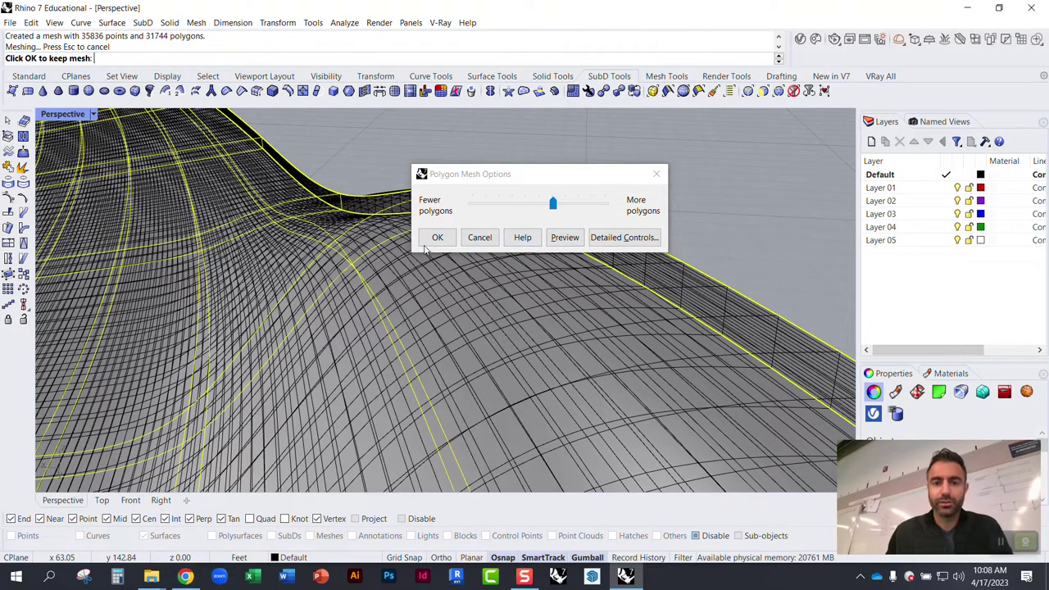
left_click(437, 237)
Step: Select the new closed mesh rather than the overlapping SubDs, move it clear of the original solid and deselect it
scroll(448, 187, "down", 5)
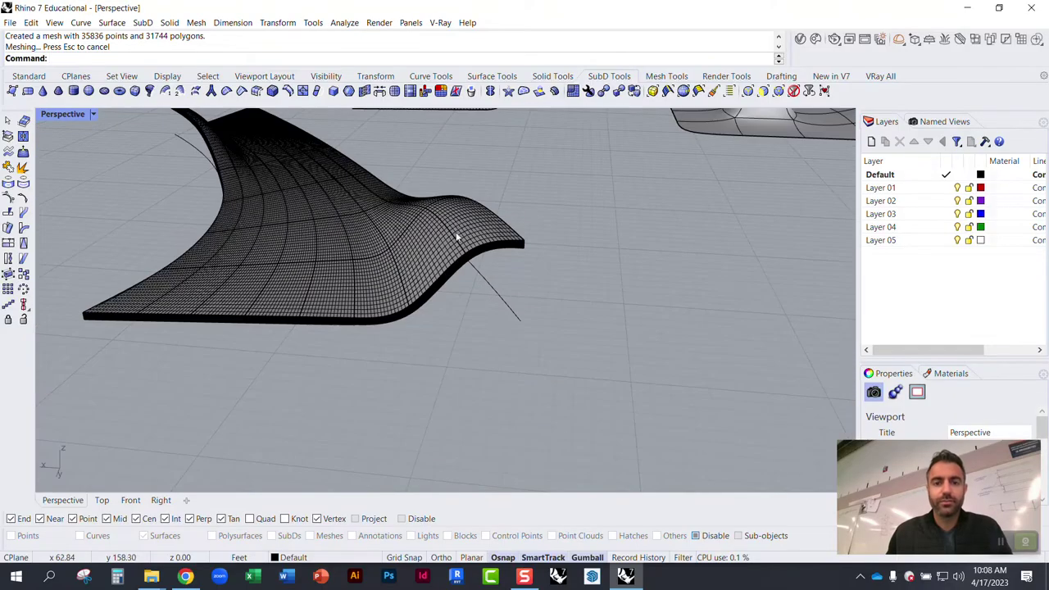
left_click(457, 237)
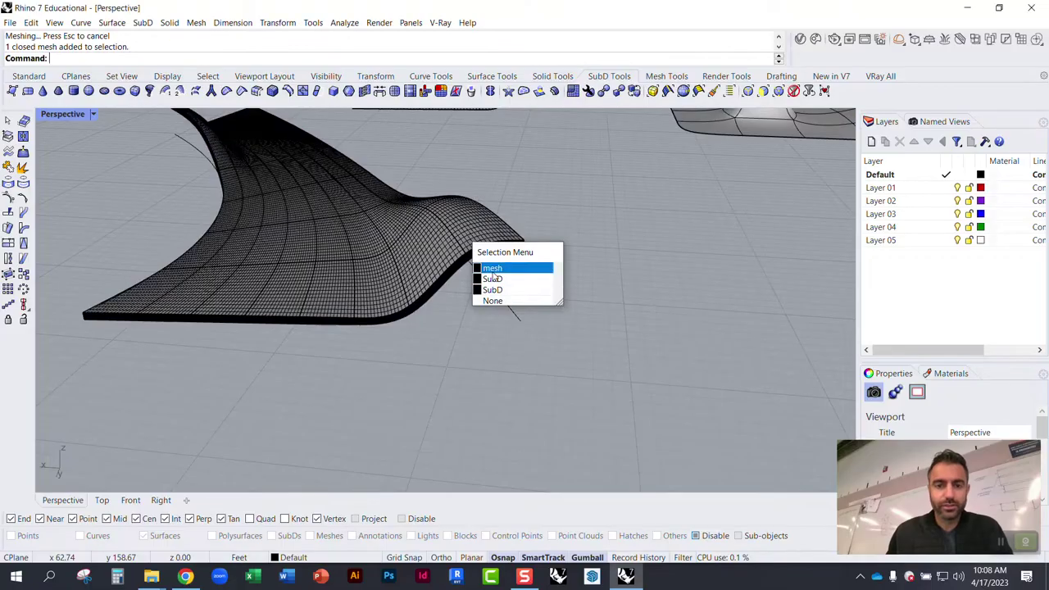
left_click(493, 271)
scroll(374, 279, "down", 7)
right_click_drag(317, 261, 367, 287)
left_click_drag(326, 283, 517, 271)
left_click(656, 257)
Step: Examine the separated solid mesh's polygon grid, thickness and folded areas up close and from several angles
scroll(666, 279, "up", 10)
right_click_drag(666, 292, 619, 257)
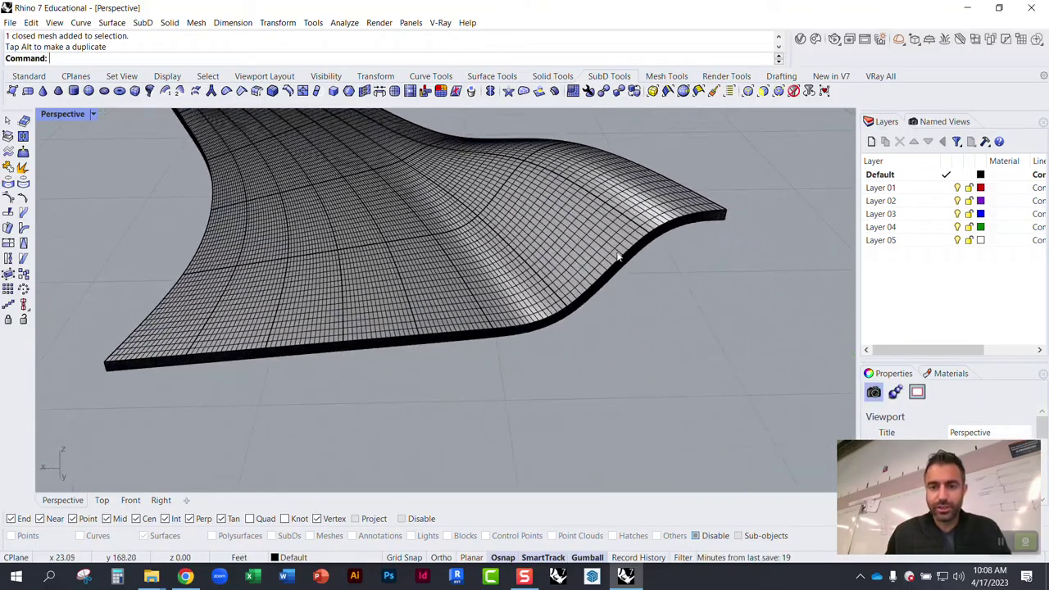
scroll(714, 193, "up", 7)
right_click_drag(492, 301, 520, 290)
scroll(541, 303, "down", 10)
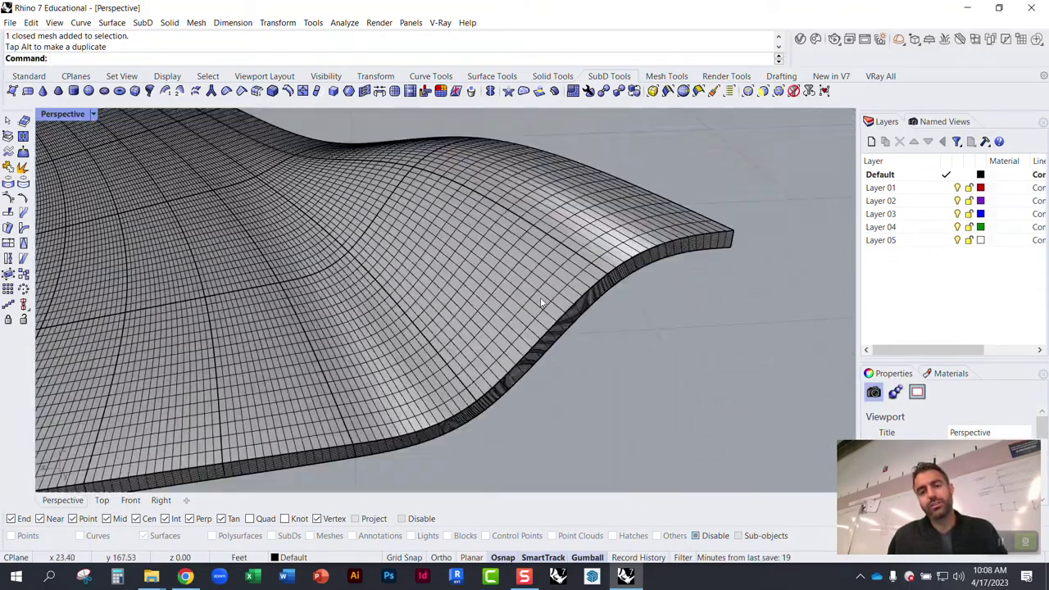
scroll(391, 266, "up", 7)
right_click_drag(375, 266, 525, 260)
scroll(500, 282, "down", 8)
scroll(591, 224, "up", 8)
right_click_drag(588, 254, 607, 241)
scroll(701, 217, "up", 5)
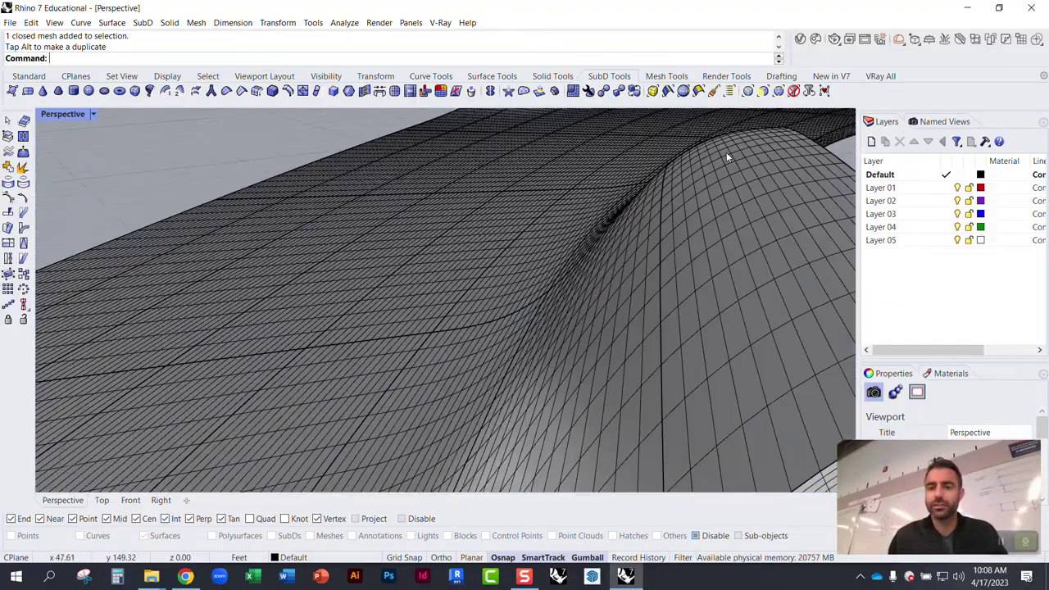
scroll(458, 269, "down", 5)
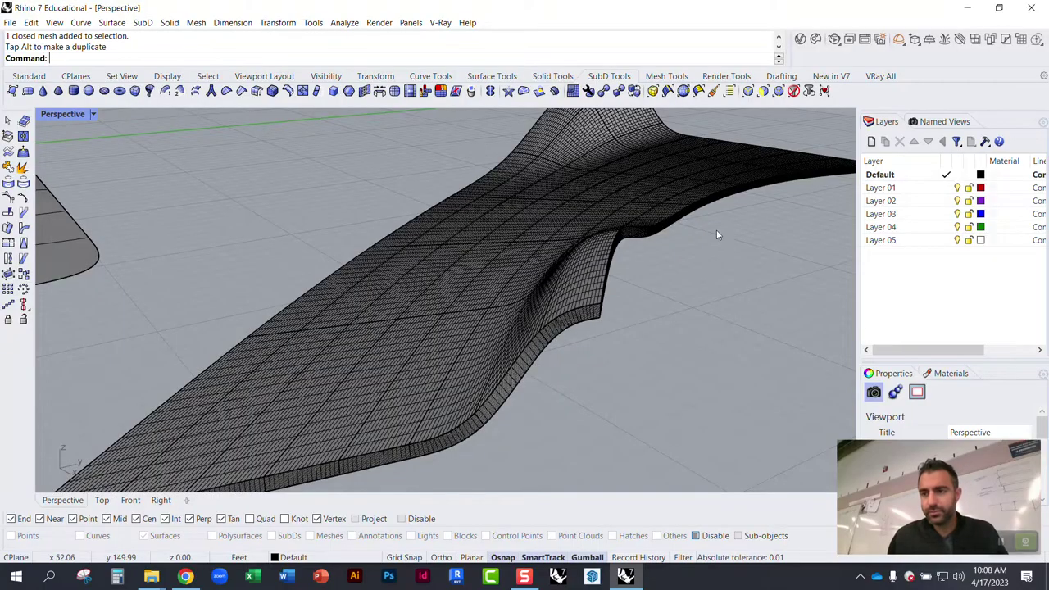
Step: Give the Default layer a Plaster material with a mid-grey color
left_click(995, 176)
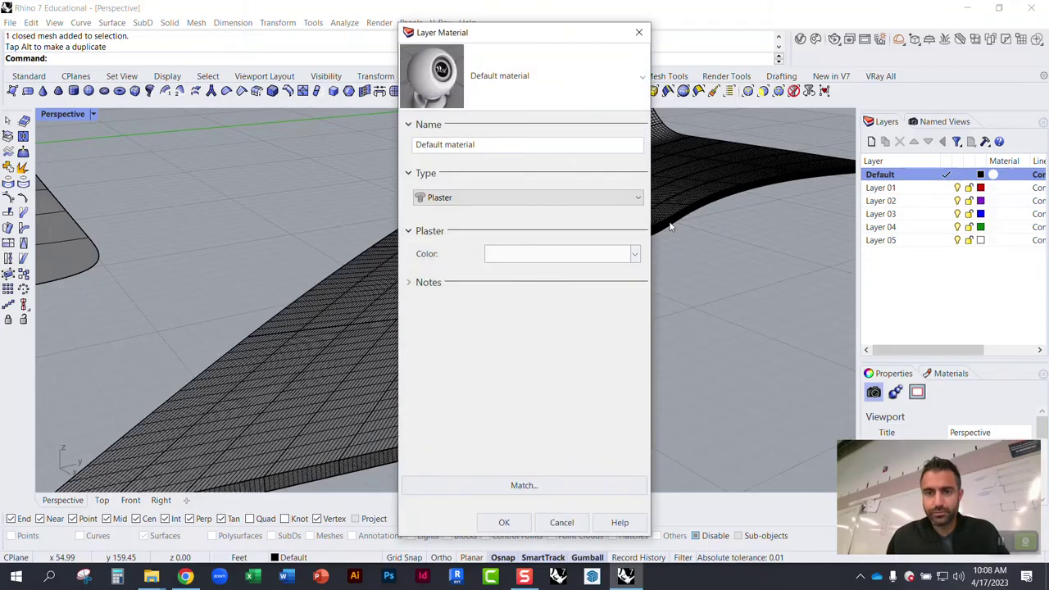
left_click(513, 258)
left_click_drag(514, 266, 584, 230)
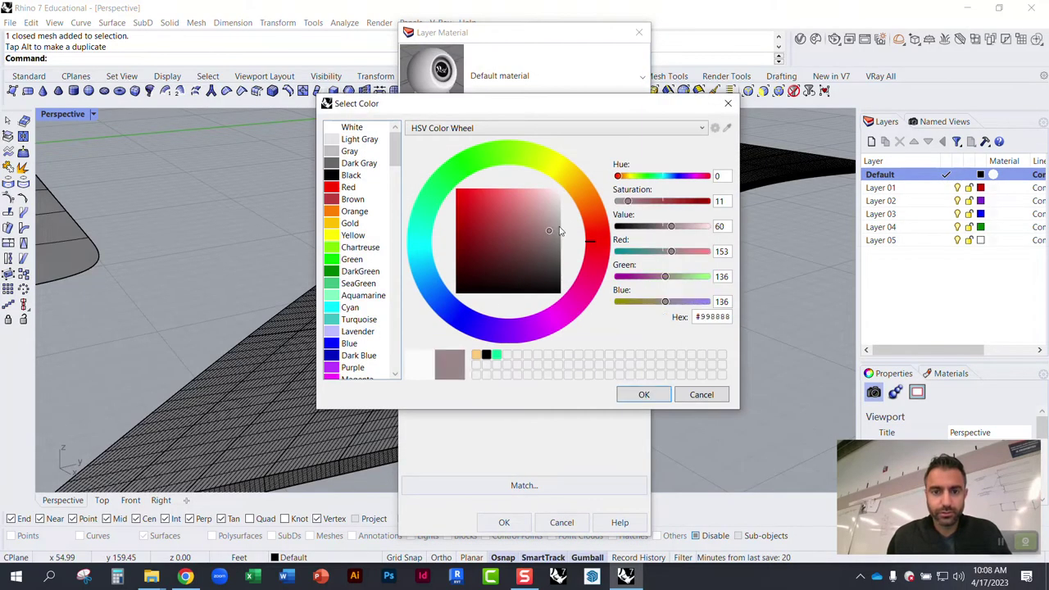
left_click(643, 395)
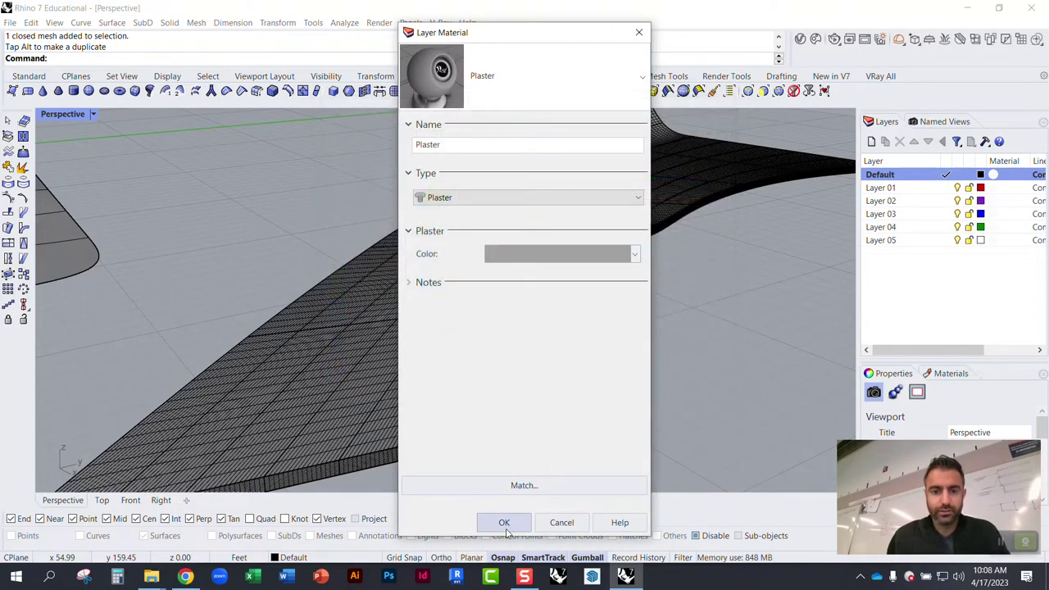
left_click(504, 522)
Step: Set the Perspective viewport to Rendered display and view the solid mesh's smoothness beside the other models
left_click(78, 116)
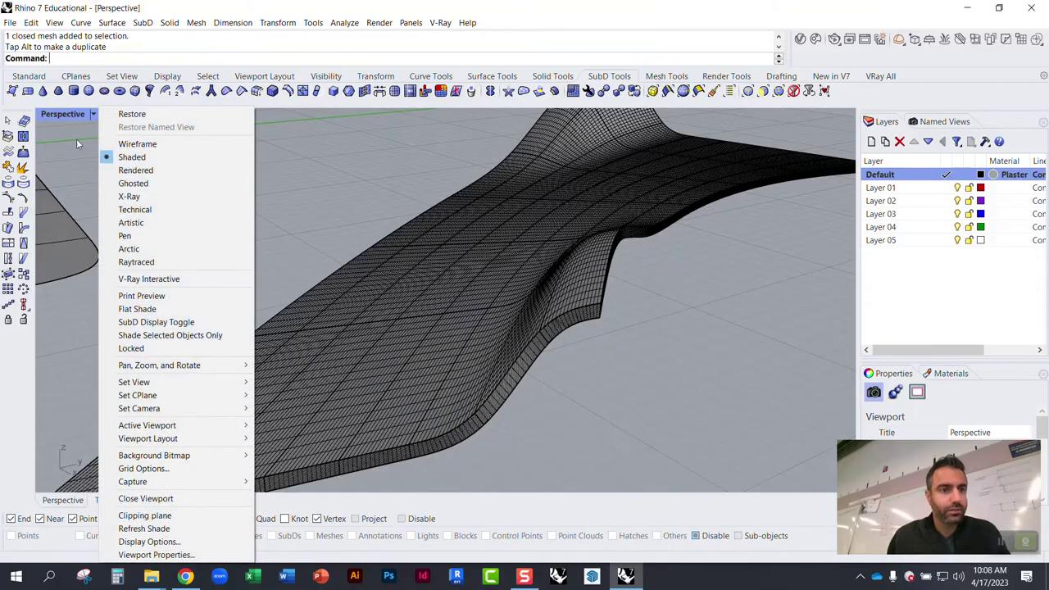
left_click(127, 170)
right_click_drag(440, 220, 349, 213)
scroll(350, 212, "down", 5)
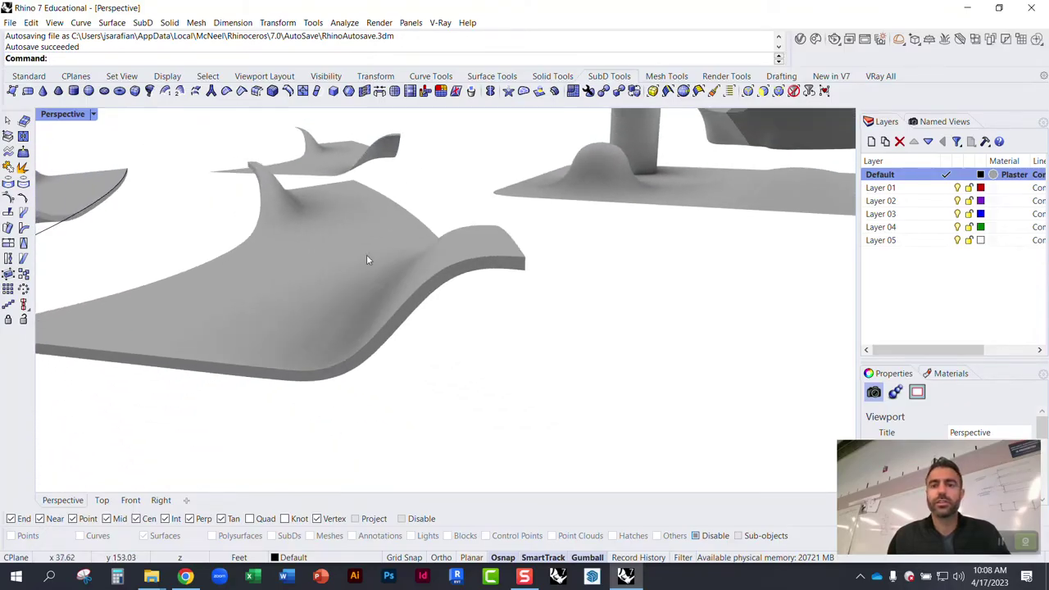
scroll(391, 297, "up", 2)
scroll(391, 297, "up", 4)
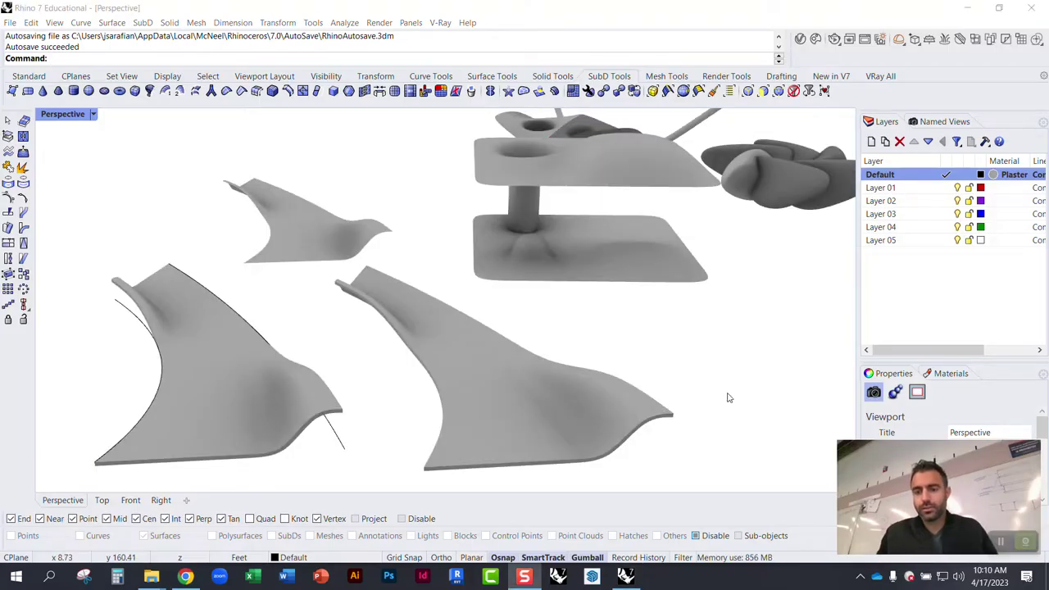
right_click_drag(729, 397, 697, 342)
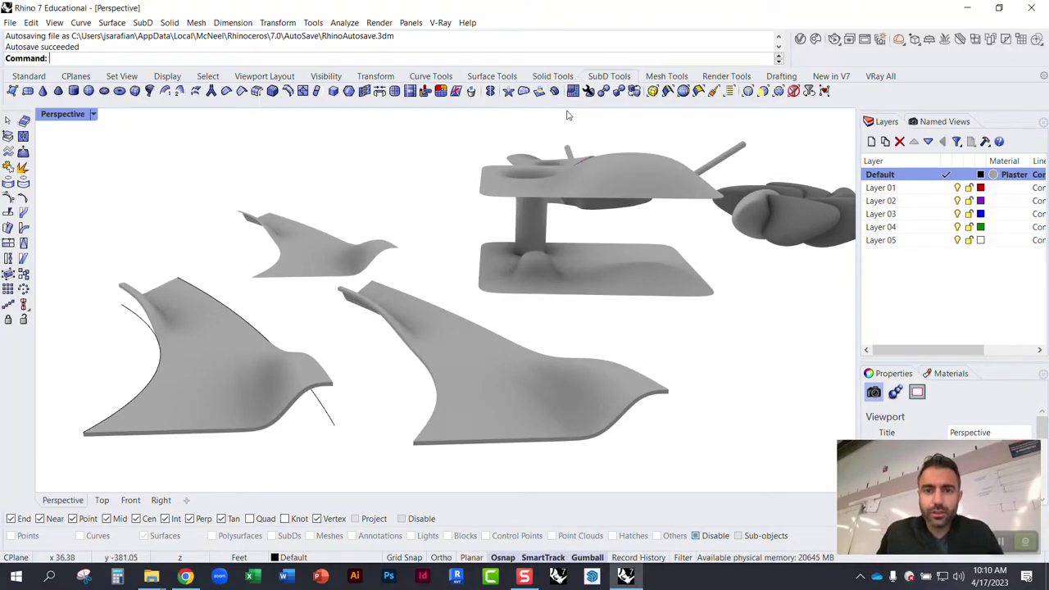
scroll(643, 406, "up", 3)
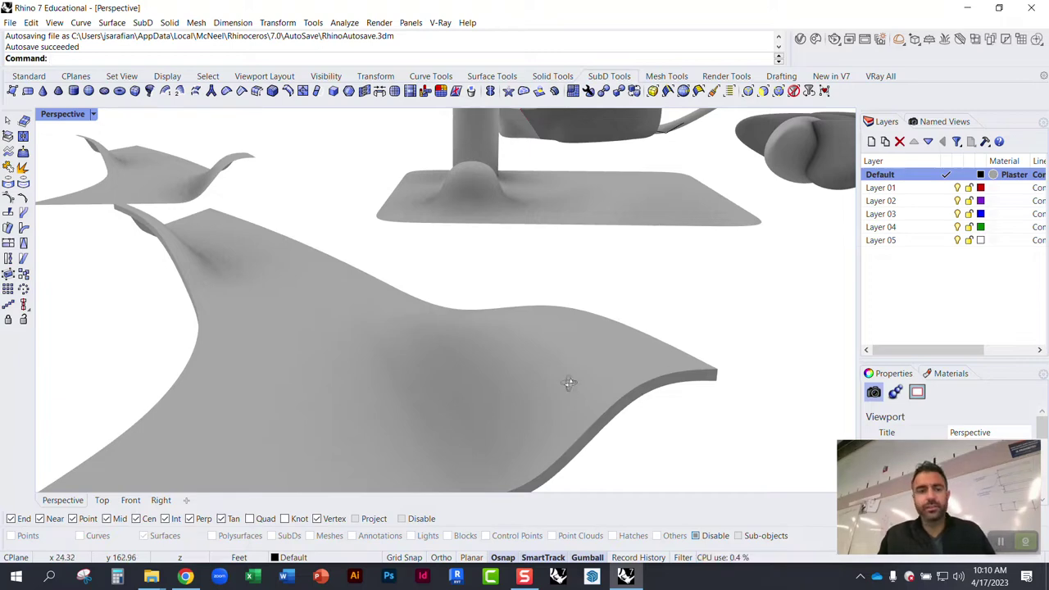
right_click_drag(569, 383, 570, 377)
Step: Return the Perspective viewport to Shaded display and examine the solid mesh's thick edge up close
left_click(92, 114)
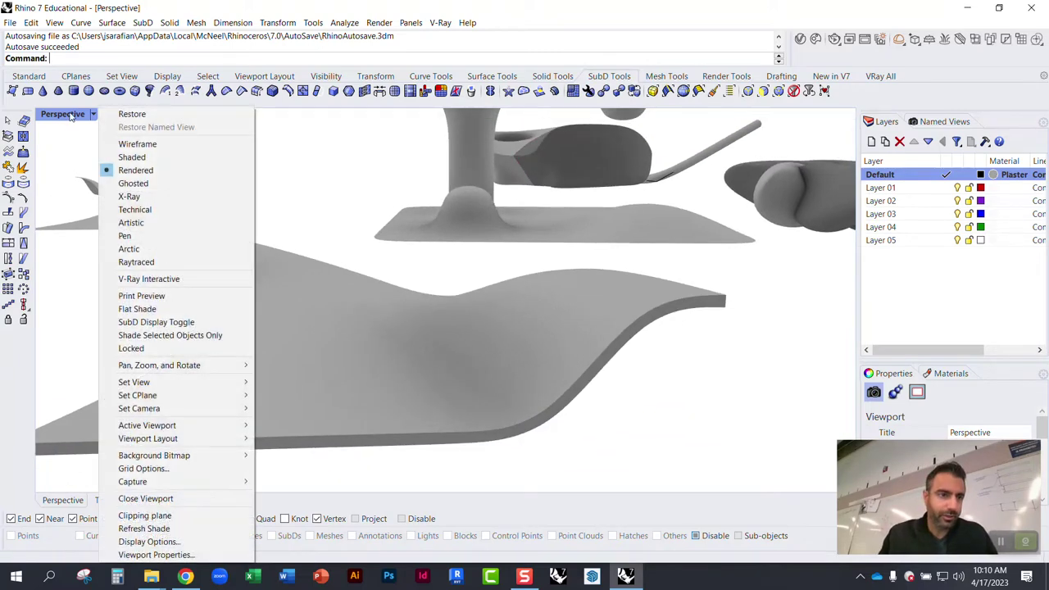
left_click(121, 159)
right_click_drag(608, 314, 681, 301)
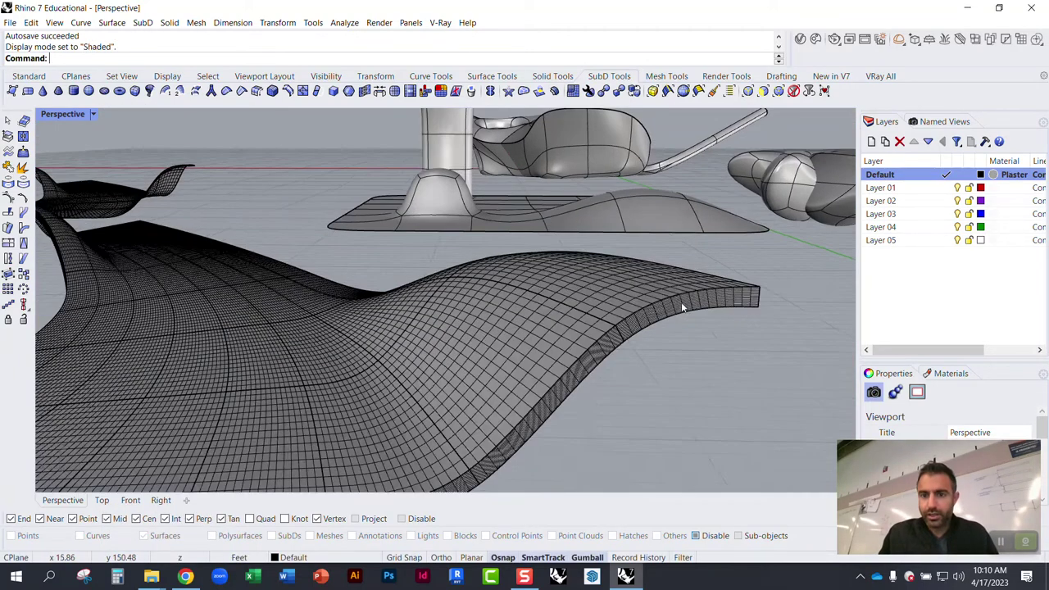
scroll(638, 289, "up", 3)
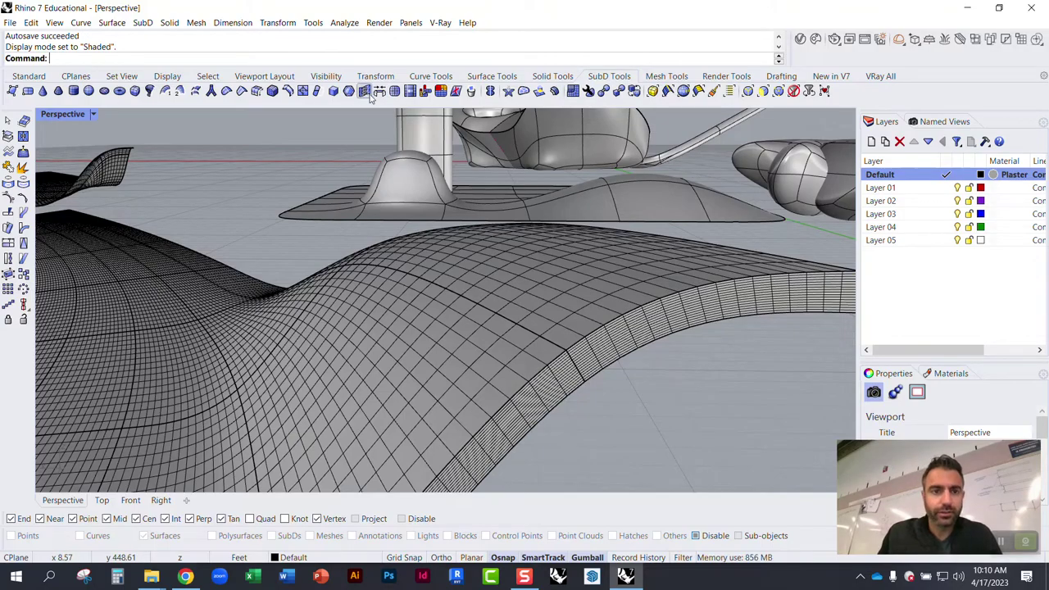
Step: Start a Bevel and select the upper front edge chain of the solid mesh for it
left_click(273, 92)
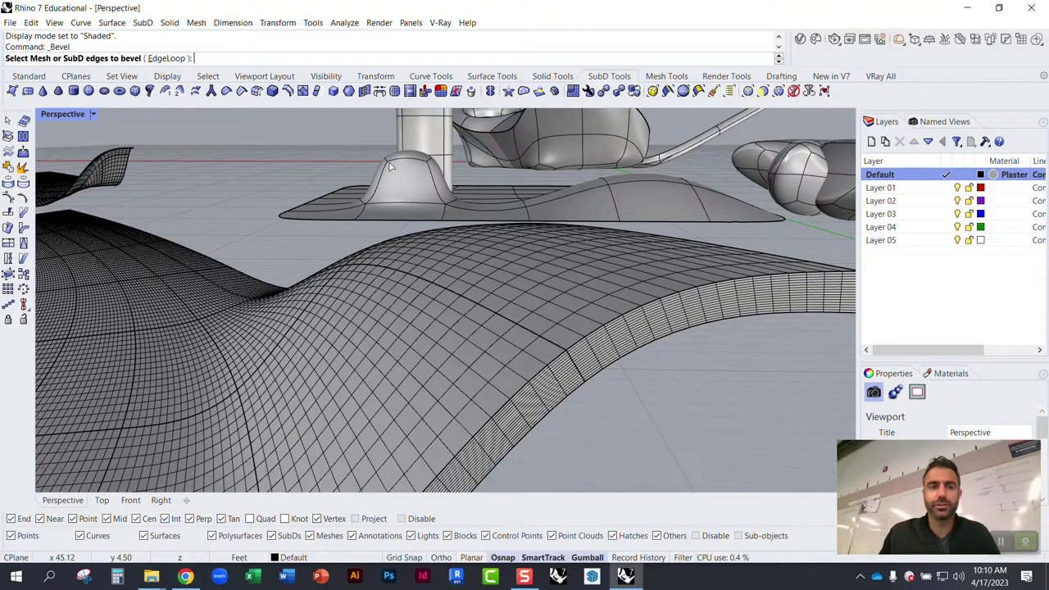
right_click_drag(413, 211, 433, 243)
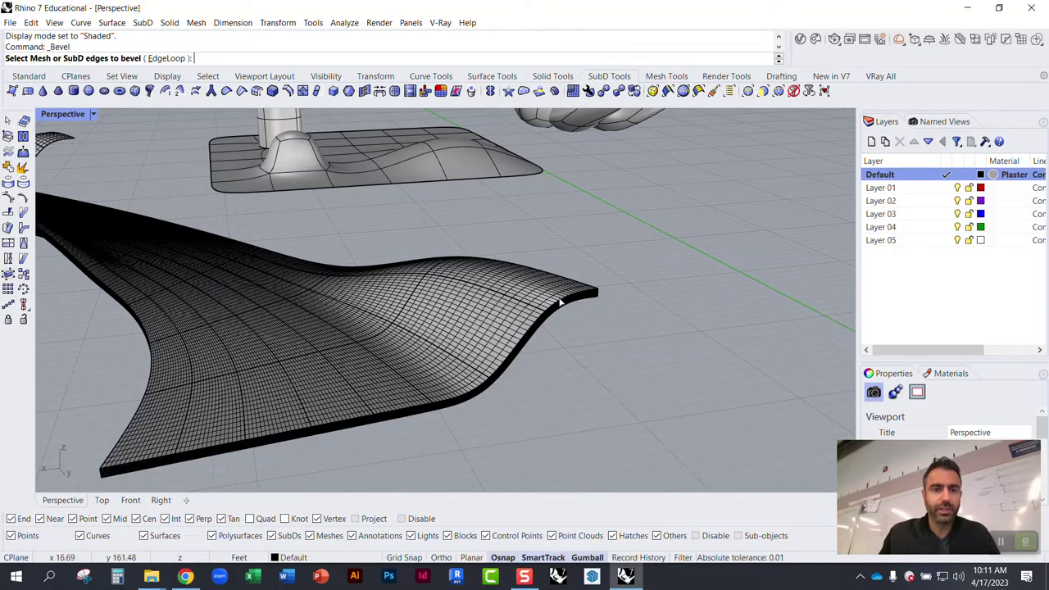
scroll(561, 303, "up", 6)
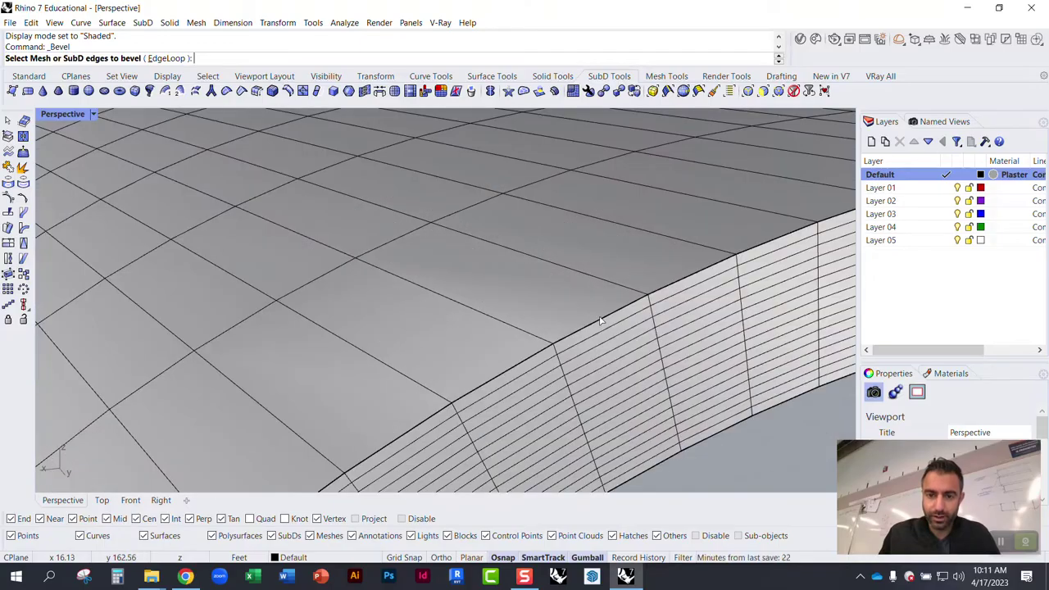
left_click(601, 321)
scroll(603, 322, "down", 6)
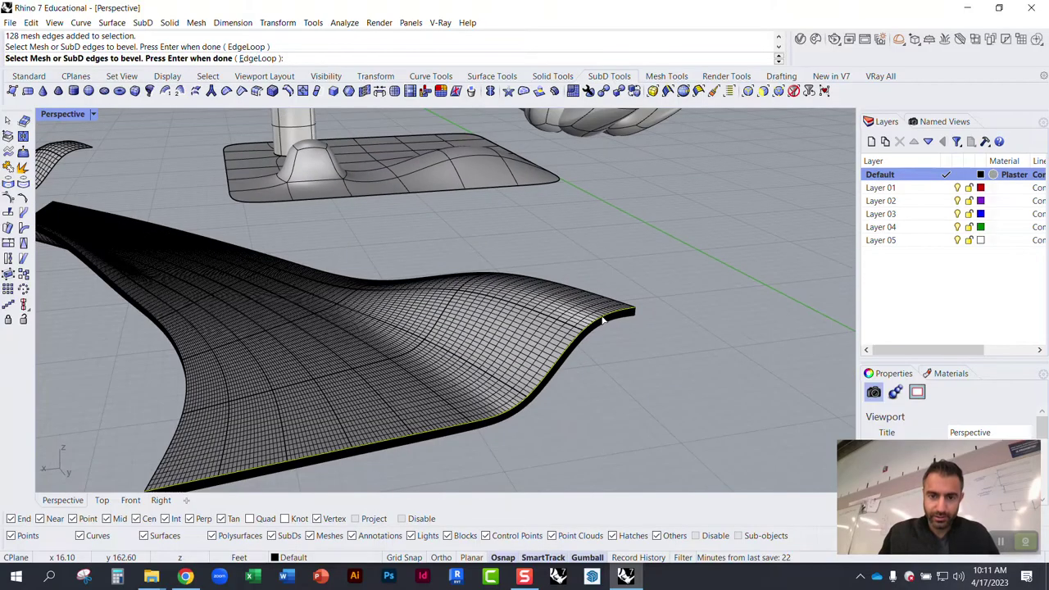
scroll(640, 312, "up", 2)
scroll(681, 299, "down", 1)
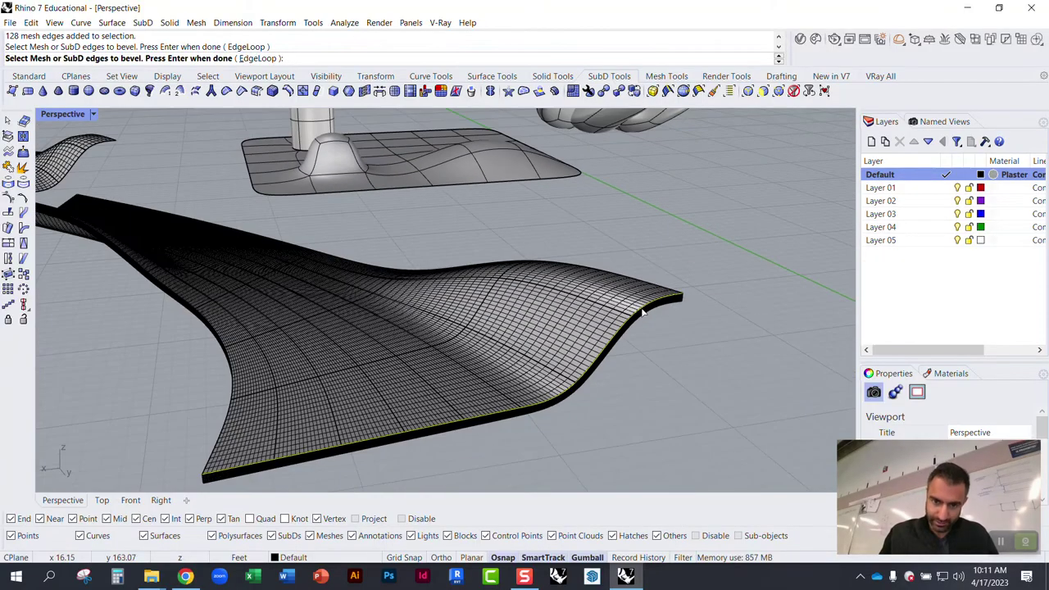
scroll(693, 297, "up", 4)
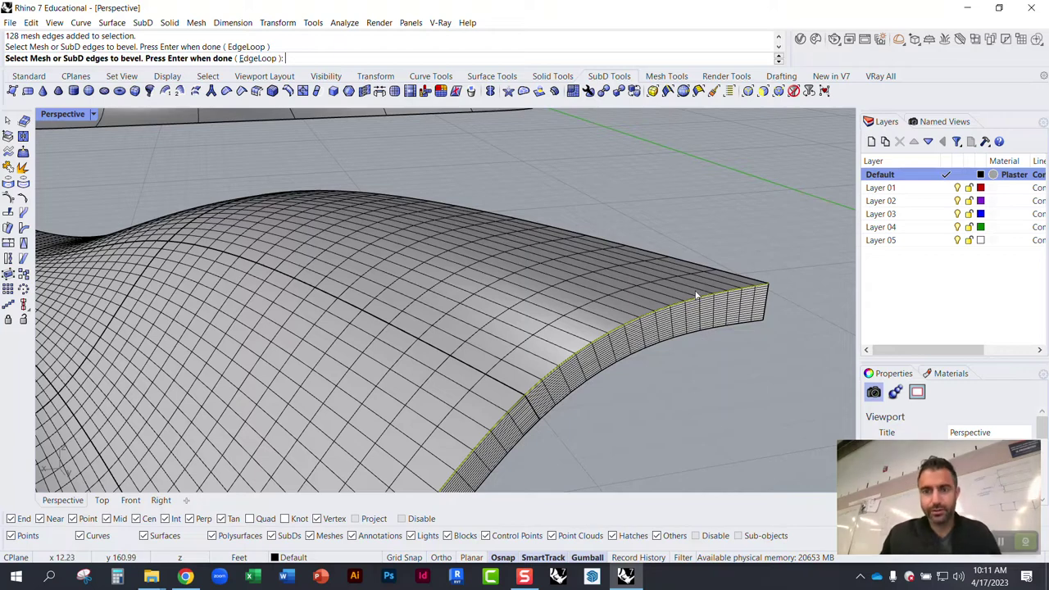
Step: Bevel the selected mesh edges by a small amount with 3 segments and Absolute offset mode, and inspect the rounded edge
key("Return")
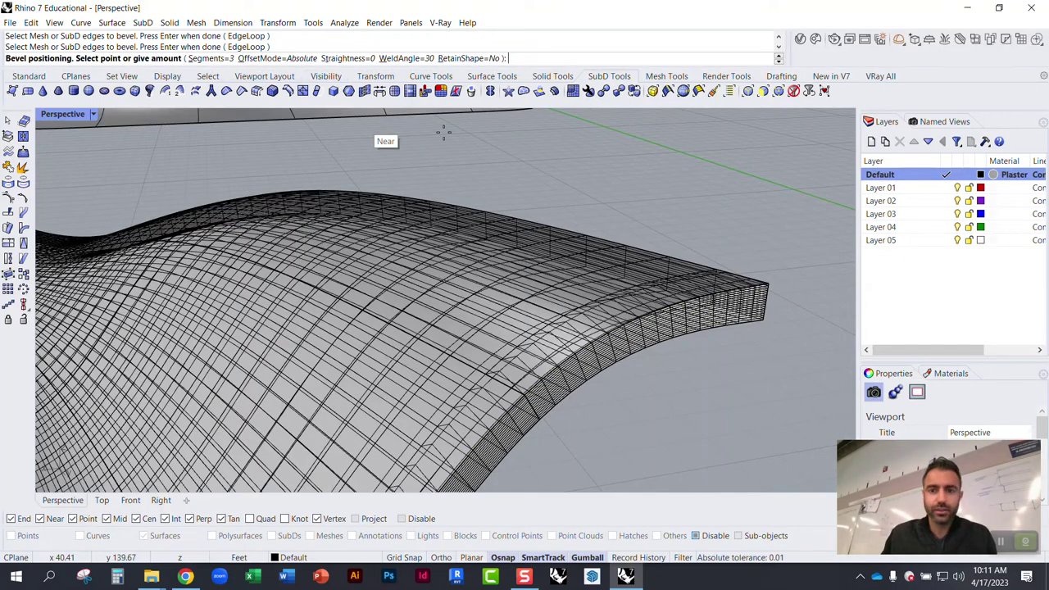
right_click_drag(638, 299, 593, 296)
scroll(592, 297, "down", 4)
scroll(643, 262, "down", 2)
scroll(822, 182, "up", 8)
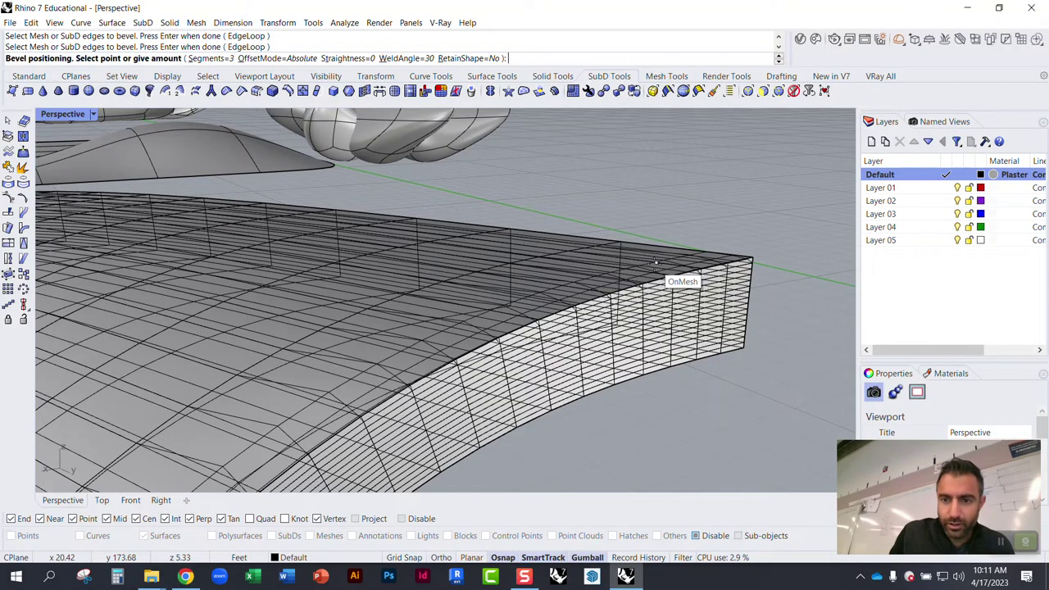
left_click(665, 270)
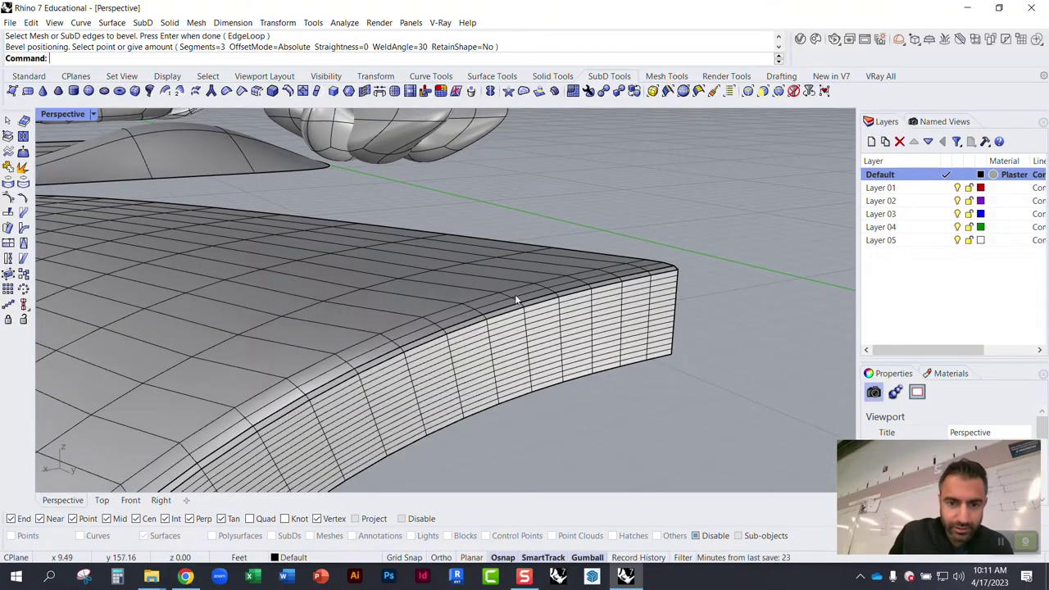
scroll(524, 291, "up", 5)
scroll(543, 285, "down", 6)
scroll(561, 275, "up", 5)
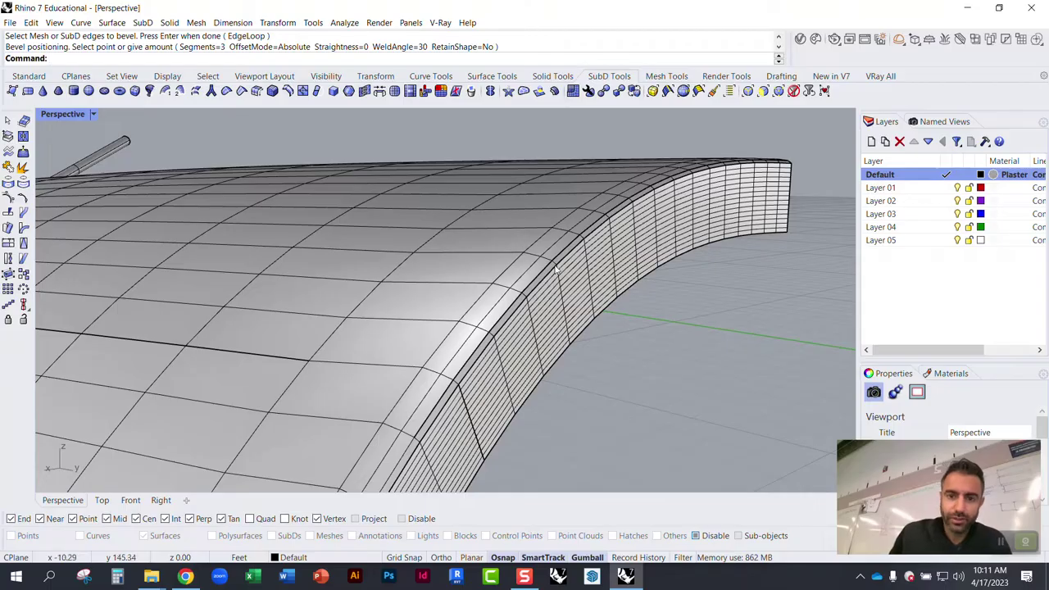
Step: Undo the mesh bevel, start a new Bevel and choose the solid mesh's upper front edge chain for it
key("ctrl+z")
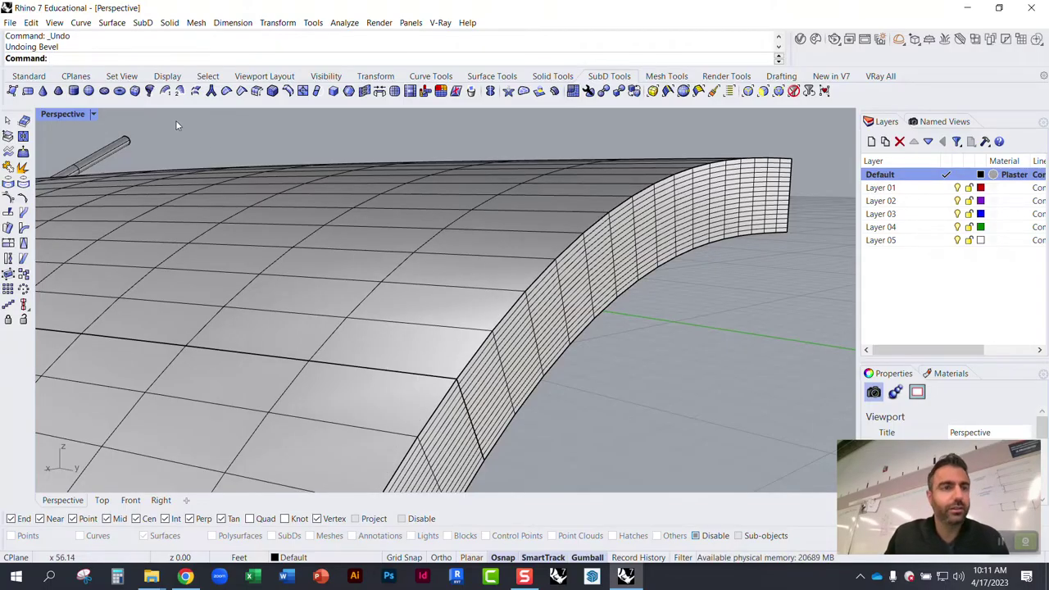
left_click(169, 92)
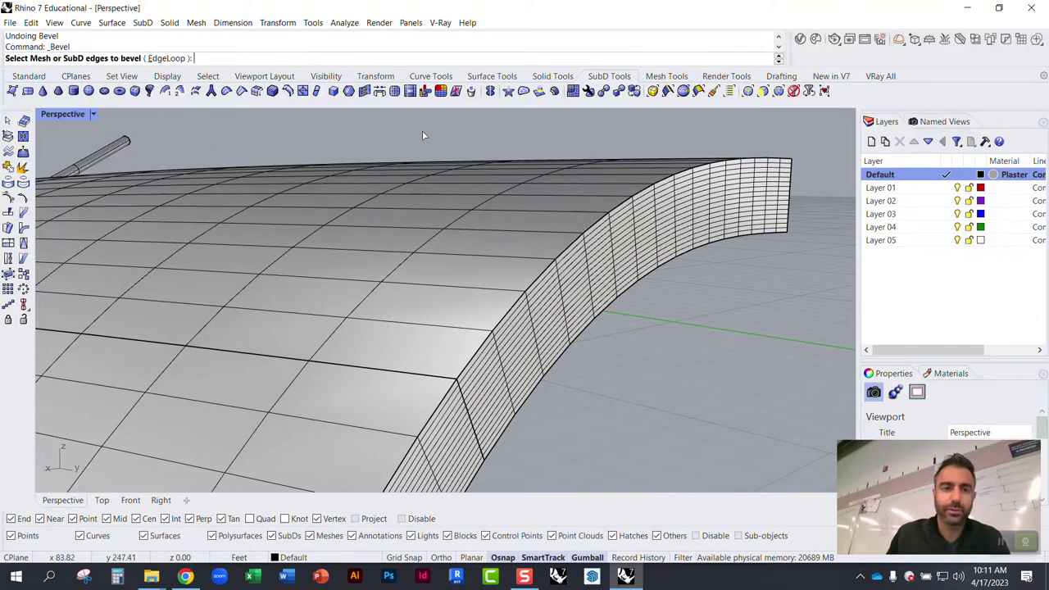
double_click(642, 195)
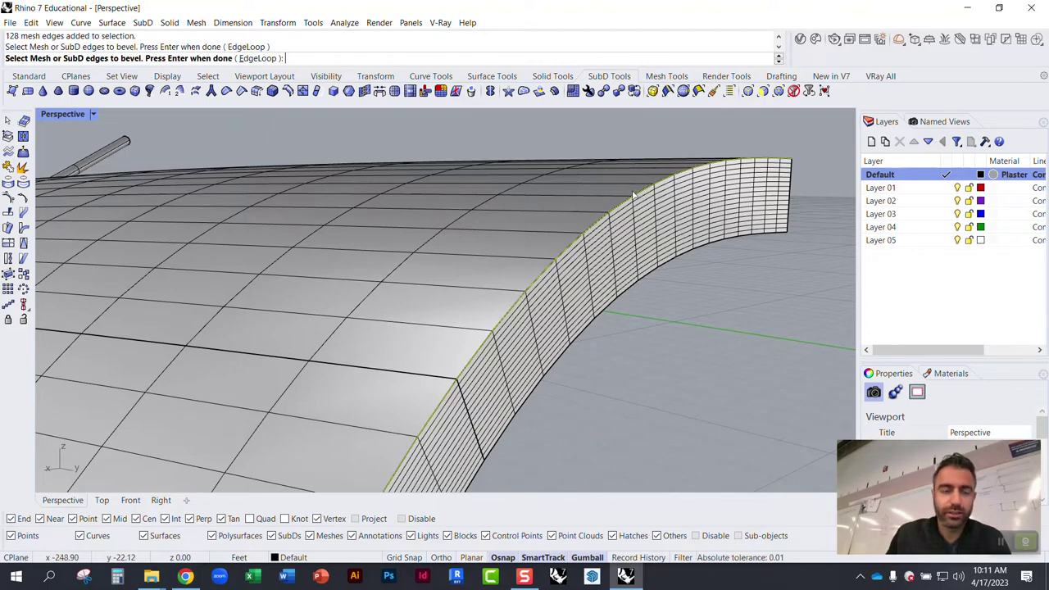
key("Return")
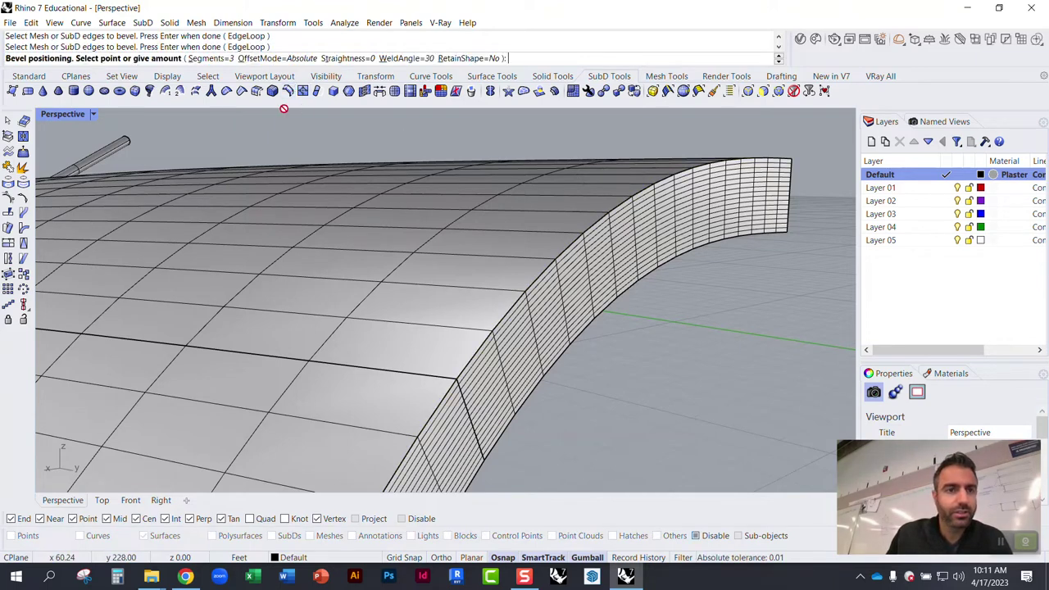
Step: Set the mesh edge bevel to 4 segments and a weld angle of 60 degrees
left_click(215, 59)
type("4")
key("Return")
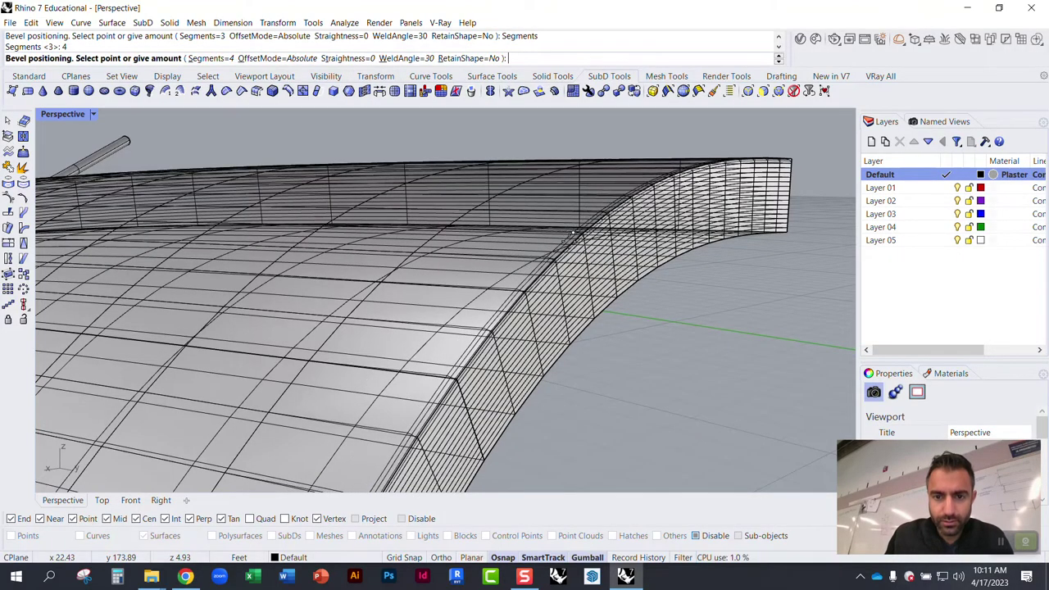
scroll(562, 246, "down", 5)
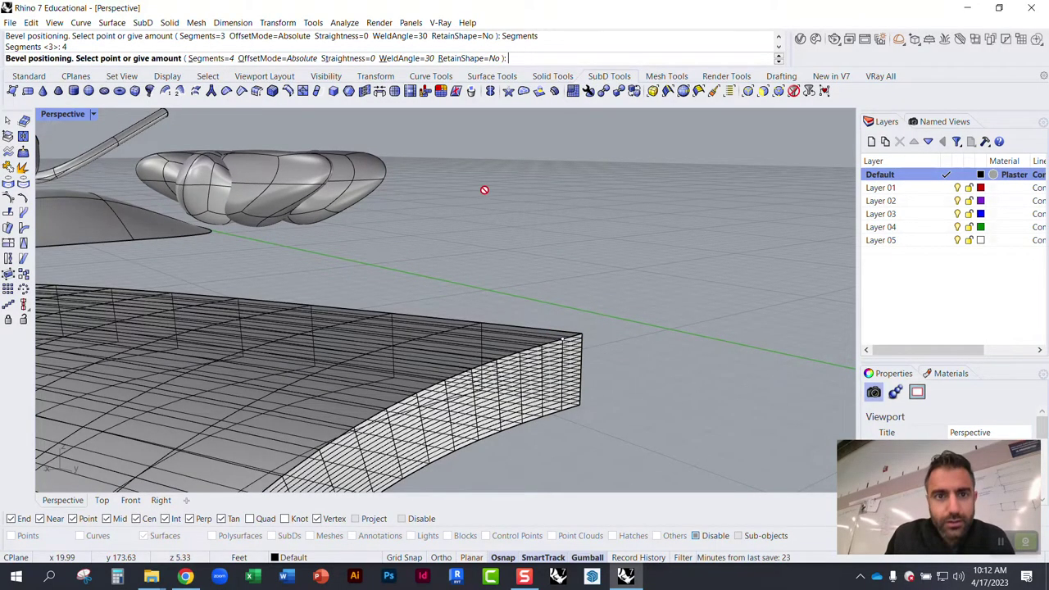
left_click(407, 58)
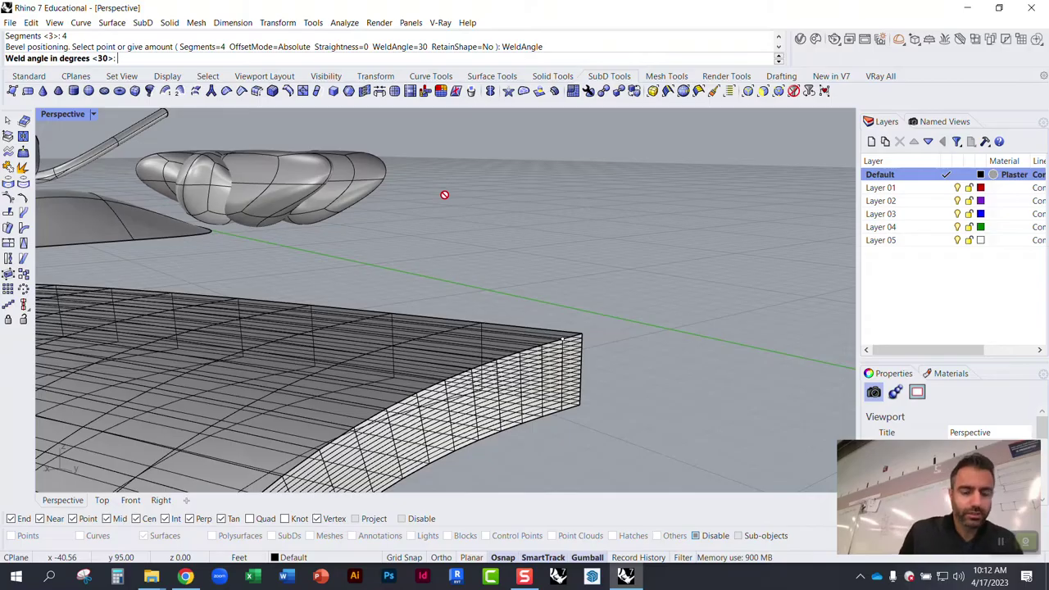
type("60")
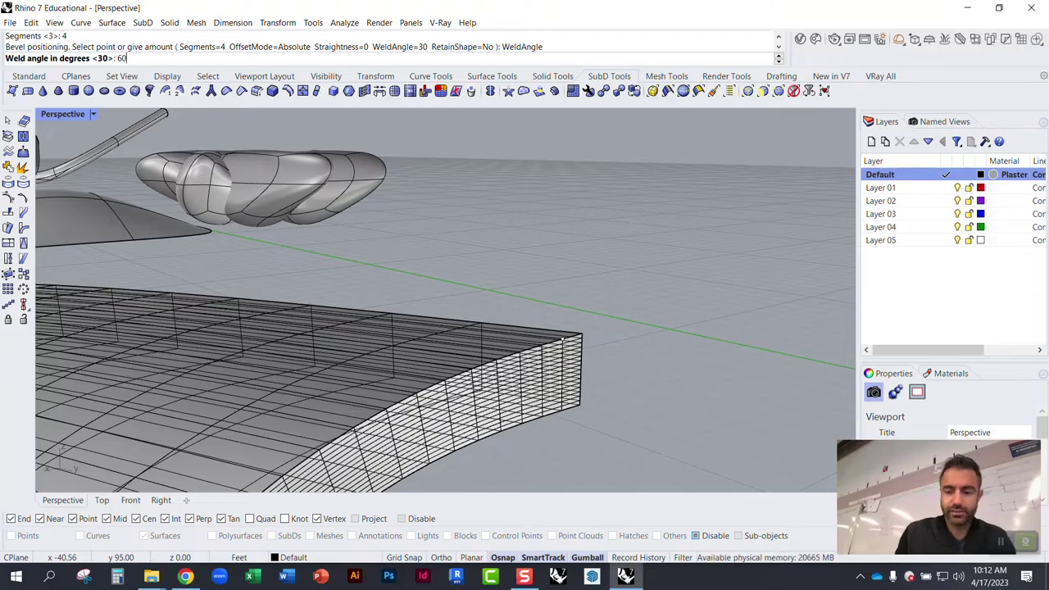
key("Return")
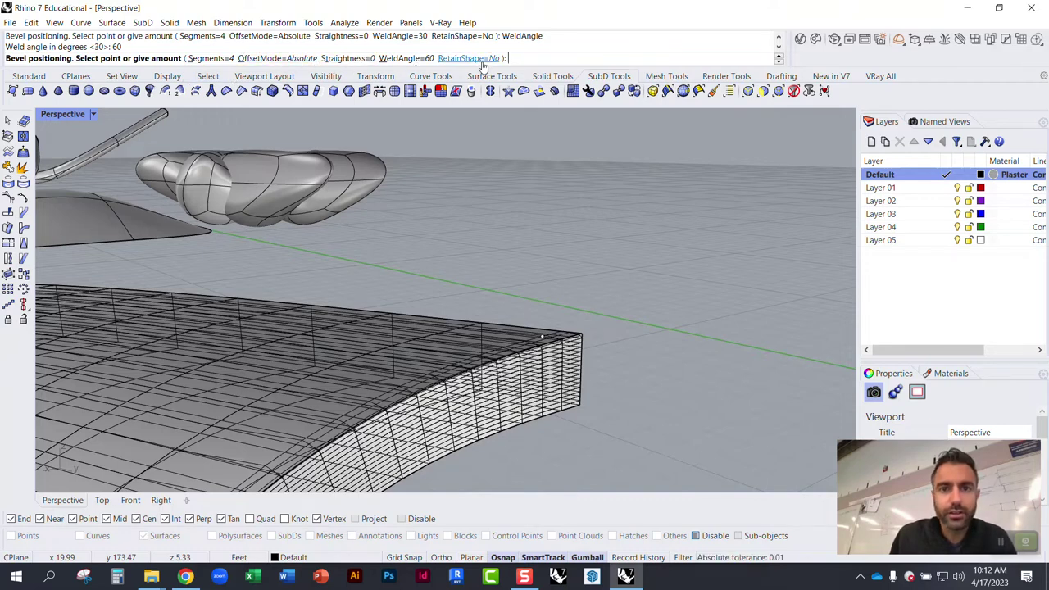
Step: Switch the bevel's offset mode to Proportional, place a small bevel on the mesh edge chain and inspect the rounded edge
left_click(247, 60)
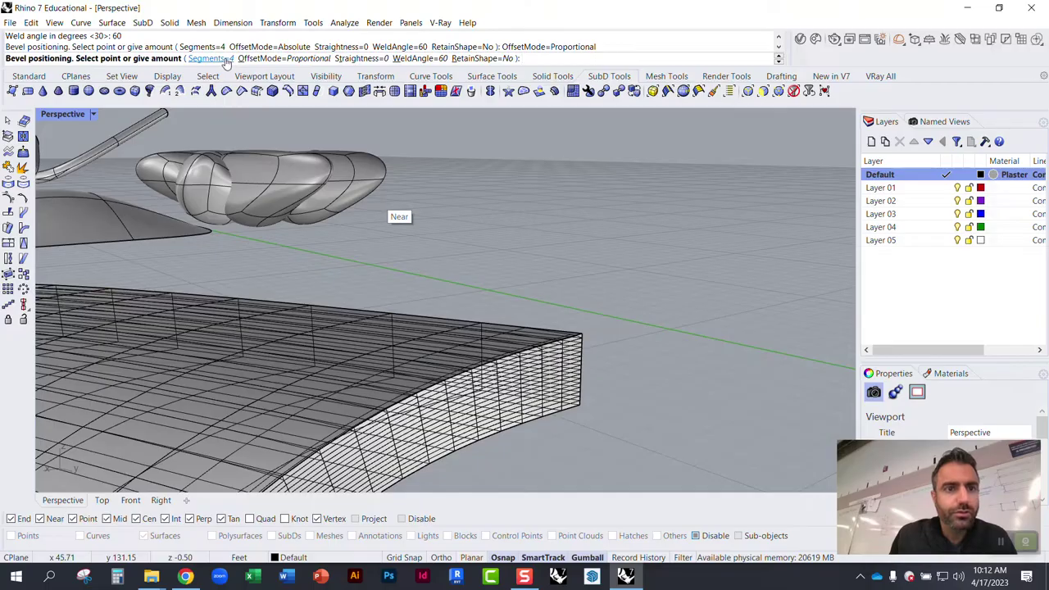
left_click(264, 59)
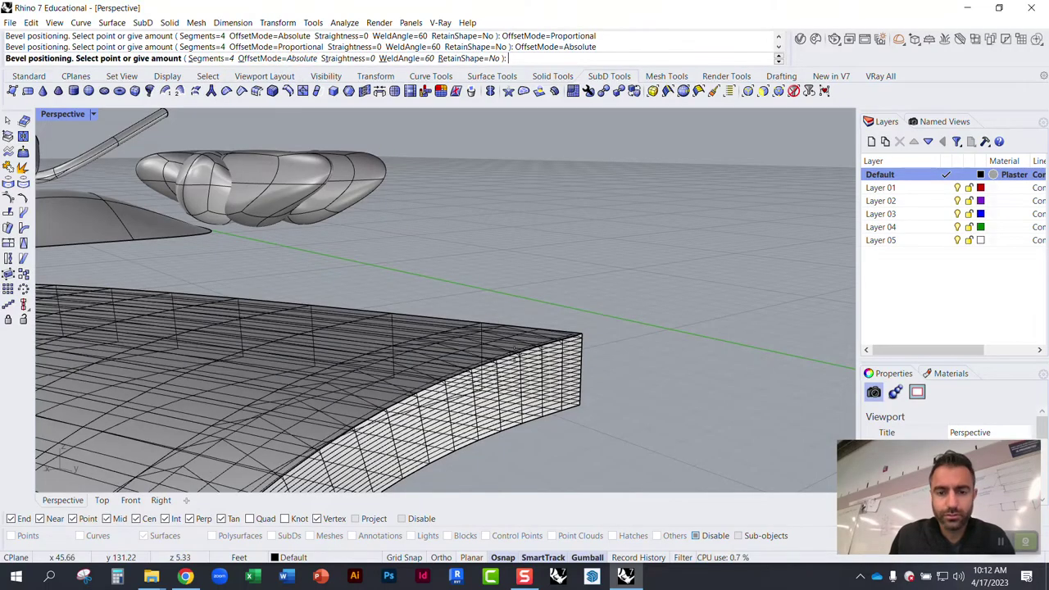
left_click(264, 59)
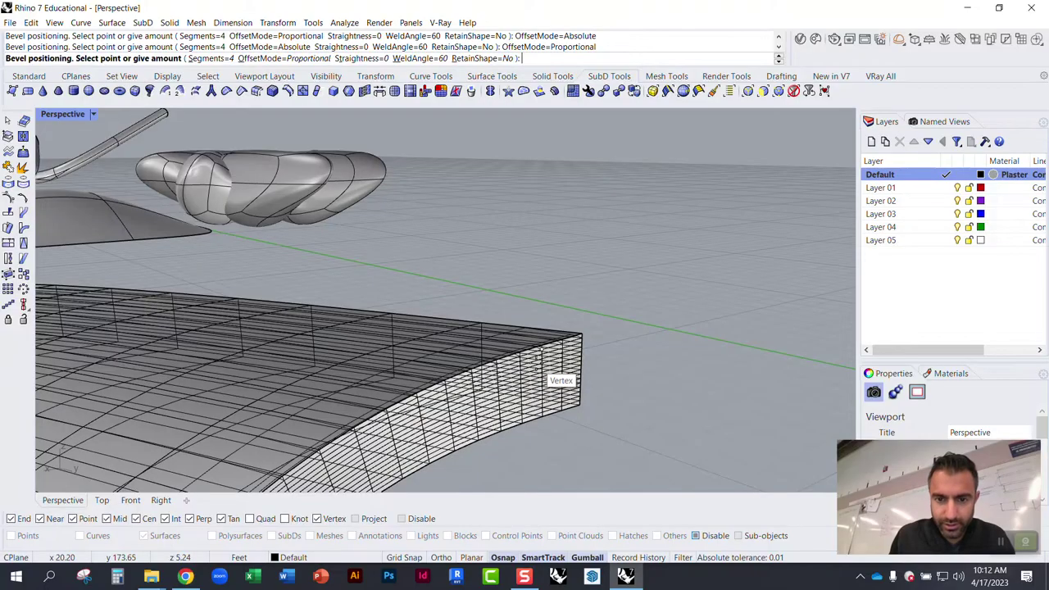
left_click(537, 362)
right_click_drag(538, 365, 610, 300)
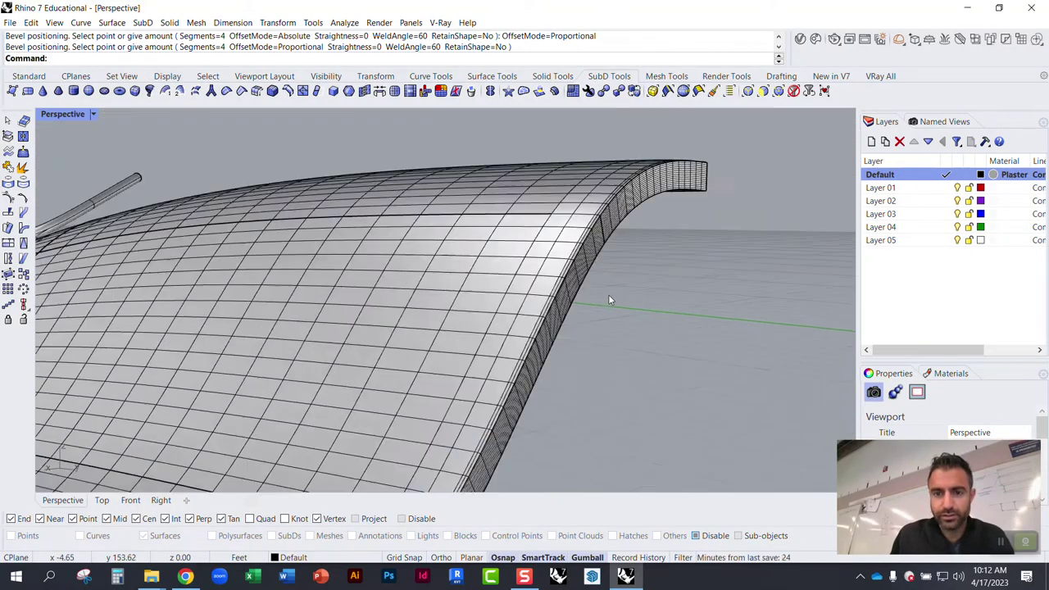
scroll(610, 300, "down", 5)
scroll(618, 265, "up", 13)
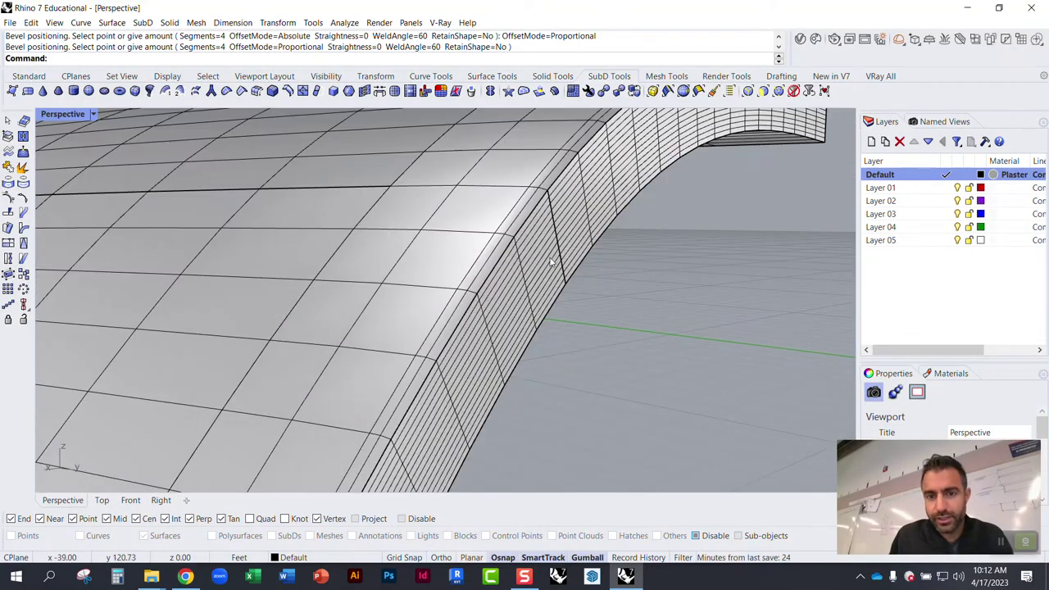
scroll(552, 254, "down", 10)
right_click_drag(516, 276, 512, 324)
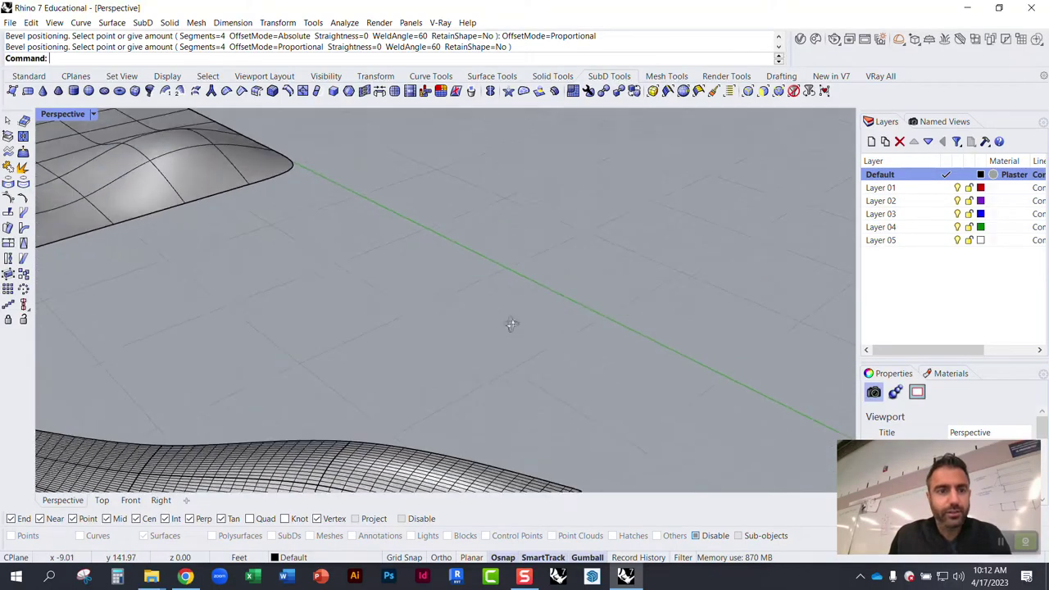
scroll(513, 326, "down", 14)
scroll(394, 402, "up", 9)
right_click_drag(366, 403, 250, 320)
scroll(344, 350, "down", 4)
scroll(382, 361, "up", 6)
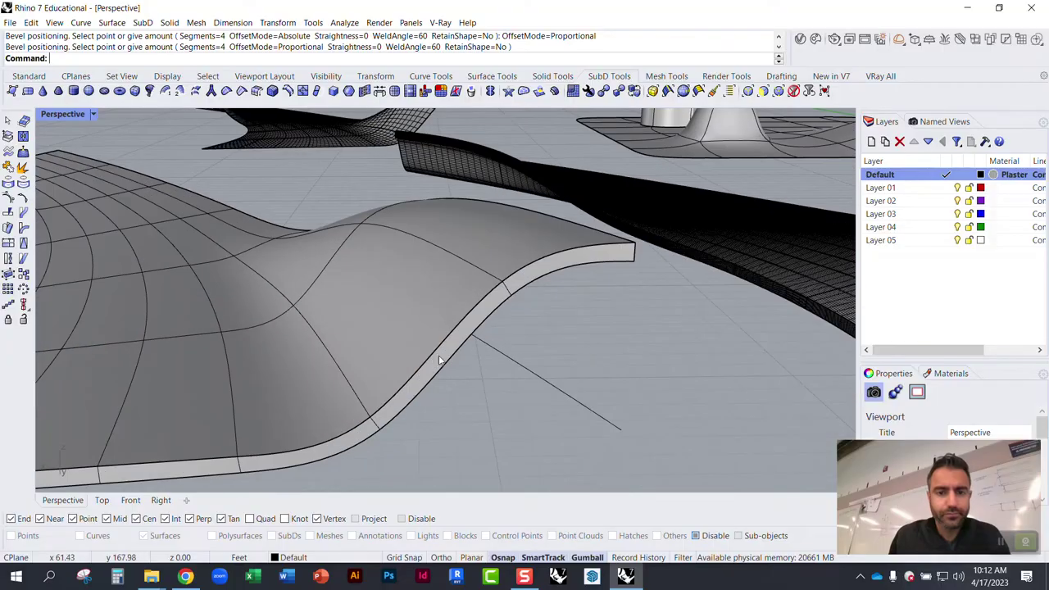
left_click(272, 91)
left_click(523, 272)
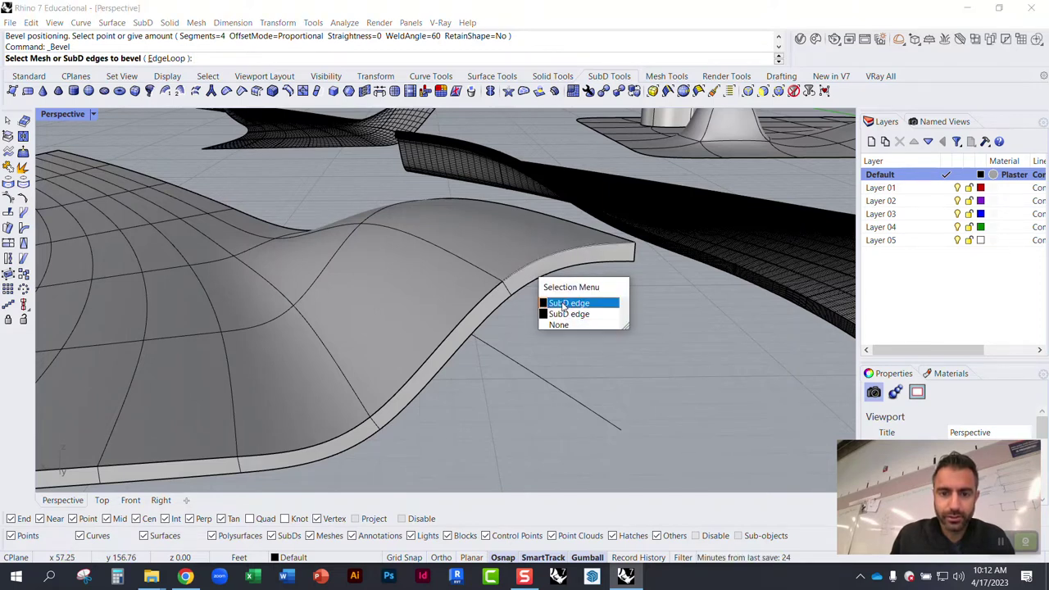
left_click(563, 304)
left_click(518, 270)
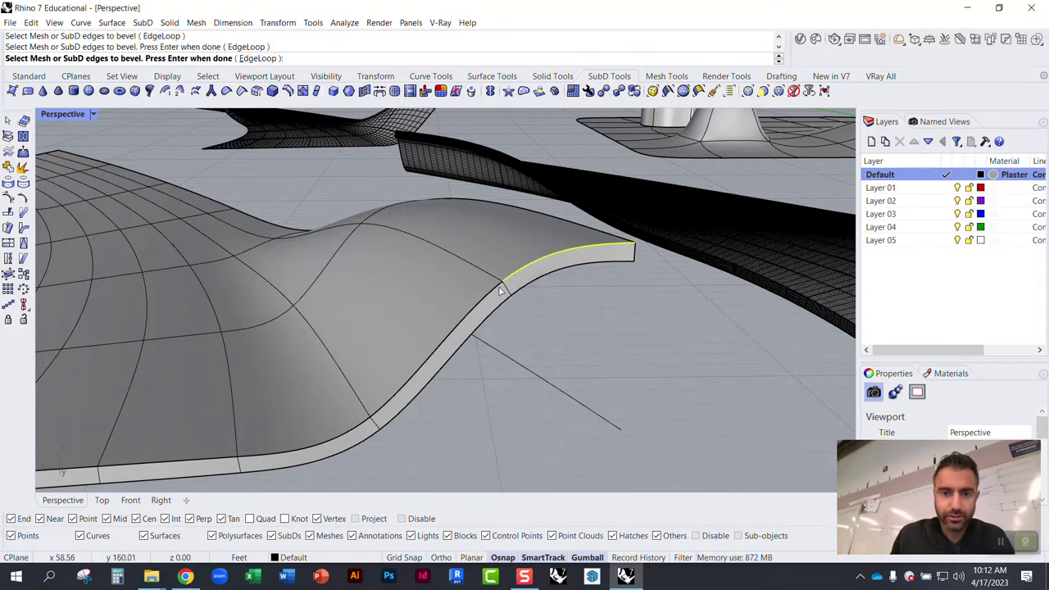
left_click(496, 292)
left_click(534, 321)
scroll(451, 357, "down", 3)
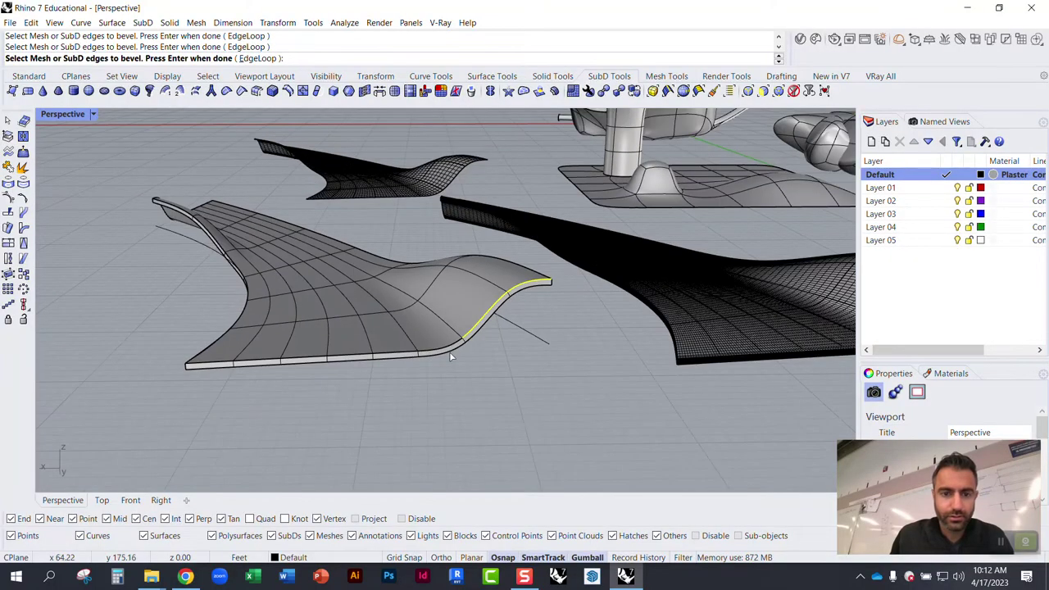
left_click(428, 356)
left_click(472, 383)
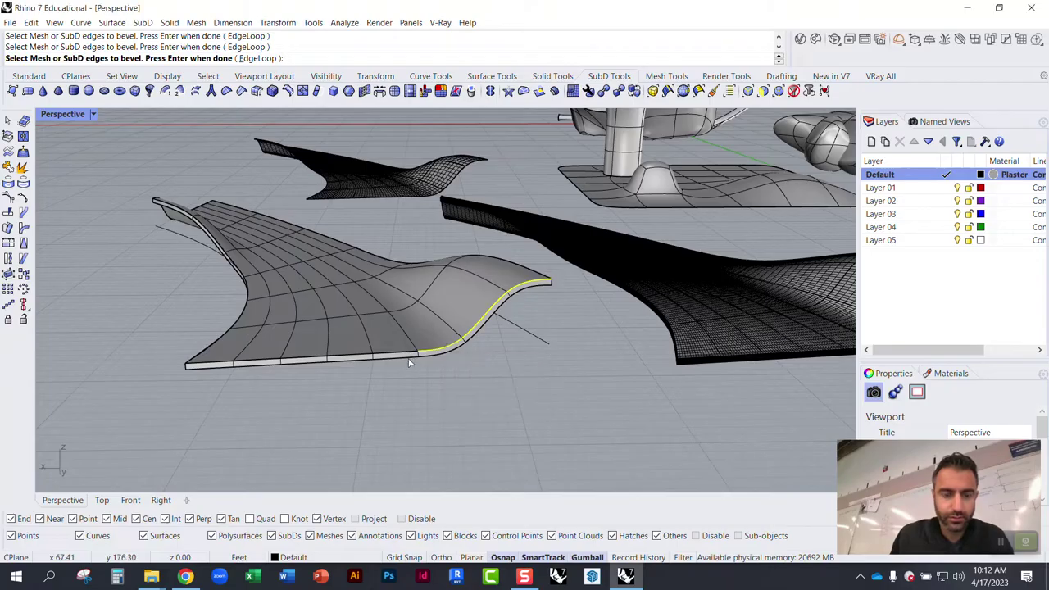
key("Escape")
Step: Hide the open SubD that overlaps the top of the closed, thickened SubD
left_click(438, 296)
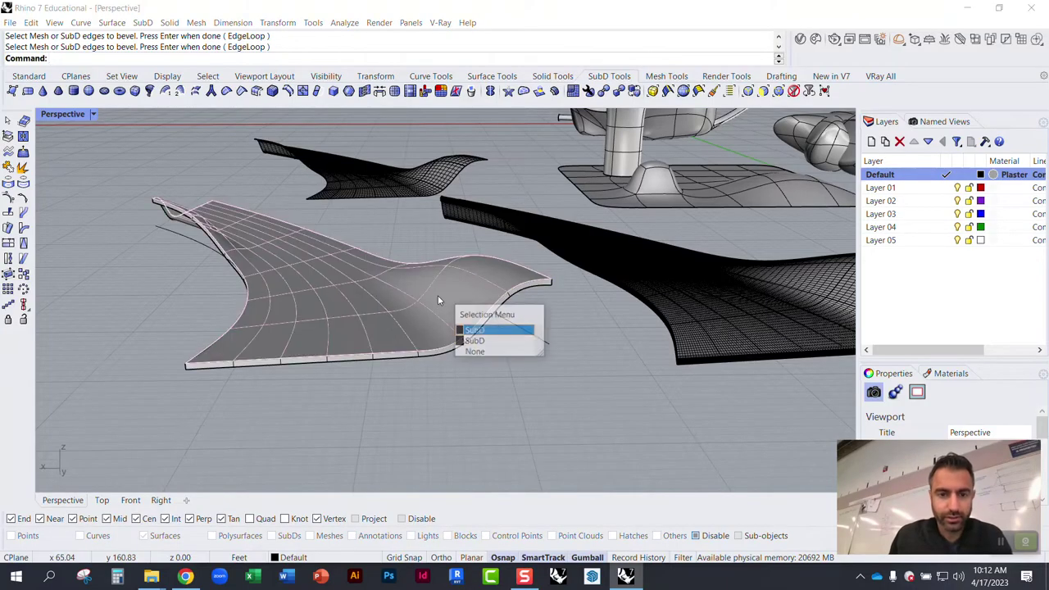
left_click(484, 329)
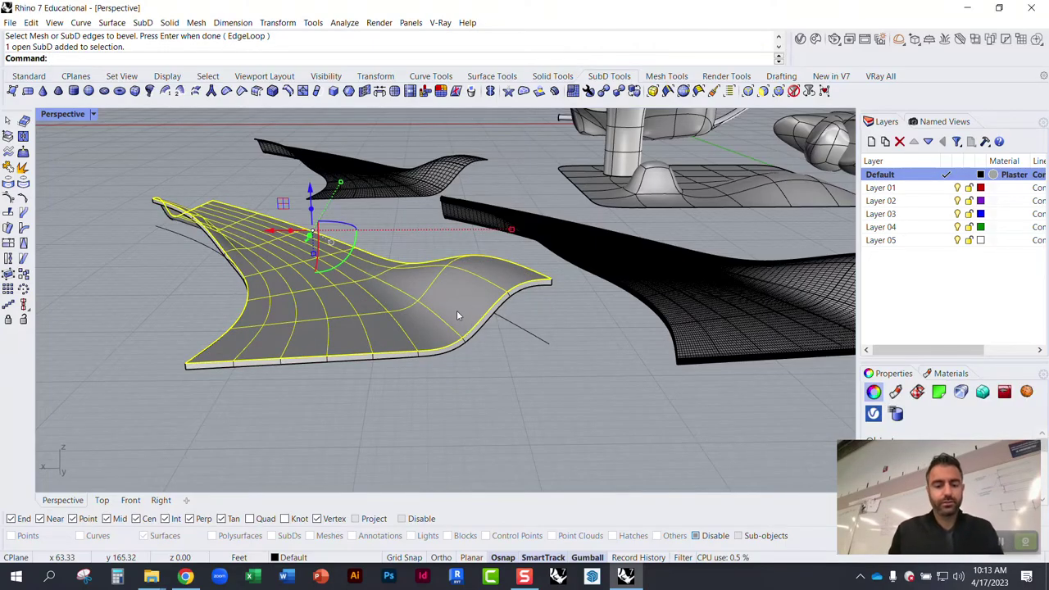
key("ctrl+h")
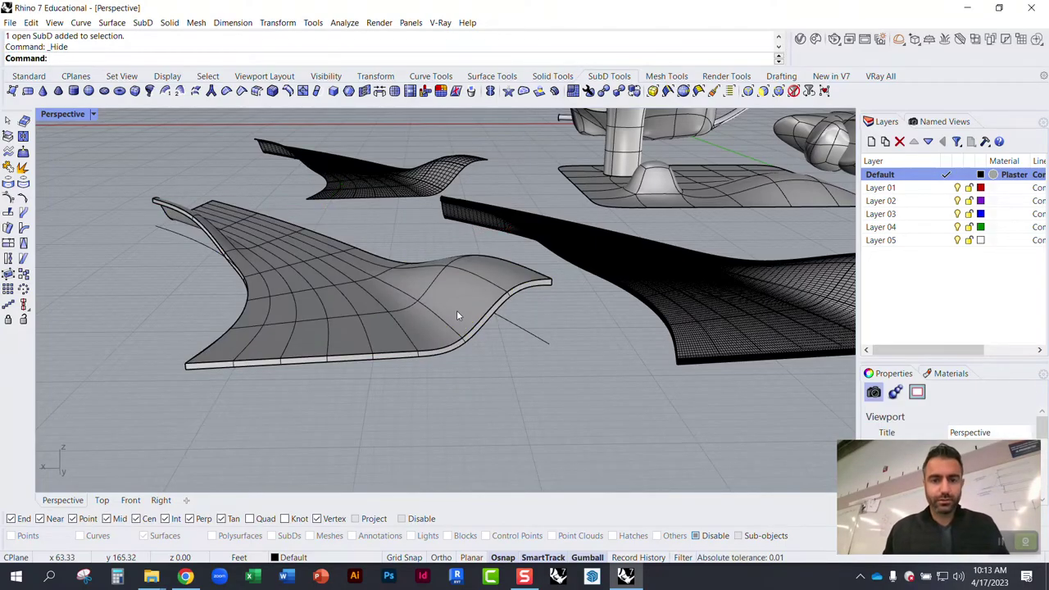
left_click(457, 310)
key("Escape")
Step: Bevel the closed SubD's entire upper front edge chain across most of its thickness, using 4 segments, Proportional offset and kept creases
scroll(471, 302, "up", 2)
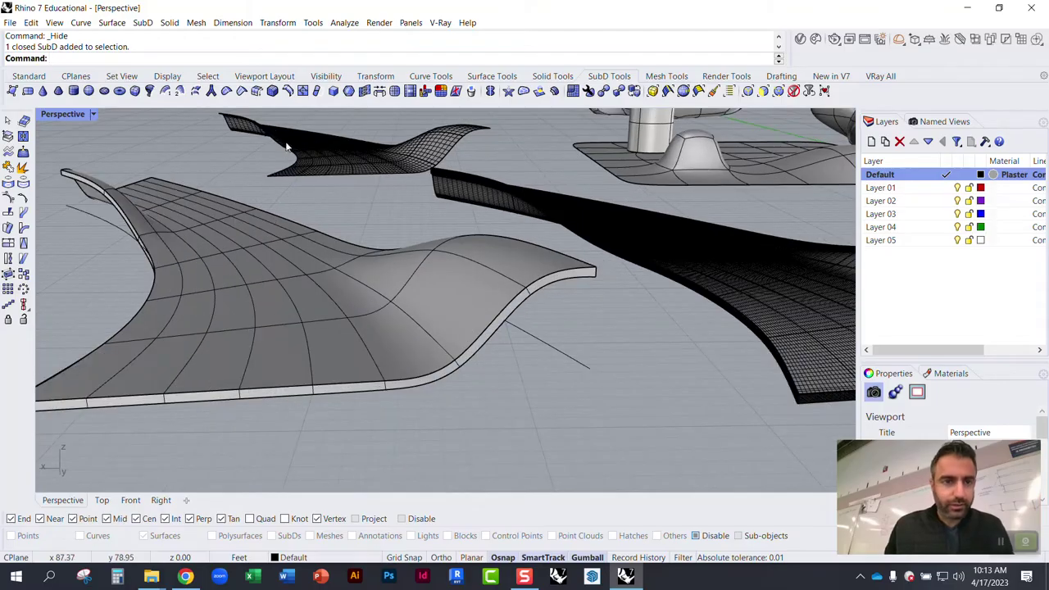
left_click(272, 91)
left_click(515, 300)
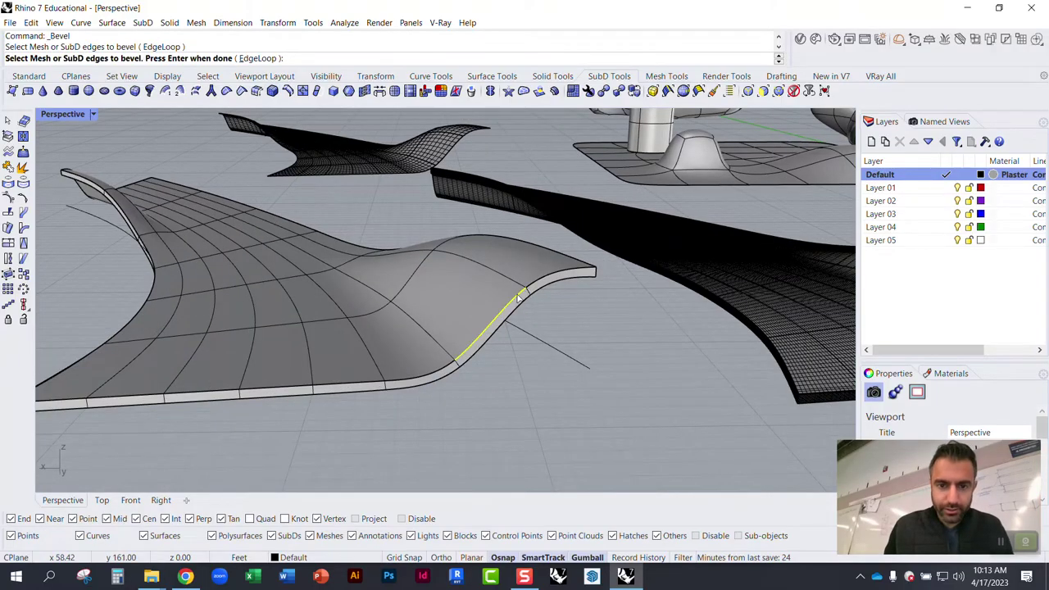
double_click(517, 300)
key("Return")
scroll(577, 271, "up", 2)
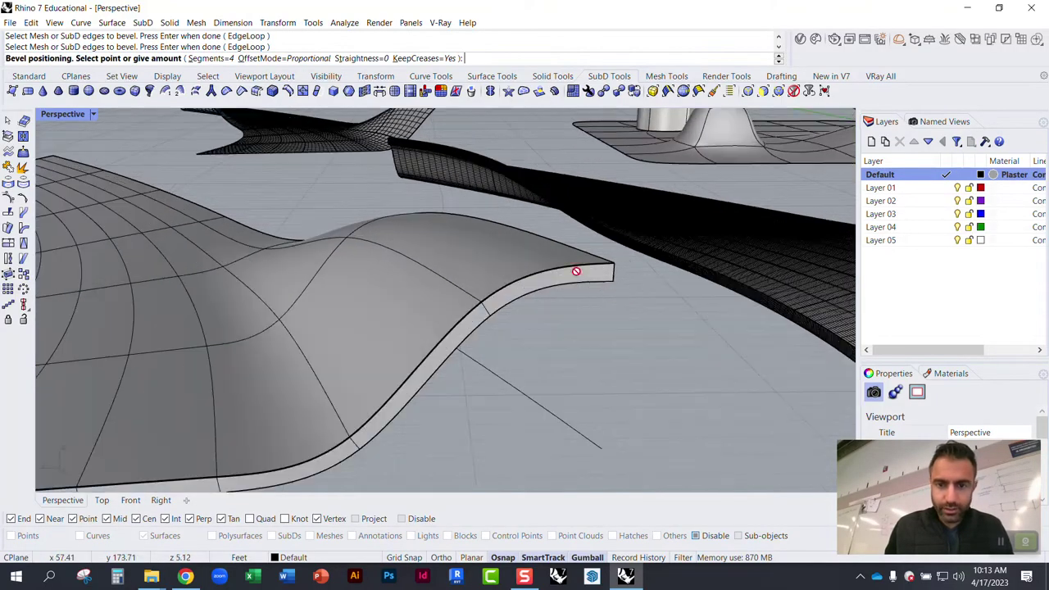
scroll(607, 279, "up", 3)
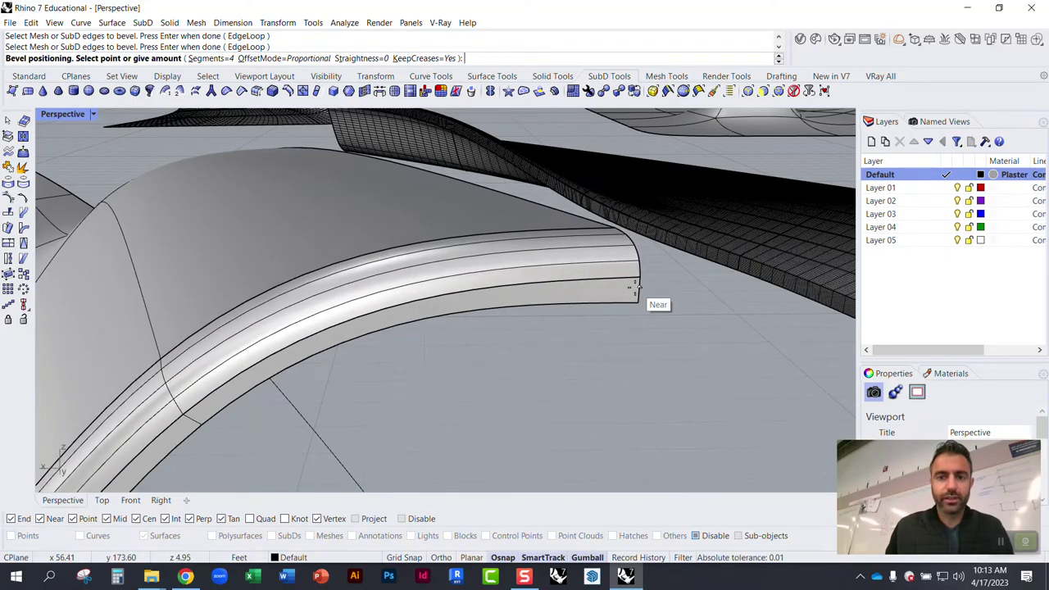
left_click(633, 292)
Step: Examine the closed SubD's beveled front edge at both ends and compare it with the neighbouring models
scroll(542, 279, "down", 7)
right_click_drag(509, 269, 686, 269)
scroll(686, 268, "up", 6)
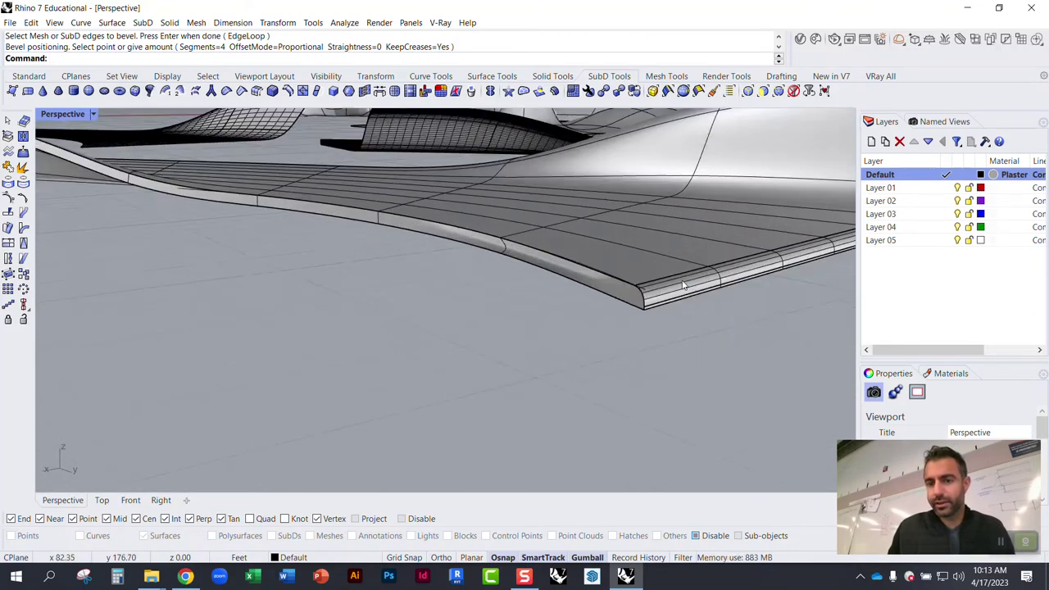
scroll(402, 349, "down", 8)
scroll(566, 264, "up", 3)
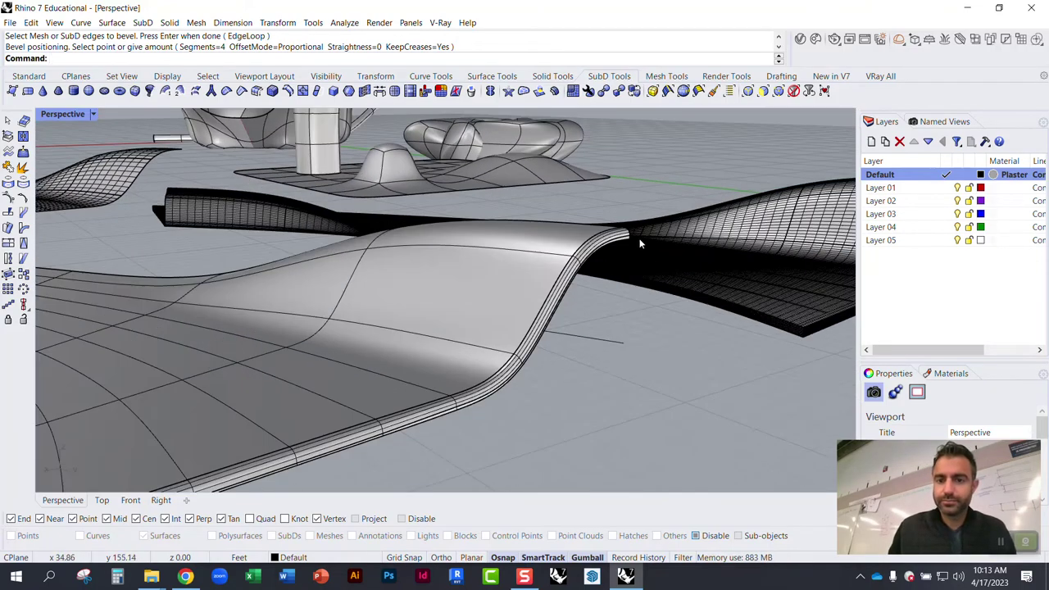
right_click_drag(542, 246, 353, 279)
scroll(449, 293, "down", 7)
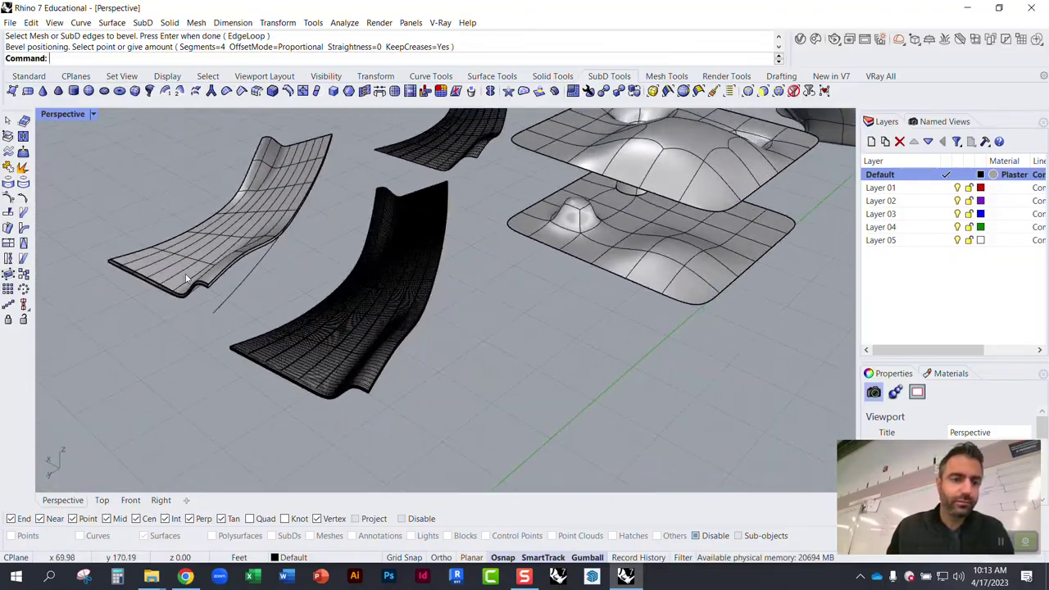
Step: Try a small 4-segment Proportional bevel on the closed SubD's upper side edge adjoining the rounded front, and inspect the corner up close
scroll(218, 275, "up", 8)
right_click(261, 283)
left_click(262, 283)
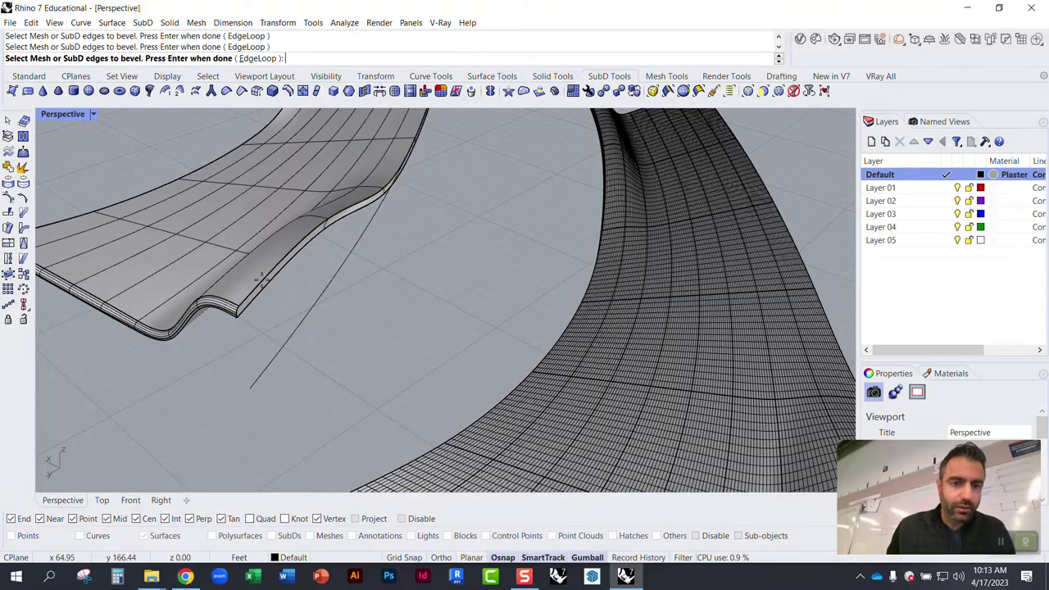
right_click(264, 287)
scroll(246, 304, "up", 3)
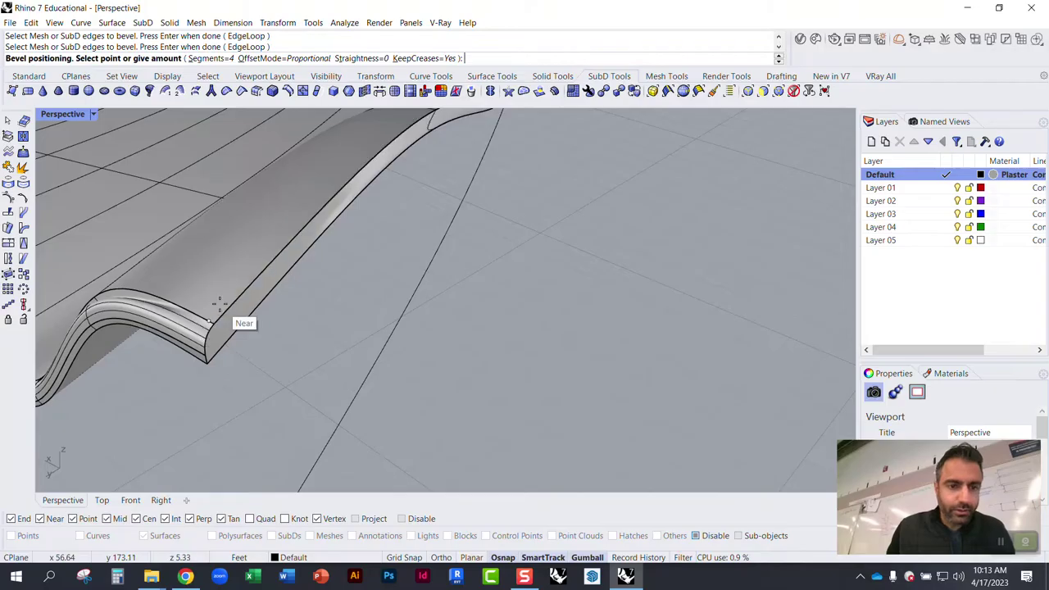
scroll(234, 328, "up", 2)
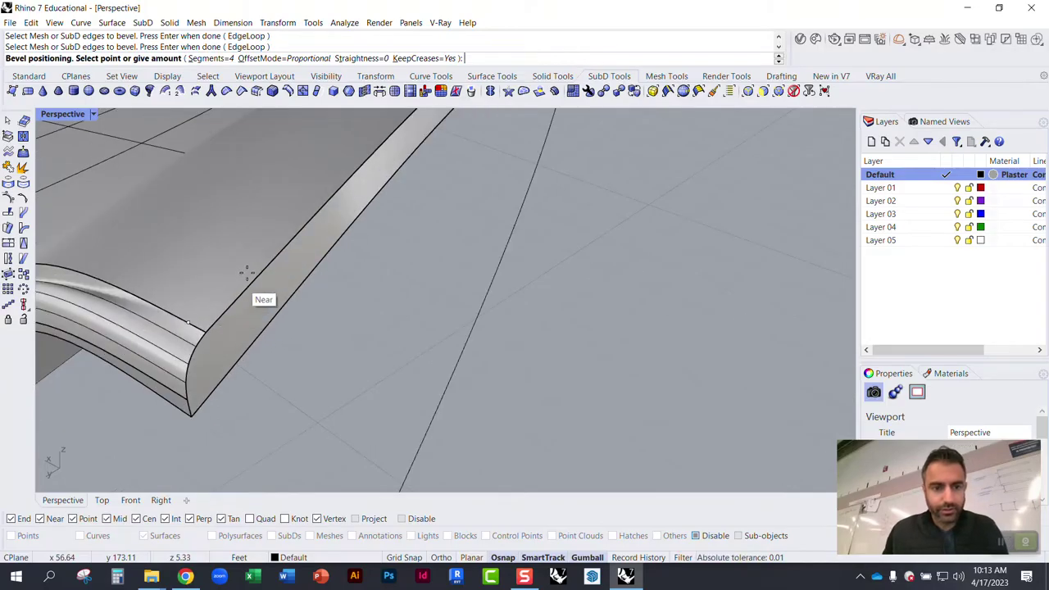
left_click(188, 314)
scroll(276, 361, "down", 5)
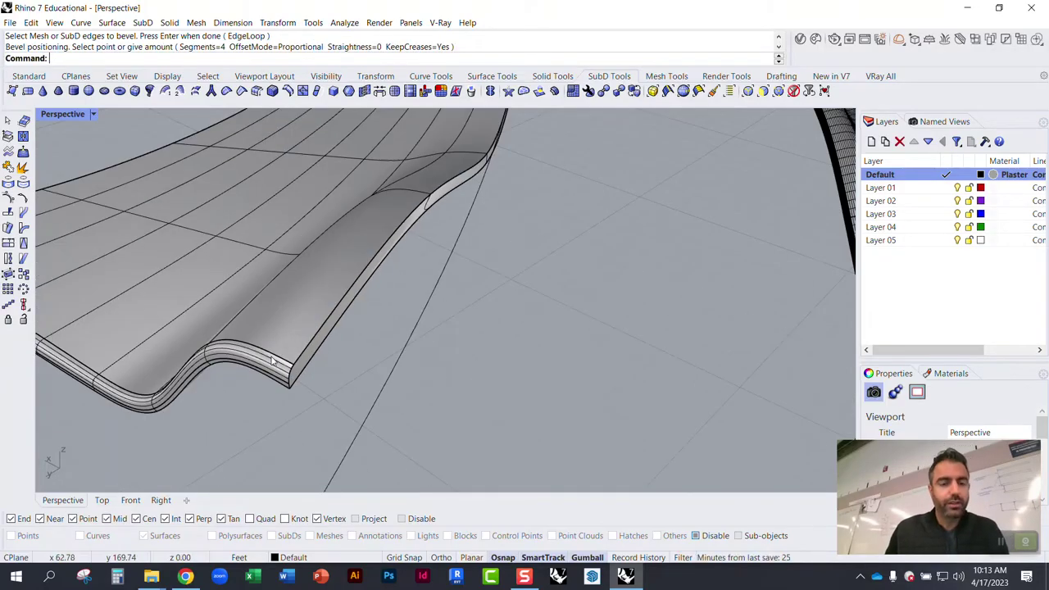
scroll(194, 361, "up", 5)
right_click_drag(388, 396, 169, 252)
scroll(163, 247, "up", 2)
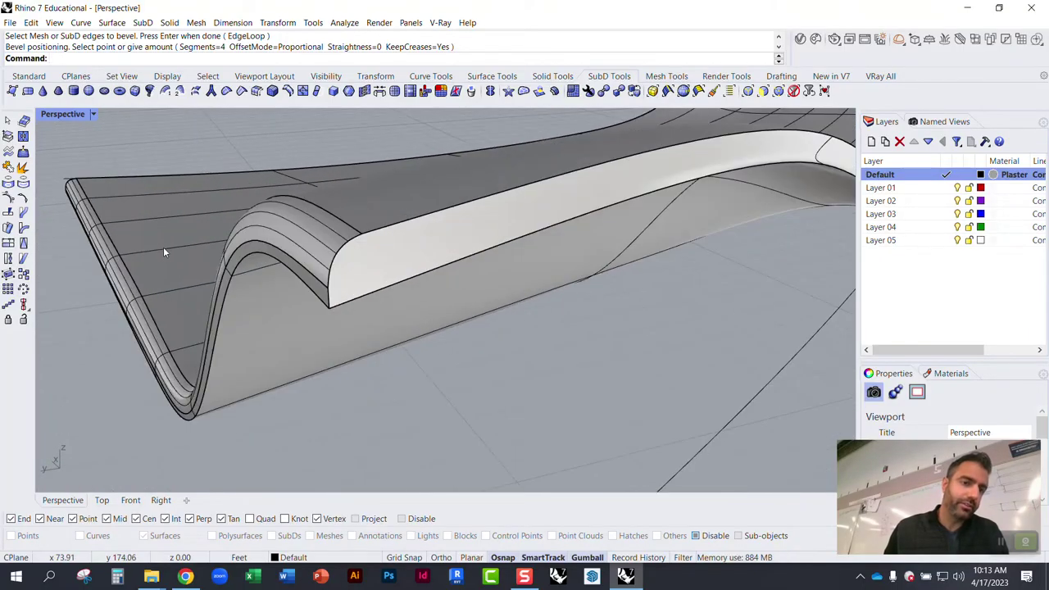
Step: Convert the beveled closed SubD to NURBS, keeping the original with DeleteInputObjects=No
right_click_drag(273, 271, 287, 246)
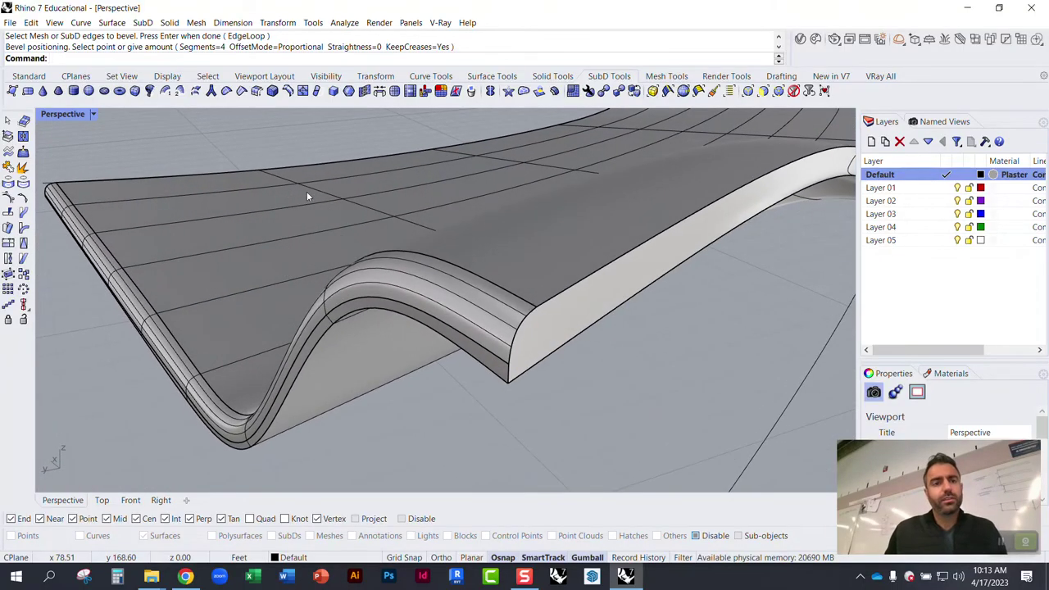
left_click(363, 217)
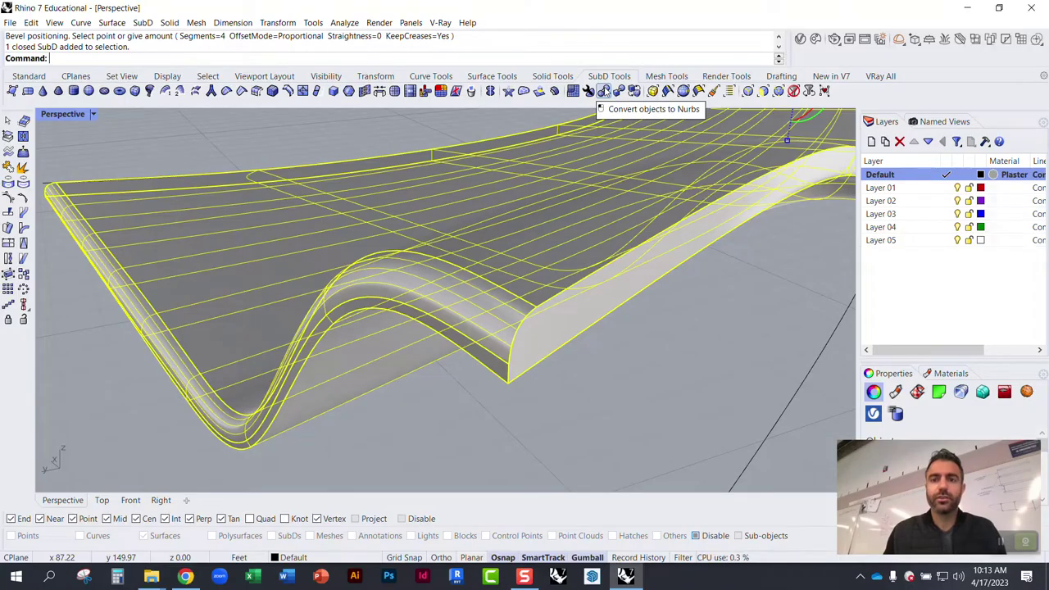
left_click(604, 90)
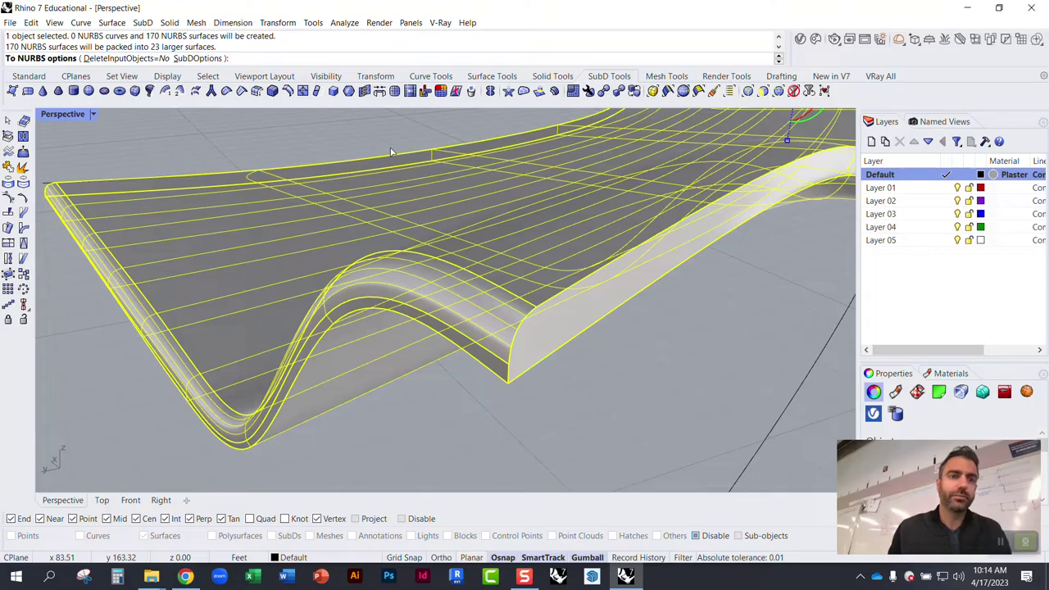
key("Return")
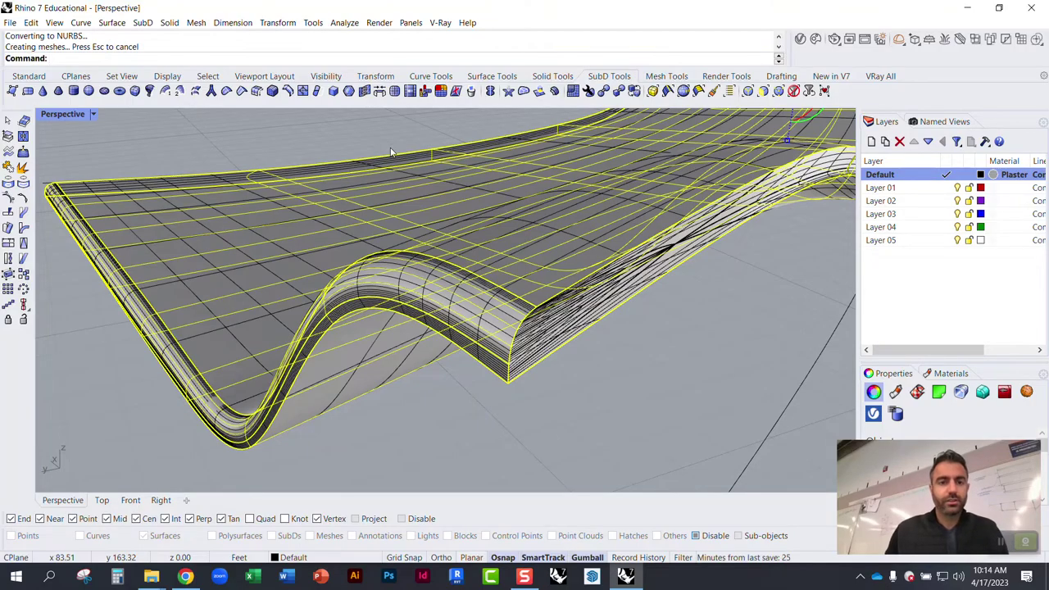
Step: Select only the new polysurface overlapping the SubD, move it along the X axis clear of the SubD, and deselect it
left_click(403, 257)
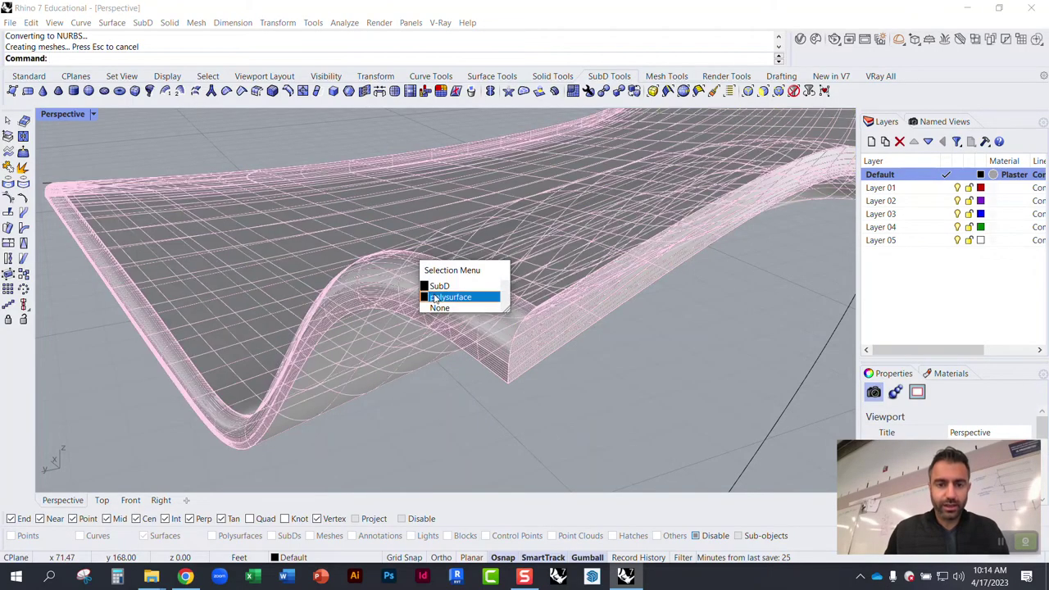
left_click(437, 297)
left_click_drag(437, 297, 478, 317)
right_click_drag(478, 316, 496, 323)
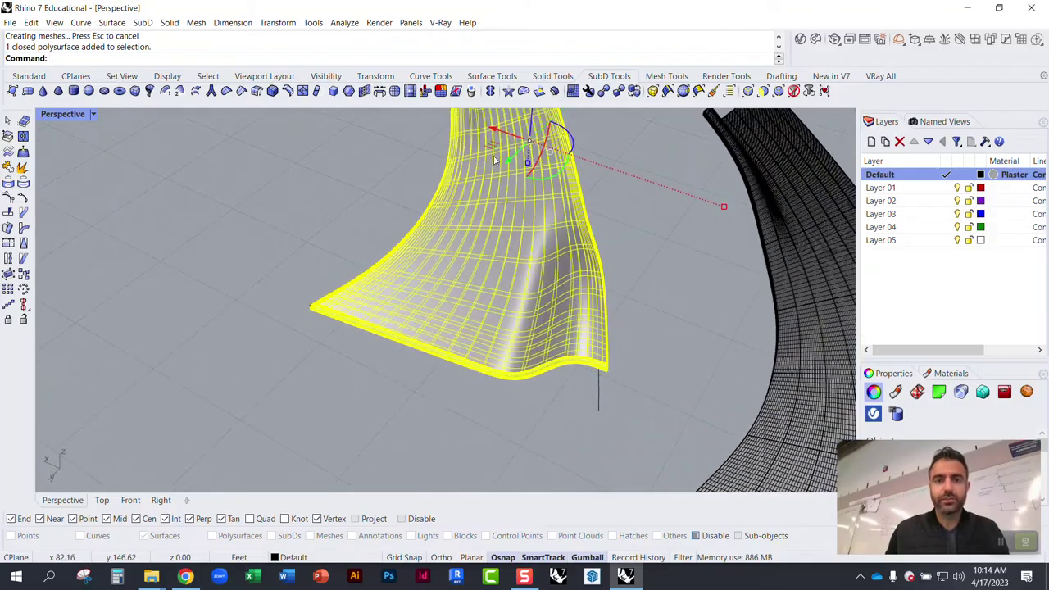
left_click_drag(490, 146, 214, 161)
left_click(344, 218)
Step: Compare the separated NURBS polysurface with the neighbouring closed SubD and closed mesh, checking object types and edges up close
right_click_drag(344, 218, 220, 251)
scroll(194, 290, "up", 6)
scroll(193, 290, "up", 3)
right_click_drag(308, 299, 408, 303)
scroll(311, 286, "down", 10)
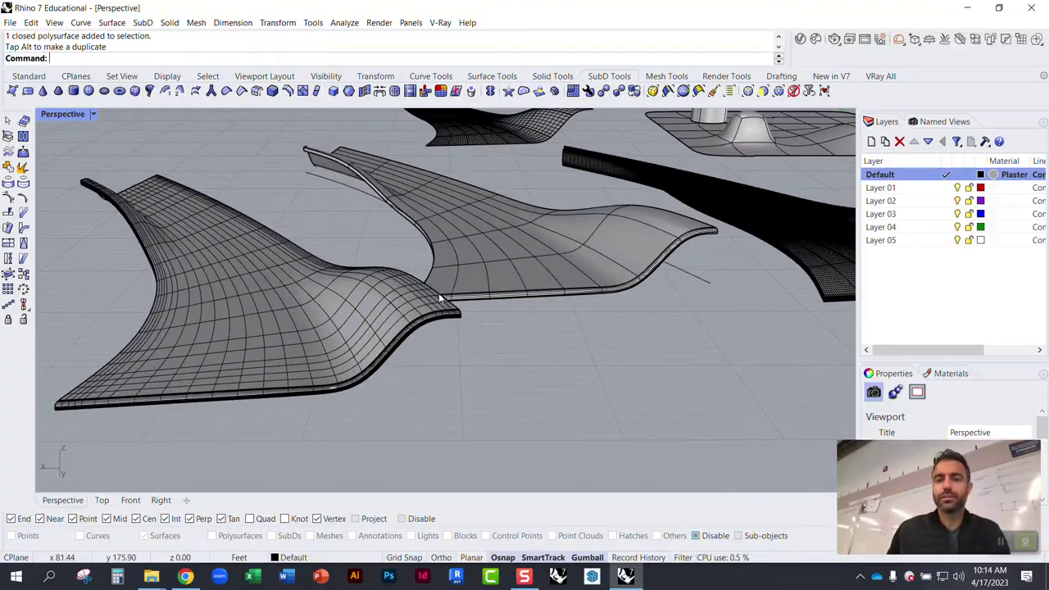
scroll(407, 303, "down", 3)
scroll(724, 278, "up", 3)
left_click(724, 277)
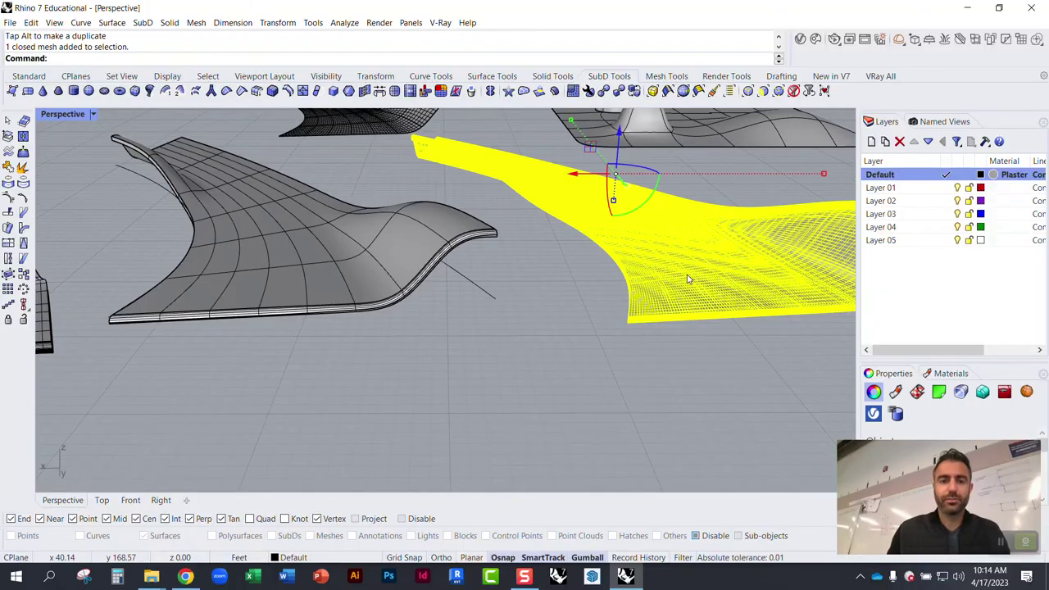
scroll(690, 279, "down", 2)
left_click(412, 257)
left_click(280, 291)
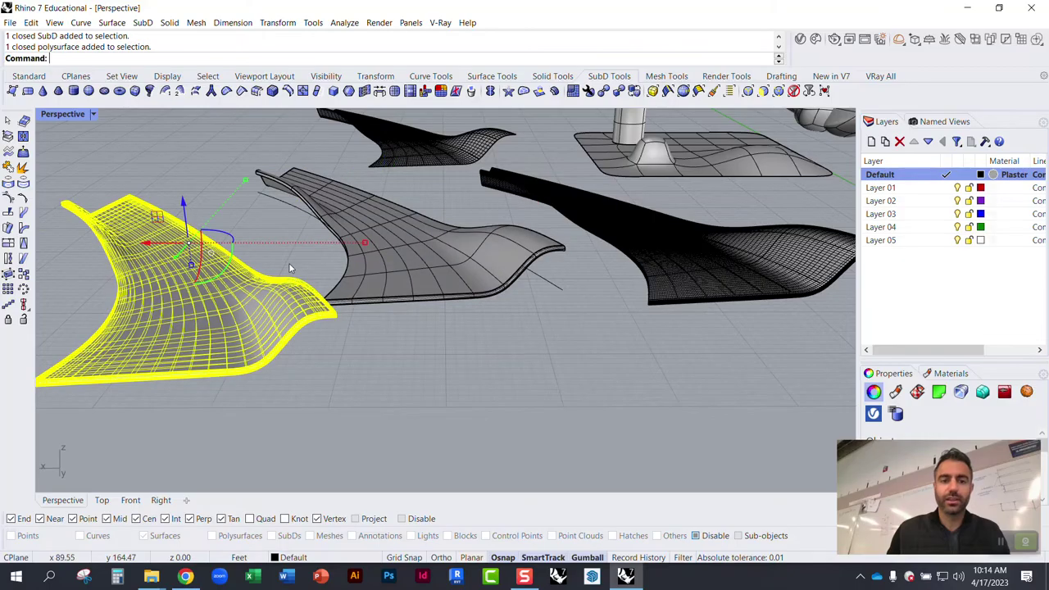
key("Escape")
scroll(252, 284, "up", 5)
right_click_drag(336, 287, 305, 300)
scroll(303, 271, "down", 3)
scroll(234, 225, "up", 4)
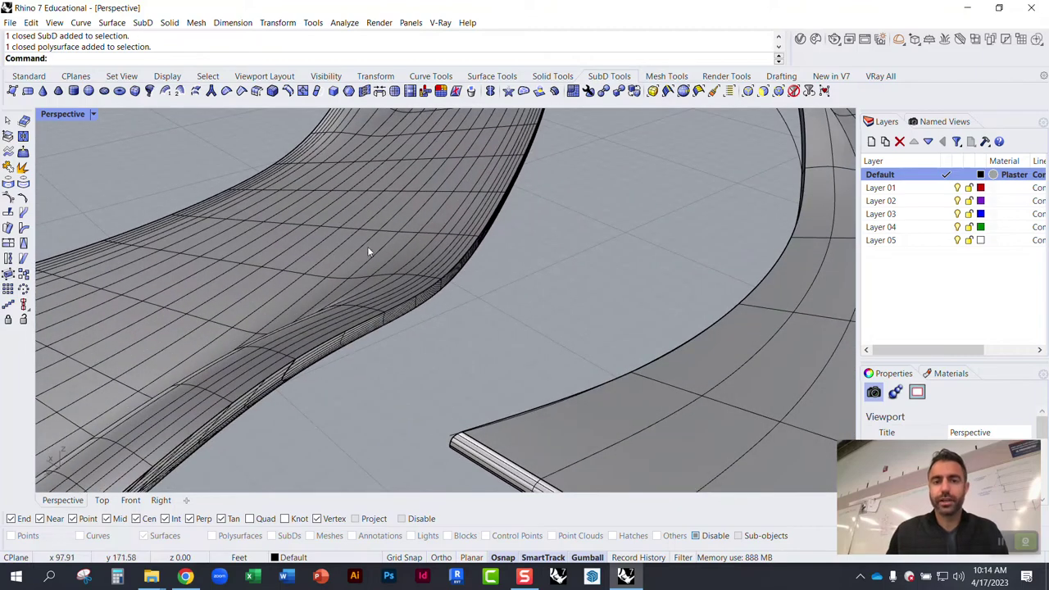
scroll(237, 265, "down", 8)
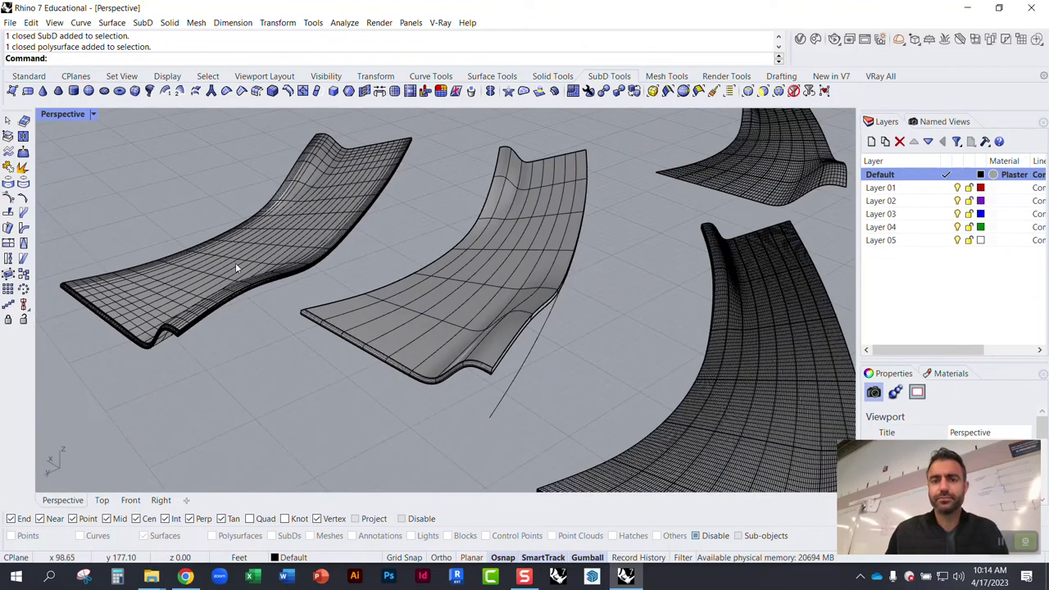
Step: Examine the flower-shaped cluster of radial SubD petals and where they meet at the centre
scroll(240, 265, "down", 3)
scroll(637, 267, "up", 8)
right_click_drag(420, 211, 411, 261)
scroll(410, 260, "down", 2)
scroll(409, 260, "down", 2)
scroll(598, 309, "up", 8)
mouse_move(551, 311)
right_mouse_down()
mouse_move(596, 393)
mouse_move(563, 308)
right_mouse_up()
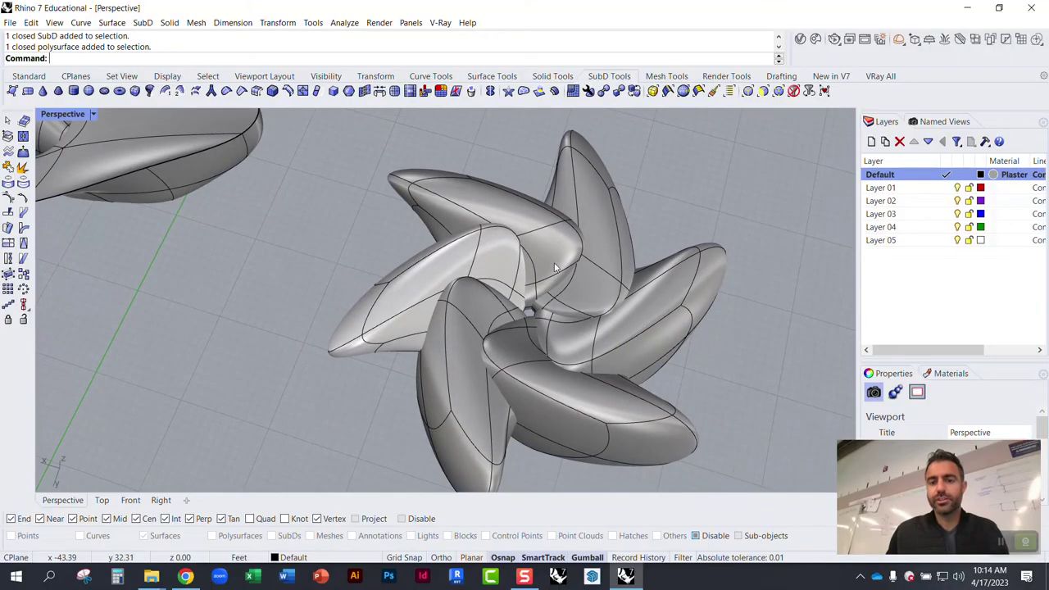
right_click_drag(555, 268, 300, 251)
scroll(307, 213, "up", 5)
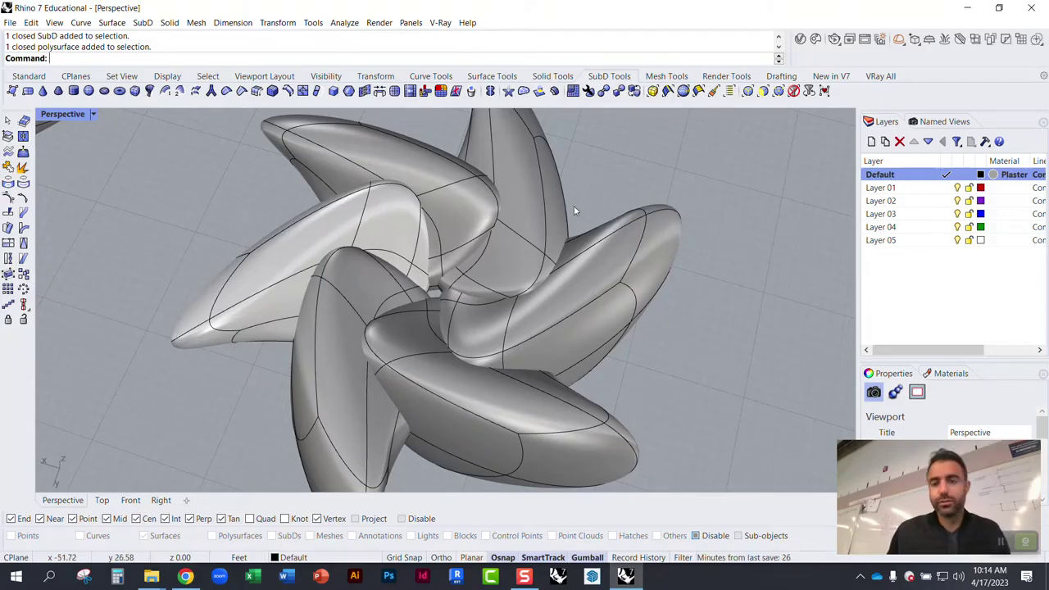
scroll(280, 243, "down", 3)
scroll(423, 238, "up", 3)
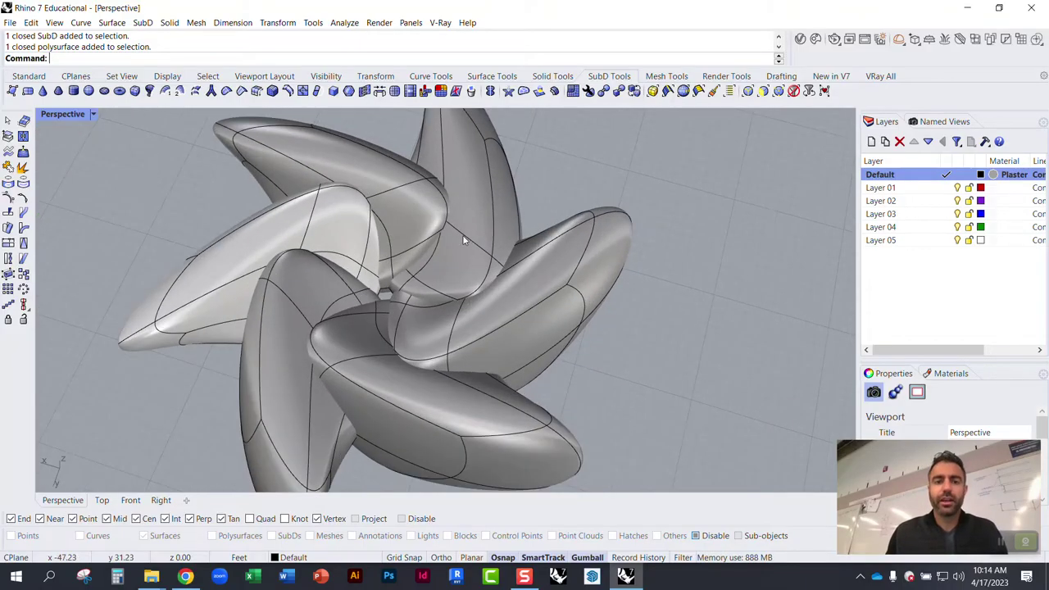
Step: Launch Grasshopper and dismiss its Getting started window
type("Grasshopper")
key("Return")
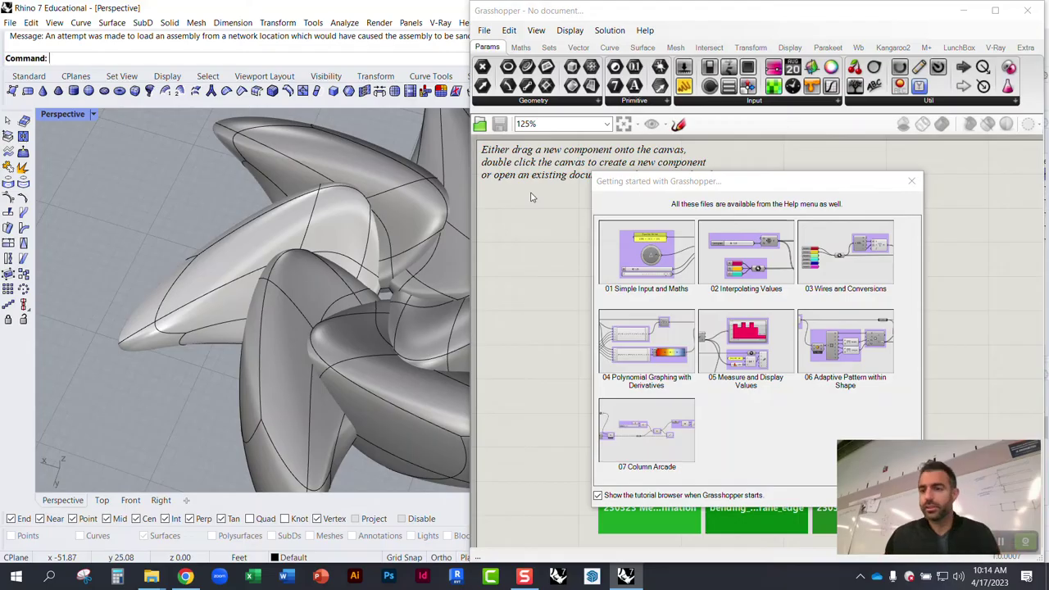
left_click(912, 180)
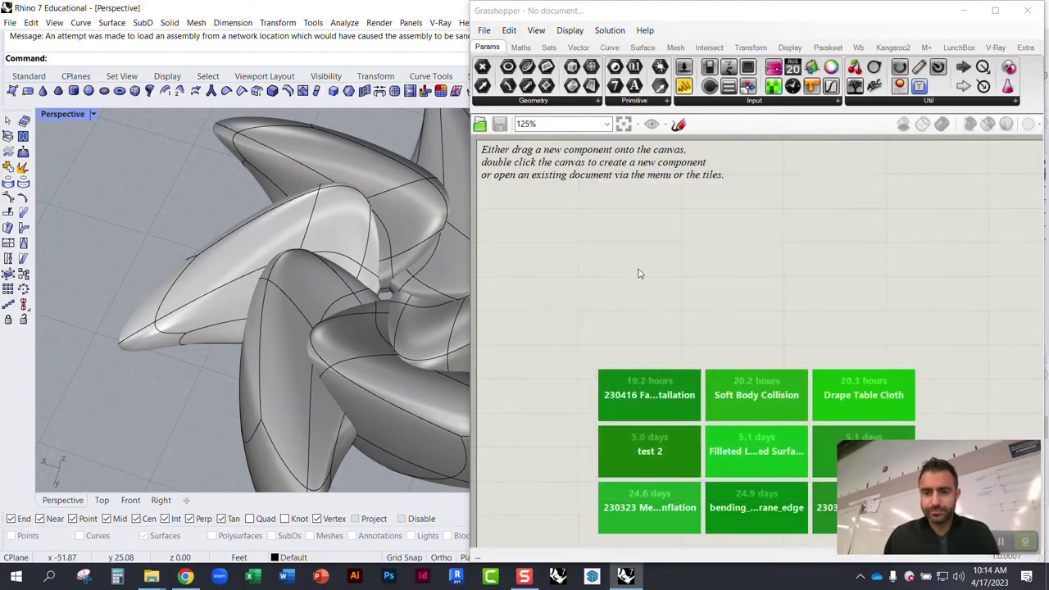
Step: Widen the Grasshopper window, place a SubD Fuse component on the empty canvas, and inspect its inputs
left_click(643, 47)
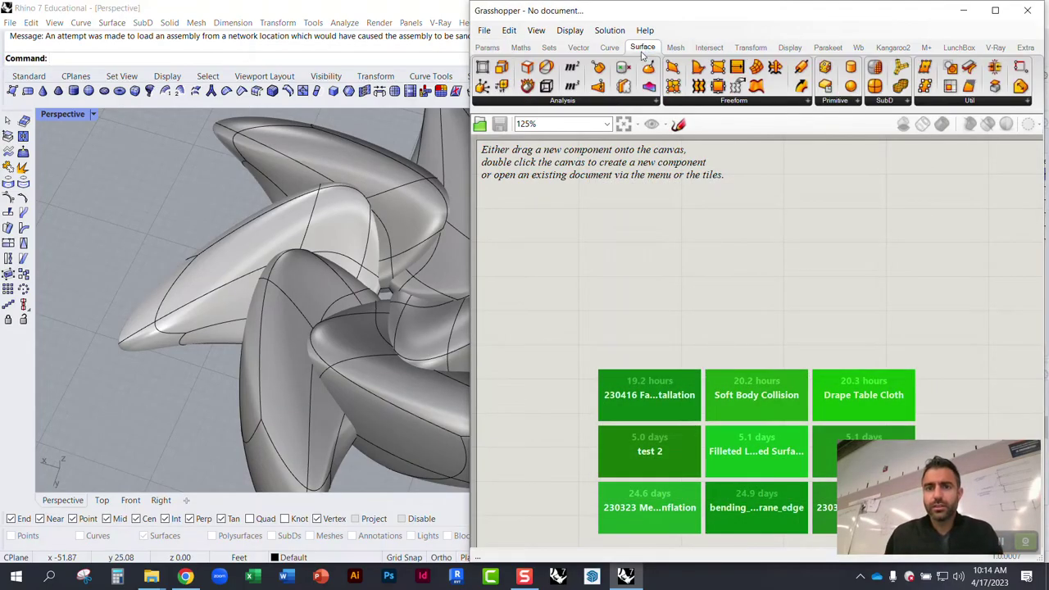
left_click(672, 48)
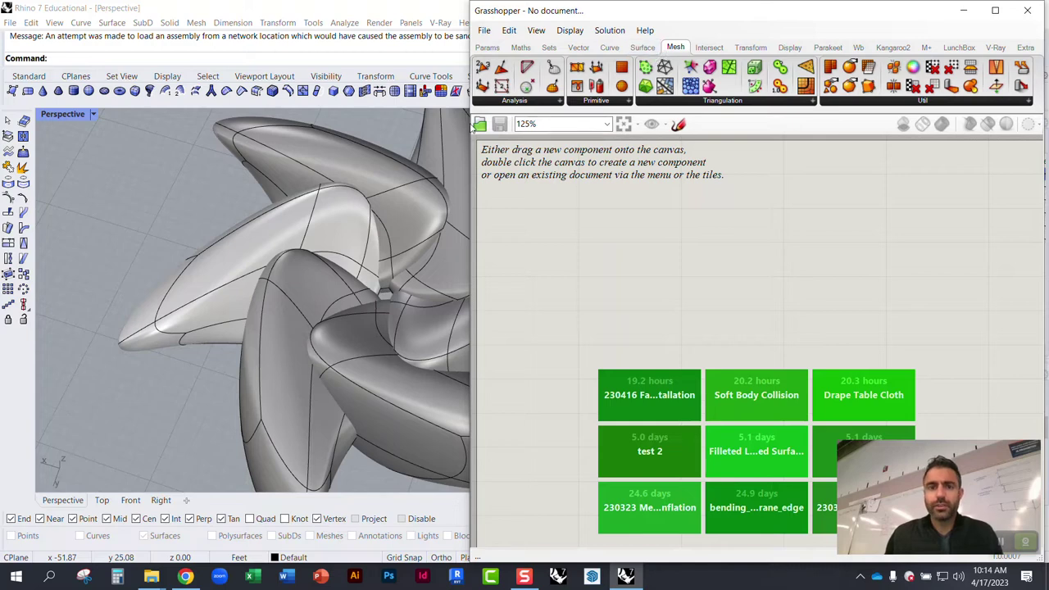
left_click_drag(465, 123, 167, 125)
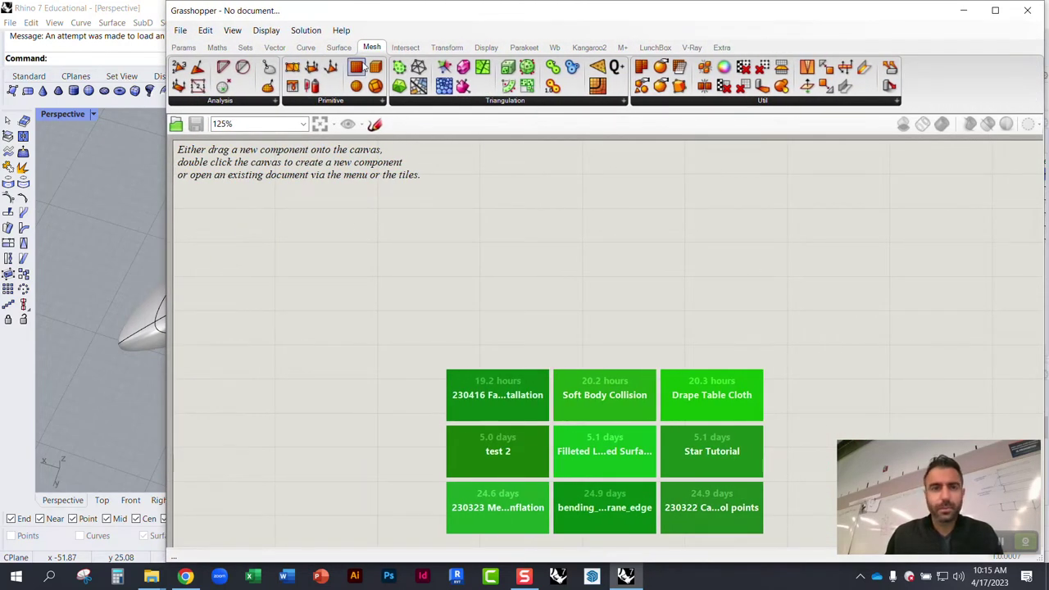
left_click(337, 47)
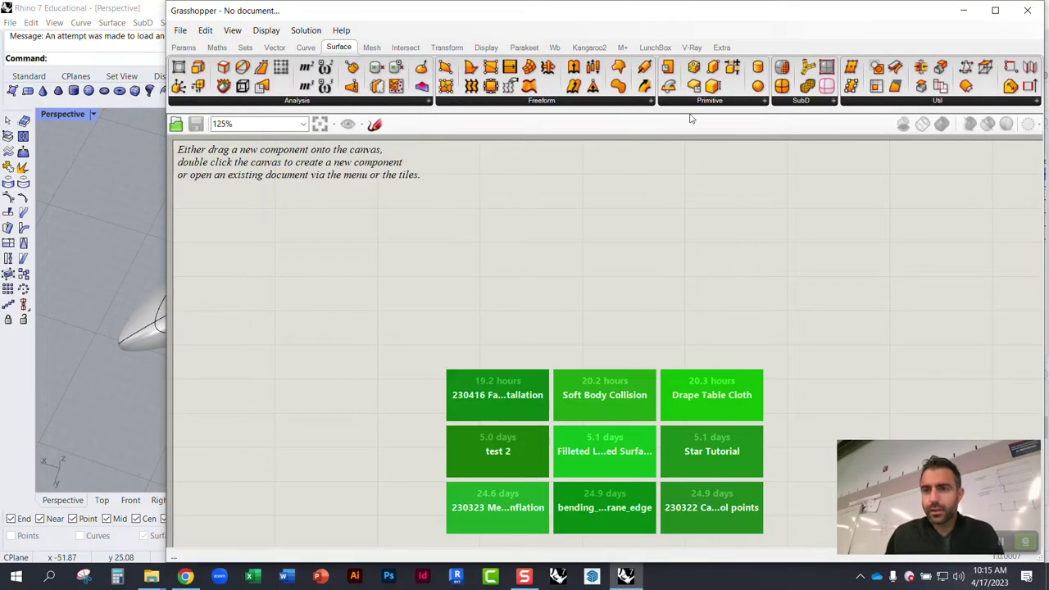
left_click(799, 102)
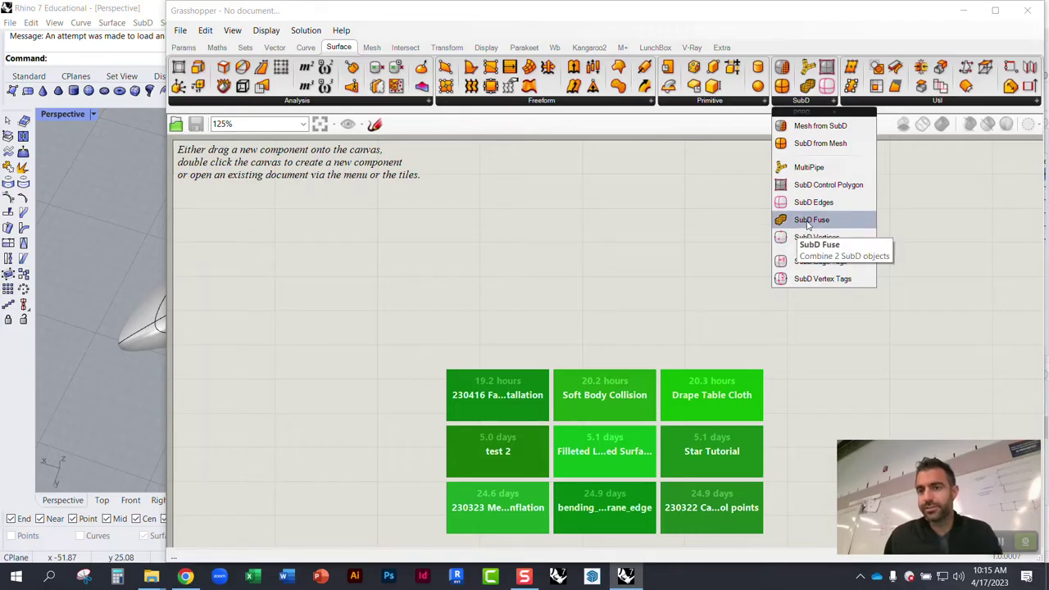
left_click_drag(809, 221, 443, 261)
scroll(348, 269, "up", 3)
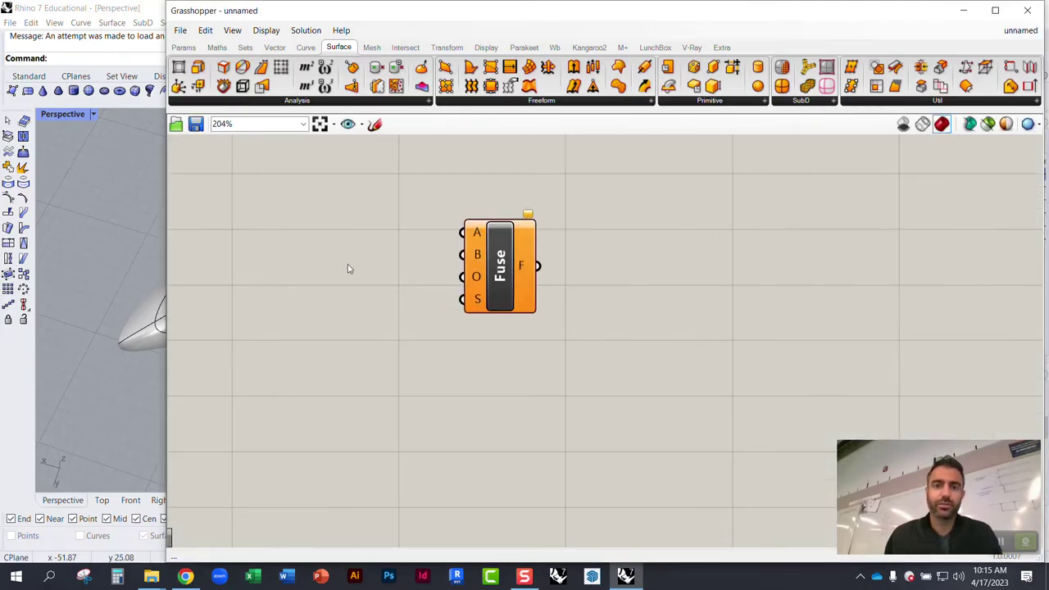
scroll(487, 248, "up", 2)
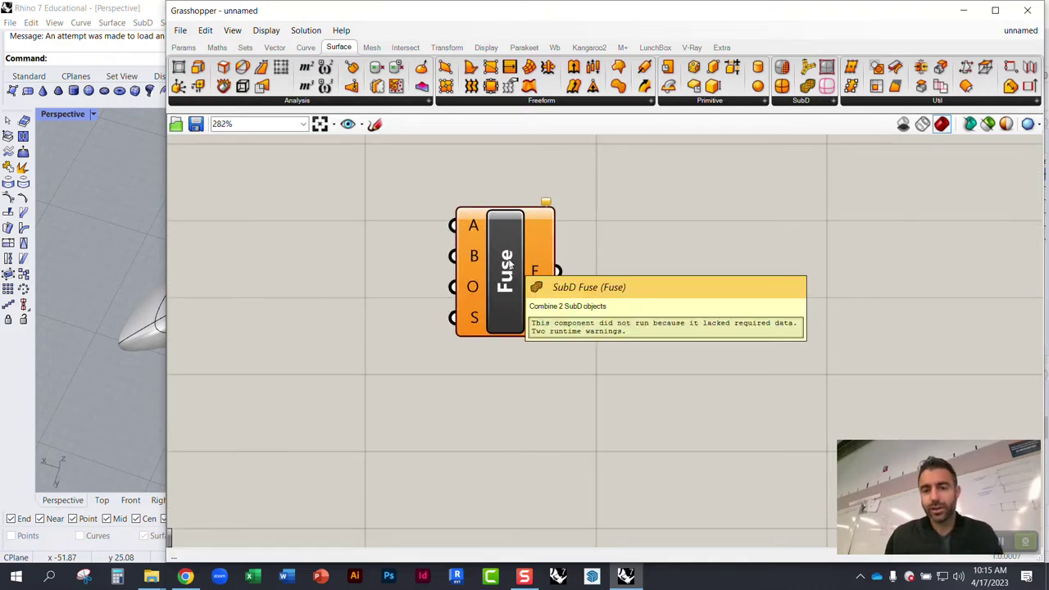
scroll(496, 250, "up", 2)
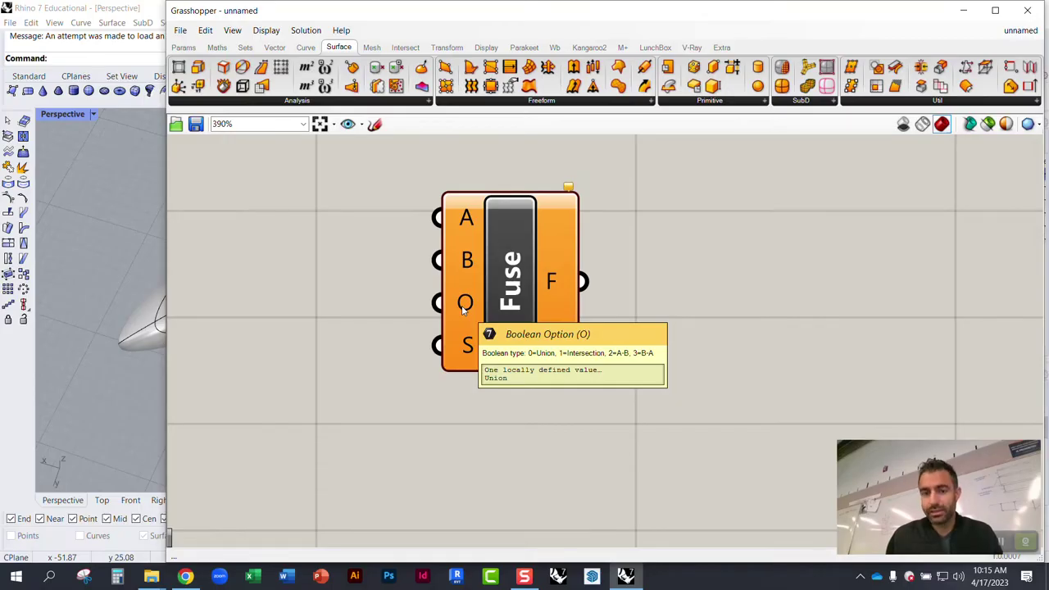
mouse_move(464, 302)
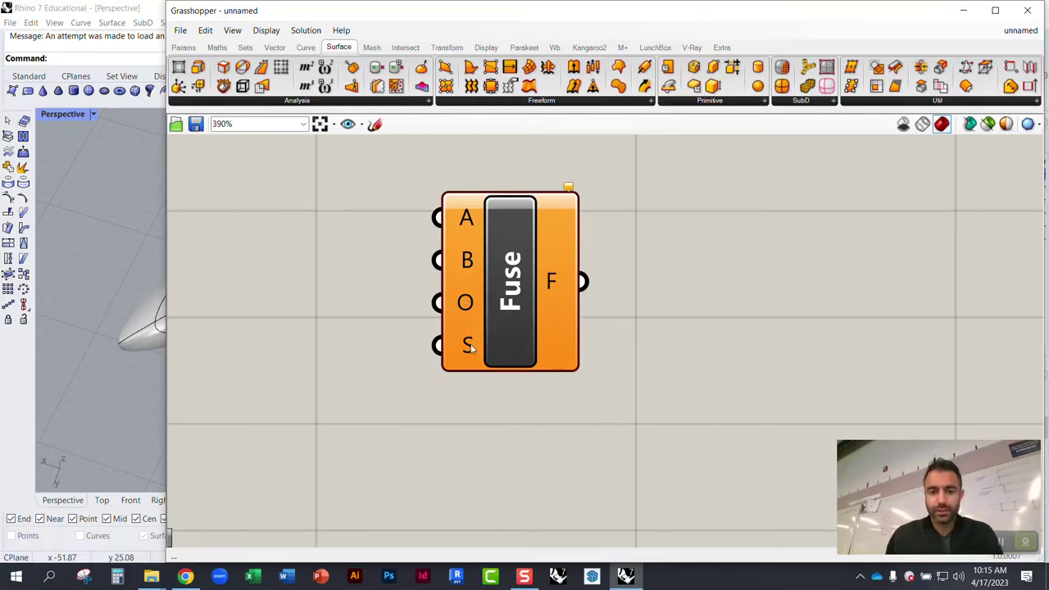
mouse_move(472, 348)
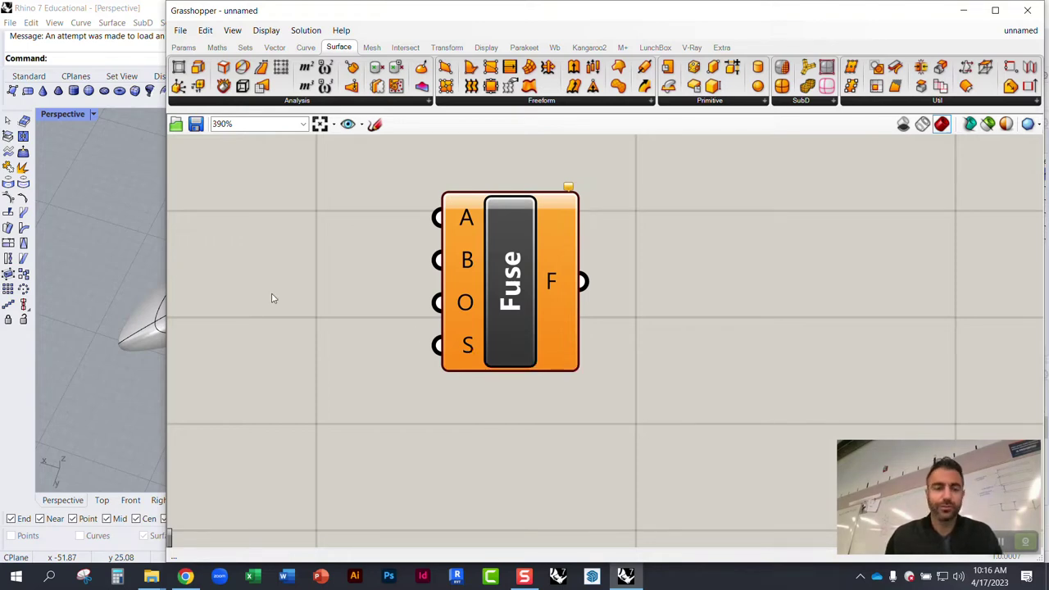
Step: Narrow the Grasshopper window to reveal the Rhino viewport and create a 2×2×2-face SubD box in the empty area beside the SubD plates
left_click_drag(164, 209, 462, 236)
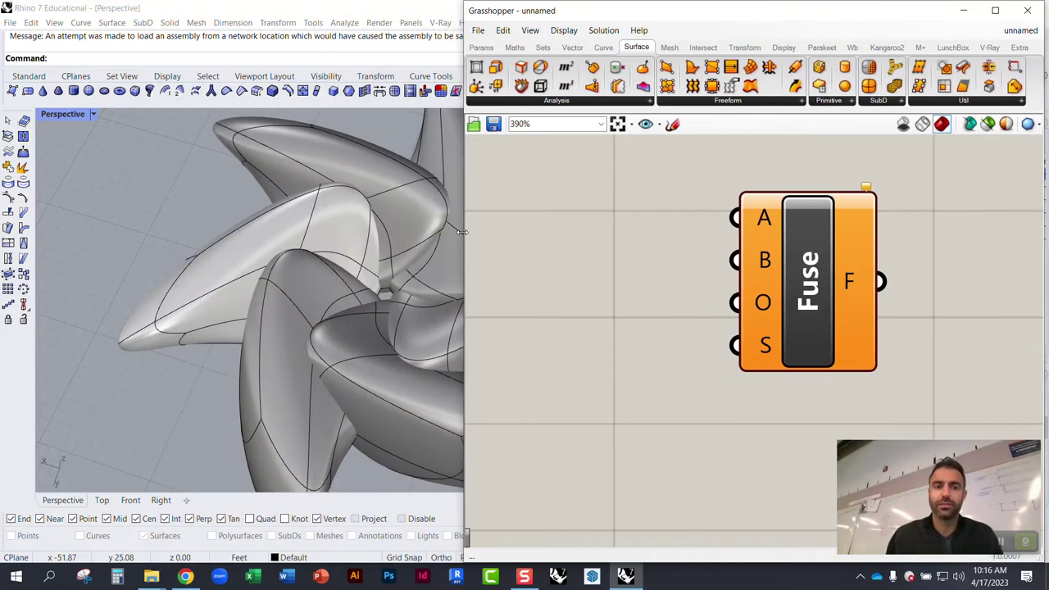
scroll(318, 277, "down", 3)
scroll(318, 277, "down", 6)
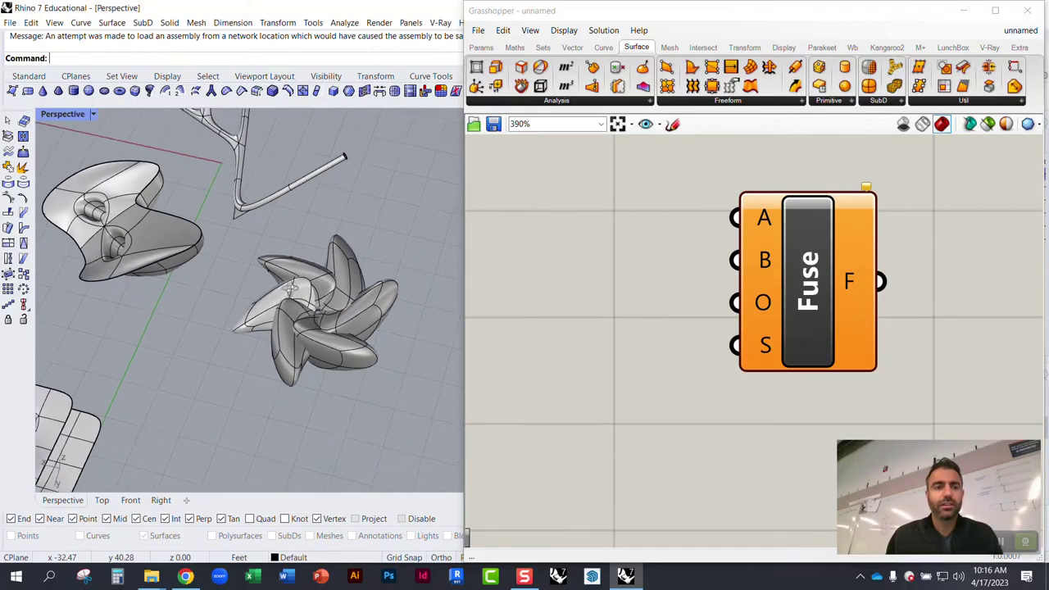
scroll(281, 368, "down", 2)
scroll(309, 290, "up", 3)
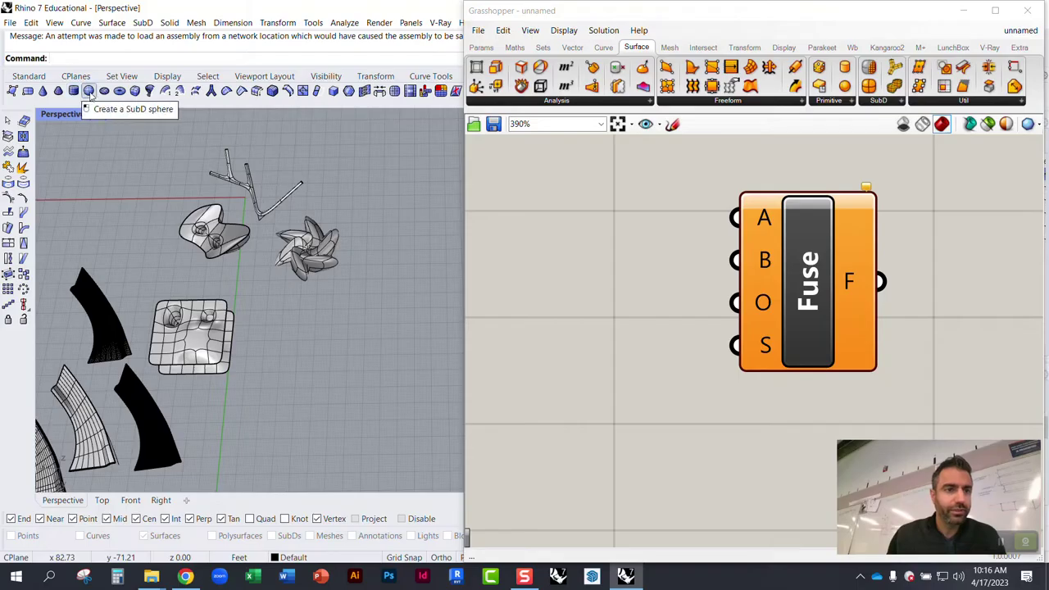
left_click(135, 91)
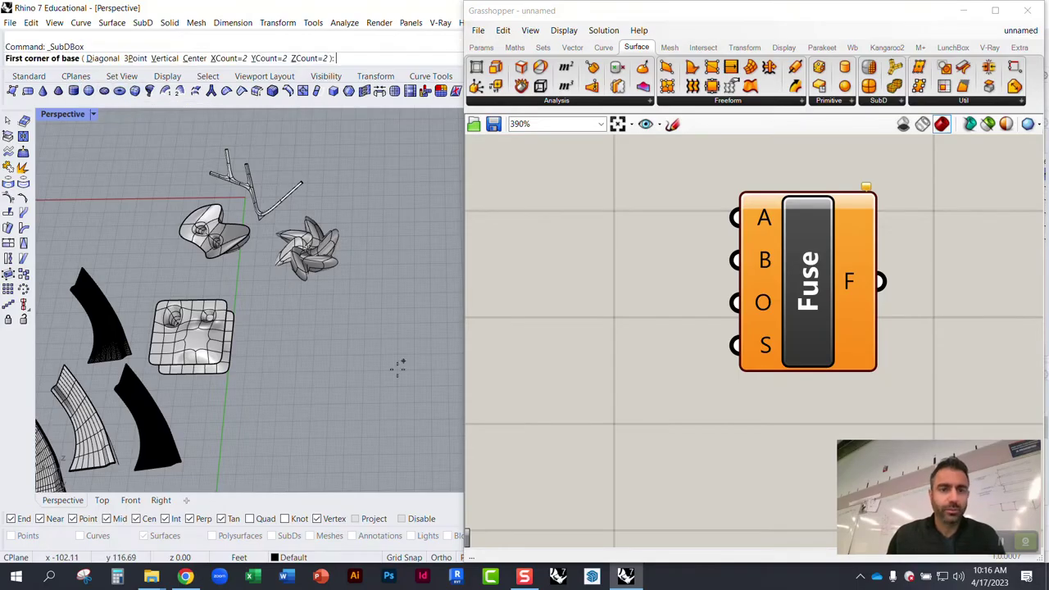
left_click(276, 336)
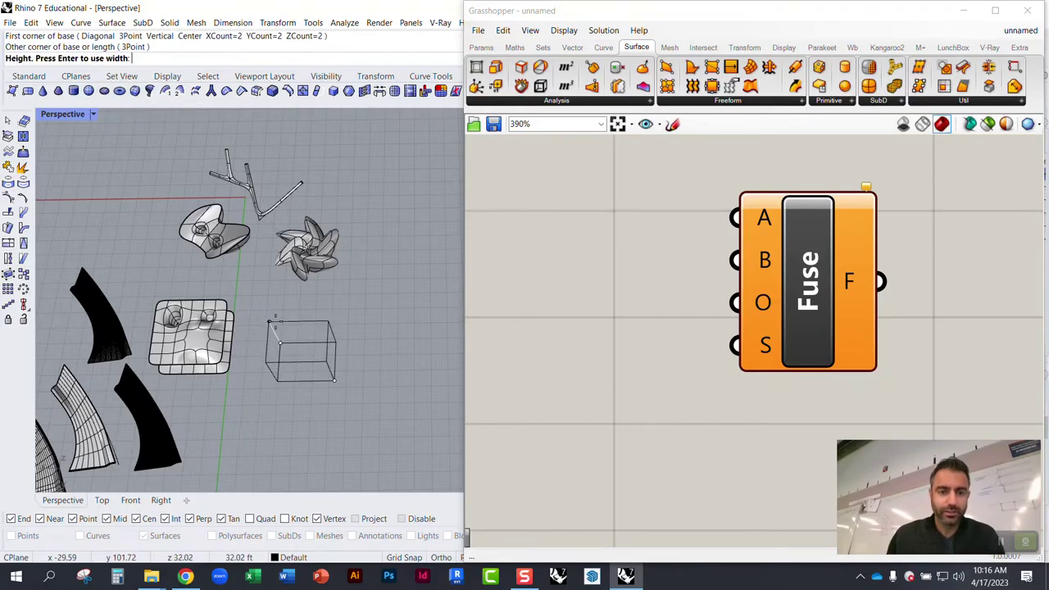
left_click(314, 345)
Step: Create a second, longer SubD box with 2×2×2 faces crossing one end of the first box, and inspect where they overlap
scroll(342, 367, "up", 3)
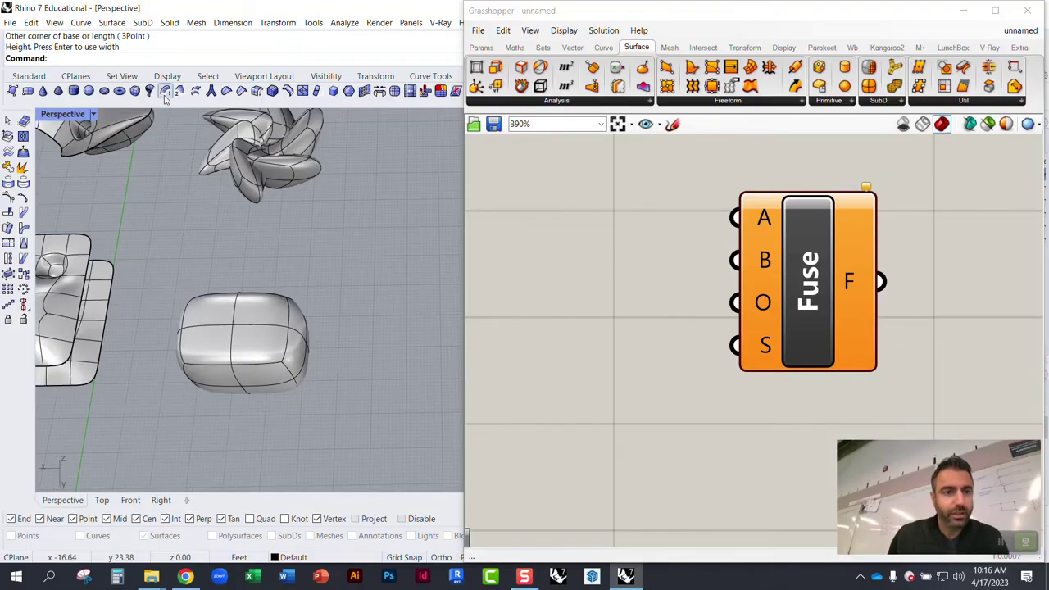
left_click(135, 91)
left_click(311, 435)
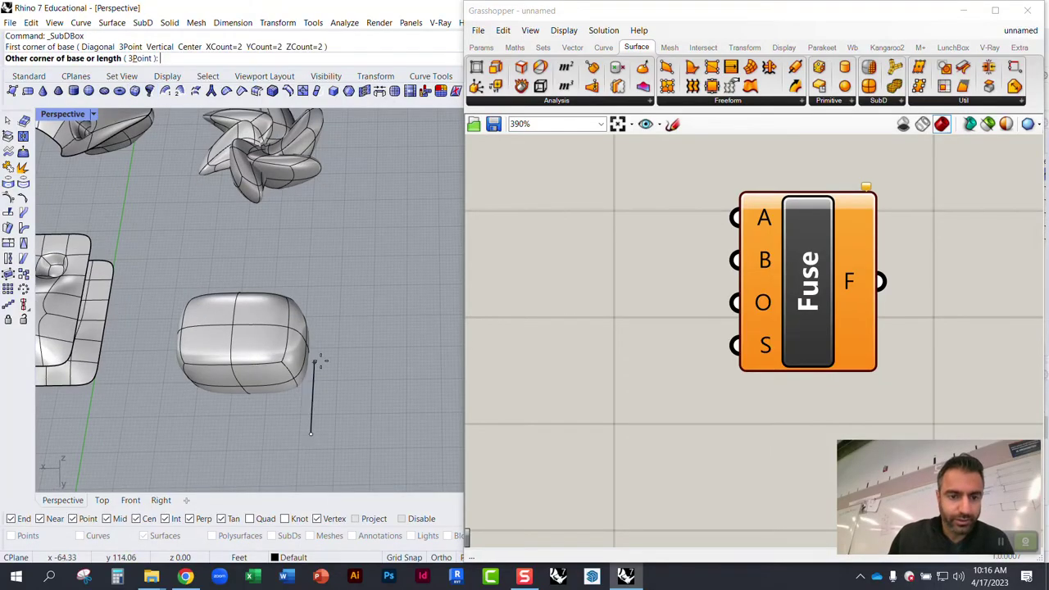
left_click(260, 258)
left_click(252, 237)
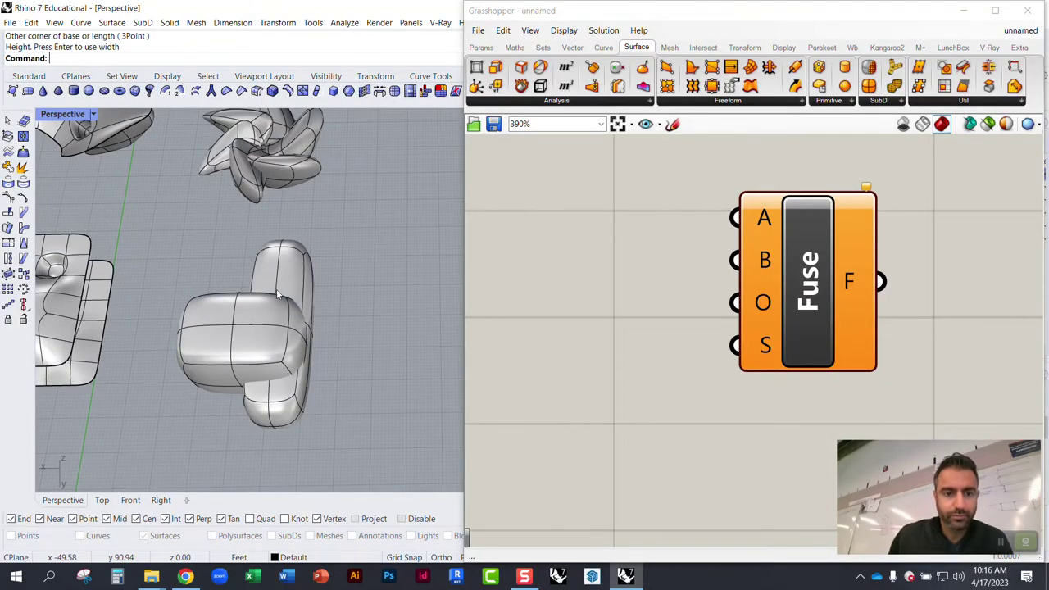
right_click_drag(252, 238, 236, 265)
scroll(244, 269, "up", 6)
scroll(237, 264, "down", 6)
scroll(241, 298, "up", 7)
right_click_drag(241, 302, 205, 296)
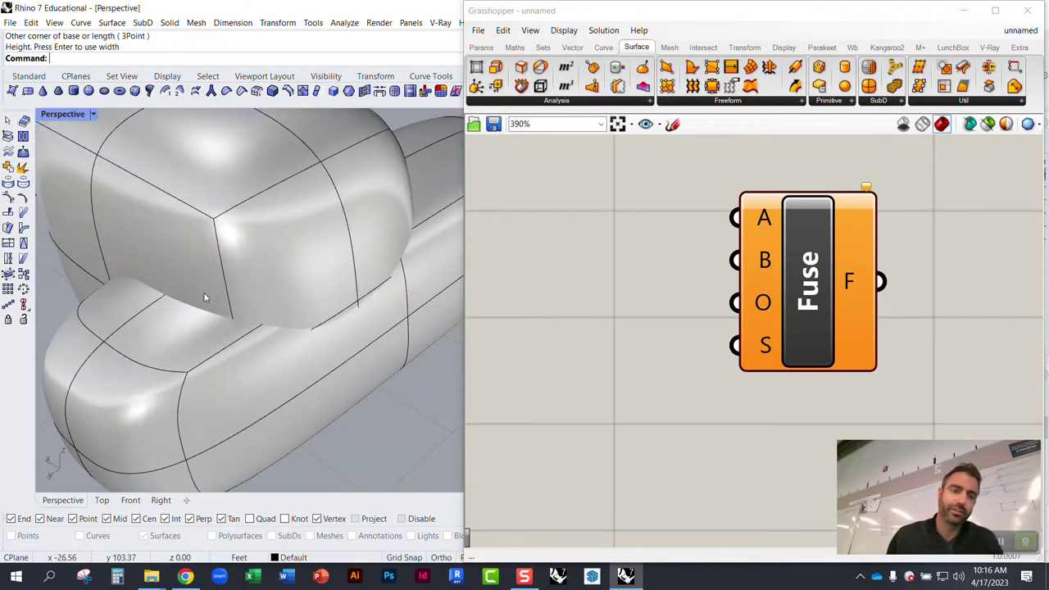
Step: Narrow the Grasshopper window to enlarge the Rhino viewport, and examine the two overlapping SubD boxes
left_click(212, 244)
left_click(126, 395)
scroll(263, 415, "down", 10)
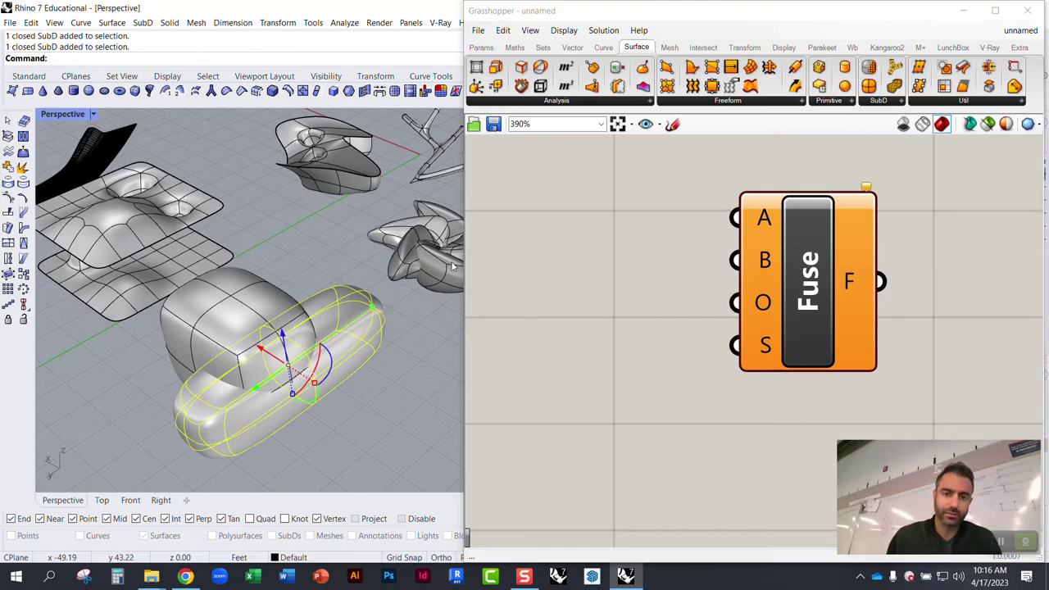
left_click_drag(464, 259, 596, 258)
right_click_drag(353, 315, 219, 372)
left_click(288, 292)
right_click_drag(291, 379, 270, 356)
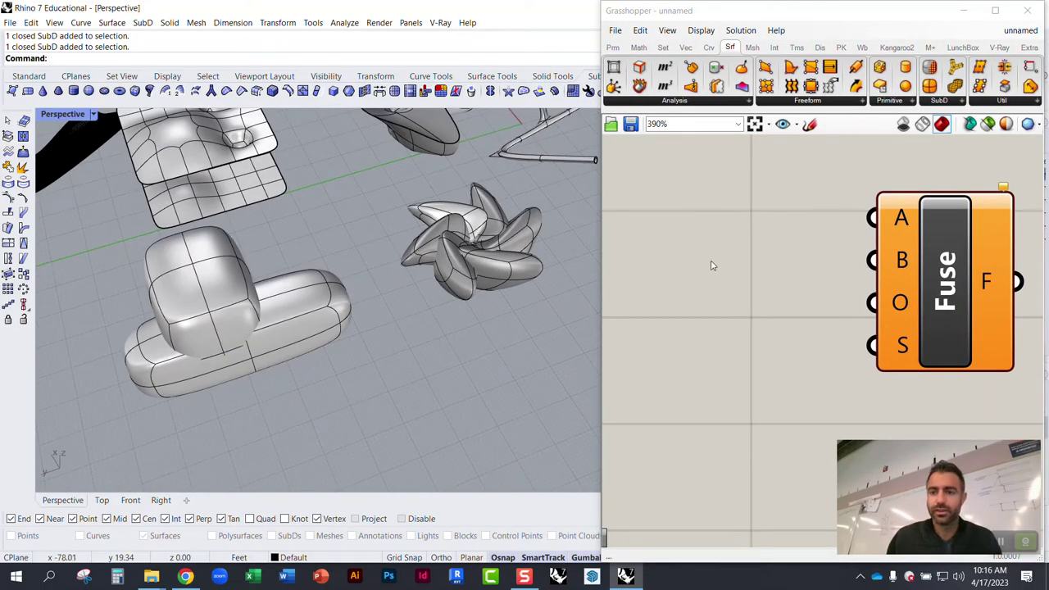
Step: Widen the Grasshopper window, place two SubD parameters beside the Fuse component, and connect the upper one to input A
left_click(783, 225)
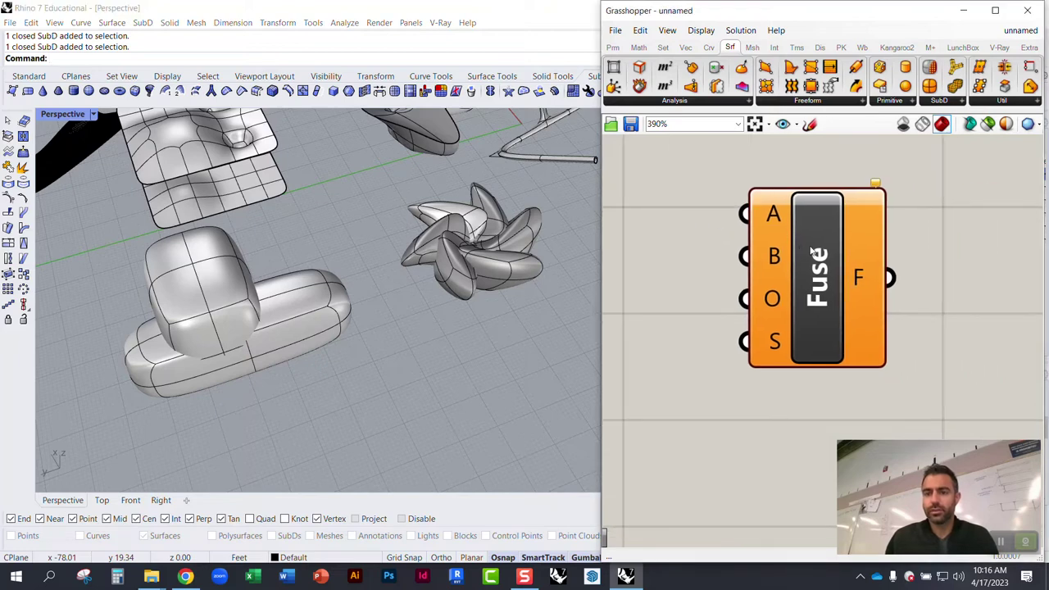
right_click_drag(712, 271, 814, 259)
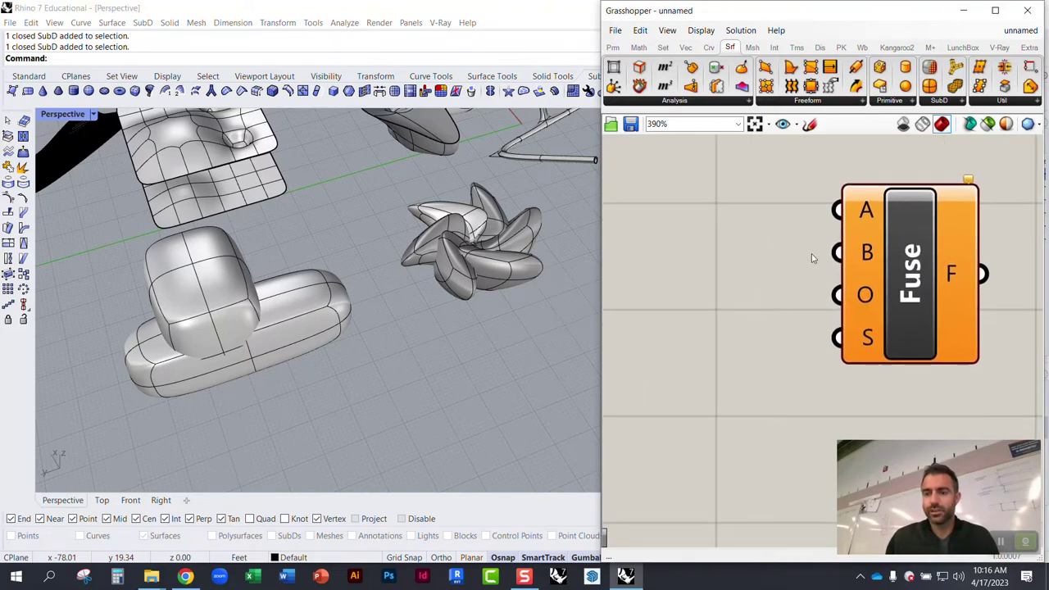
scroll(762, 277, "down", 1)
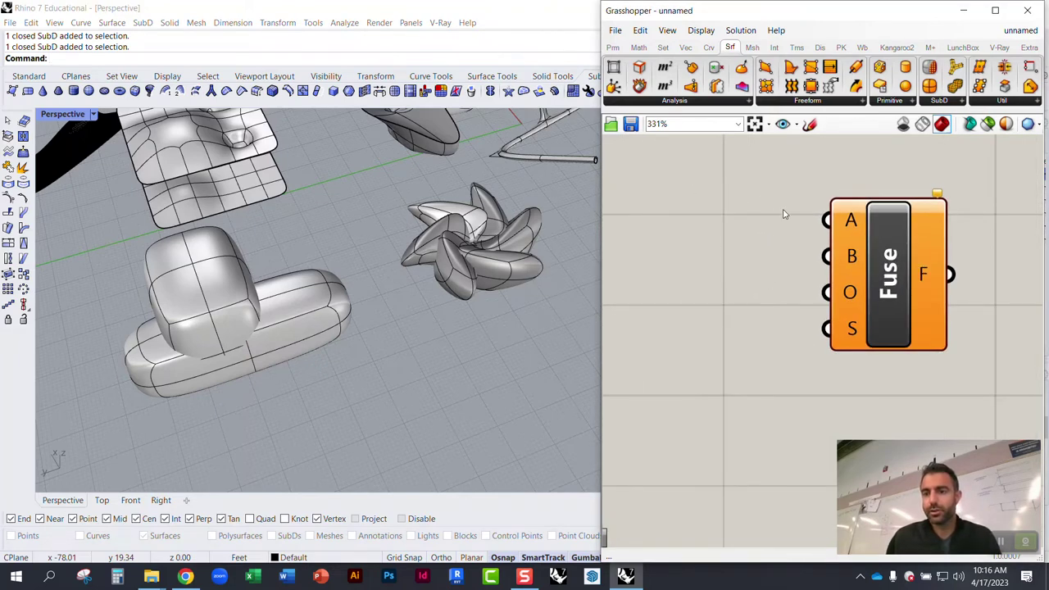
mouse_move(852, 220)
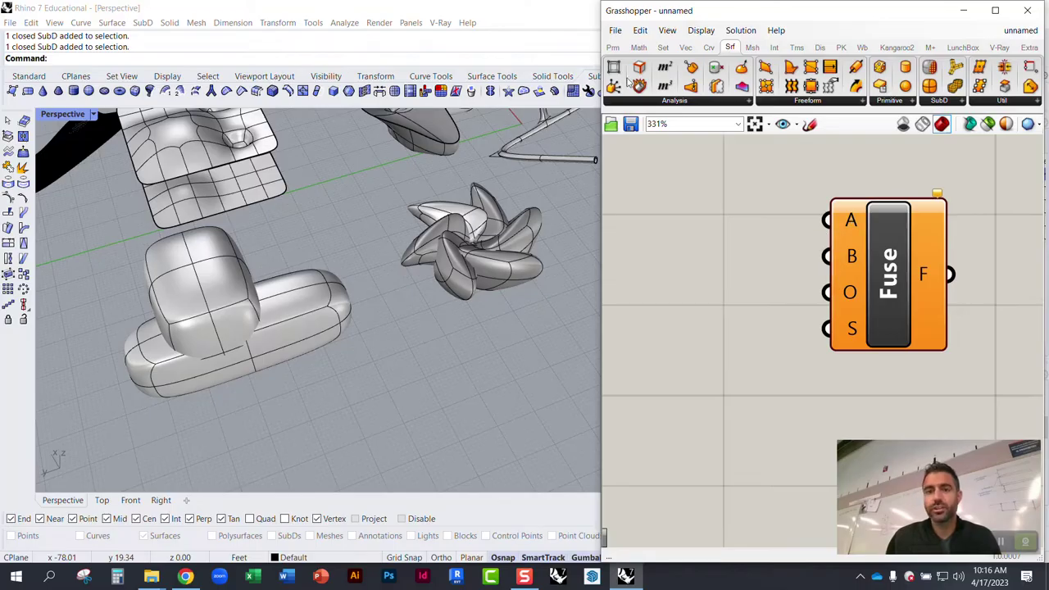
left_click(612, 47)
left_click_drag(599, 59, 441, 59)
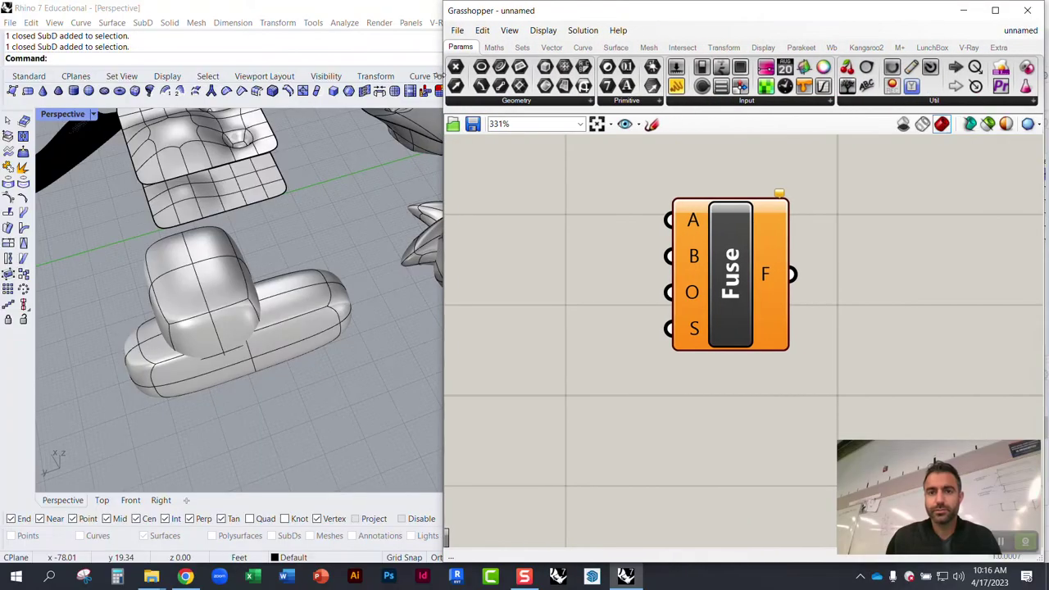
left_click(577, 104)
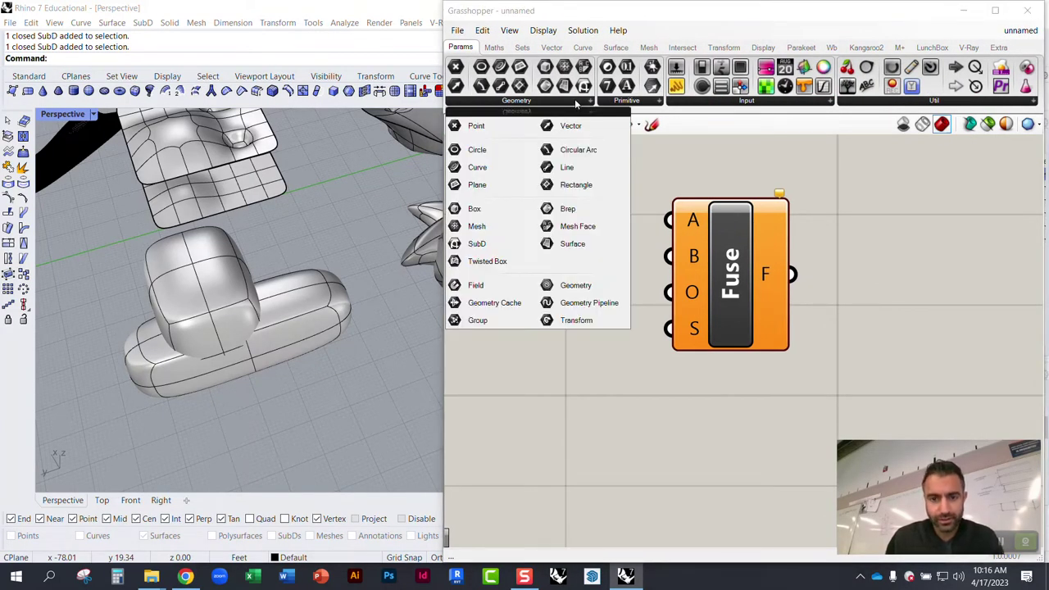
left_click(478, 245)
left_click(563, 223)
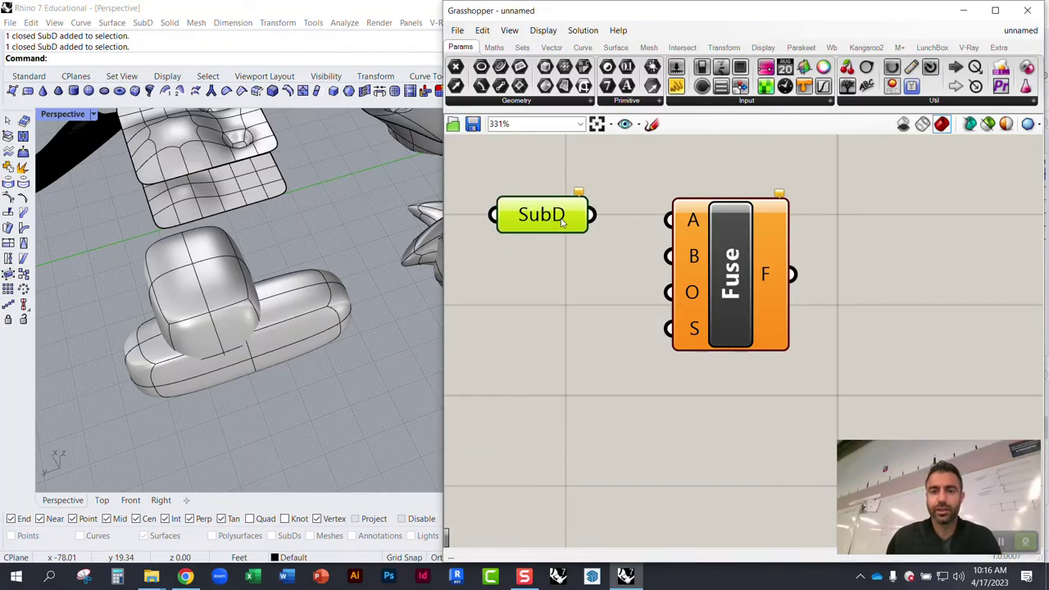
left_click_drag(549, 226, 556, 294)
left_click_drag(588, 210, 662, 215)
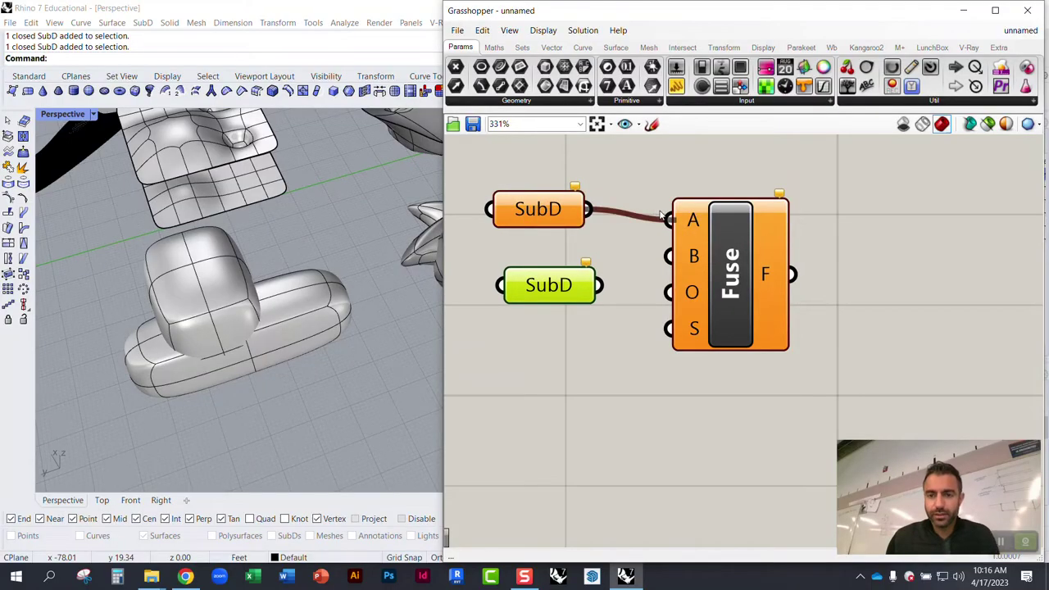
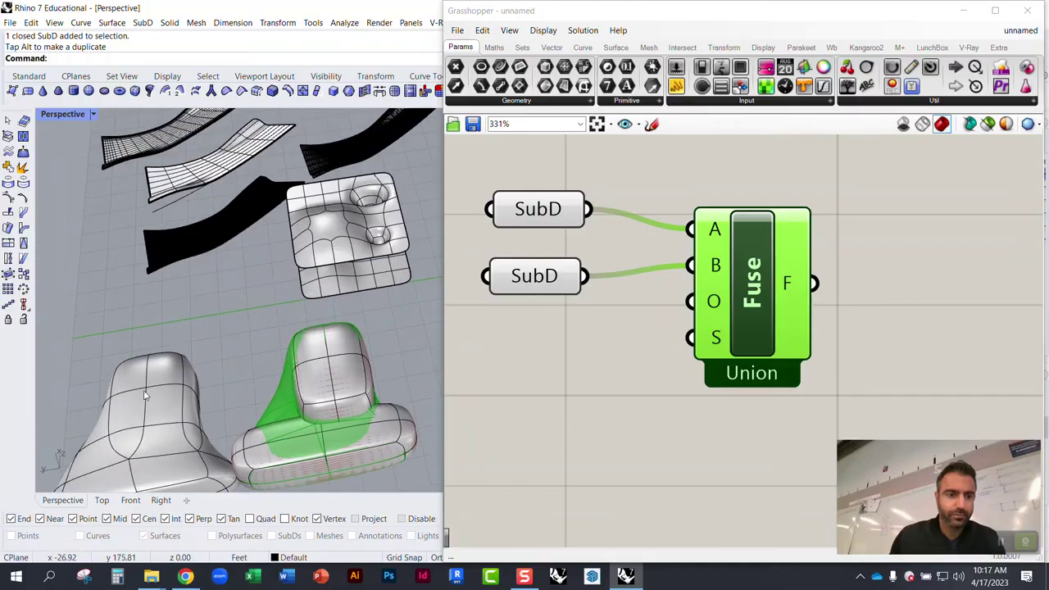
Step: Zoom the Rhino viewport to the baked fused SubD
left_click_drag(186, 360, 122, 371)
left_click(29, 76)
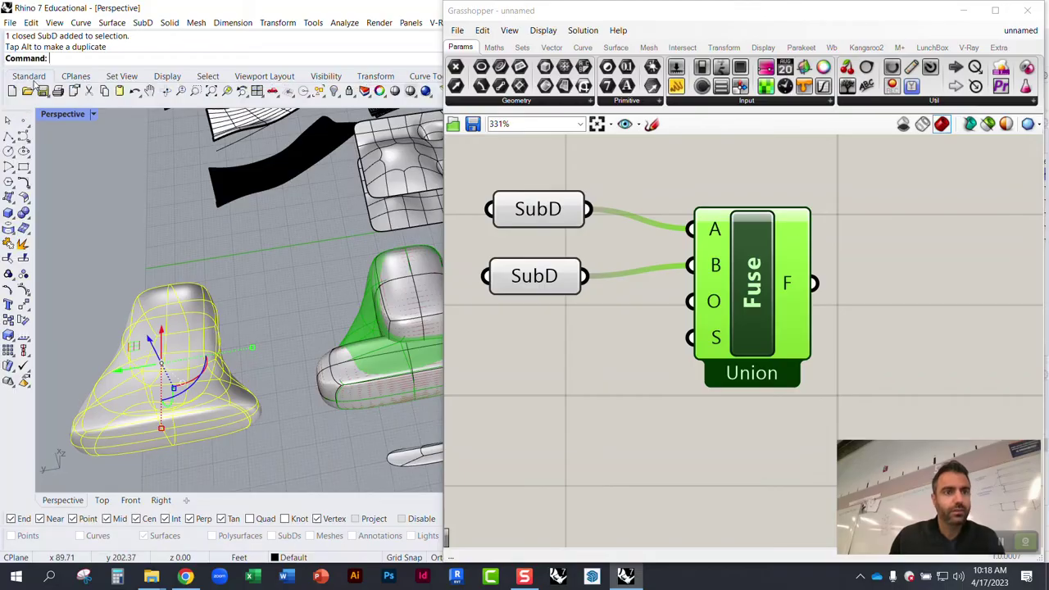
left_click(226, 91)
right_click_drag(292, 348, 366, 275)
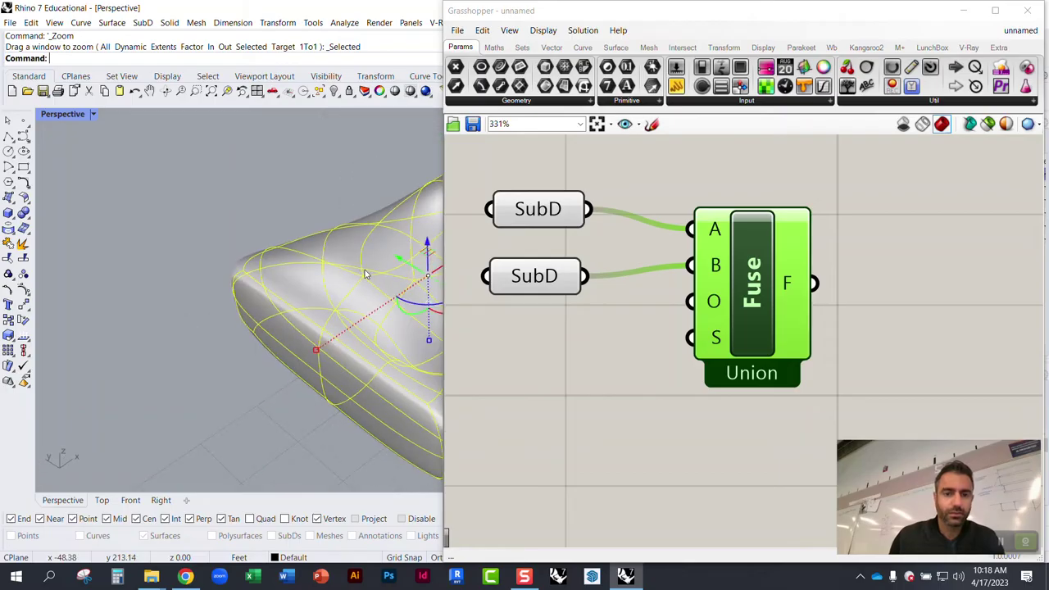
Step: Narrow the Grasshopper window to enlarge the Rhino viewport, and compare the baked union with the original boxes from several sides
left_click(445, 245)
left_click_drag(441, 237, 690, 238)
right_click_drag(524, 311, 279, 250)
left_click(203, 231)
right_click_drag(204, 227, 414, 262)
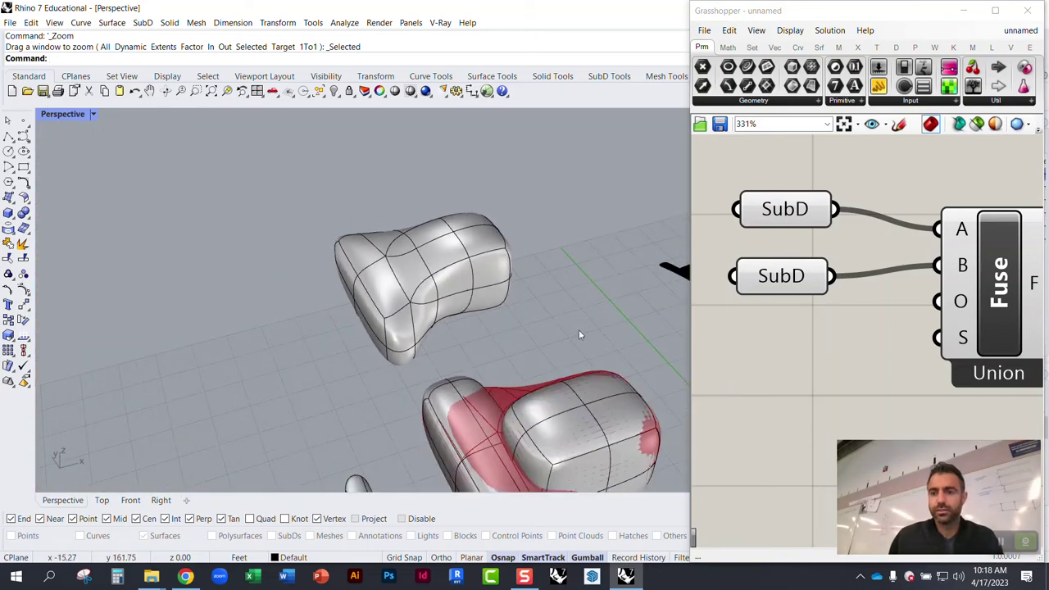
right_click_drag(580, 334, 689, 328)
right_click_drag(492, 327, 385, 312)
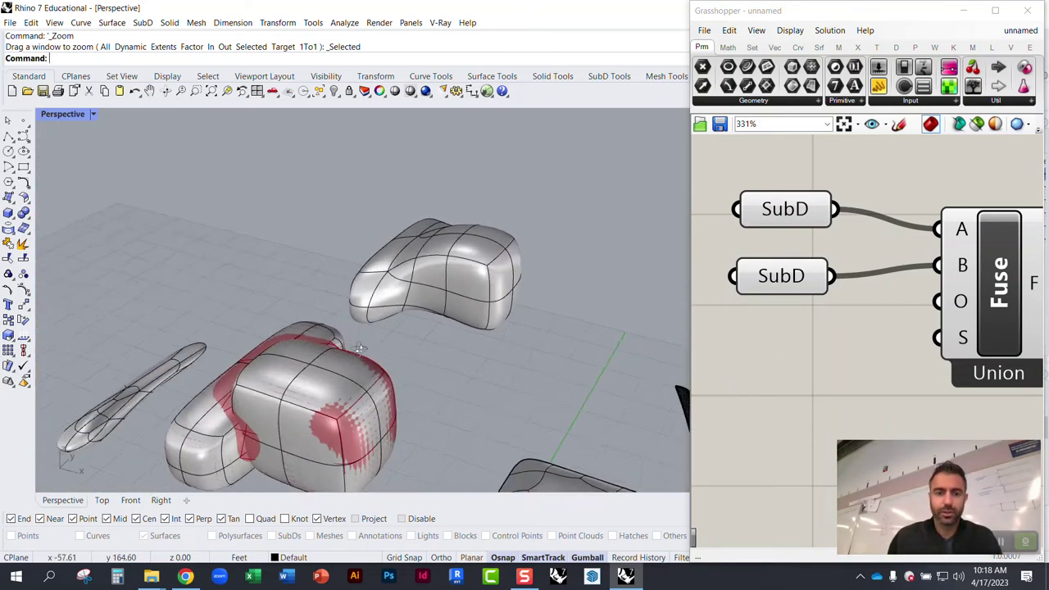
Step: Move the shorter SubD box to the other end of the long box and raise it slightly
scroll(369, 271, "down", 4)
scroll(311, 353, "up", 6)
right_click_drag(312, 375, 413, 399)
left_click(423, 414)
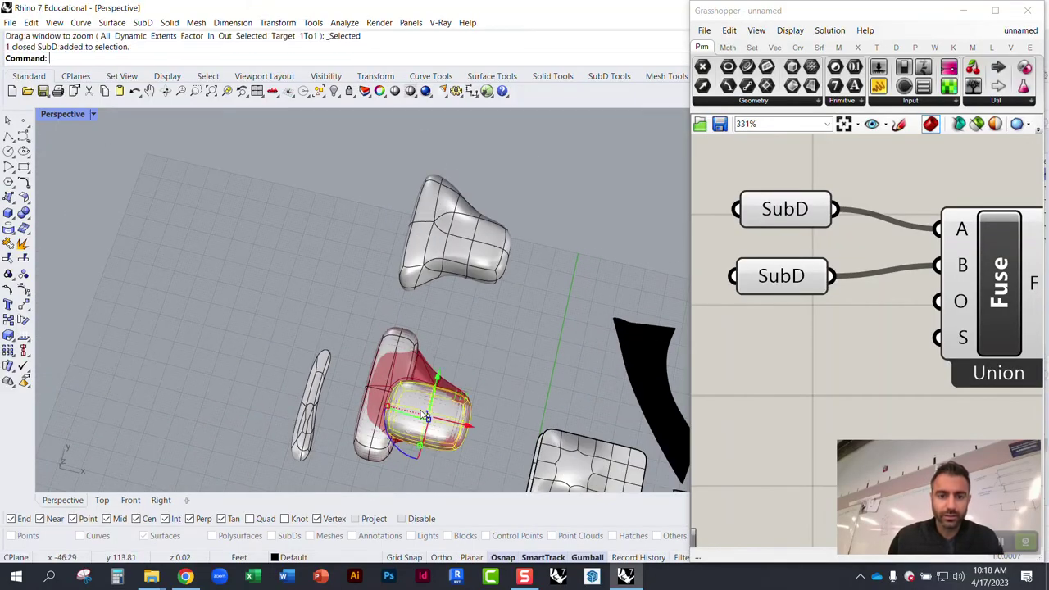
left_click_drag(460, 397, 469, 351)
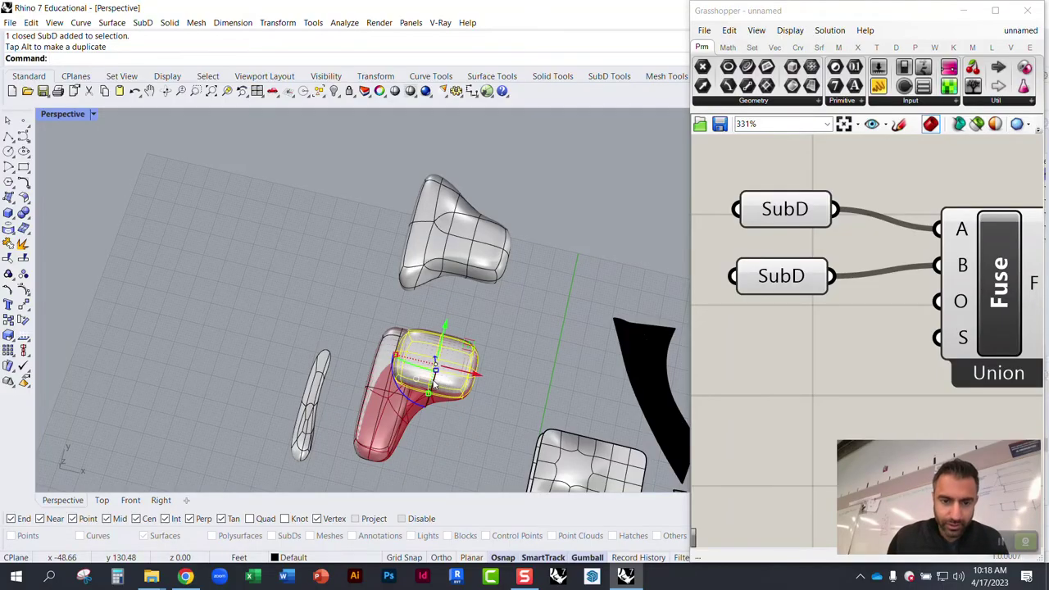
scroll(433, 389, "up", 6)
right_click_drag(434, 389, 332, 337)
left_click_drag(419, 220, 418, 187)
right_click_drag(384, 305, 406, 246)
Step: Bake the Fuse component's union of the repositioned boxes, move the baked SubD to an empty area, and inspect it
right_click_drag(907, 302, 809, 293)
left_click(895, 289)
middle_click(785, 347)
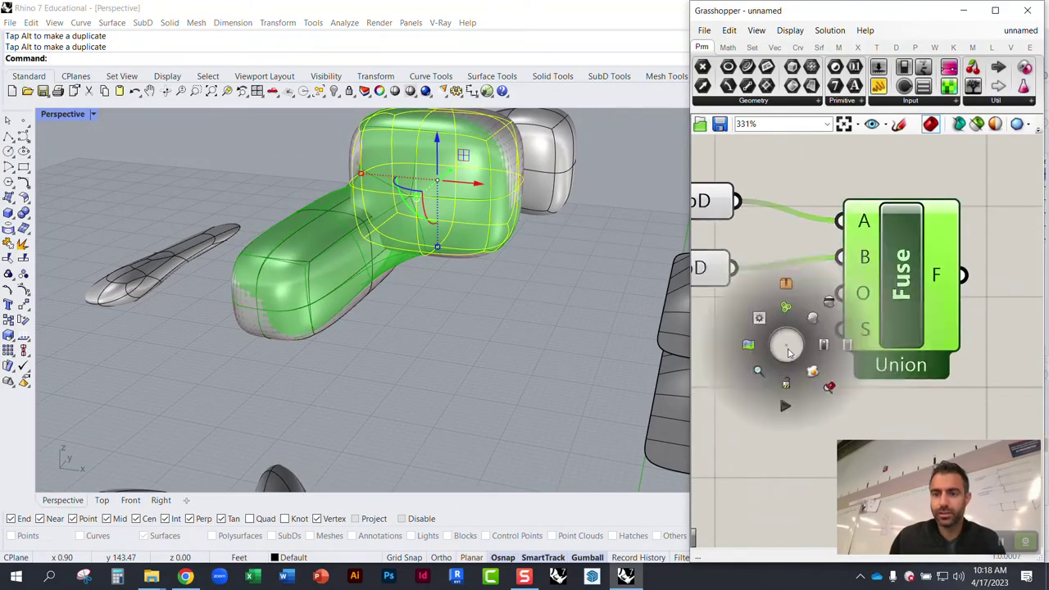
left_click(810, 381)
left_click(424, 249, "shift")
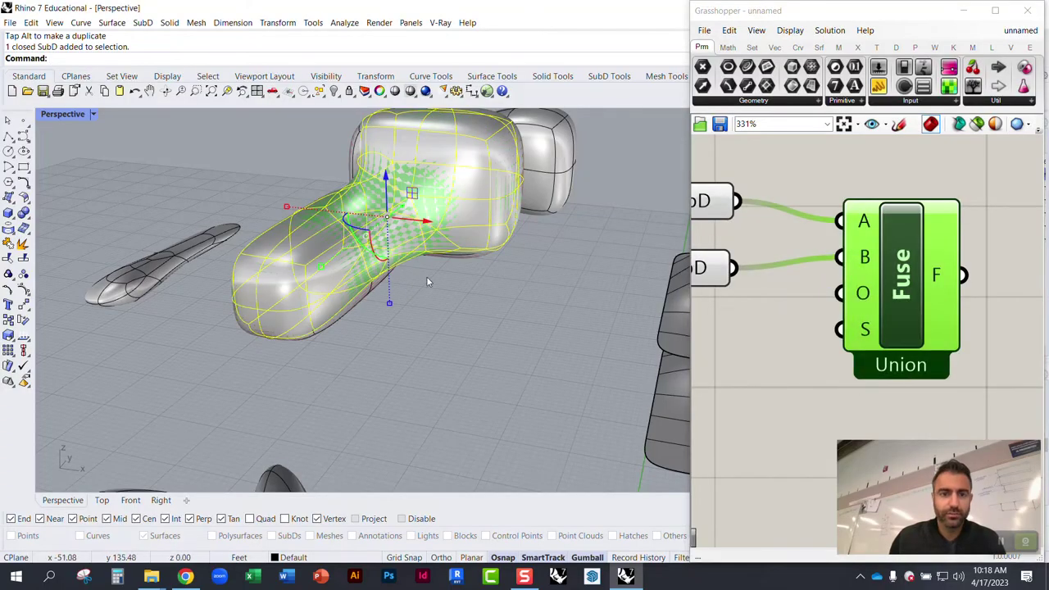
right_click_drag(426, 282, 416, 332)
scroll(417, 336, "down", 4)
left_click_drag(449, 328, 304, 185)
scroll(305, 185, "up", 5)
right_click_drag(305, 185, 262, 197)
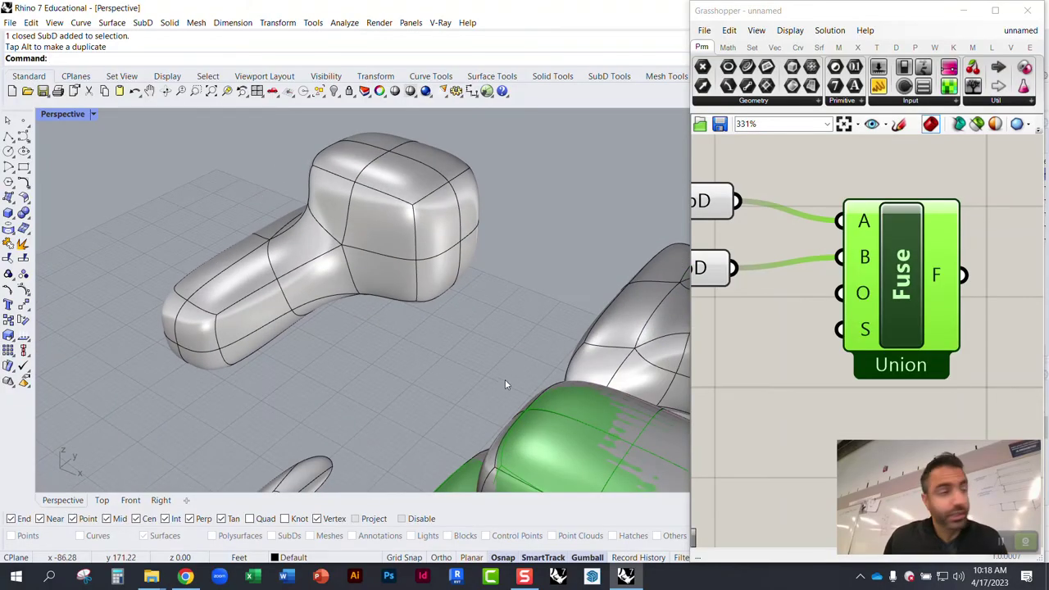
Step: Shift the shorter SubD box slightly outward and lower it, keeping it overlapping the long box
scroll(515, 345, "down", 6)
right_click_drag(515, 345, 497, 372)
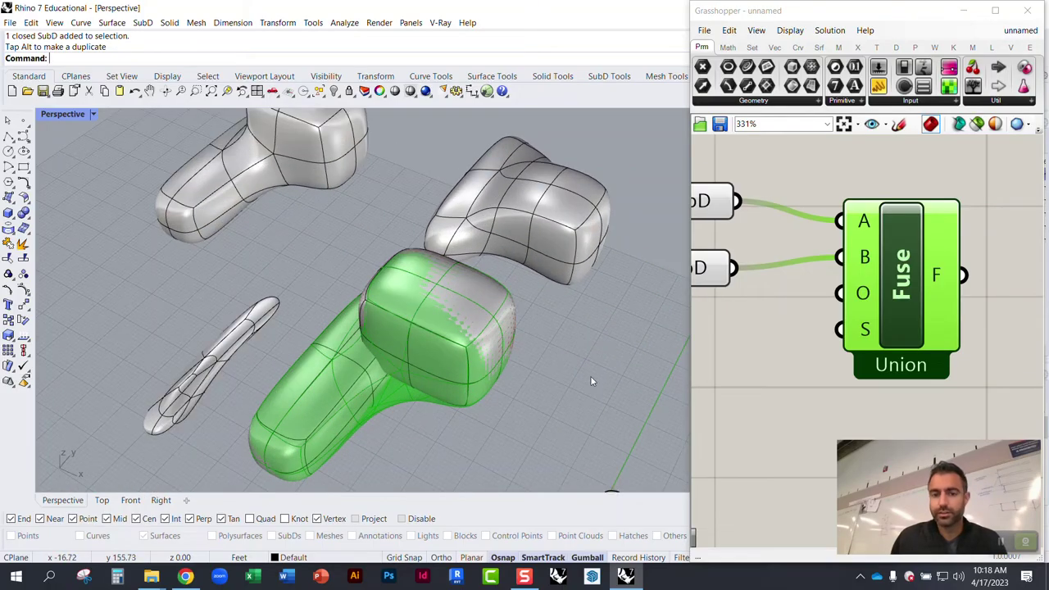
left_click(445, 346)
left_click_drag(476, 345, 492, 353)
right_click_drag(456, 370, 497, 246)
left_click_drag(501, 220, 467, 309)
left_click(307, 288)
right_click_drag(440, 312, 480, 361)
Step: Add an integer number slider from 0 to 3, connect it to the Fuse component's Boolean Option input, and set it to 2 (A-B)
right_click_drag(783, 337, 863, 284)
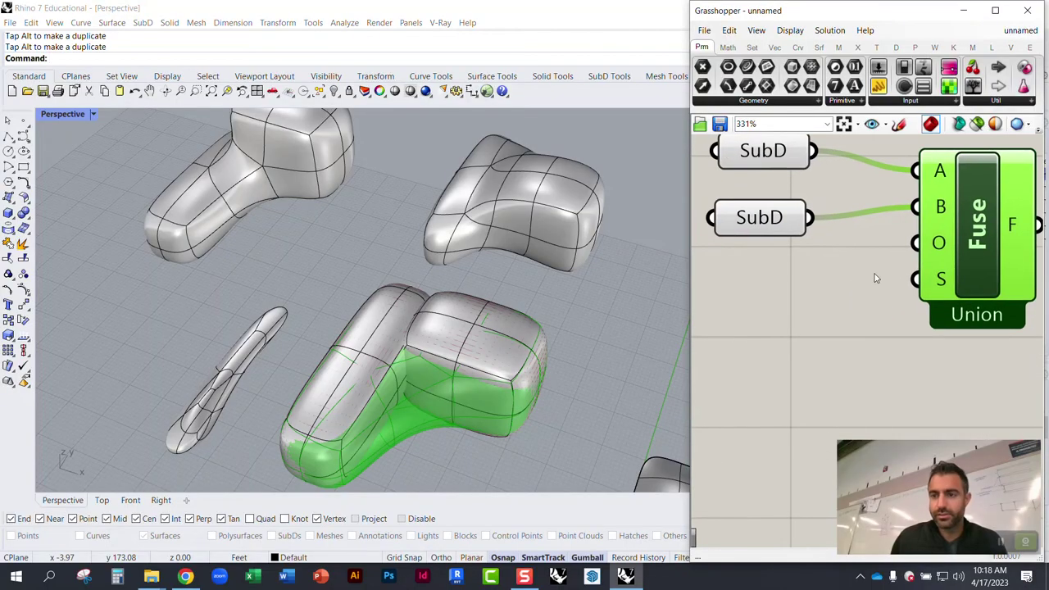
mouse_move(938, 249)
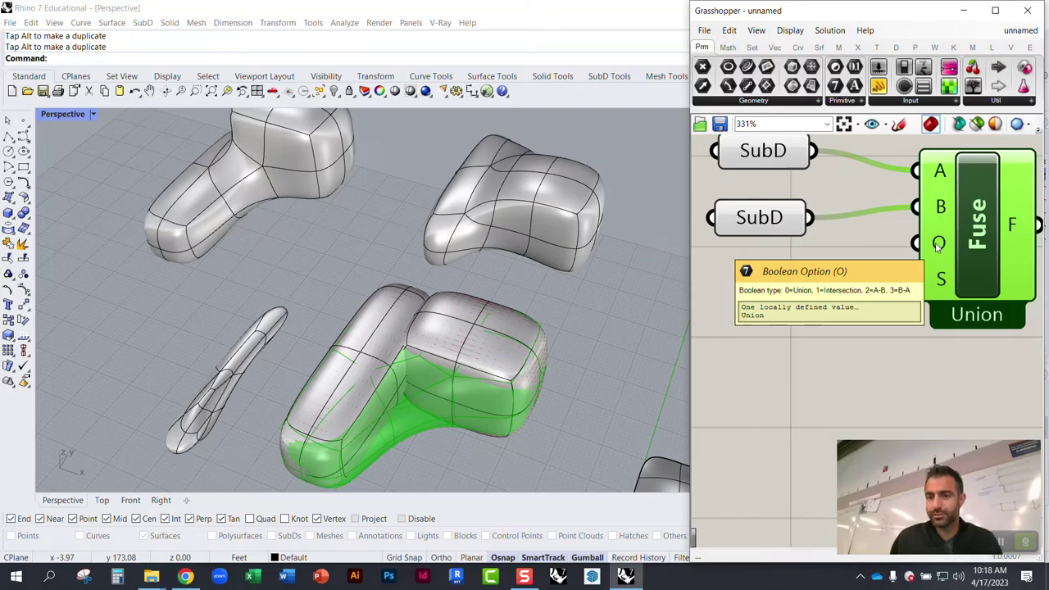
double_click(750, 310)
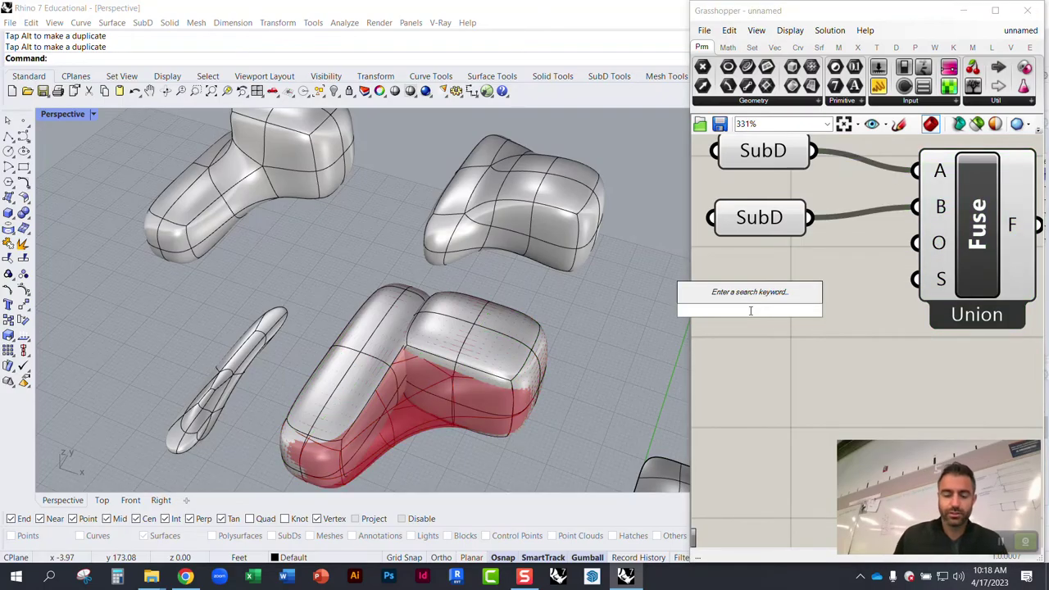
type("0")
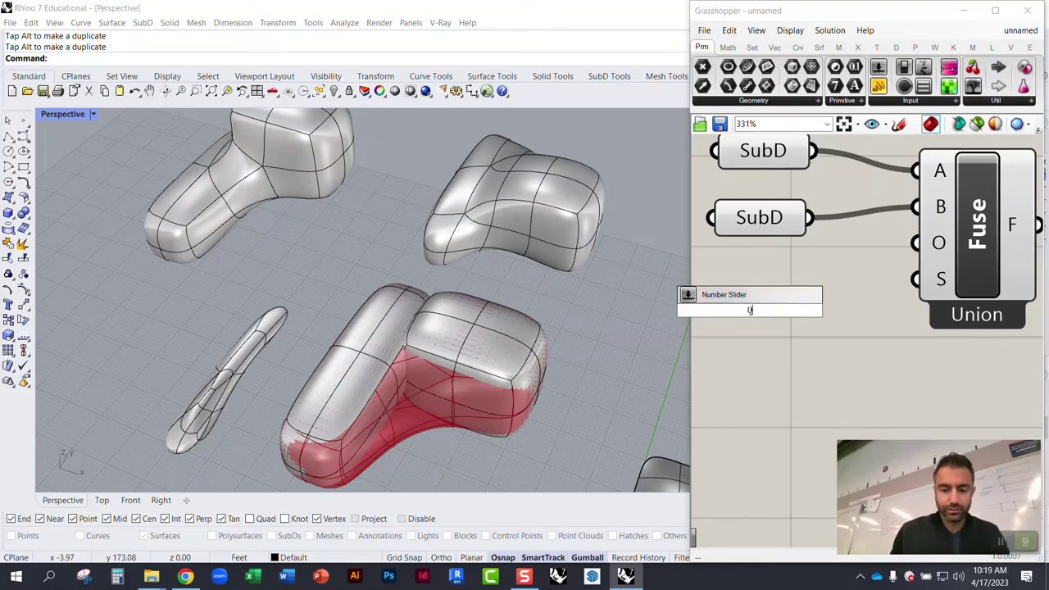
type("<3")
key("Return")
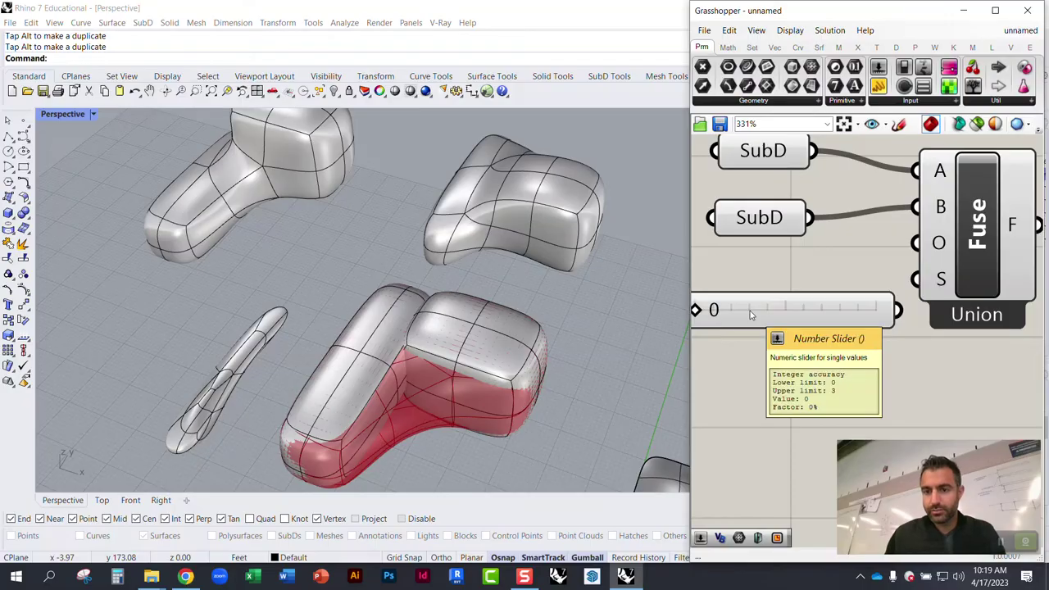
scroll(756, 301, "down", 3)
left_click_drag(761, 297, 849, 291)
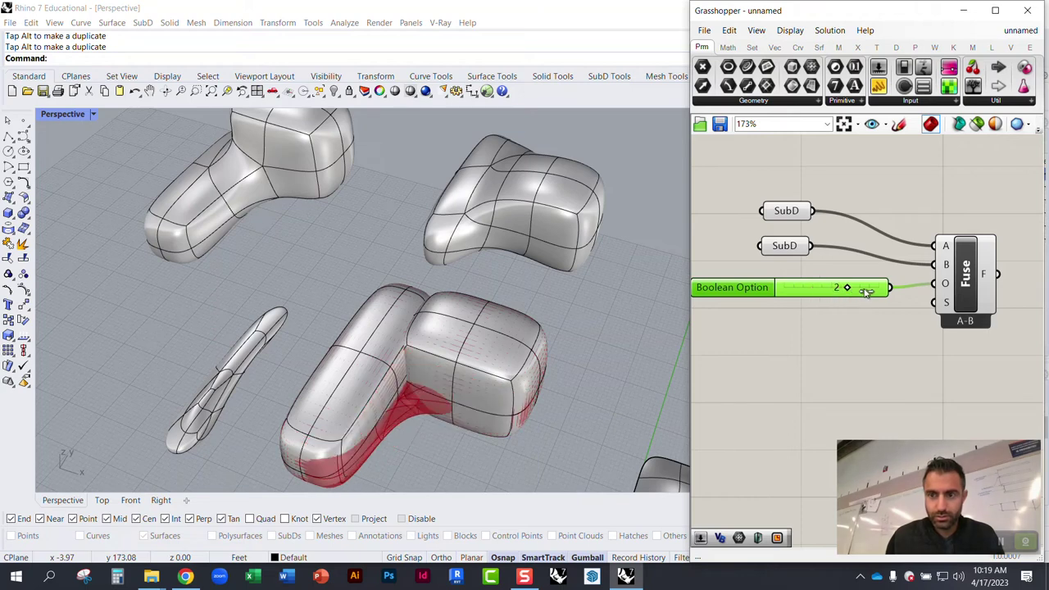
Step: Bake the A-B fuse result and move the baked SubD away from the original boxes
left_click(966, 283)
middle_click(906, 210)
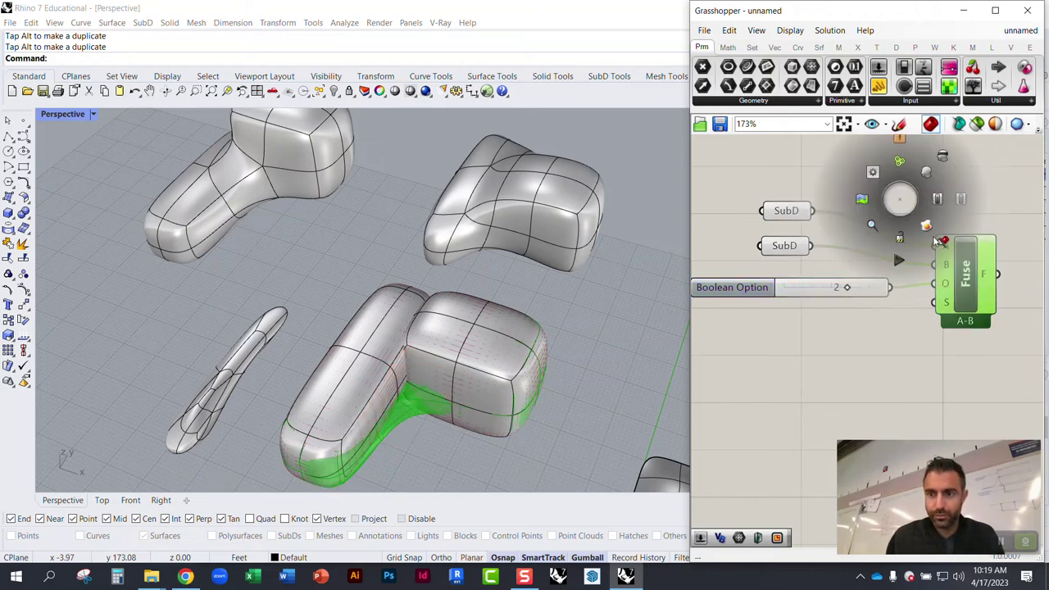
left_click(475, 401)
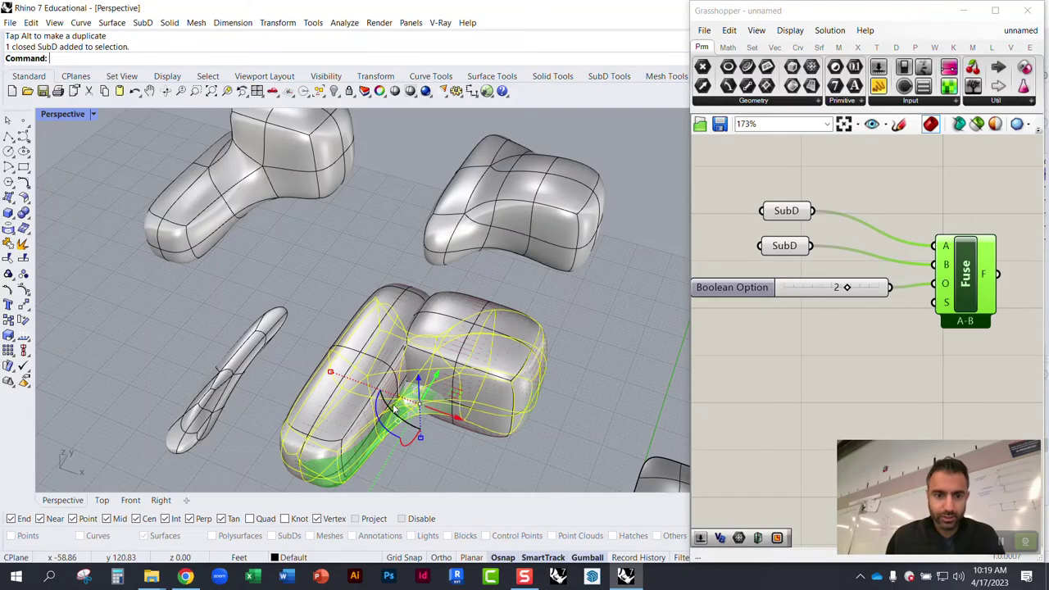
scroll(391, 344, "down", 4)
right_click_drag(391, 344, 404, 408)
left_click_drag(445, 430, 156, 343)
Step: Inspect the baked A-B SubD up close, then delete it
left_click(219, 225)
right_click_drag(200, 337, 174, 159)
right_click_drag(247, 200, 168, 274)
left_click(232, 306)
key("Delete")
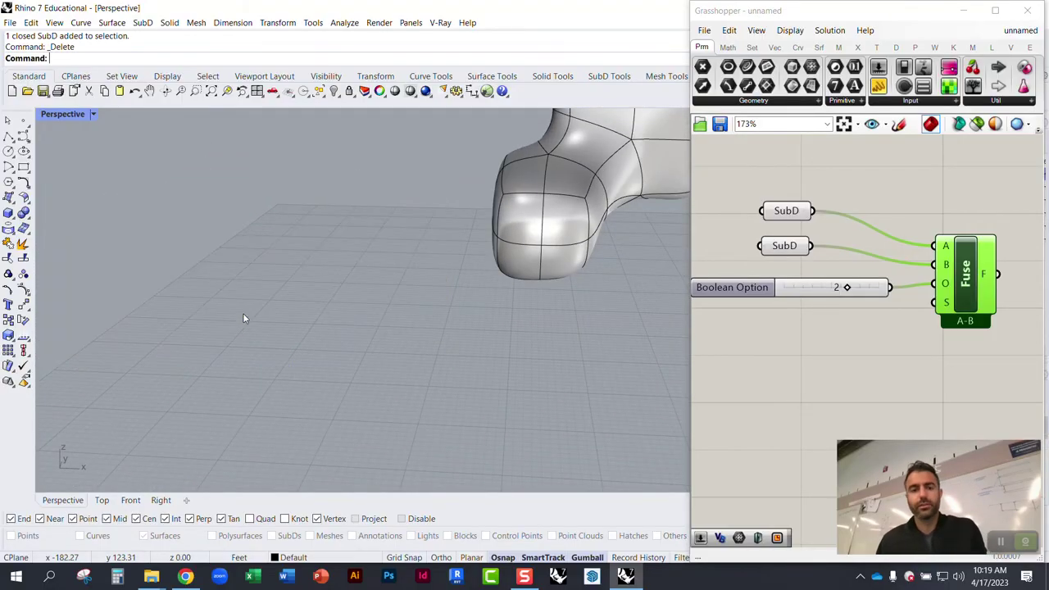
Step: Set the Boolean Option slider to 3 (B-A), bake the Fuse result, and move the baked SubD to an empty area
right_click_drag(250, 313, 167, 252)
right_click_drag(494, 299, 513, 270)
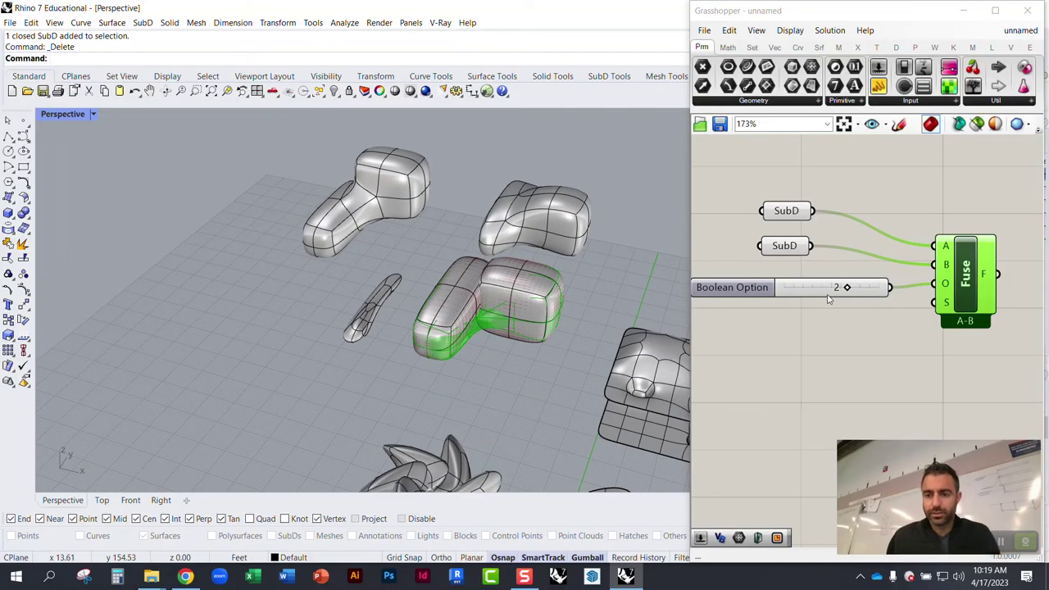
left_click_drag(849, 289, 878, 288)
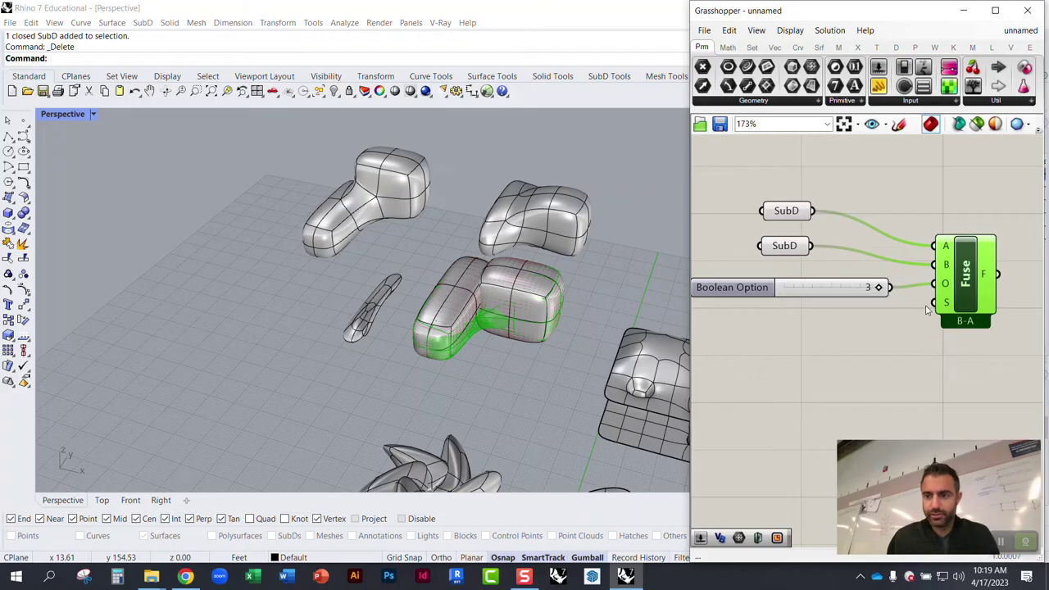
middle_click(831, 354)
left_click(474, 332)
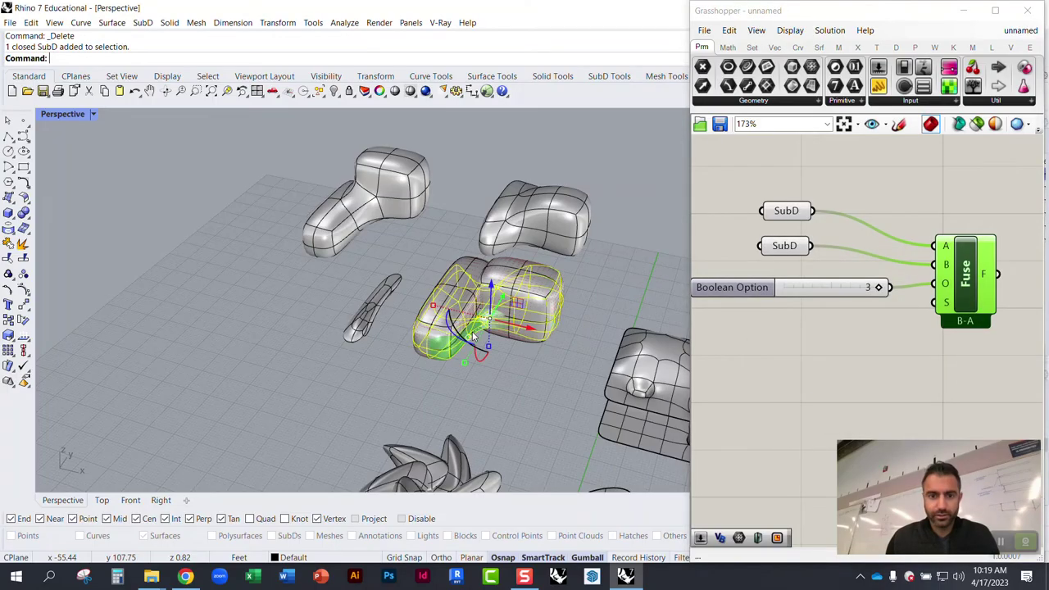
left_click_drag(548, 328, 243, 305)
Step: Examine the baked B-A SubD from several angles, then delete it
scroll(240, 257, "up", 5)
right_click_drag(237, 257, 286, 215)
right_click_drag(246, 295, 237, 339)
left_click(210, 314)
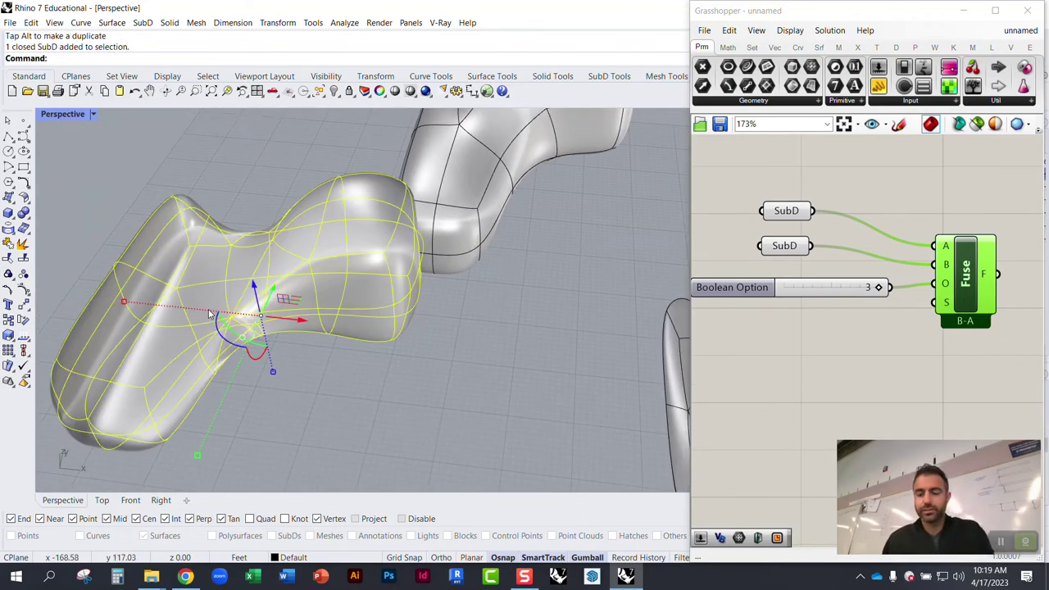
key("Delete")
scroll(191, 328, "down", 5)
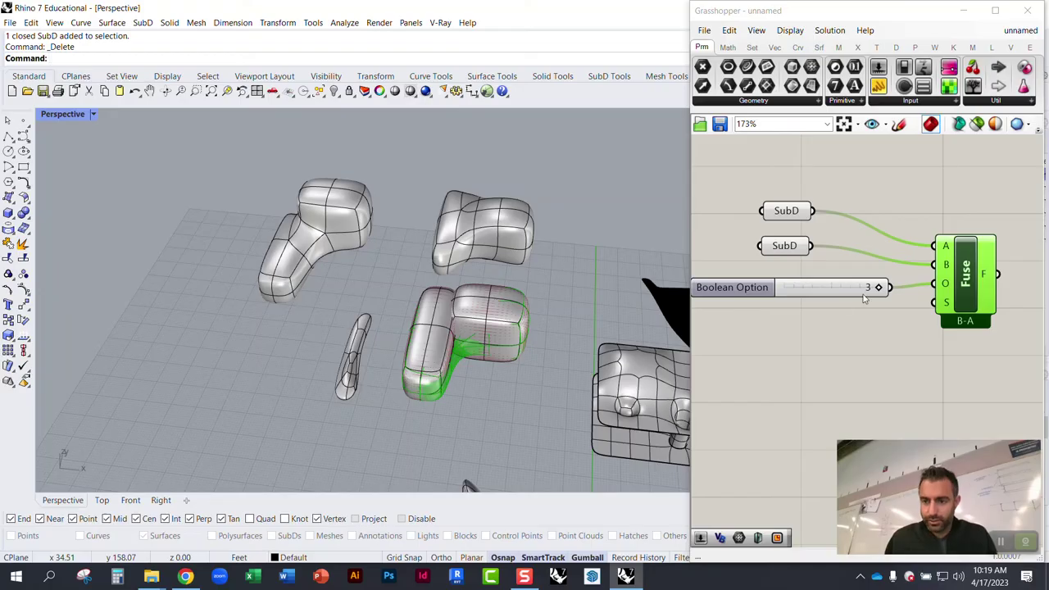
Step: Set the Boolean Option slider to 0 (Union) and move the blocky SubD box to a new position along the long box
left_click_drag(880, 288, 838, 298)
right_click_drag(490, 345, 462, 384)
left_click(469, 359)
left_click_drag(414, 376, 491, 305)
right_click_drag(479, 389, 492, 332)
Step: Bake the Union Fuse result and move the baked SubD to an empty area away from the original boxes
left_click(969, 301)
middle_click(910, 171)
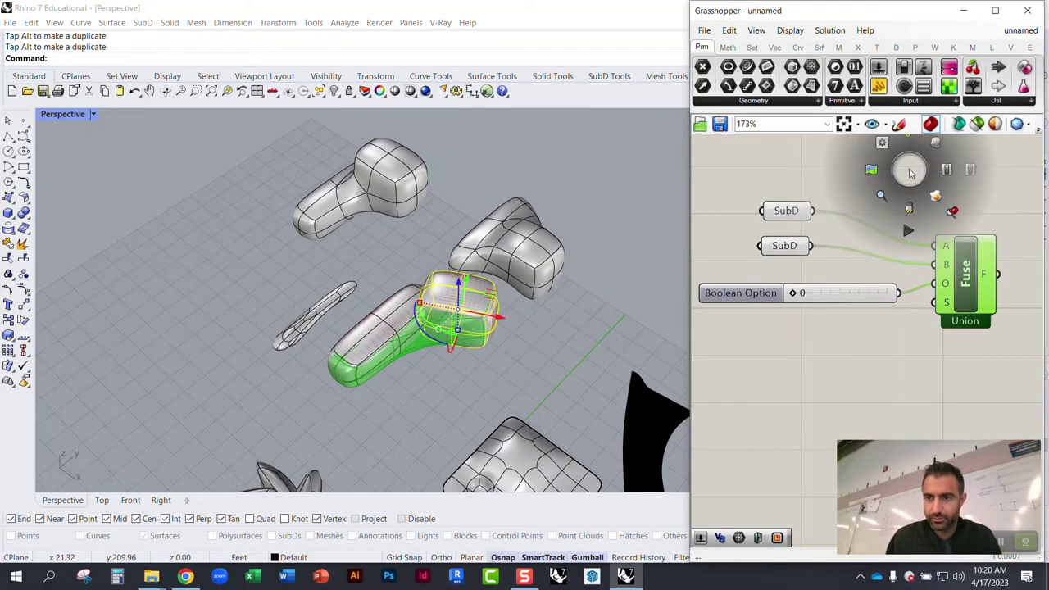
left_click(941, 199)
left_click(423, 348)
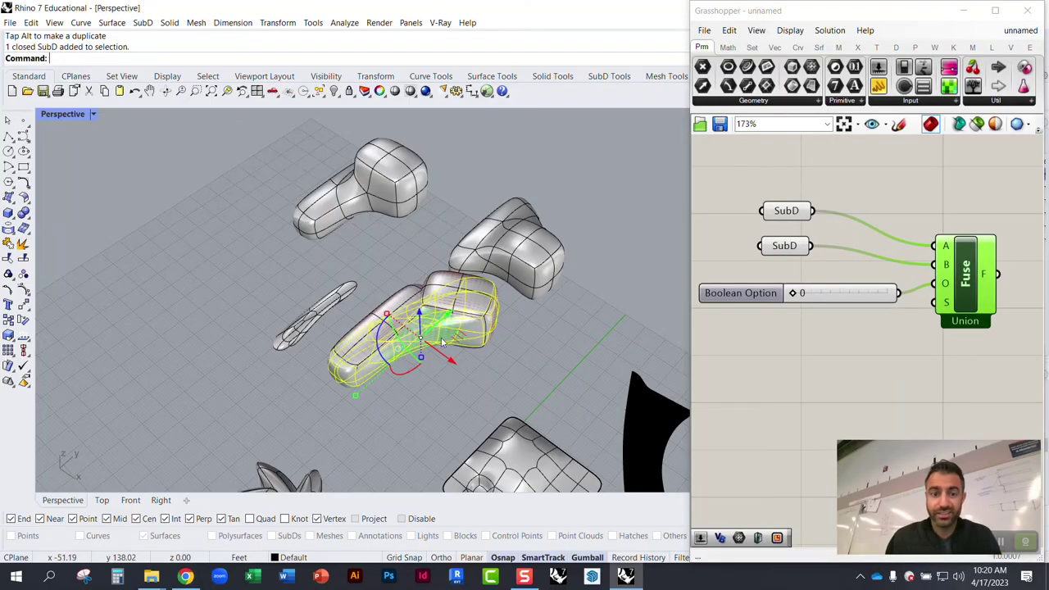
left_click_drag(458, 336, 230, 257)
left_click(290, 249)
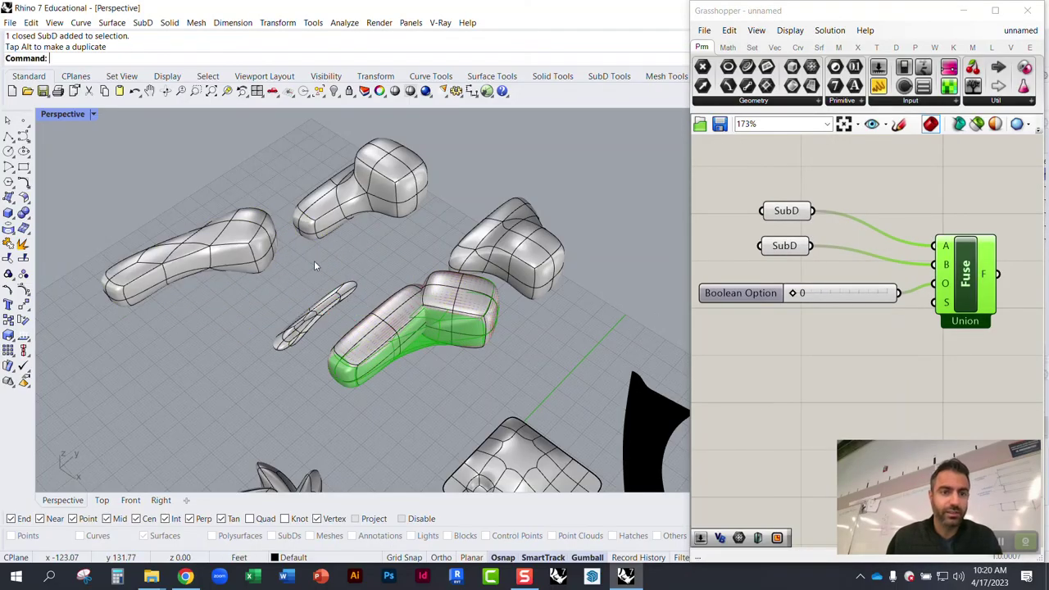
Step: Move the blocky SubD box to a different position across the long box to update the live union
scroll(449, 335, "up", 6)
right_click_drag(456, 346, 476, 280)
left_click(480, 293)
left_click_drag(472, 228, 413, 226)
key("Escape")
right_click_drag(413, 225, 560, 340)
Step: Bake the updated Union result and move the new SubD beyond the previously baked shapes
middle_click(850, 353)
left_click(868, 379)
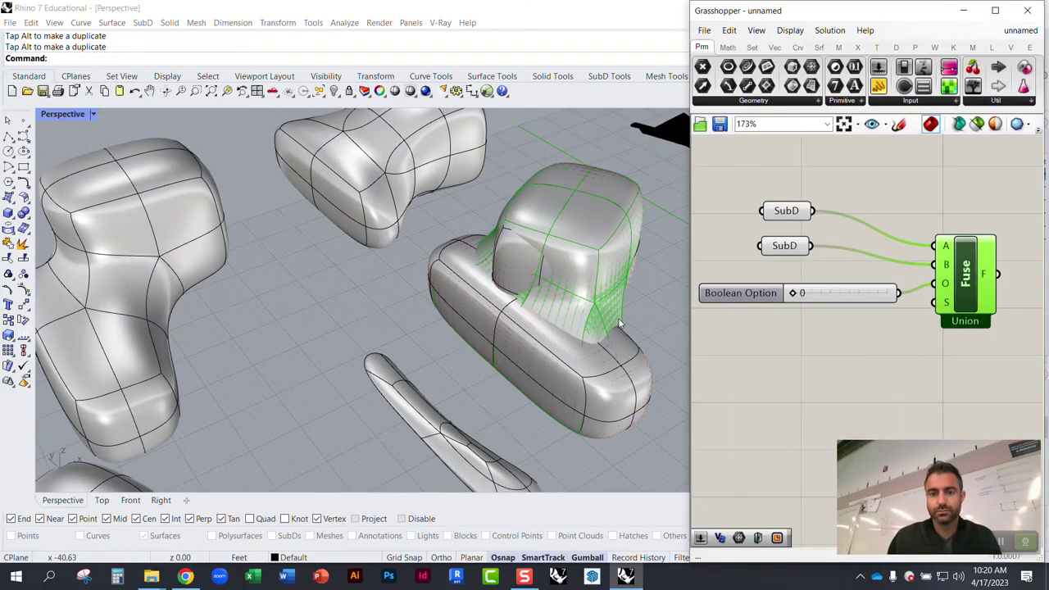
left_click(619, 326)
scroll(619, 325, "down", 3)
left_click_drag(607, 316, 369, 199)
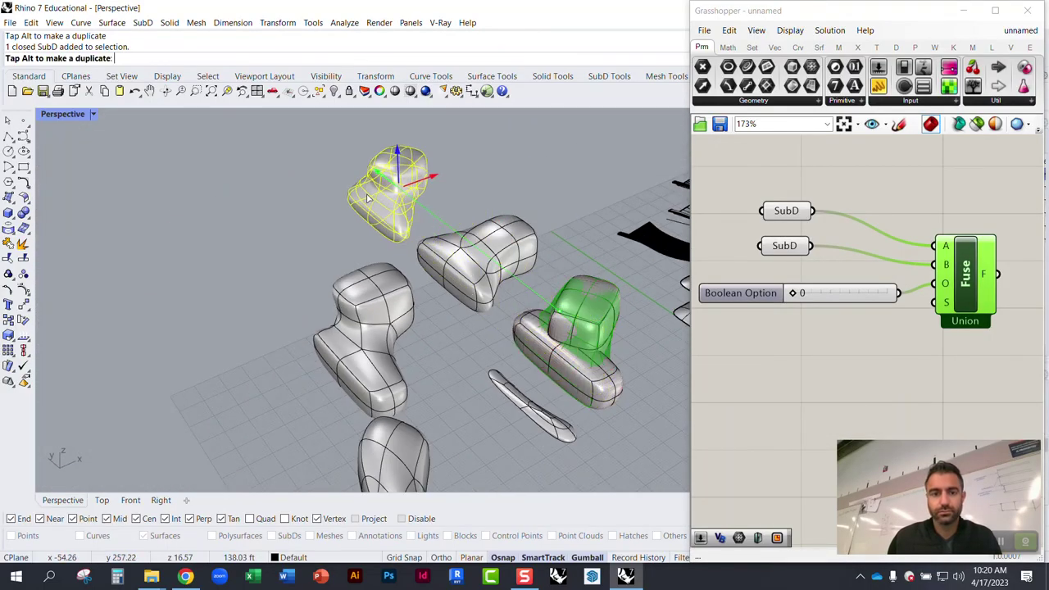
left_click(281, 197)
Step: Examine the newly baked union SubD up close and close the Grasshopper window
scroll(395, 174, "up", 7)
right_click_drag(460, 369, 317, 270)
scroll(316, 269, "down", 5)
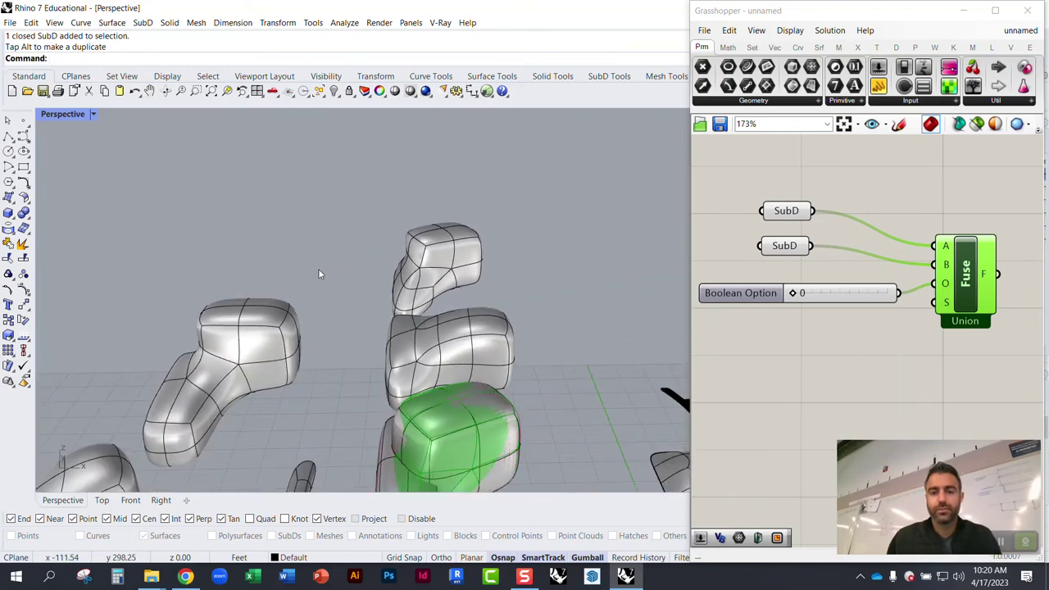
scroll(522, 365, "up", 5)
left_click(446, 333)
left_click(528, 276)
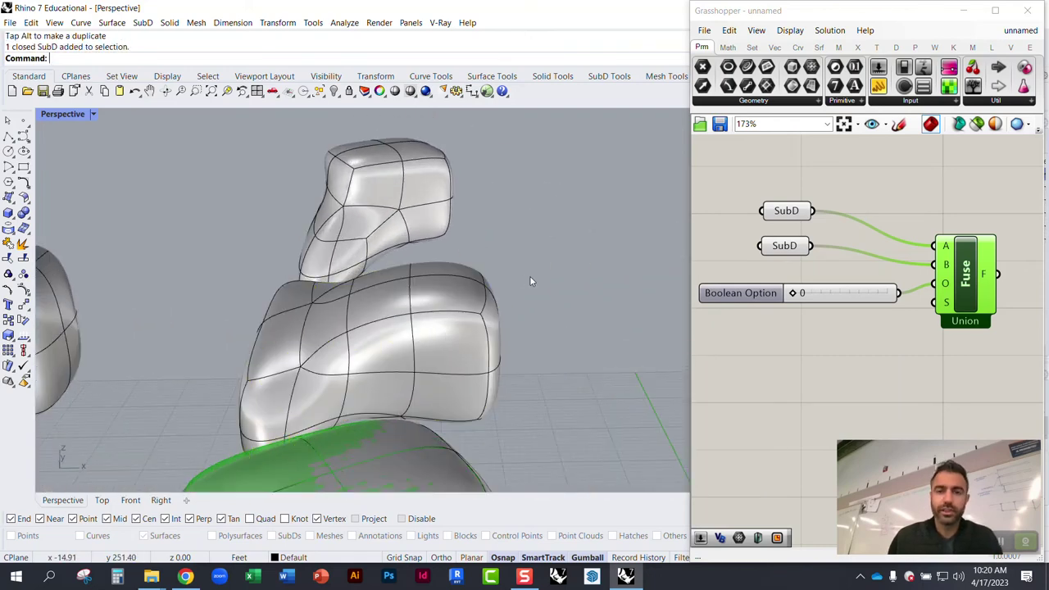
left_click(1027, 11)
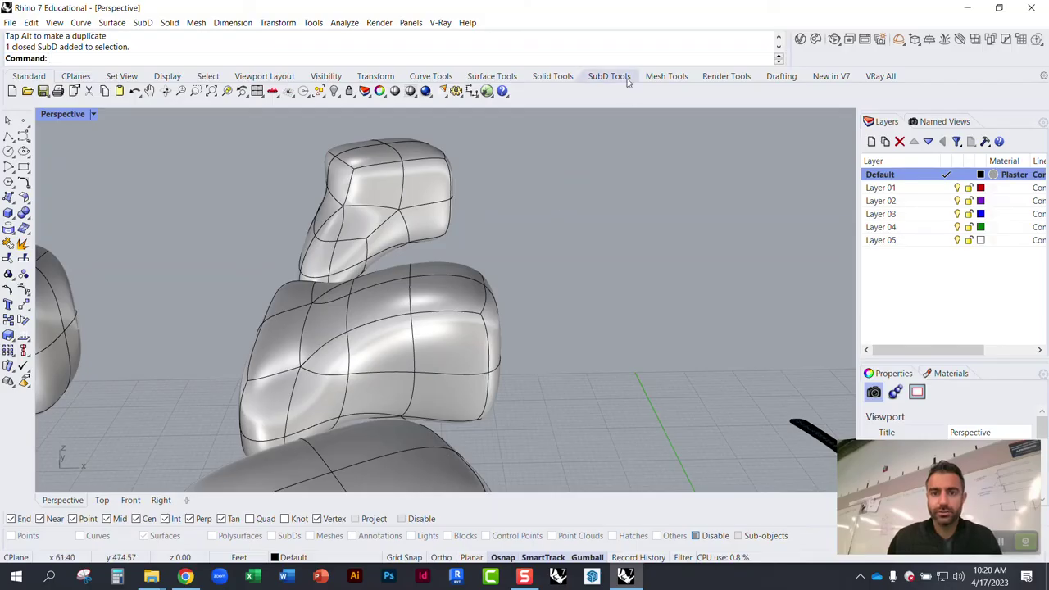
Step: Restrict selection to faces and reshape the baked SubD by moving one face on its upper block and one on its lower part
left_click(715, 91)
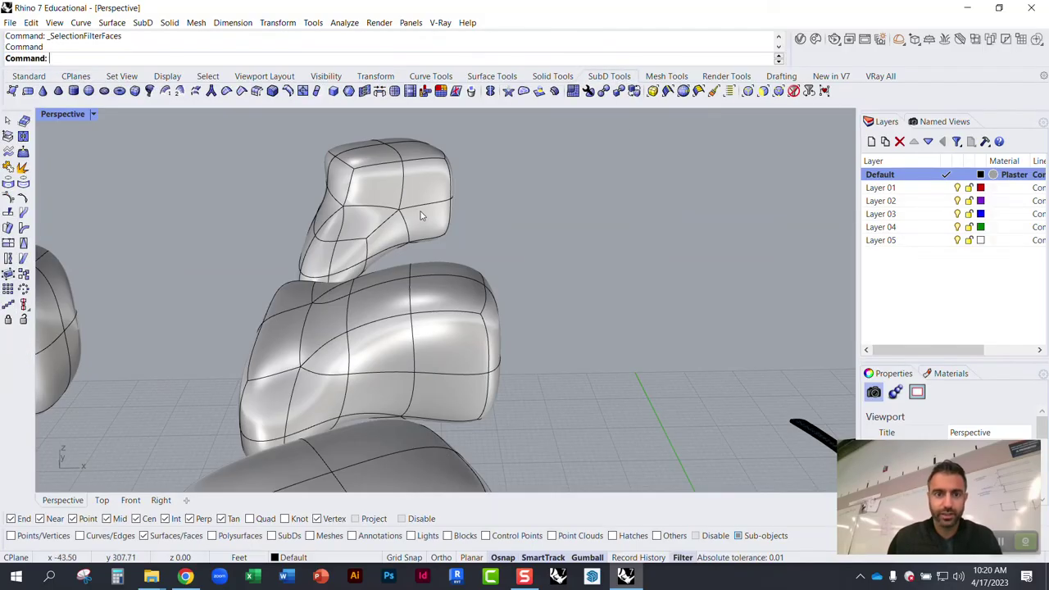
left_click(426, 184)
right_click_drag(426, 185, 485, 237)
scroll(486, 237, "down", 2)
left_click_drag(321, 175, 348, 197)
left_click(276, 271)
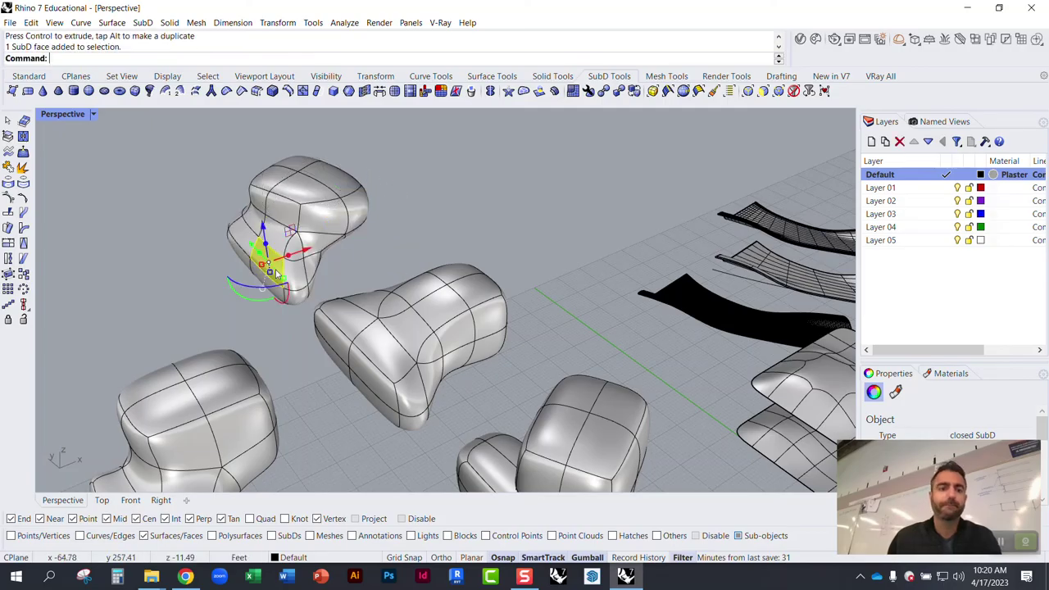
left_click_drag(305, 251, 283, 259)
left_click(184, 280)
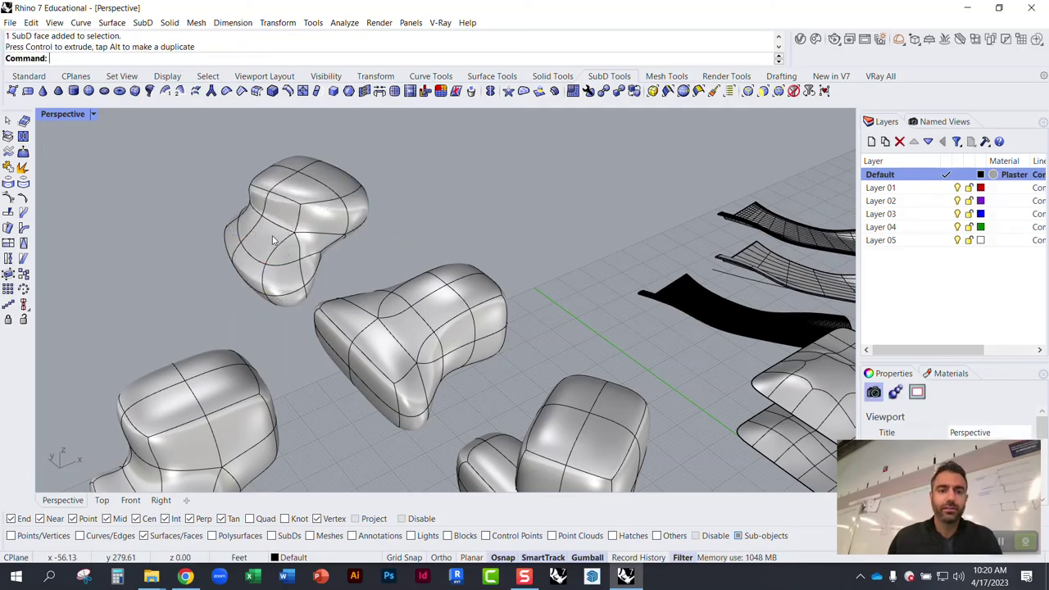
Step: Disable the selection filter and convert the reshaped SubD to NURBS with DeleteInputObjects=No
scroll(273, 243, "up", 3)
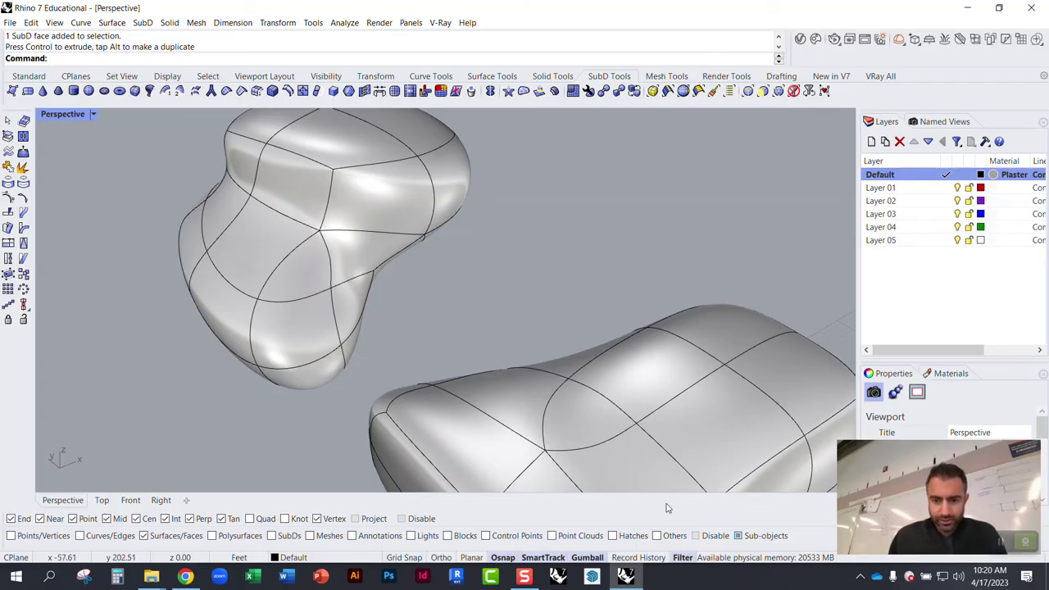
left_click(699, 536)
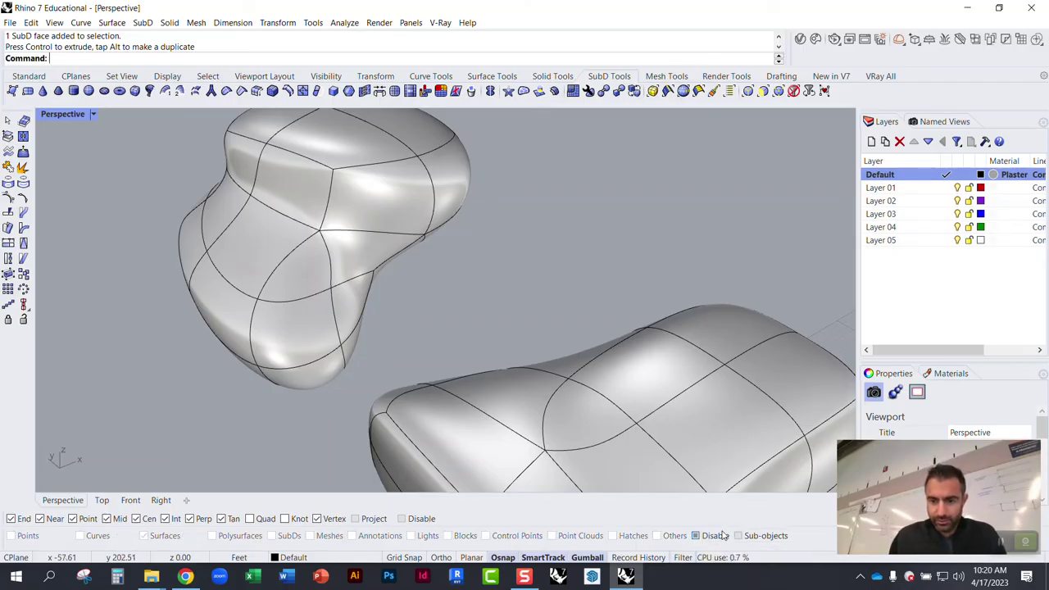
left_click(371, 253)
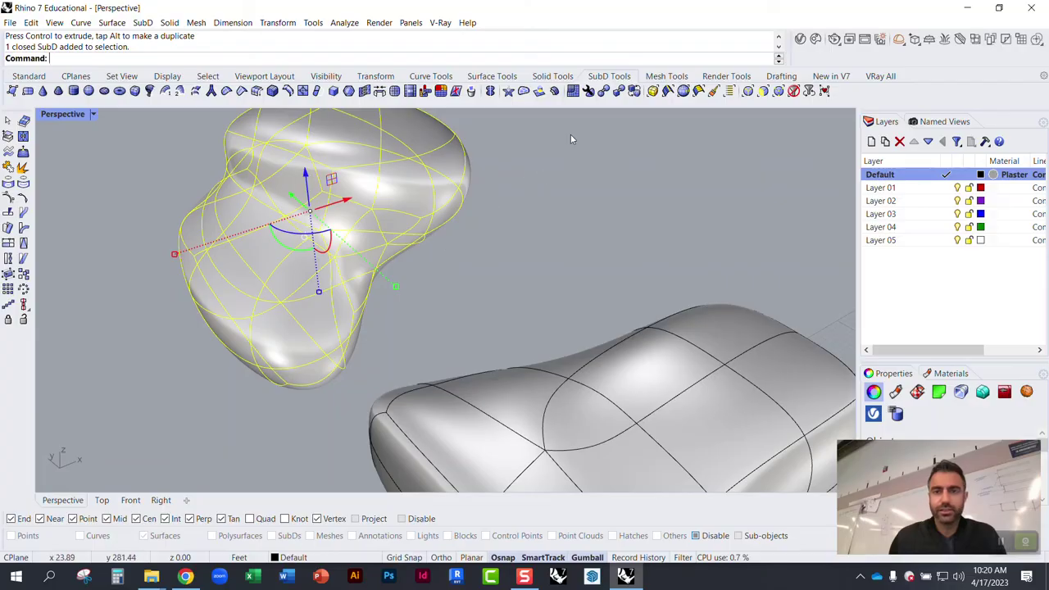
left_click(603, 91)
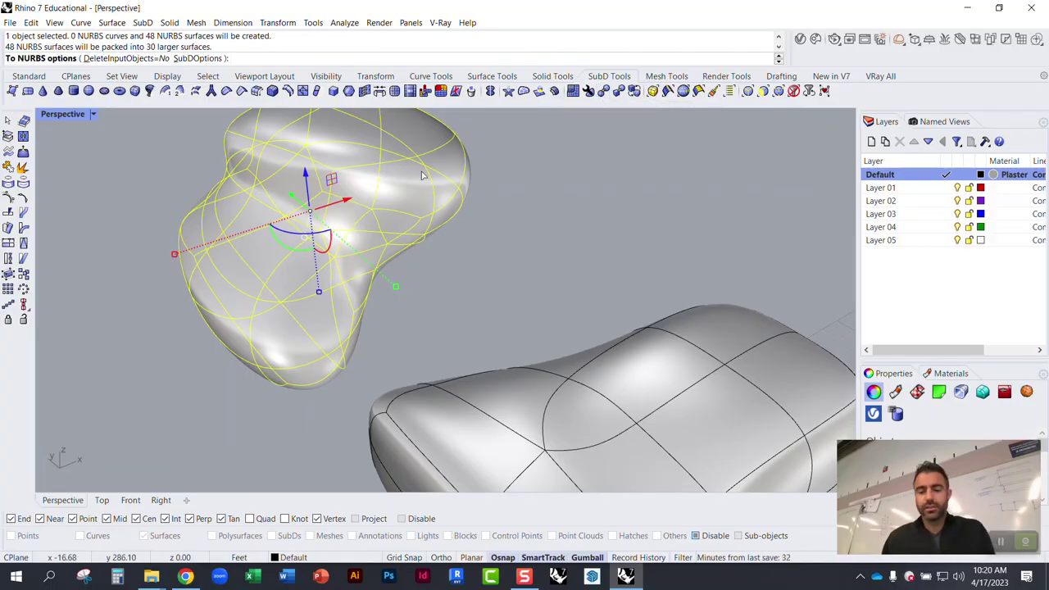
key("Return")
scroll(333, 309, "down", 3)
left_click(455, 267)
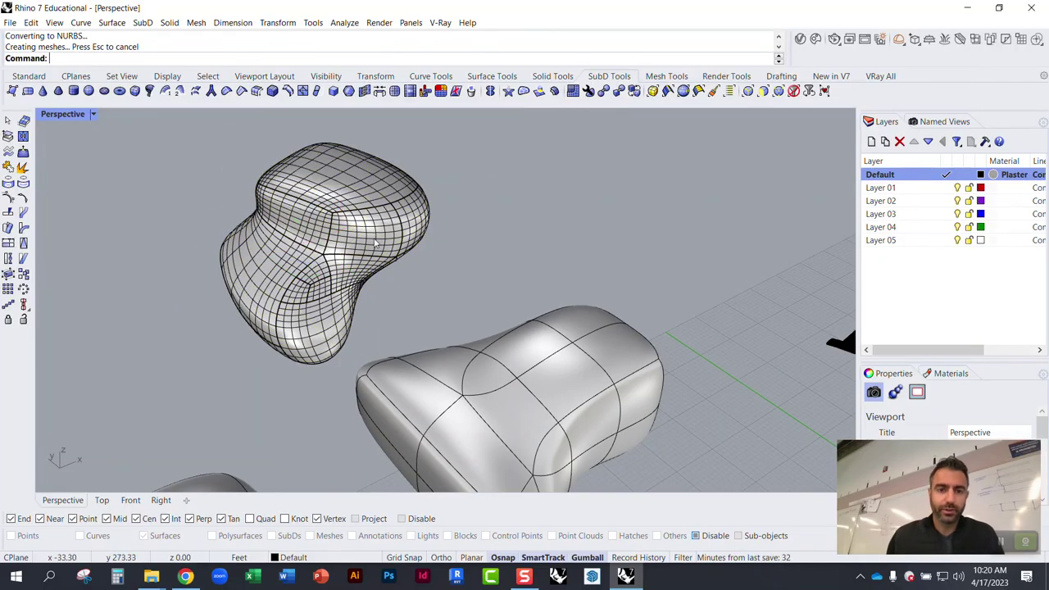
Step: Move the converted NURBS polysurface off the source SubD so the two sit side by side
left_click(372, 236)
left_click(425, 282)
left_click_drag(346, 233, 570, 168)
left_click(690, 248)
right_click_drag(541, 340, 653, 307)
left_click(578, 302)
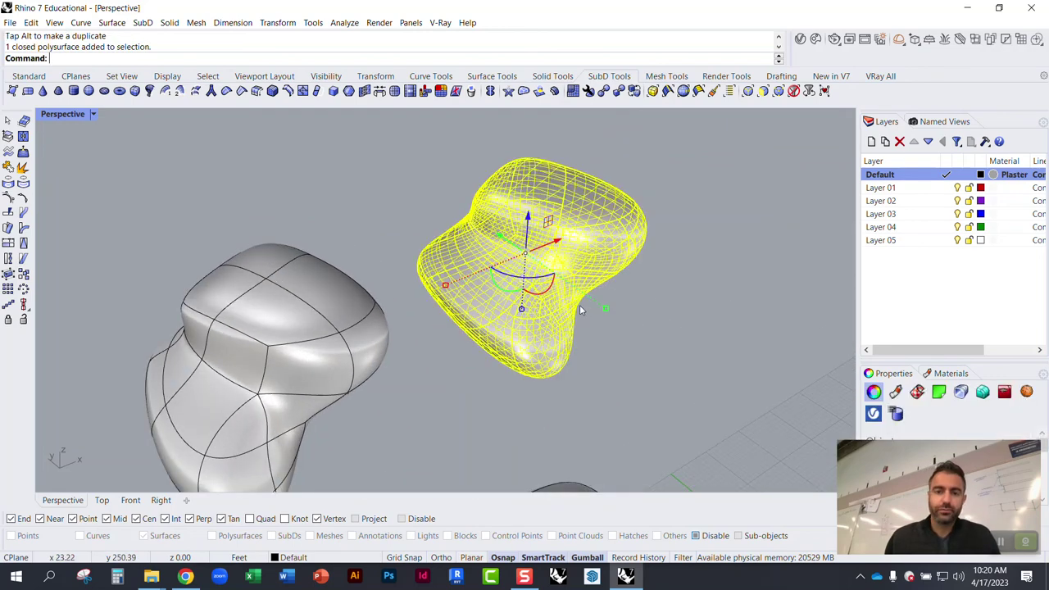
Step: Explode the converted polysurface into individual surfaces
scroll(561, 246, "up", 4)
left_click(679, 294)
left_click(629, 261)
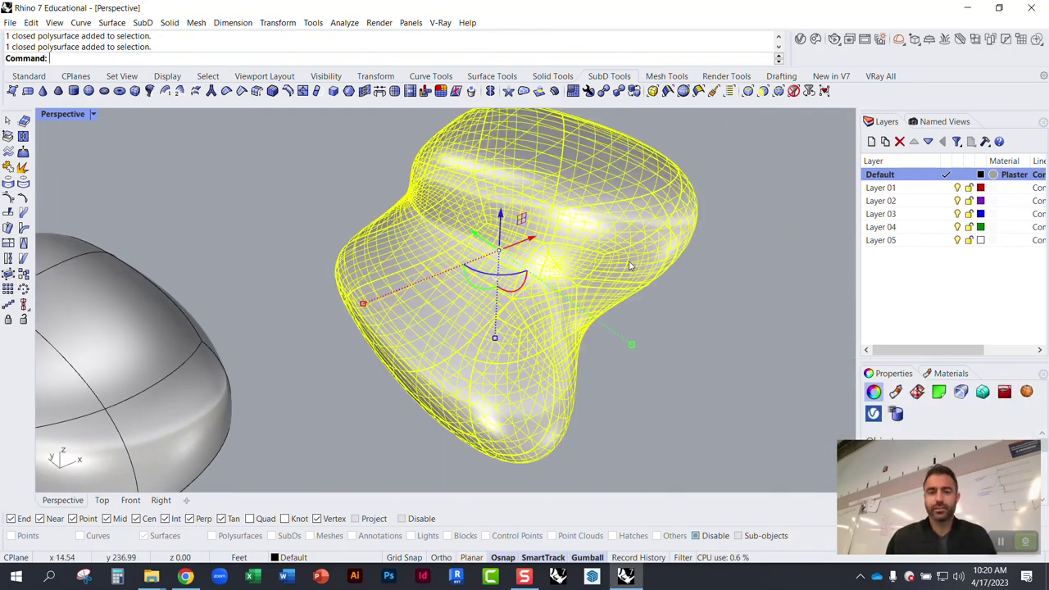
type("explode")
key("Return")
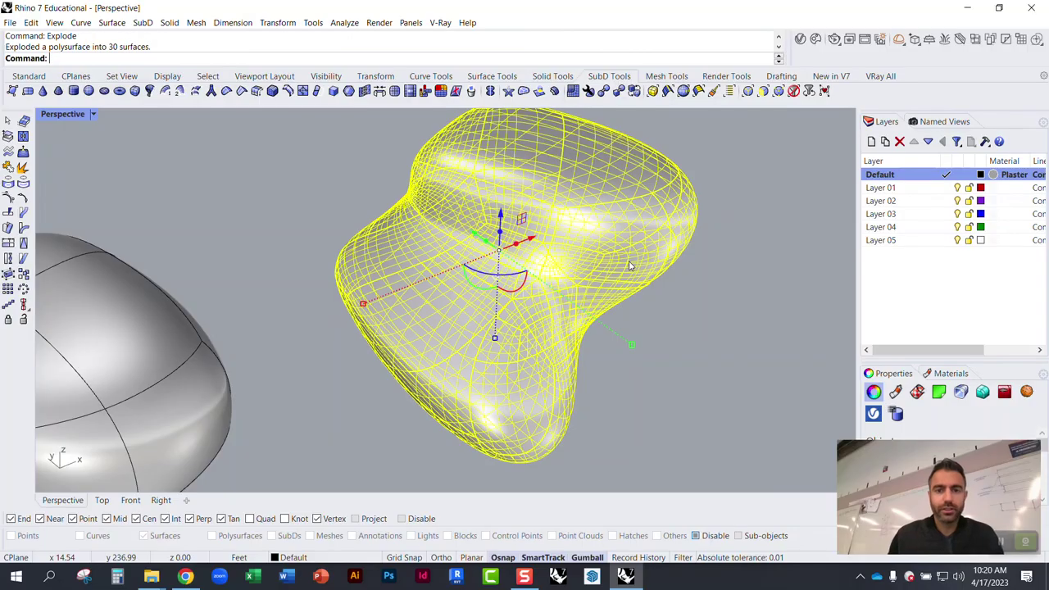
Step: Select individual surfaces of the exploded model to check how its patches are divided
left_click(364, 177)
left_click(474, 216)
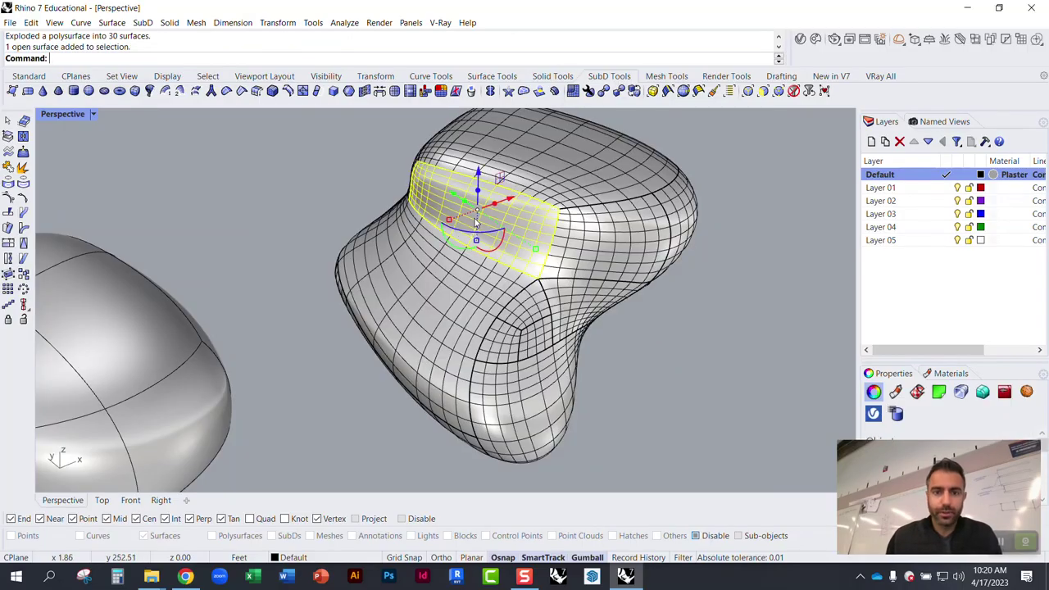
left_click(594, 252)
scroll(558, 337, "up", 3)
left_click(470, 306)
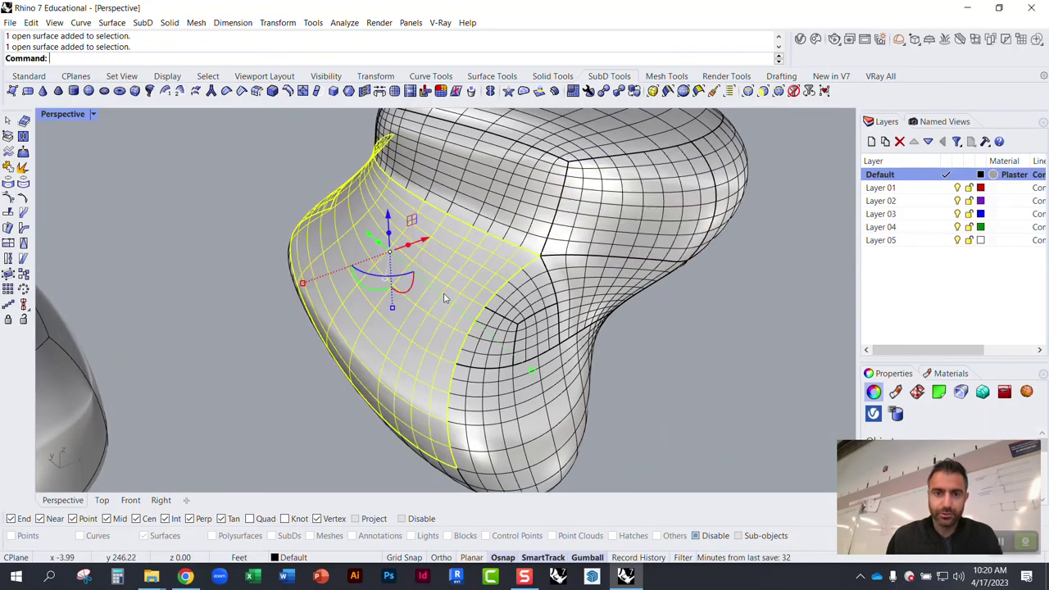
left_click(503, 340)
Step: Delete the adjoining surface patches at the neck between the upper block and the lower part
left_click(538, 295)
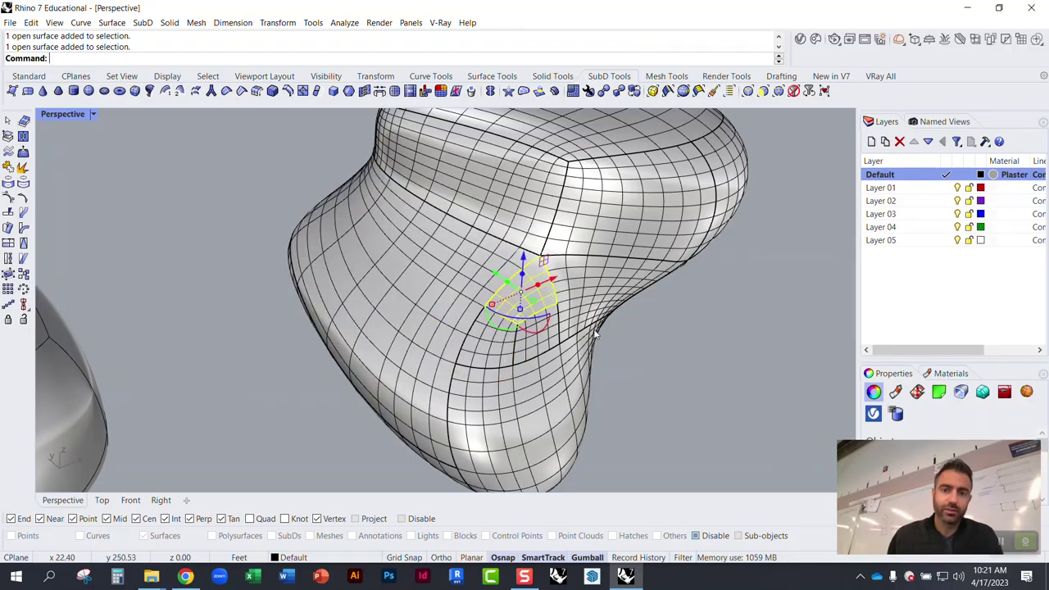
left_click(588, 291)
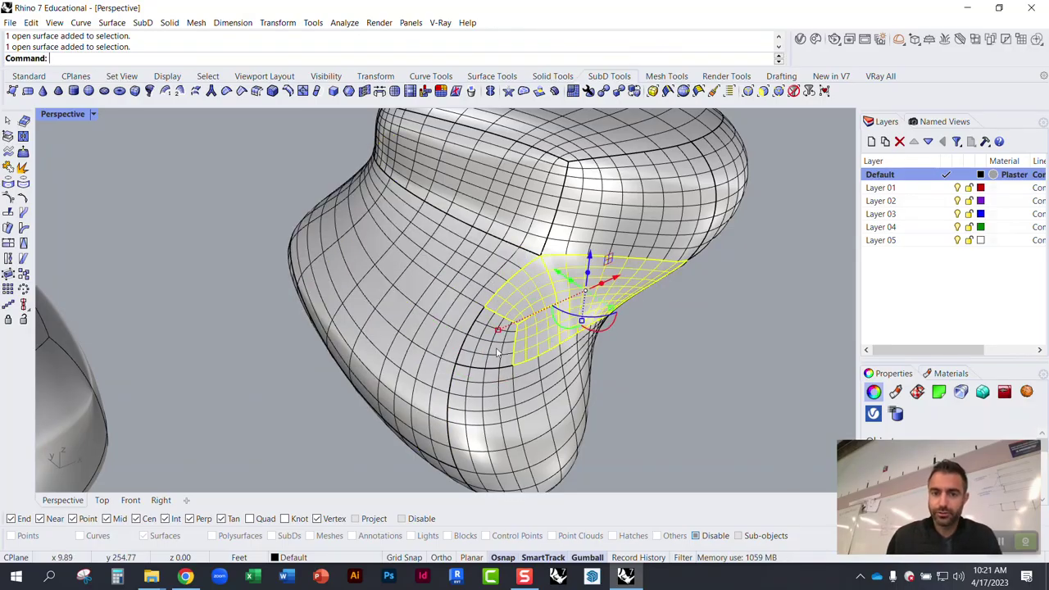
key("Delete")
Step: Delete the large surface on the side of the upper block bordering the neck opening
right_click_drag(485, 350, 392, 216)
scroll(392, 216, "down", 4)
scroll(615, 356, "up", 6)
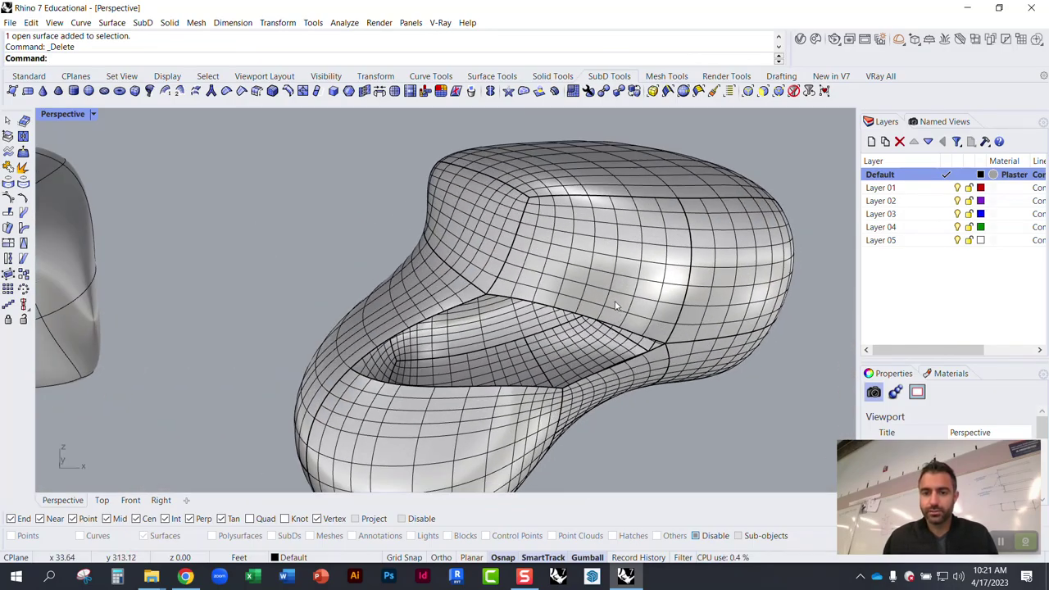
left_click(614, 301)
key("Delete")
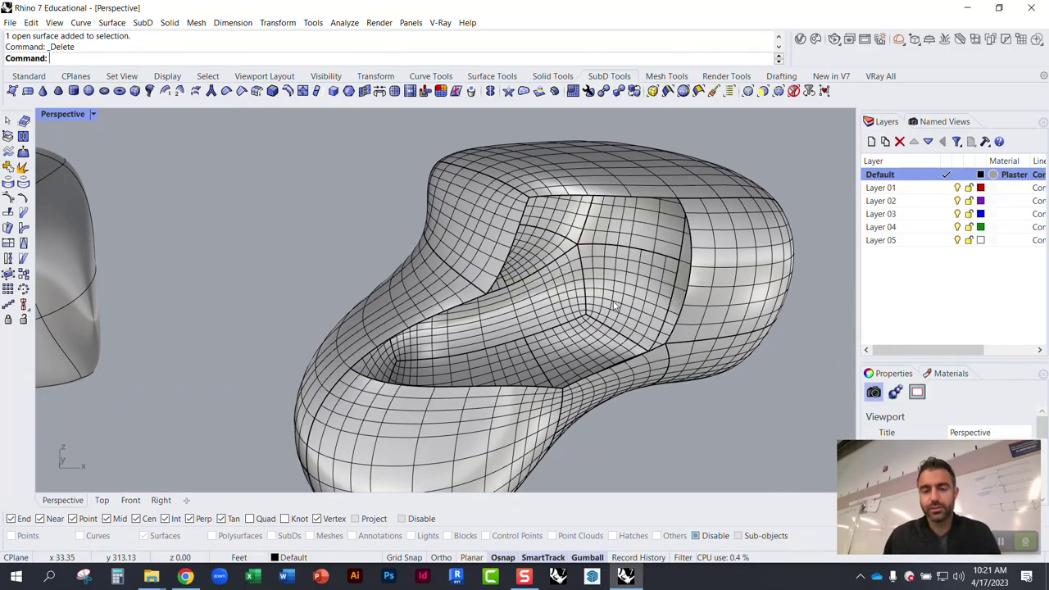
Step: Review the opened NURBS model and all the other sample objects in the scene from several angles
right_click_drag(584, 327, 655, 327)
scroll(599, 253, "down", 7)
scroll(595, 240, "down", 4)
mouse_move(524, 324)
right_mouse_down()
mouse_move(592, 370)
mouse_move(540, 322)
right_mouse_up()
scroll(326, 280, "down", 6)
scroll(372, 256, "down", 5)
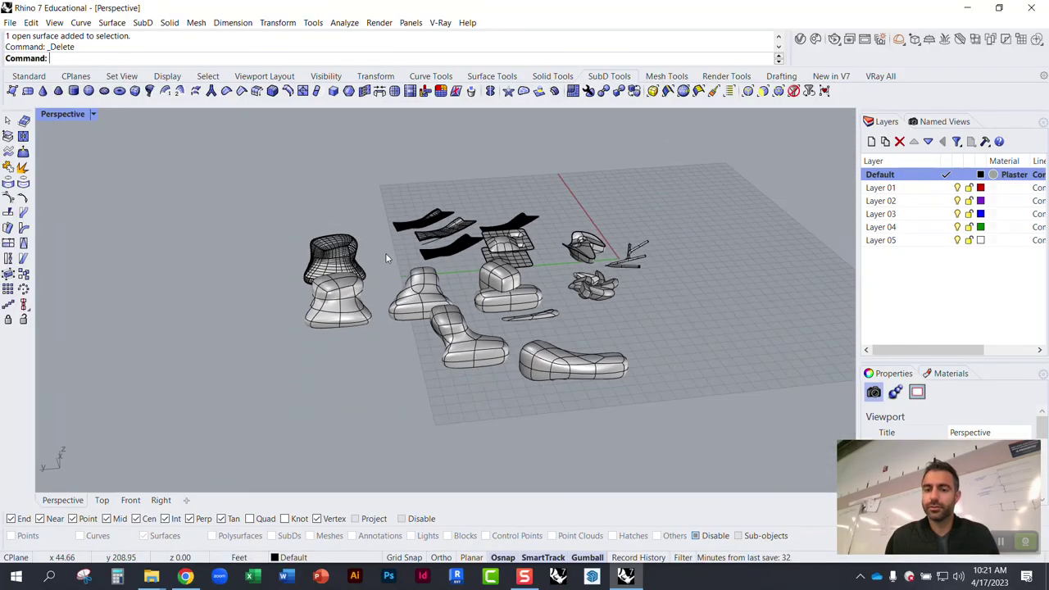
scroll(525, 241, "up", 8)
right_click_drag(525, 241, 620, 336)
scroll(528, 339, "down", 3)
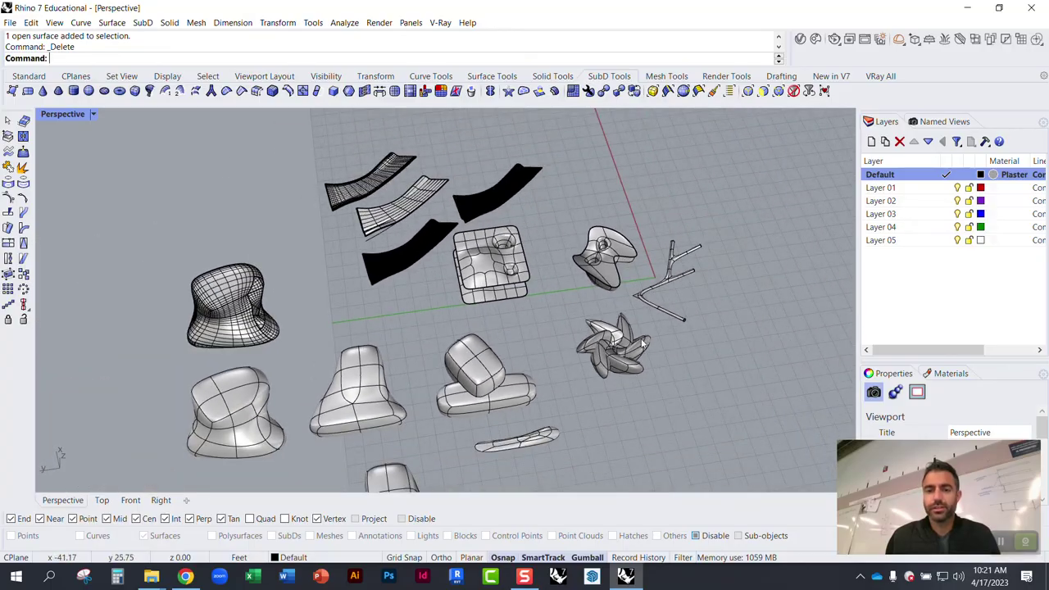
scroll(566, 277, "up", 3)
right_click_drag(511, 295, 508, 293)
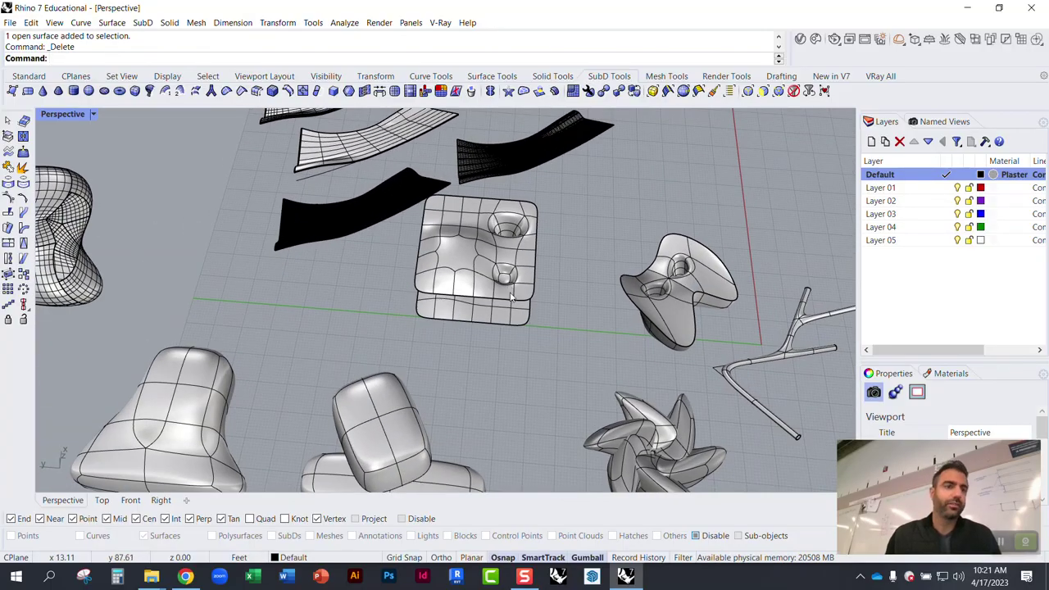